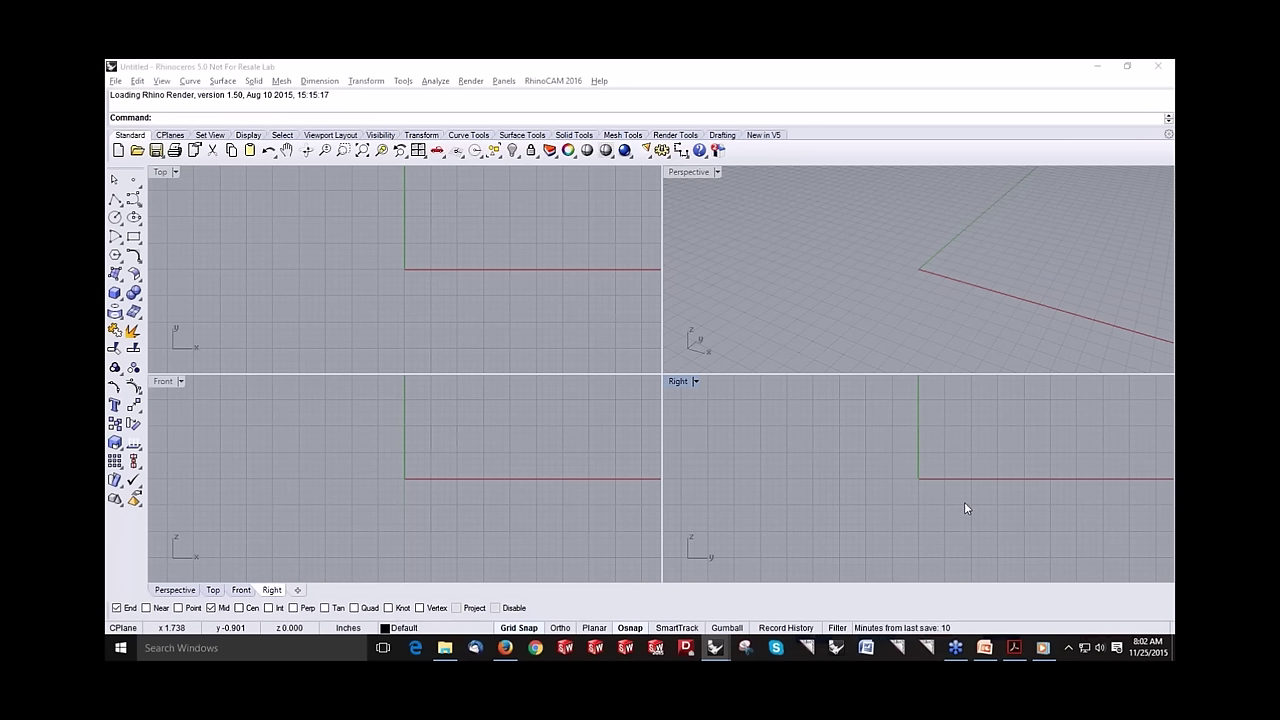
Step: Load the RhinoCAM 2016 MILL module
click(570, 219)
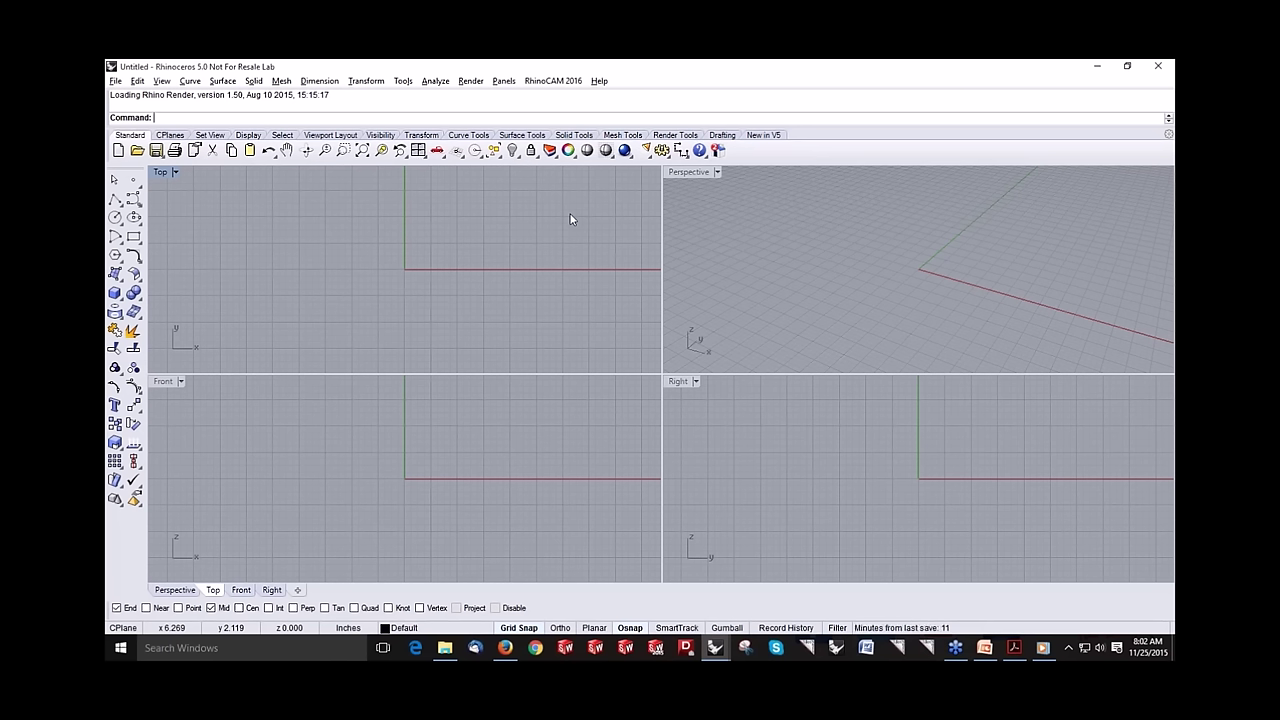
click(548, 82)
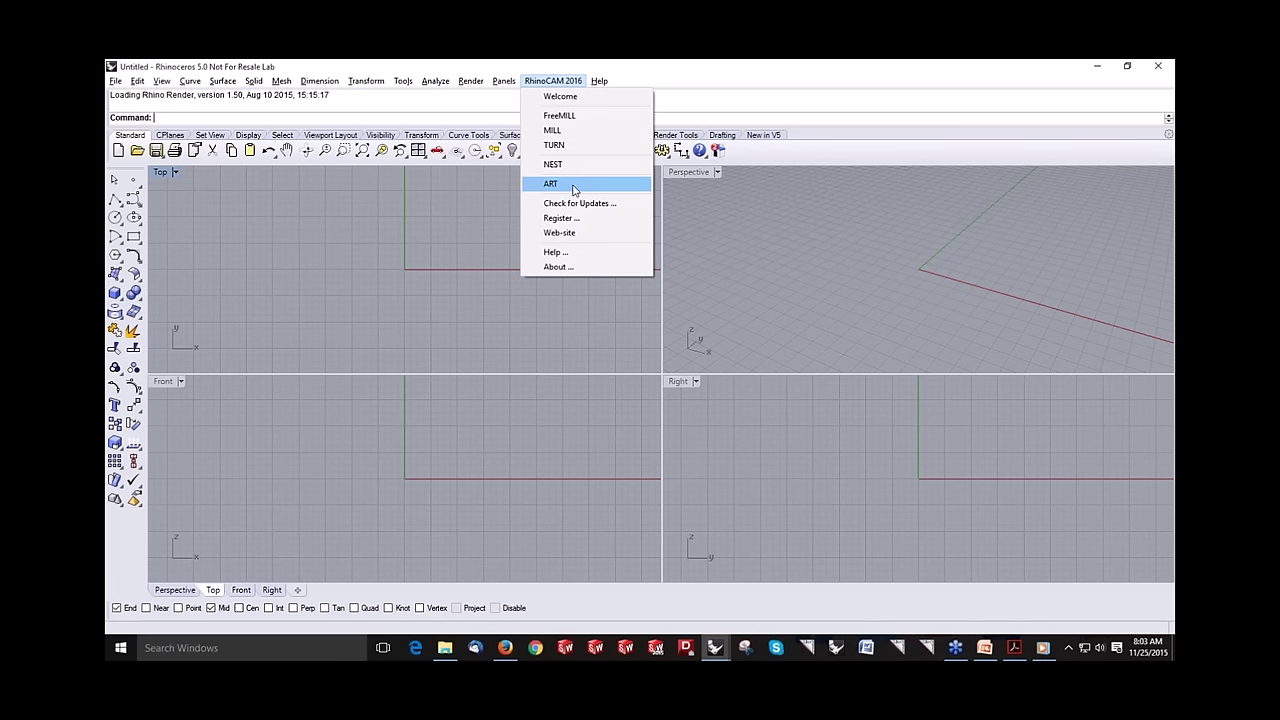
click(582, 131)
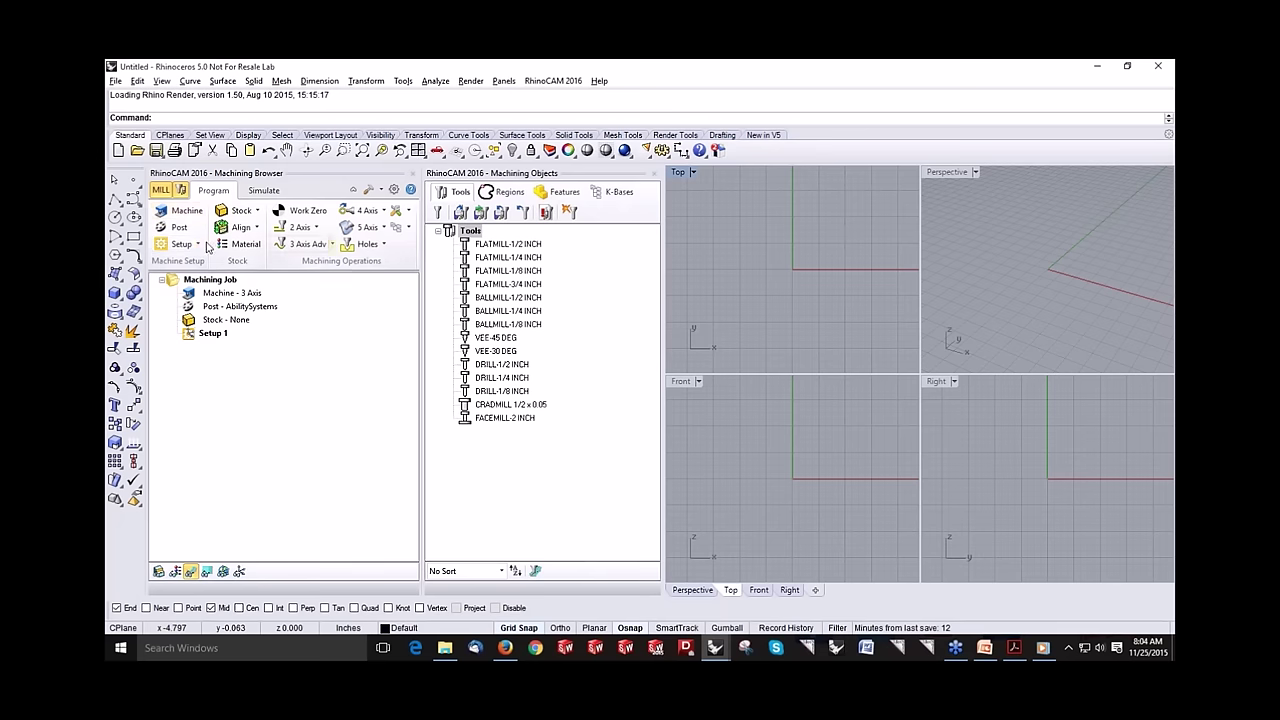
Step: Look through the milling methods offered for 2 axis, 3 axis advanced, 4 axis and 5 axis machining
click(317, 229)
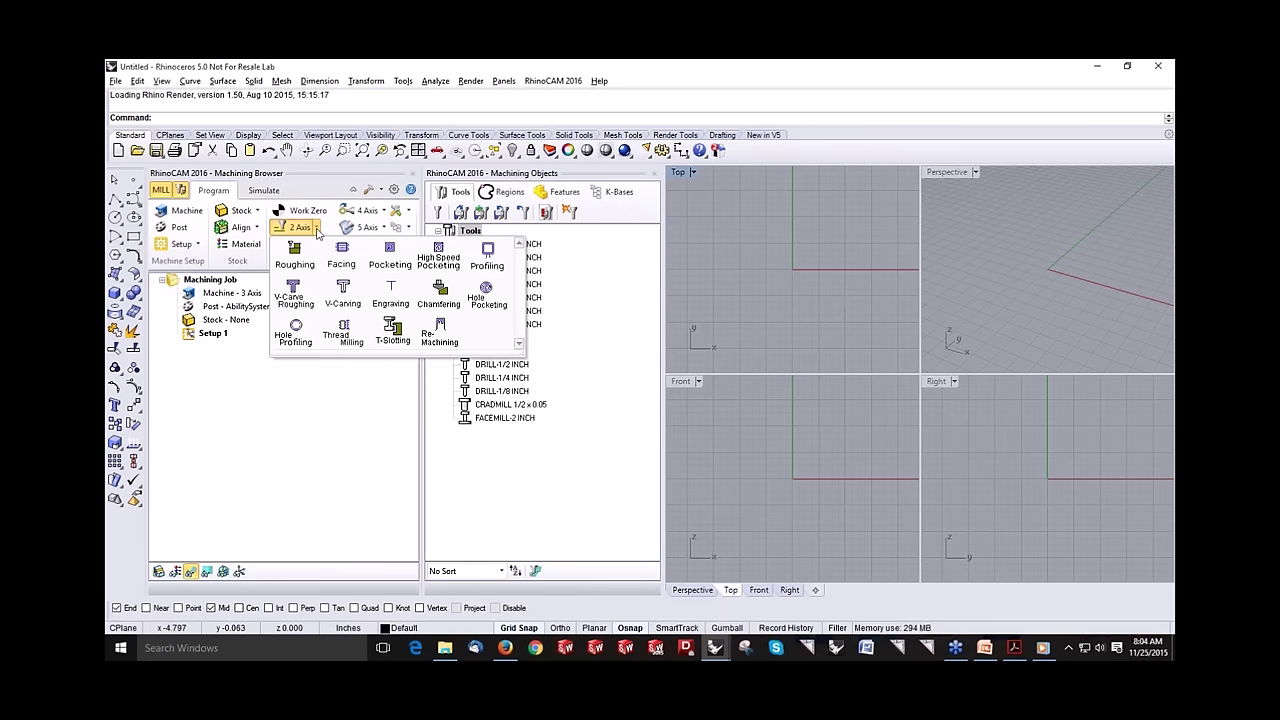
click(318, 230)
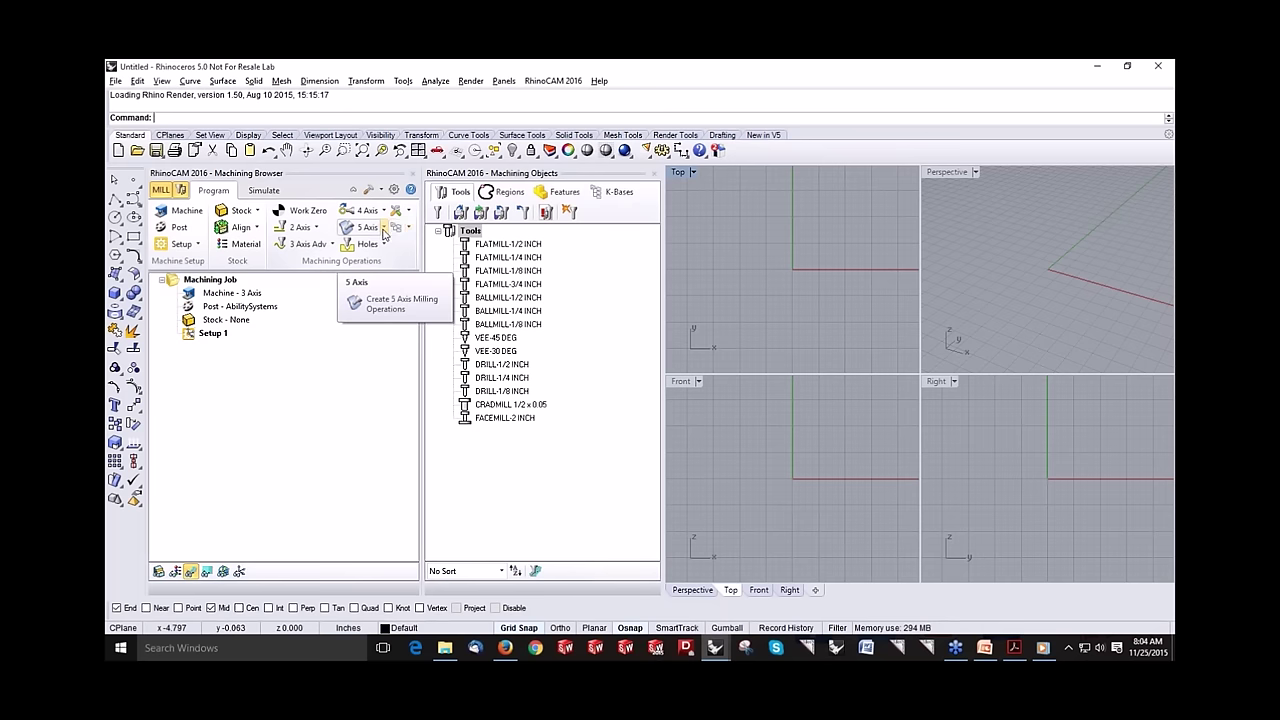
click(314, 228)
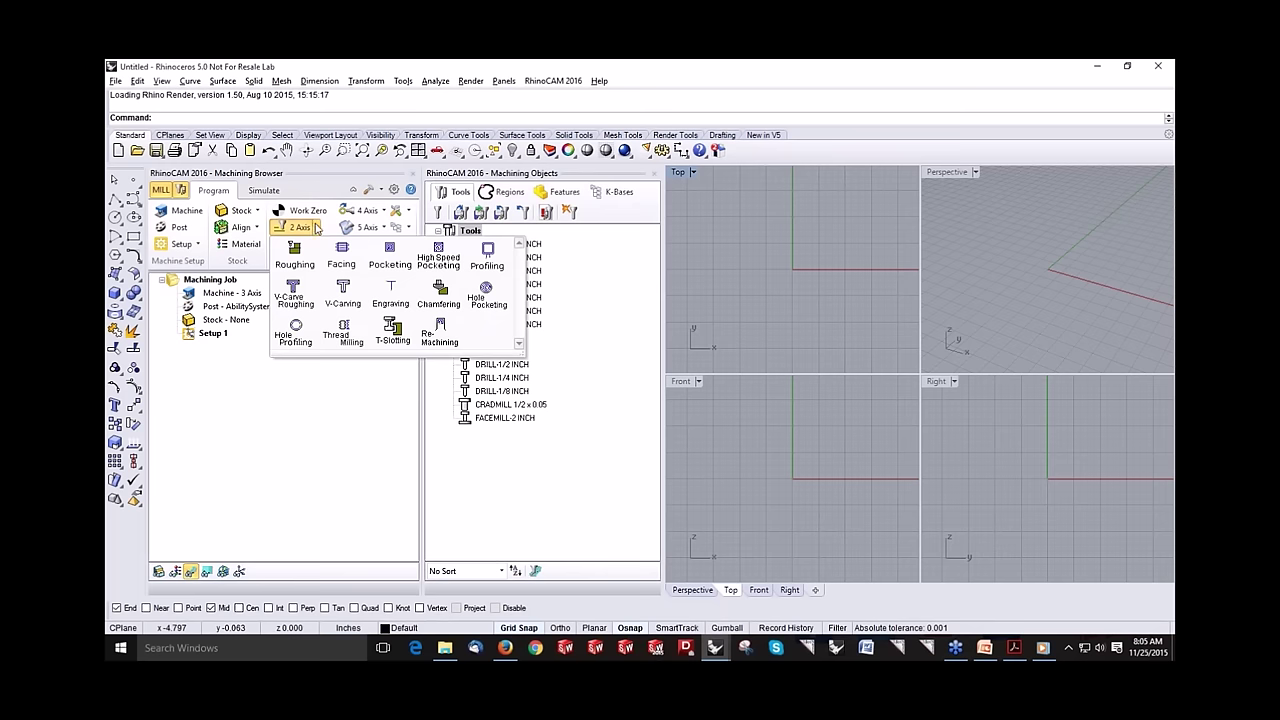
click(316, 228)
click(330, 245)
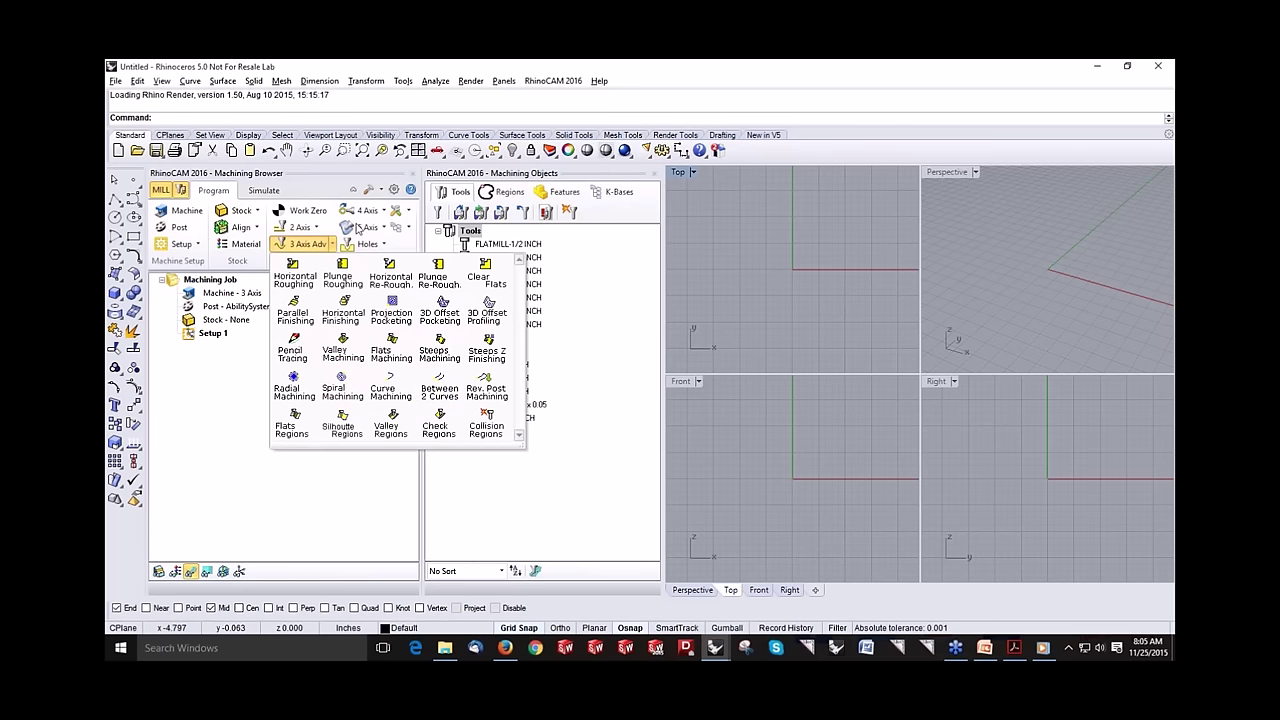
click(383, 212)
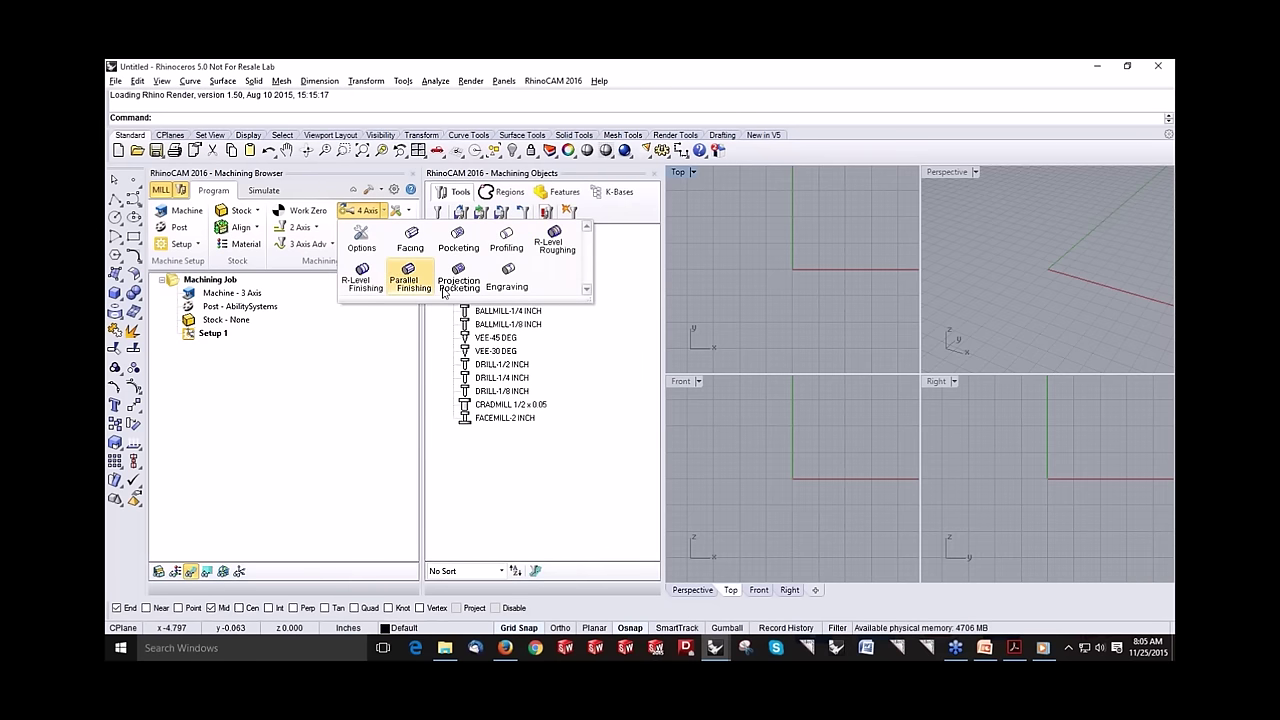
click(383, 212)
click(381, 228)
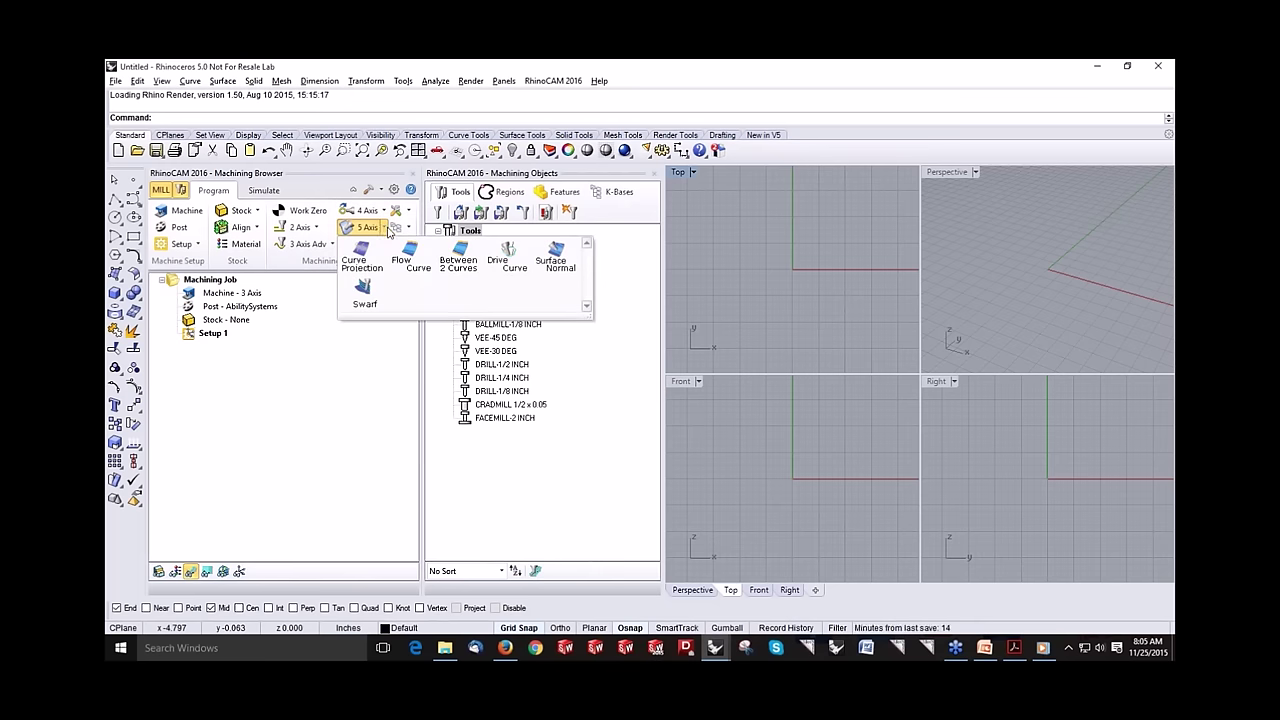
click(388, 232)
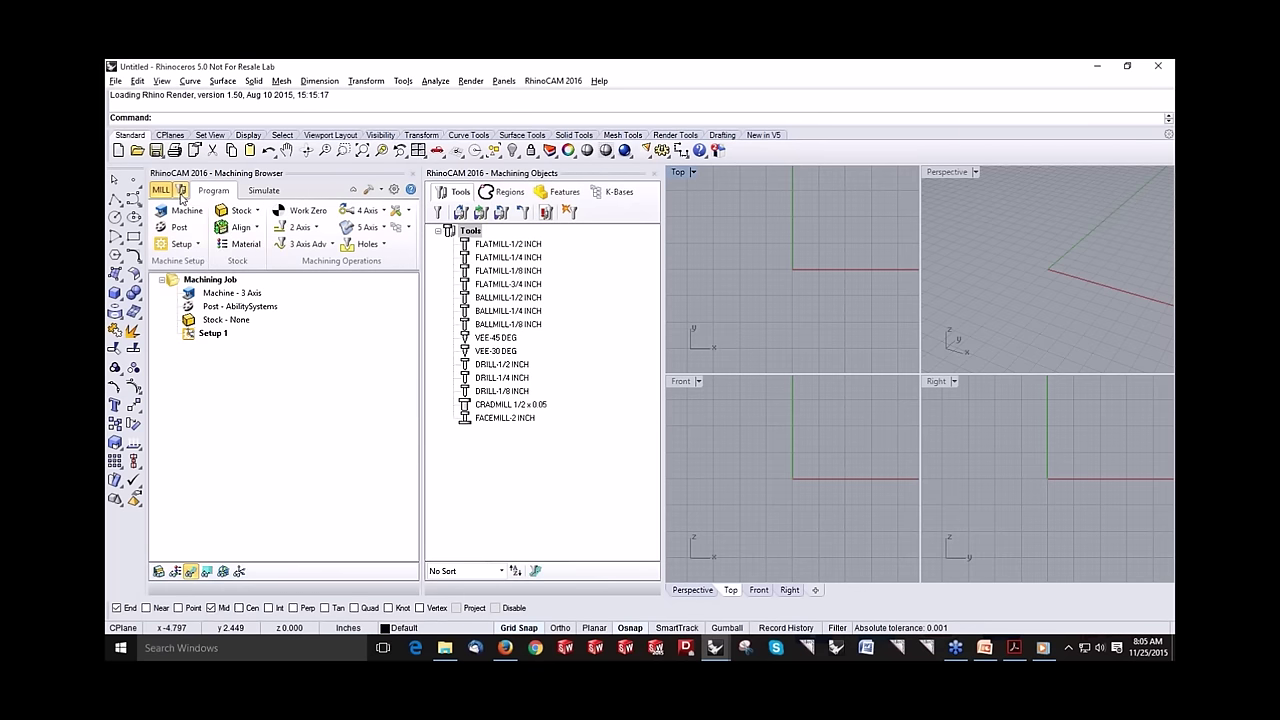
Step: Hide the machining objects browser and open the part file 2AxisMethods.3dm
click(182, 191)
click(138, 152)
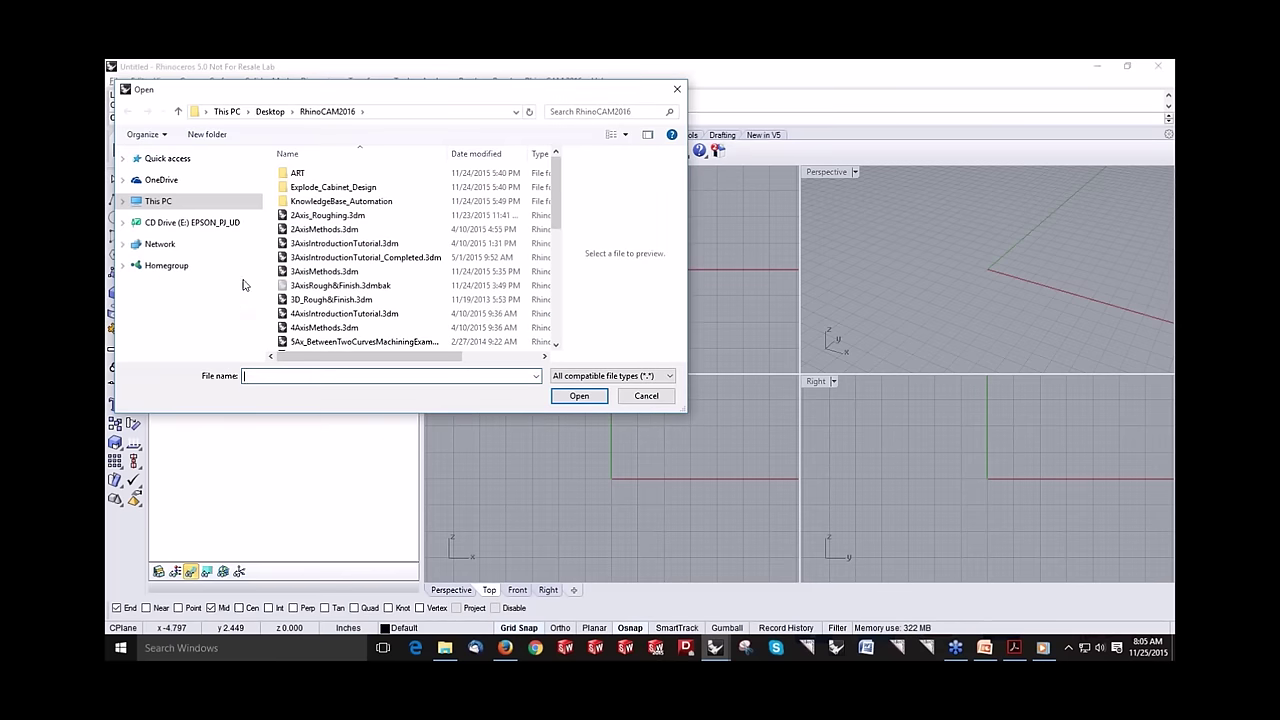
click(323, 229)
click(578, 396)
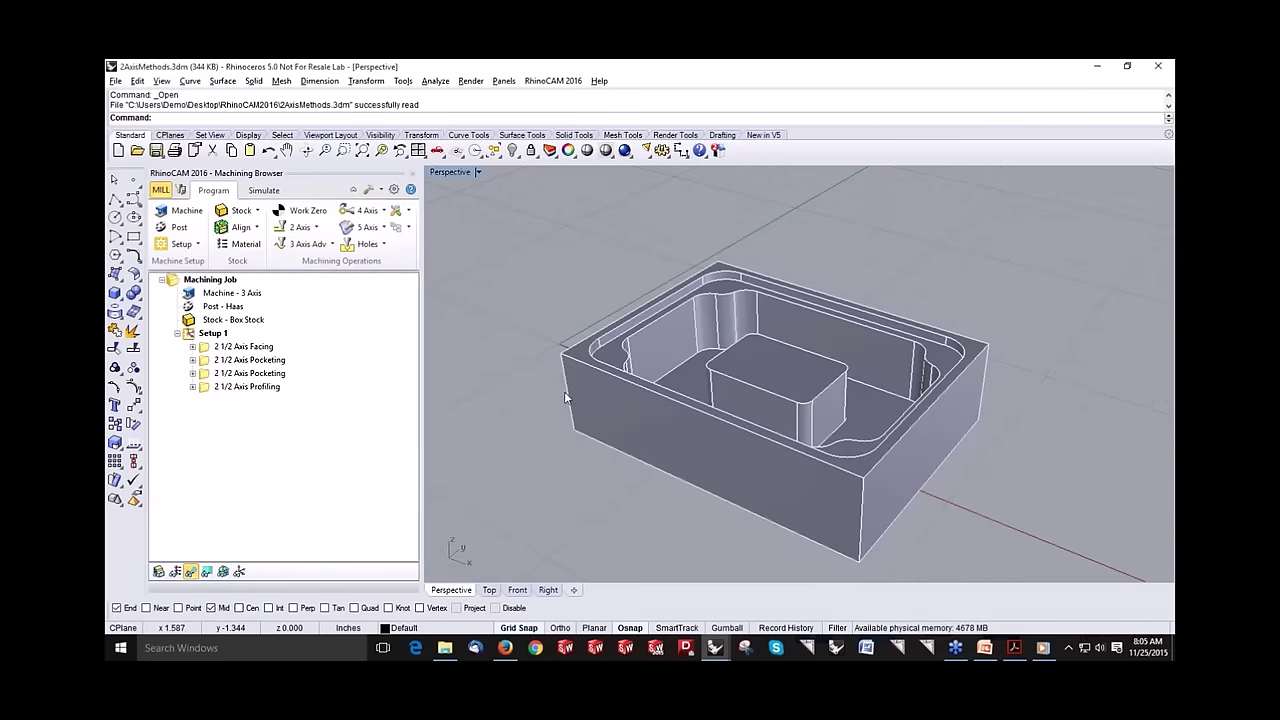
mouse_move(603, 449)
right_down()
mouse_move(608, 429)
mouse_move(593, 444)
right_up()
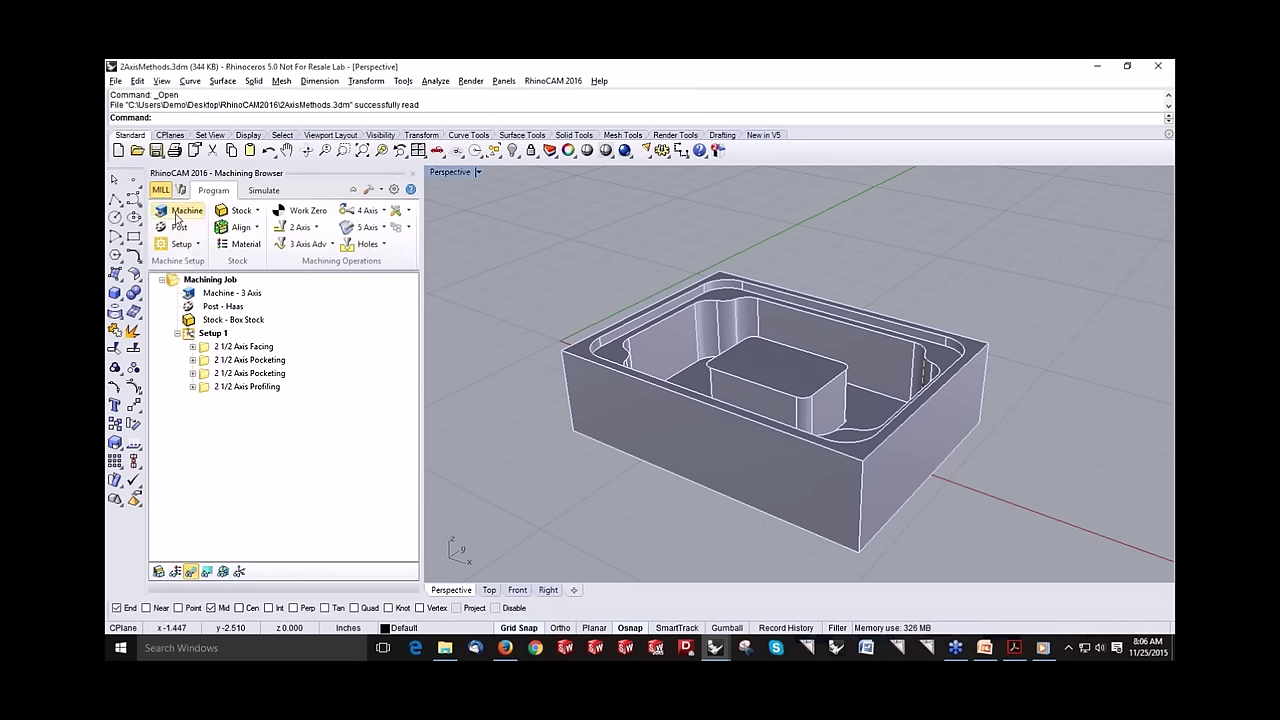
Step: Check the axis choices in the machine tool setup and accept it with 3 Axis
click(177, 214)
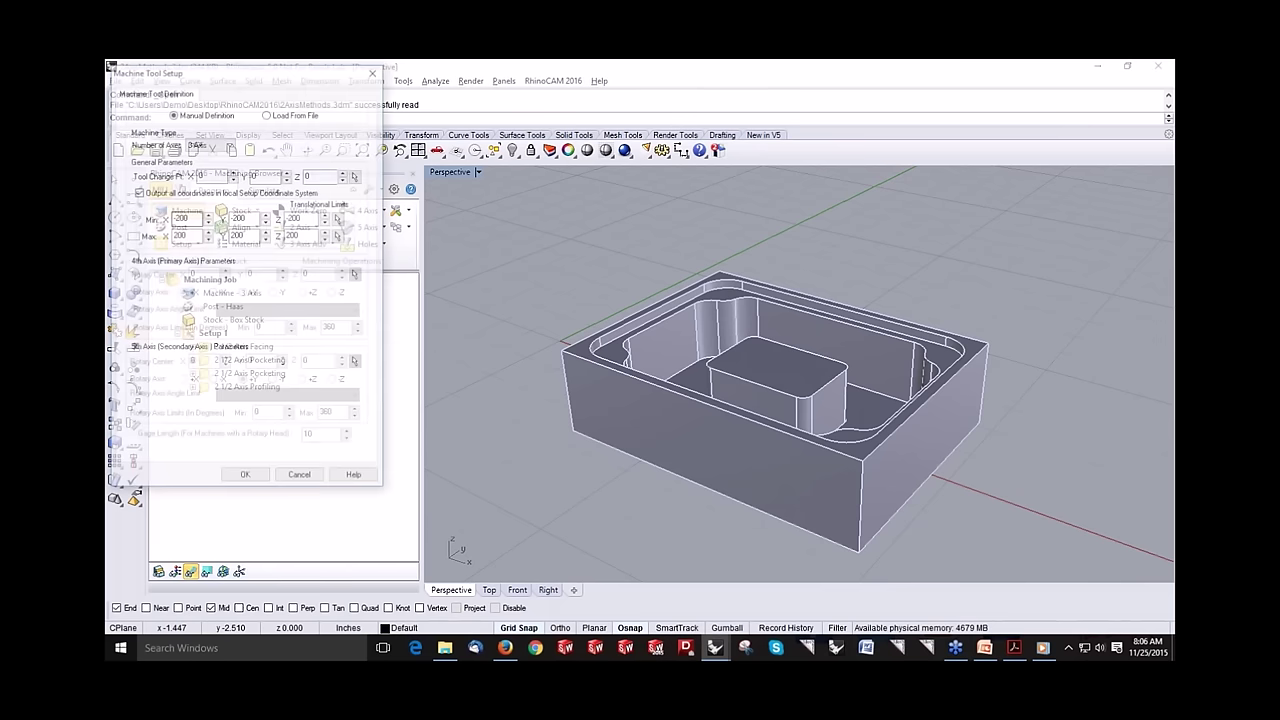
click(228, 144)
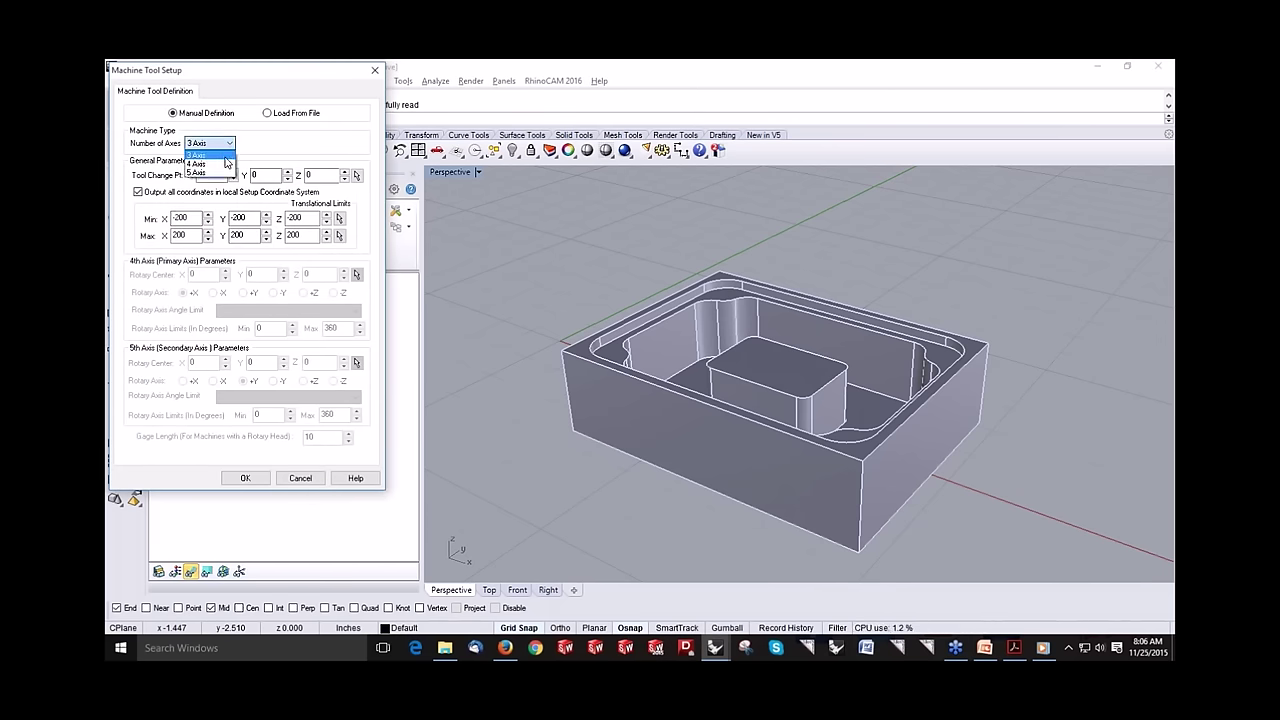
click(256, 148)
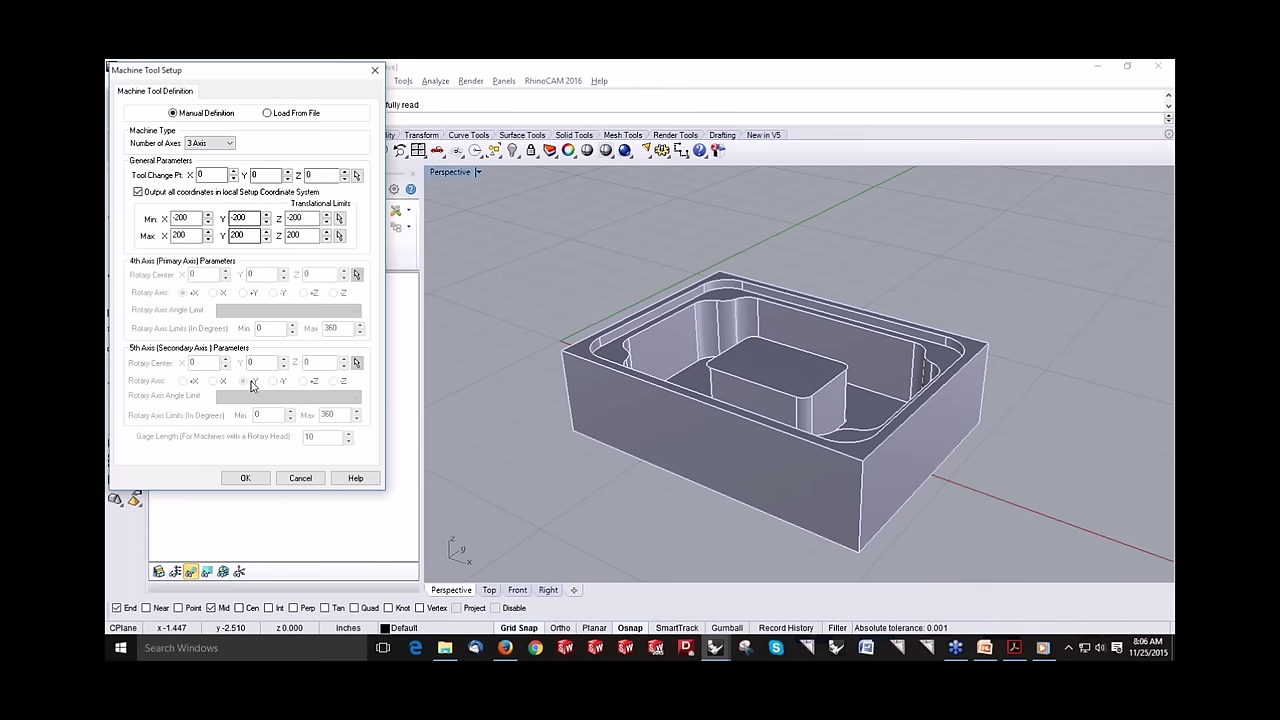
click(245, 477)
Step: Browse the available post-processors in the post-processor options and leave without changing the Haas post
click(176, 227)
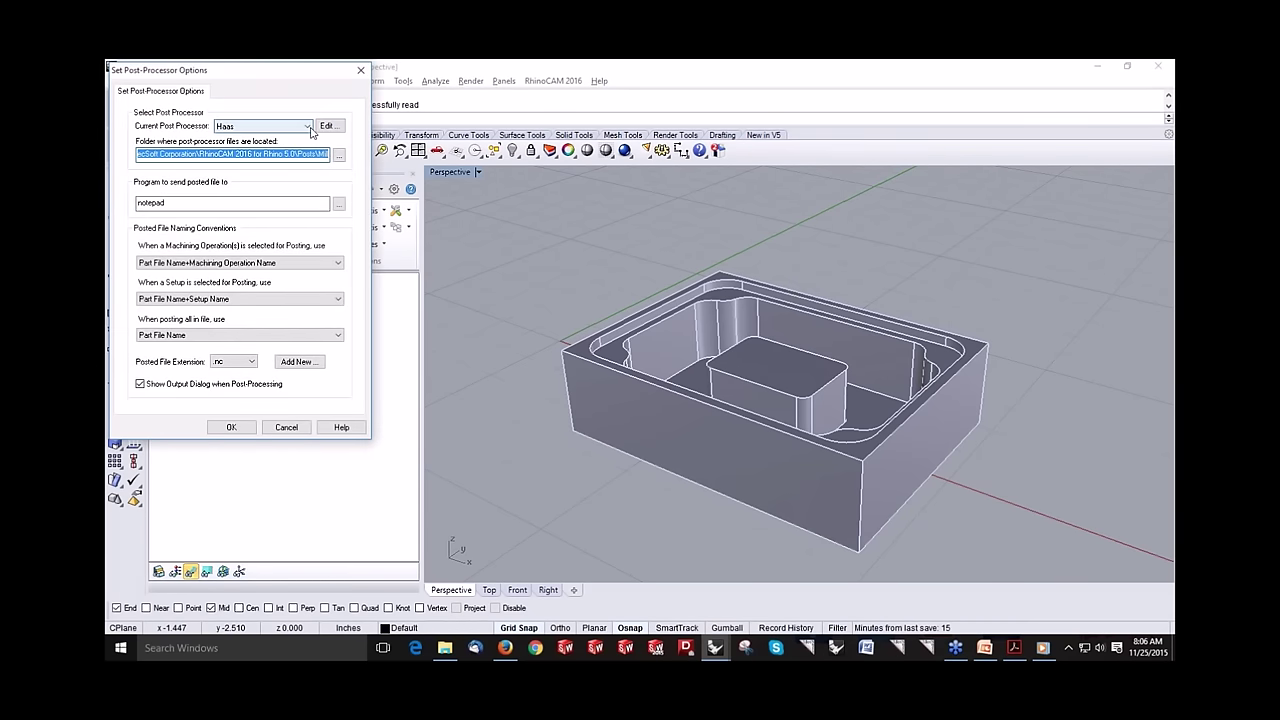
click(307, 126)
drag(308, 252, 307, 273)
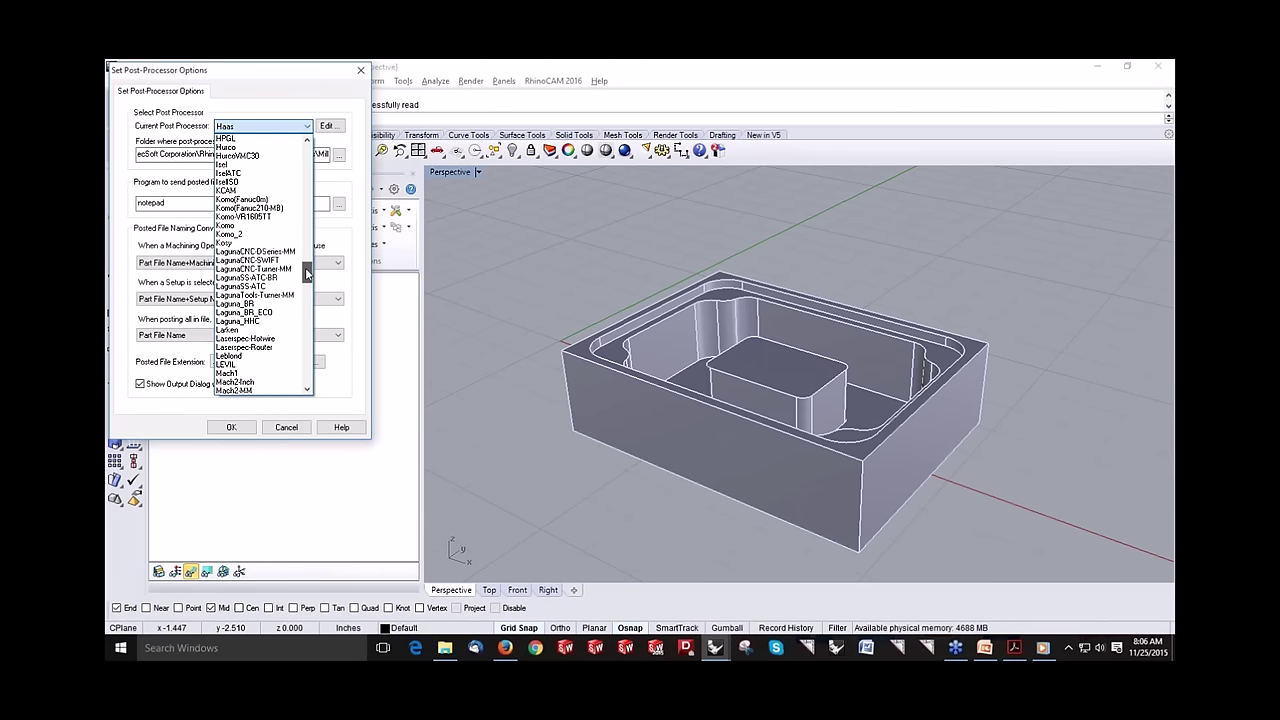
click(350, 391)
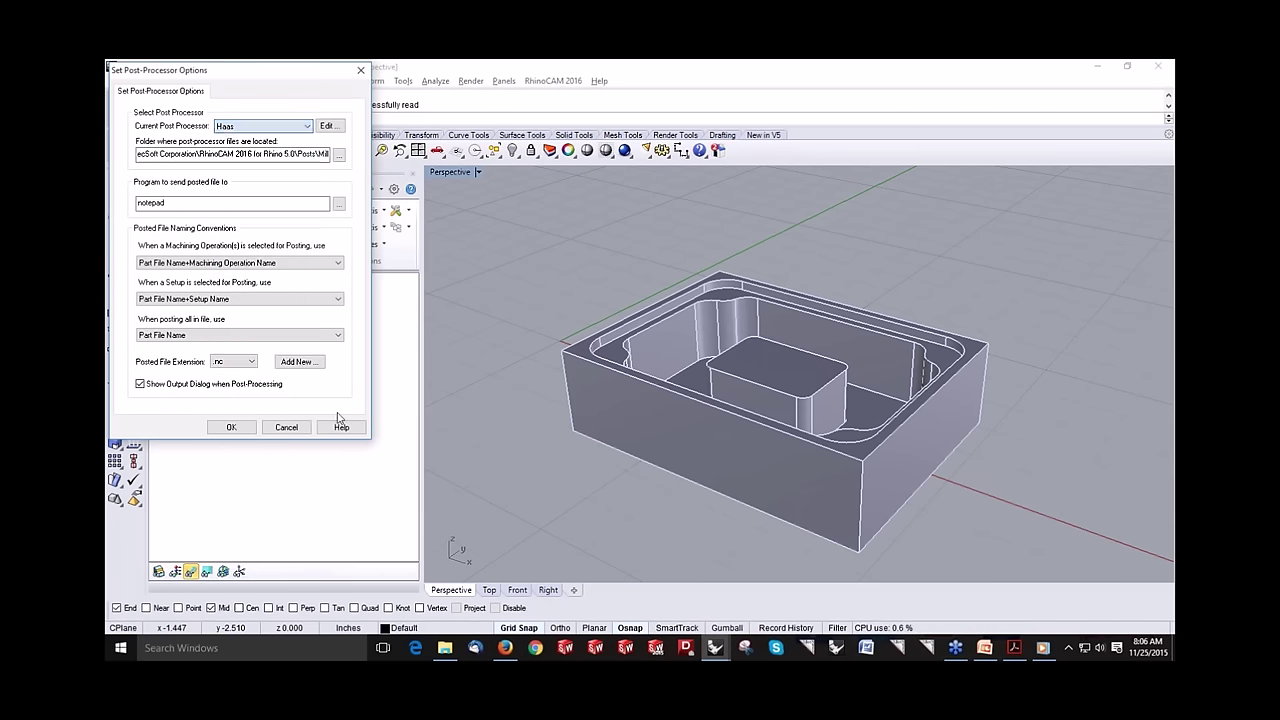
click(300, 430)
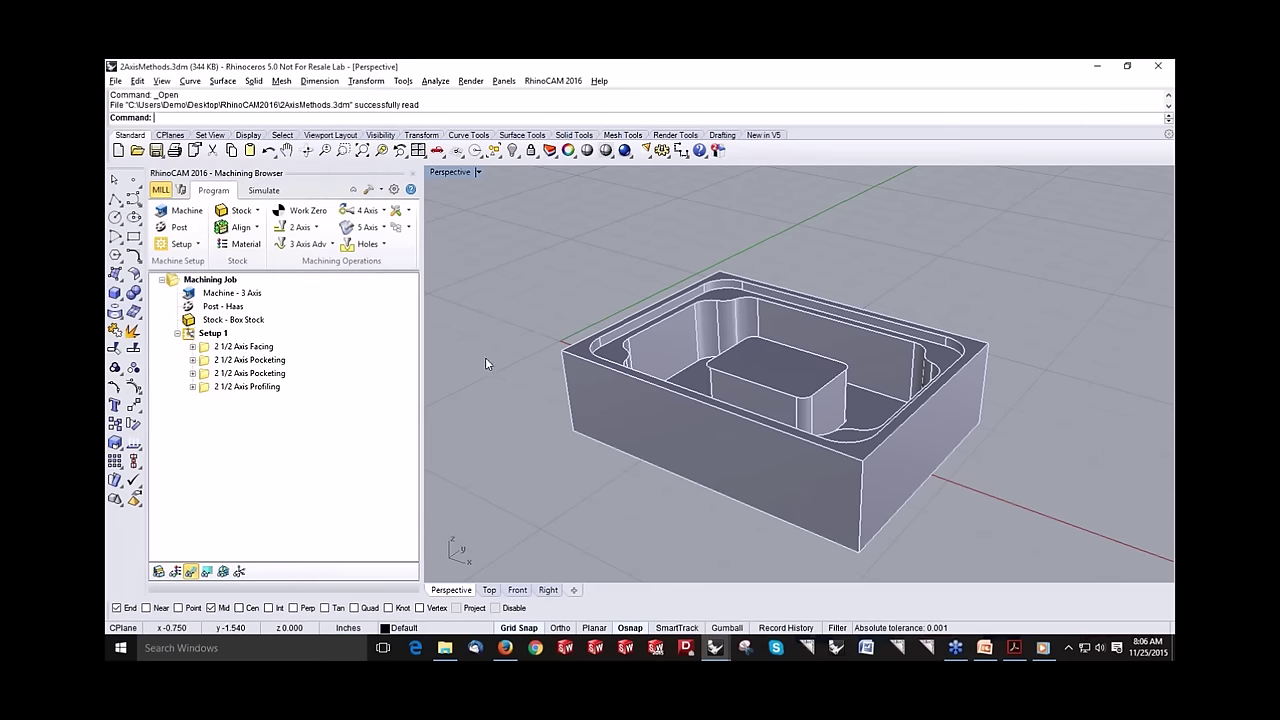
Step: Review the box stock geometry without changing it and turn on the stock display around the part
click(257, 212)
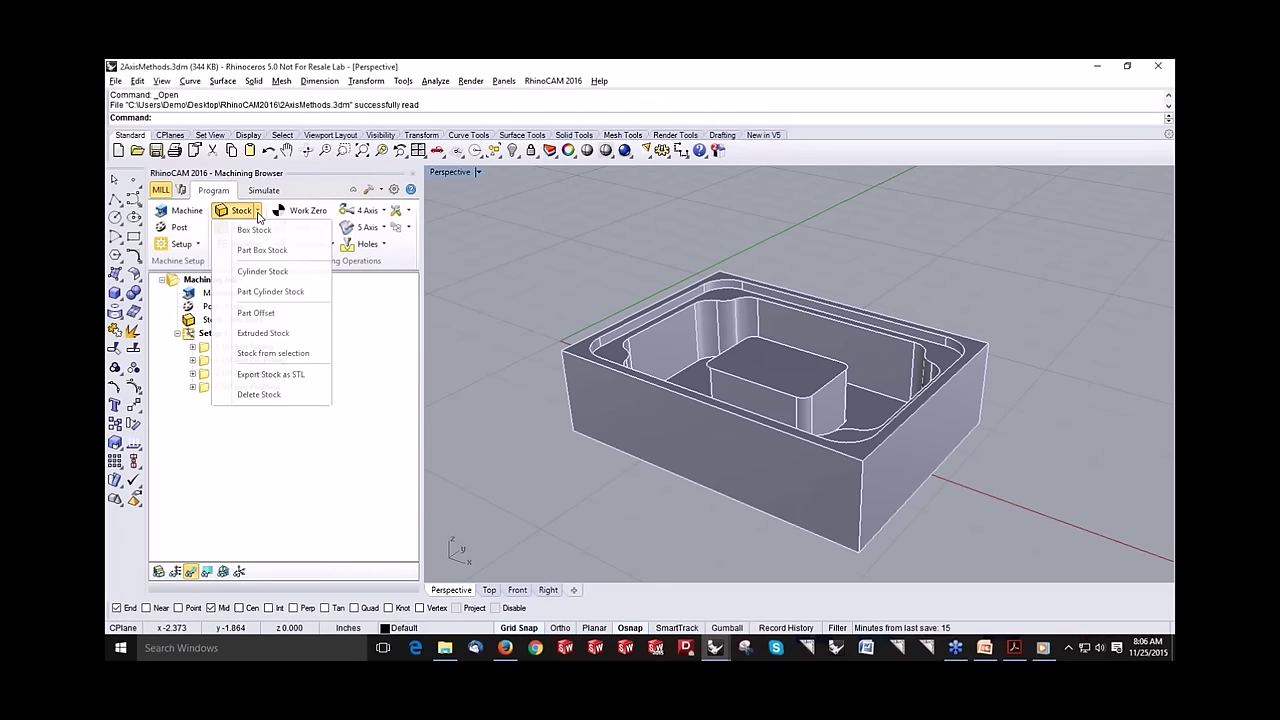
click(254, 230)
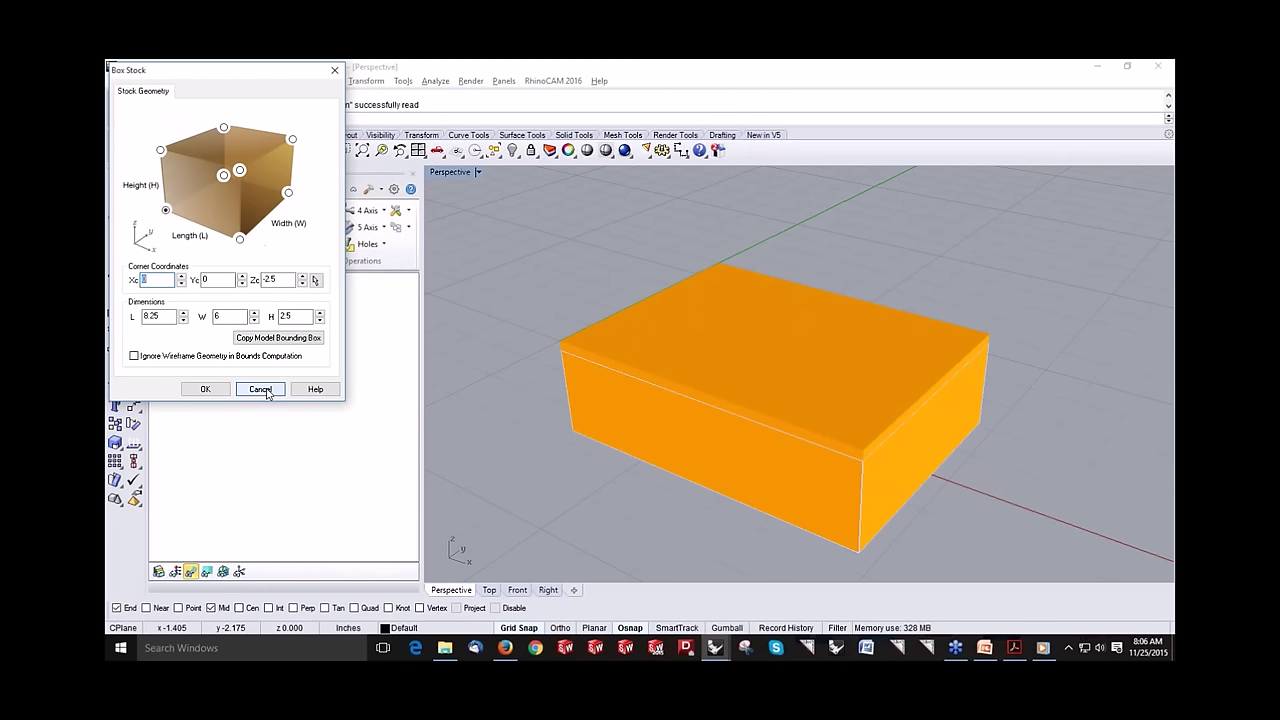
click(260, 389)
click(158, 571)
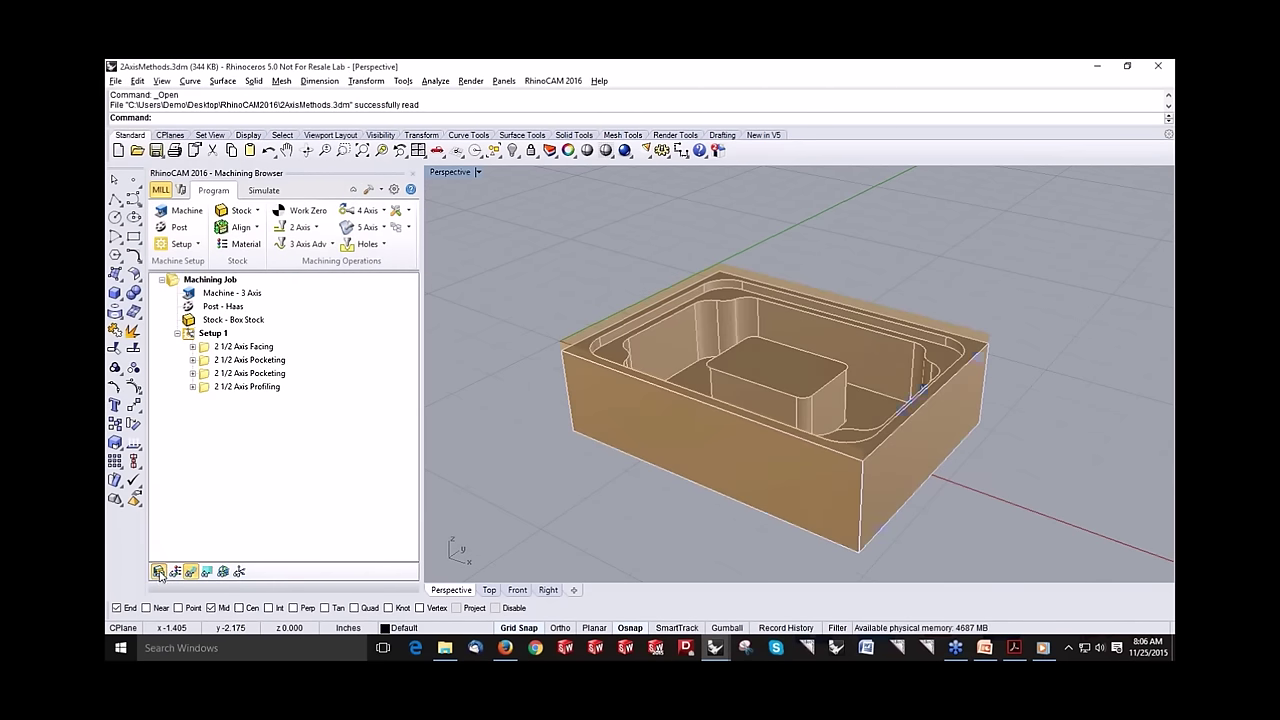
right_drag(644, 438, 700, 410)
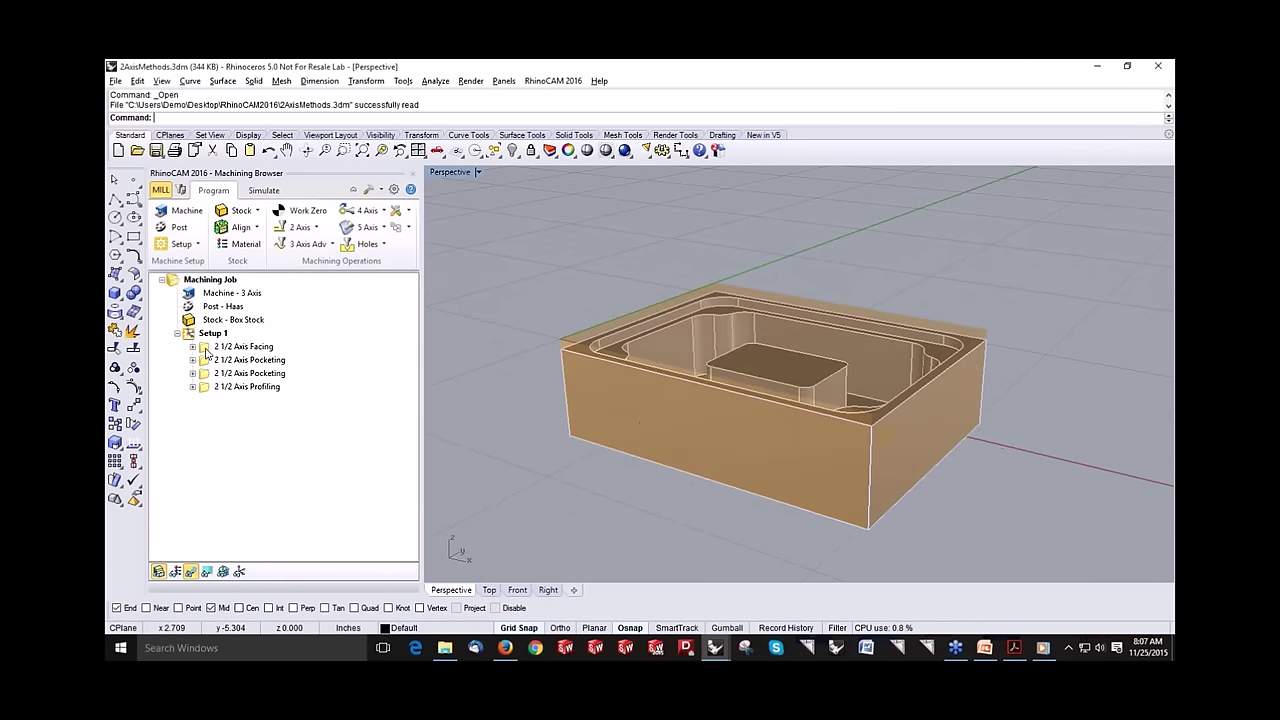
Step: Check the work zero settings and align the stock to the part with Bottom Z alignment and Center XY alignment
click(288, 212)
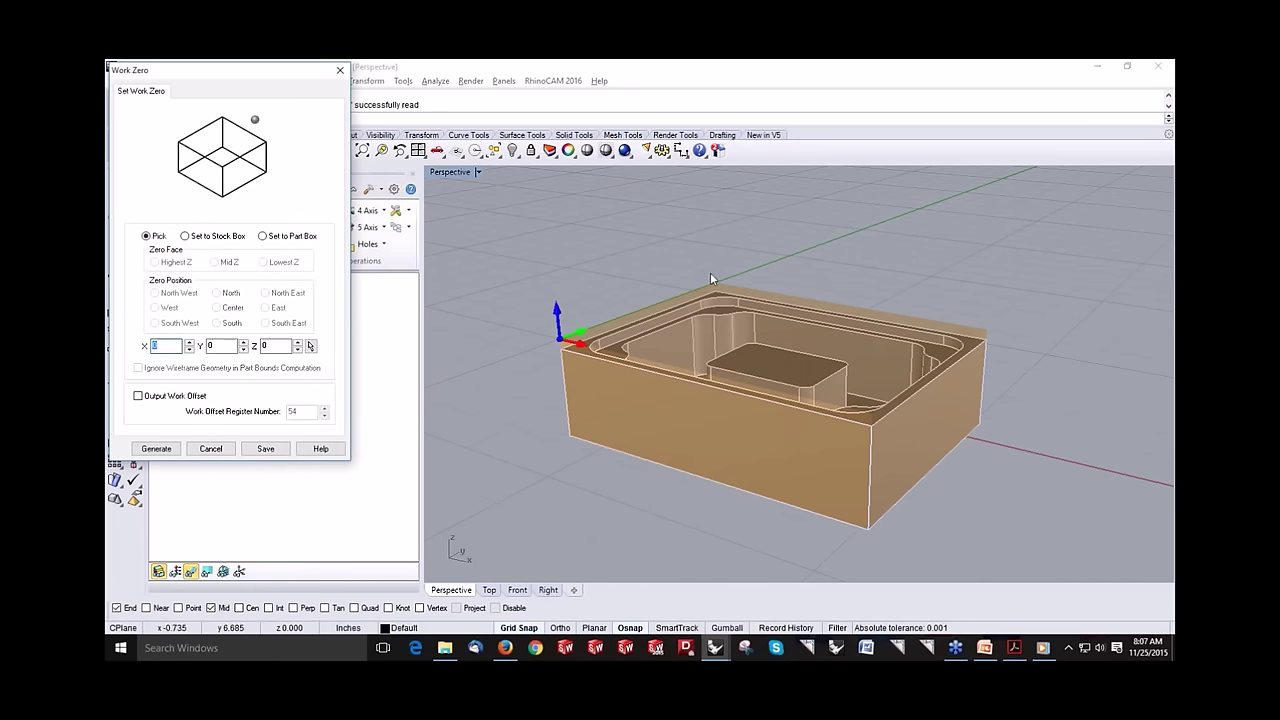
click(211, 449)
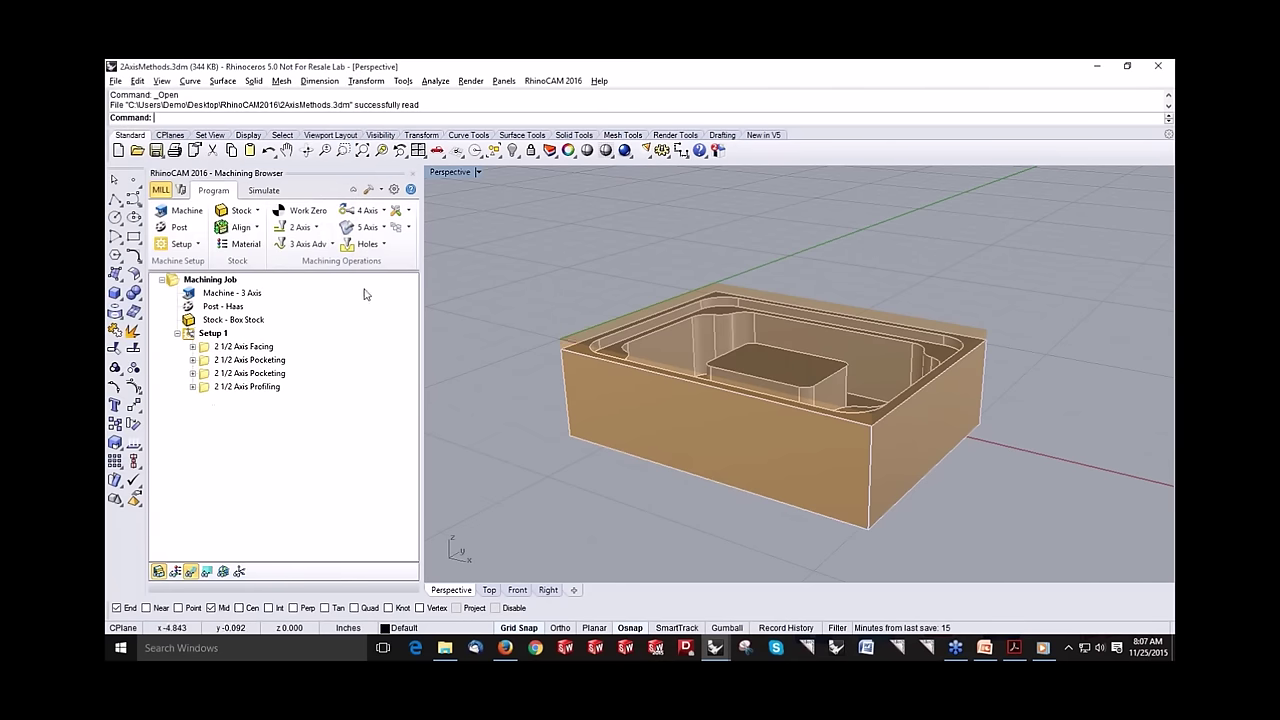
click(242, 229)
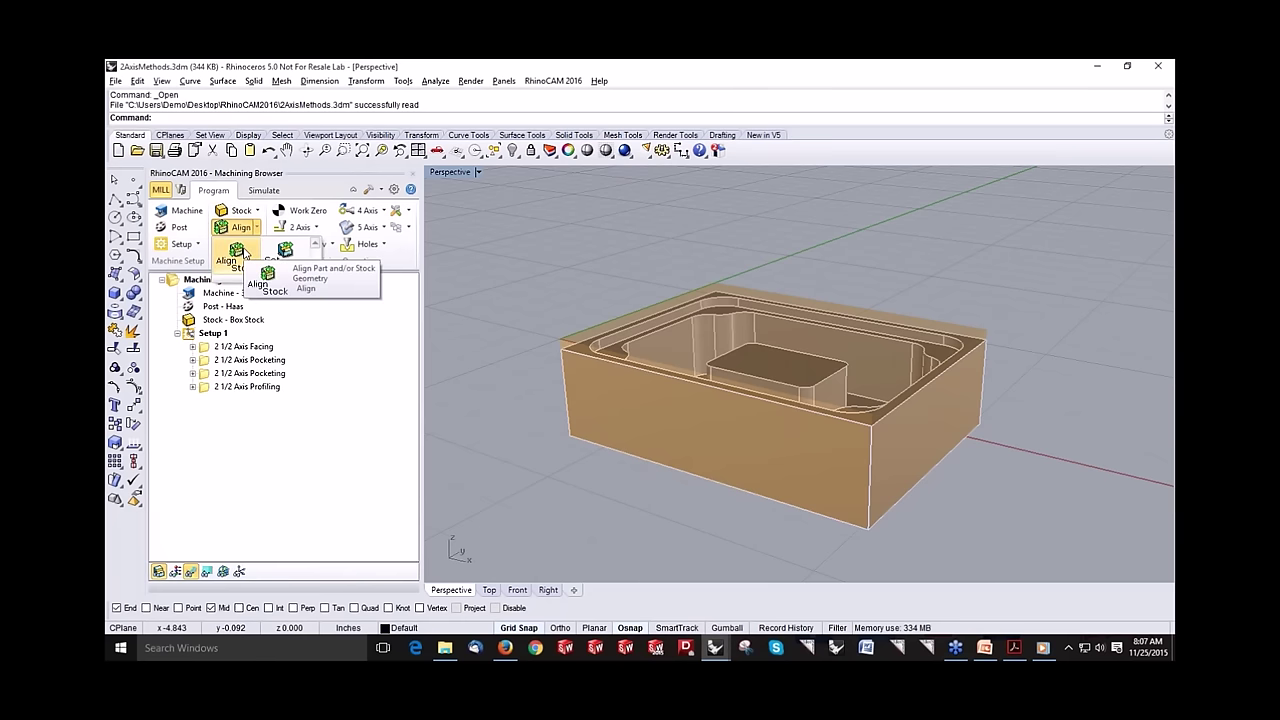
click(245, 272)
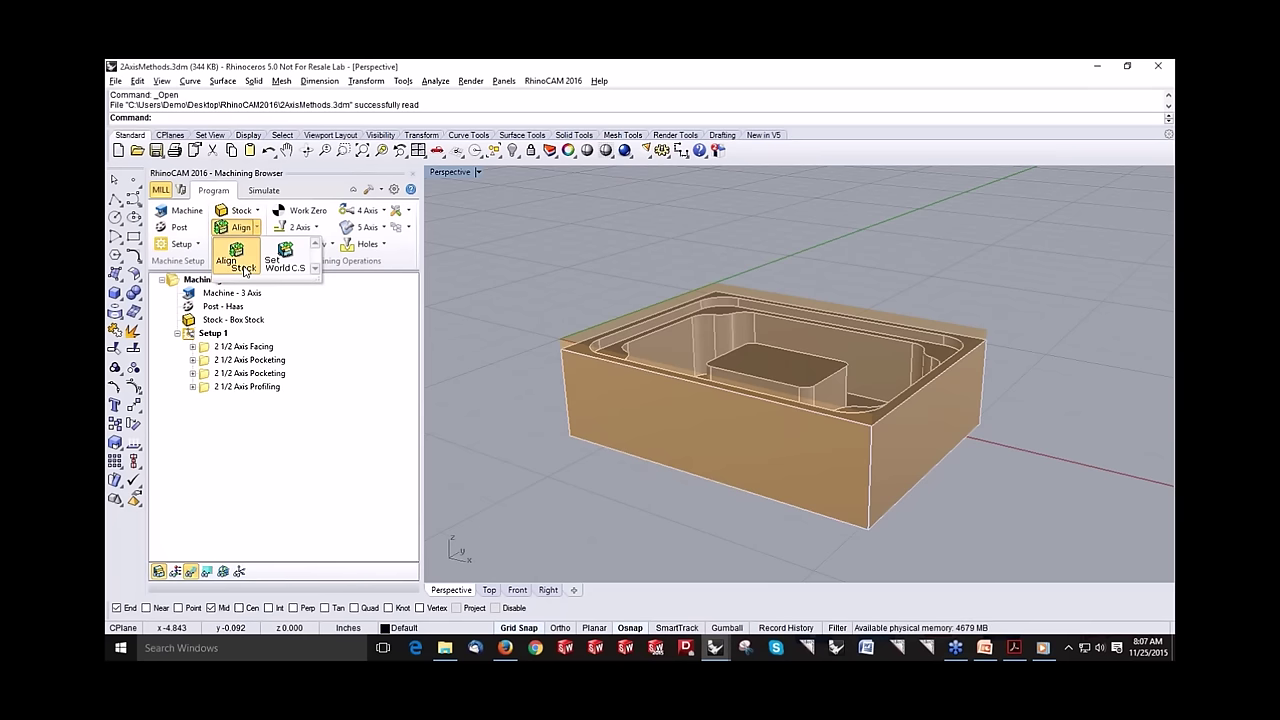
click(258, 264)
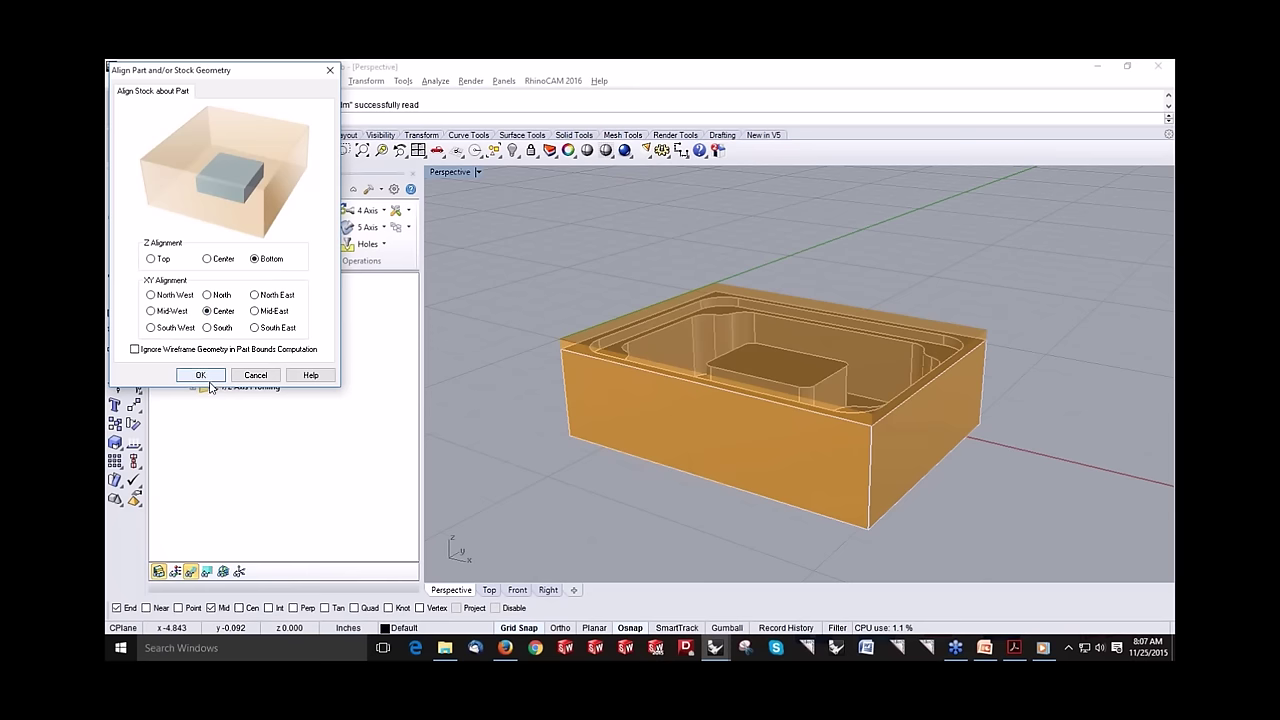
click(207, 377)
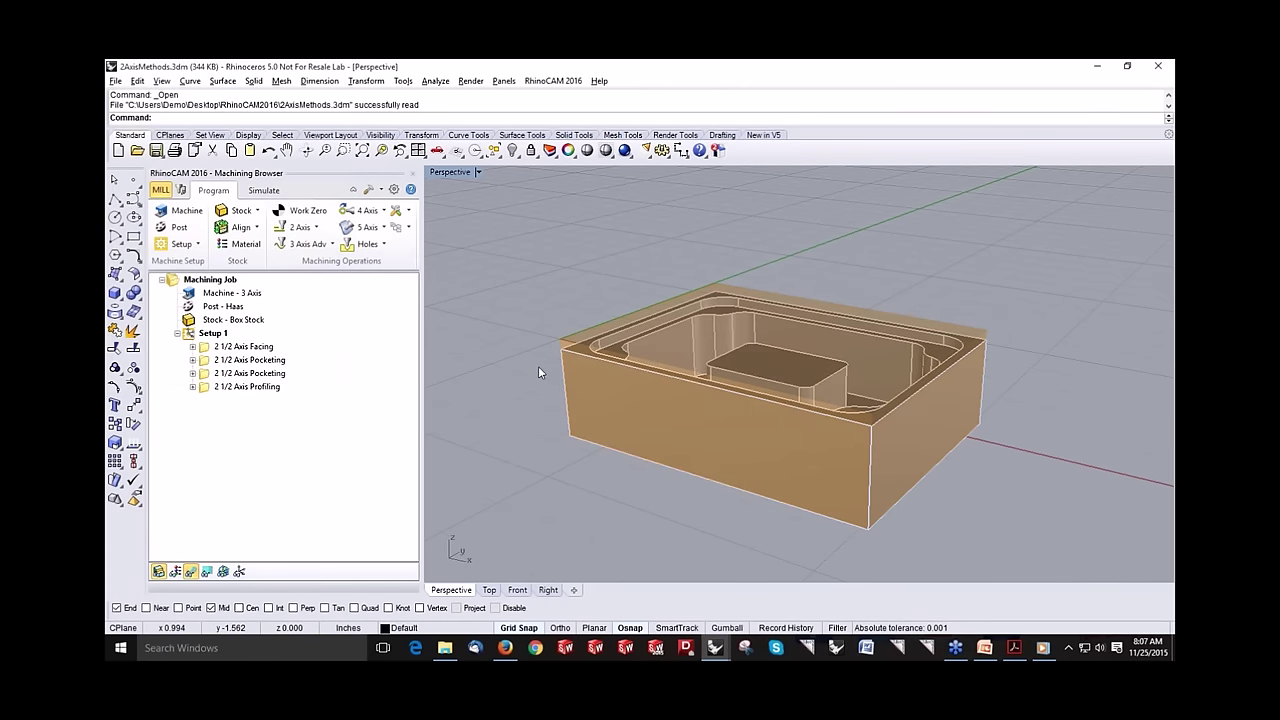
Step: Look over the 2 axis methods and display the 2 1/2 Axis Facing toolpath with the operation's contents expanded
click(316, 228)
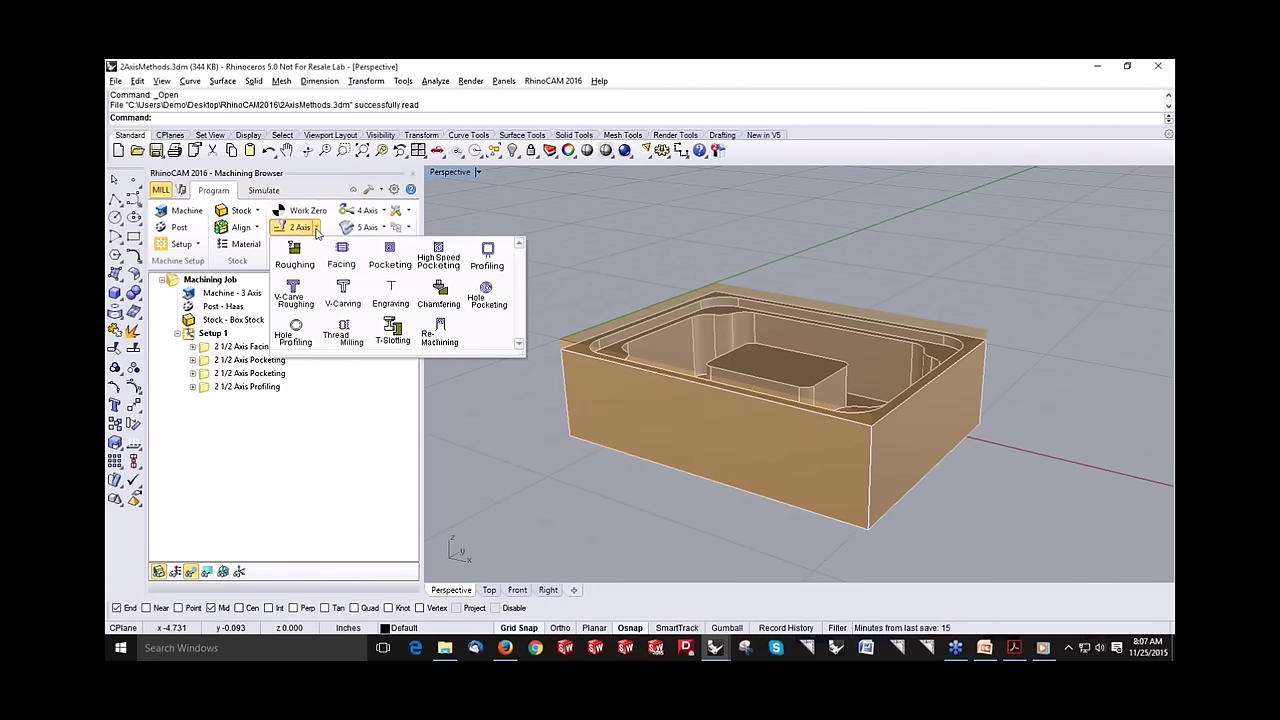
click(568, 243)
right_drag(712, 325, 664, 308)
click(226, 347)
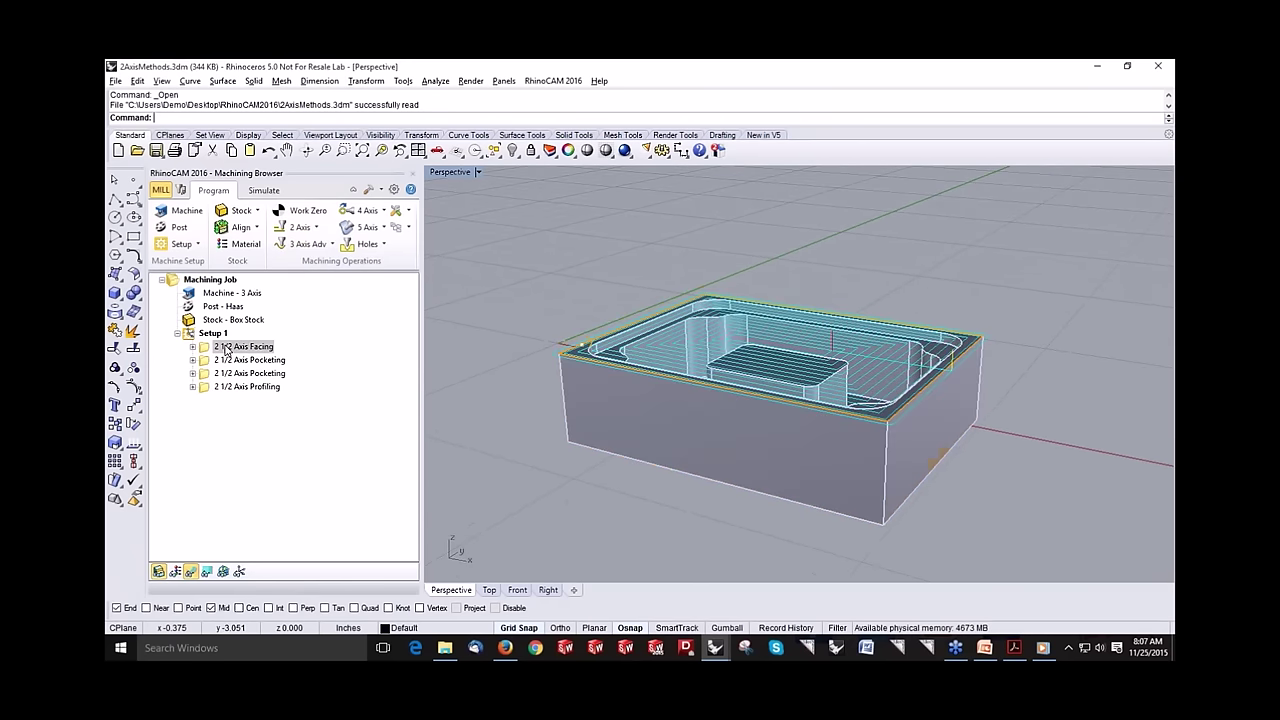
right_drag(745, 389, 731, 401)
click(192, 346)
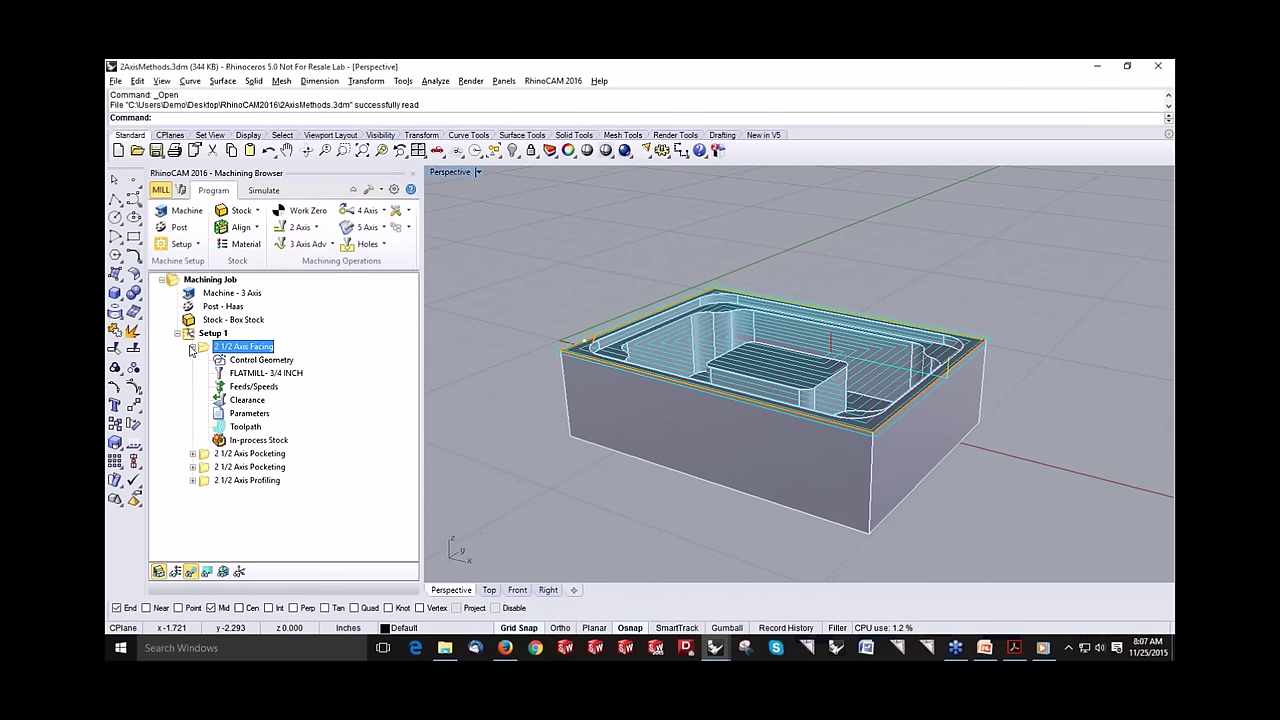
Step: Review the 2 1/2 Axis Facing operation's control geometry, roughing, cut levels and entry/exit settings, and leave without changing them
double_click(206, 346)
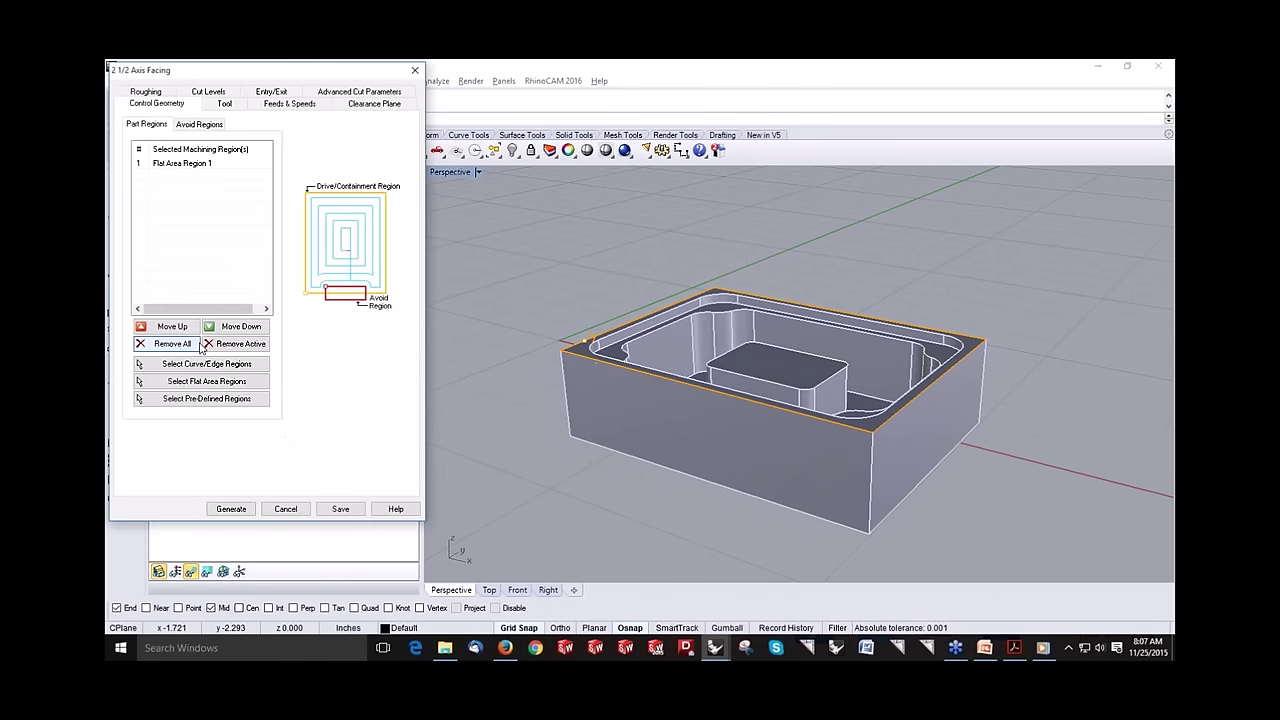
click(147, 92)
click(205, 104)
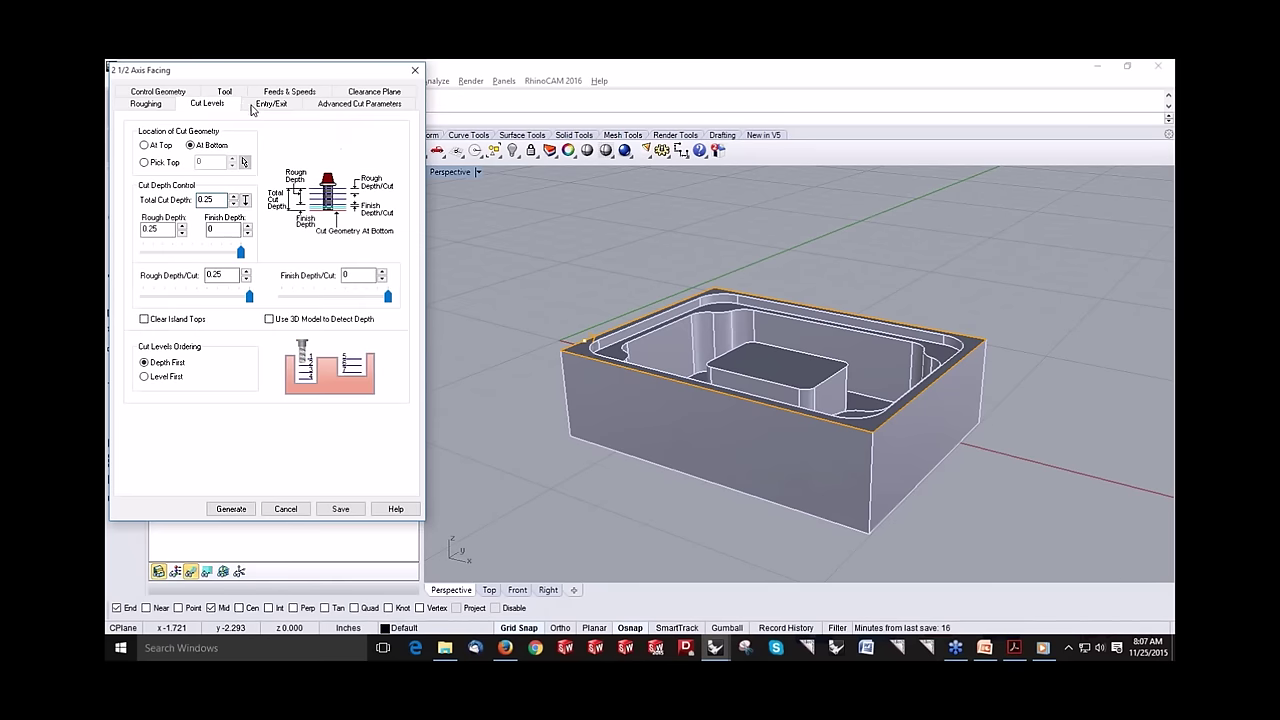
click(260, 106)
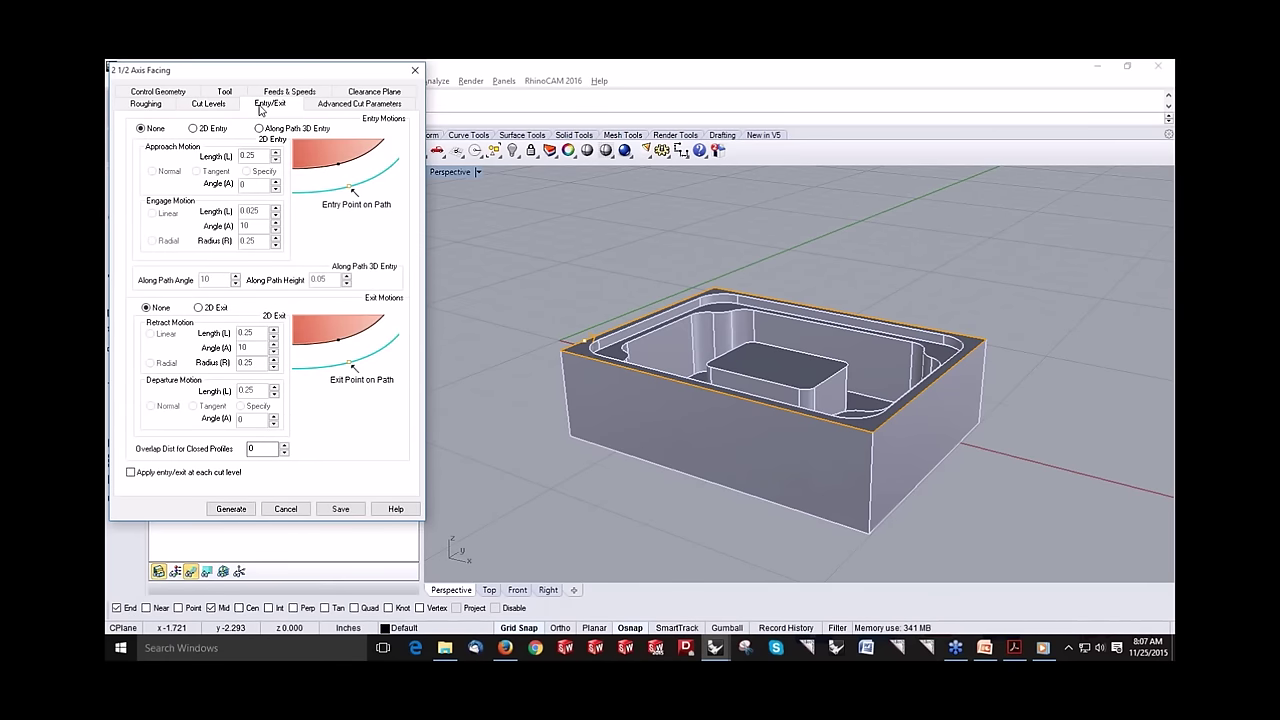
click(148, 104)
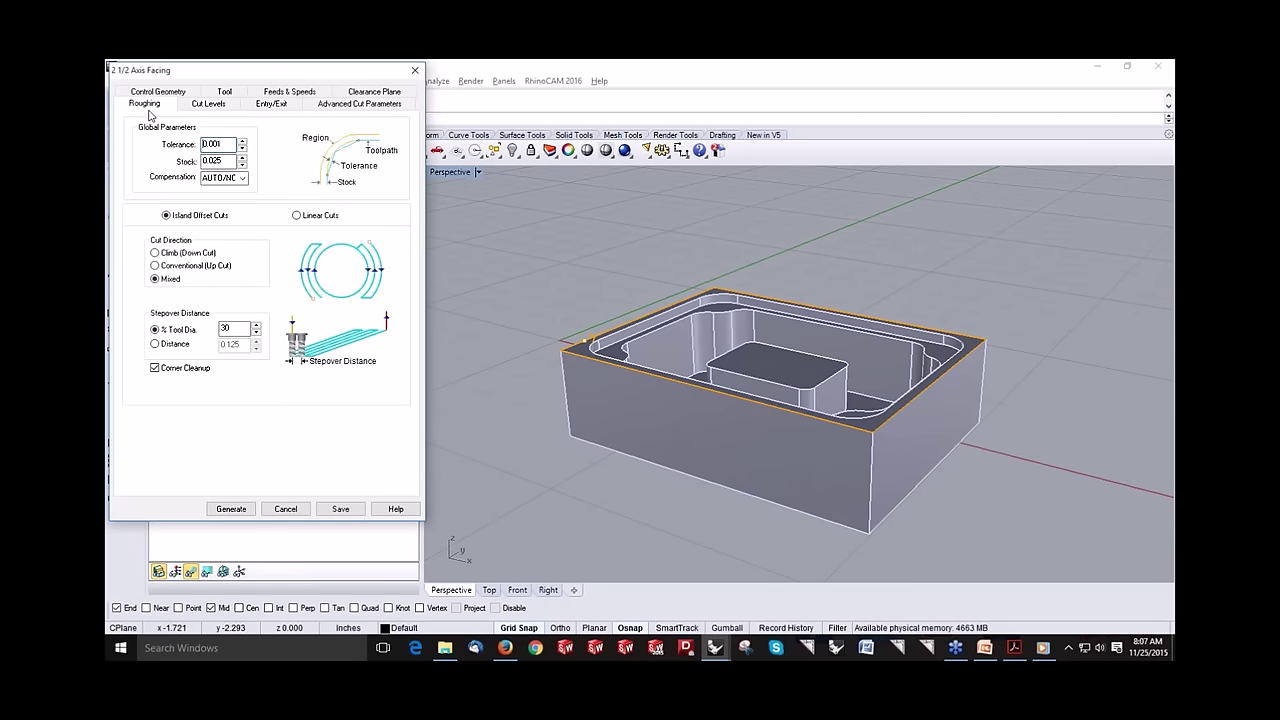
click(203, 106)
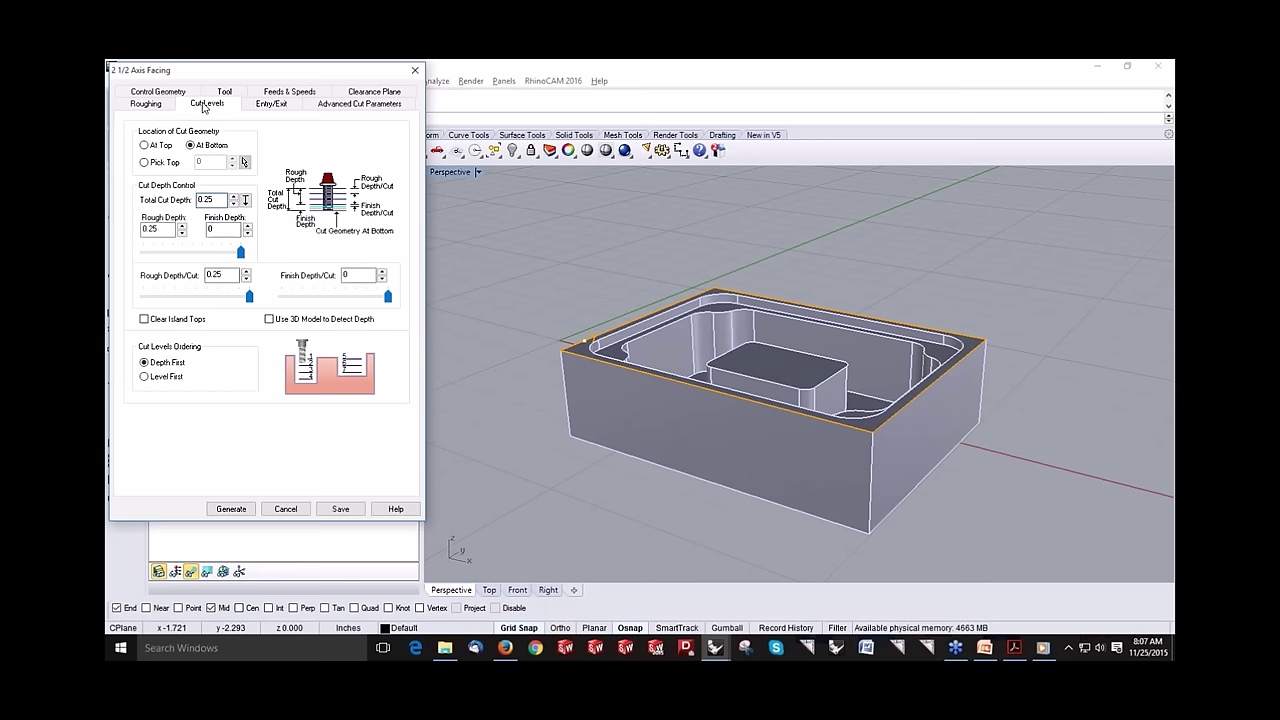
click(137, 106)
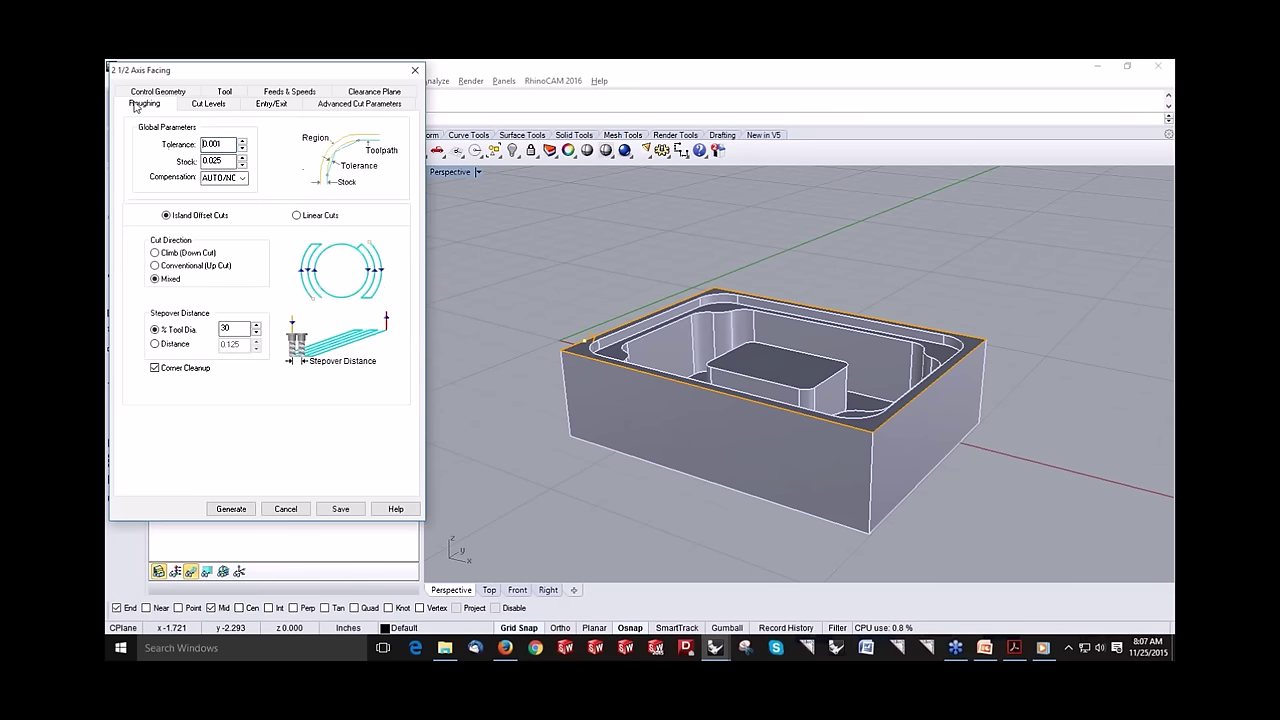
click(184, 96)
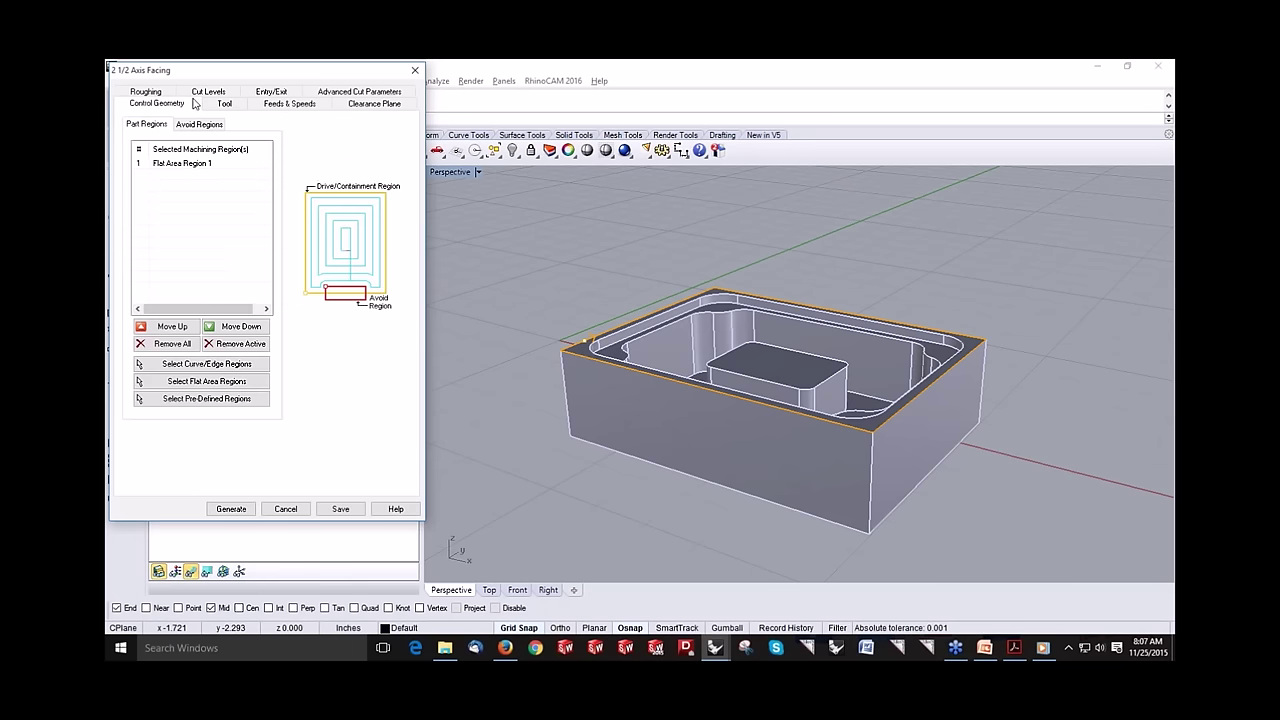
click(288, 509)
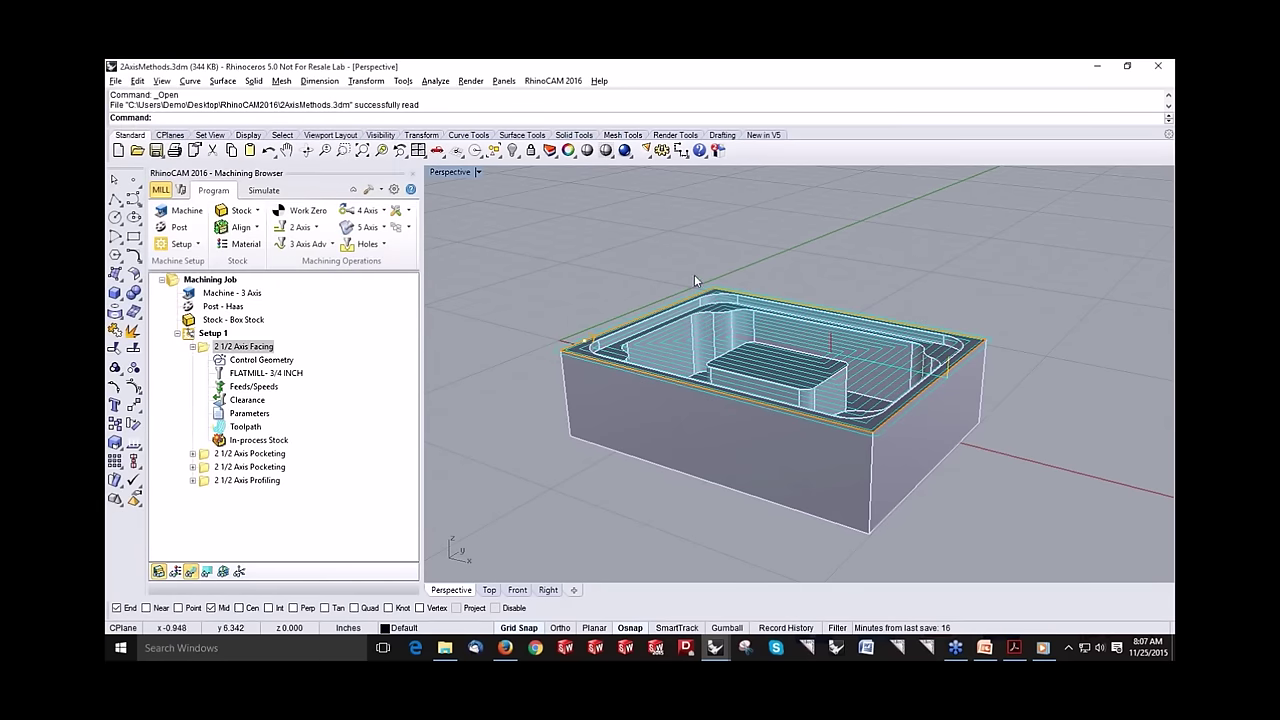
Step: Reopen the 2 1/2 Axis Facing operation and examine its tool, feeds and speeds, and clearance plane settings
click(214, 347)
double_click(214, 347)
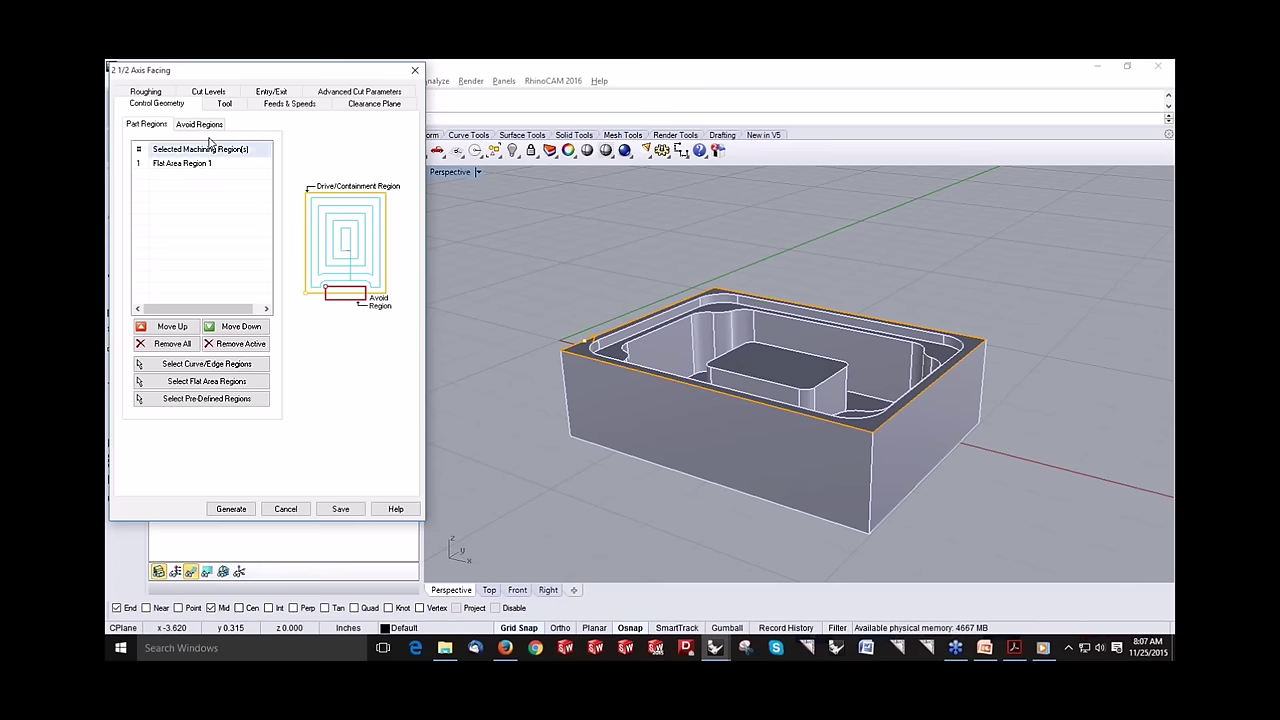
click(240, 114)
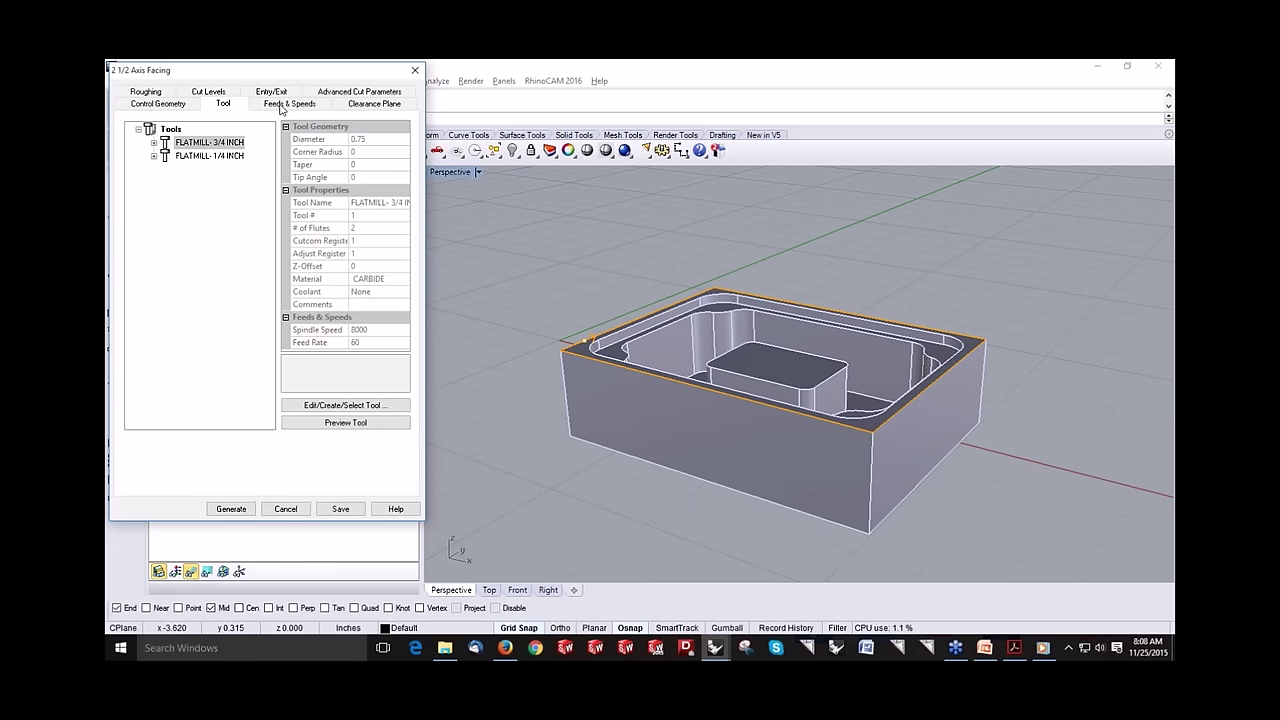
click(282, 106)
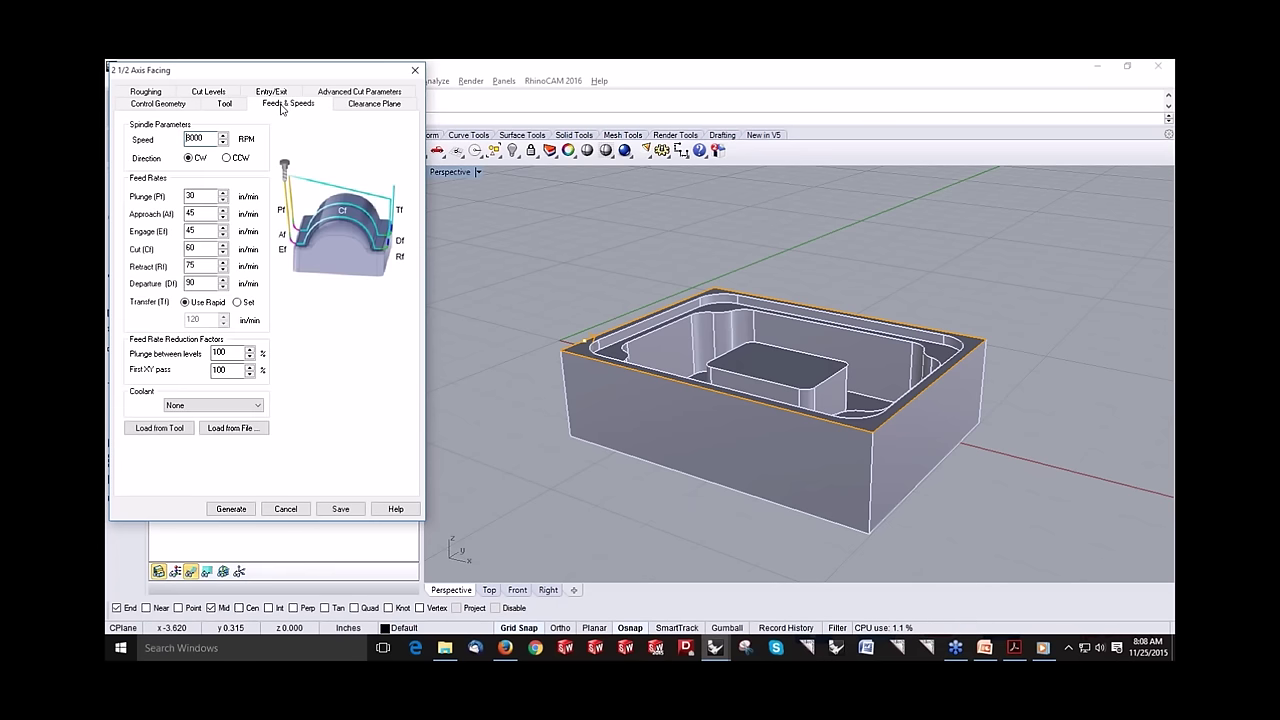
click(356, 104)
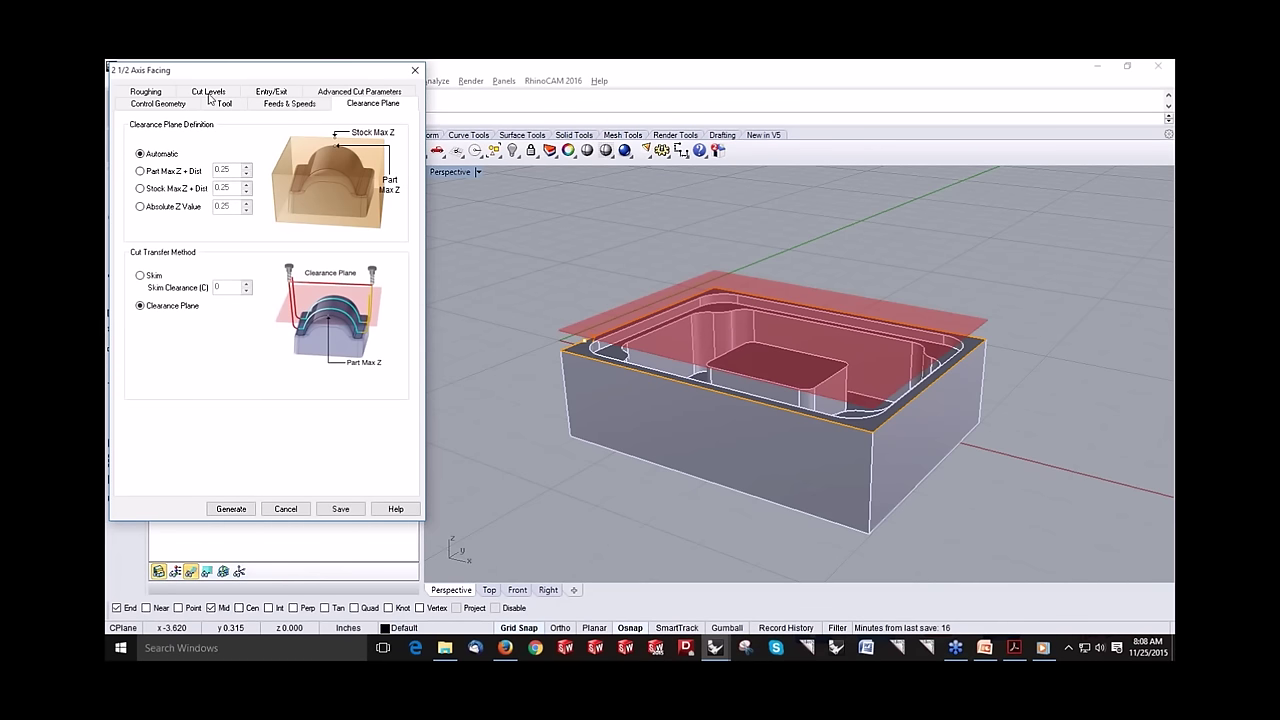
Step: Check the facing operation's roughing, cut levels, entry/exit and advanced cut parameters, and generate its toolpath again
click(146, 92)
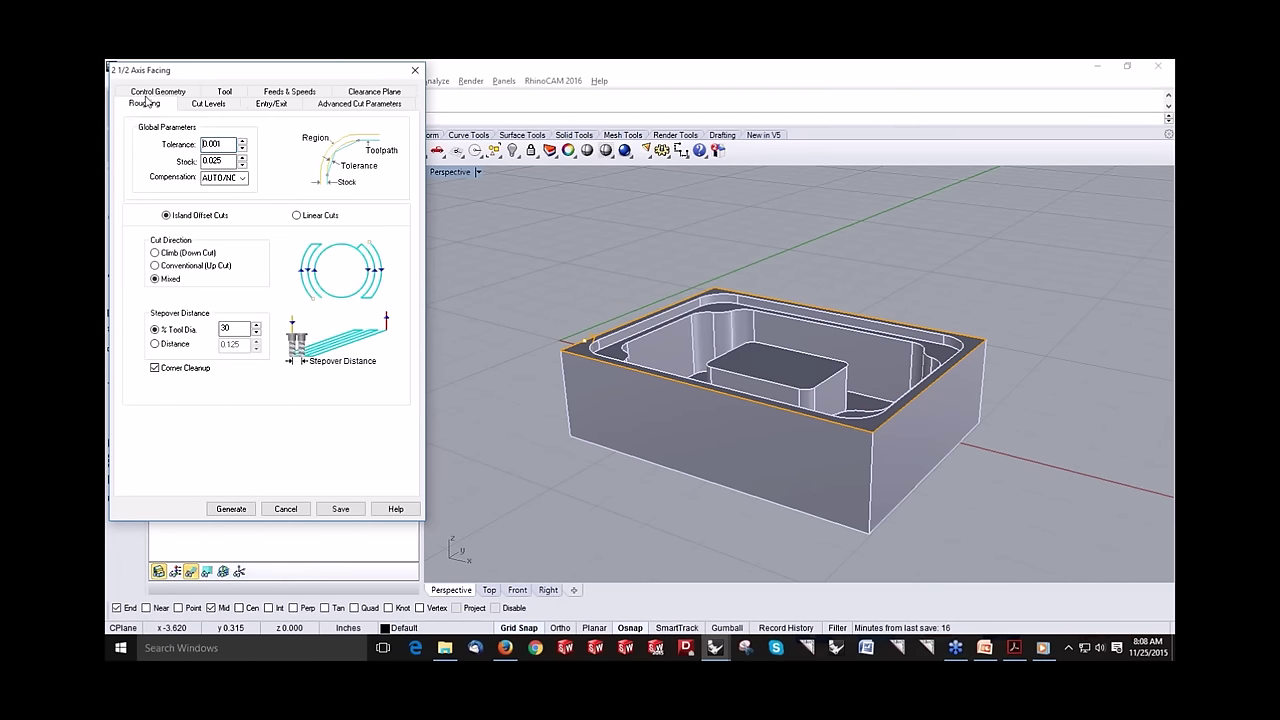
click(210, 104)
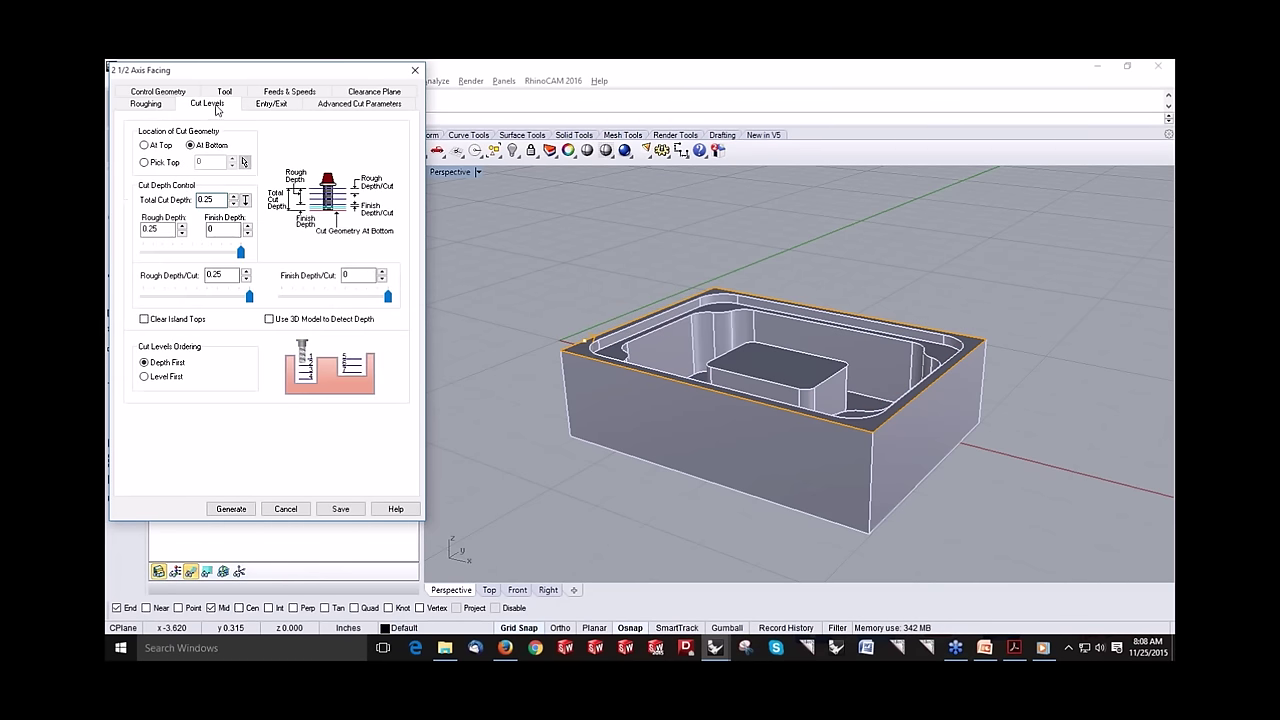
click(272, 105)
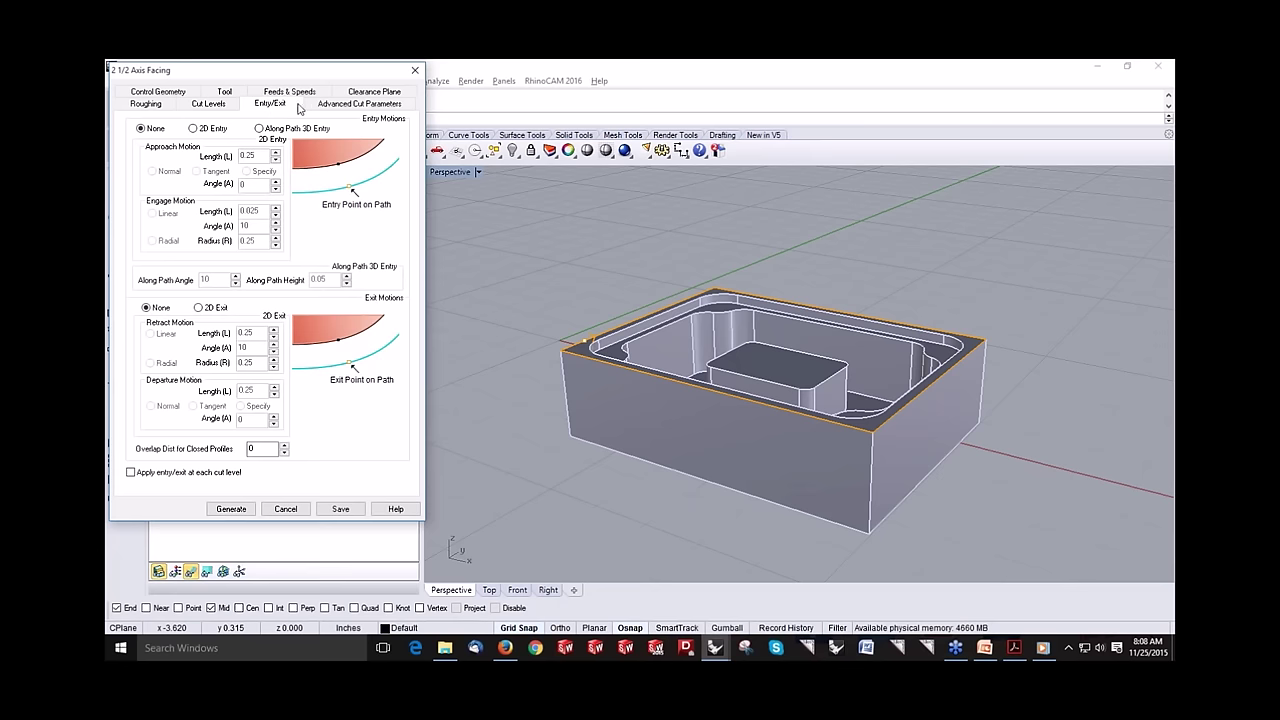
click(313, 106)
click(238, 510)
Step: Simulate the 2 1/2 Axis Facing operation on the box stock and fast-forward the simulation to its end
right_drag(690, 495, 666, 485)
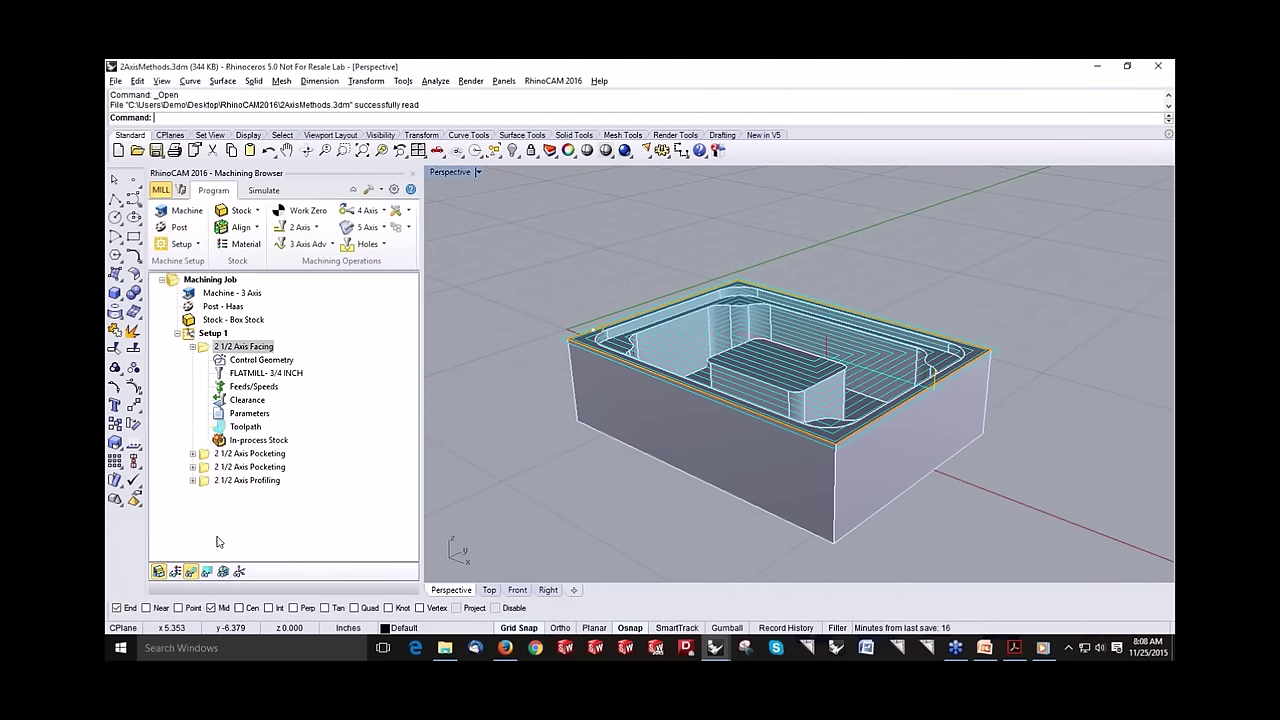
click(264, 190)
click(207, 350)
click(263, 227)
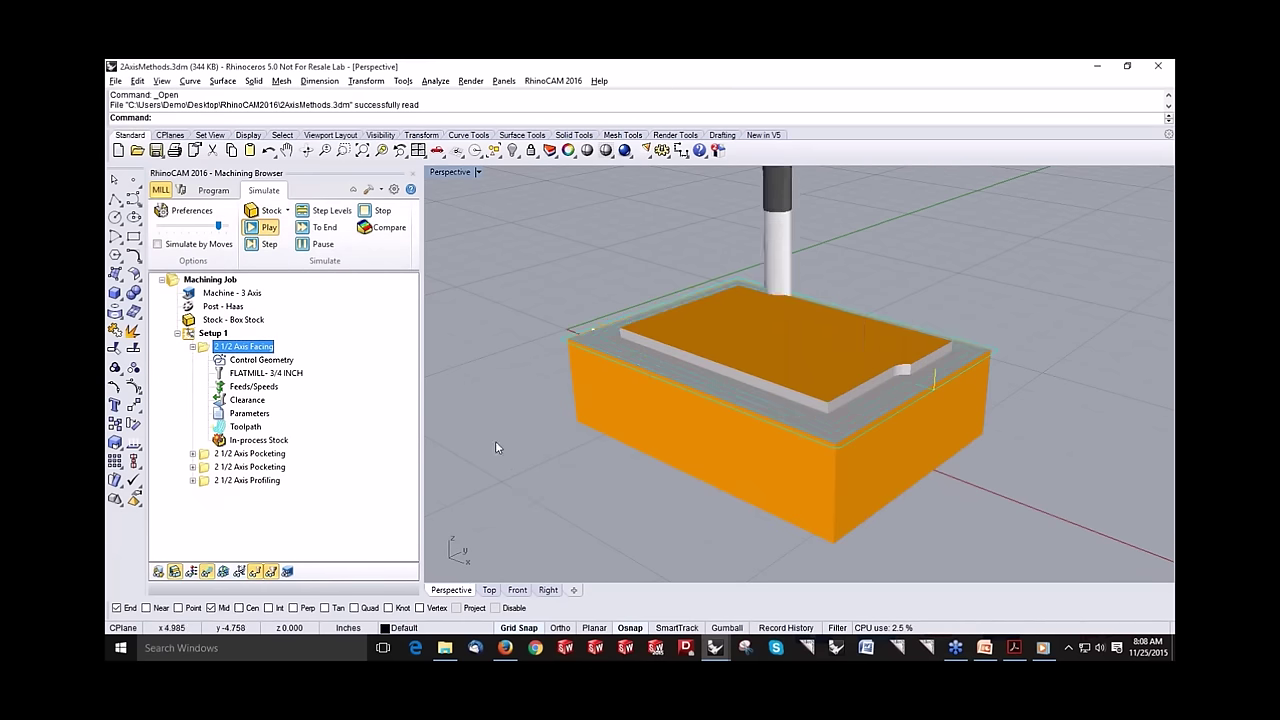
click(318, 232)
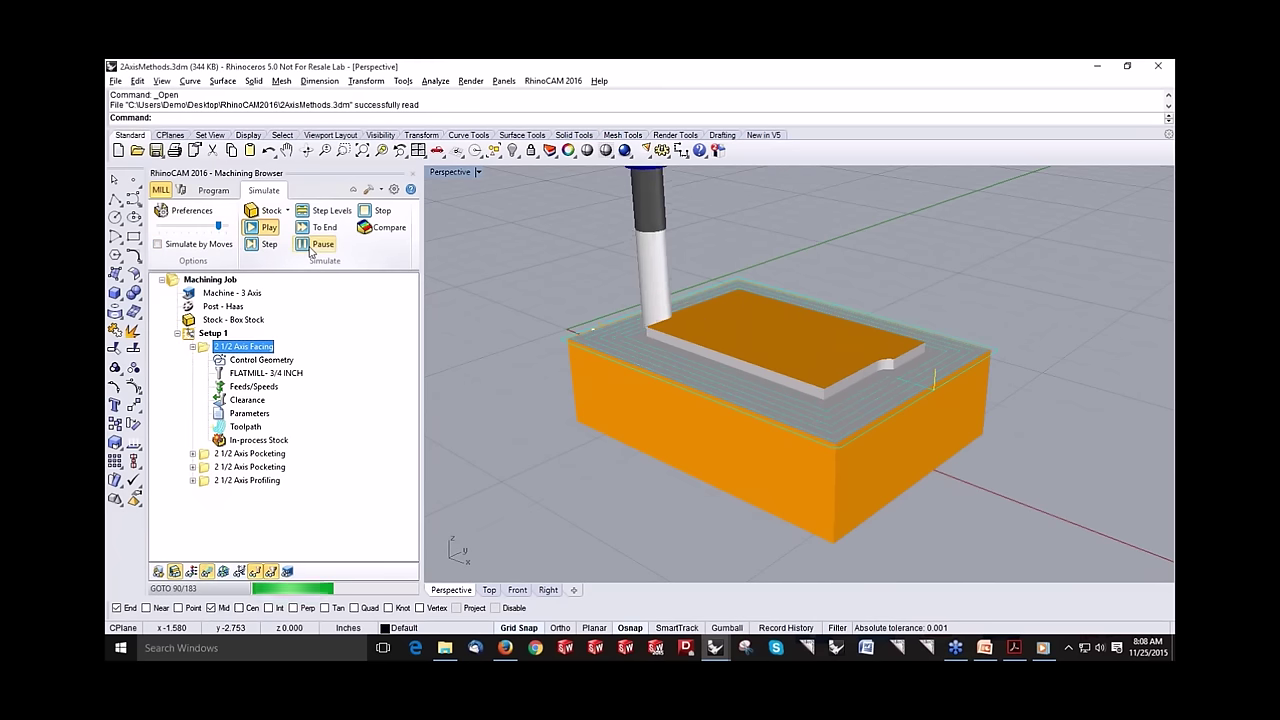
right_drag(740, 432, 730, 402)
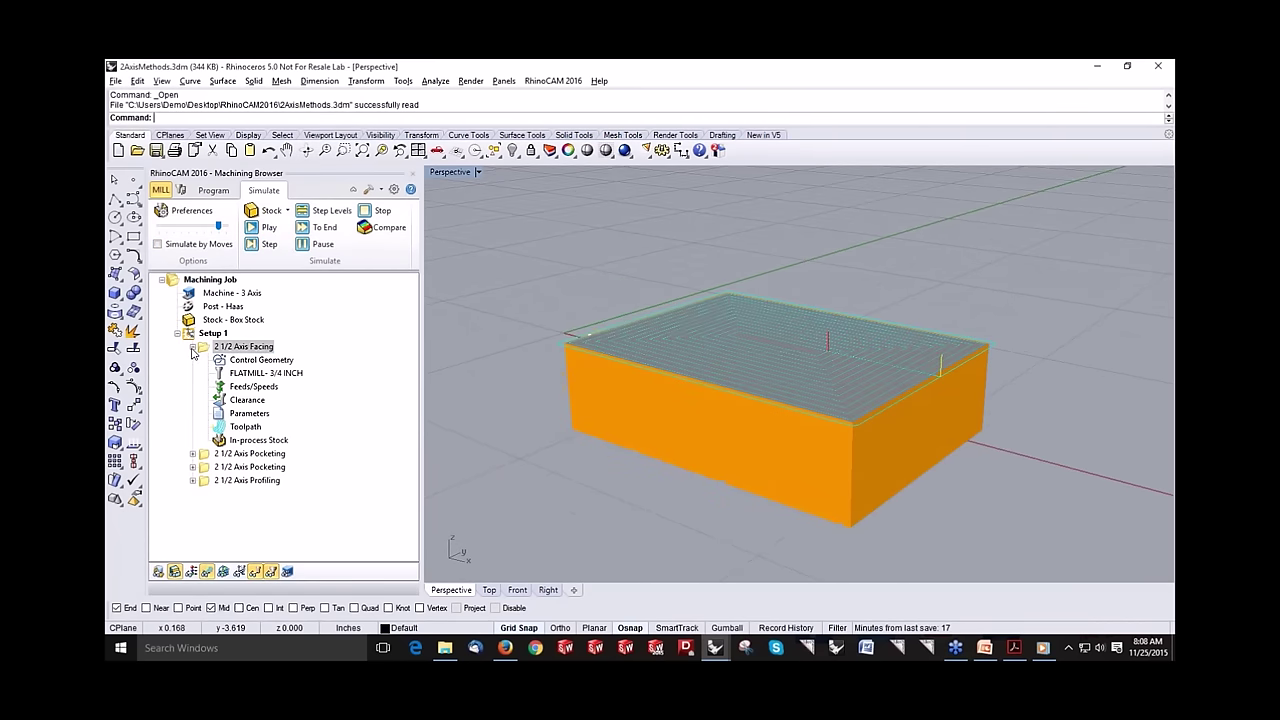
Step: Collapse the facing operation and, back in programming mode, inspect the toolpaths of both 2 1/2 Axis Pocketing operations and the 2 1/2 Axis Profiling operation
click(192, 347)
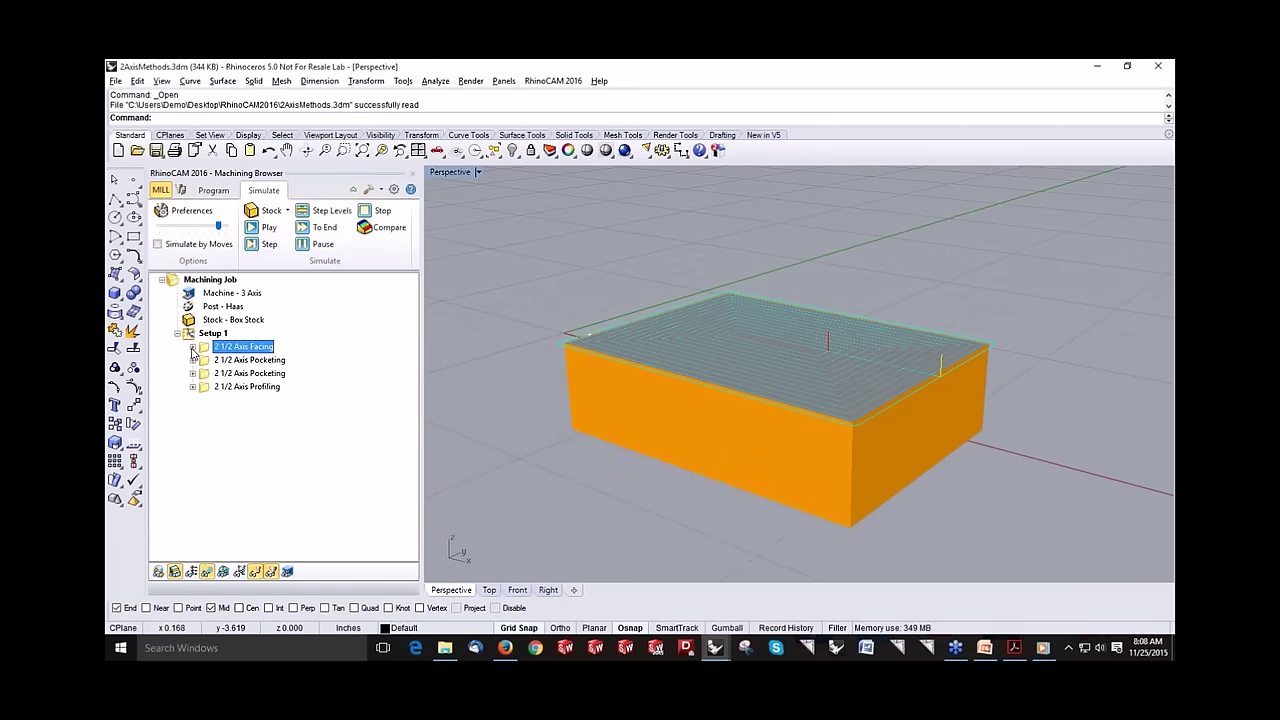
click(213, 190)
click(249, 359)
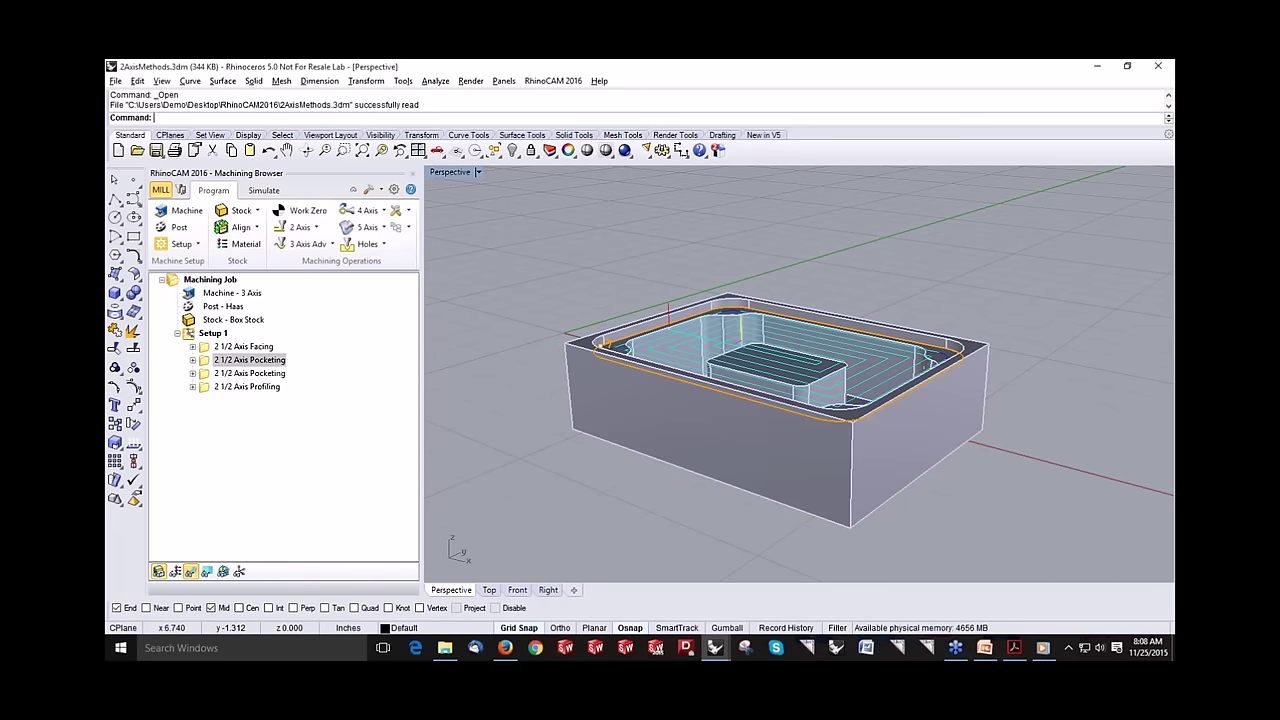
scroll(748, 435, up, 2)
right_drag(748, 435, 768, 342)
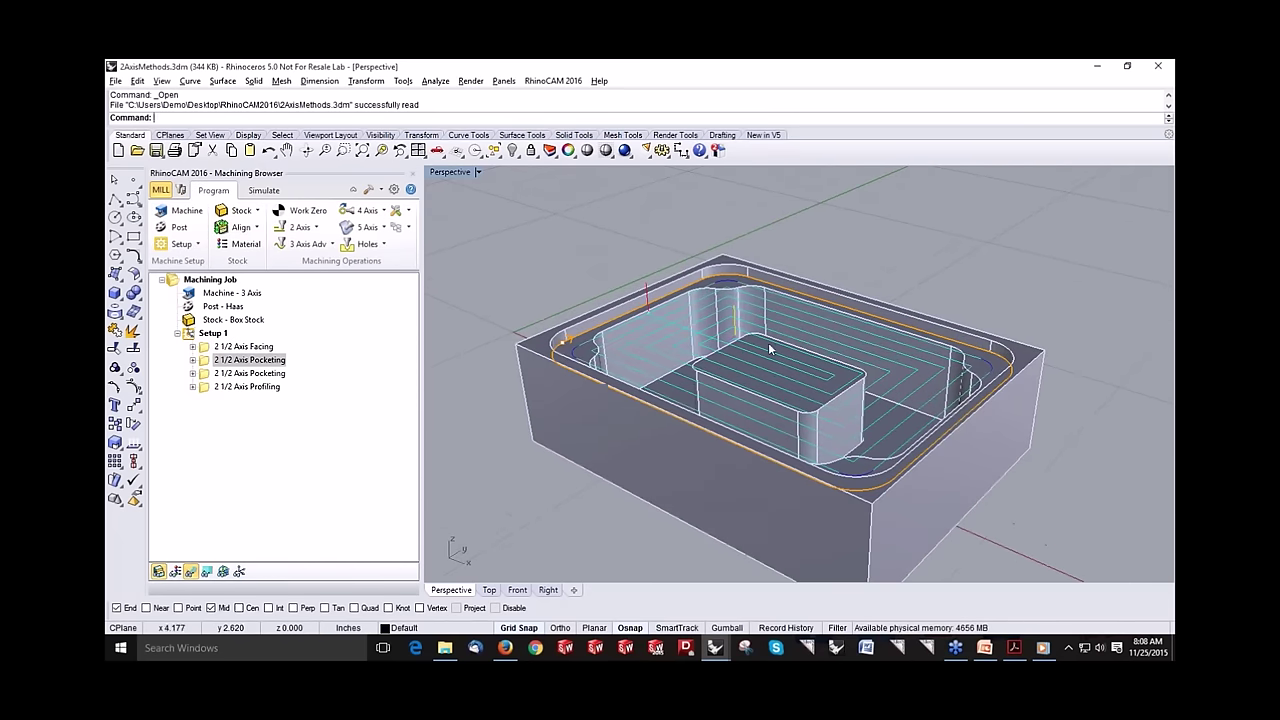
click(250, 373)
right_drag(801, 381, 675, 442)
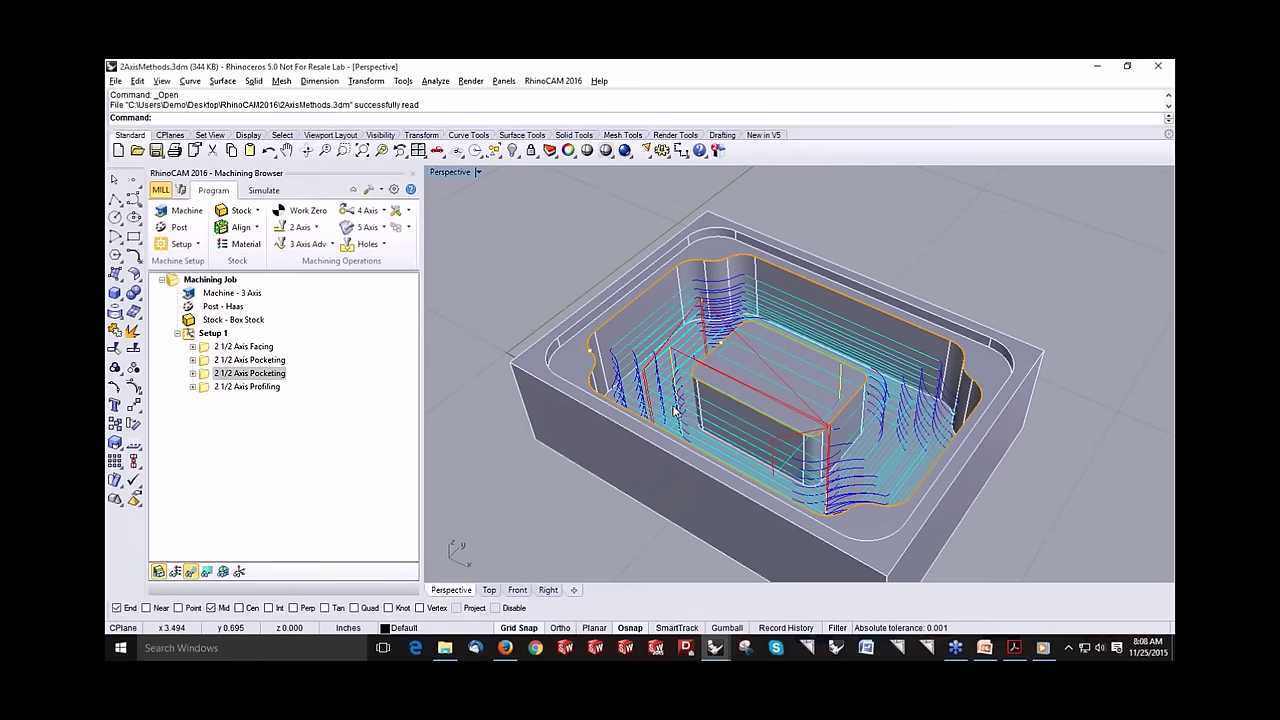
click(262, 387)
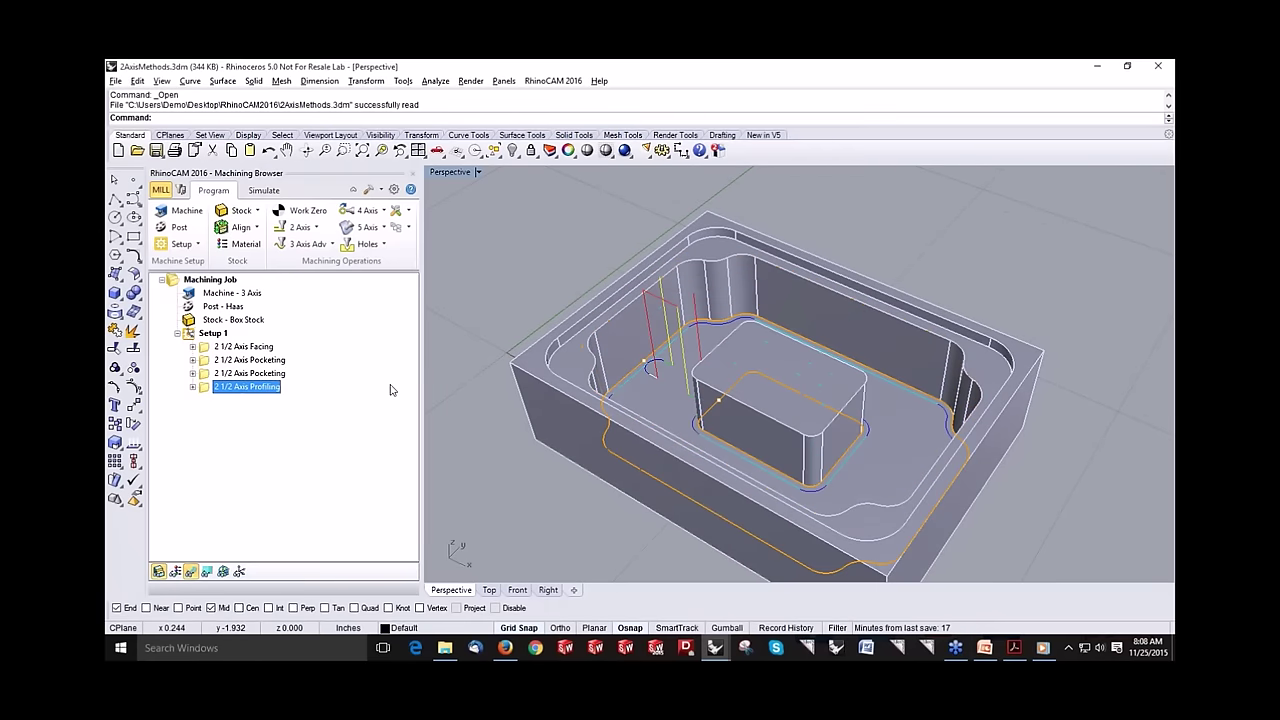
right_drag(769, 390, 776, 364)
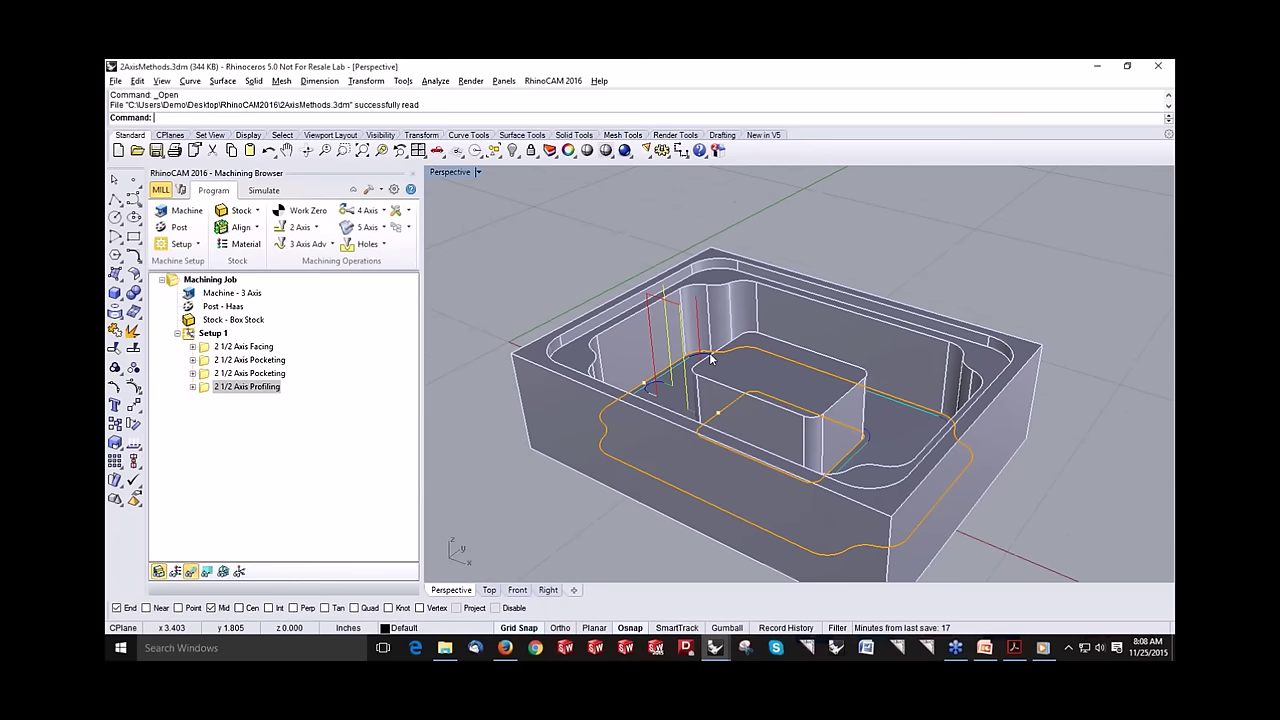
scroll(929, 446, down, 2)
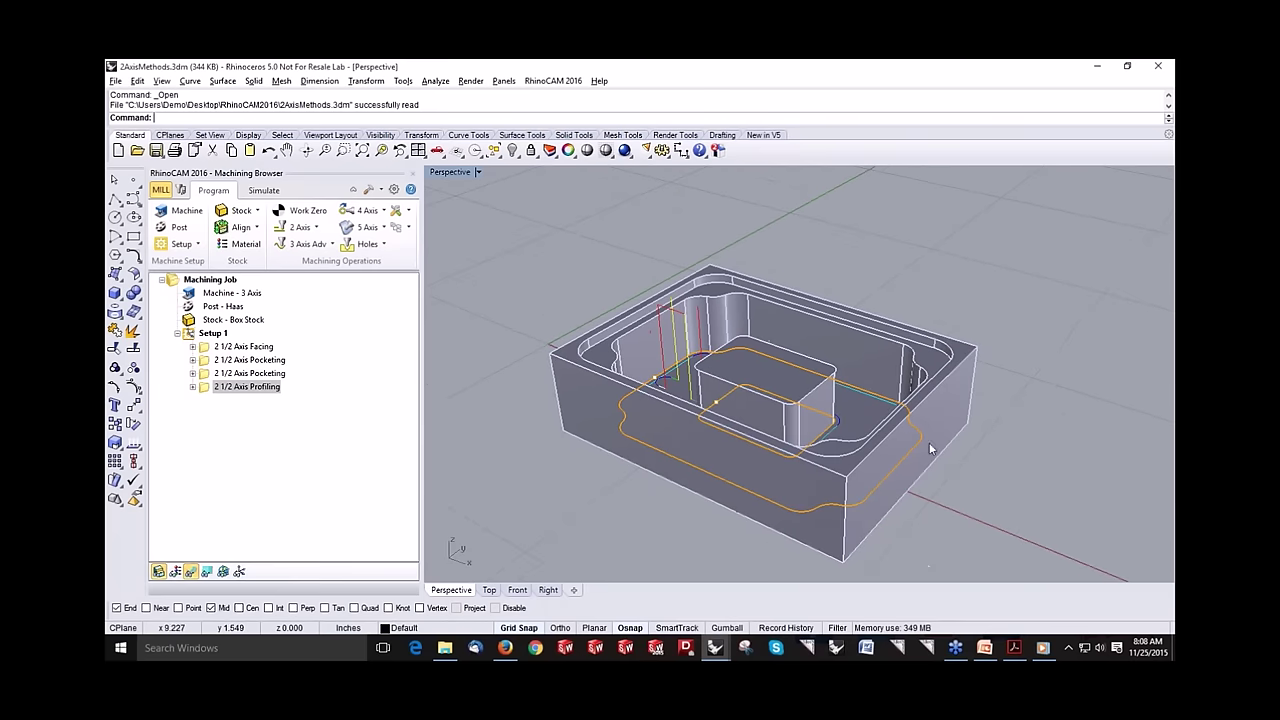
Step: Simulate the material removal of Setup 1 up to and including 2 1/2 Axis Profiling, fast-forwarding to the end
click(200, 335)
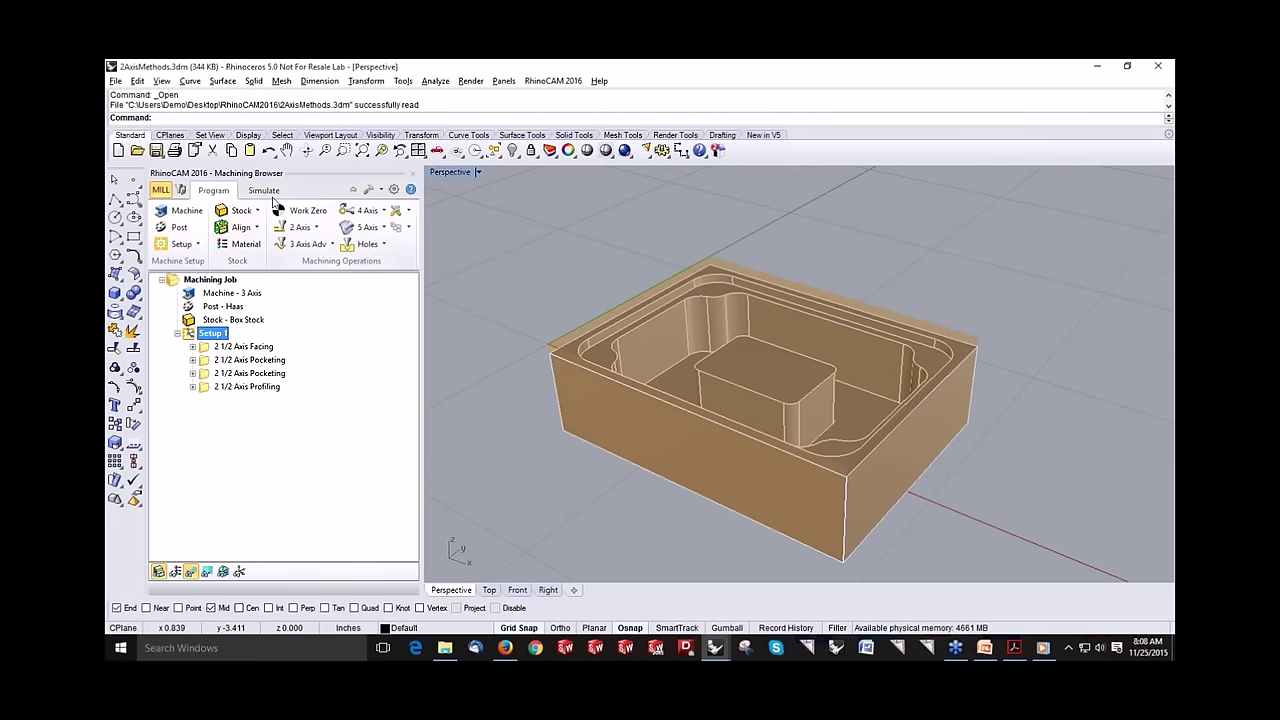
click(274, 194)
click(256, 390)
right_click(256, 392)
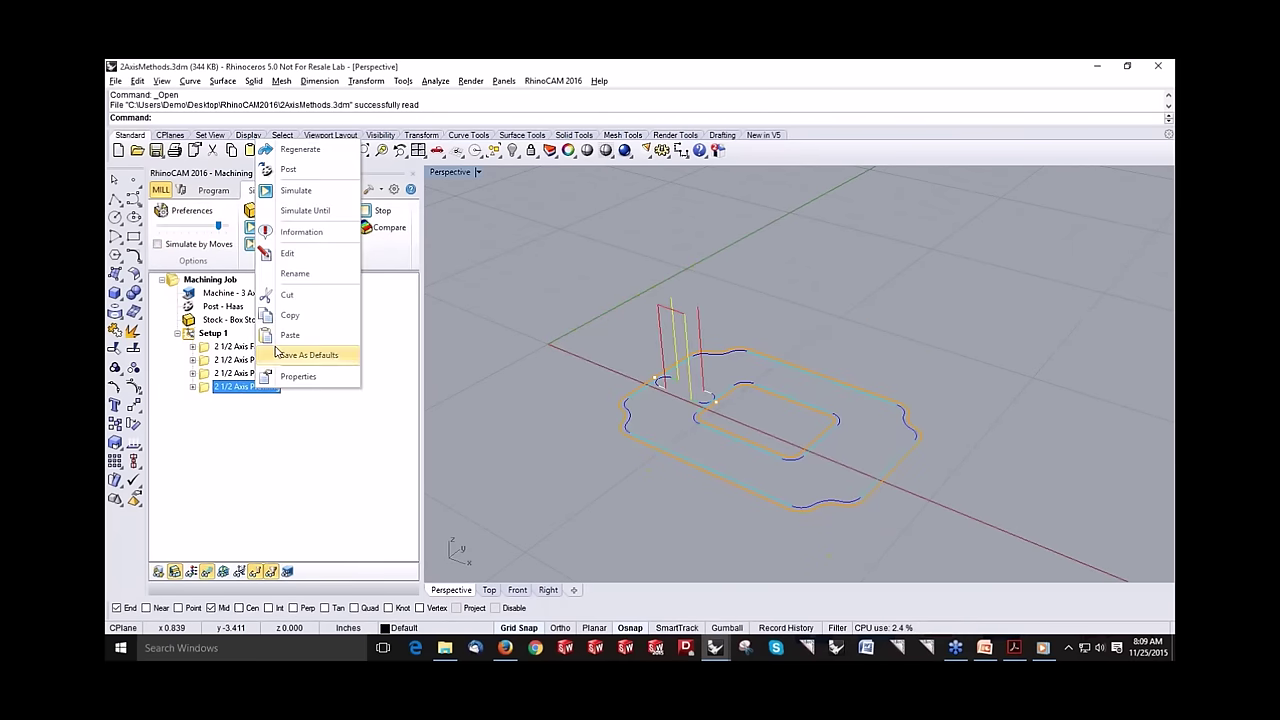
click(311, 218)
click(313, 226)
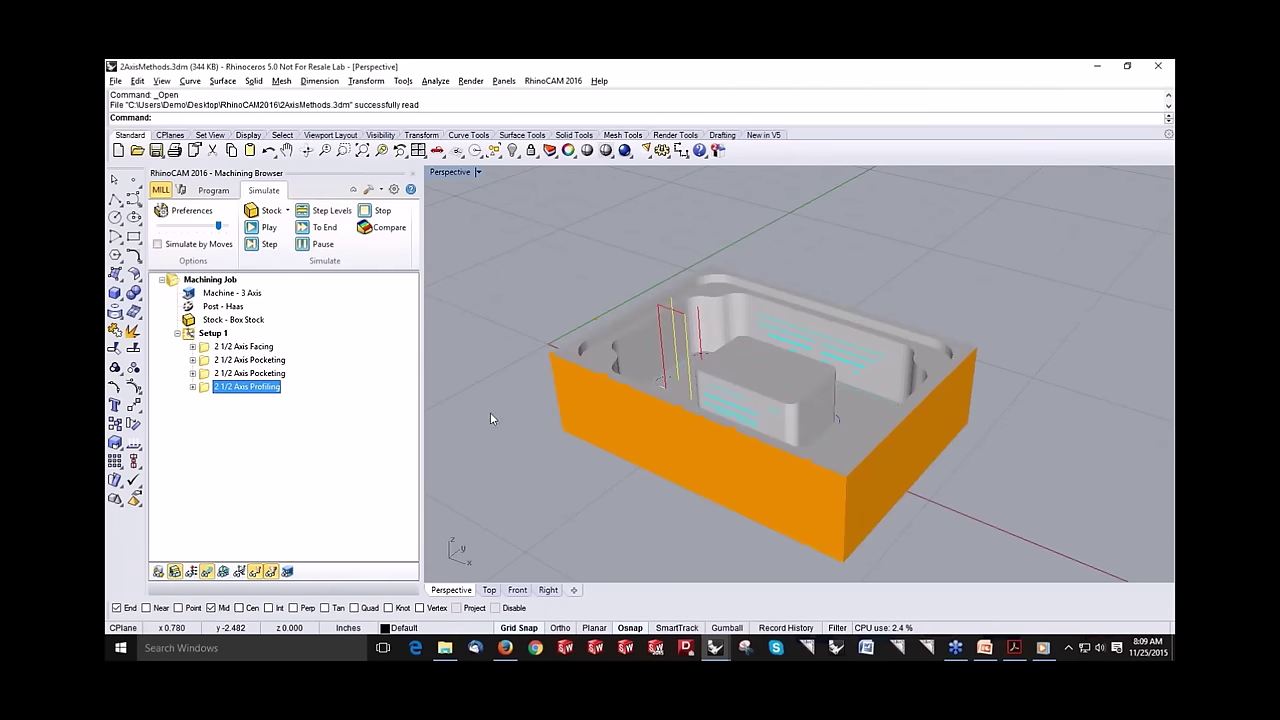
right_drag(540, 512, 604, 488)
Step: View the machining operations information for Setup 1 and close it
click(205, 334)
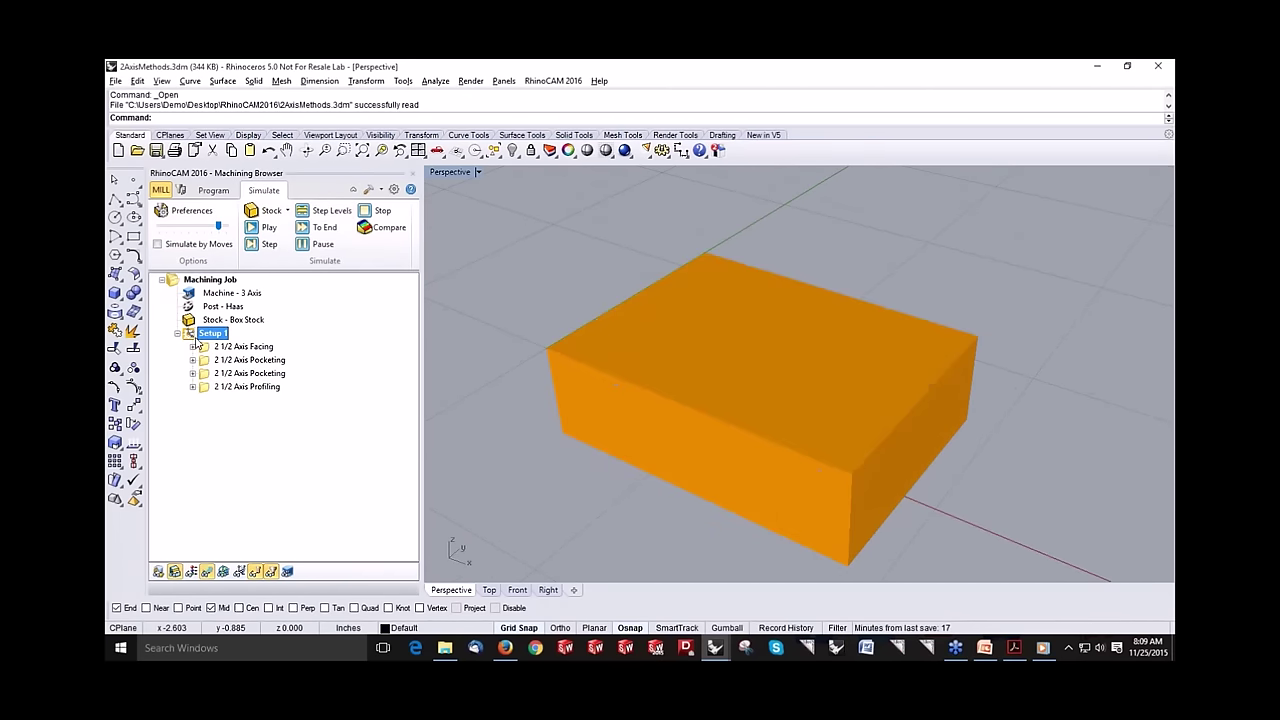
right_click(199, 340)
click(228, 409)
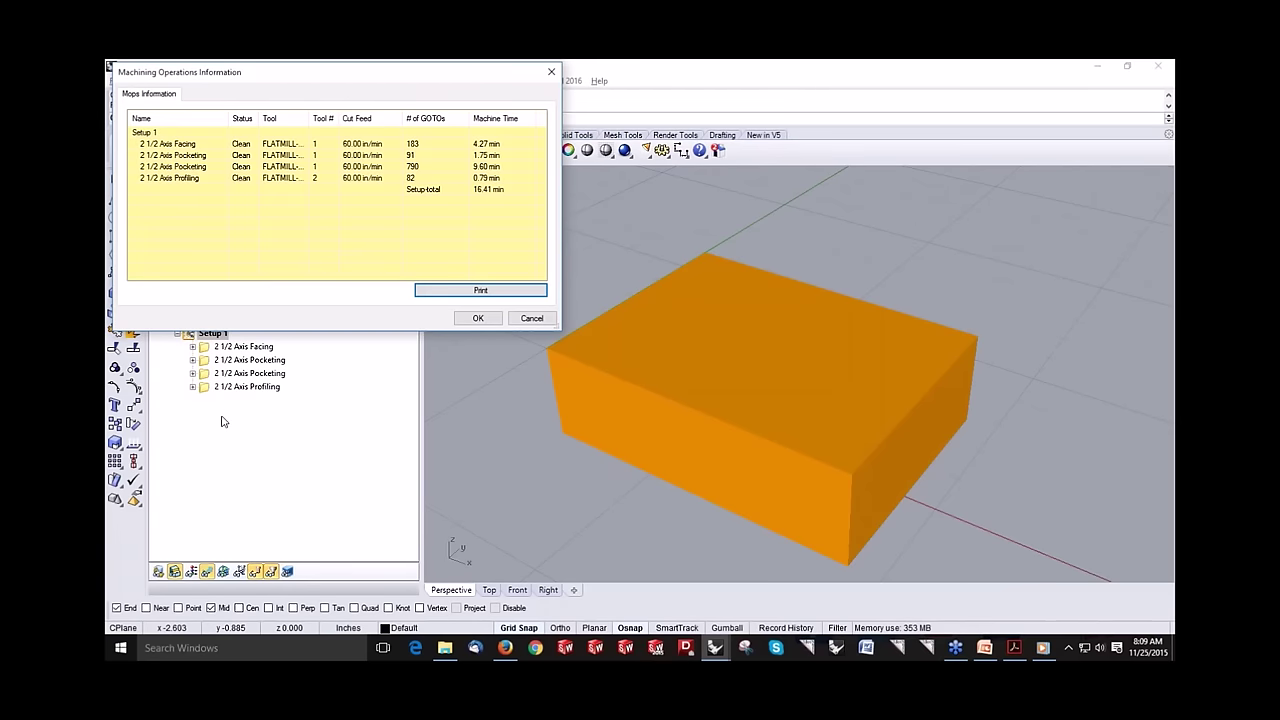
click(479, 318)
Step: Save the shop documentation for Setup 1 on the Desktop as 2AxisMethods.html using Template1, and look through the tool and operations lists
right_click(196, 335)
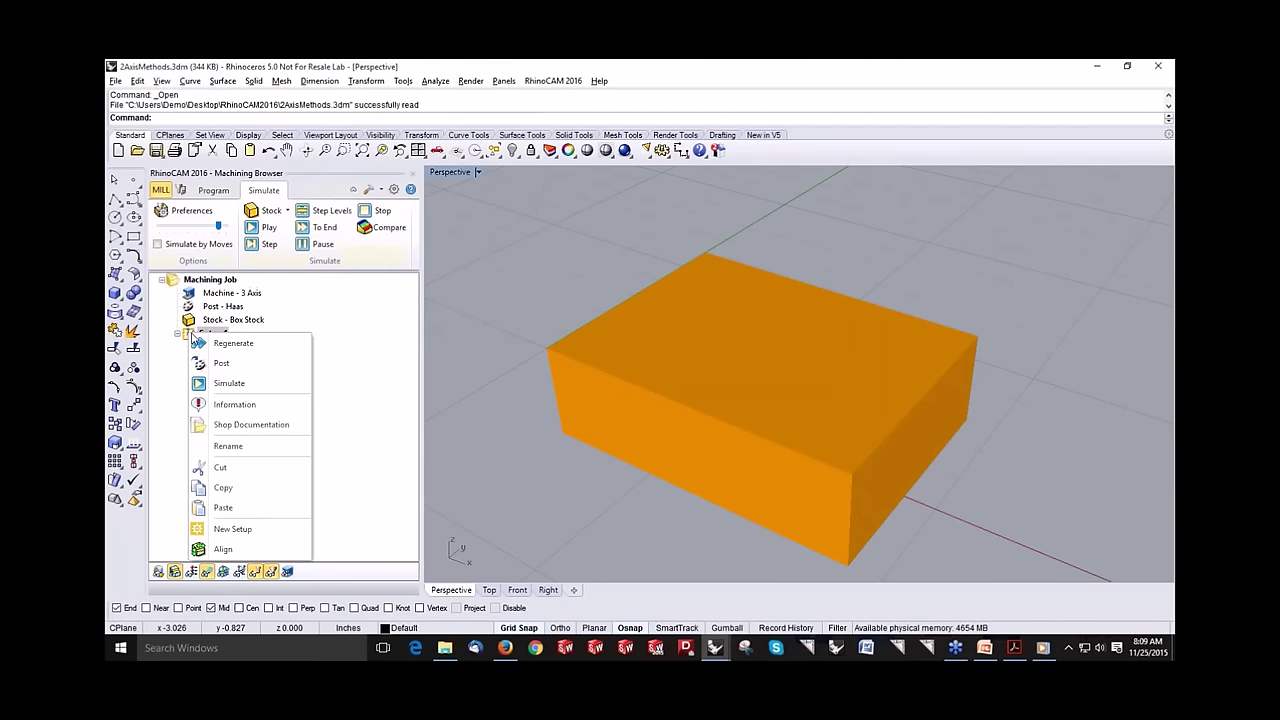
click(237, 434)
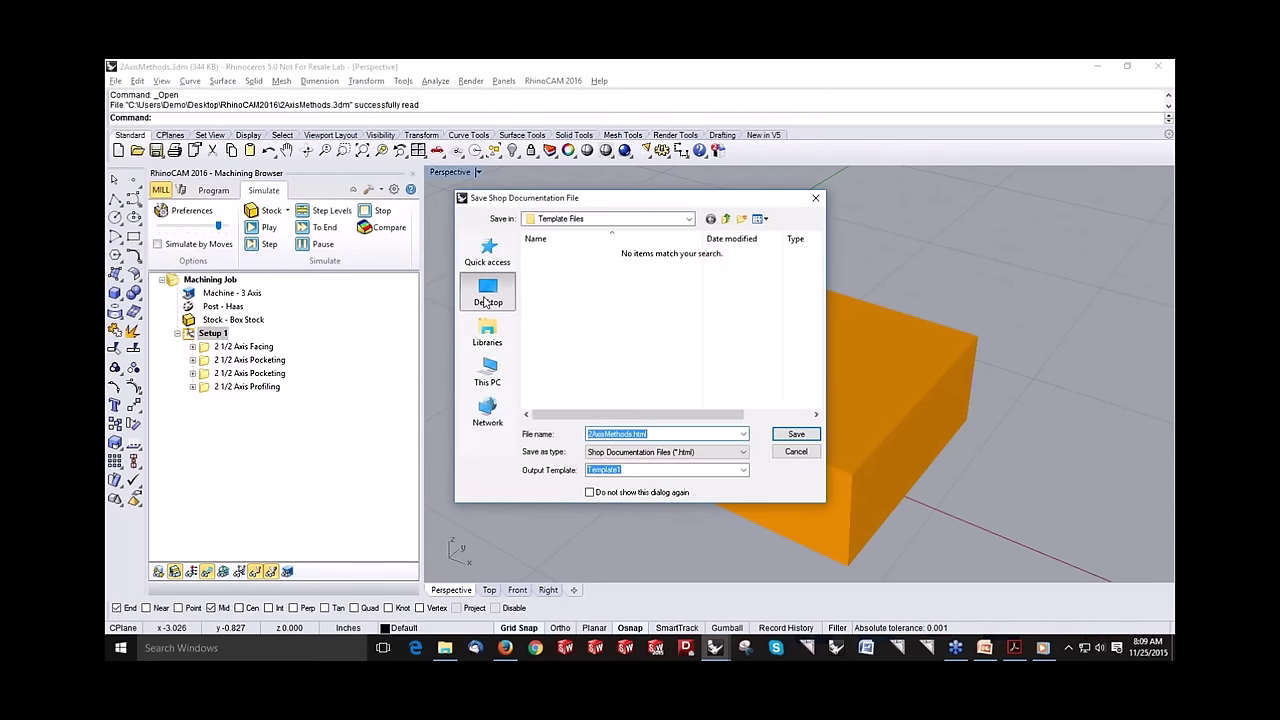
click(486, 300)
click(796, 434)
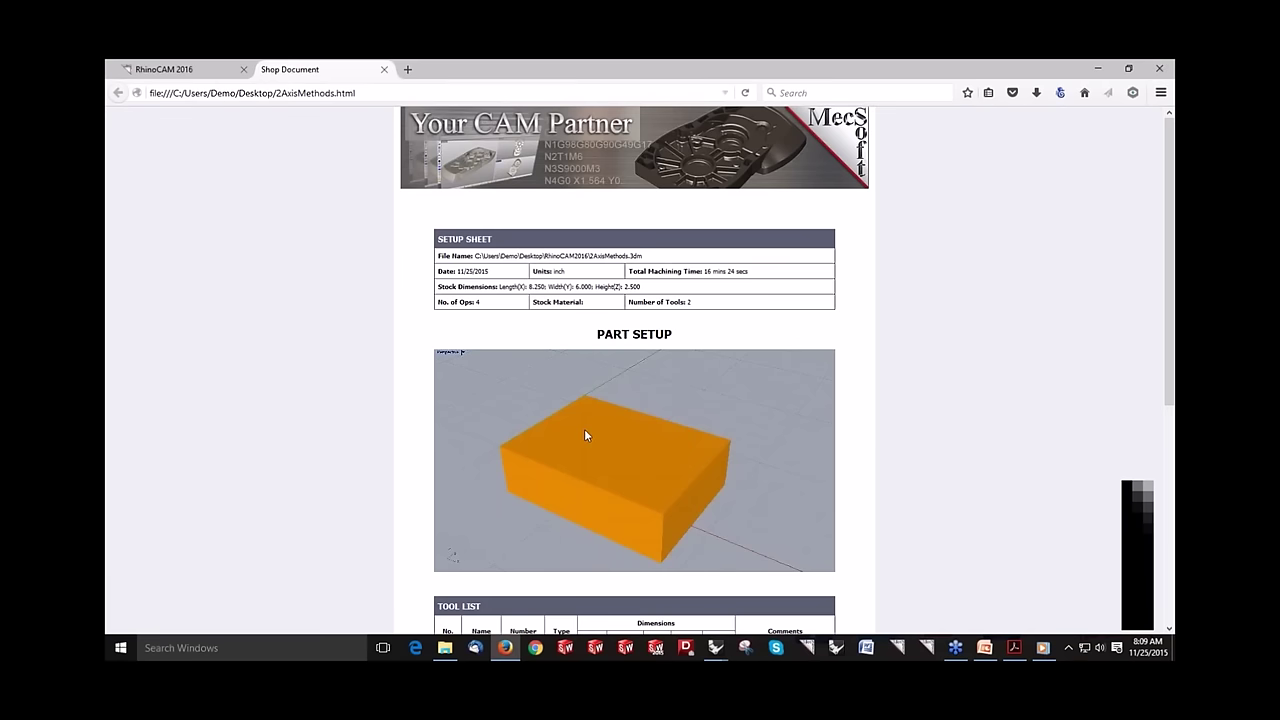
scroll(585, 431, down, 3)
scroll(585, 436, down, 5)
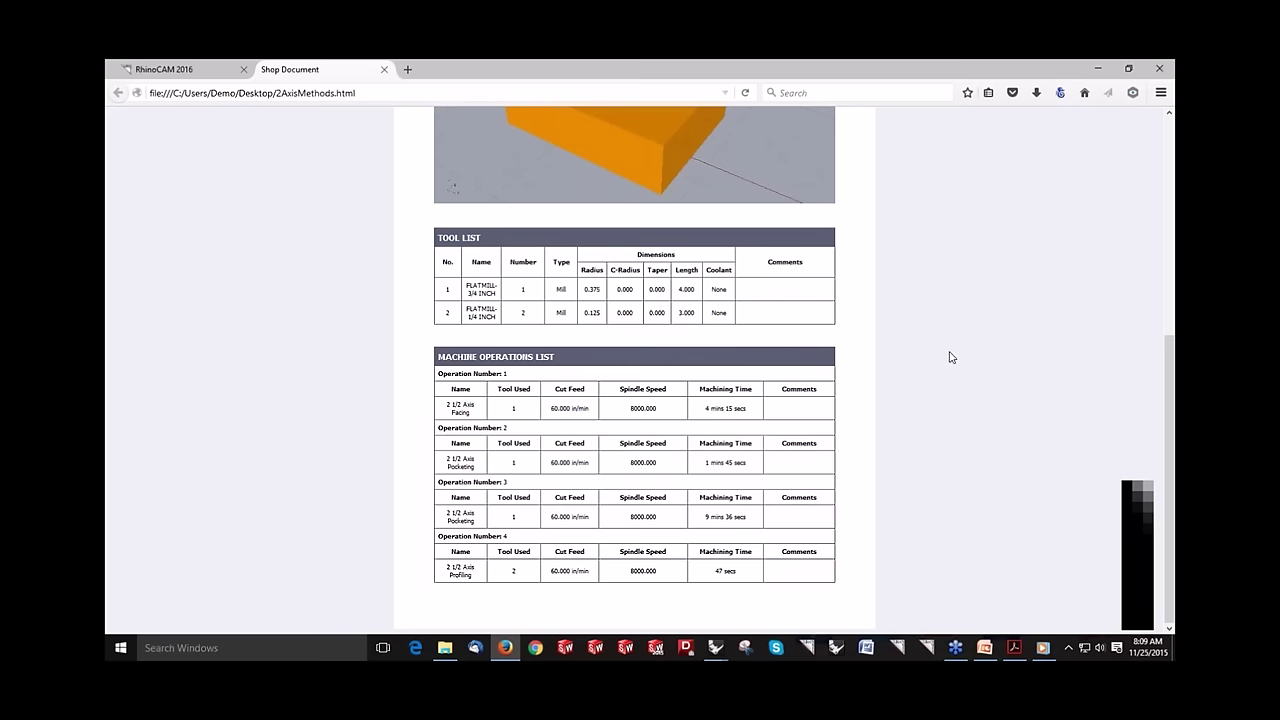
Step: Switch back to Rhino, post-process Setup 1 with the Haas post to 2AxisMethods_Setup 1.nc, and close the resulting G-code file
scroll(950, 358, up, 3)
click(1097, 67)
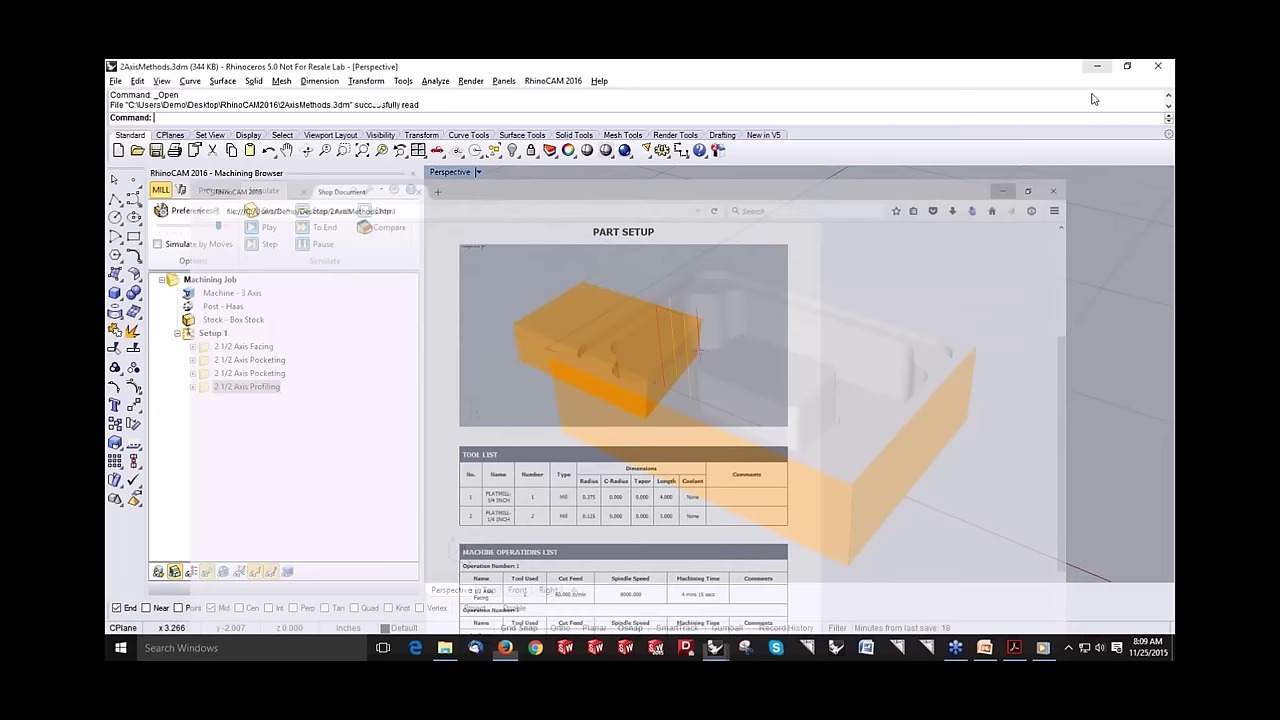
click(212, 333)
right_click(209, 340)
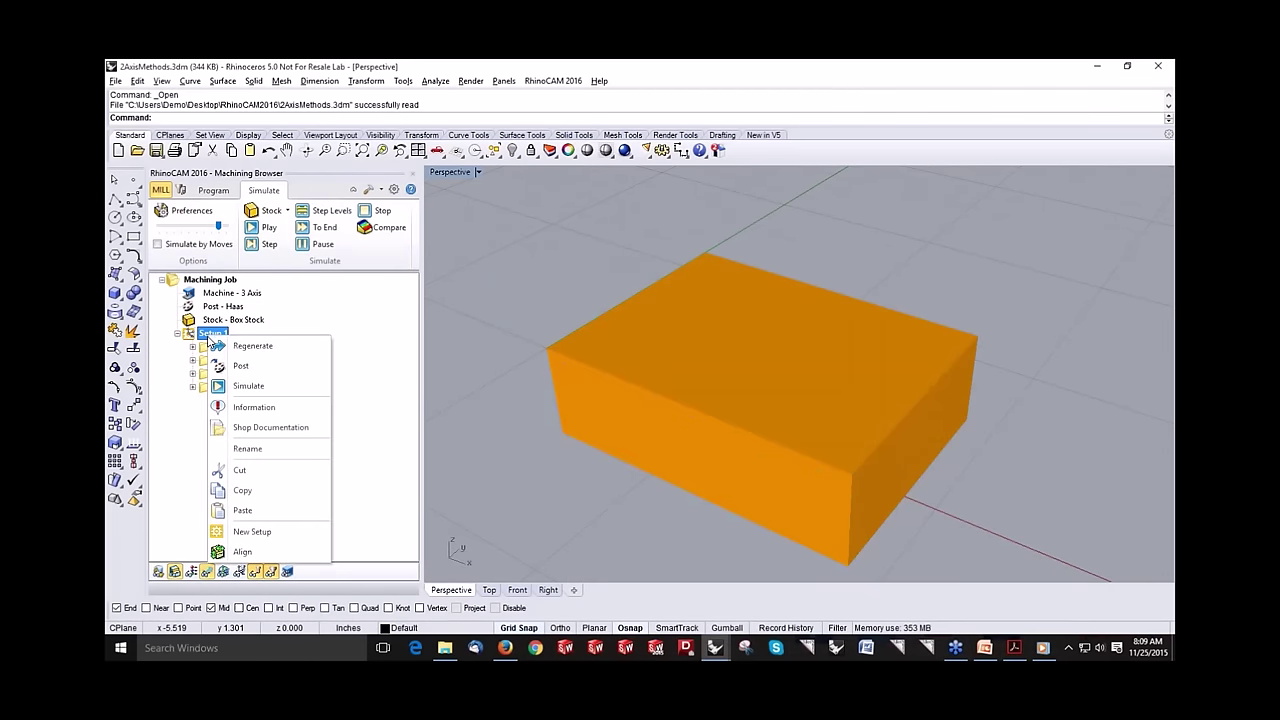
click(222, 368)
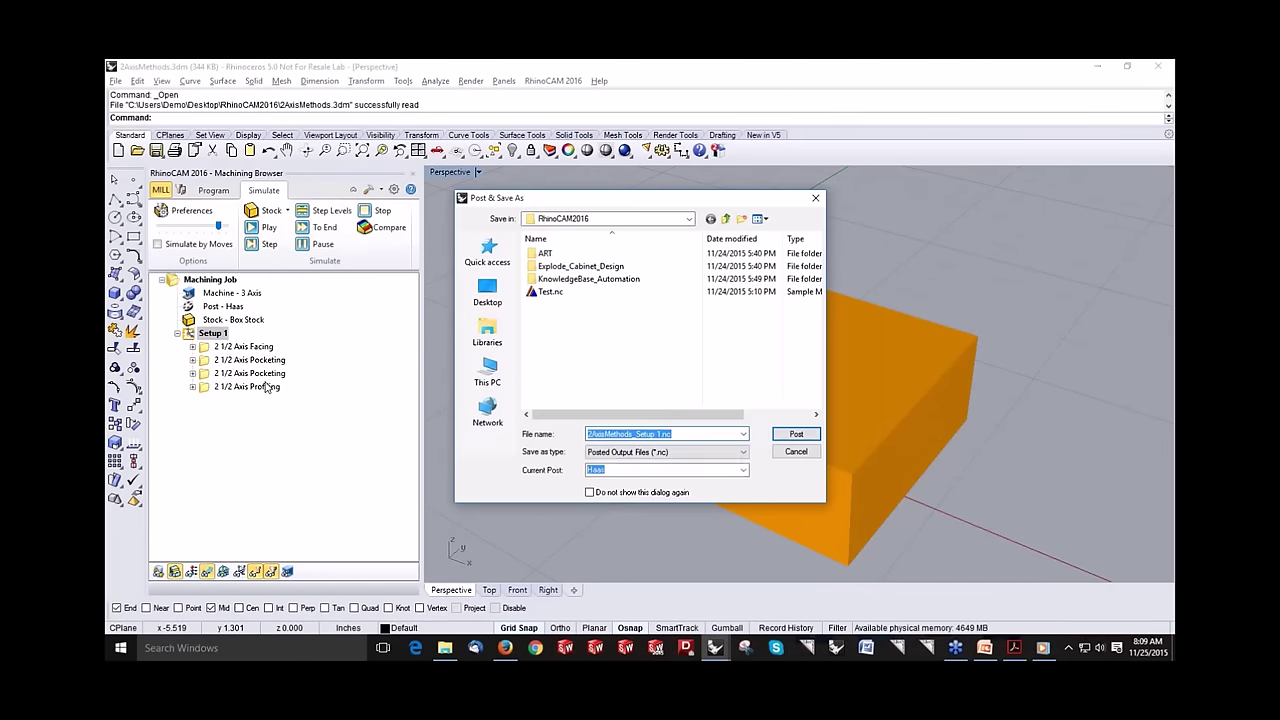
click(786, 436)
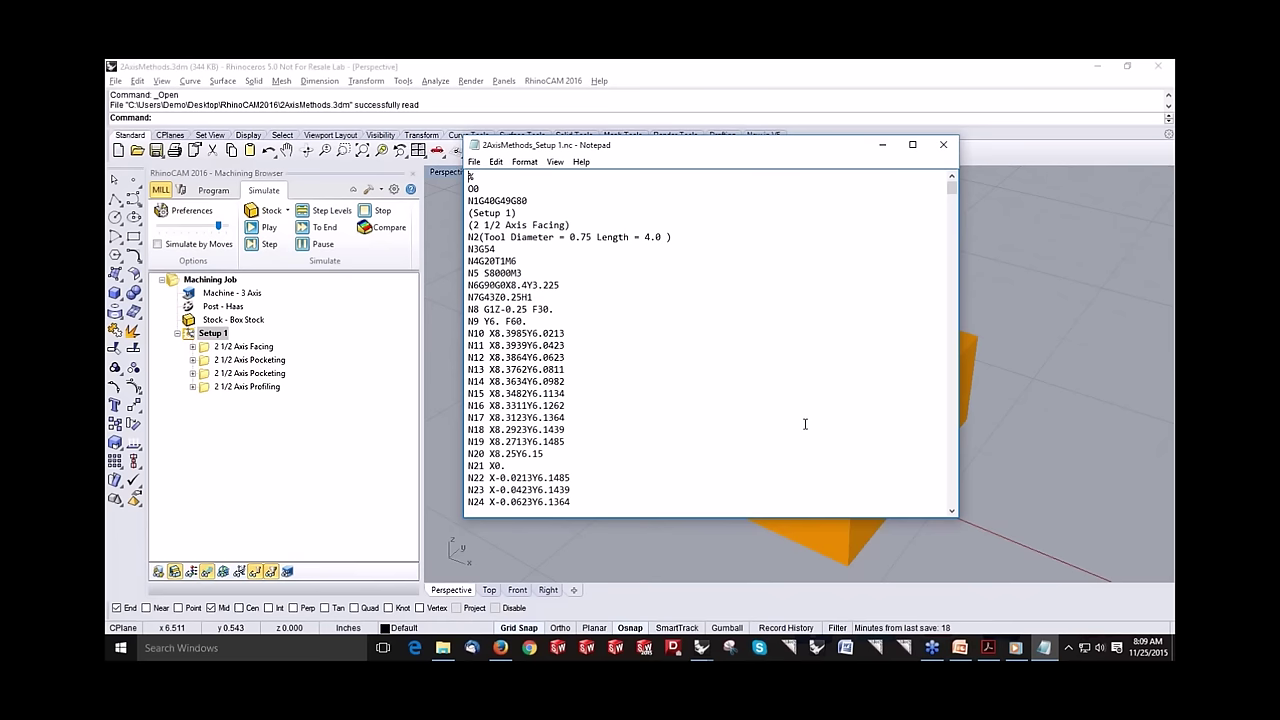
click(942, 146)
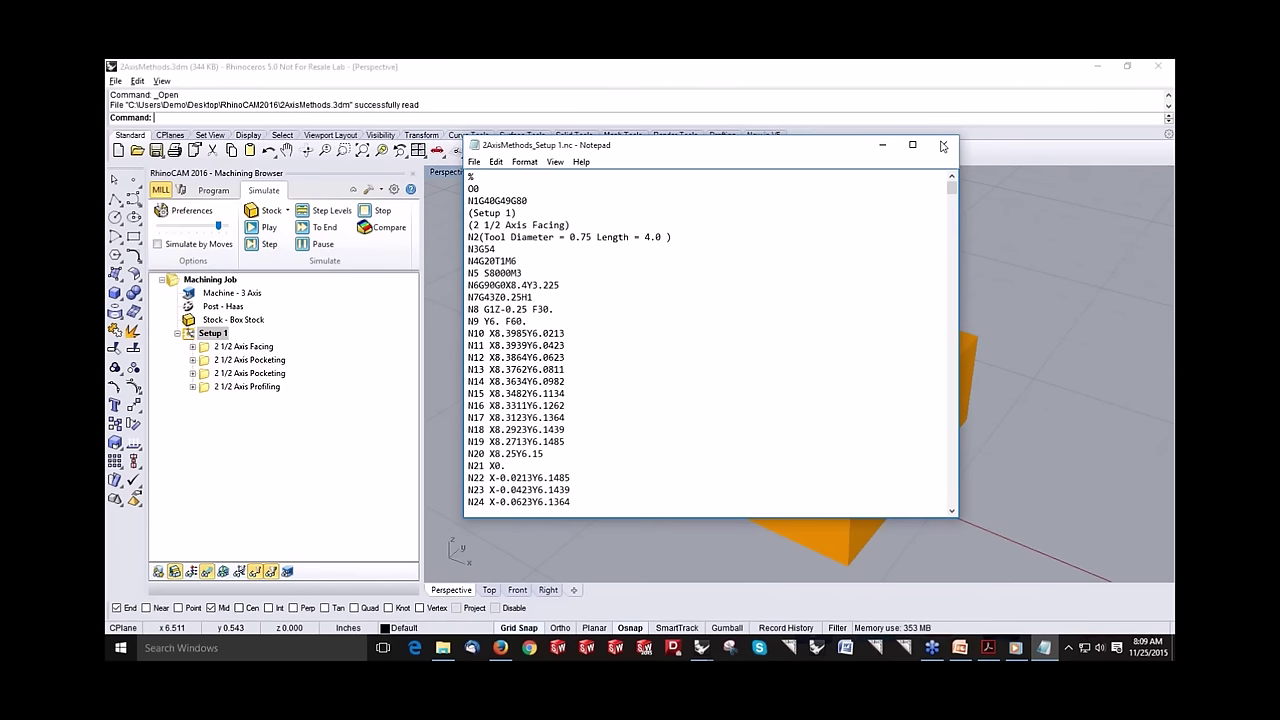
Step: Return to programming mode and open 3AxisMethods.3dm from the RhinoCAM2016 folder without saving changes to 2AxisMethods.3dm
click(213, 190)
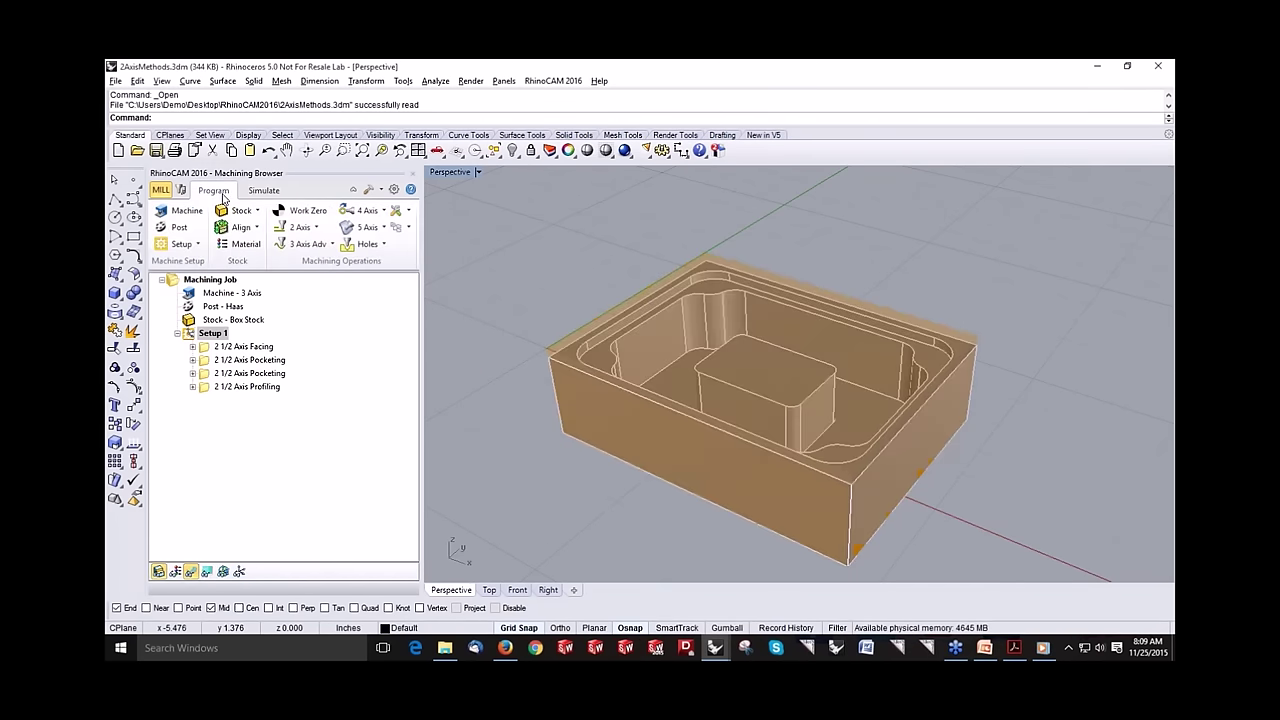
right_drag(679, 412, 668, 377)
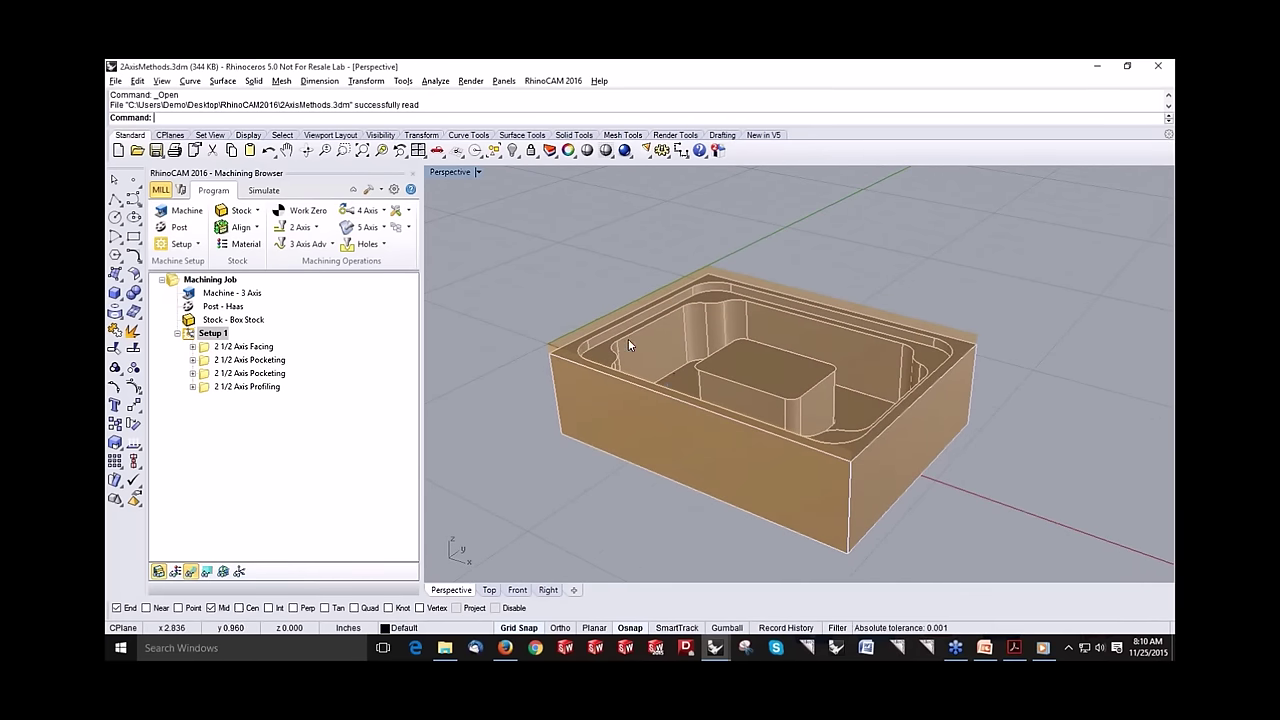
click(137, 150)
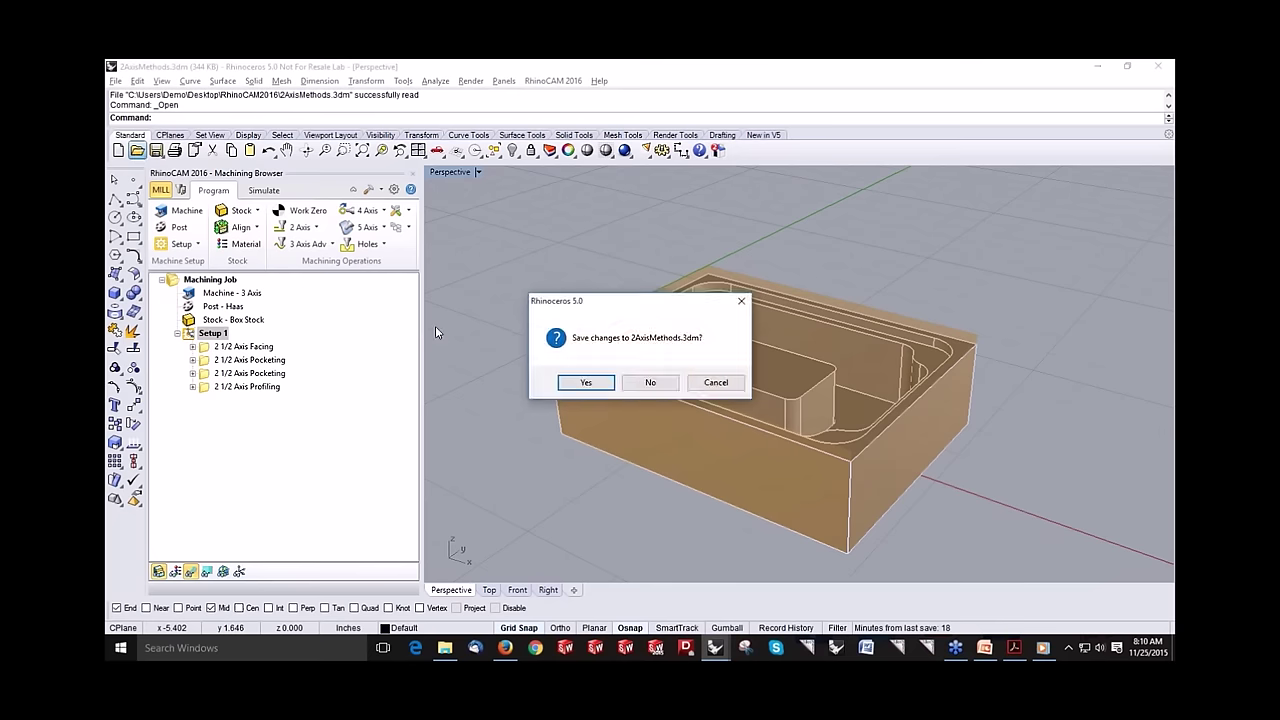
click(650, 382)
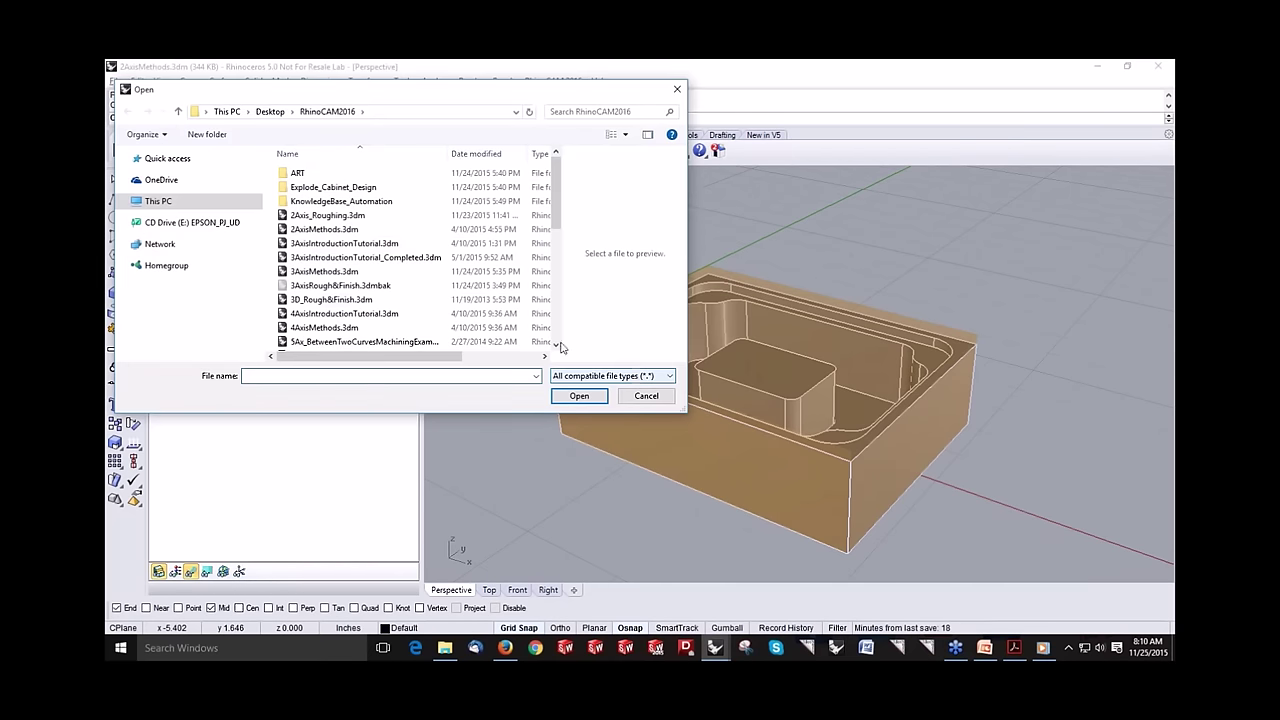
click(362, 273)
click(578, 397)
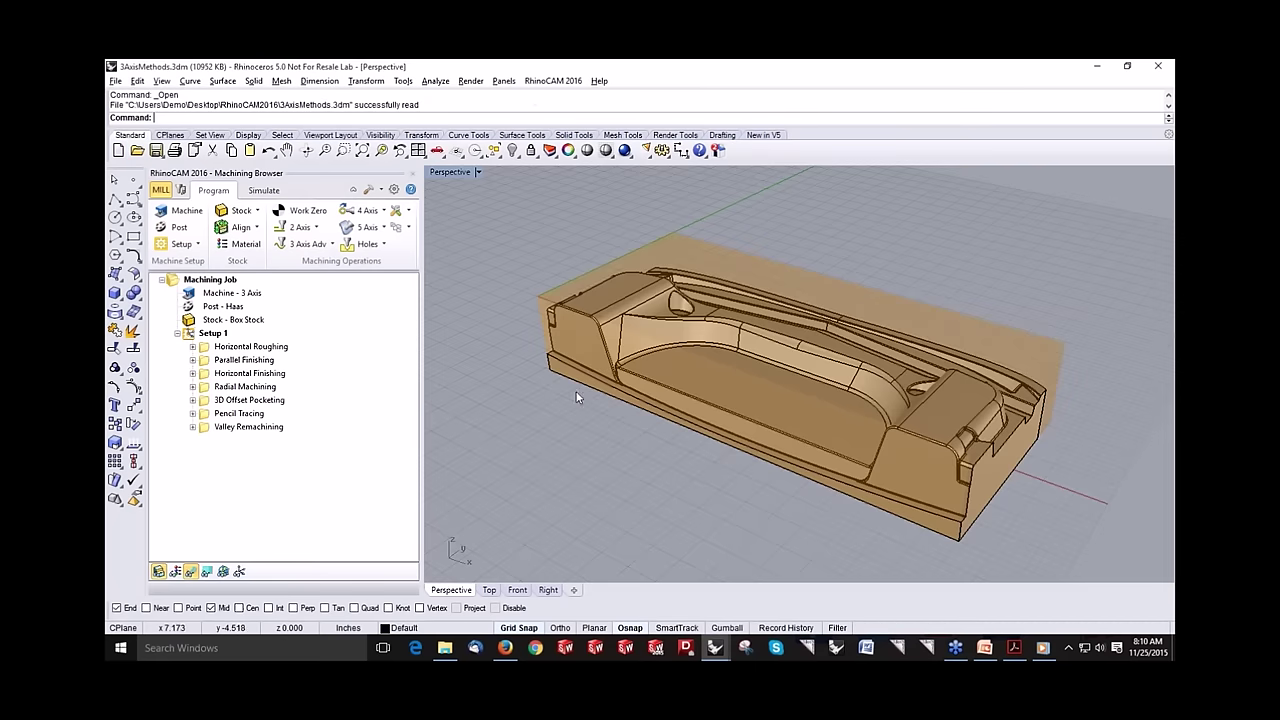
Step: Inspect the Horizontal Roughing toolpath, viewing Z levels 1 through 7 one at a time before restoring the full display
right_drag(618, 427, 713, 413)
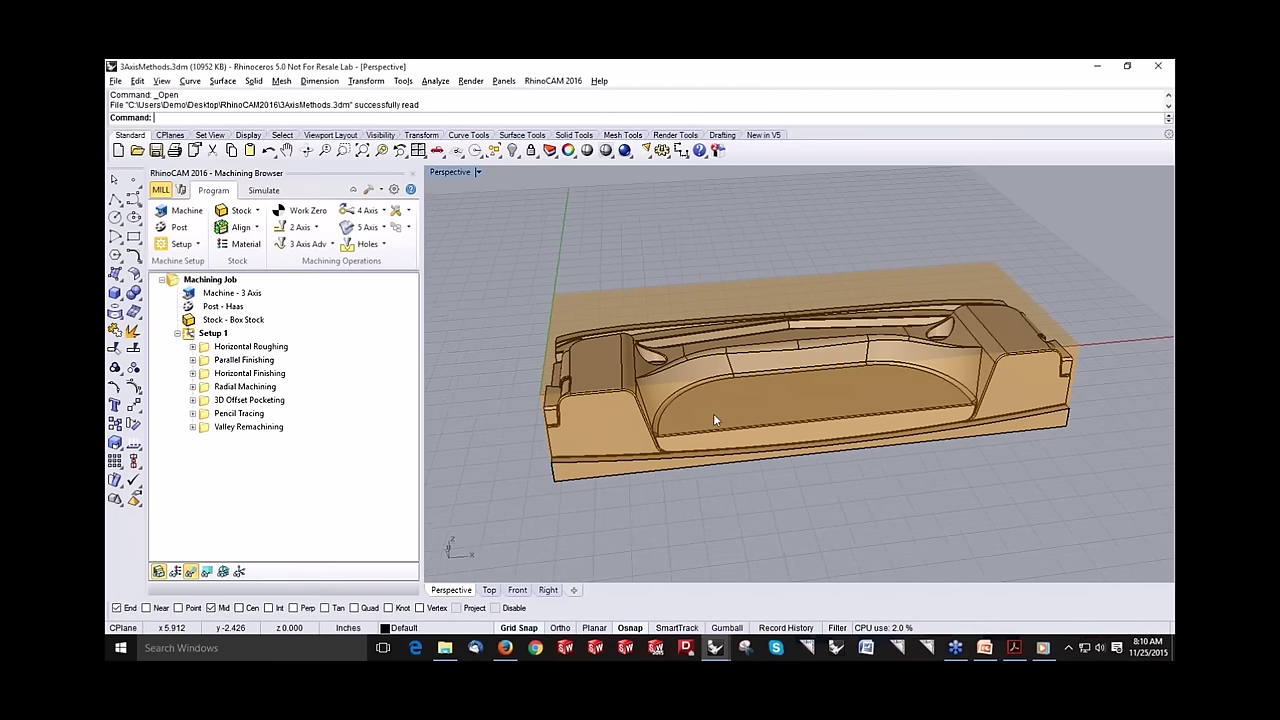
click(277, 348)
right_drag(940, 388, 680, 420)
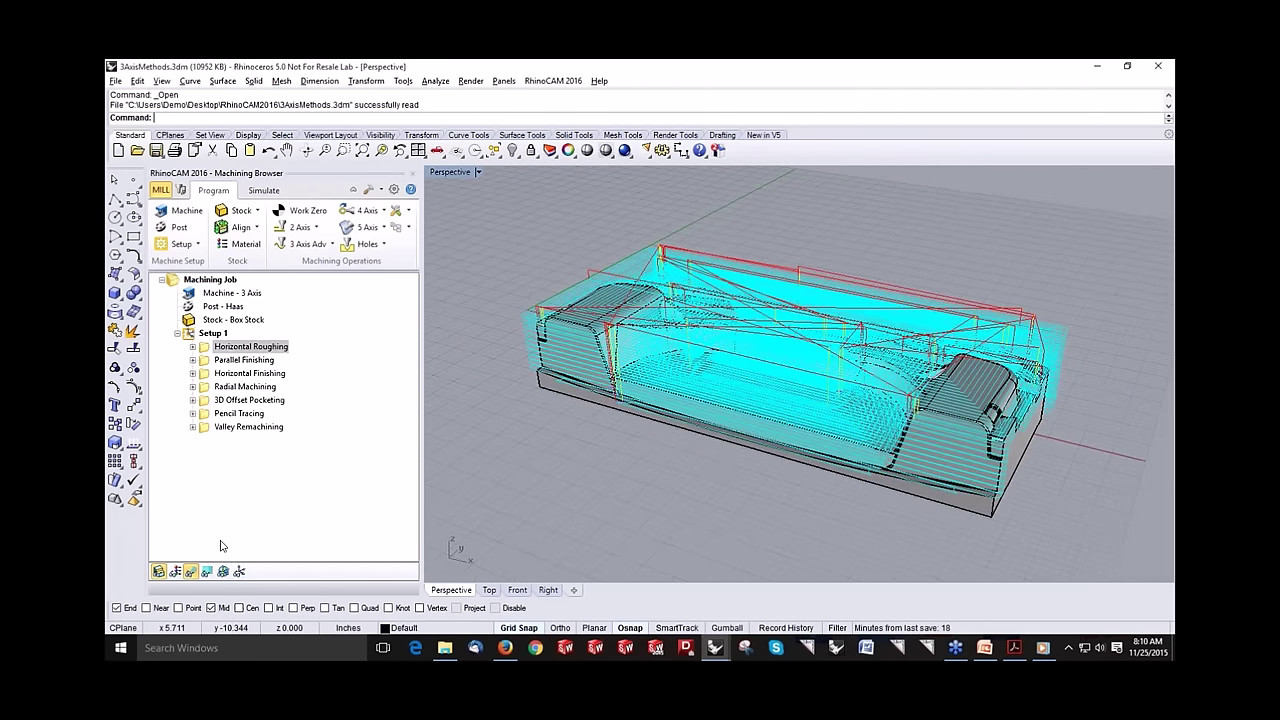
click(207, 571)
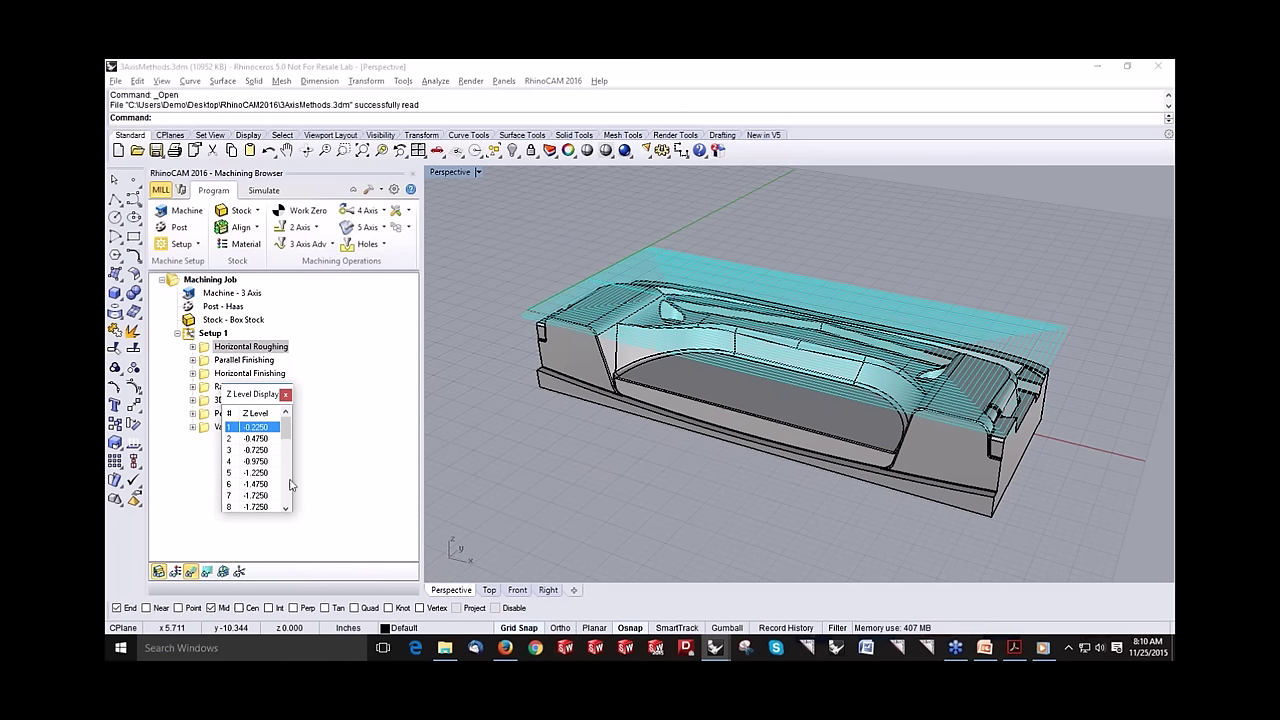
click(257, 439)
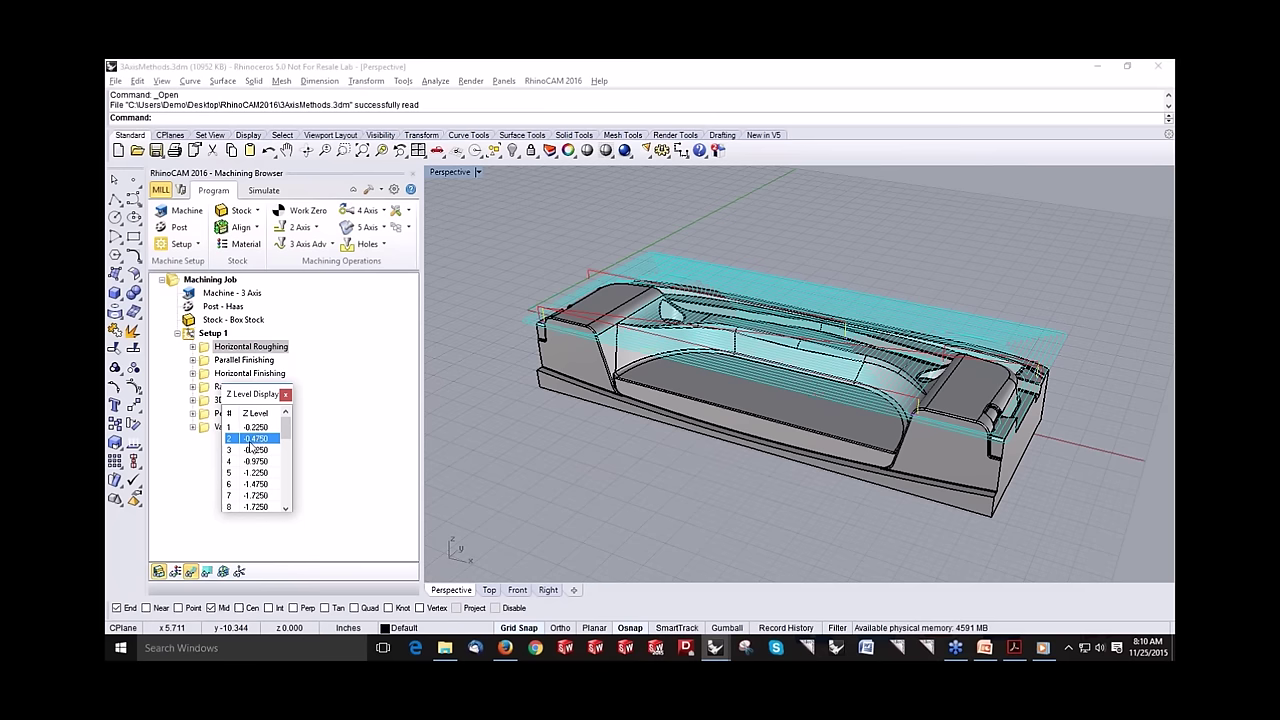
click(251, 451)
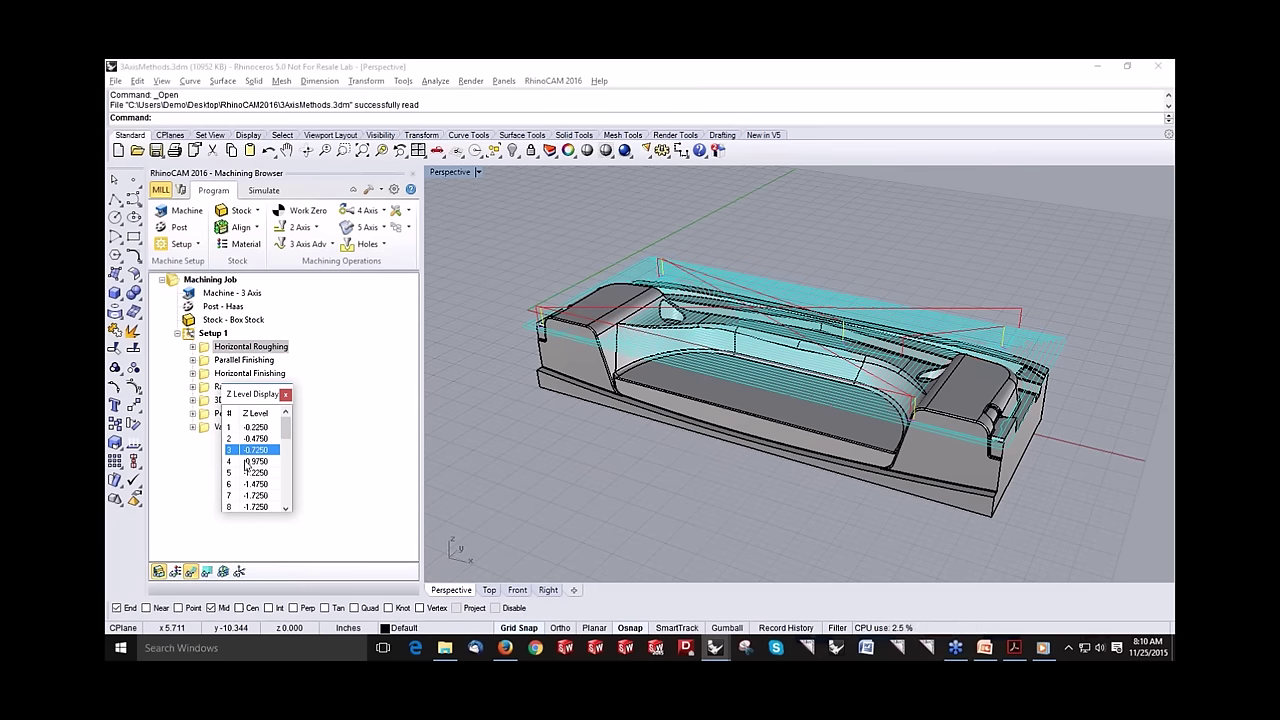
click(248, 462)
click(252, 474)
click(251, 485)
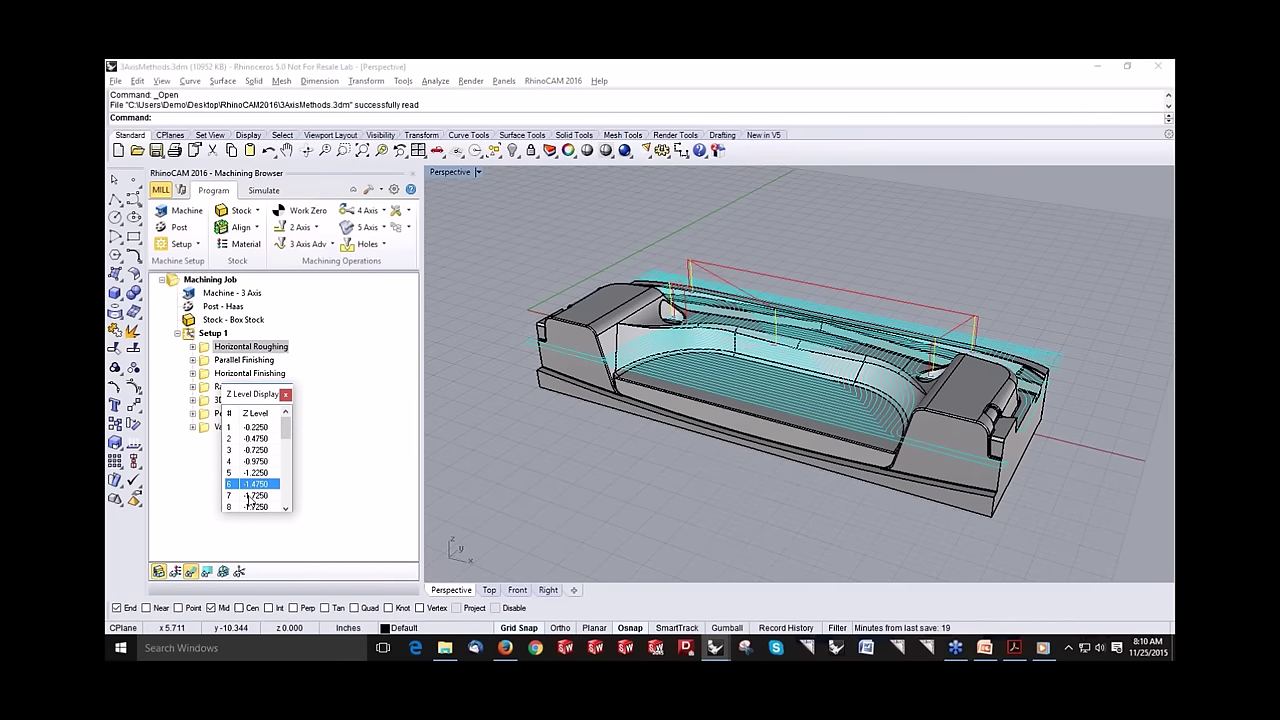
click(250, 496)
click(285, 394)
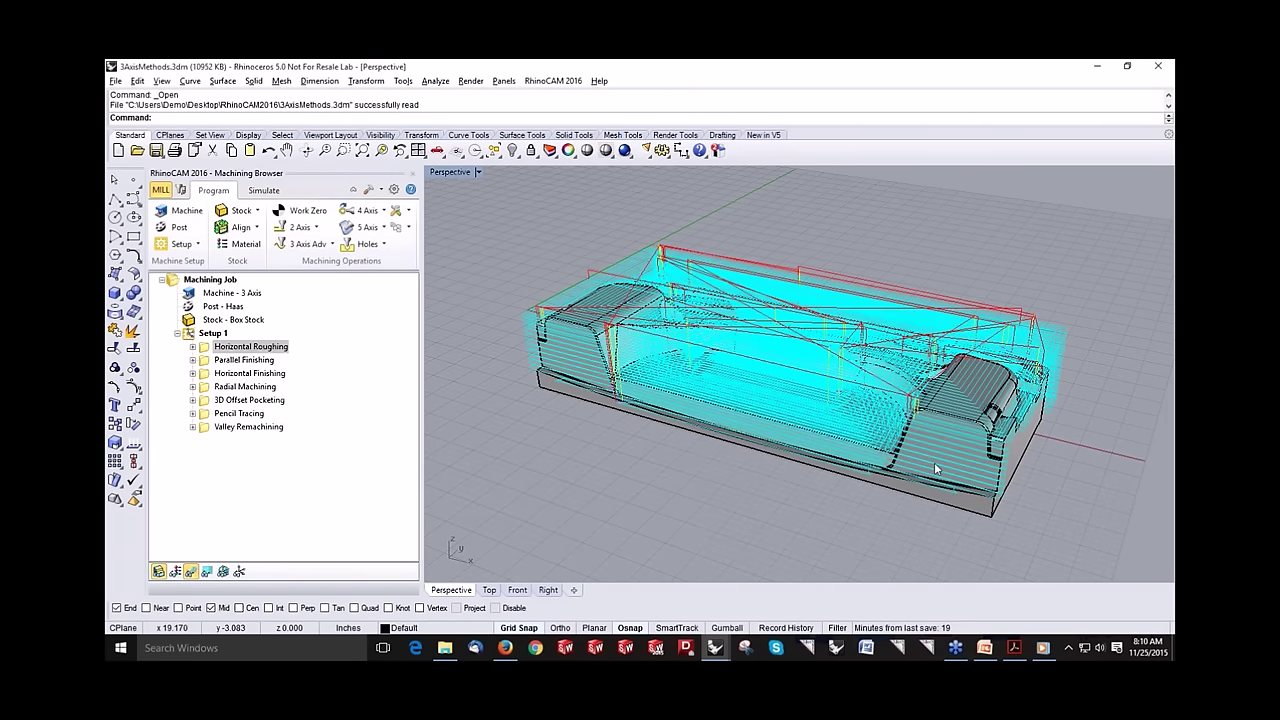
right_drag(930, 460, 942, 464)
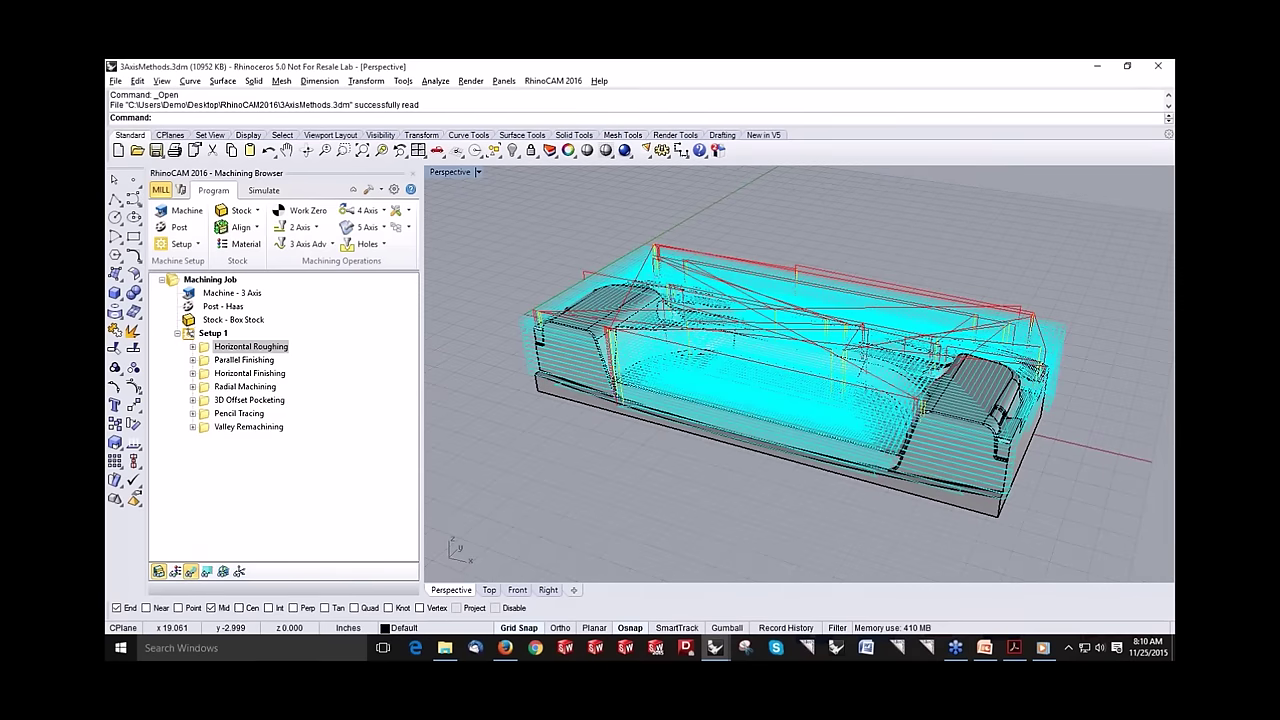
Step: Inspect the Parallel Finishing toolpath up close over the part's end block, side walls and recesses
click(240, 360)
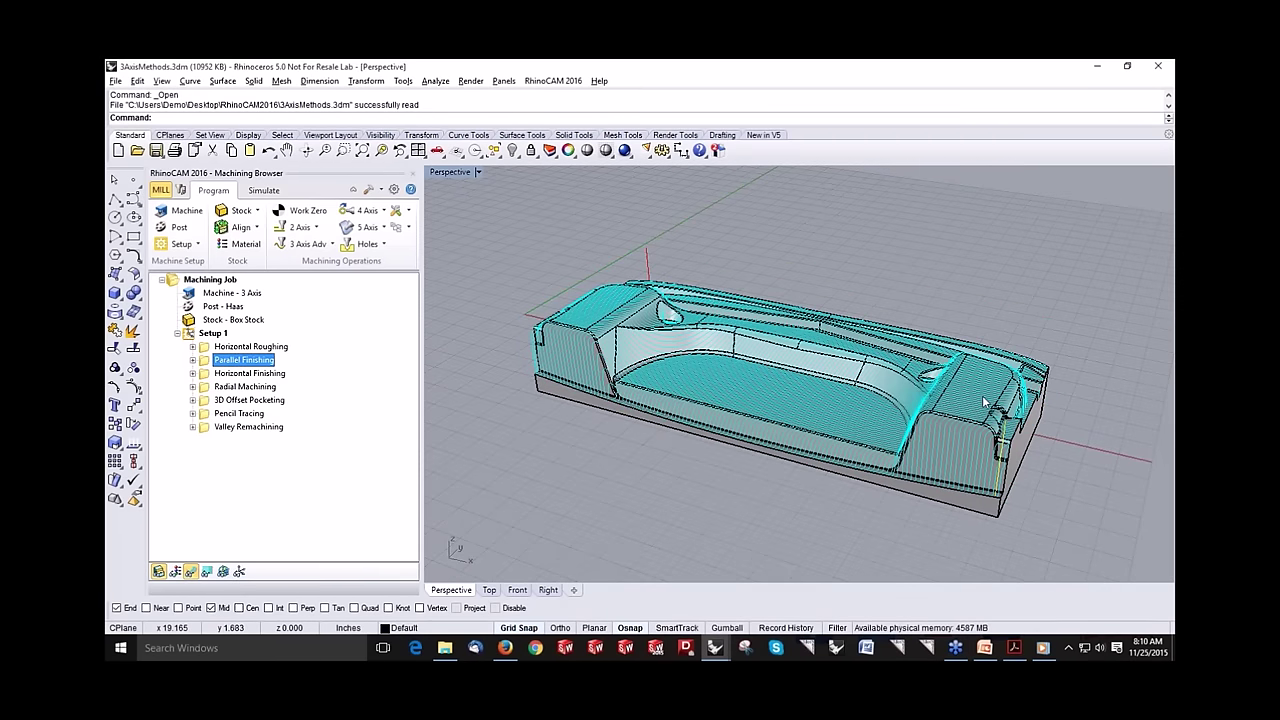
mouse_move(985, 403)
right_down()
mouse_move(976, 418)
mouse_move(1000, 400)
right_up()
scroll(1036, 380, up, 2)
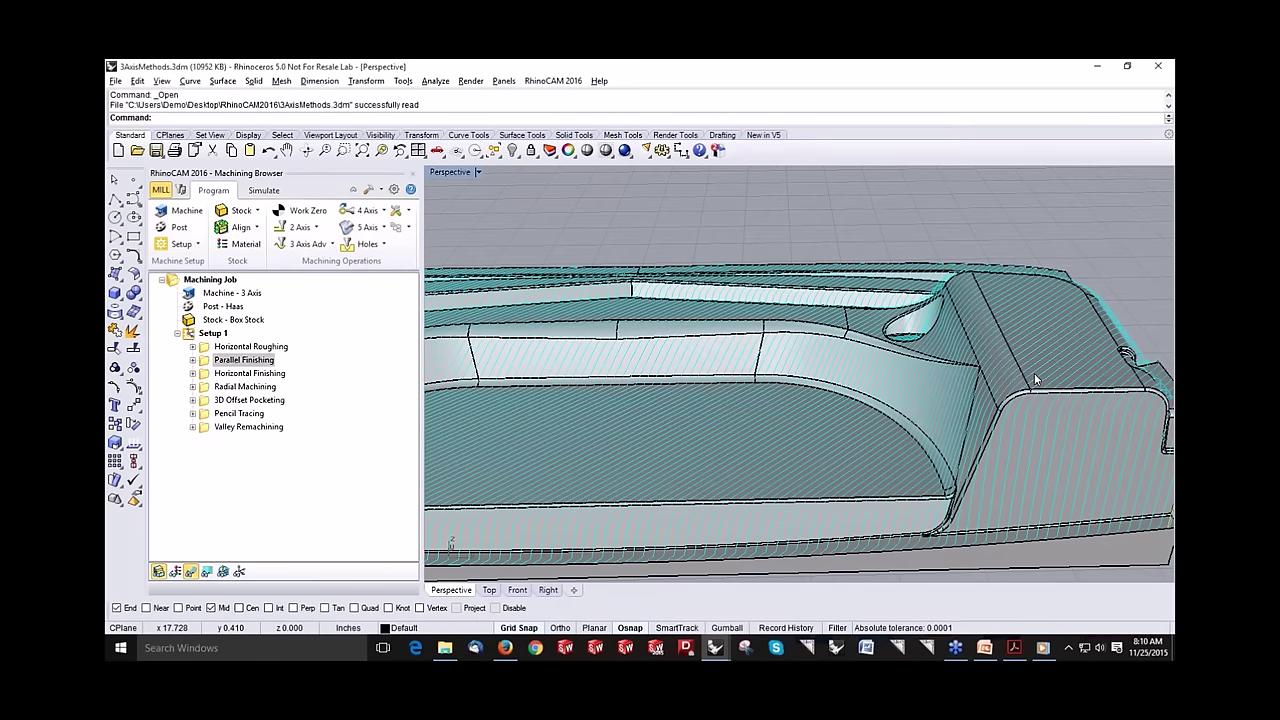
mouse_move(1034, 384)
right_down()
mouse_move(1003, 397)
mouse_move(1032, 384)
right_up()
scroll(1032, 384, down, 4)
right_drag(698, 391, 546, 305)
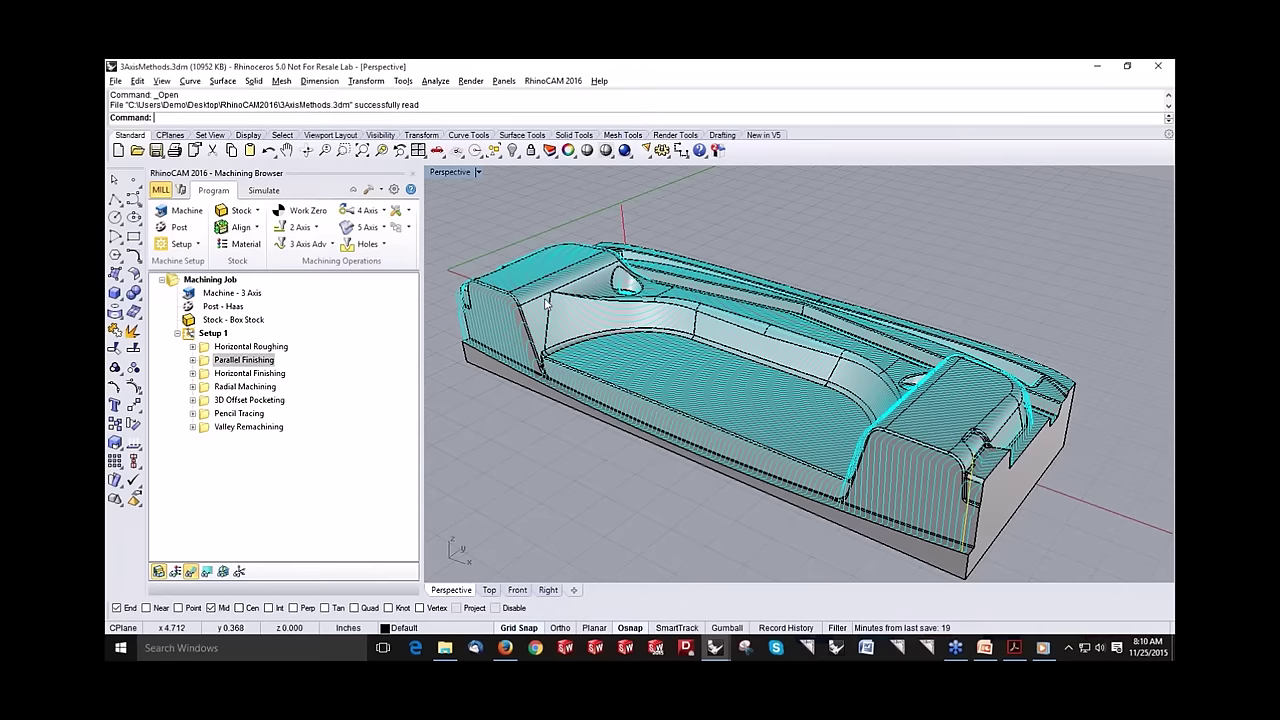
scroll(594, 325, up, 5)
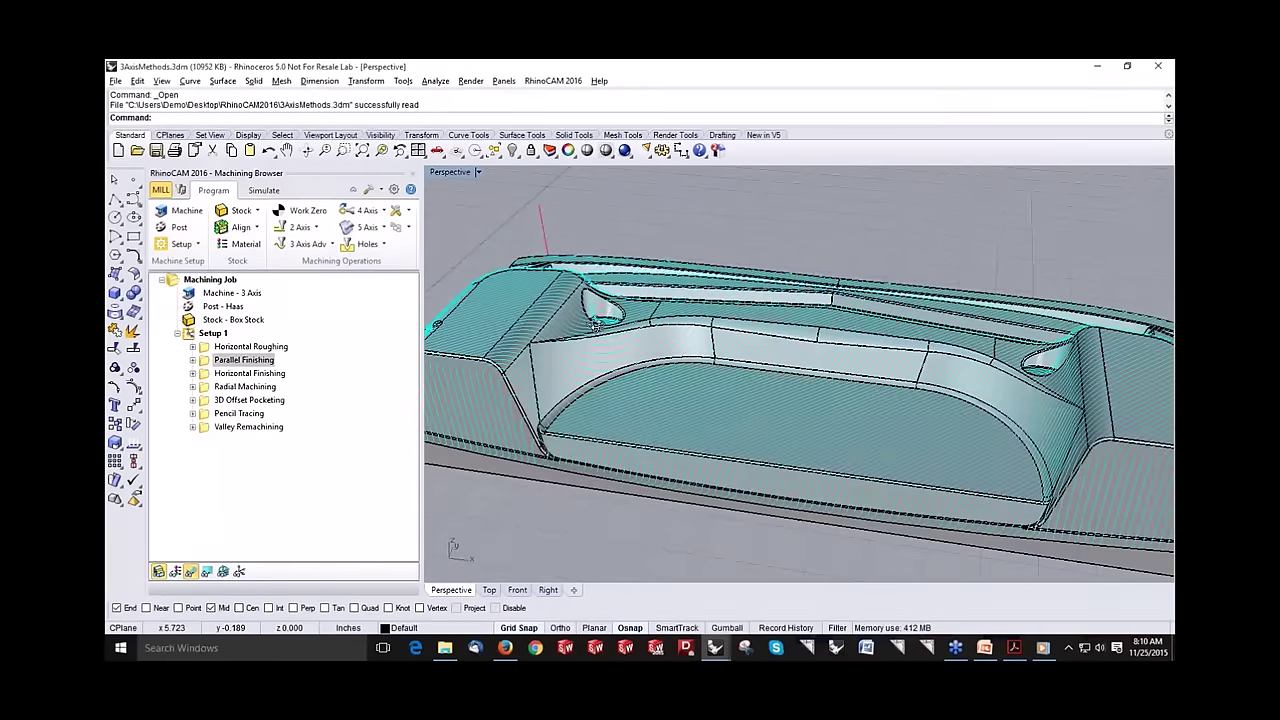
right_drag(594, 325, 540, 340)
Step: Review the Parallel Finishing operation's tool settings and the available tool types, and cancel without changing anything
double_click(204, 362)
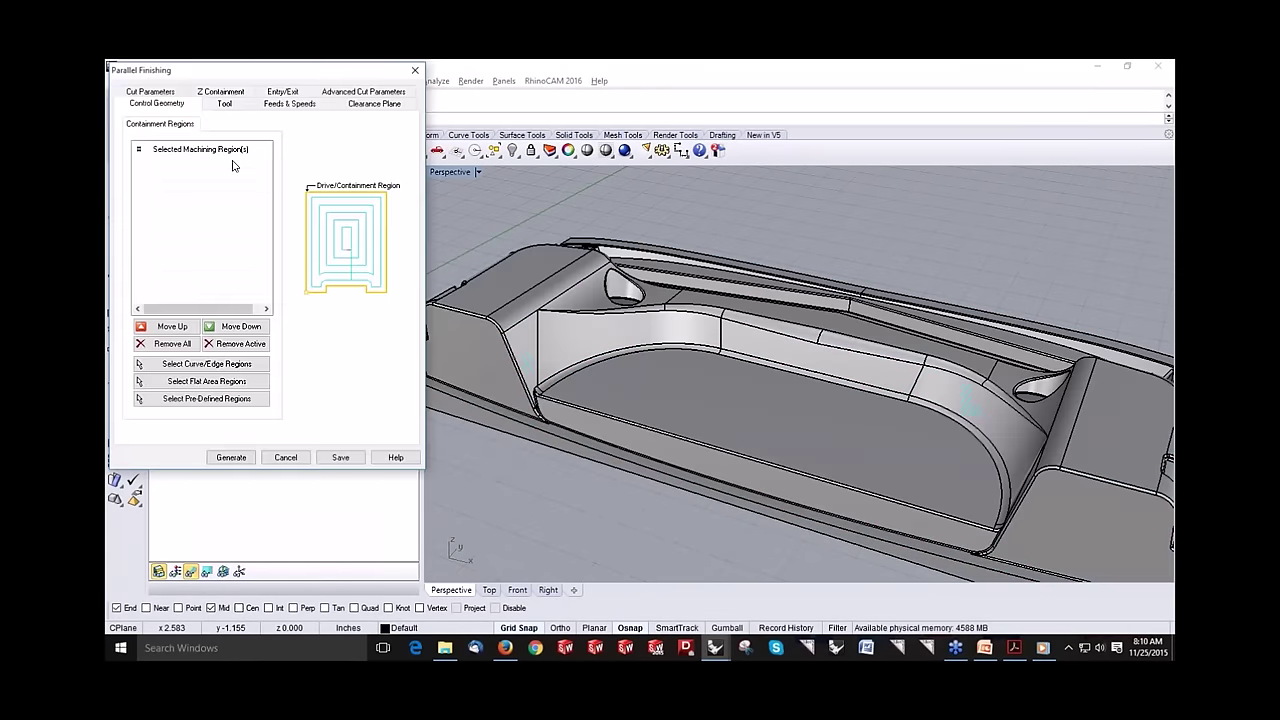
click(225, 104)
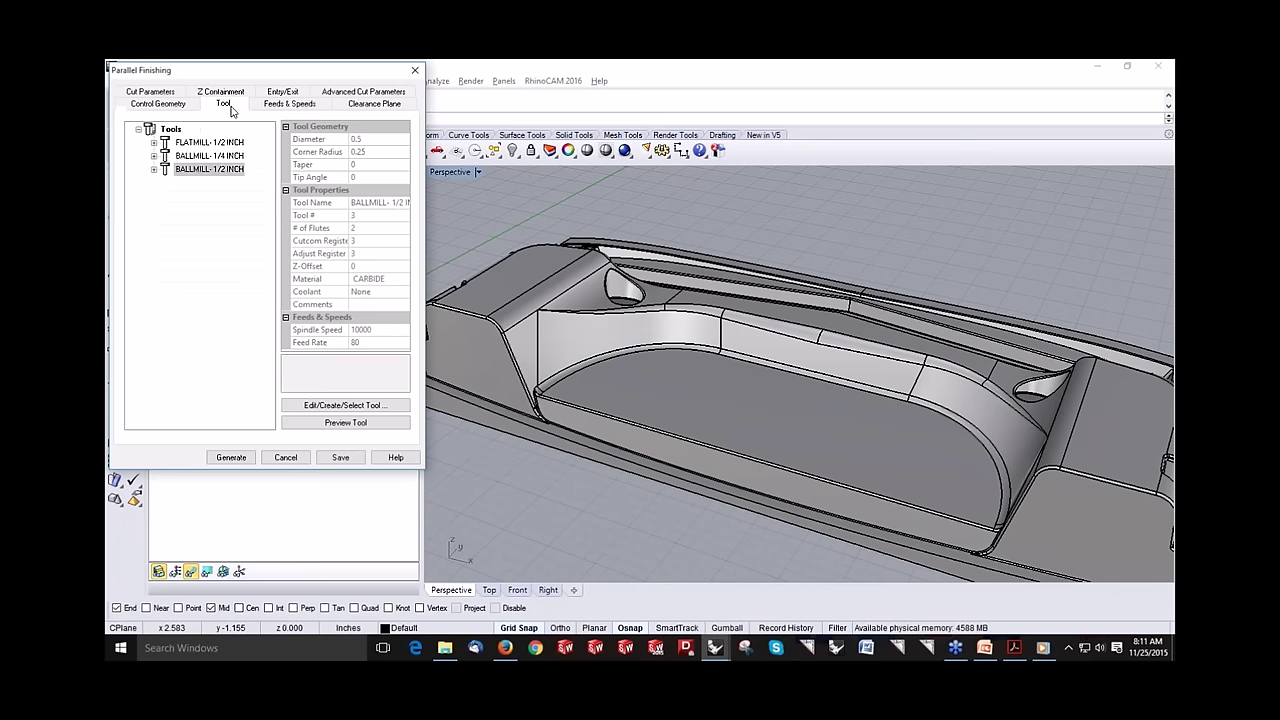
click(324, 408)
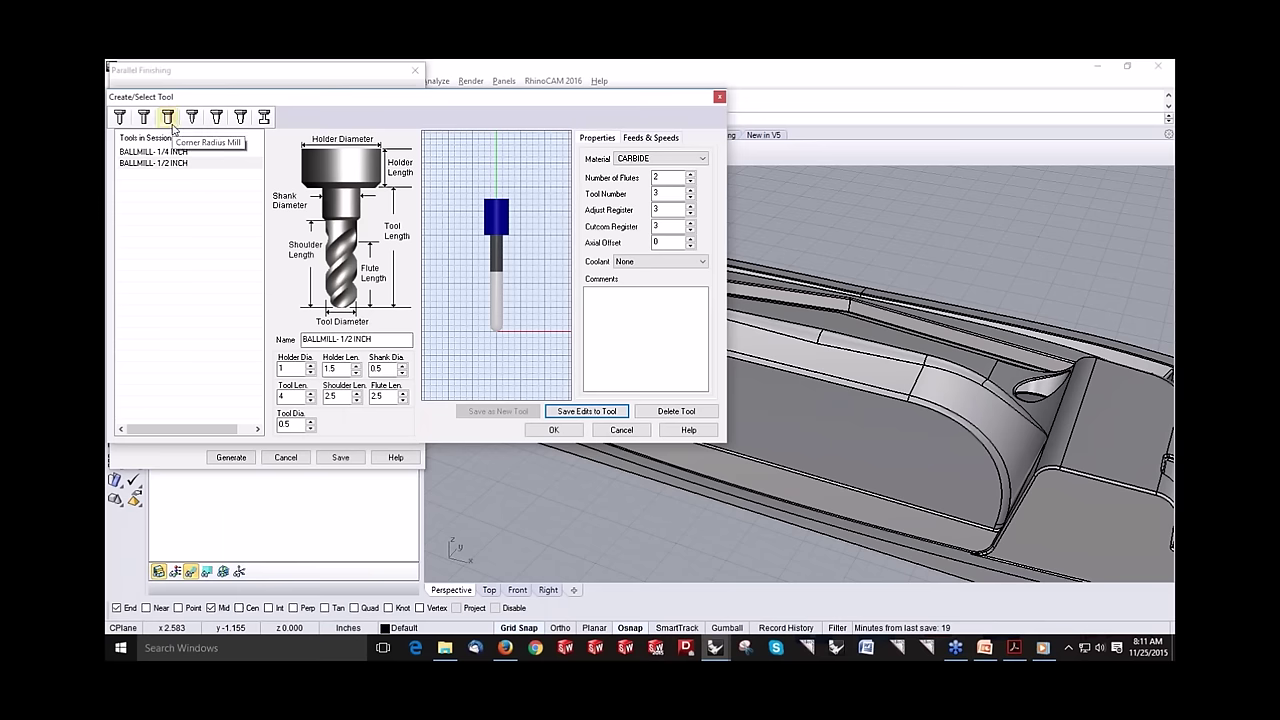
click(620, 430)
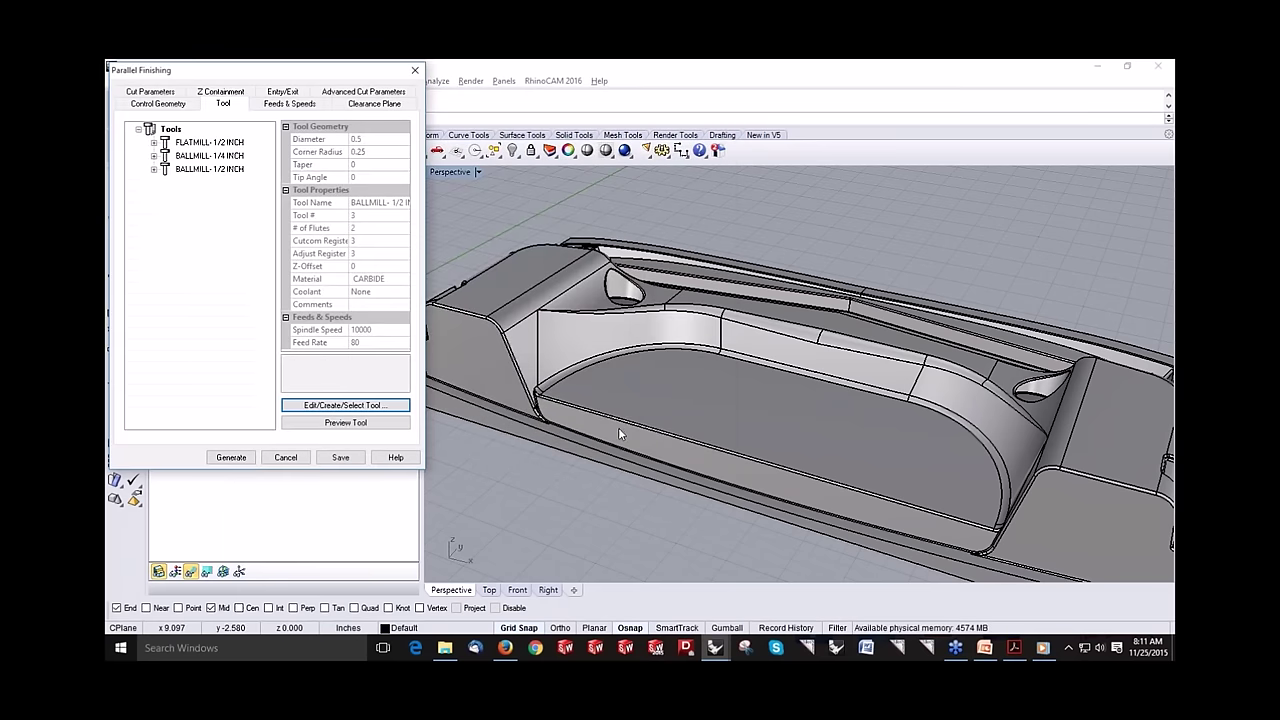
click(286, 457)
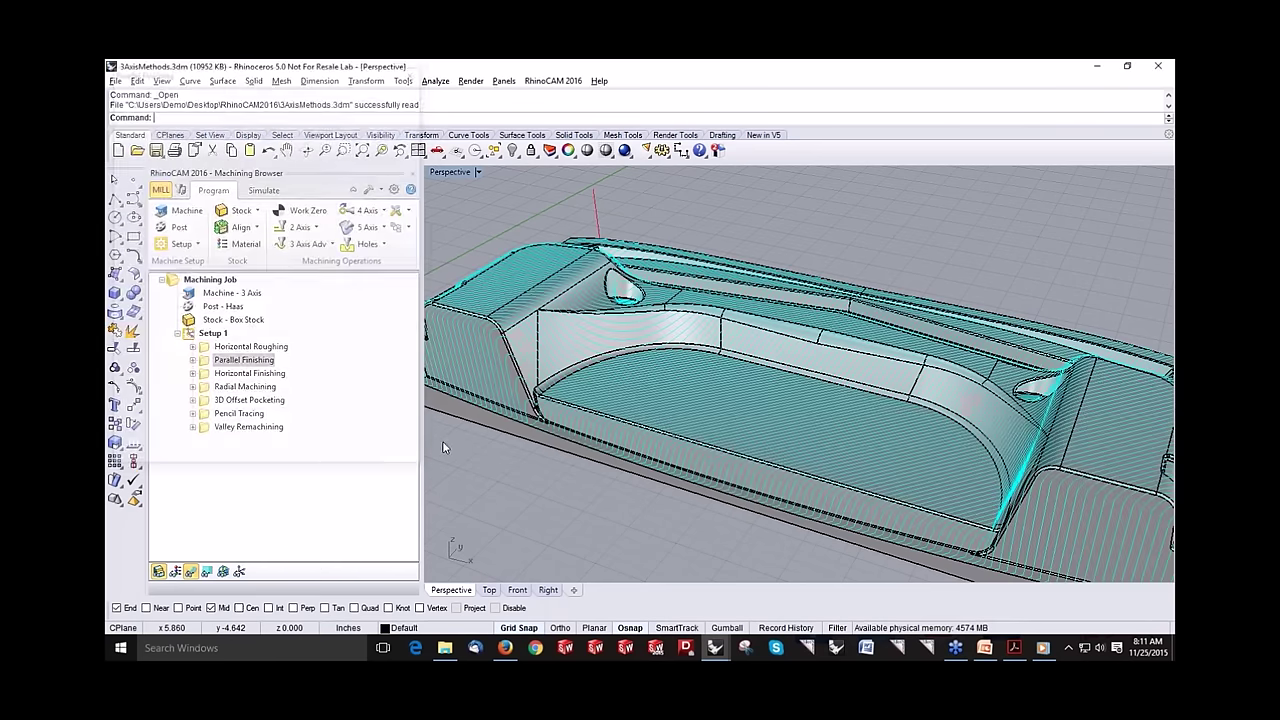
Step: Inspect the Horizontal Finishing toolpath and the Radial Machining toolpath in the two small teardrop-shaped recesses
right_drag(824, 449, 815, 438)
click(209, 375)
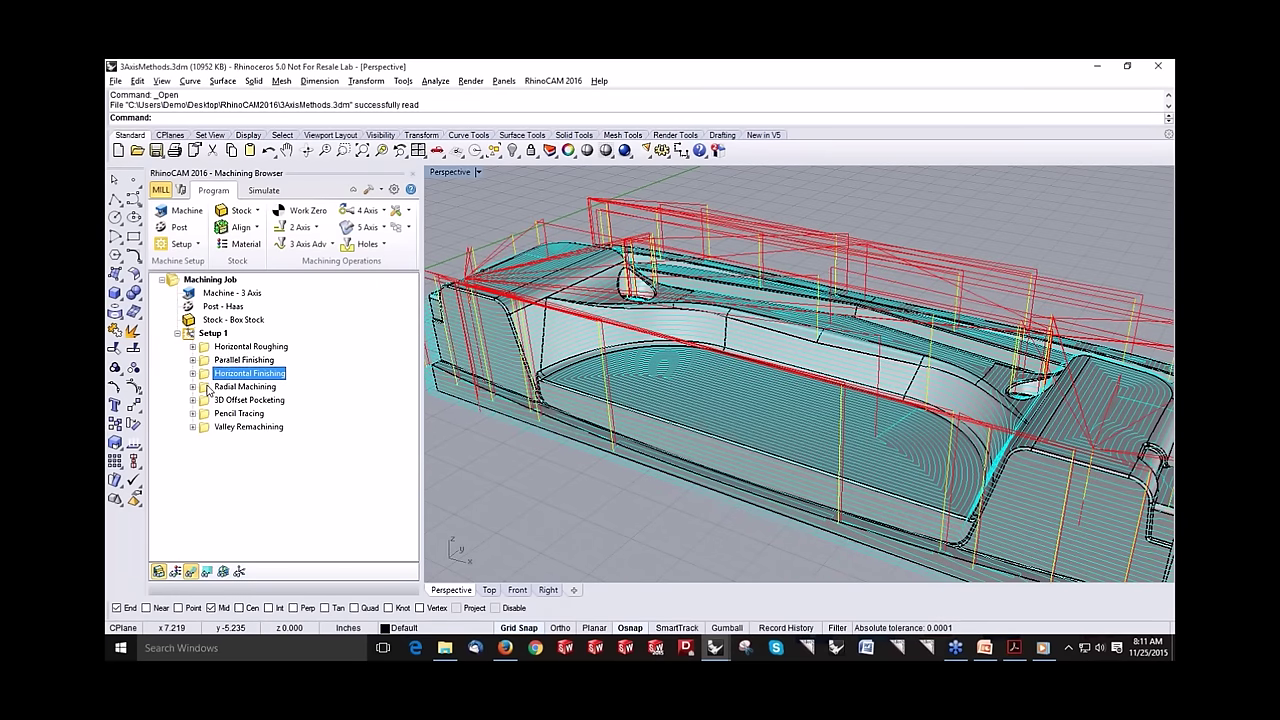
click(212, 388)
scroll(632, 295, up, 6)
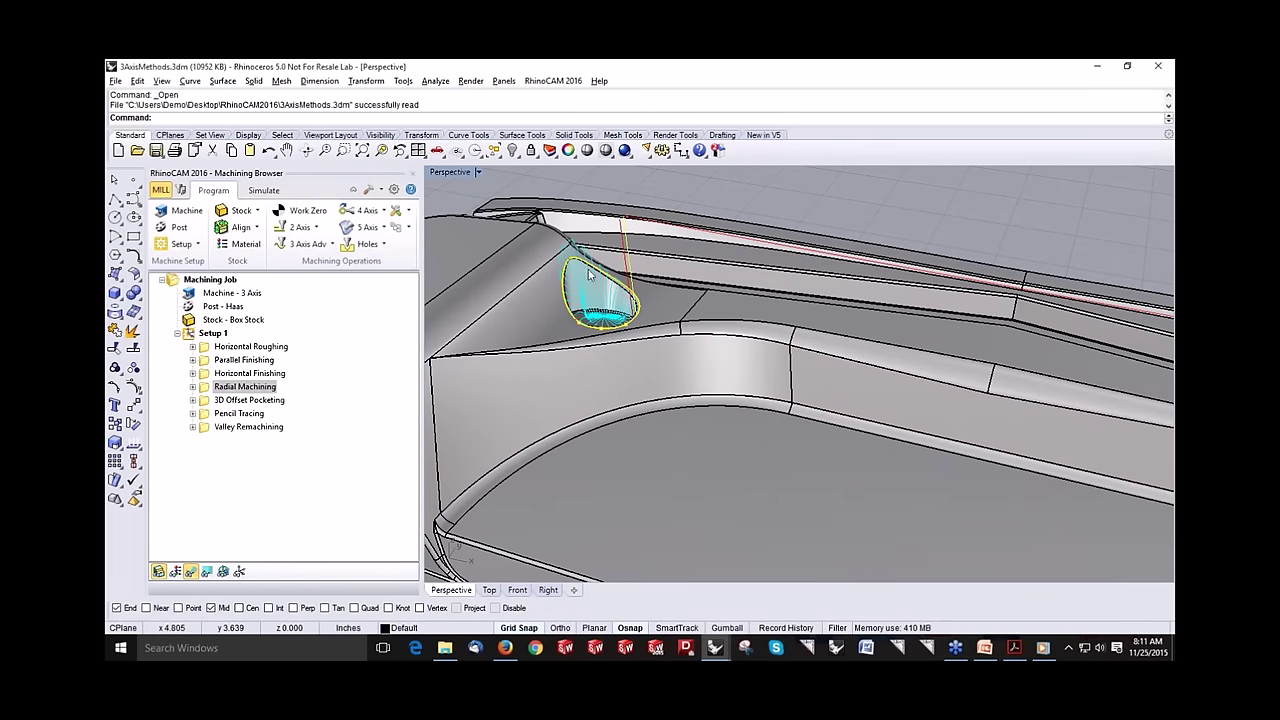
scroll(551, 298, down, 1)
scroll(551, 298, down, 5)
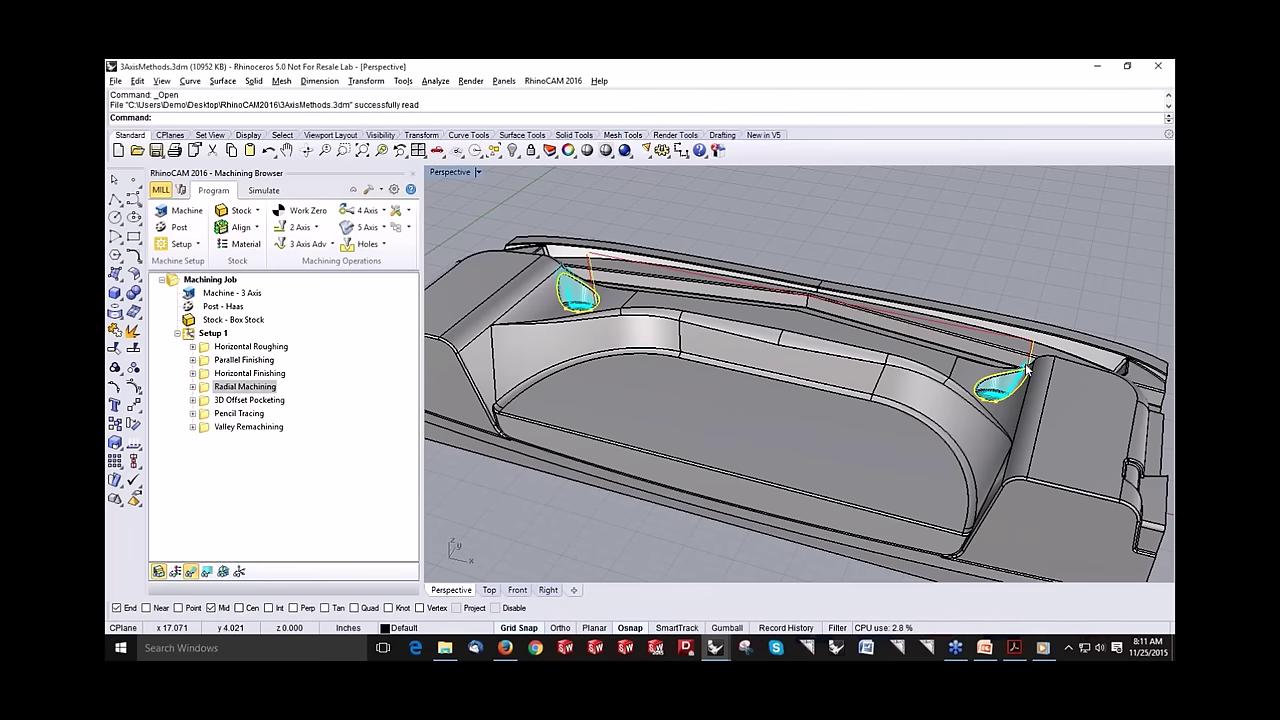
Step: Inspect the 3D Offset Pocketing and Pencil Tracing toolpaths from different angles
click(249, 400)
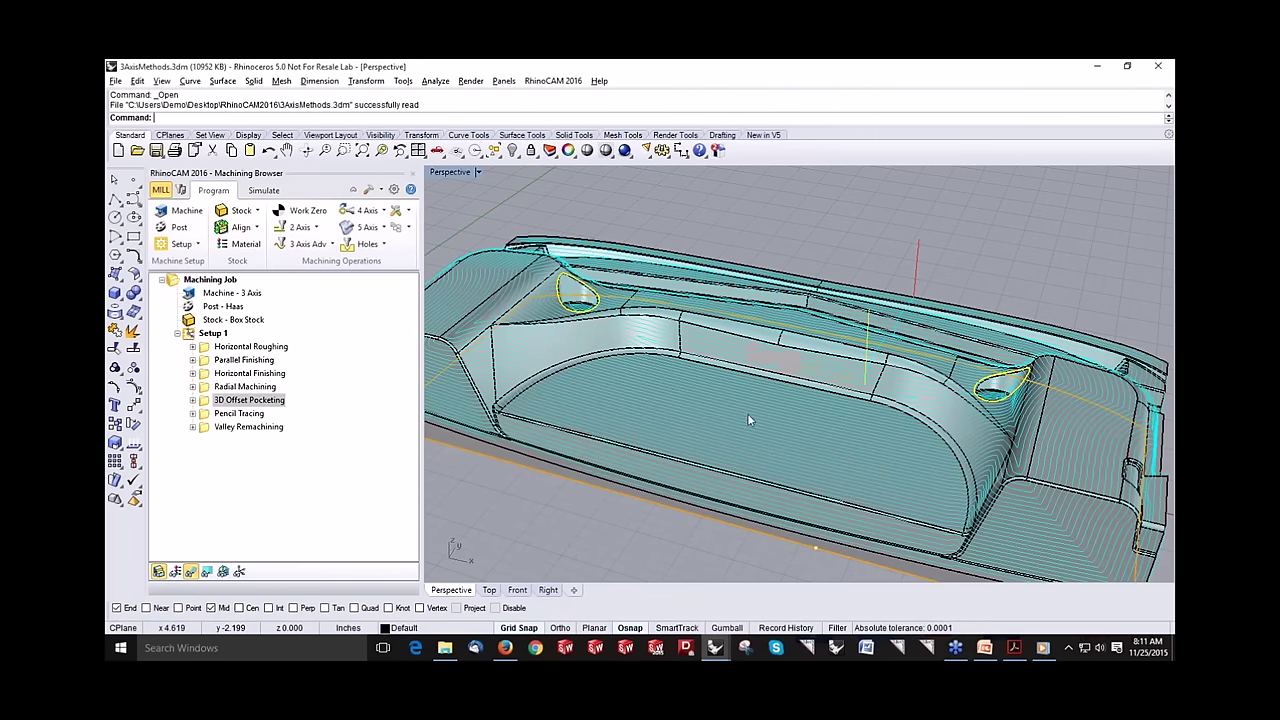
right_drag(747, 413, 838, 396)
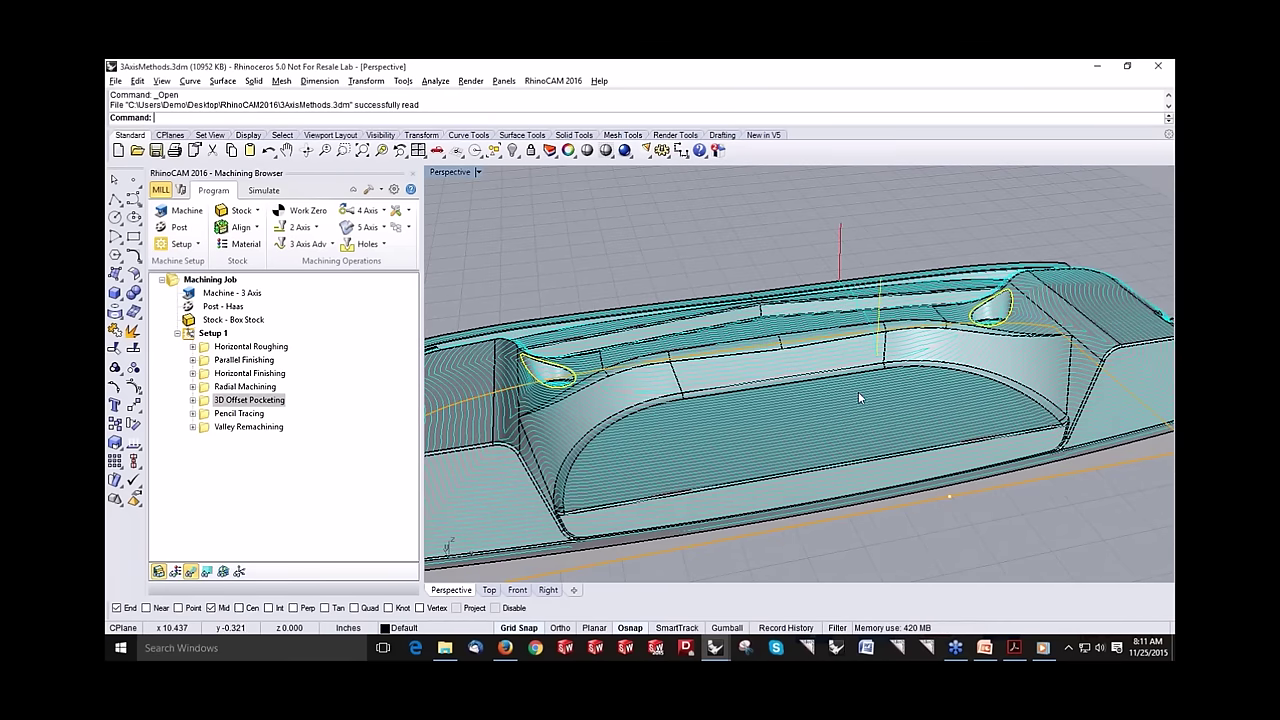
right_drag(858, 398, 840, 386)
click(239, 413)
right_drag(938, 432, 963, 437)
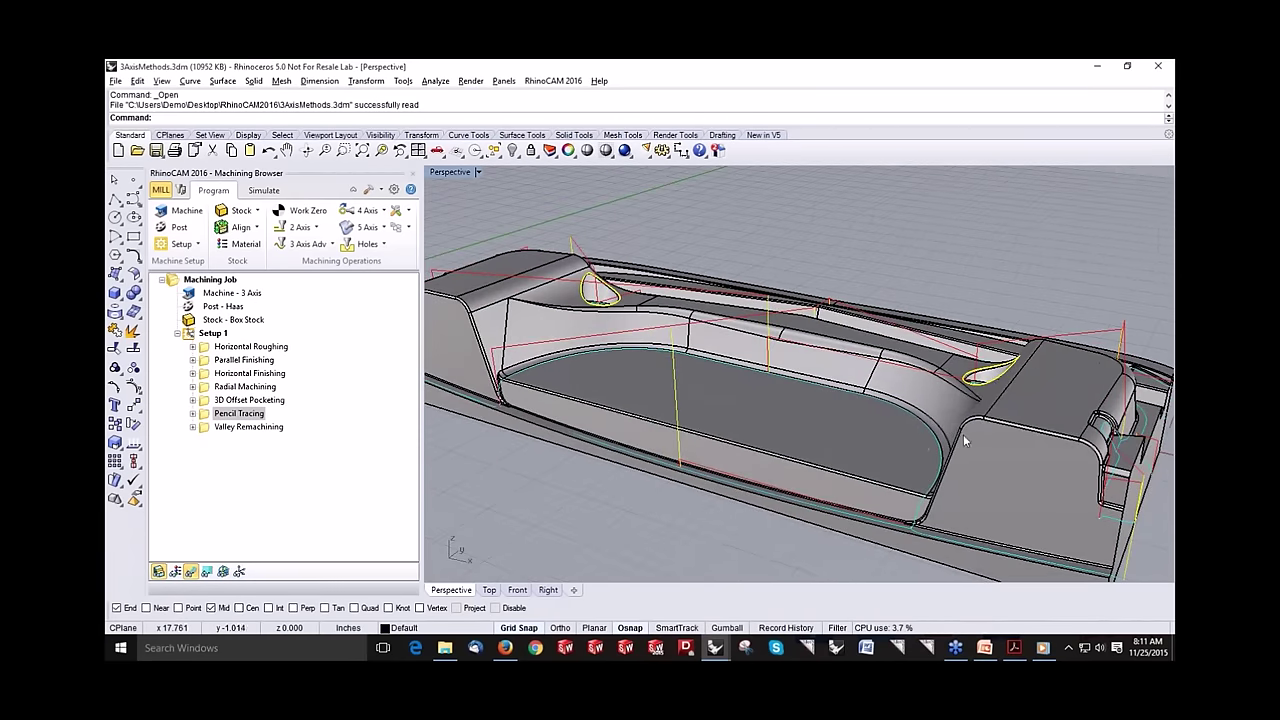
Step: View the Valley Remachining toolpath and browse the available 3 Axis Advanced machining methods
click(210, 428)
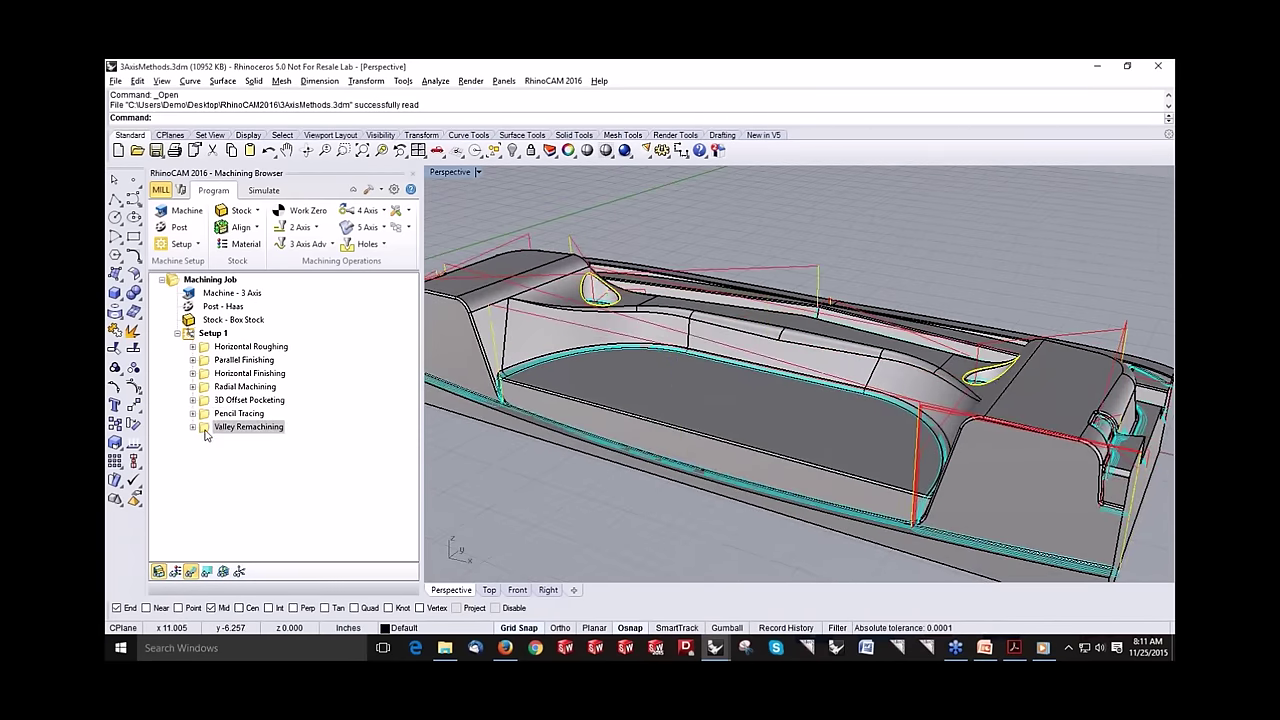
click(327, 247)
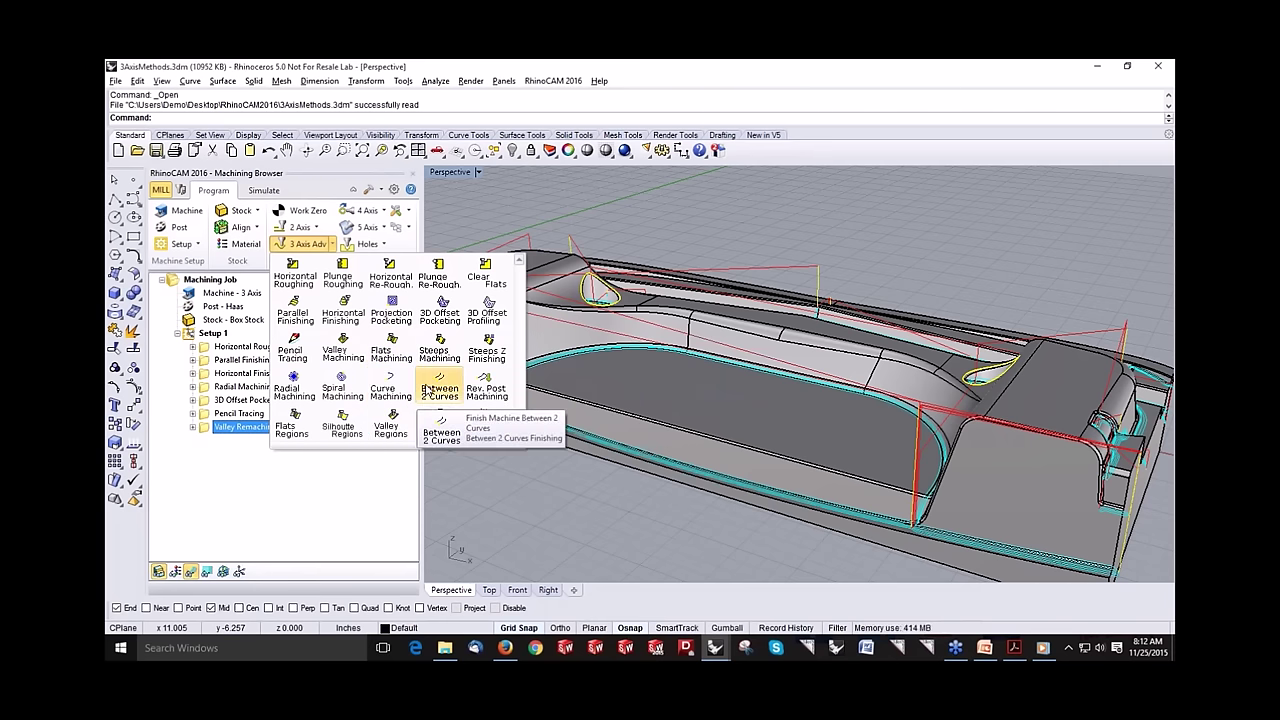
Step: Simulate the Horizontal Roughing operation through to its end and hide the toolpath to examine the cut stock
click(545, 473)
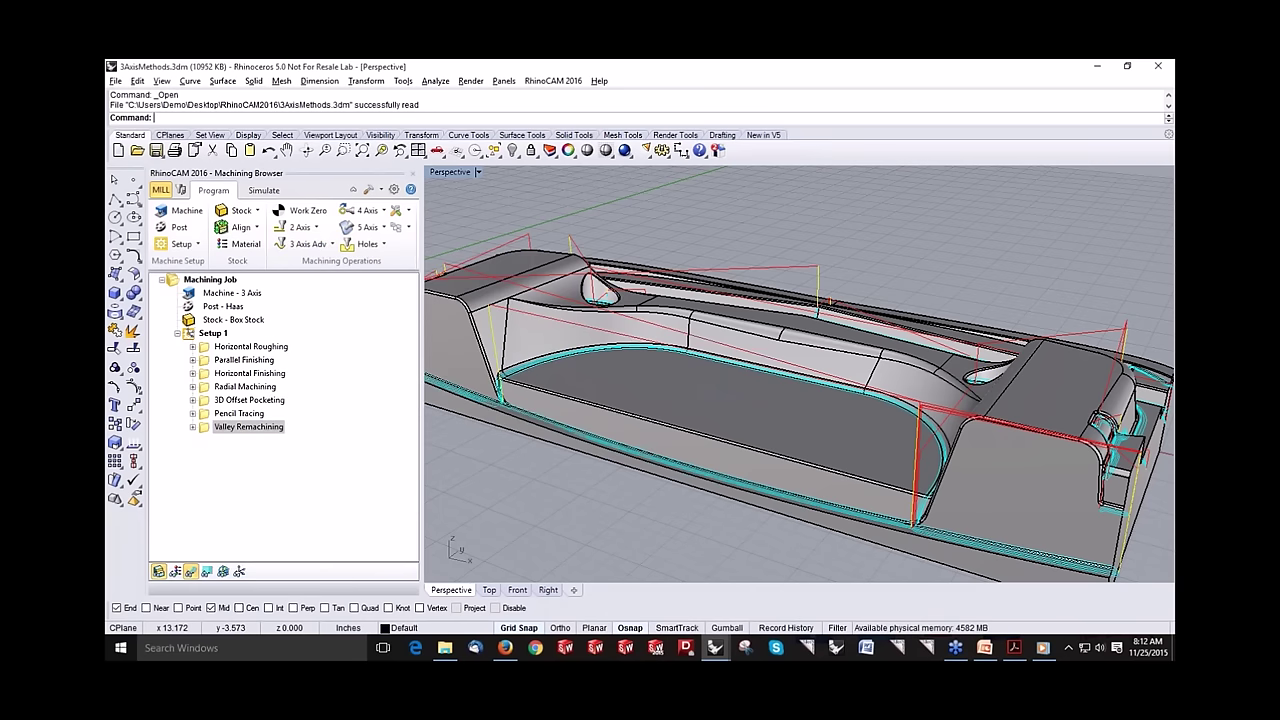
scroll(684, 422, down, 5)
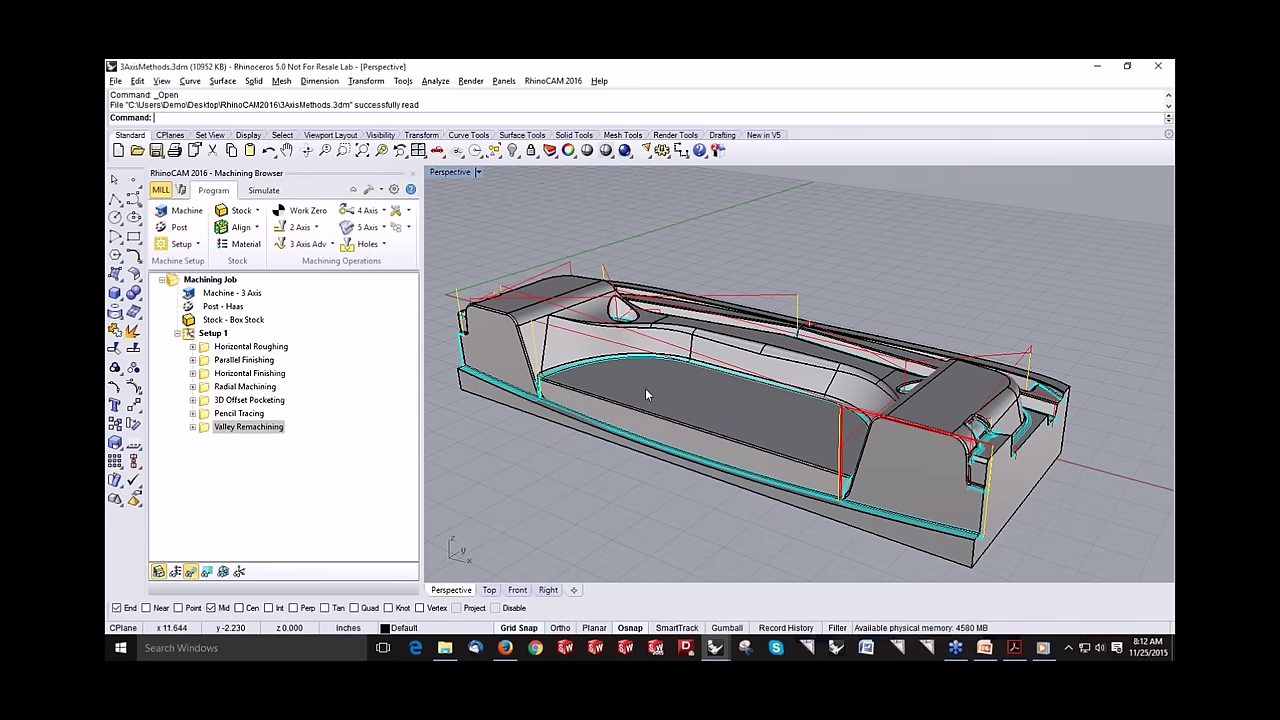
right_drag(645, 388, 637, 410)
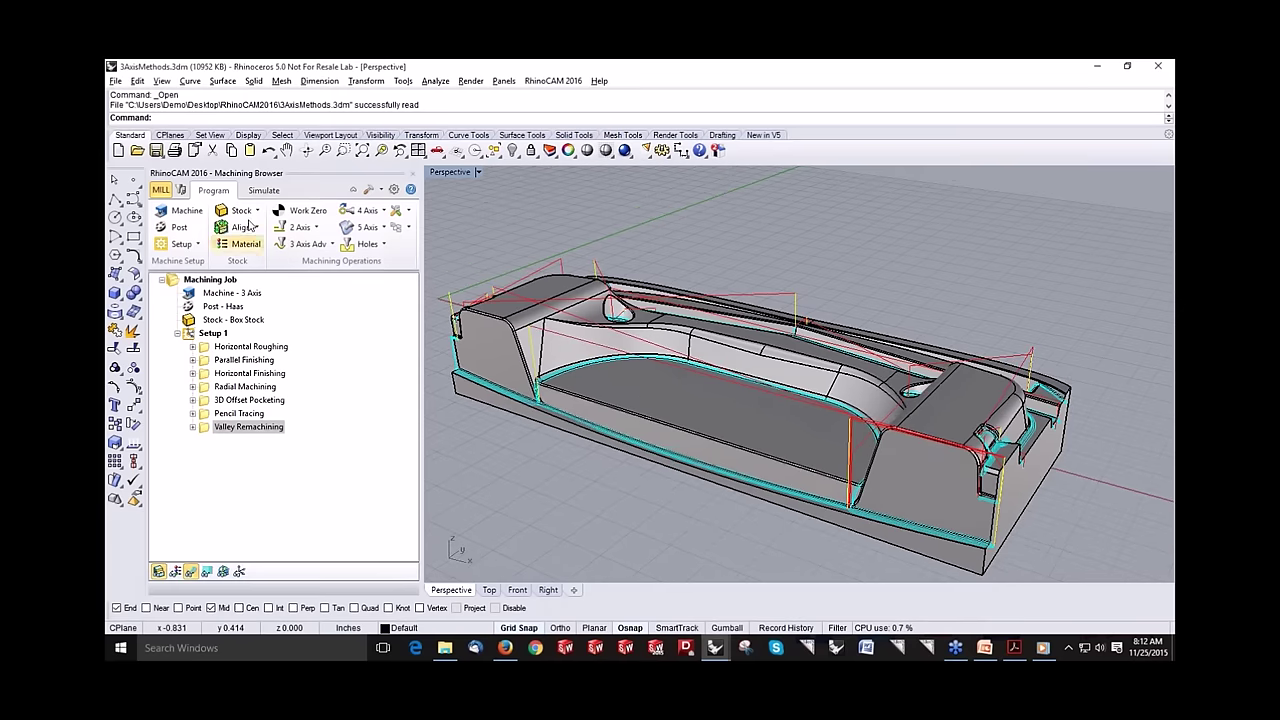
click(263, 191)
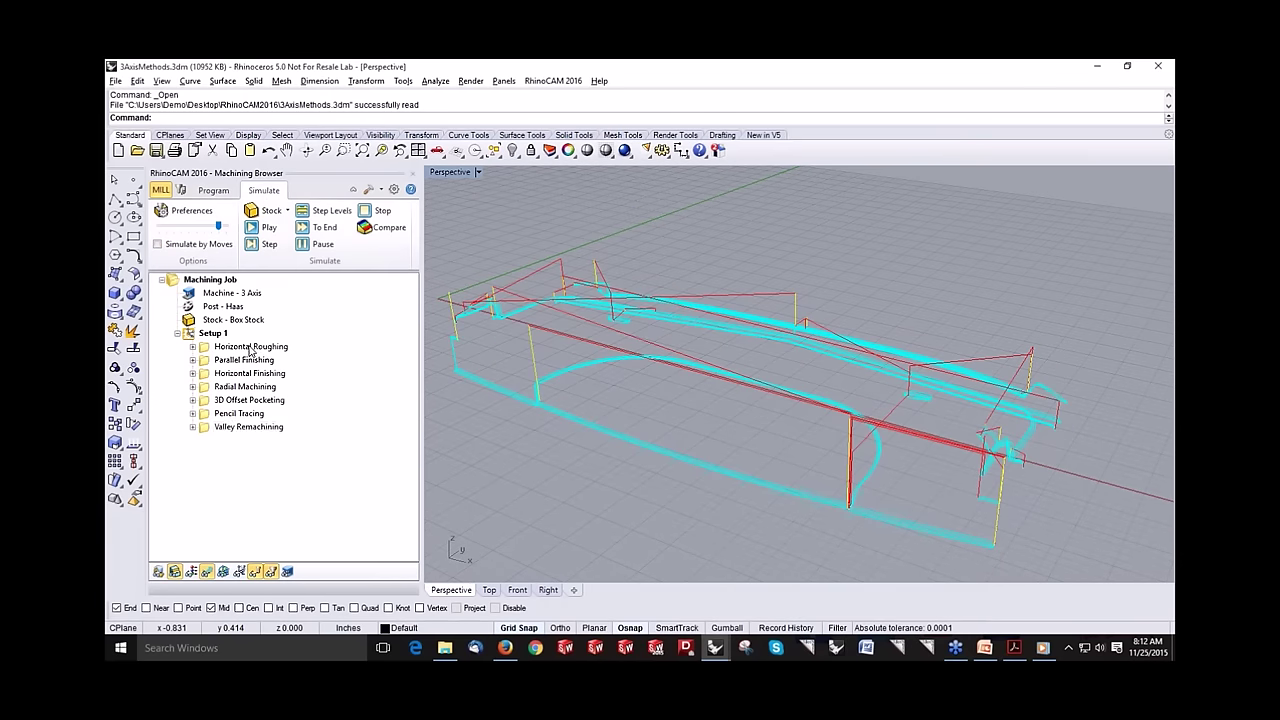
click(250, 347)
click(265, 232)
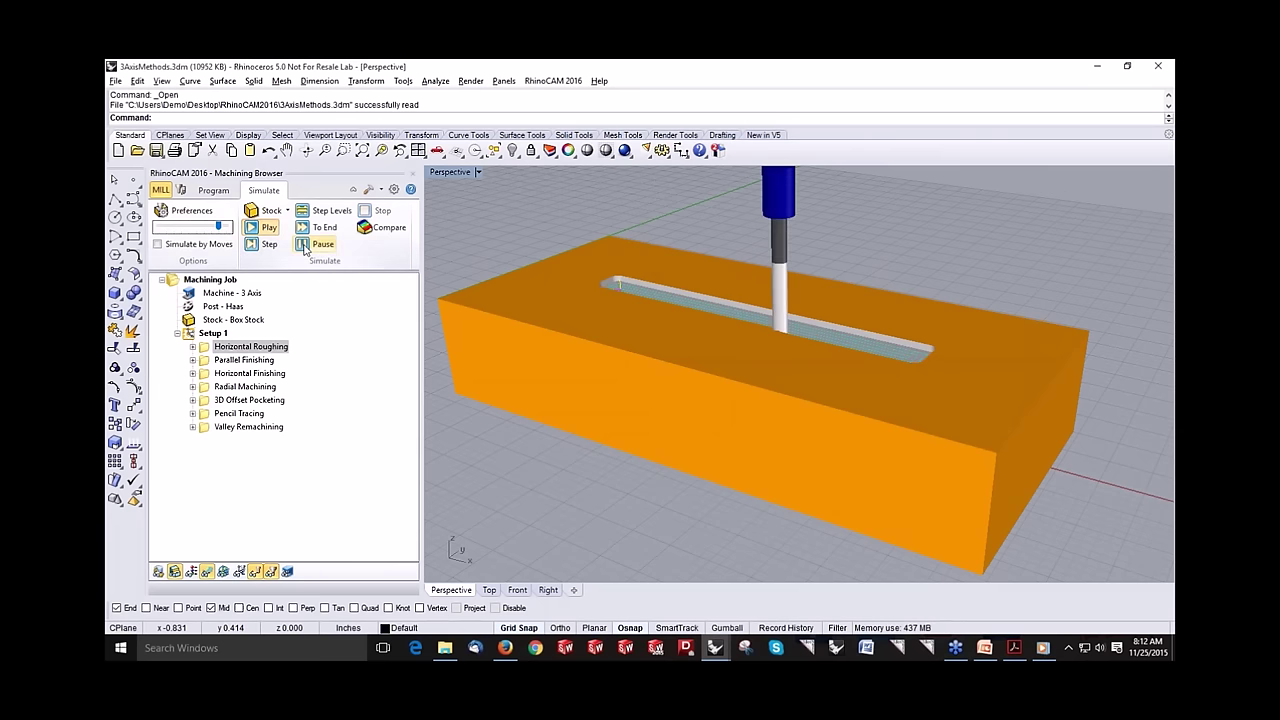
click(328, 230)
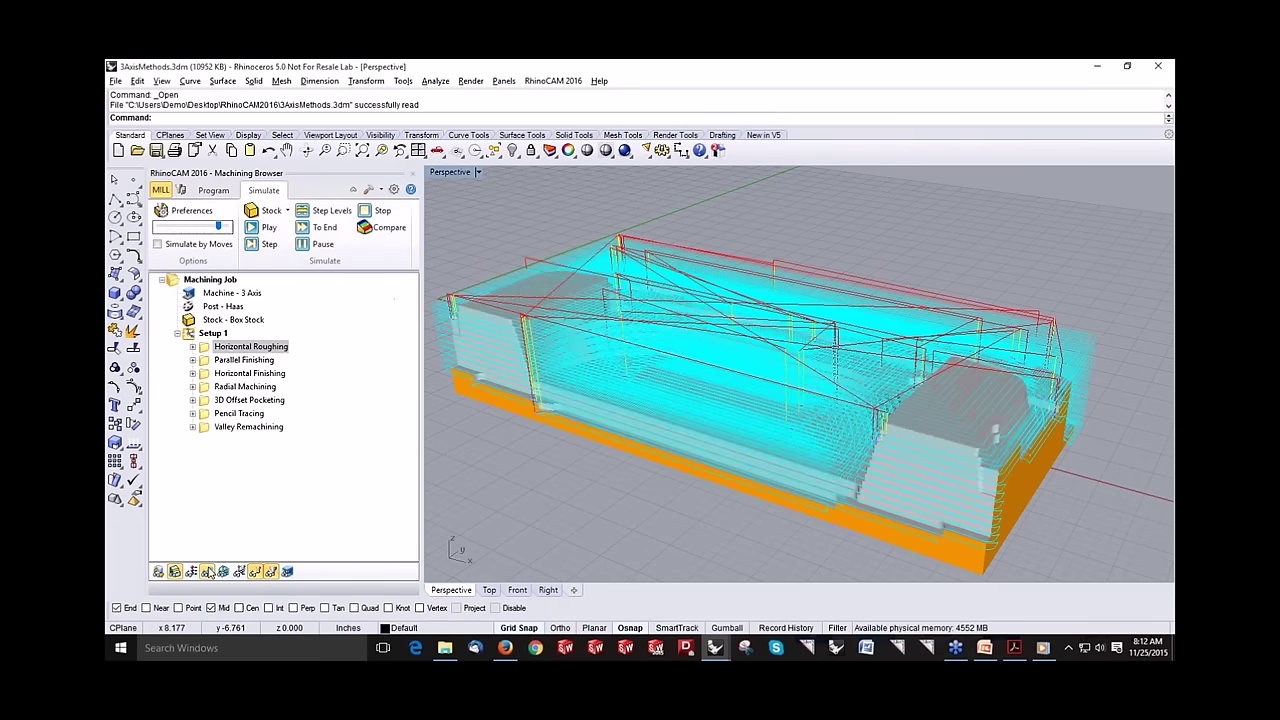
click(206, 571)
right_drag(829, 472, 850, 488)
Step: Simulate the Parallel Finishing operation through to its end and examine the finished stock from different angles
click(246, 360)
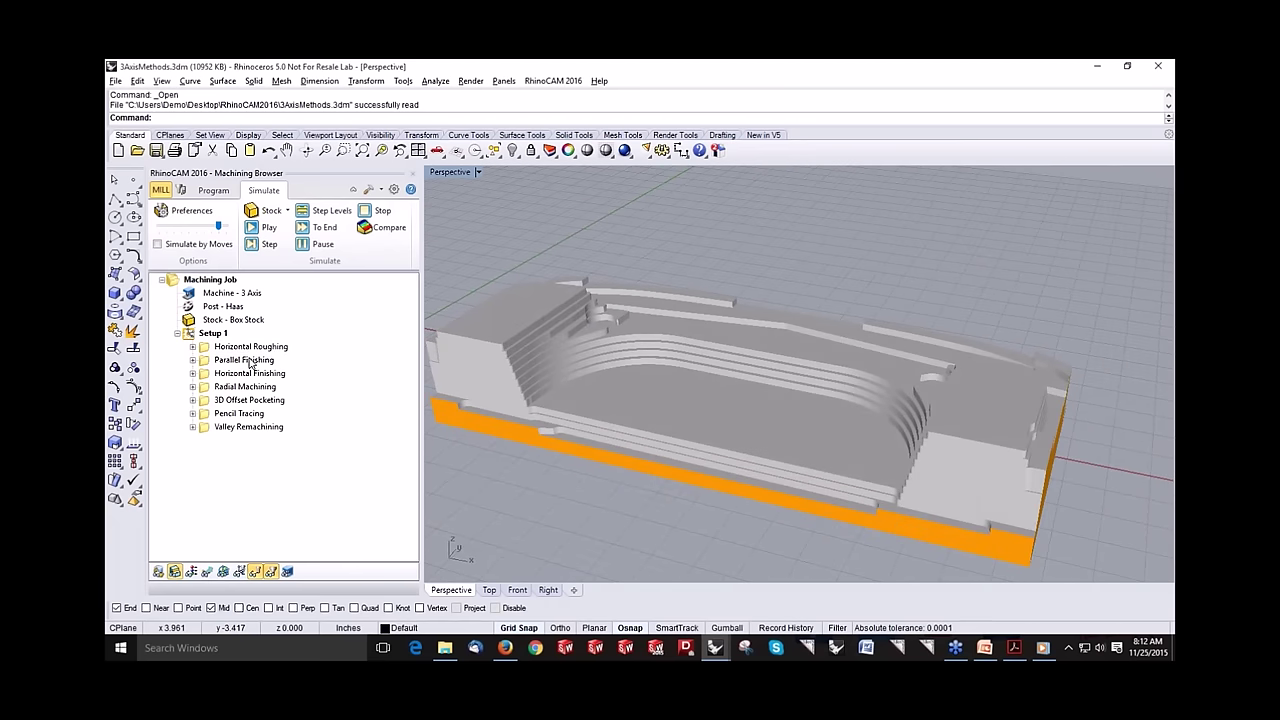
click(268, 228)
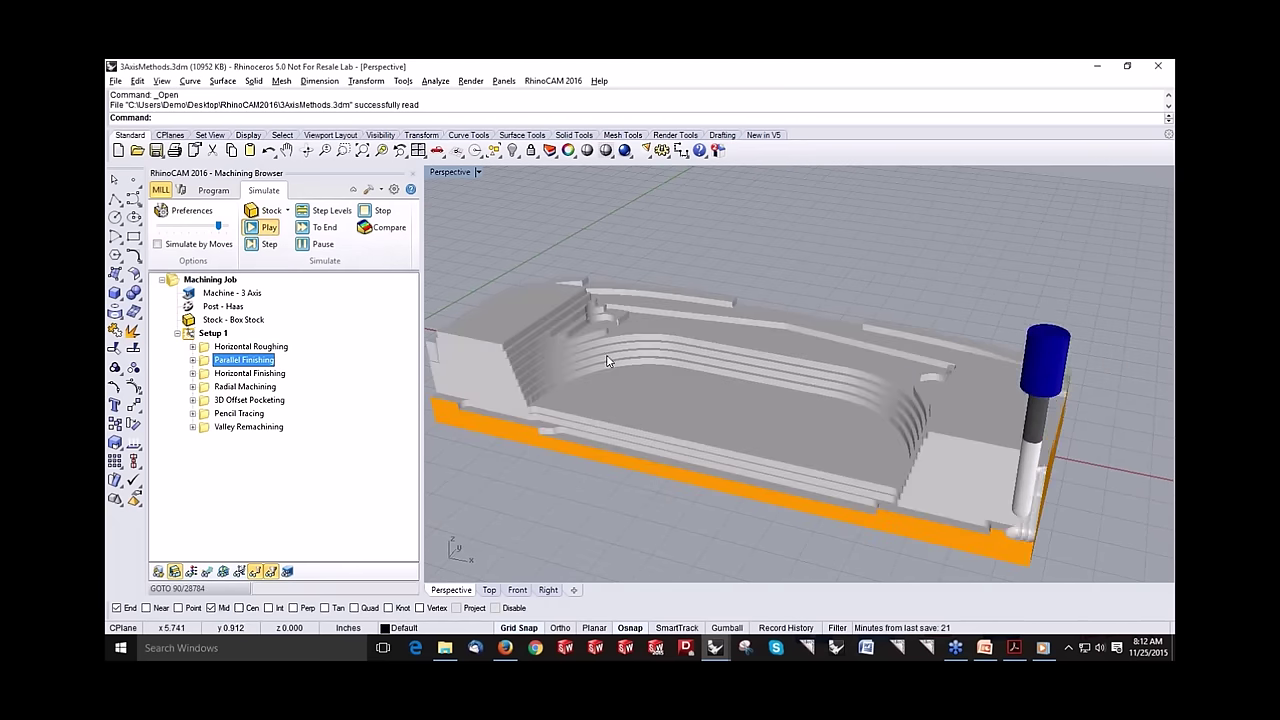
right_drag(860, 440, 891, 416)
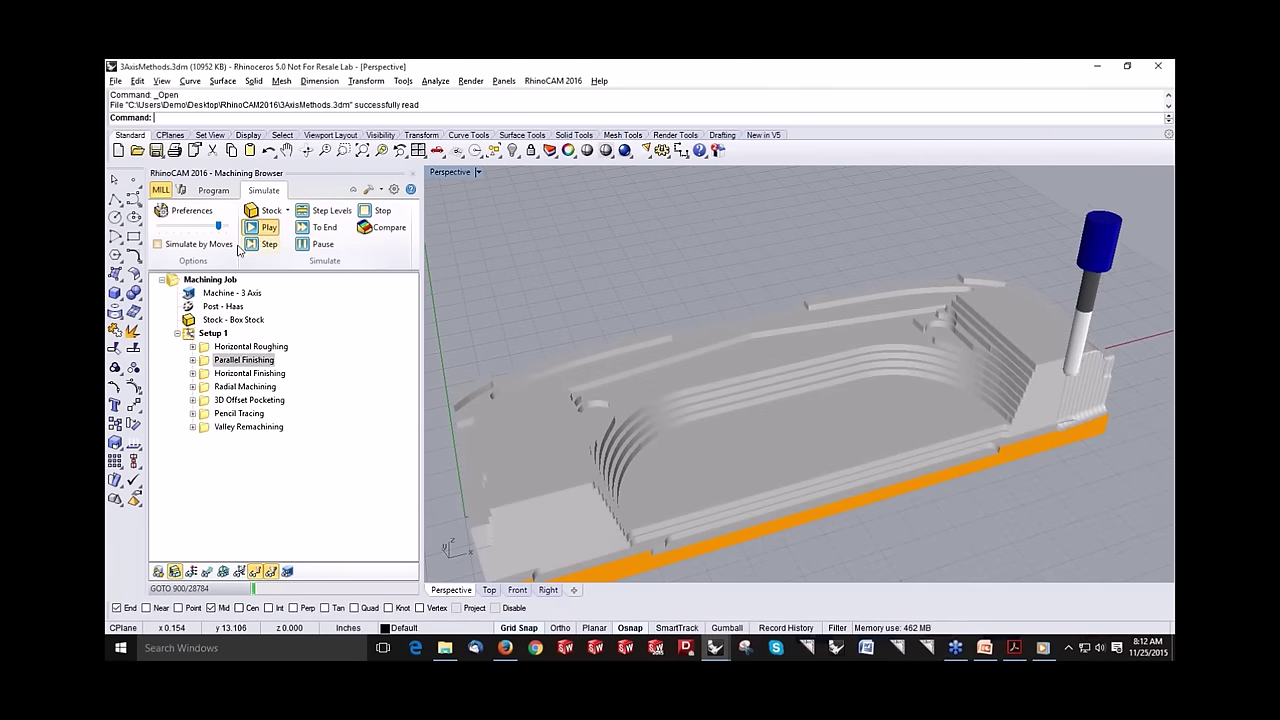
click(310, 250)
click(312, 232)
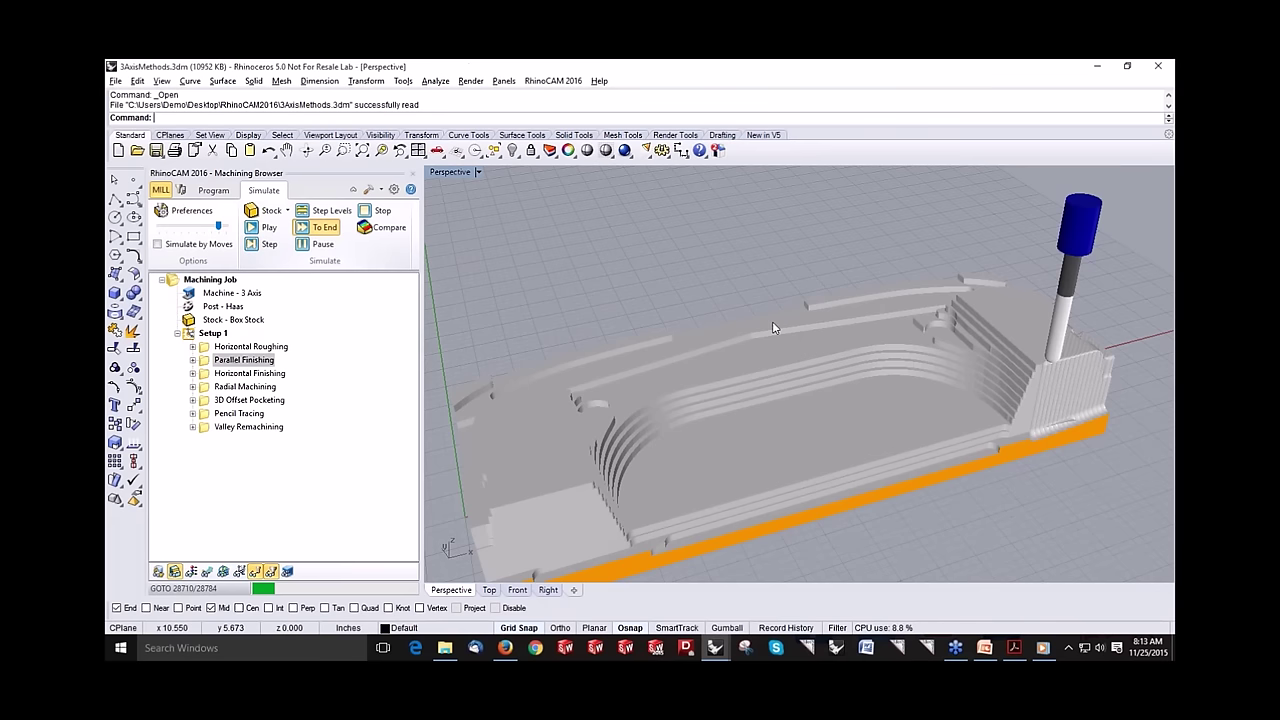
right_drag(878, 408, 772, 386)
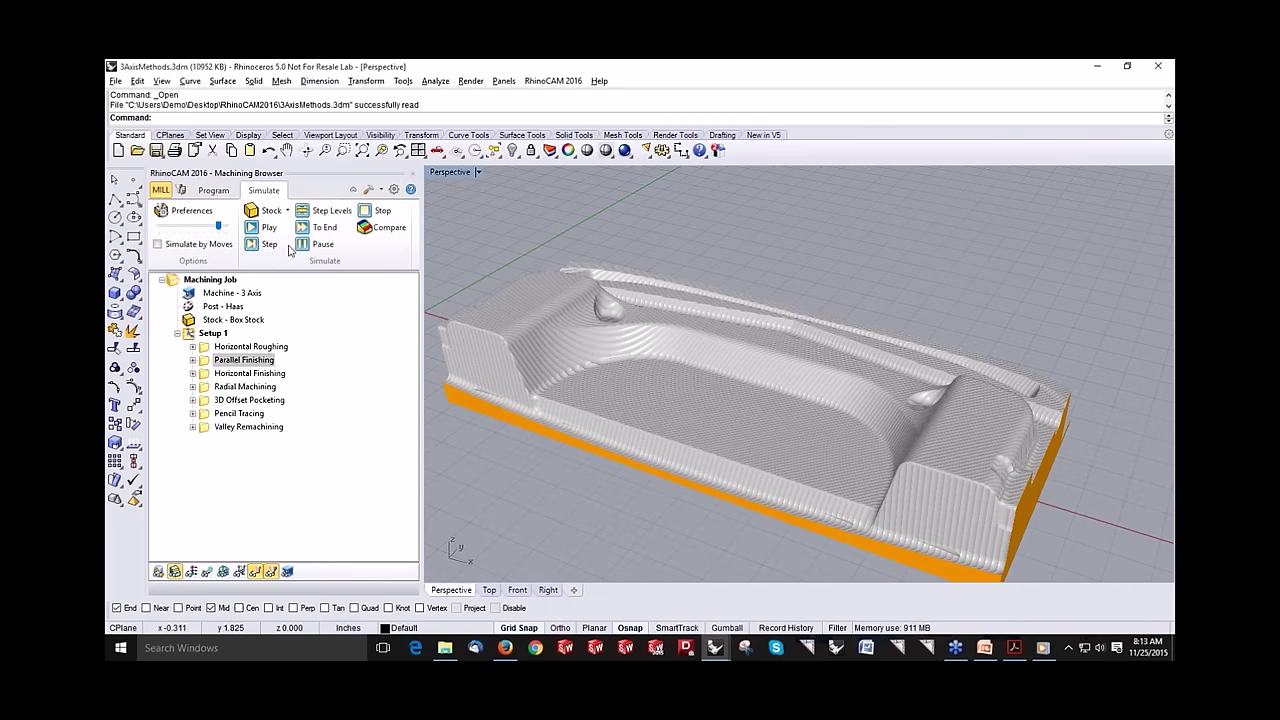
Step: Return to the machining program and open 4AxisMethods.3dm from the RhinoCAM2016 folder
click(207, 190)
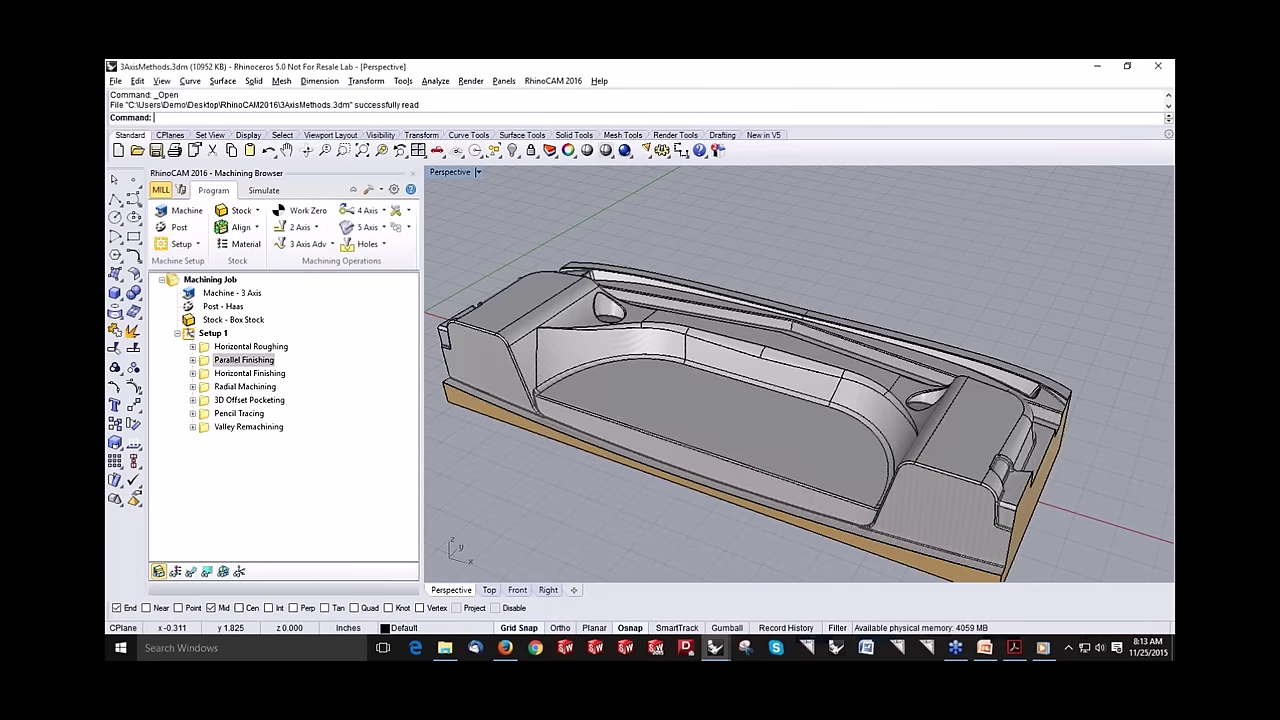
click(137, 151)
click(650, 381)
click(324, 327)
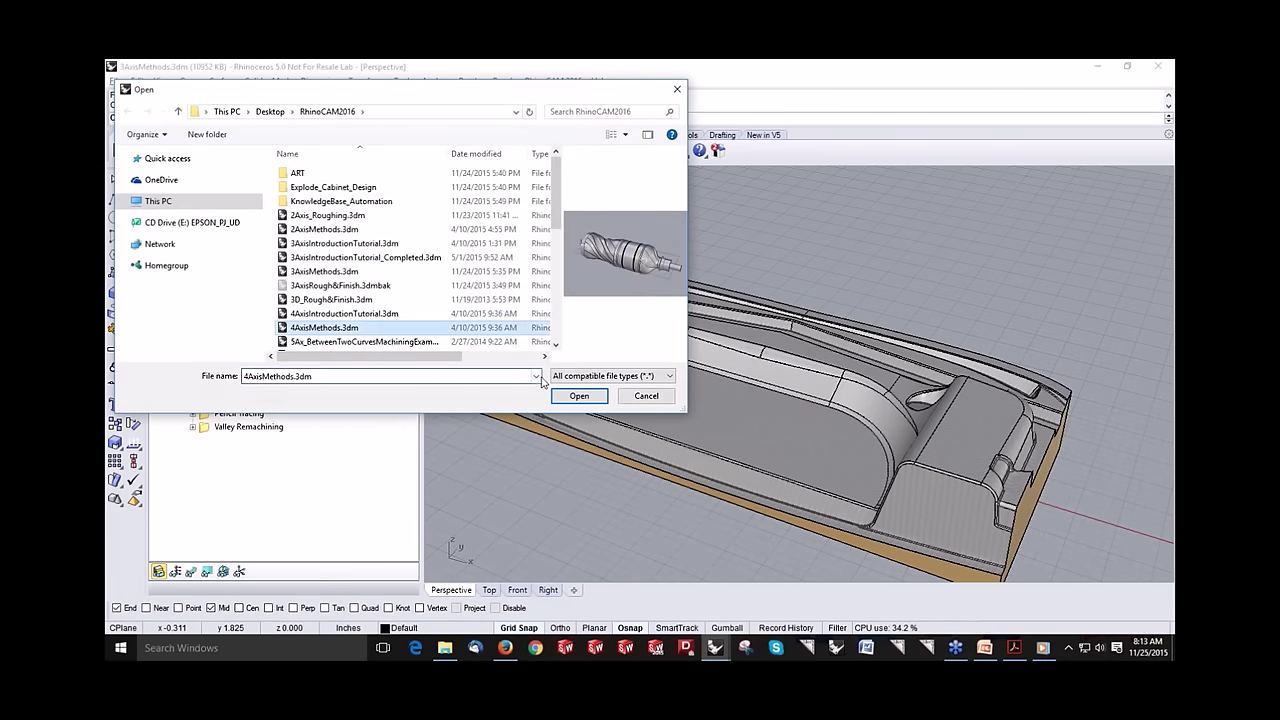
click(578, 396)
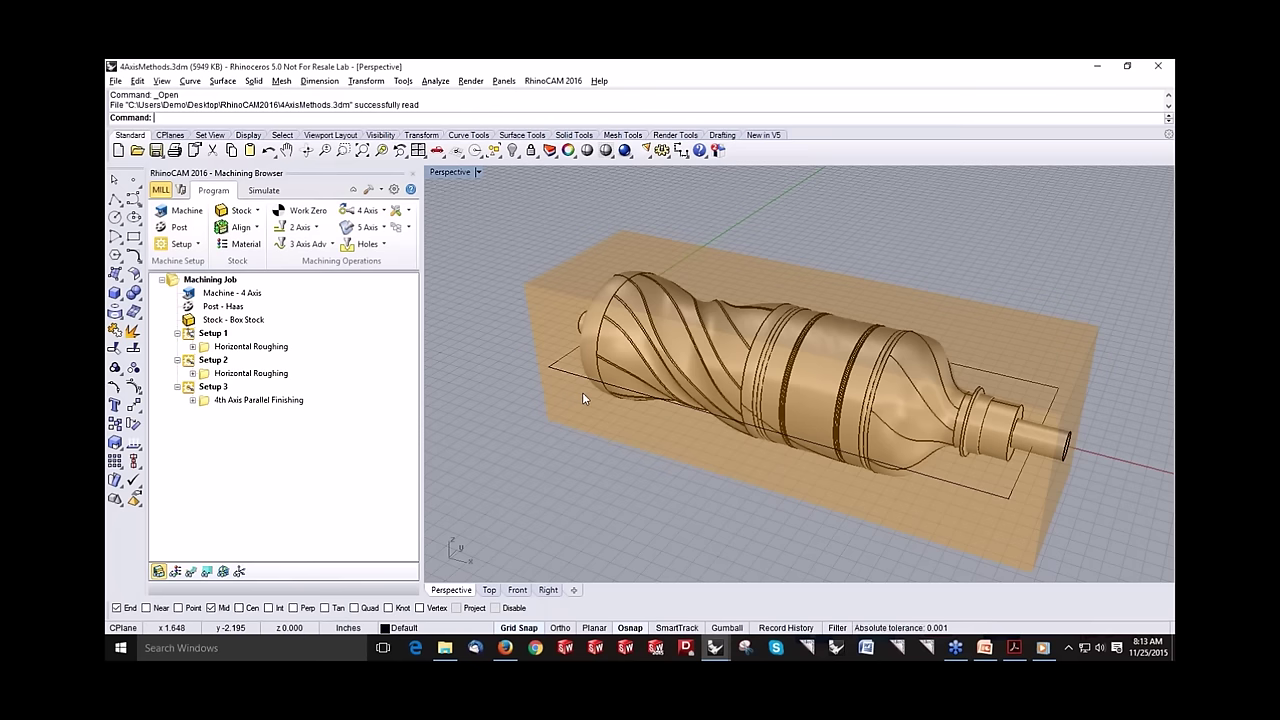
Step: Display the Horizontal Roughing toolpath under Setup 1 and inspect it around the bottle model
right_drag(604, 379, 672, 370)
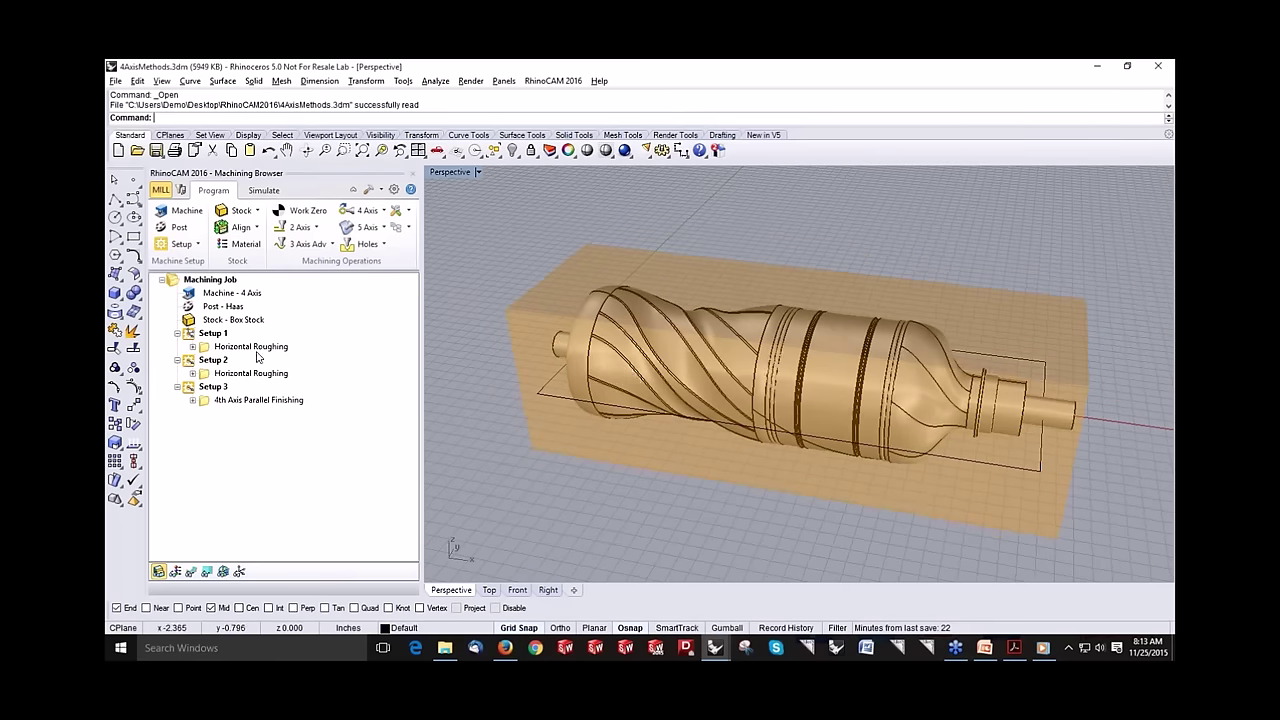
click(256, 348)
click(190, 571)
right_drag(1074, 407, 1020, 390)
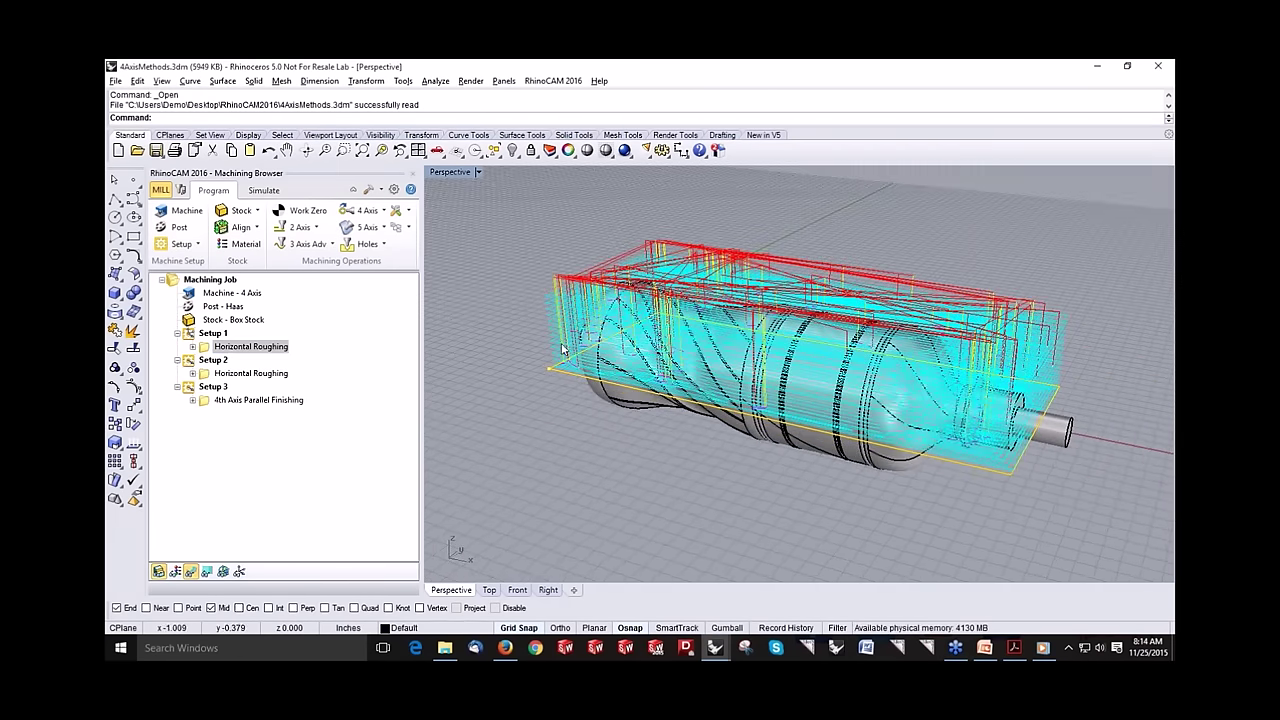
right_drag(610, 370, 630, 375)
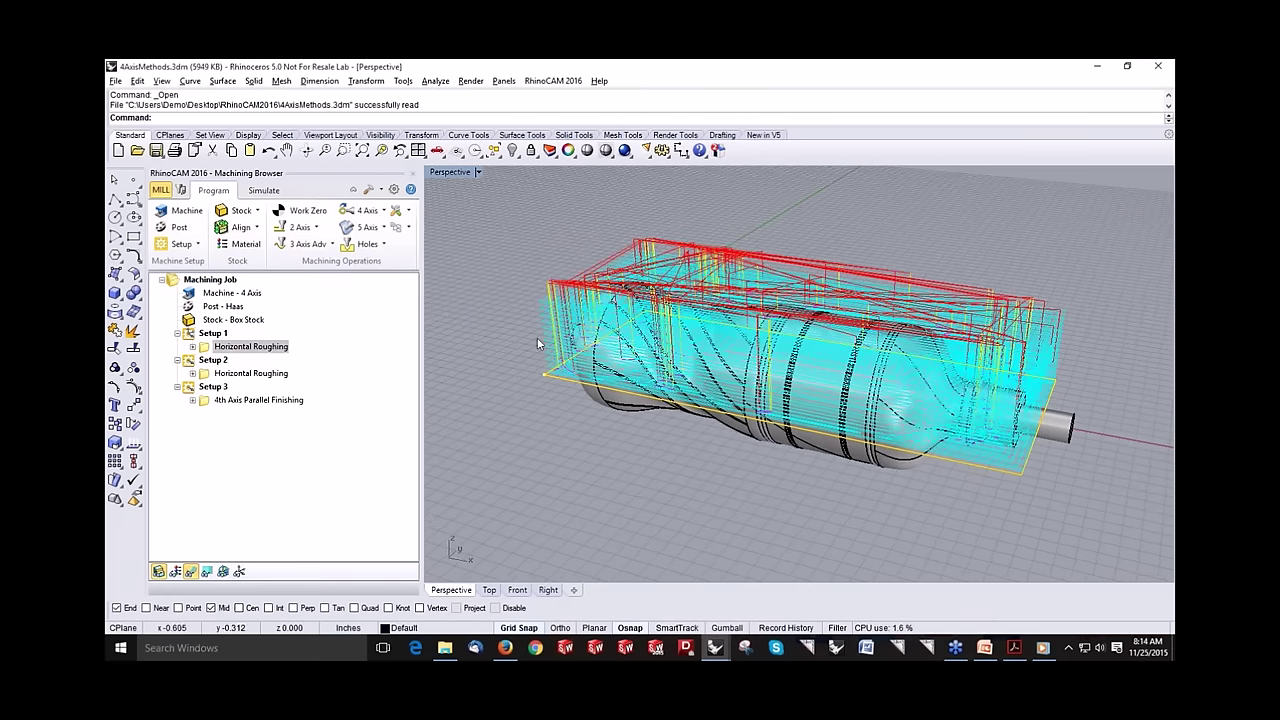
Step: Review the table rotation settings of Setup 2, cancel without changing them, and inspect that setup's Horizontal Roughing toolpath from both sides
click(206, 334)
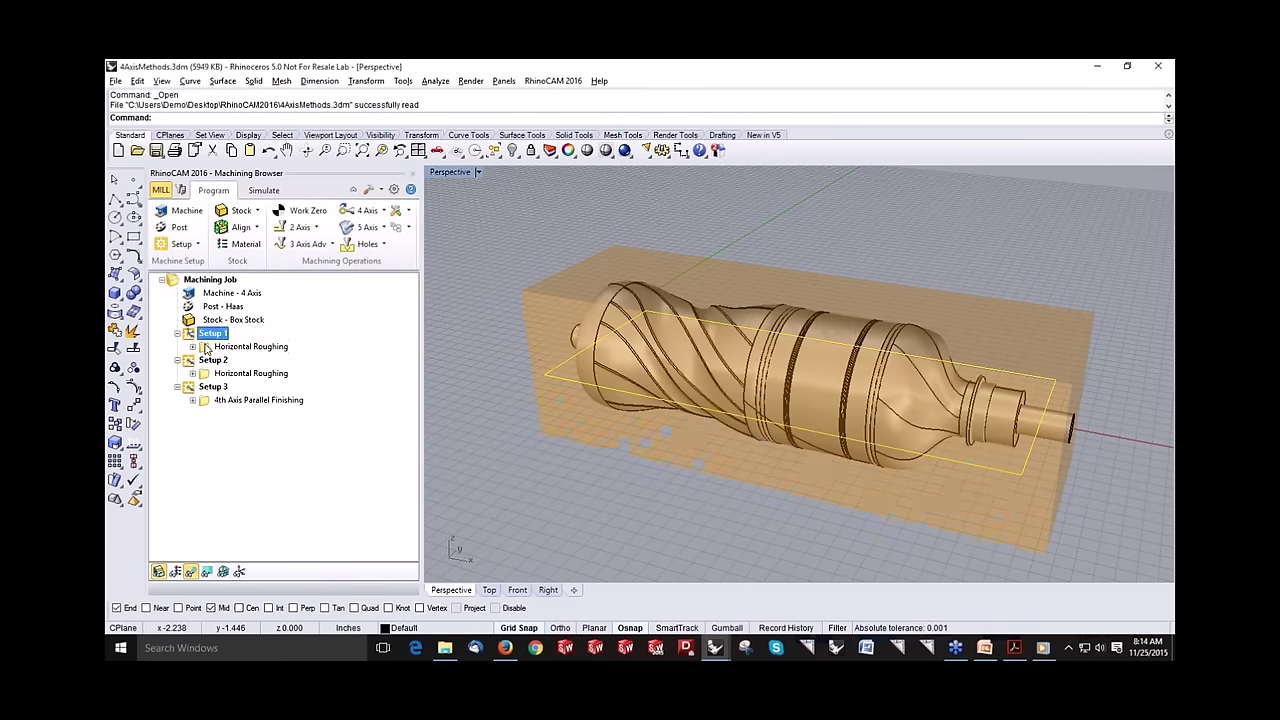
click(207, 348)
double_click(206, 360)
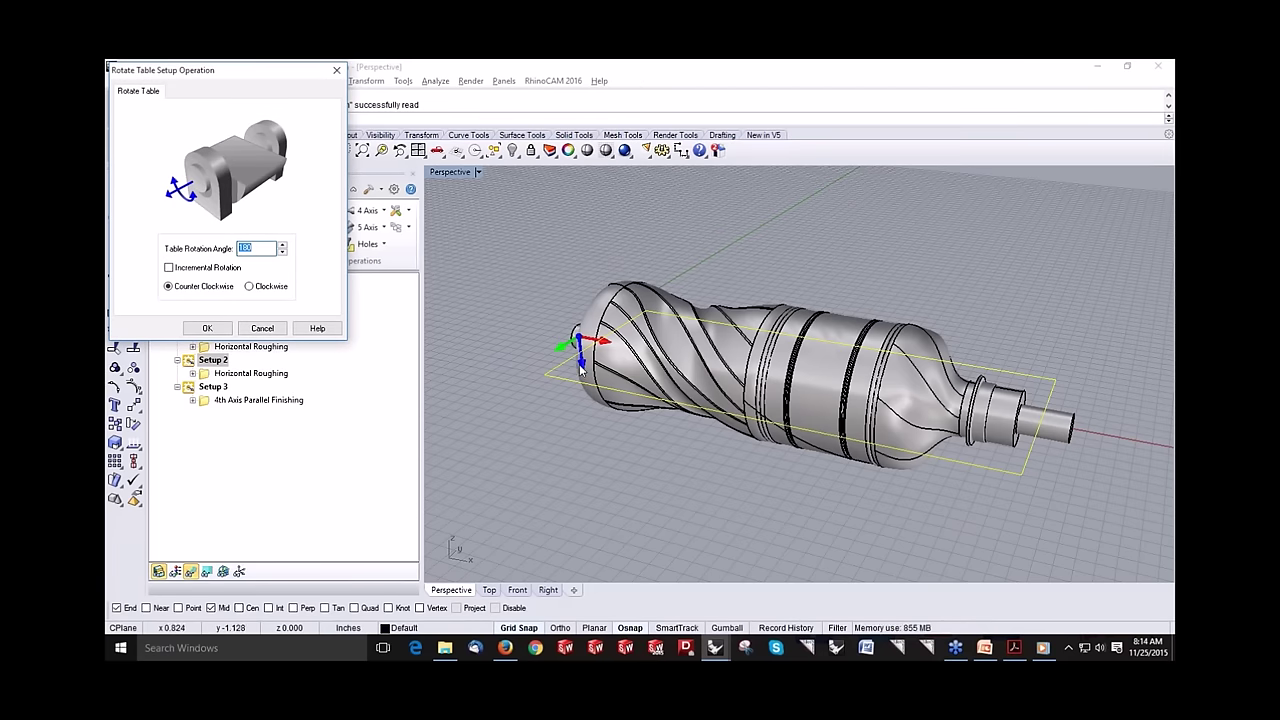
click(258, 329)
click(250, 373)
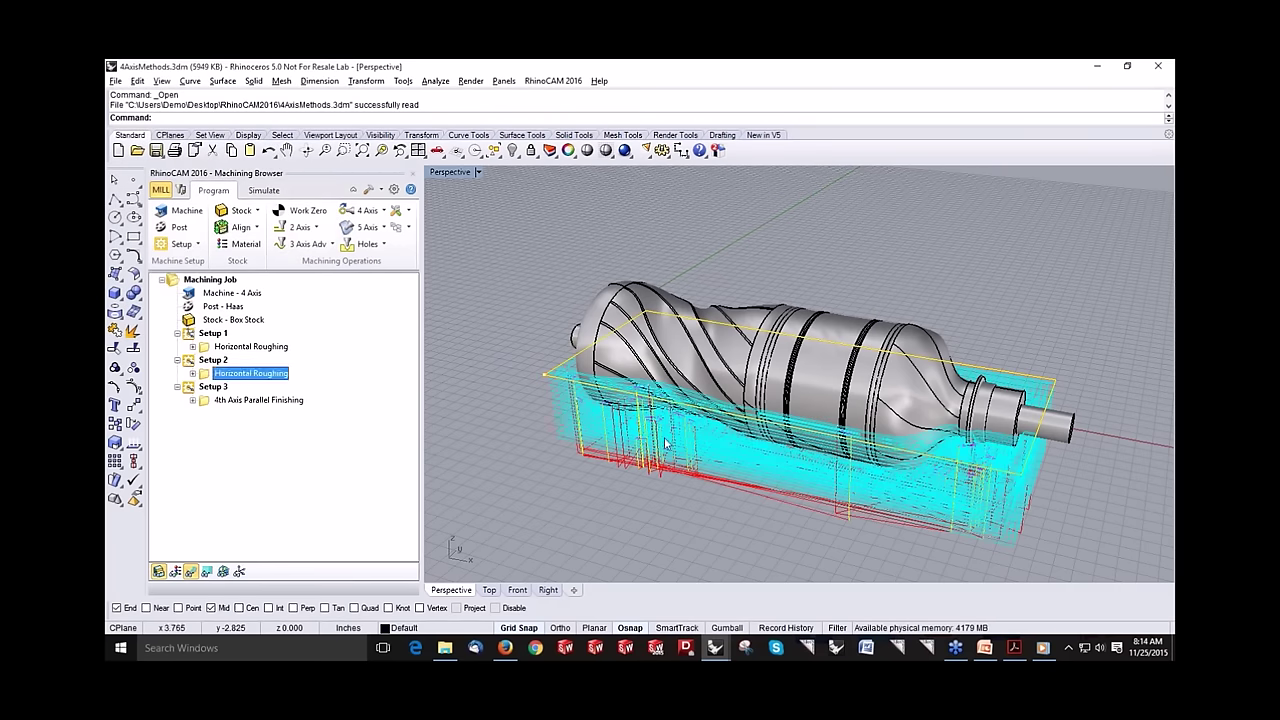
right_drag(657, 489, 728, 208)
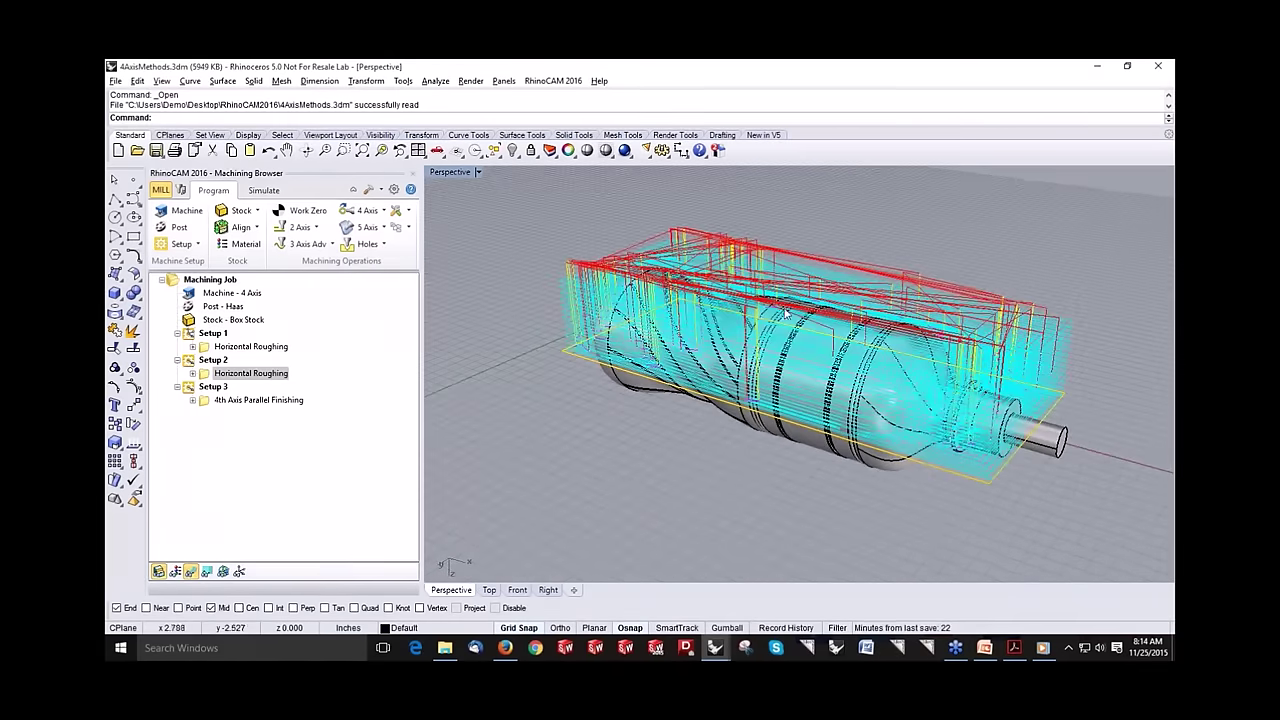
right_drag(729, 272, 702, 550)
Step: Inspect the 4th Axis Parallel Finishing toolpath under Setup 3 and browse the available 4 Axis machining methods
click(258, 400)
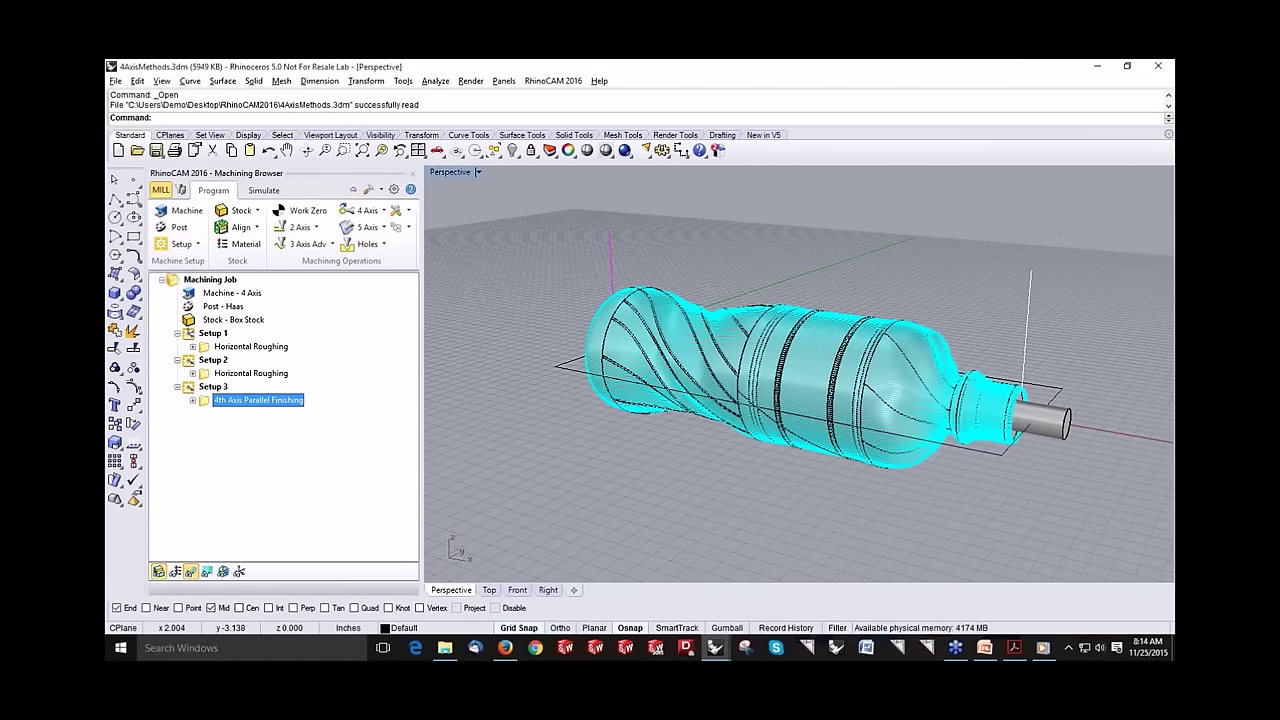
right_drag(740, 410, 796, 414)
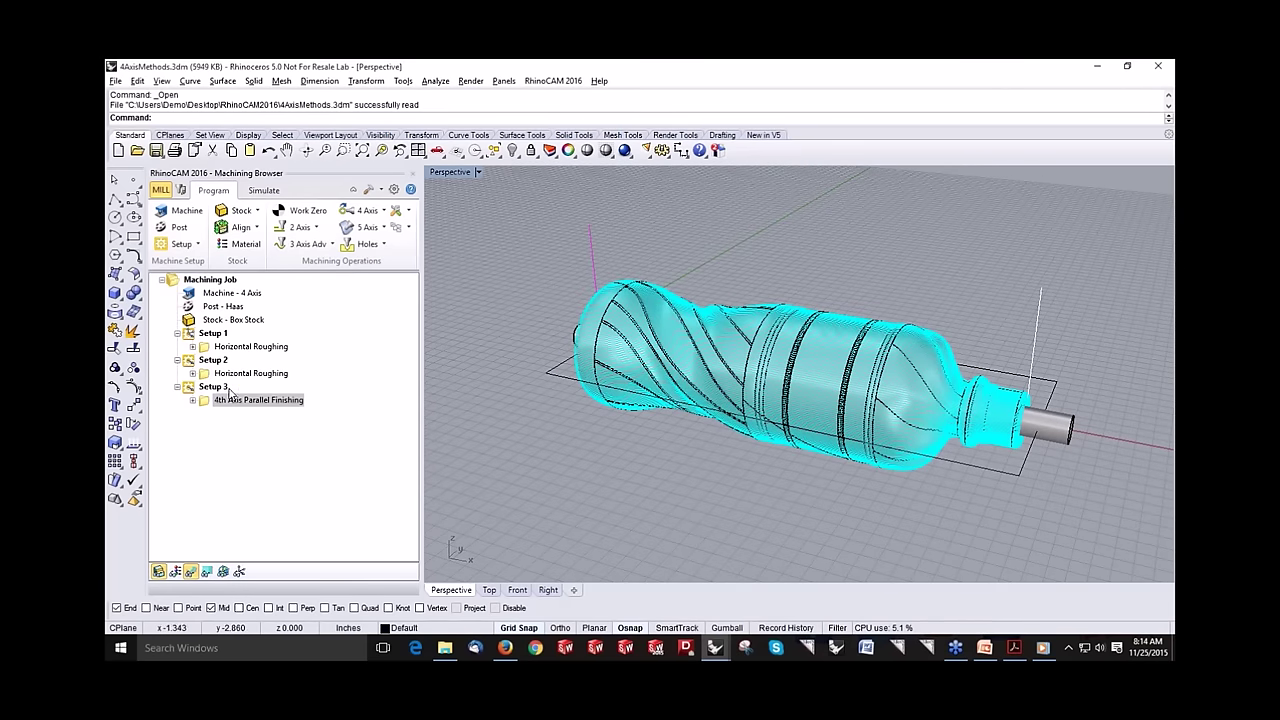
click(385, 212)
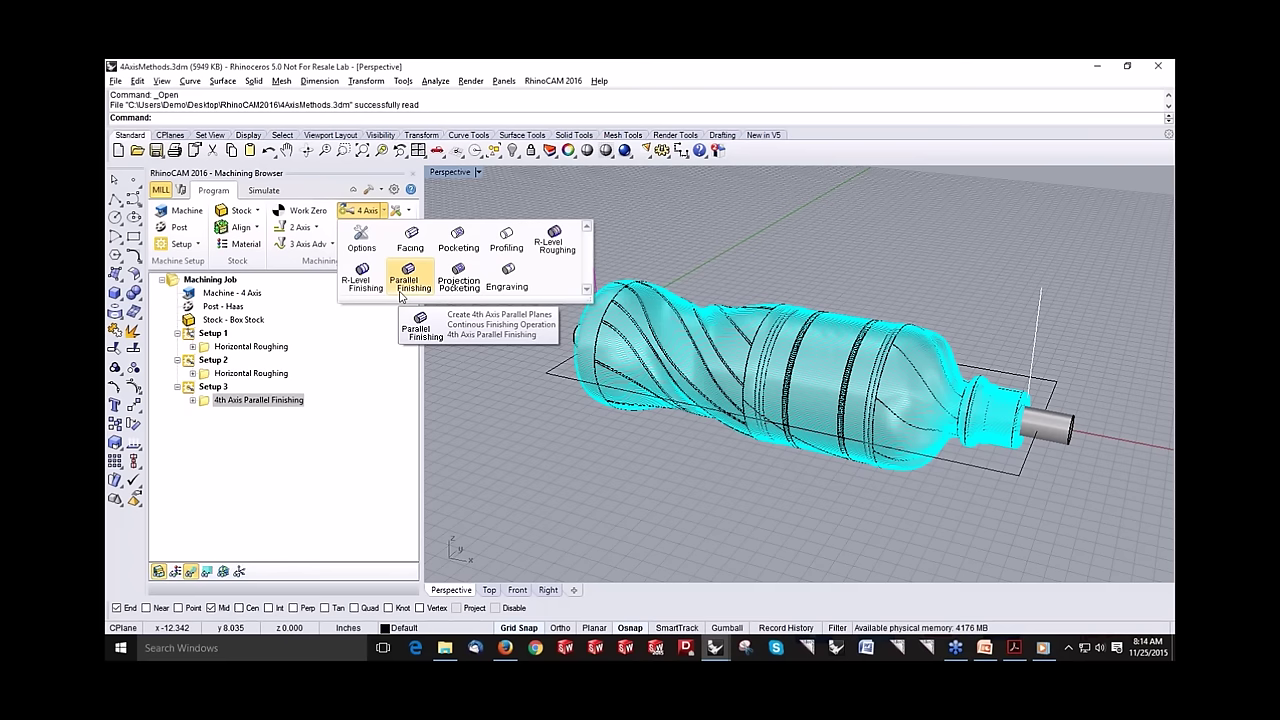
Step: Simulate the Horizontal Roughing operation of Setup 1 through to its end and hide the toolpath
click(270, 191)
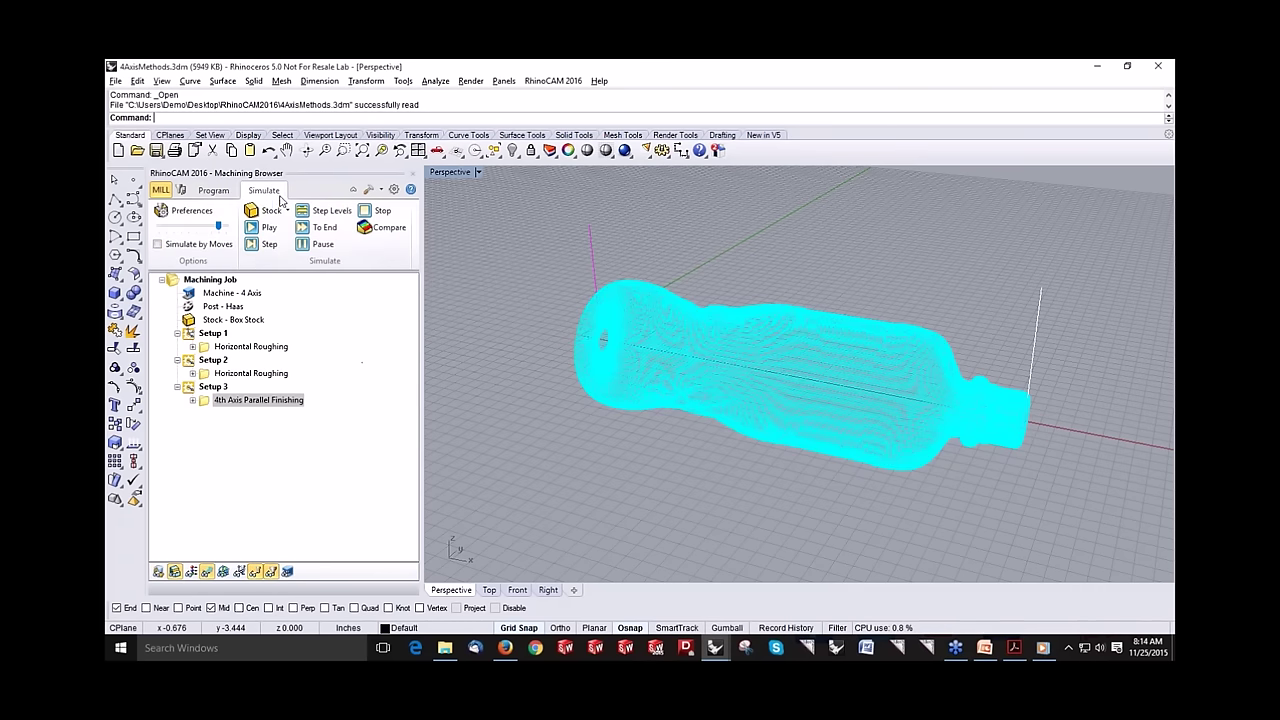
click(258, 347)
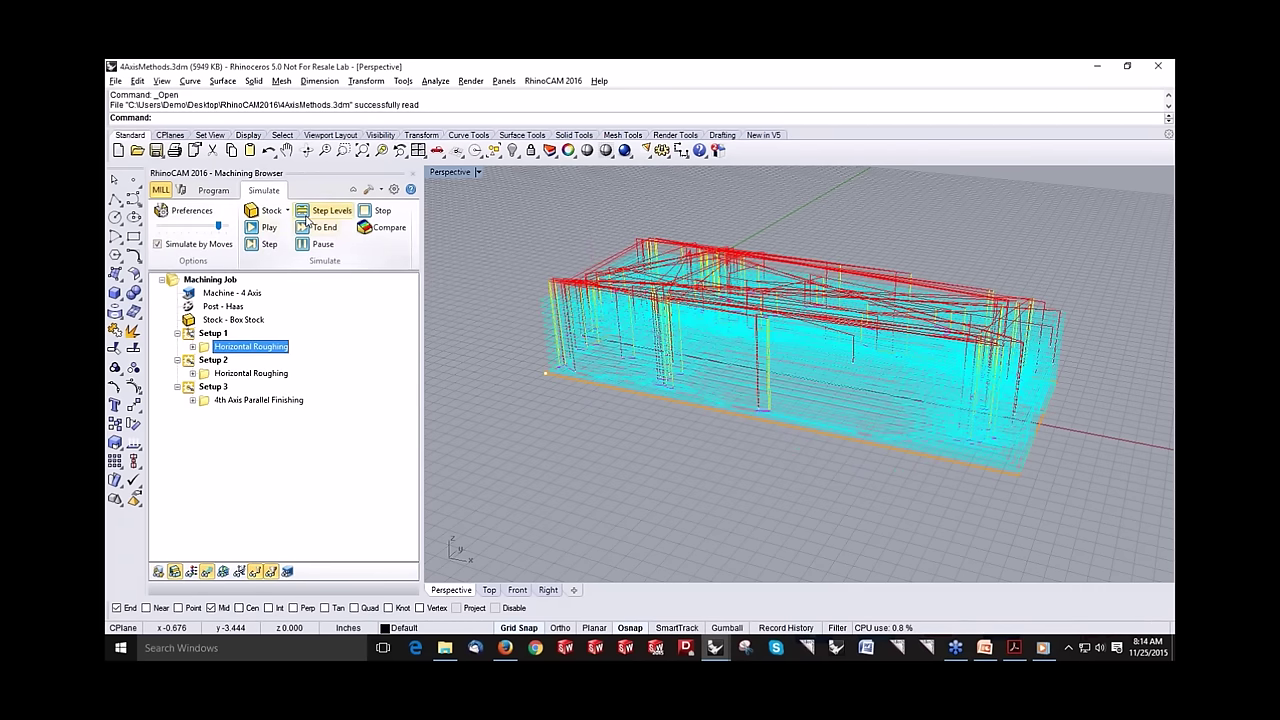
click(324, 228)
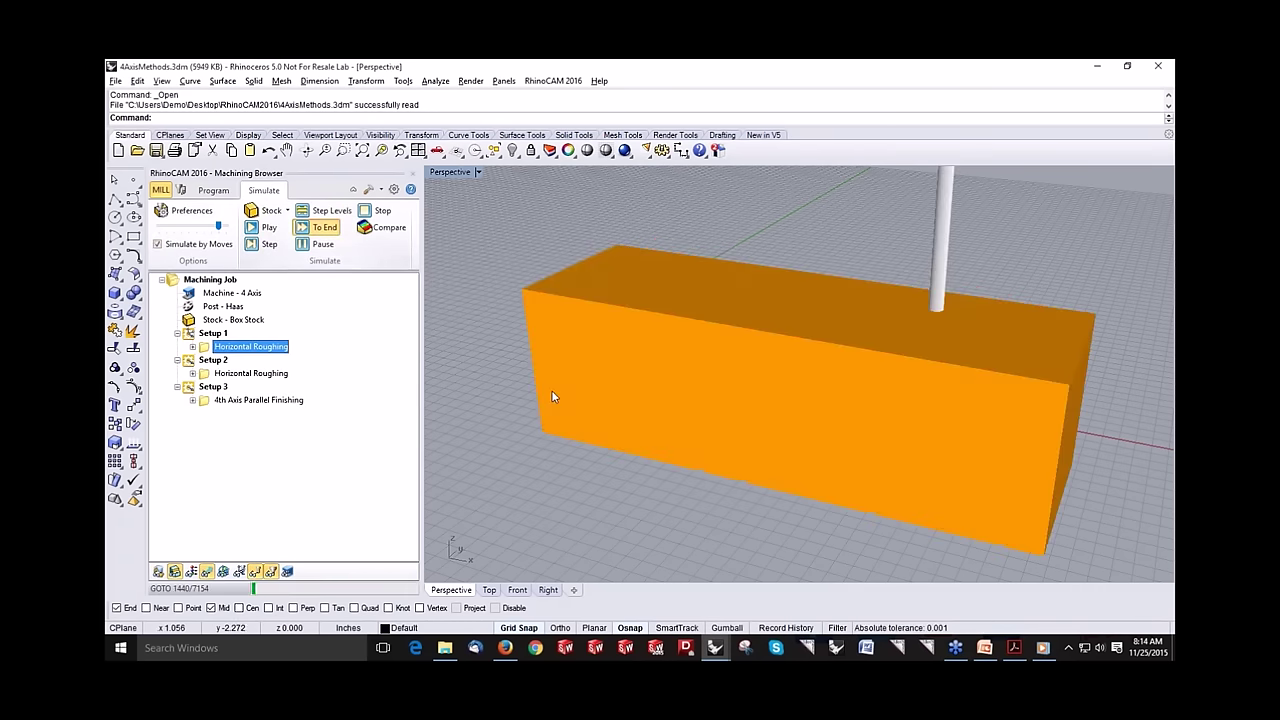
click(206, 572)
mouse_move(655, 435)
right_down()
mouse_move(681, 429)
mouse_move(654, 420)
mouse_move(662, 412)
right_up()
Step: Simulate the Horizontal Roughing operation of Setup 2 through to its end and examine the roughed bottle
click(218, 373)
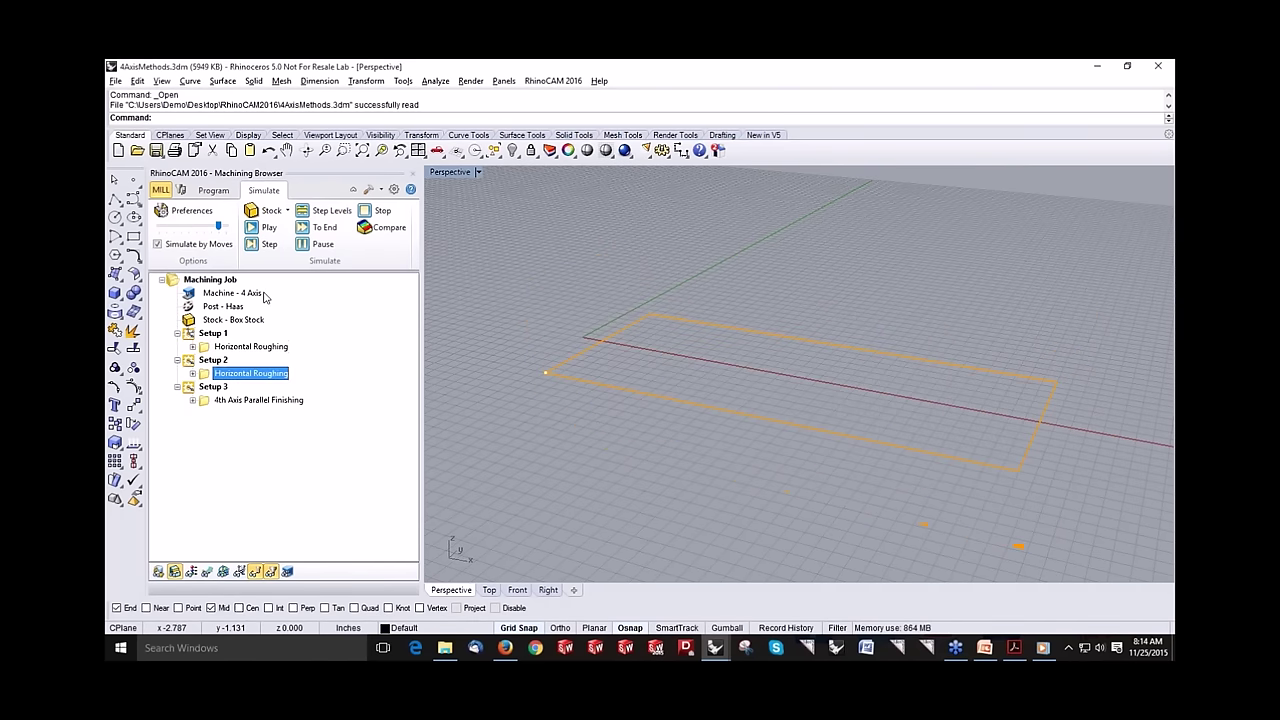
click(312, 227)
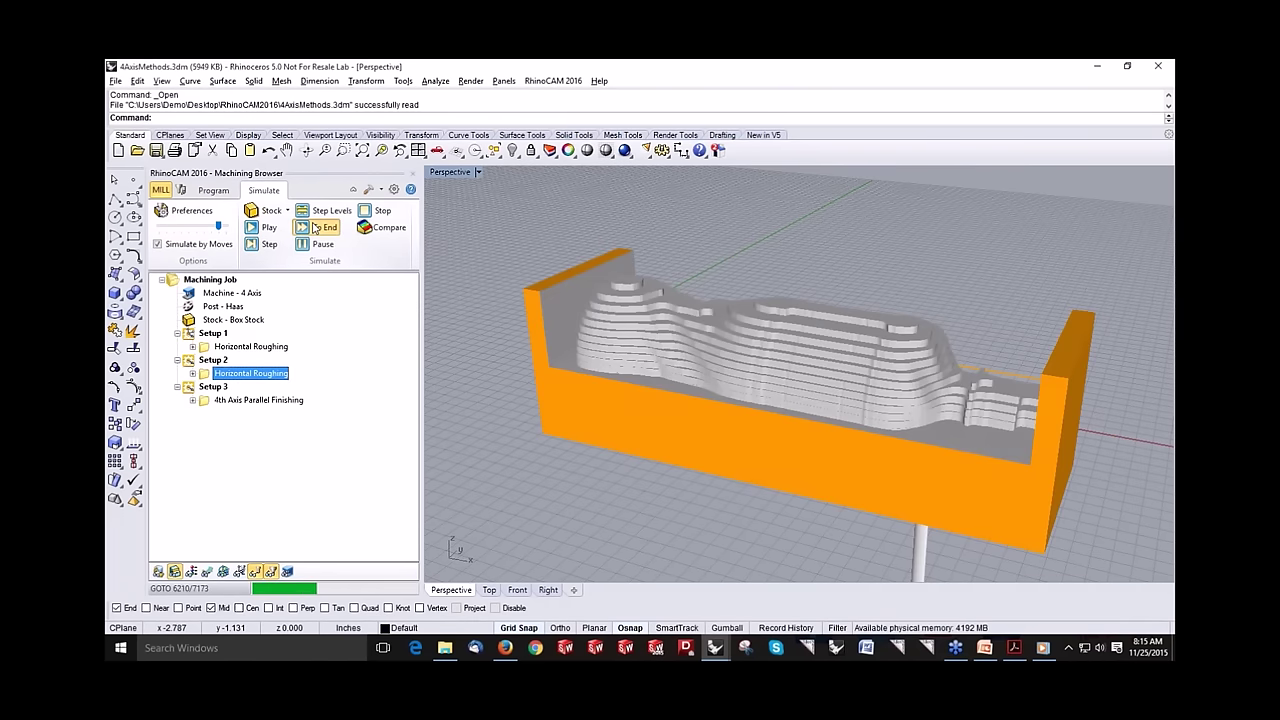
mouse_move(694, 415)
right_down()
mouse_move(765, 305)
mouse_move(700, 397)
right_up()
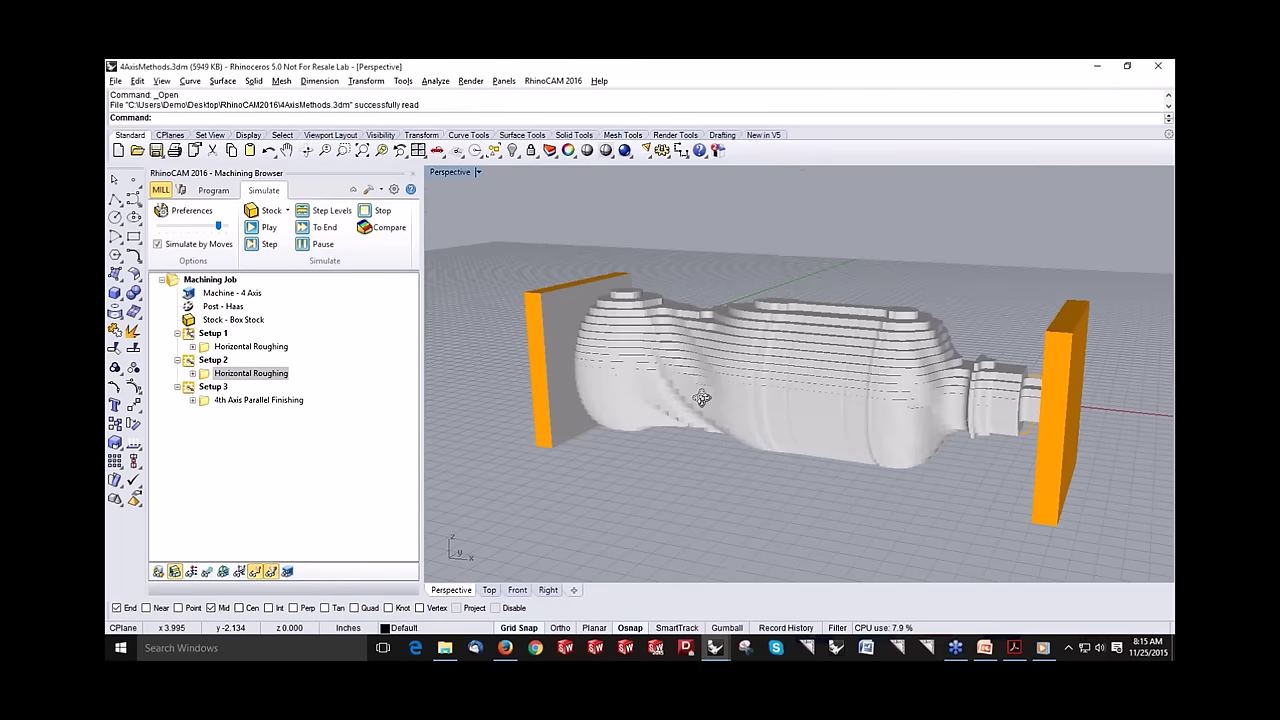
Step: Play the 4th Axis Parallel Finishing simulation, pause it partway, inspect the cut closely, and return to the machining program
click(296, 402)
click(268, 230)
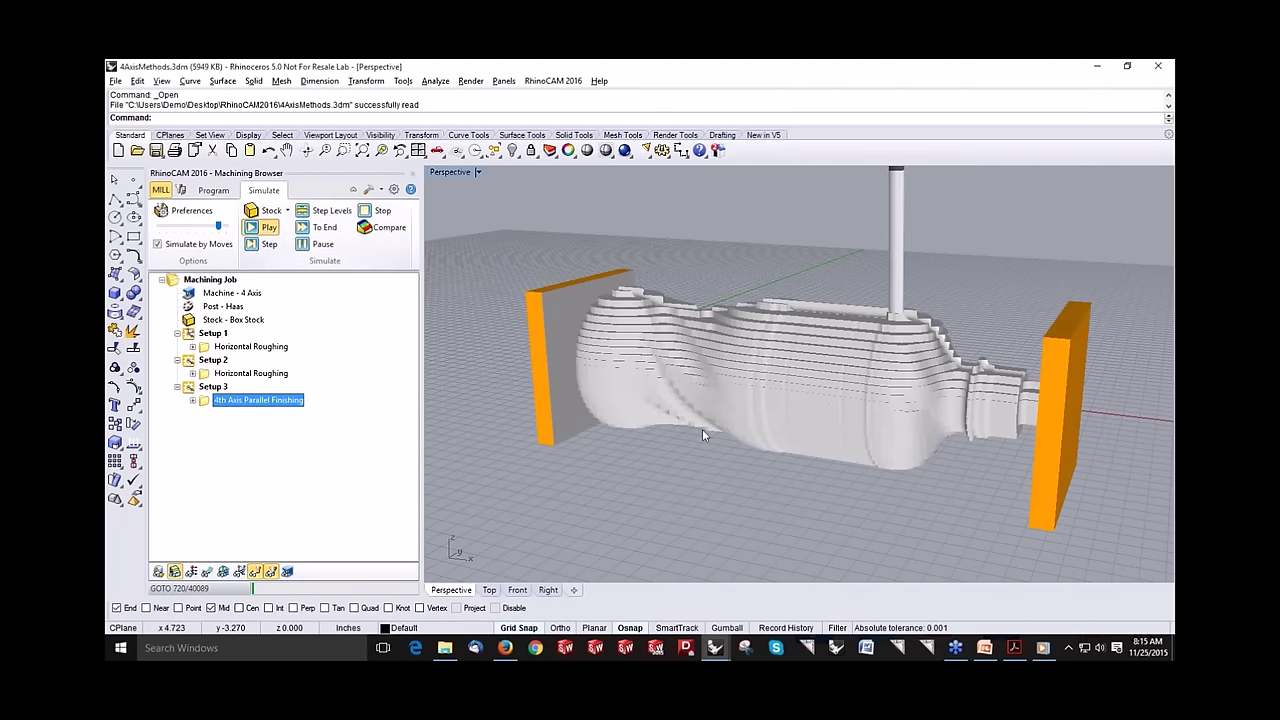
right_drag(729, 467, 674, 453)
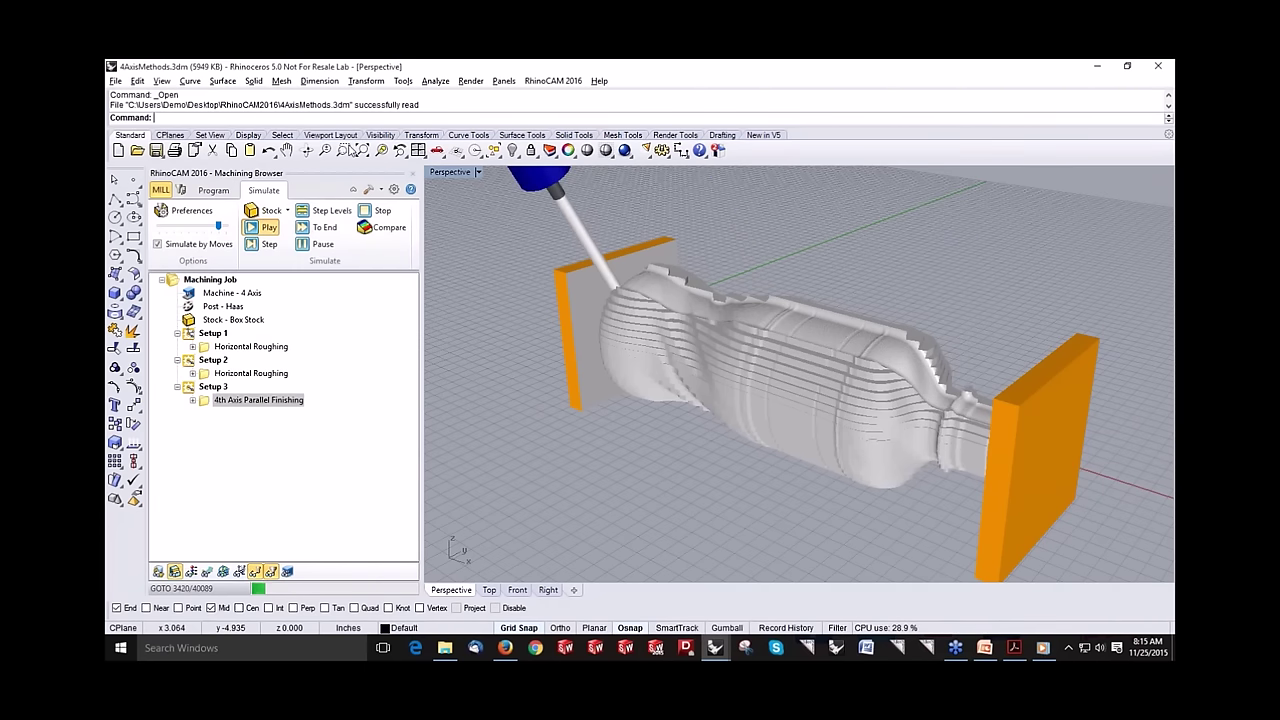
click(314, 246)
right_drag(700, 360, 790, 386)
scroll(850, 358, up, 3)
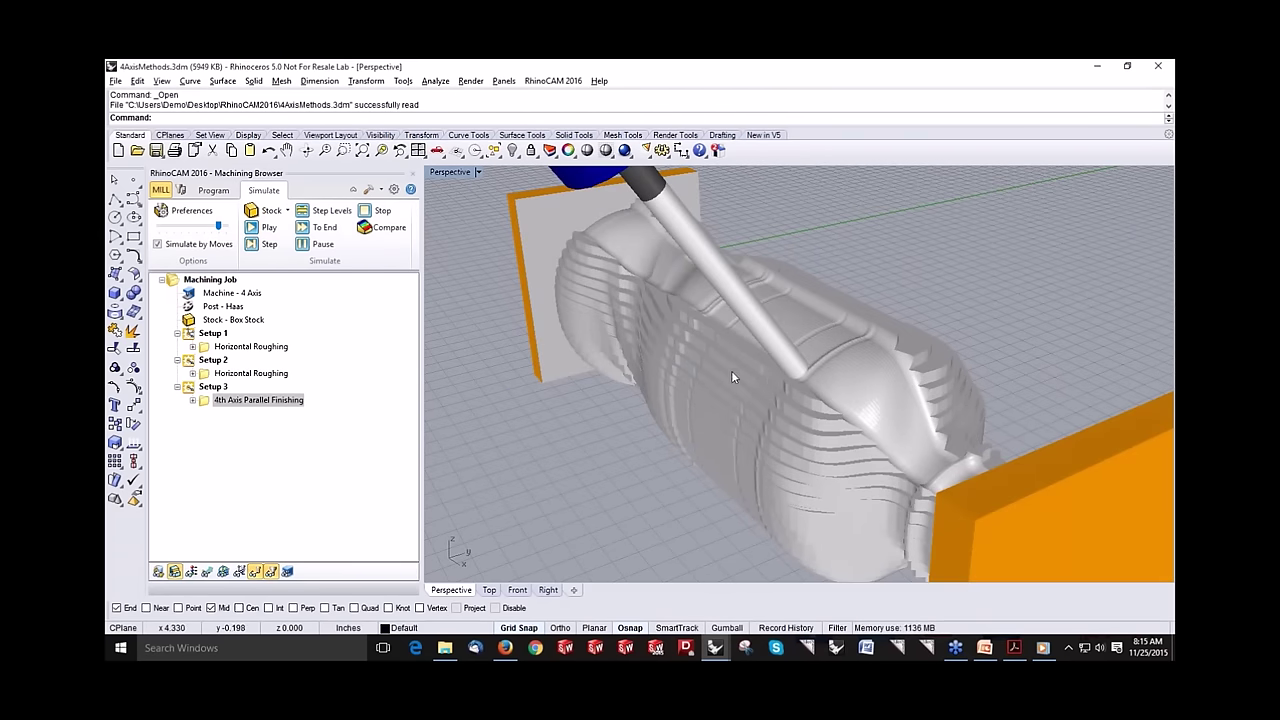
right_drag(730, 382, 637, 472)
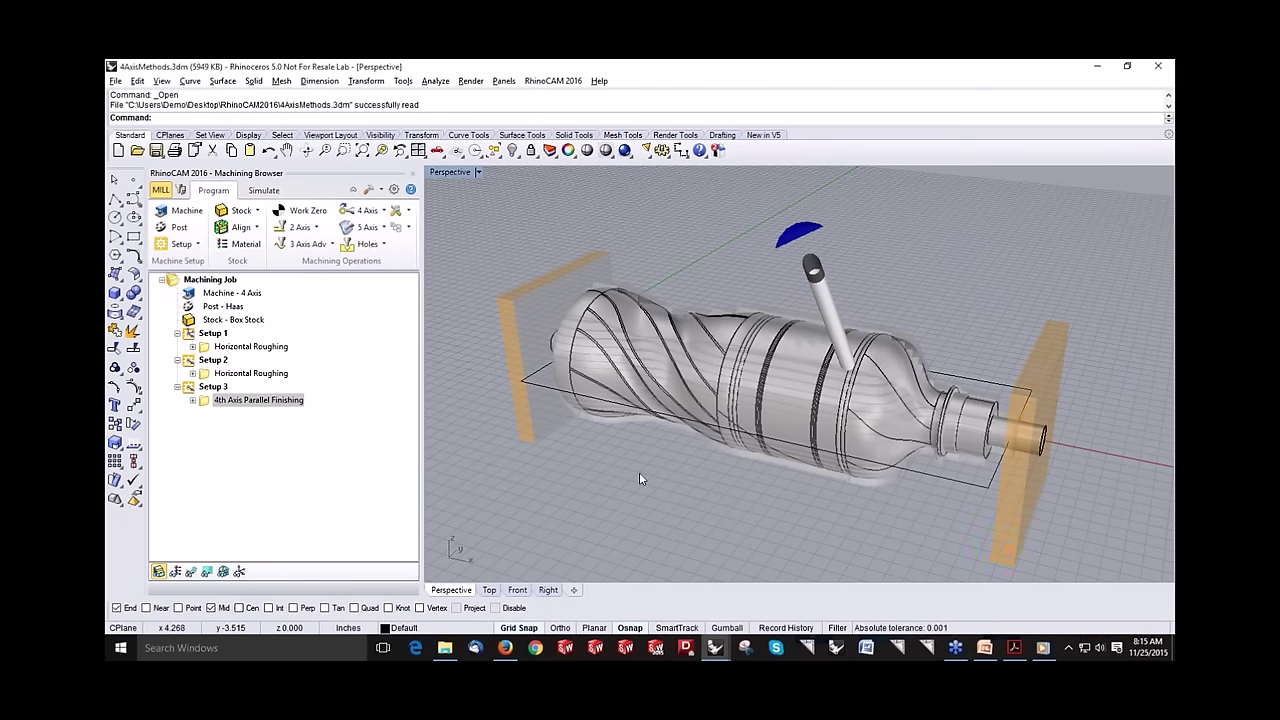
Step: Open the sample file 5AxisMethods.3dm from the RhinoCAM2016 folder
right_drag(651, 467, 628, 456)
click(137, 151)
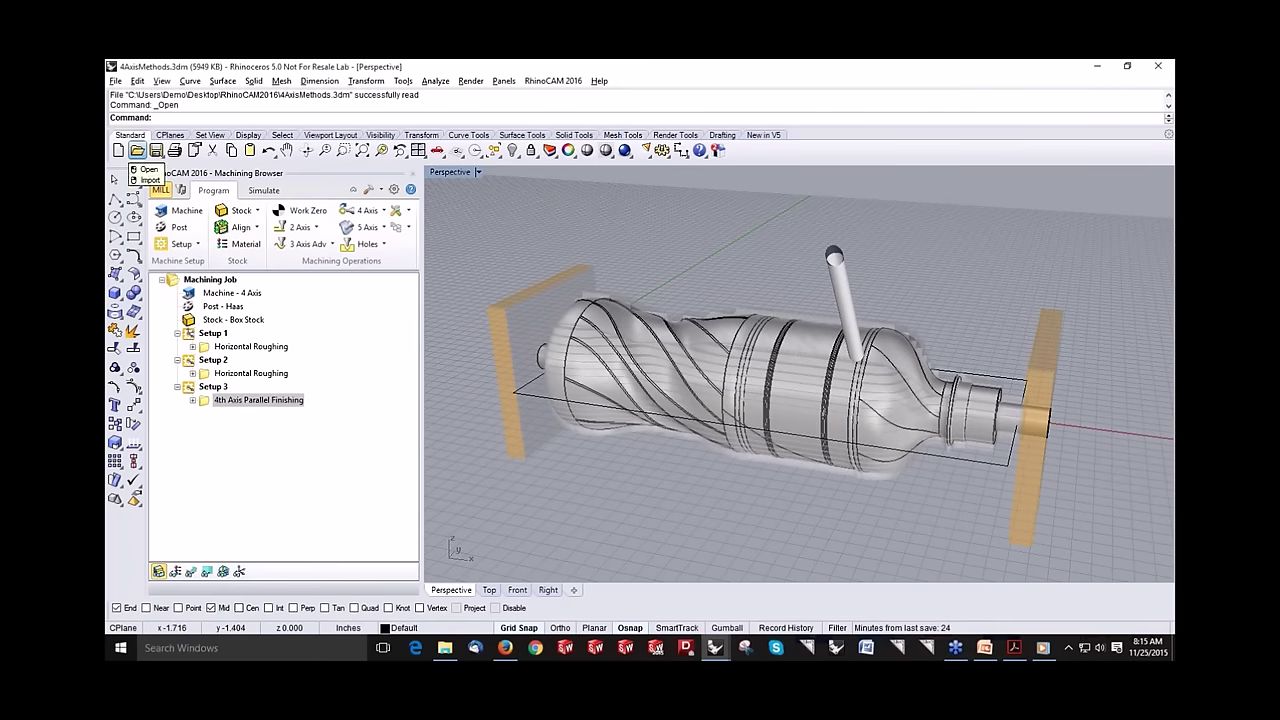
scroll(453, 326, down, 3)
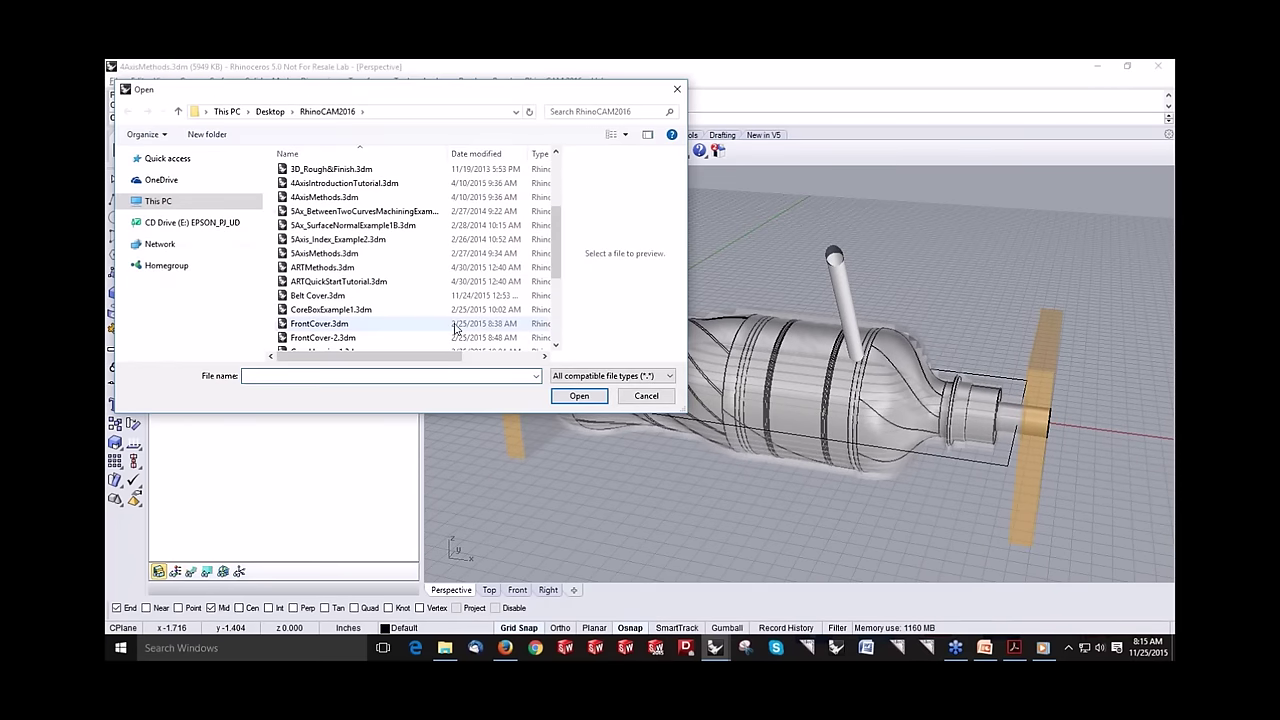
click(430, 253)
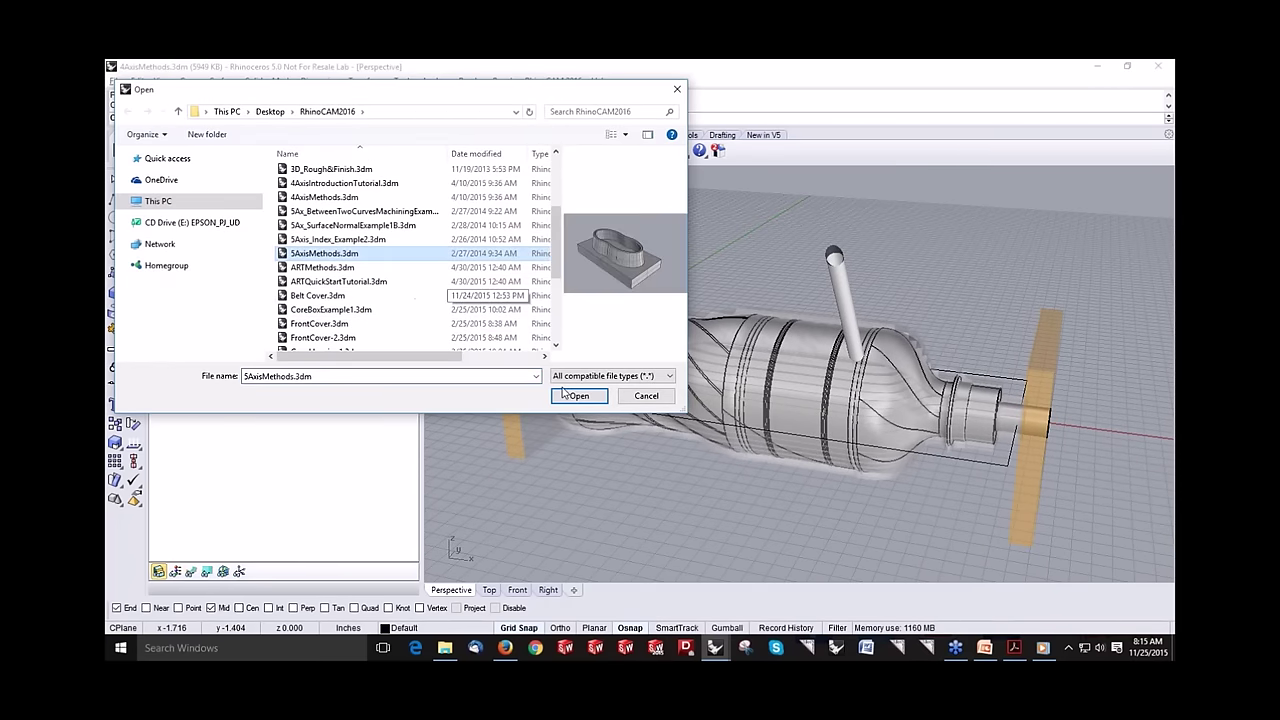
click(593, 395)
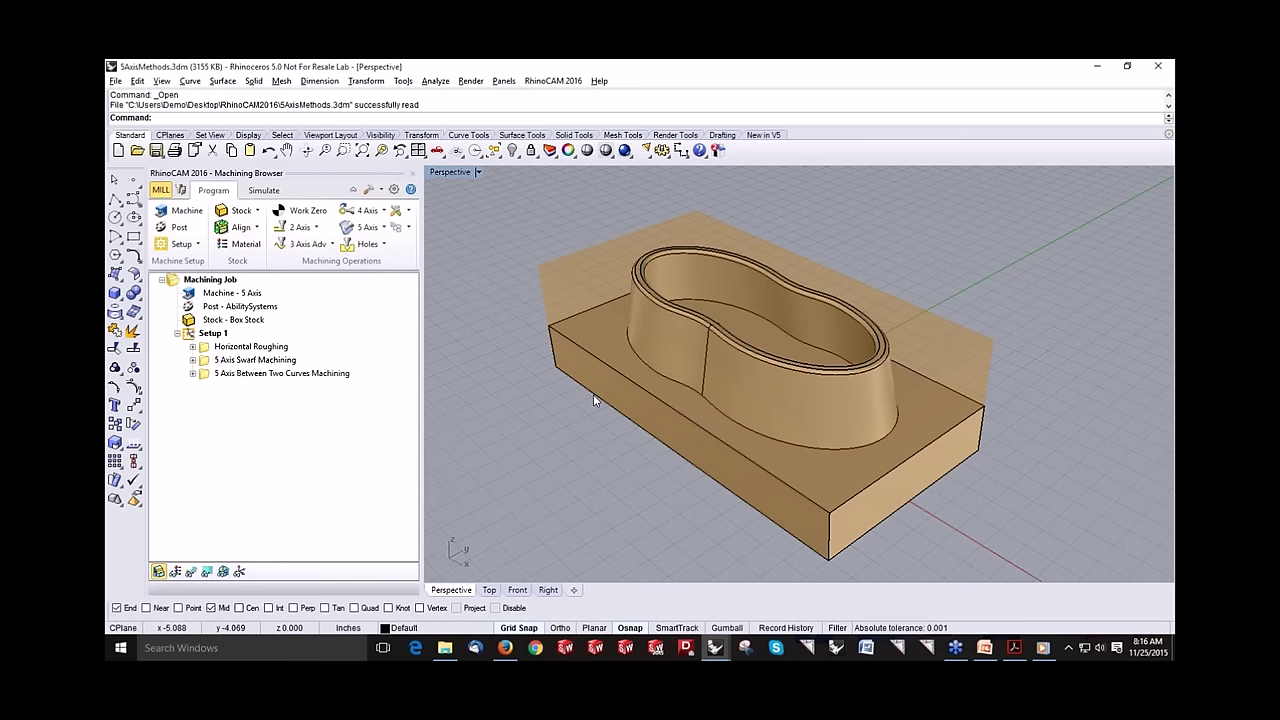
Step: Examine the tapered-wall part within its box stock and display the Horizontal Roughing toolpath of Setup 1
mouse_move(593, 394)
right_down()
mouse_move(634, 363)
mouse_move(606, 383)
right_up()
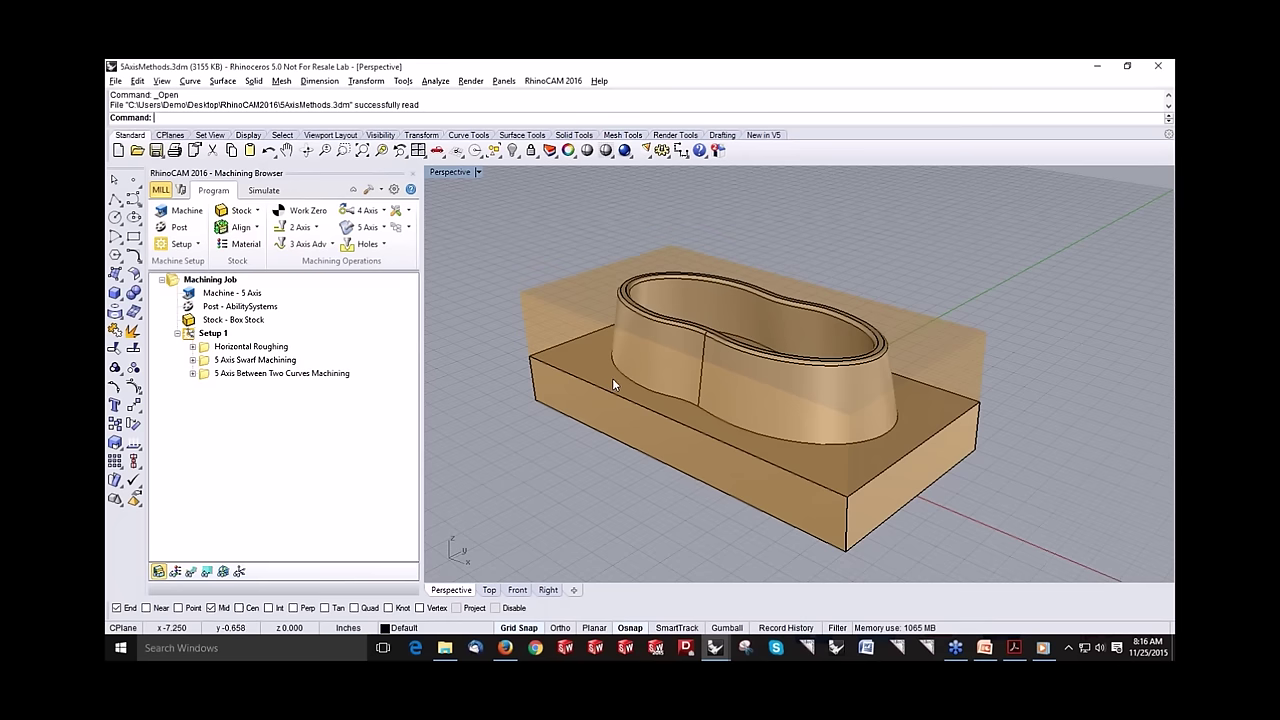
right_drag(621, 380, 643, 382)
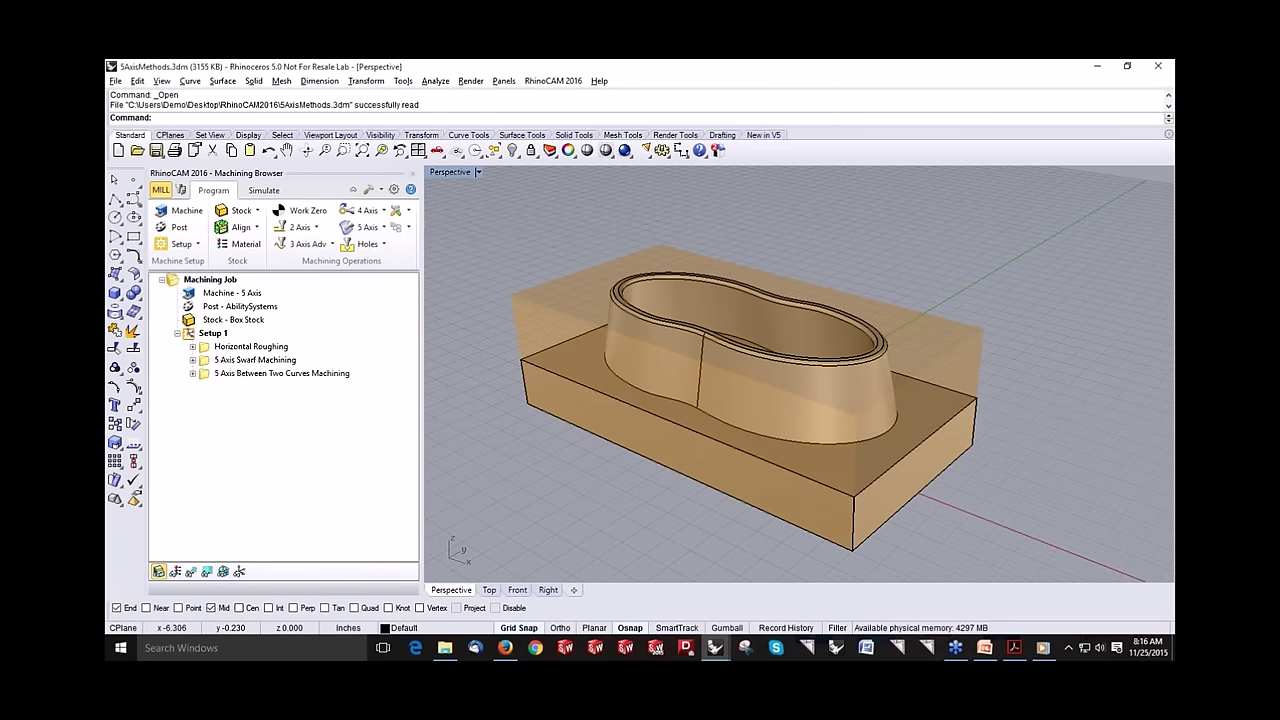
right_drag(744, 339, 740, 336)
right_drag(917, 366, 800, 283)
scroll(800, 275, up, 5)
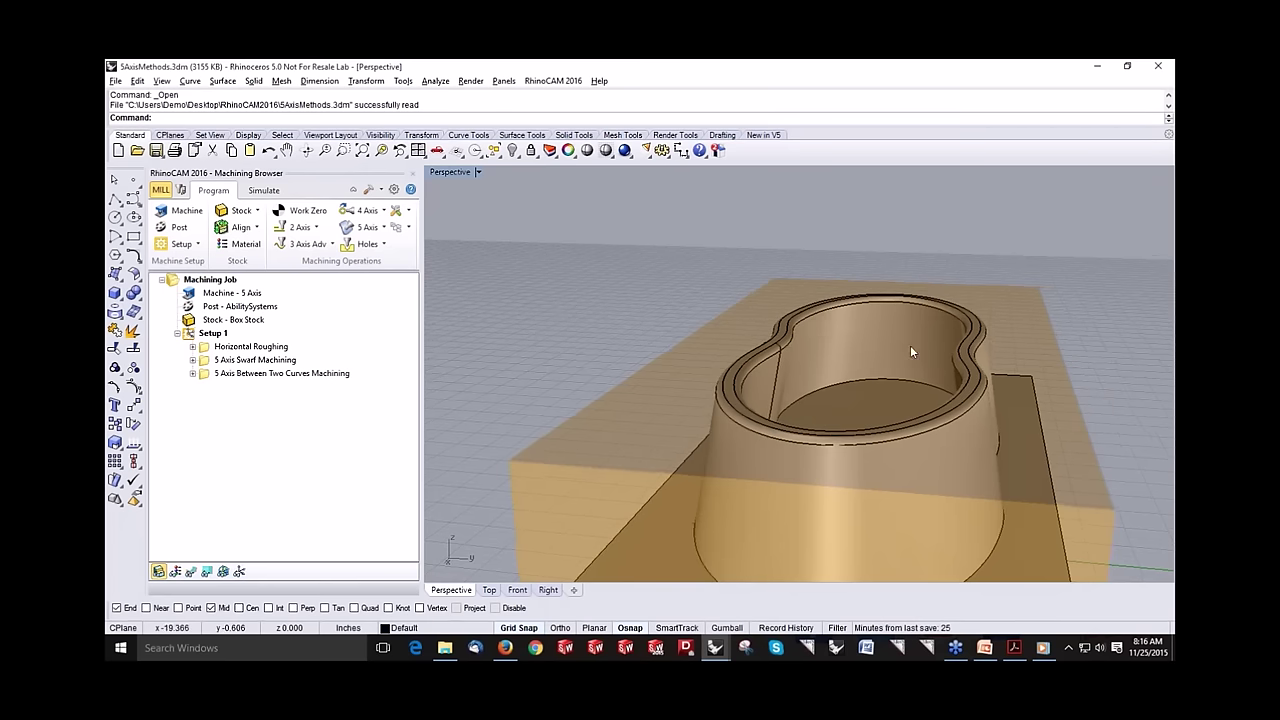
right_drag(800, 275, 606, 346)
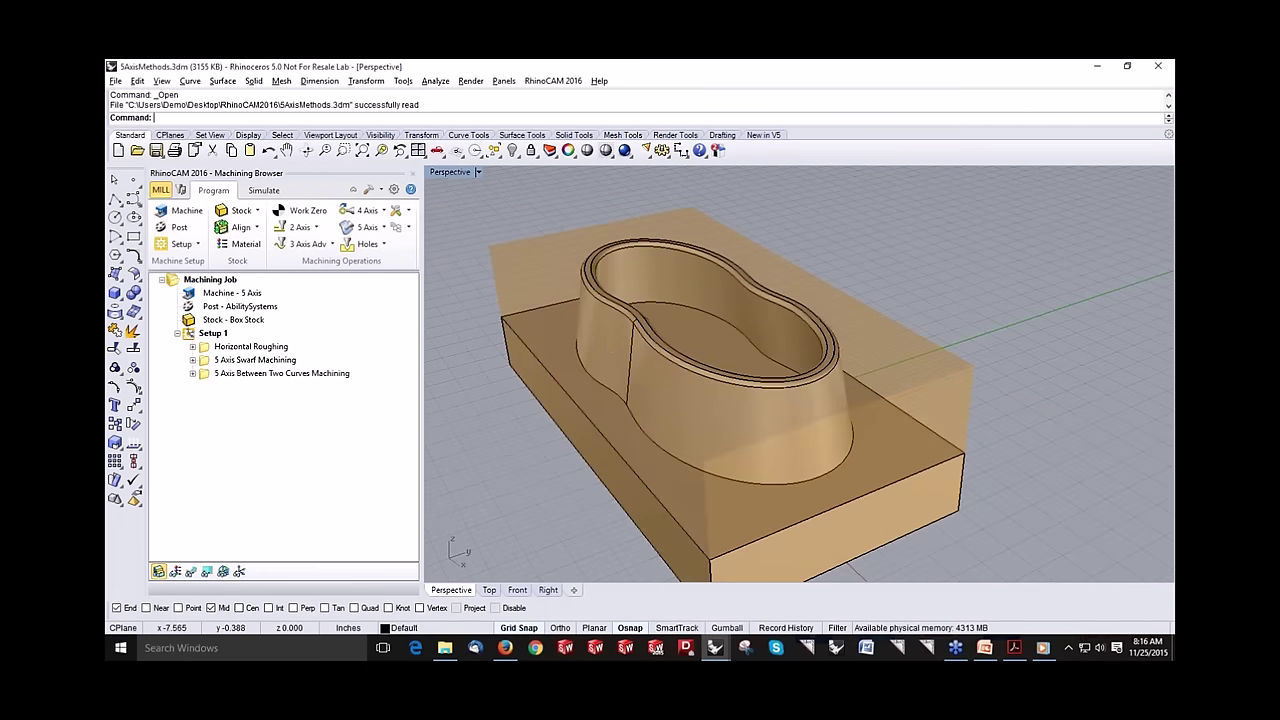
click(250, 347)
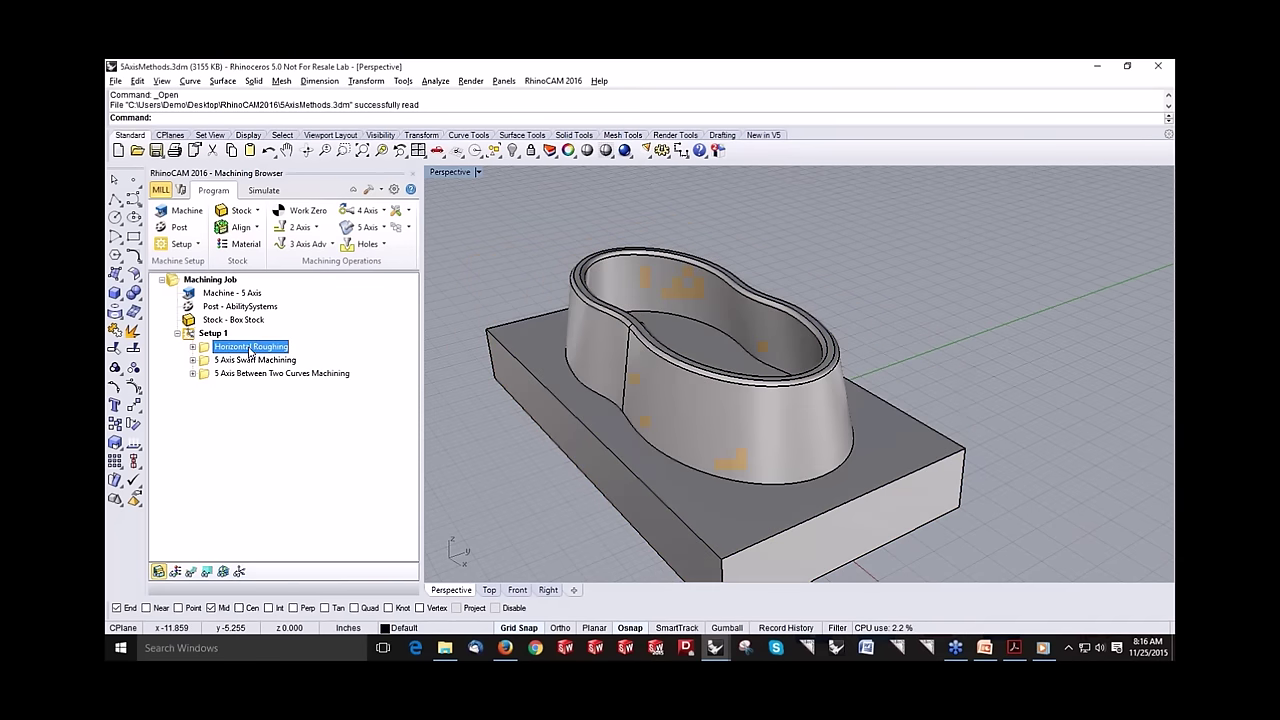
click(191, 572)
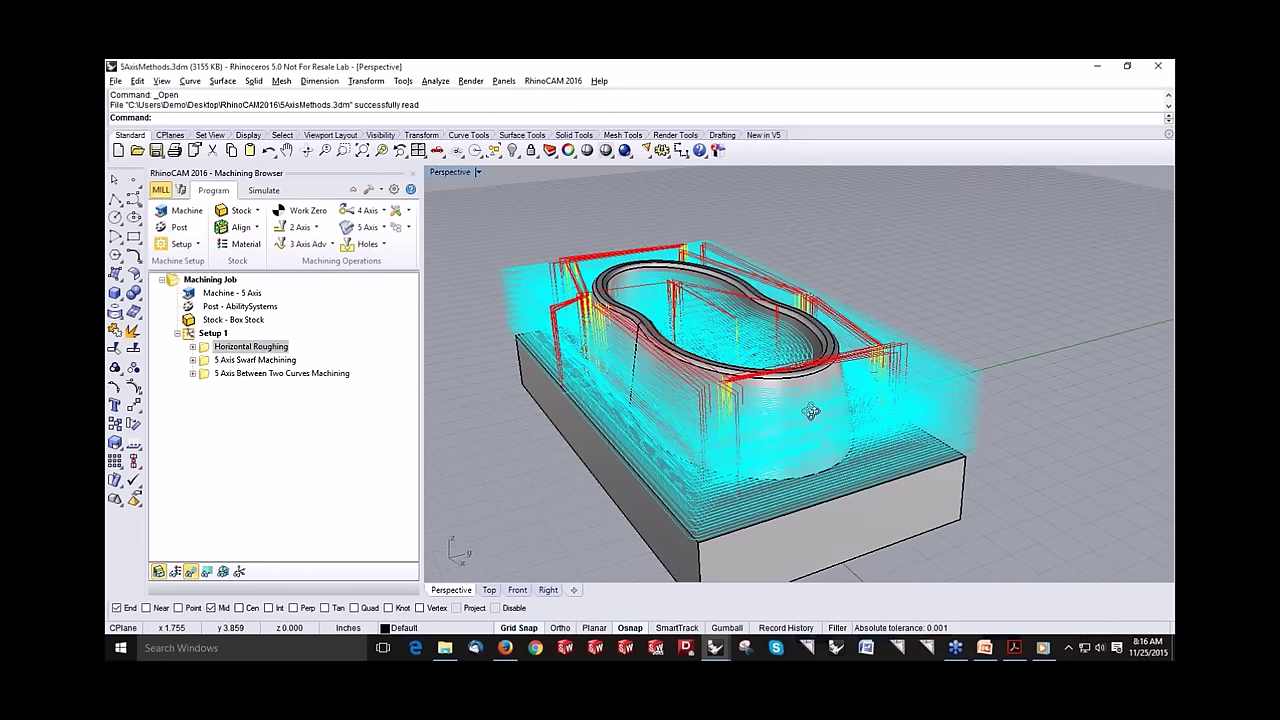
Step: Simulate the Horizontal Roughing operation to its end with the toolpath hidden, inspect the roughed walls, and return to the machining program
click(266, 192)
click(318, 227)
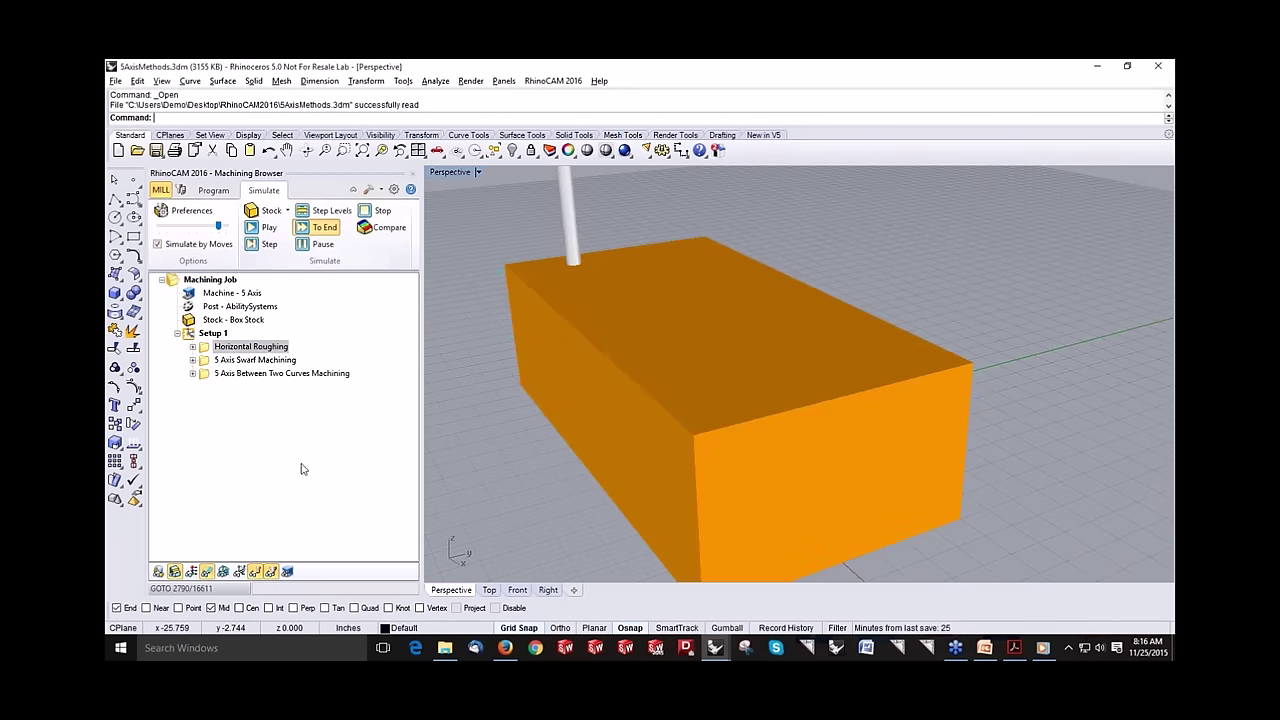
click(207, 572)
right_drag(643, 420, 590, 425)
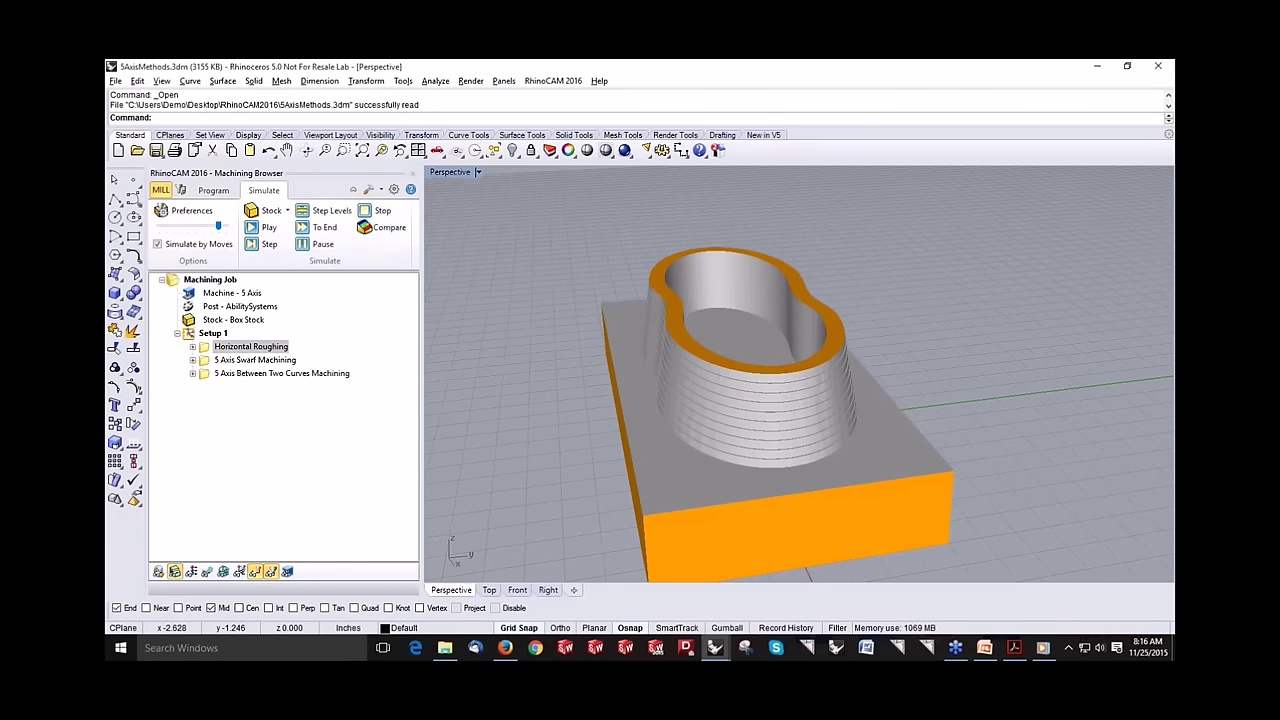
scroll(650, 420, up, 2)
click(210, 194)
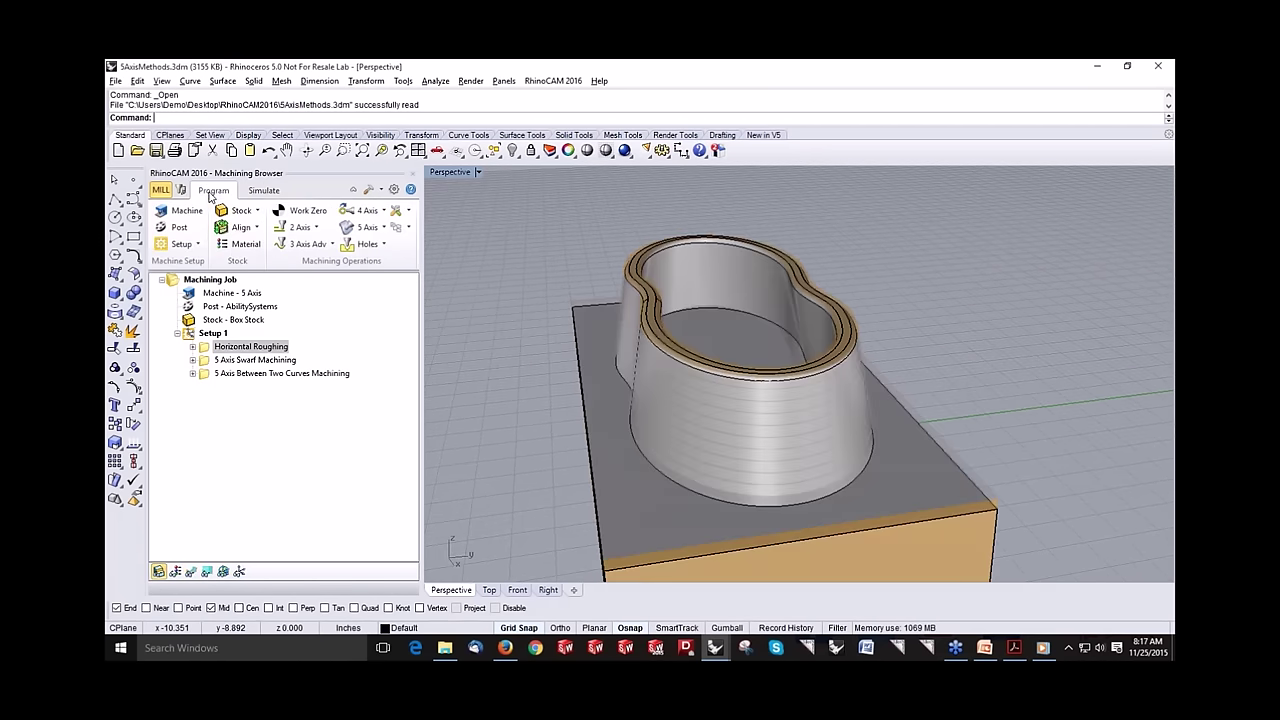
Step: Inspect the 5 Axis Swarf Machining toolpath on the inner wall and browse the available 5 Axis machining methods
click(232, 360)
click(191, 571)
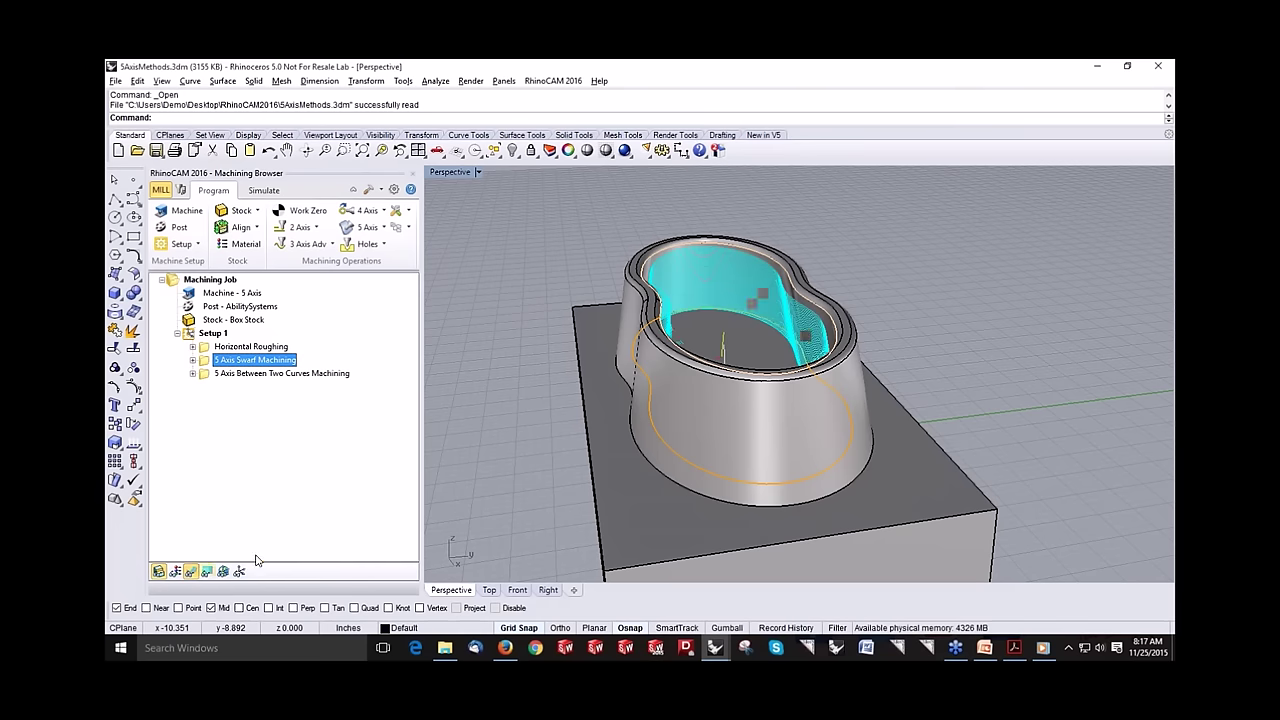
right_drag(648, 440, 798, 325)
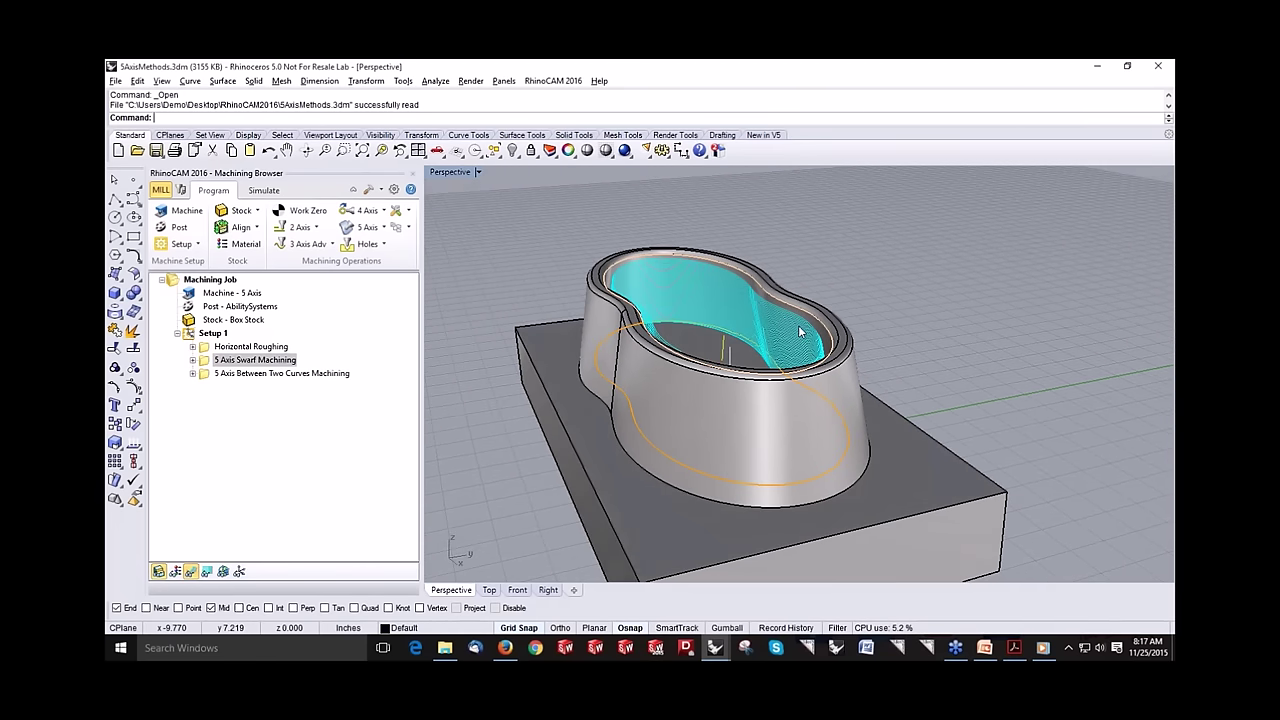
scroll(798, 325, up, 1)
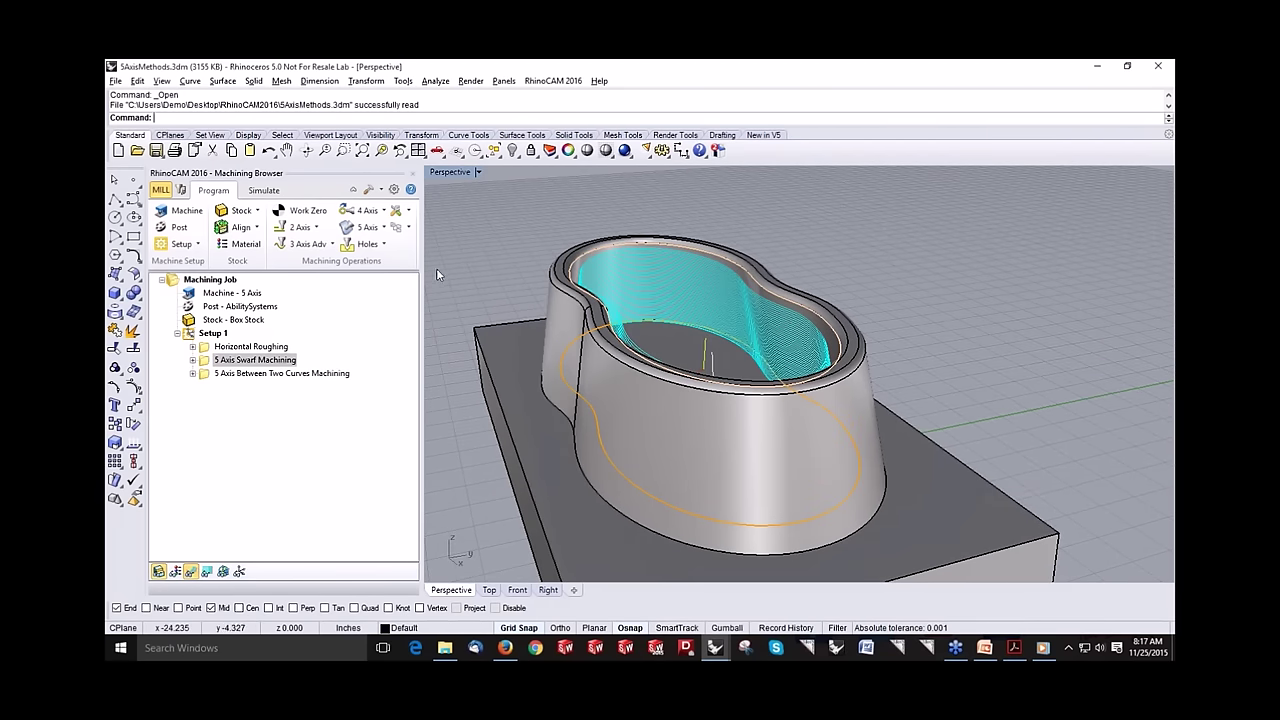
click(379, 229)
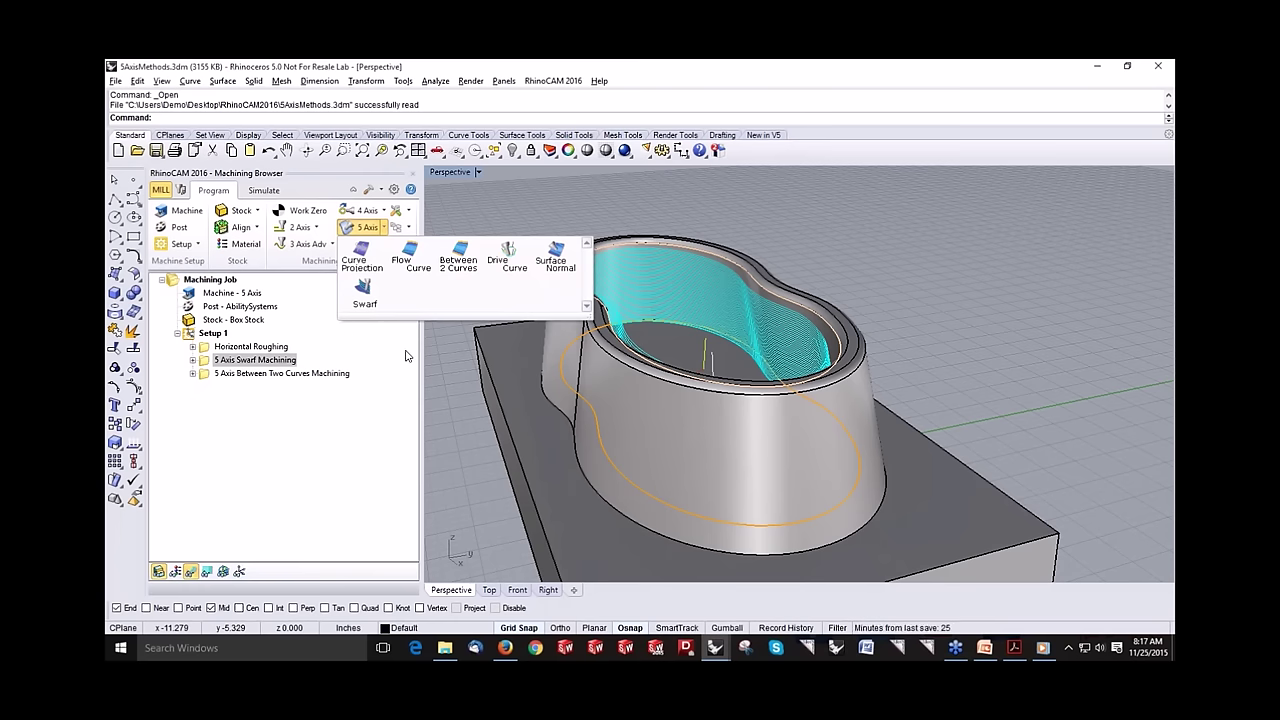
click(466, 200)
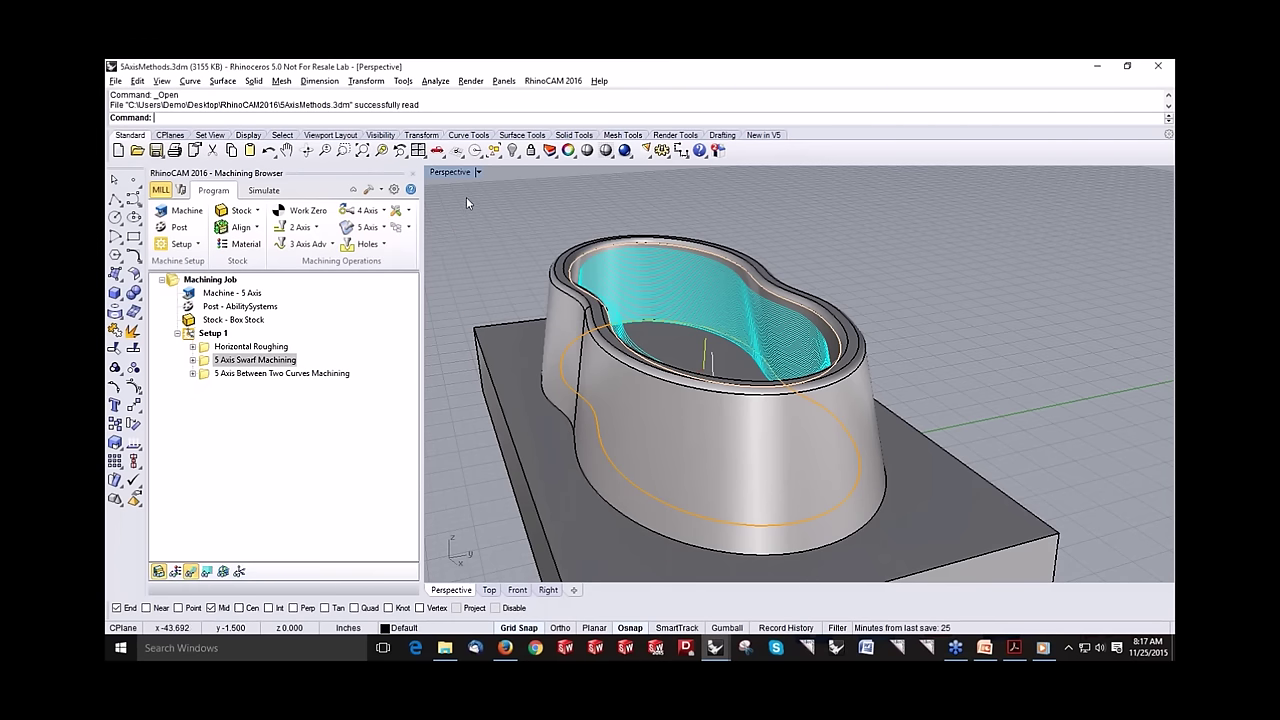
Step: Review the 5 Axis Swarf Machining control geometry, feeds and speeds, cut parameters and gouge check settings, leaving them unchanged
double_click(203, 364)
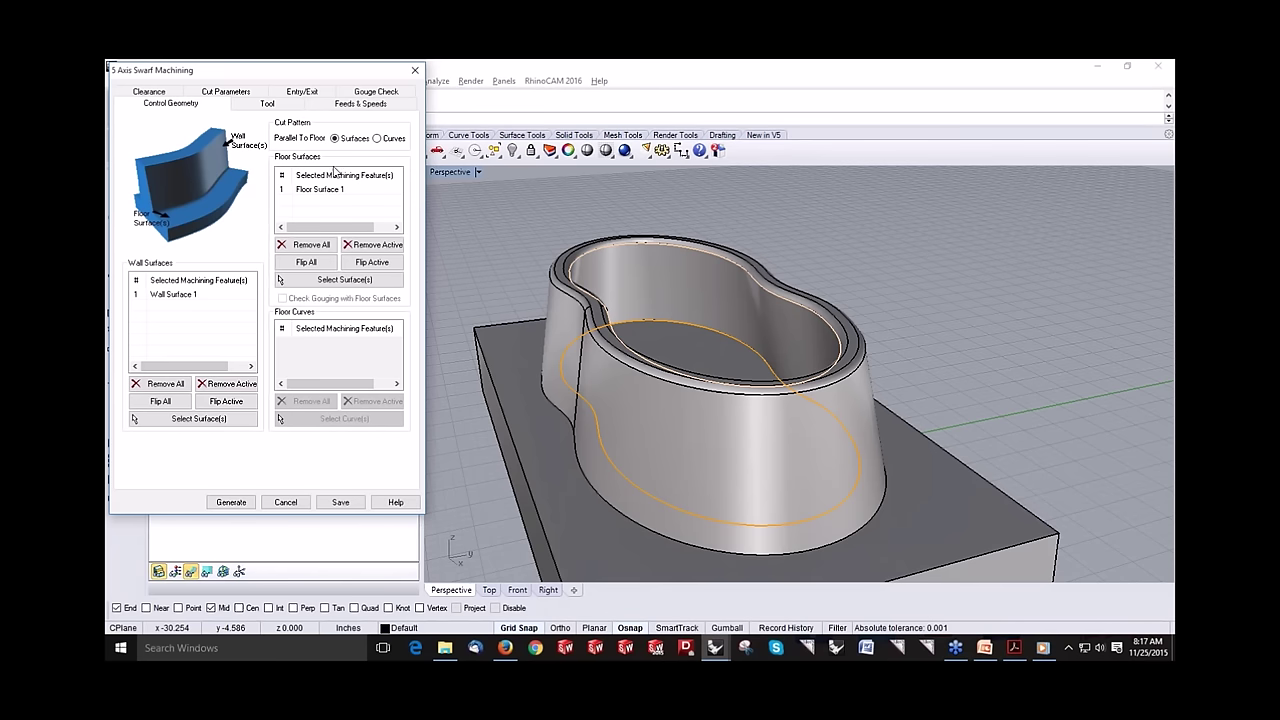
click(254, 107)
click(337, 106)
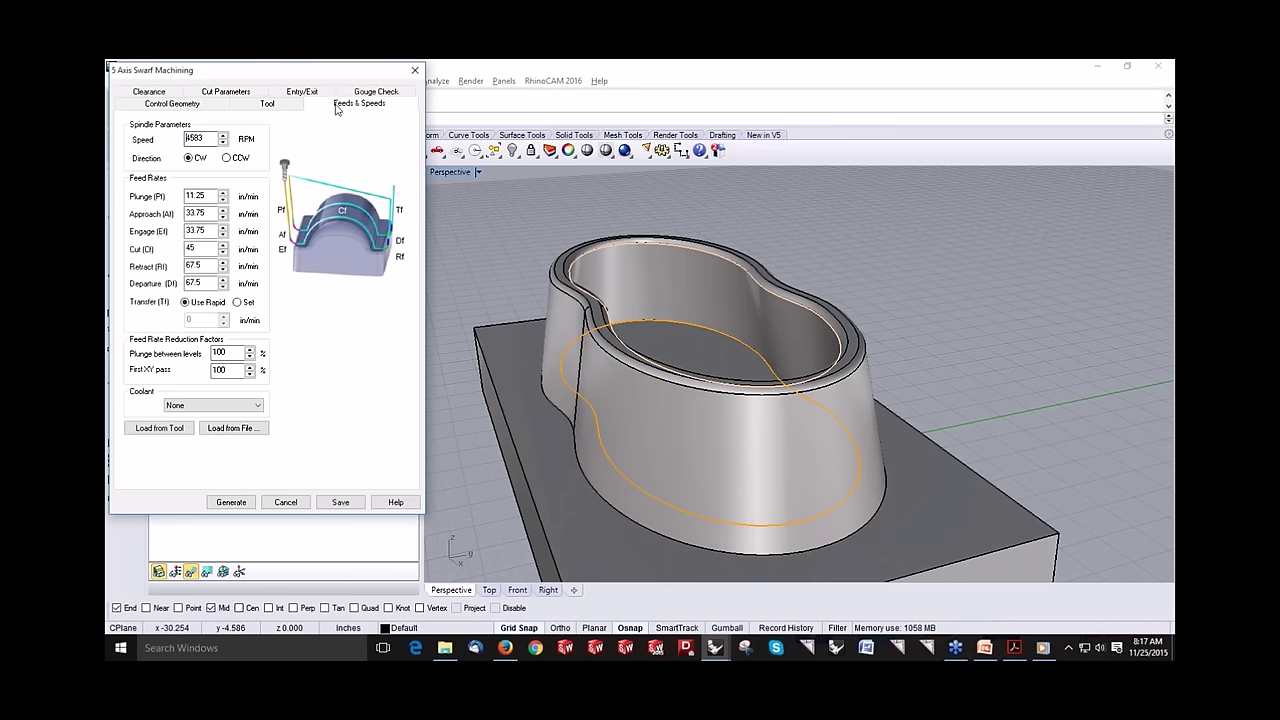
click(233, 95)
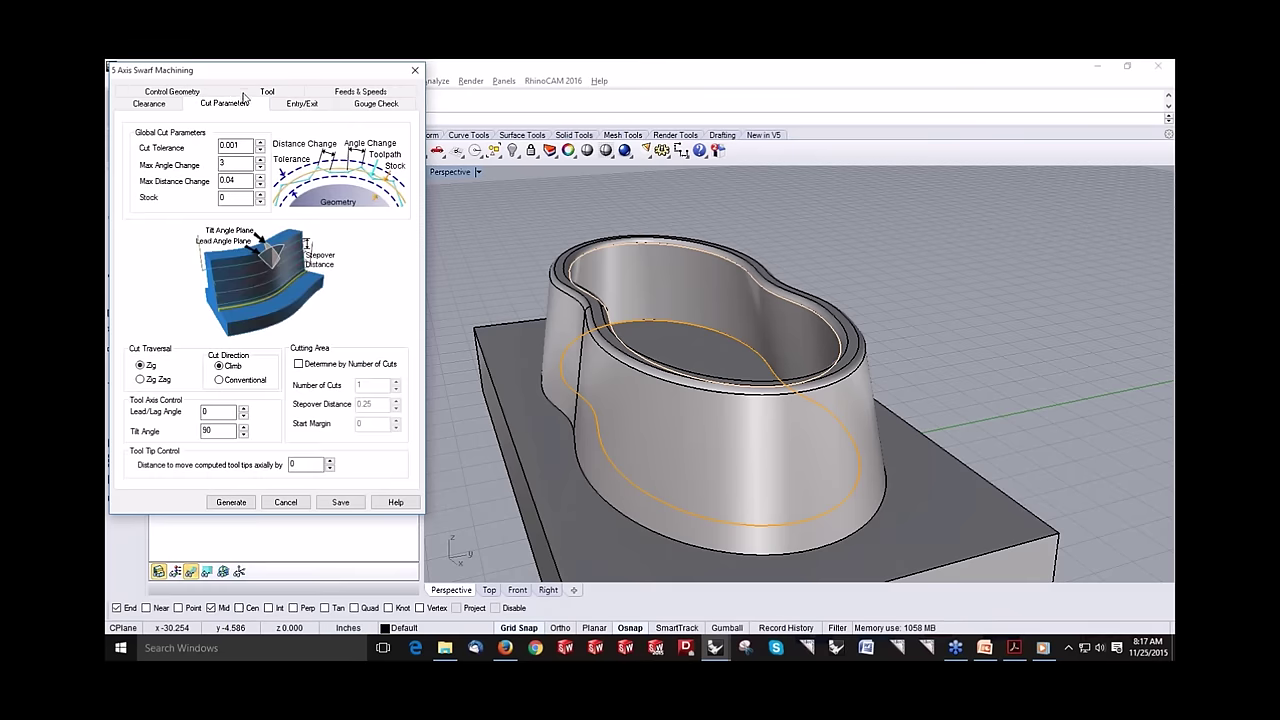
click(367, 106)
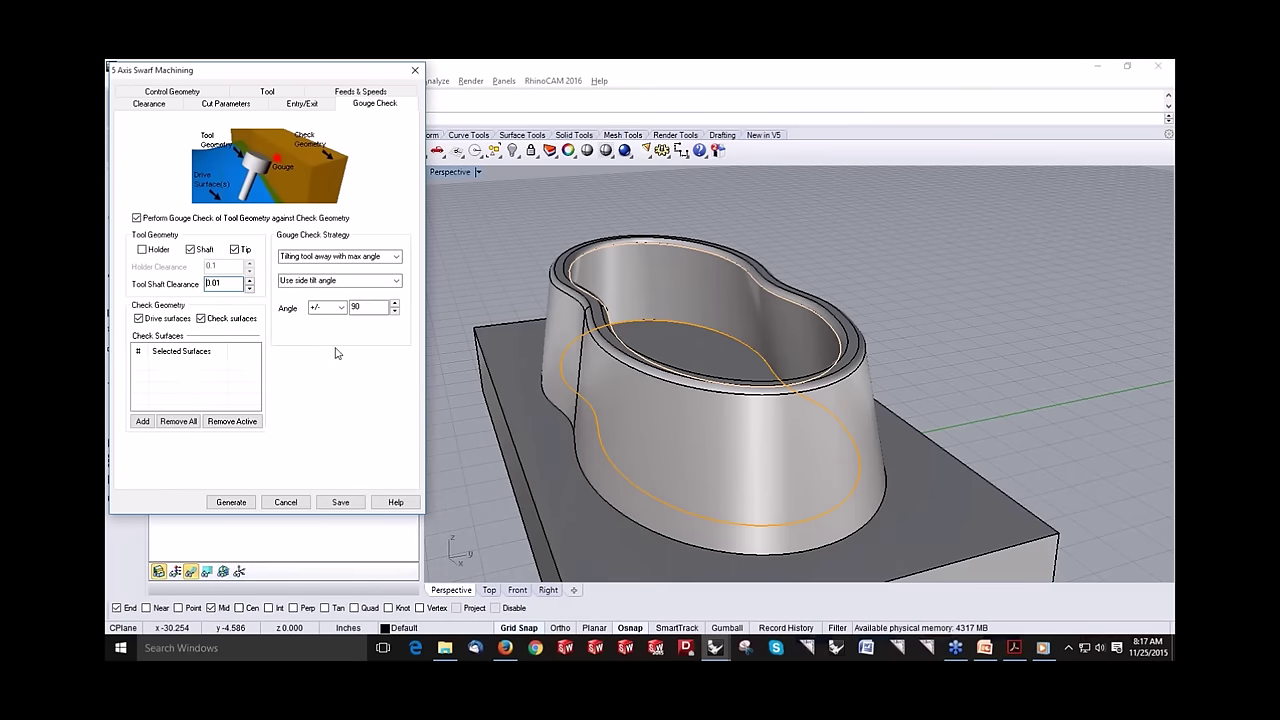
click(268, 509)
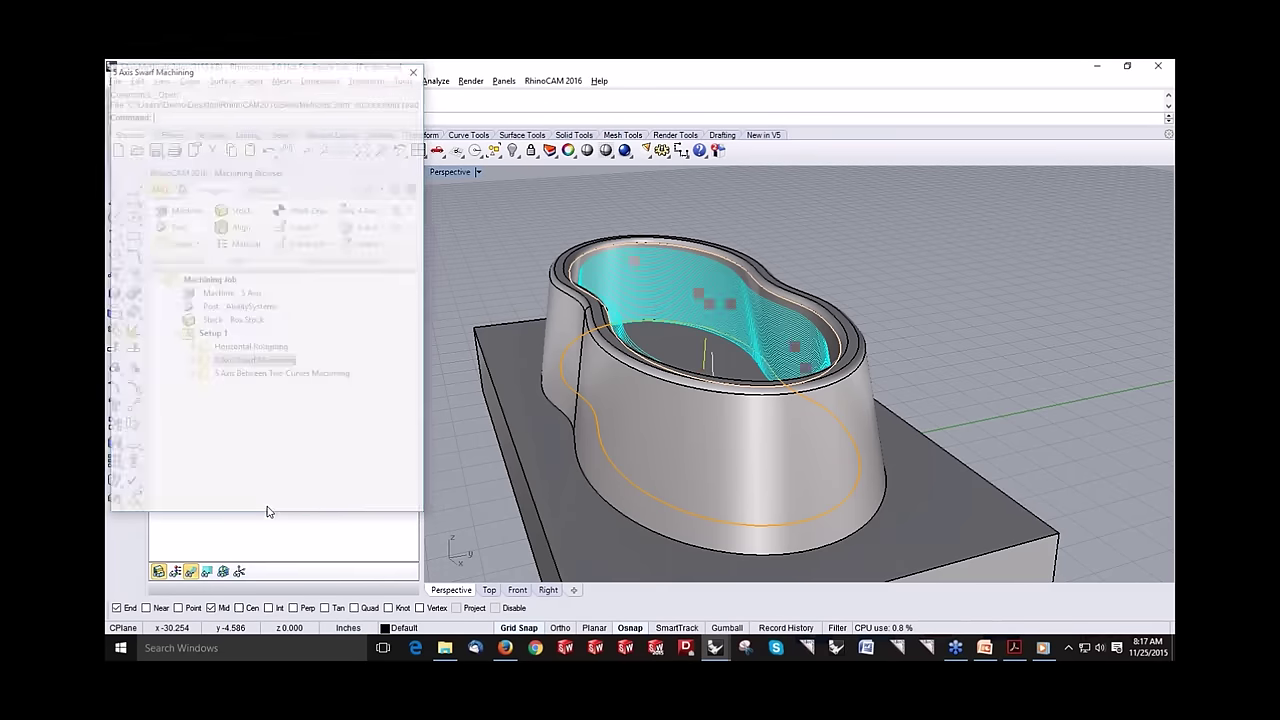
Step: Play the 5 Axis Swarf Machining simulation, watch the tool tilt along the inner wall, pause it partway, and return to the machining program
click(275, 194)
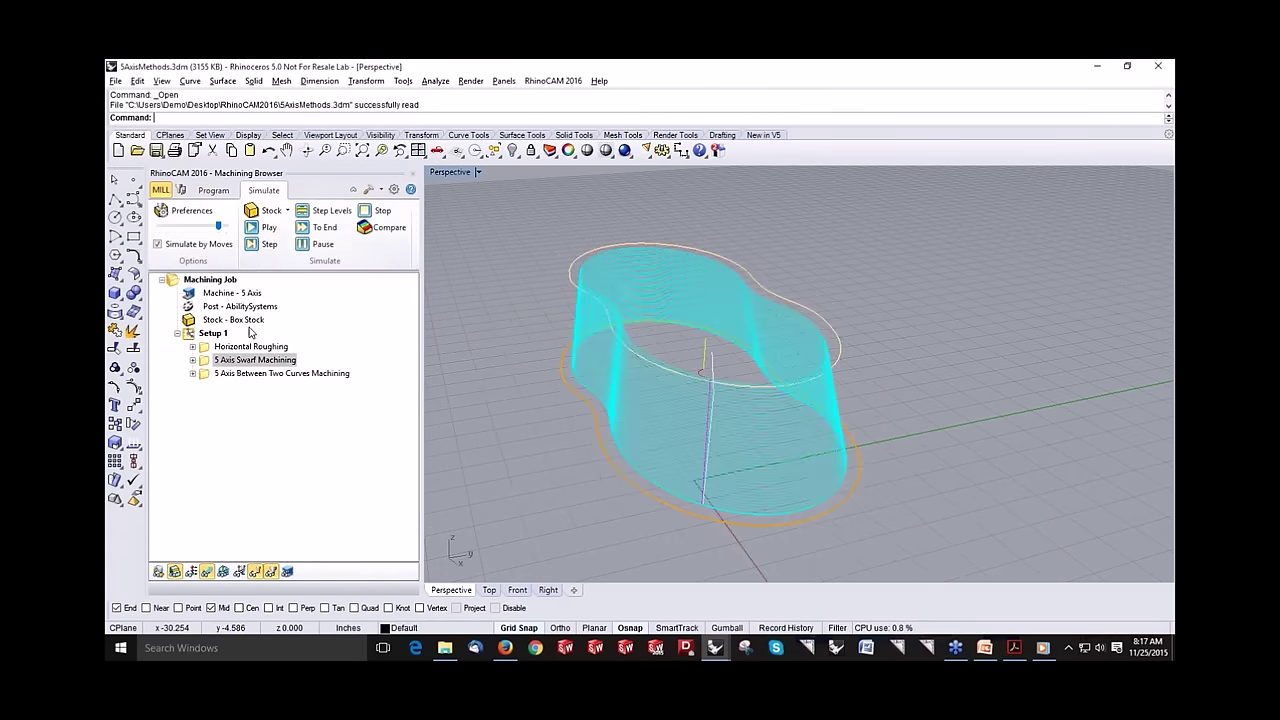
click(250, 228)
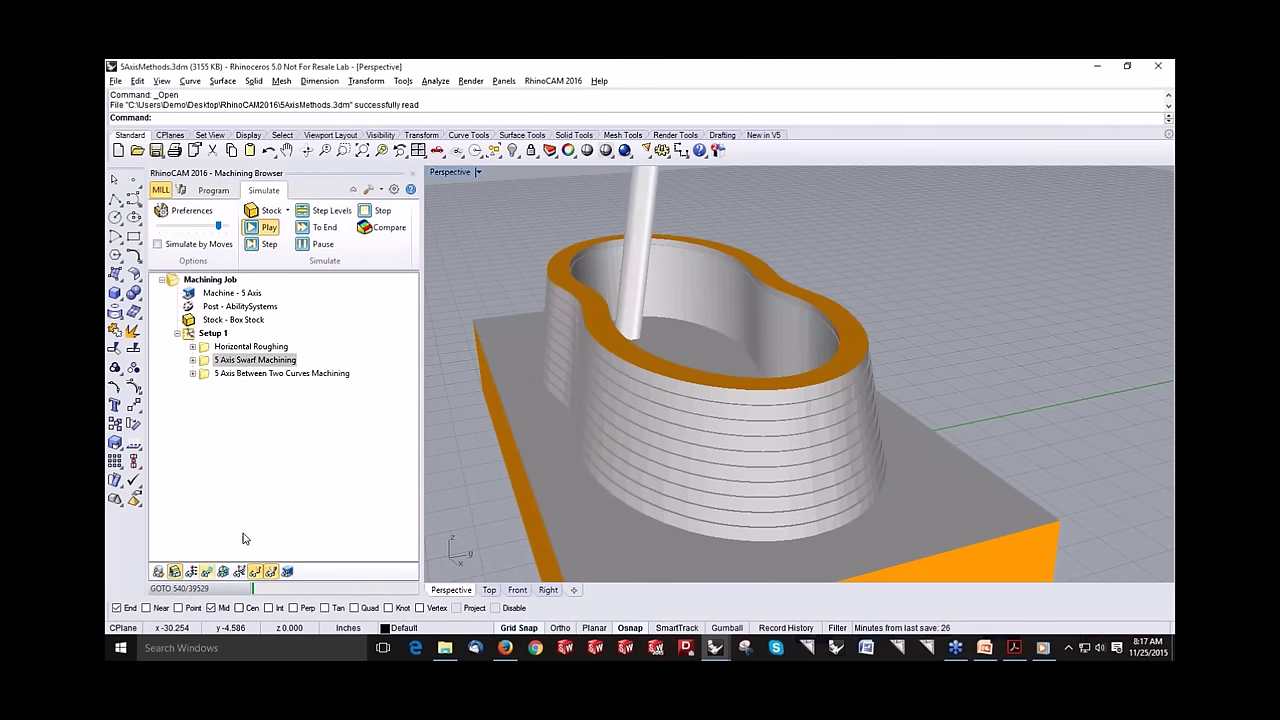
right_drag(551, 341, 599, 366)
scroll(599, 366, down, 3)
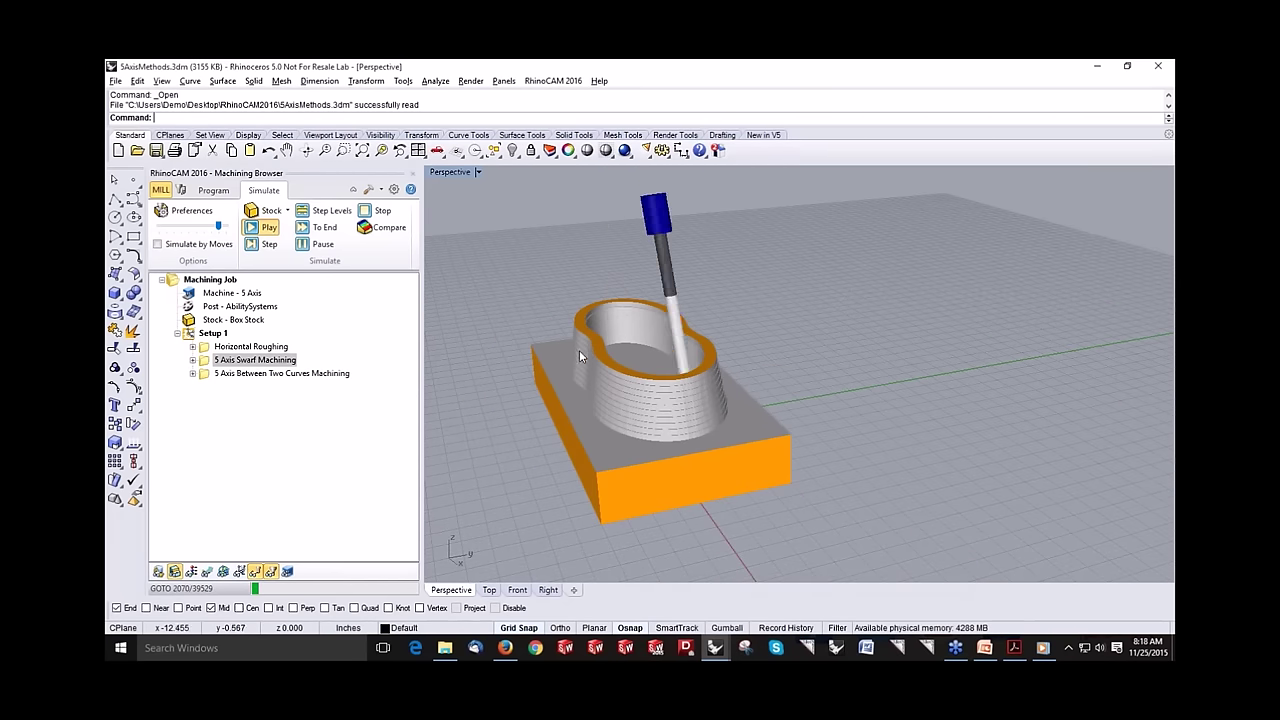
right_drag(572, 356, 585, 356)
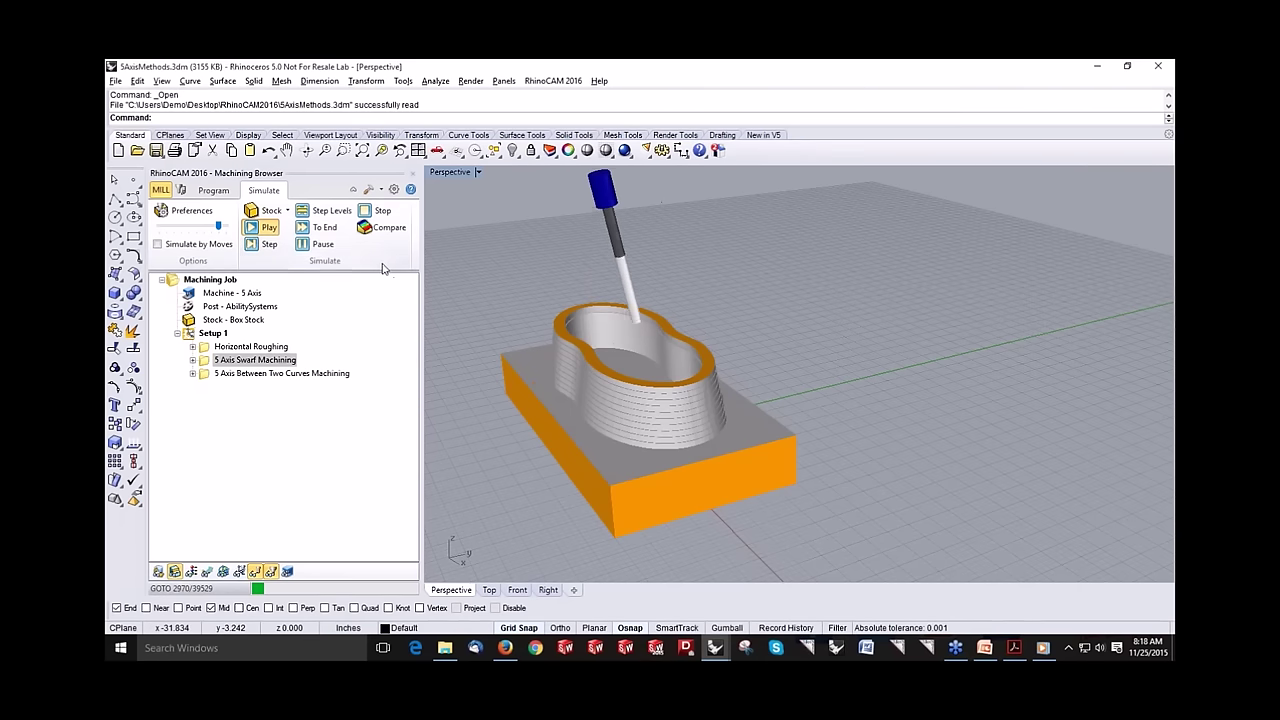
click(315, 247)
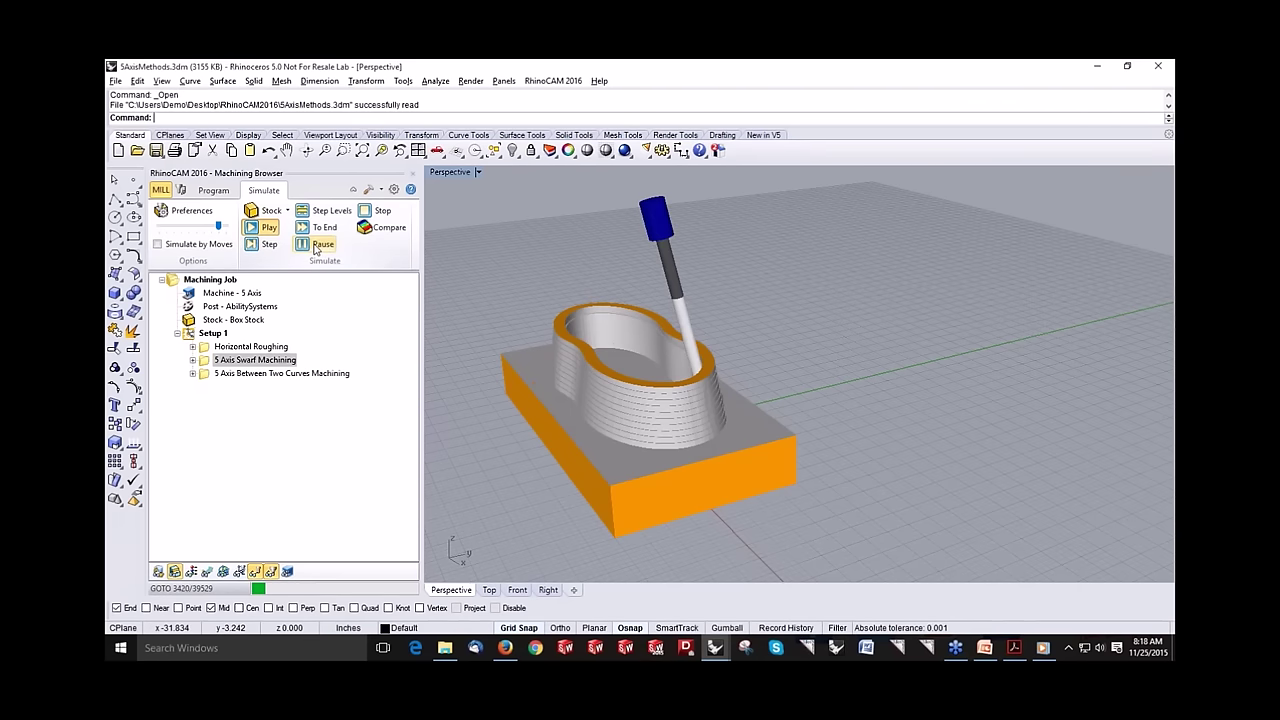
scroll(505, 335, up, 2)
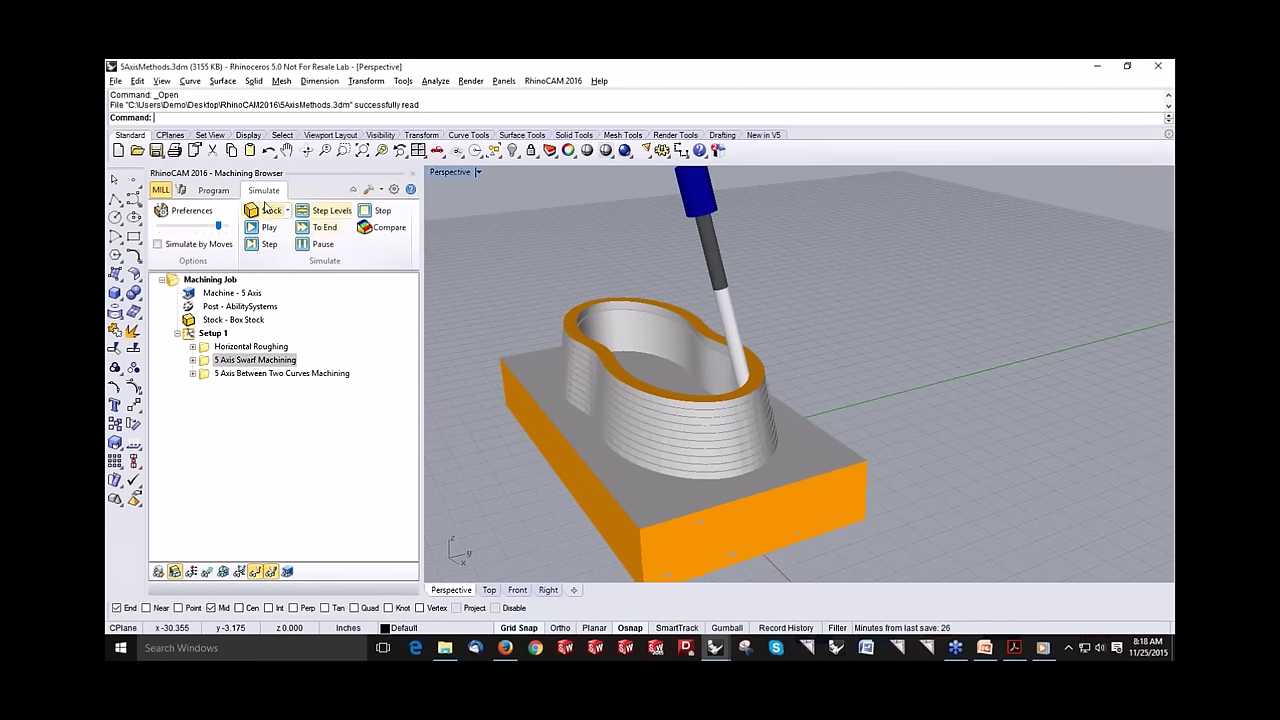
click(213, 190)
Step: Open the sample file 5Axis_Index_Example2.3dm from the RhinoCAM2016 folder
click(224, 215)
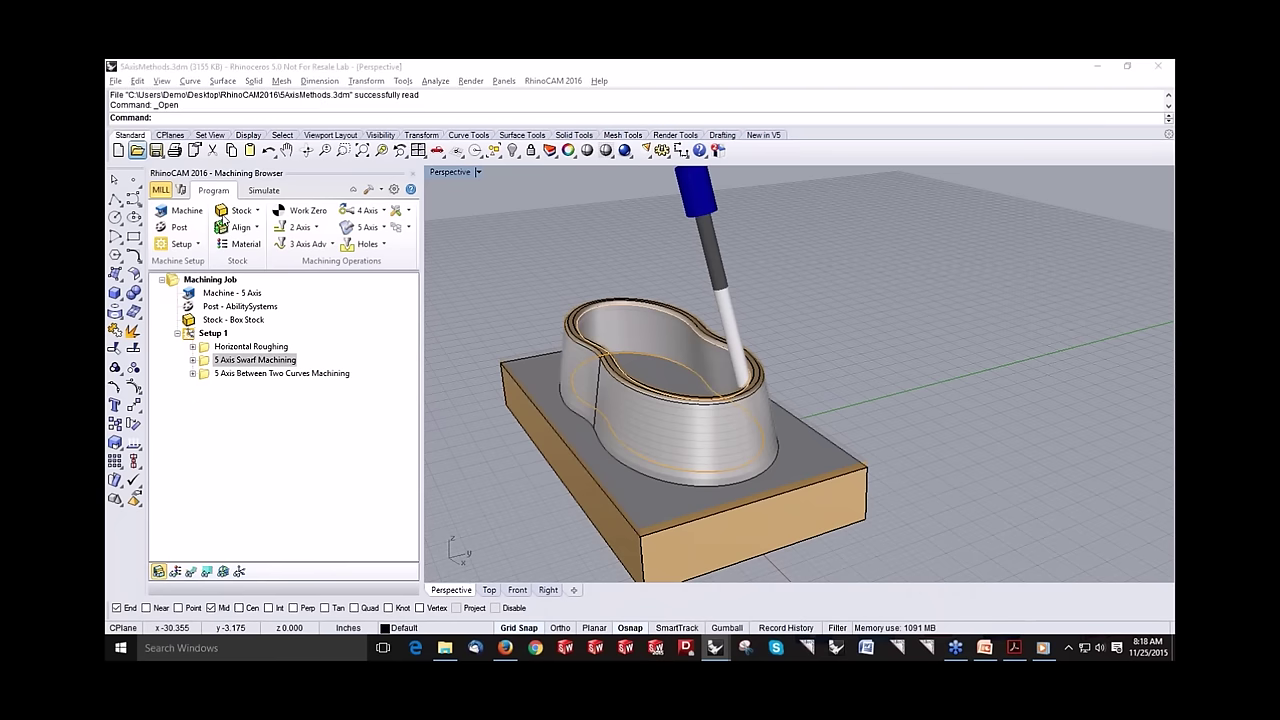
scroll(560, 210, down, 2)
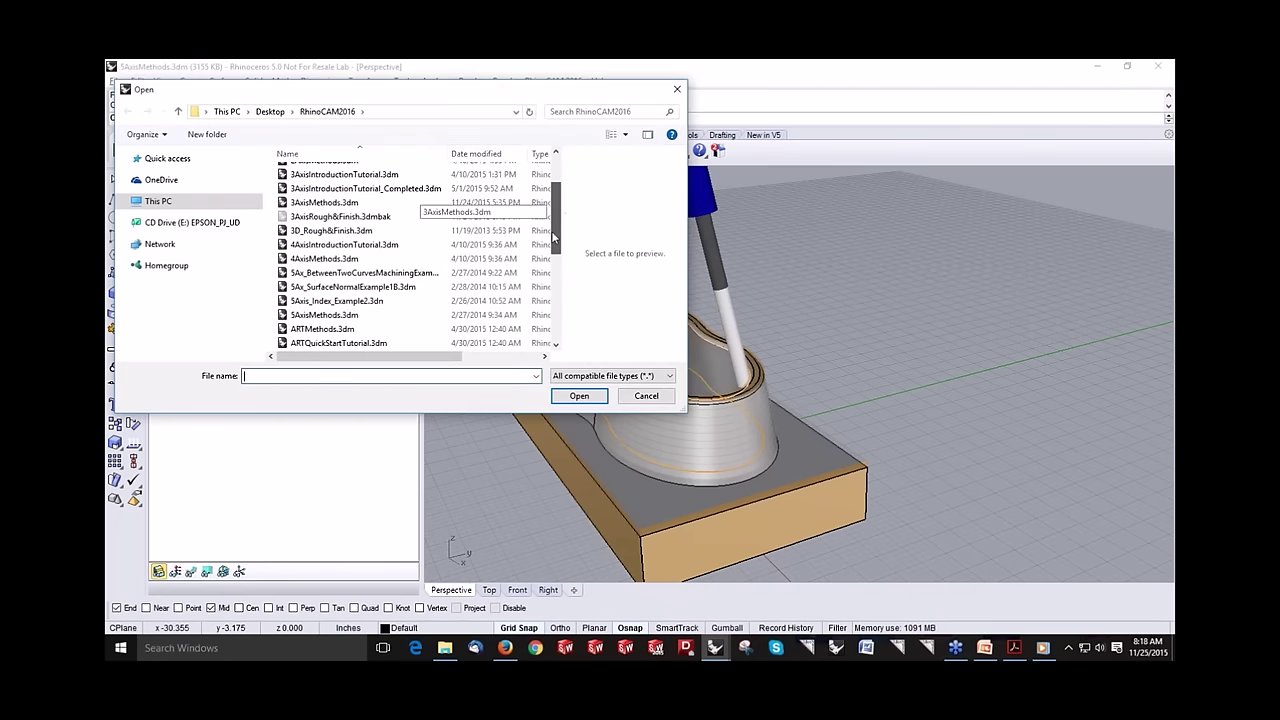
click(409, 293)
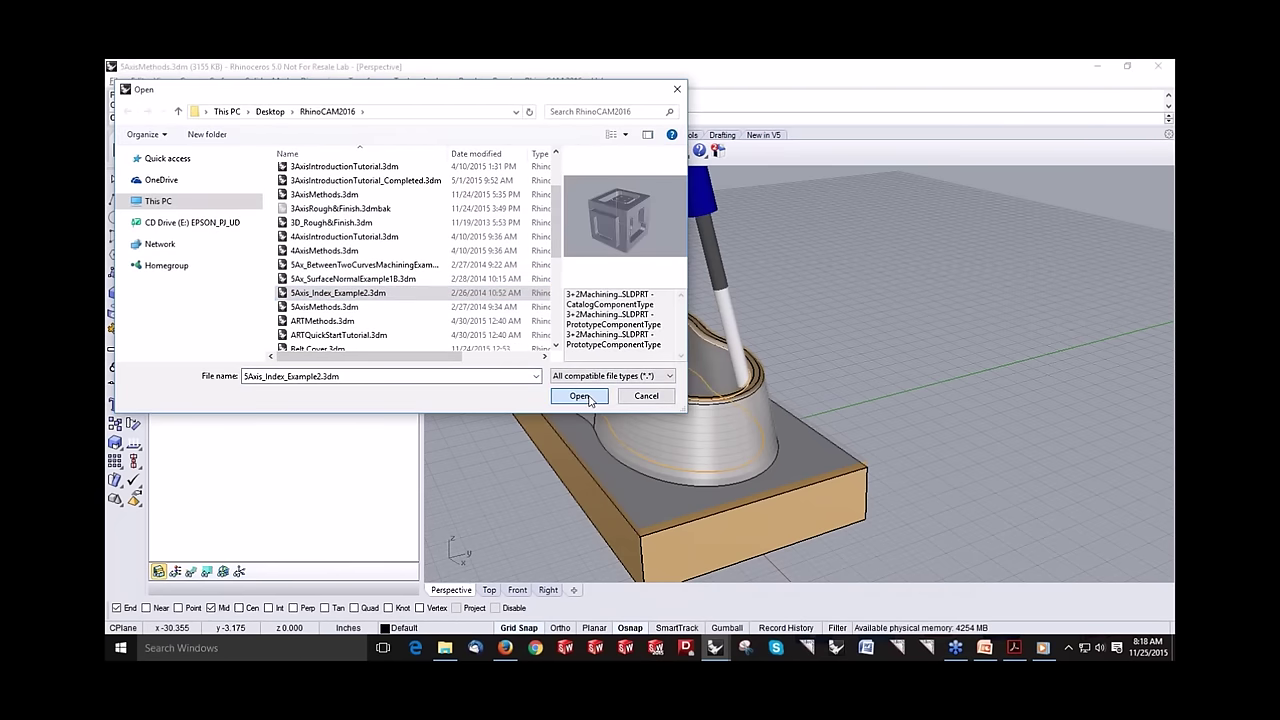
click(581, 396)
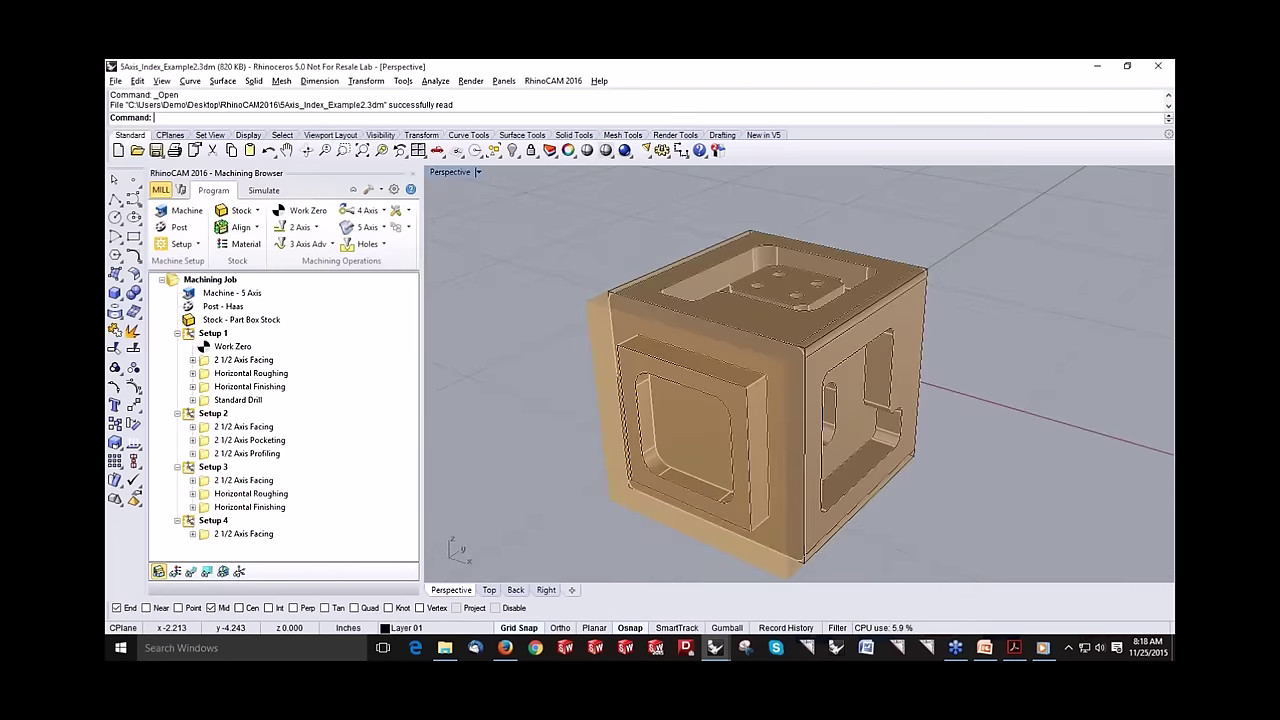
Step: View the cube part from another angle and check which machining setup options are available
right_drag(612, 400, 581, 371)
click(197, 244)
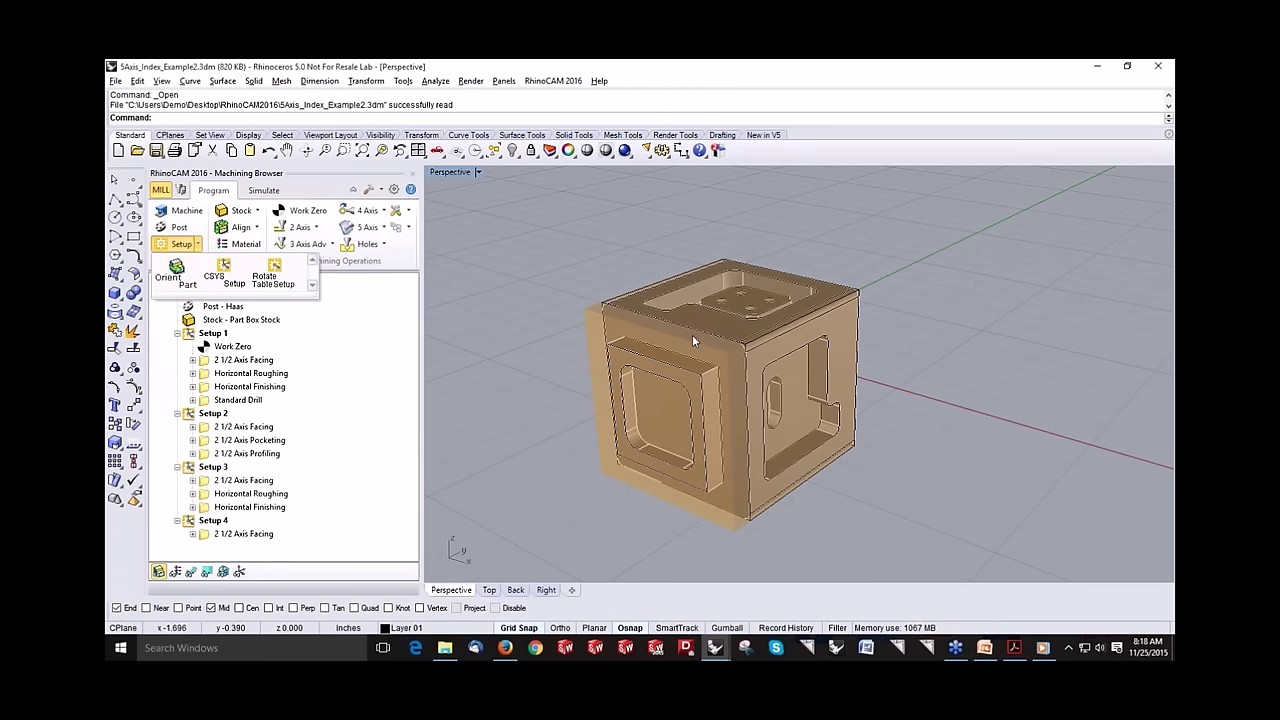
click(351, 368)
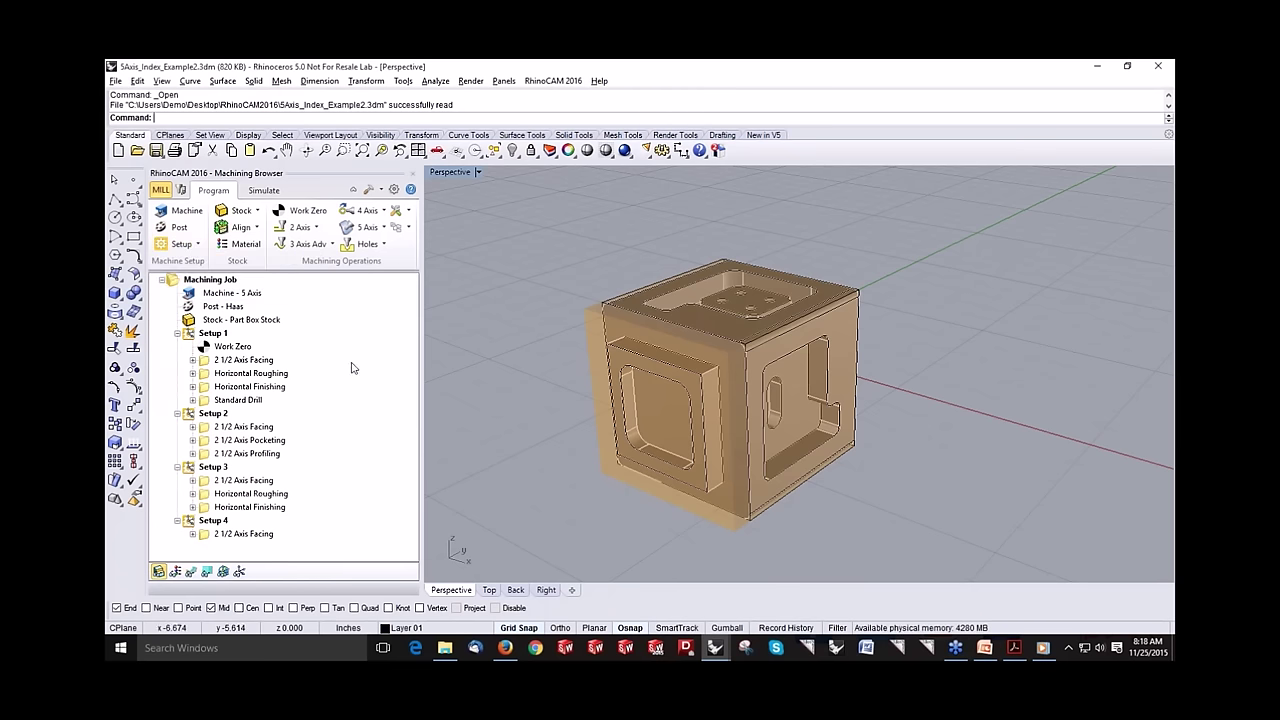
Step: Turn on display of the setup coordinate axes and toolpaths, and view the Setup 1 facing, horizontal roughing and standard drill operations
click(209, 338)
click(240, 572)
click(207, 362)
click(213, 376)
click(190, 571)
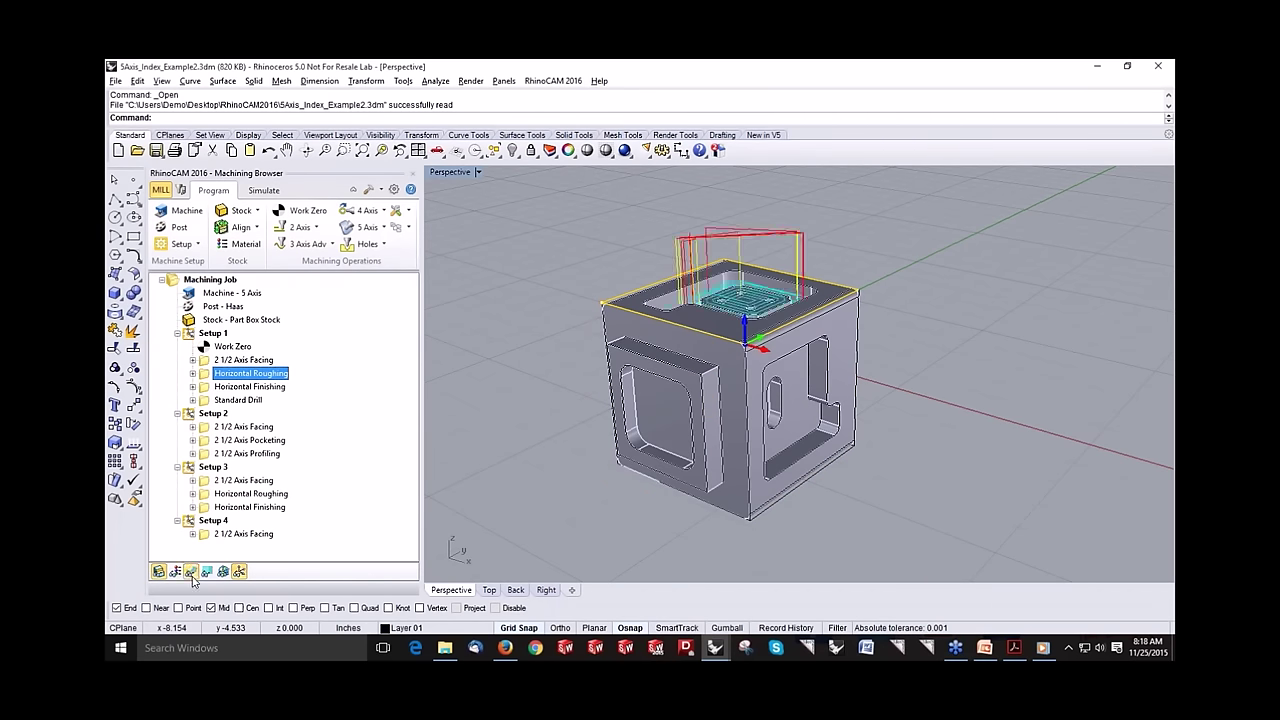
click(233, 400)
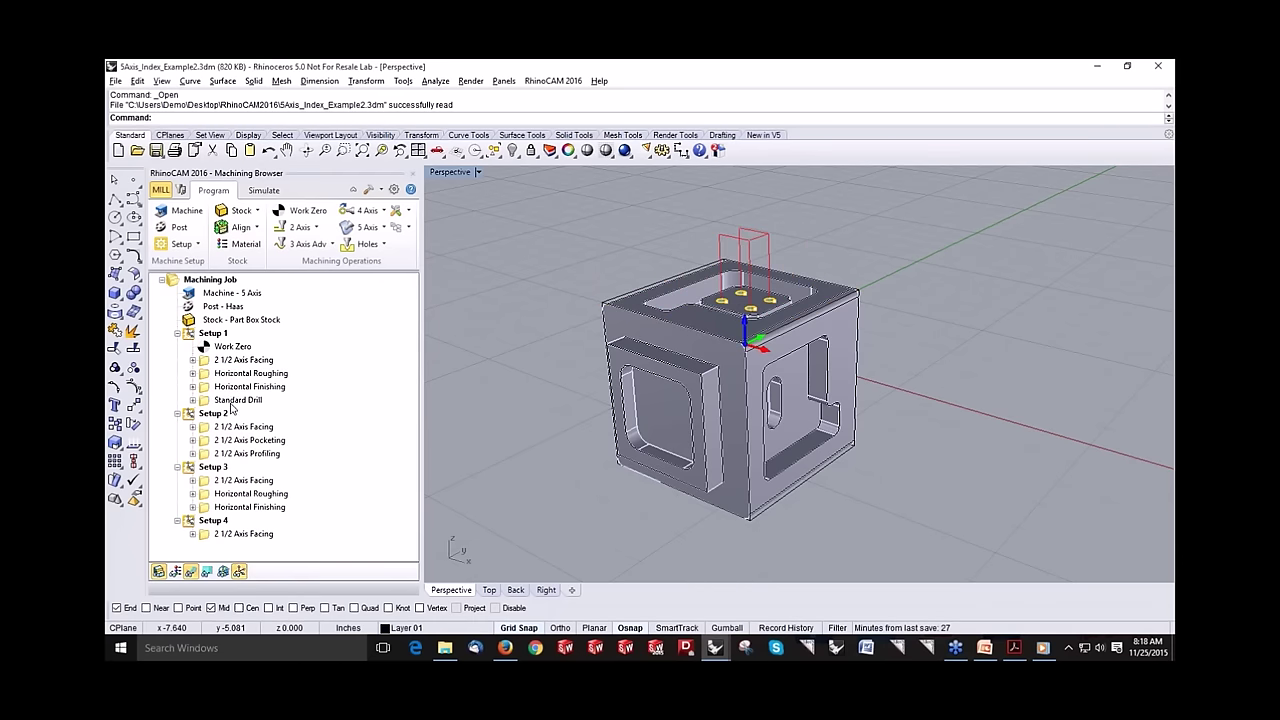
Step: Check the Setup 2 orientation options without changing them, and view its 2 1/2 Axis Facing and Pocketing toolpaths
double_click(220, 414)
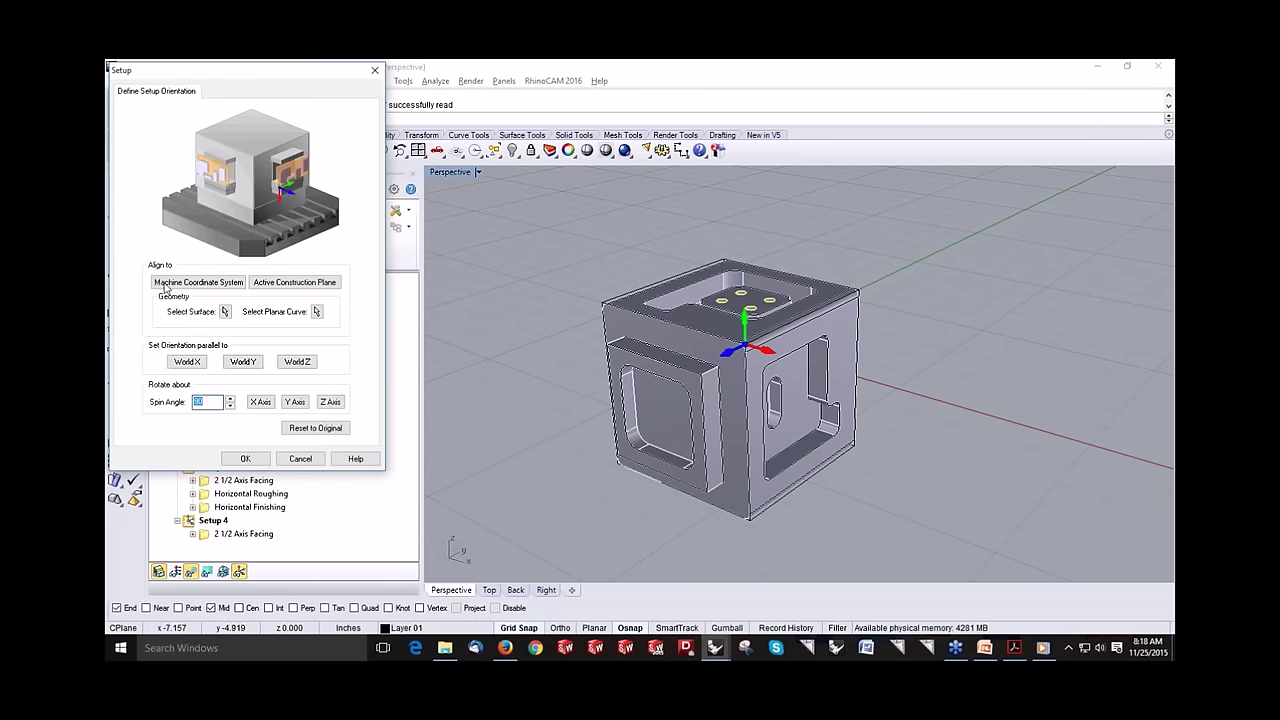
click(300, 458)
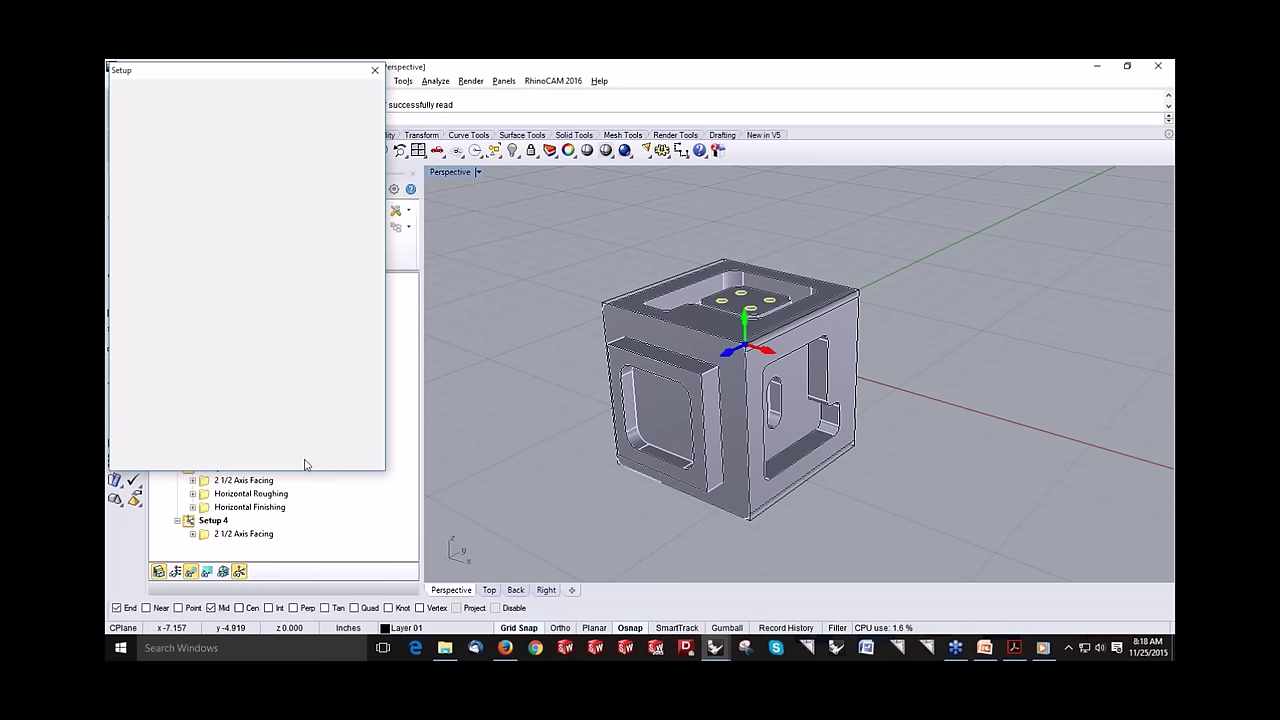
click(237, 428)
click(235, 440)
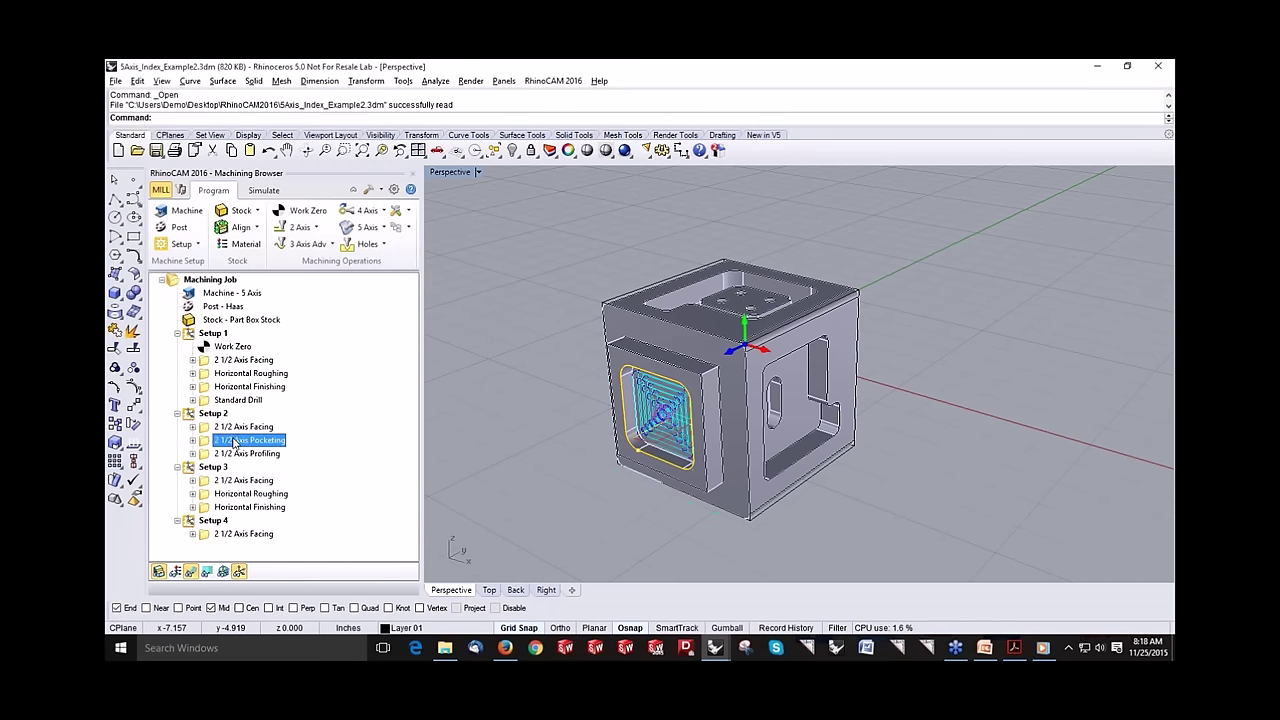
Step: View the Setup 3 facing and horizontal finishing operations and the Setup 4 facing operation, and return to the whole machining job
click(230, 480)
click(230, 507)
click(236, 534)
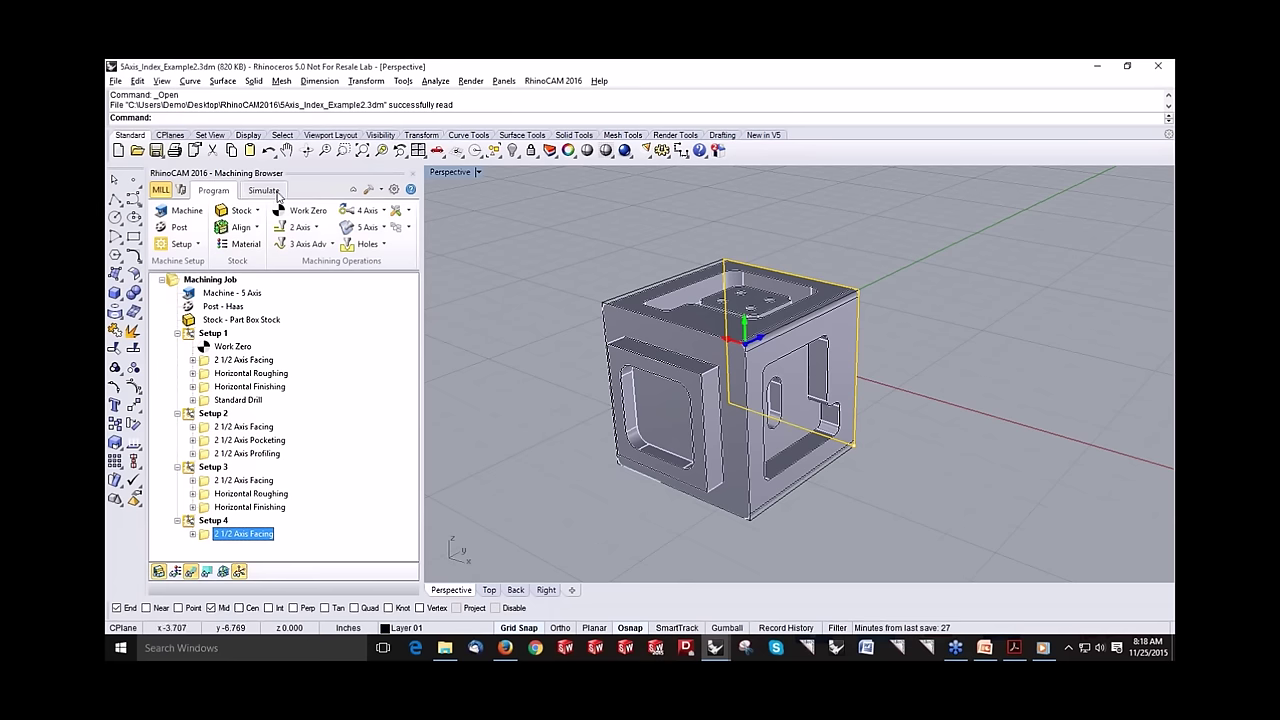
click(209, 281)
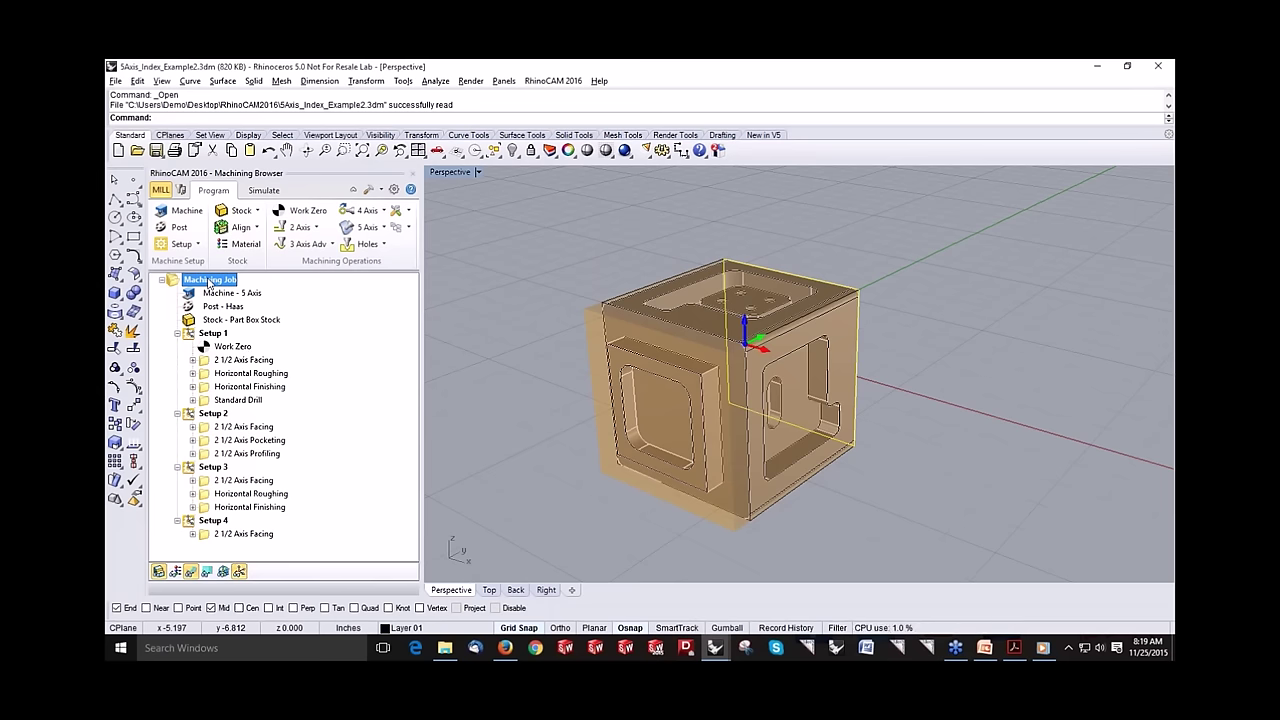
click(534, 398)
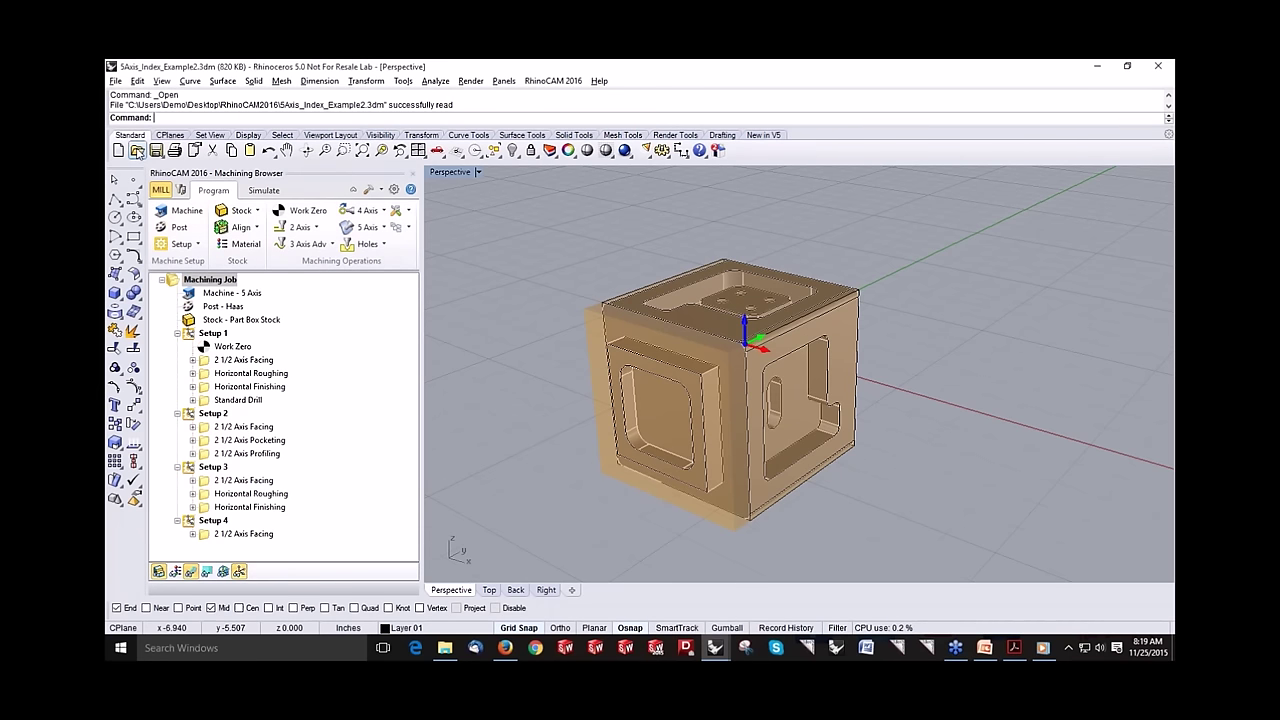
Step: Open the sample file TurnMethods.3dm from the RhinoCAM2016 folder
click(137, 150)
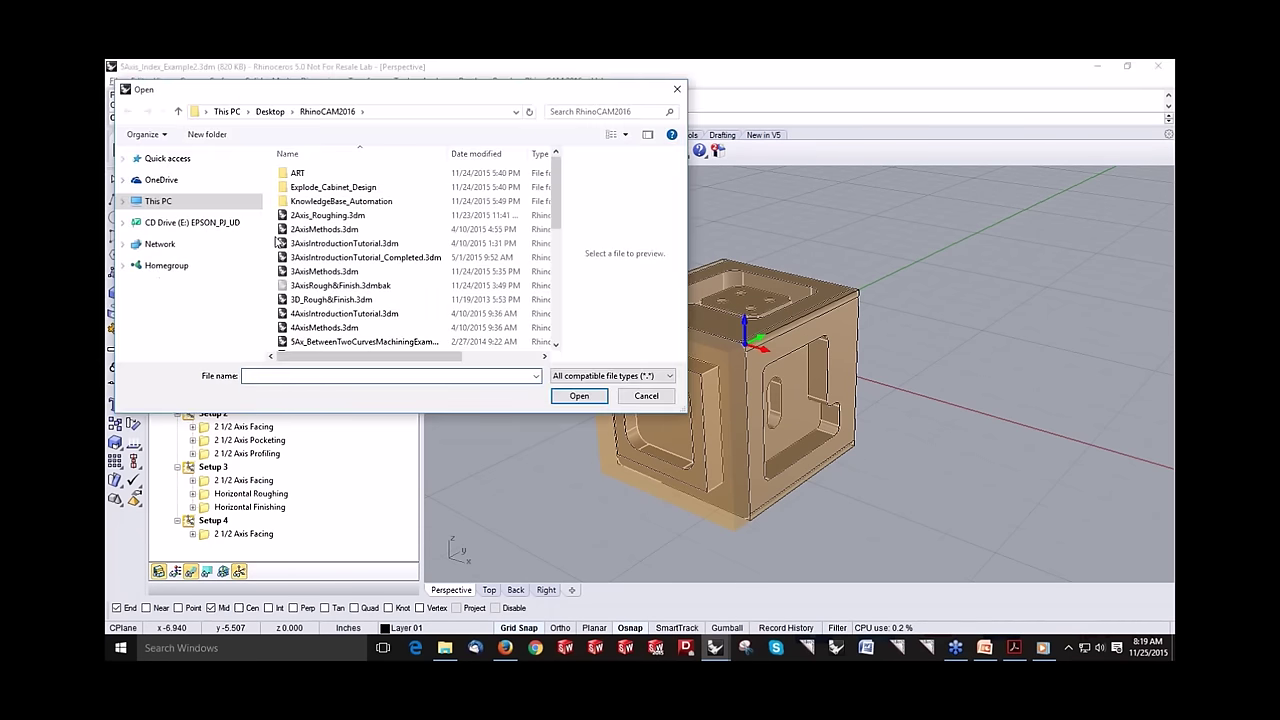
scroll(336, 300, down, 2)
scroll(336, 316, down, 2)
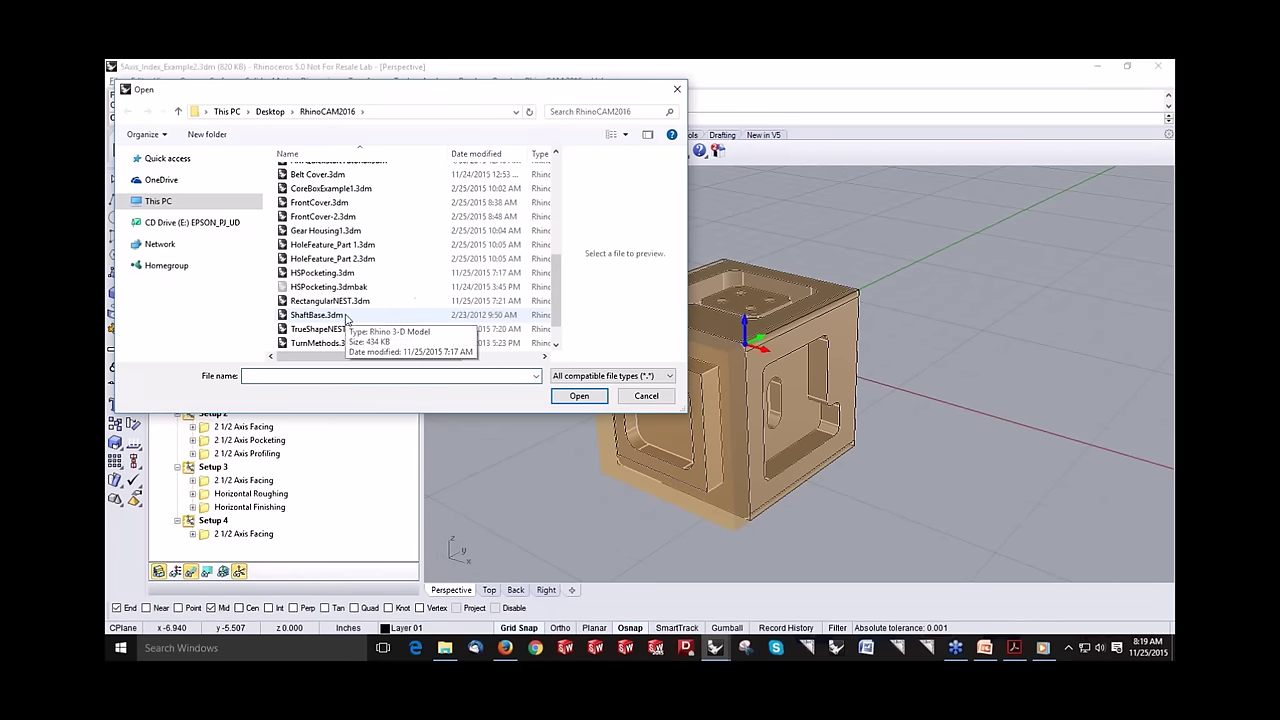
click(352, 345)
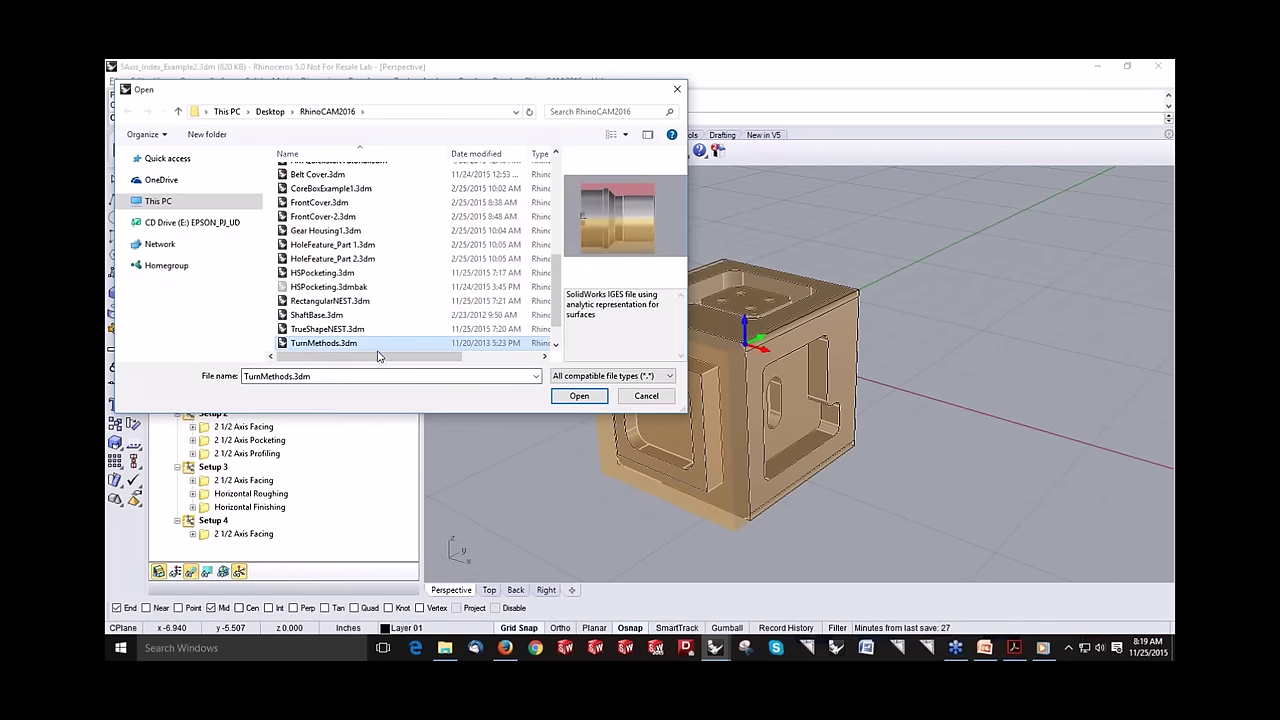
click(564, 396)
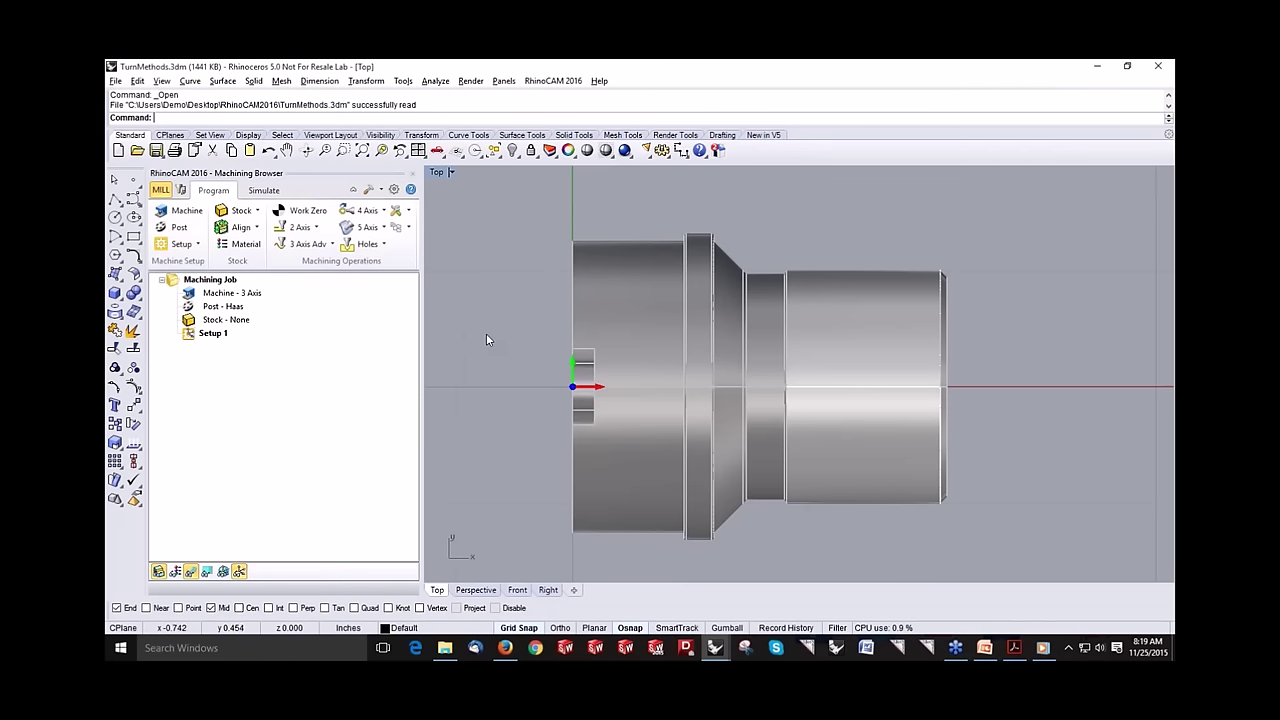
Step: Load the TURN module, toggle the machining browser to MILL, and bring it back to TURN
click(532, 82)
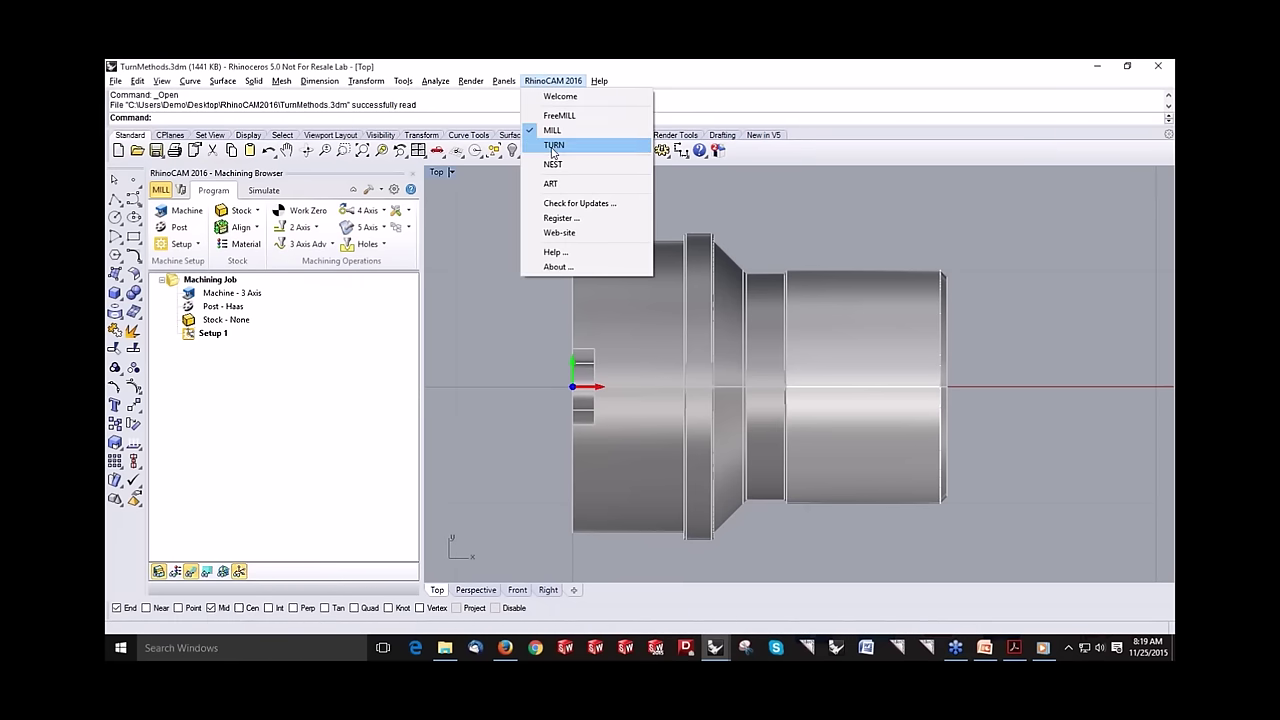
click(553, 146)
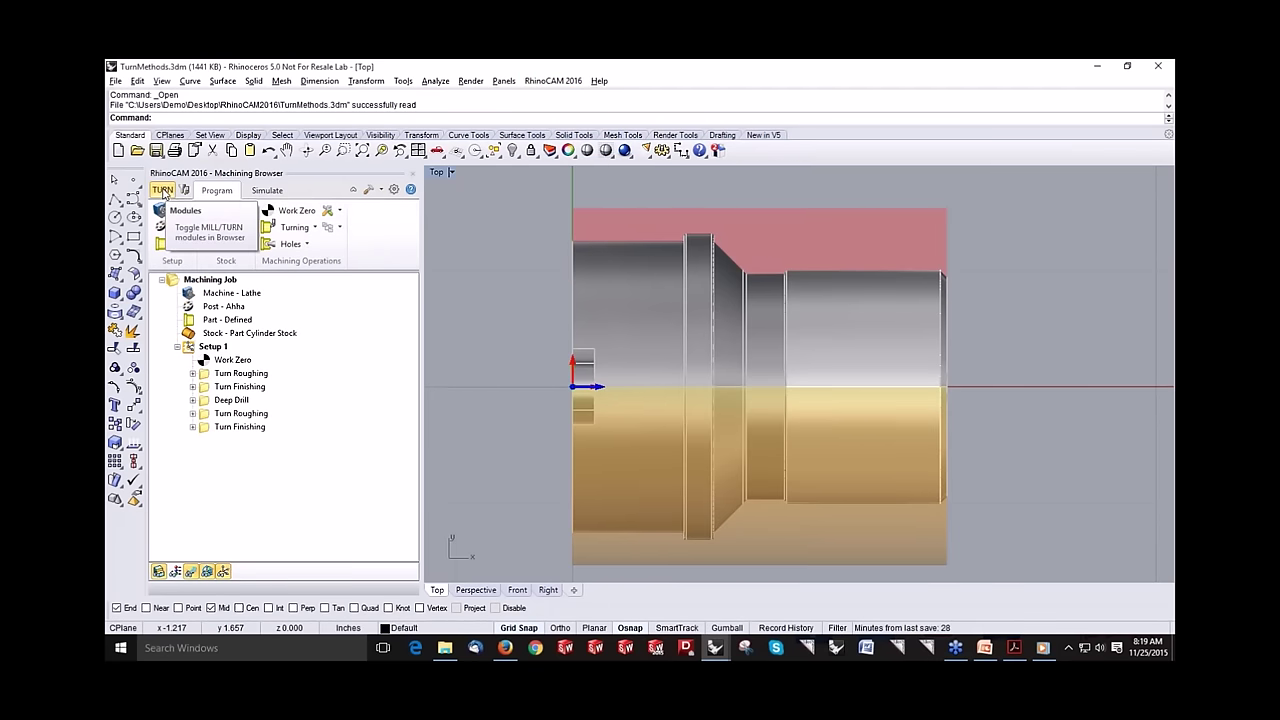
click(163, 190)
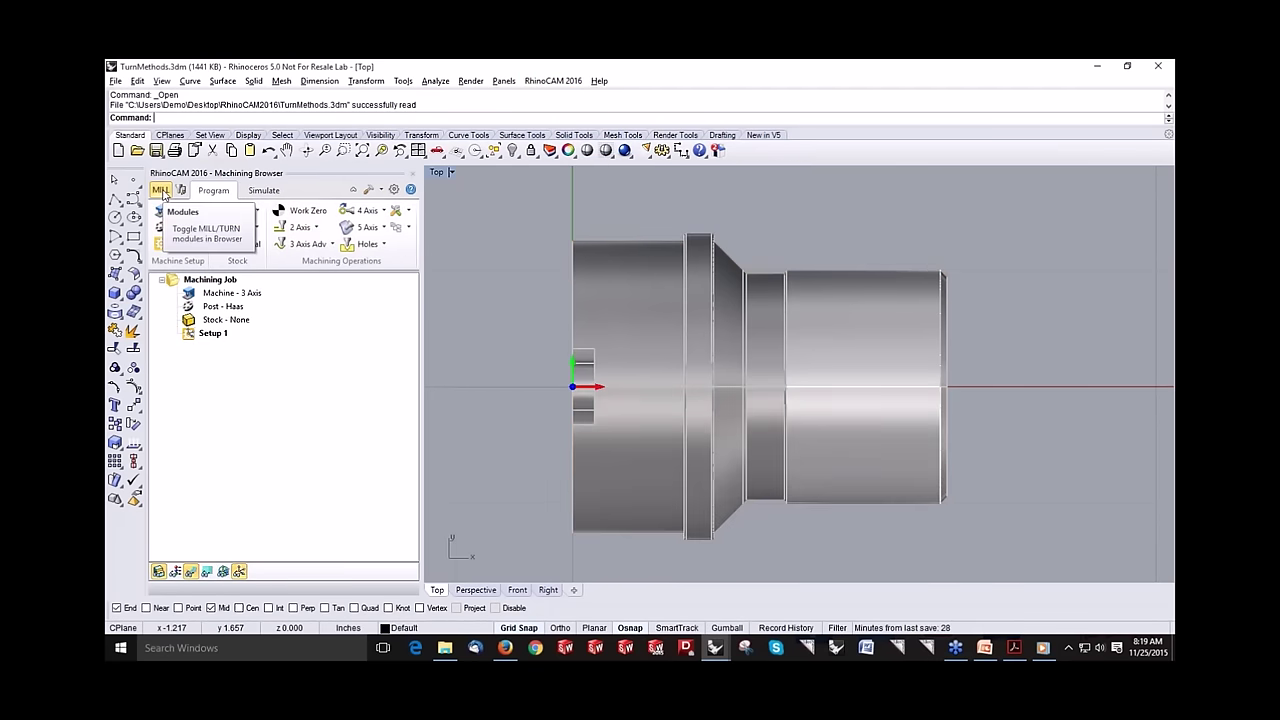
click(161, 190)
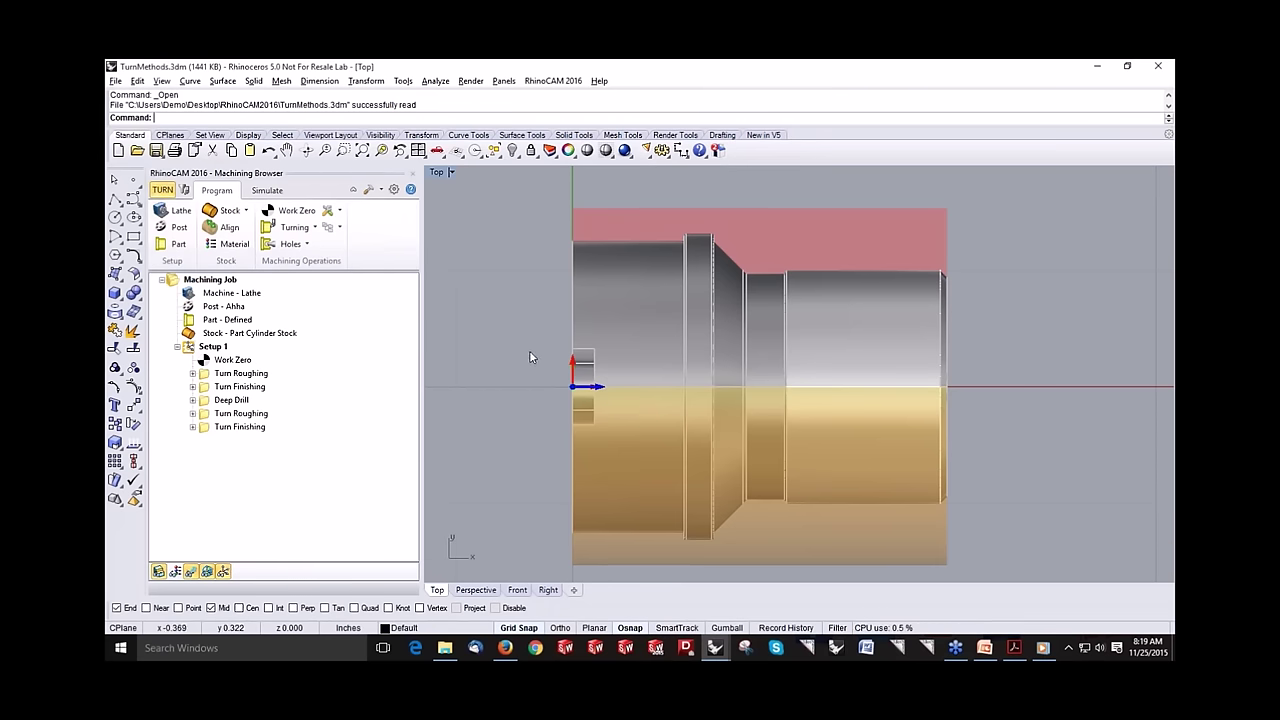
Step: Examine the part geometry selection for turning, leave it unchanged, and highlight the defined part in the model
scroll(532, 344, down, 1)
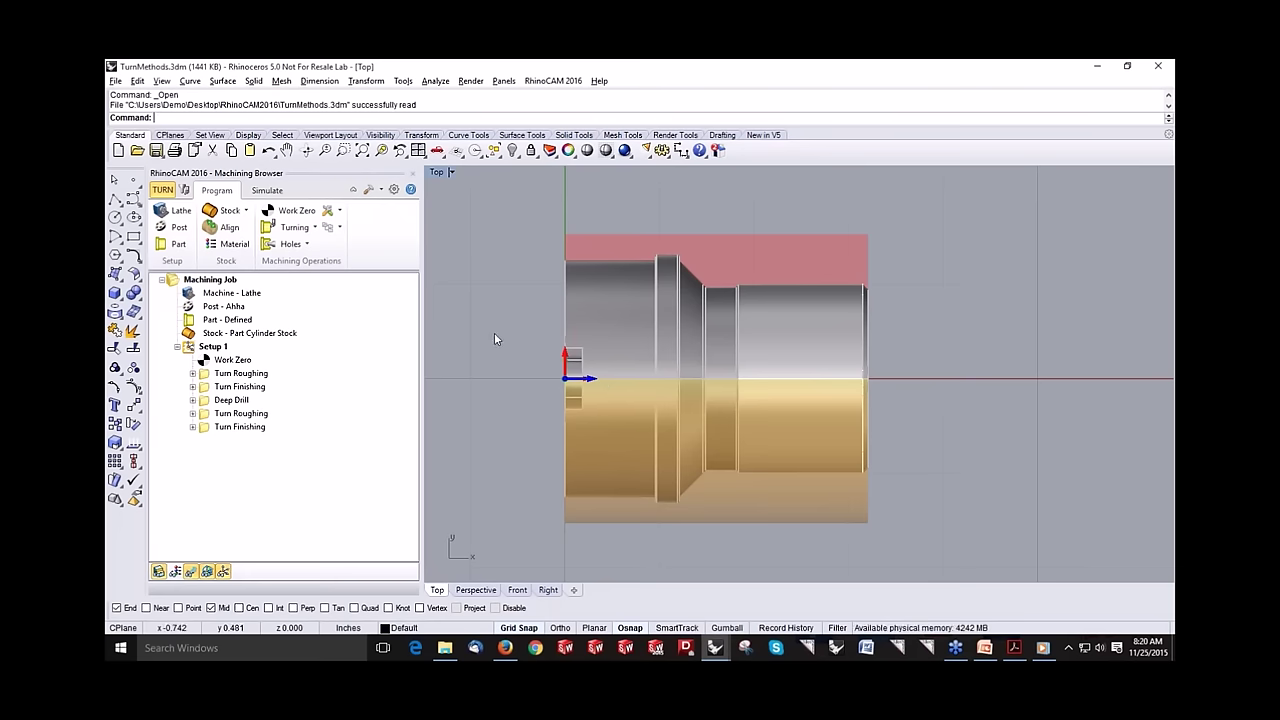
scroll(492, 336, down, 1)
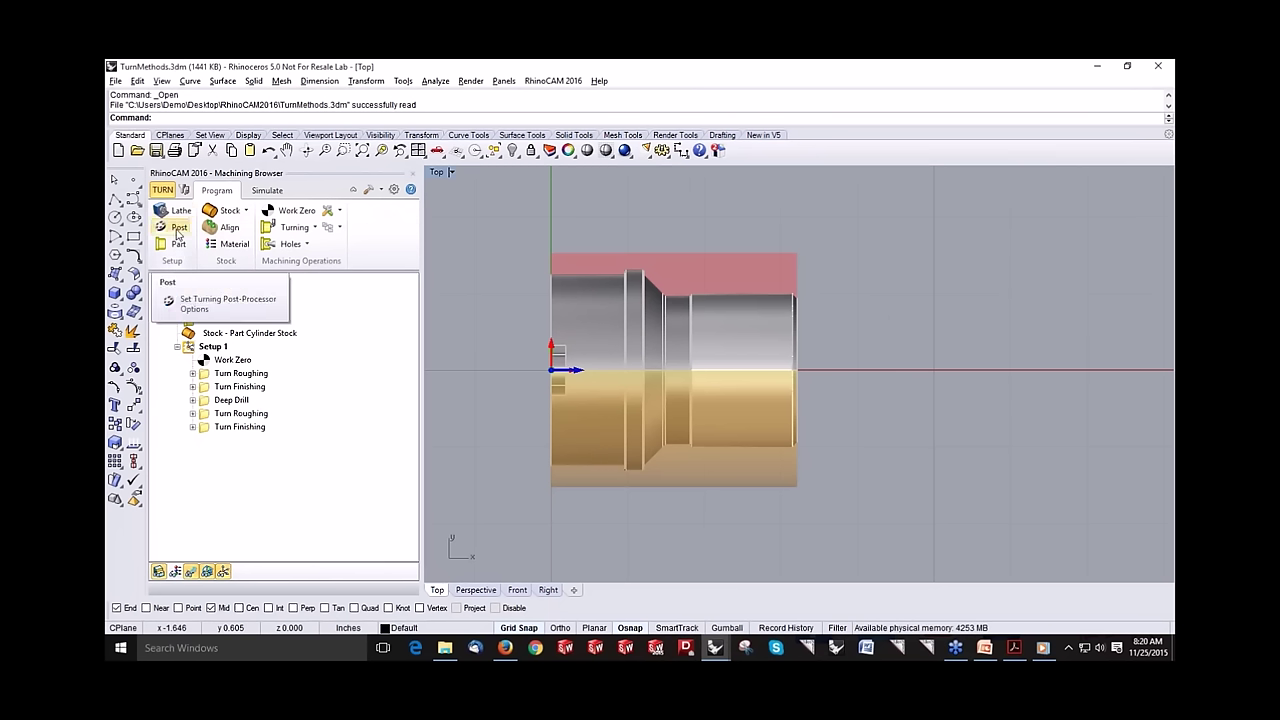
click(178, 247)
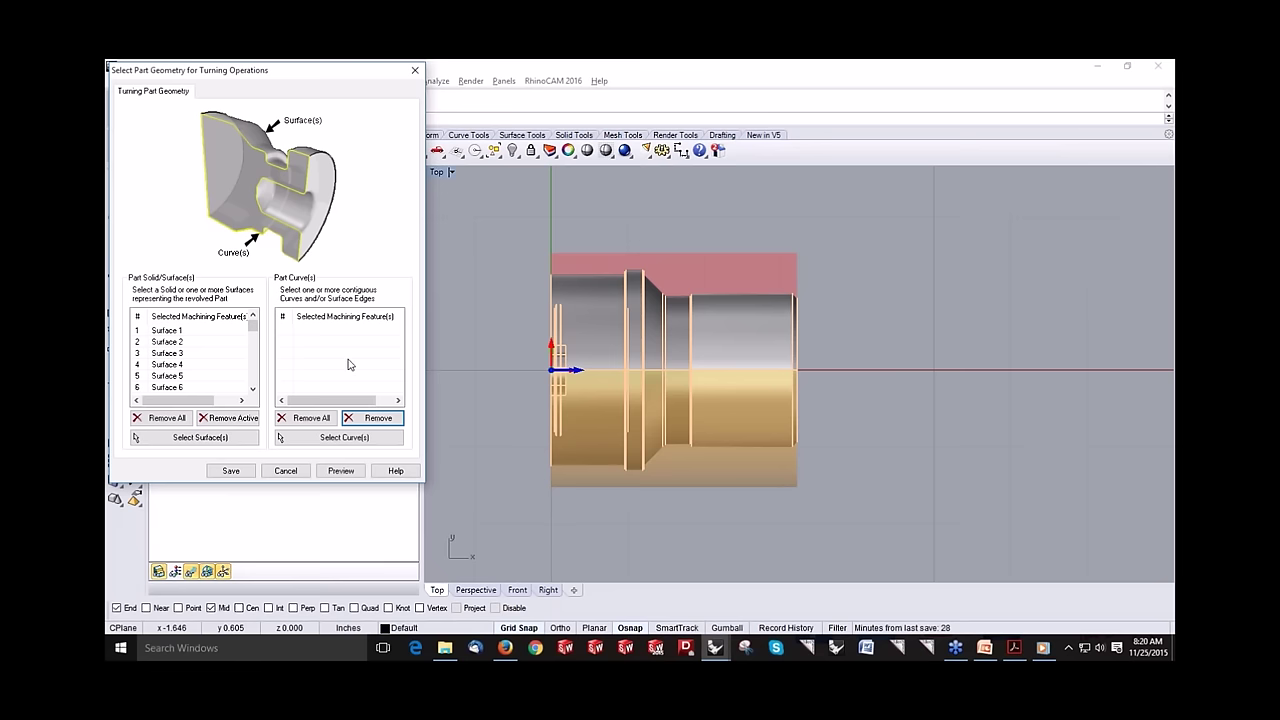
click(286, 472)
click(228, 320)
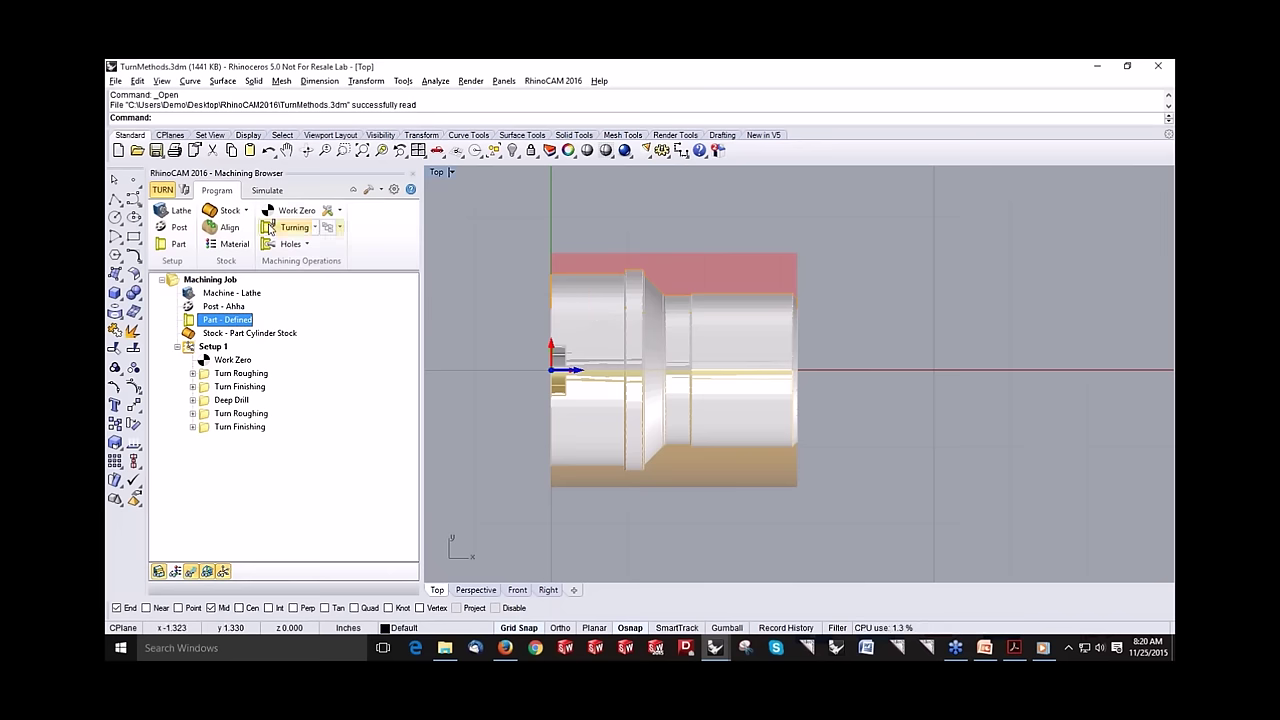
Step: Check the stock types available for turning without choosing one, and inspect the Work Zero location on the part
click(228, 211)
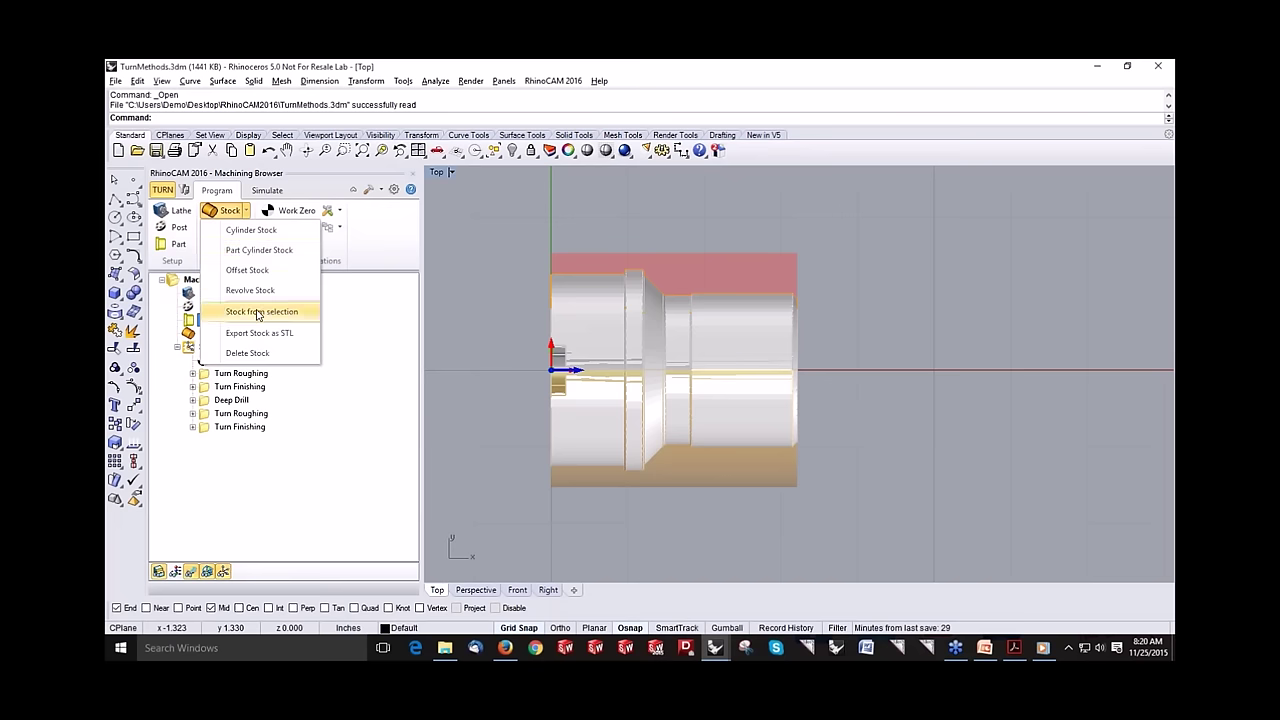
click(464, 326)
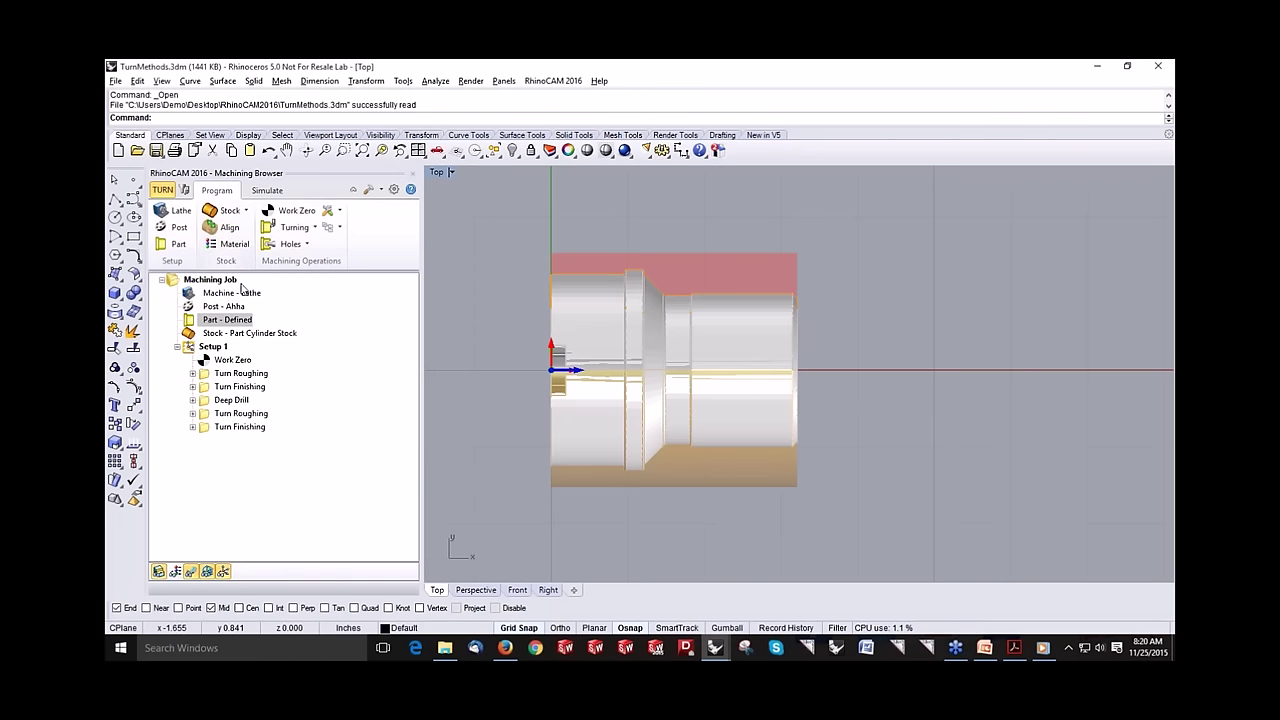
click(240, 362)
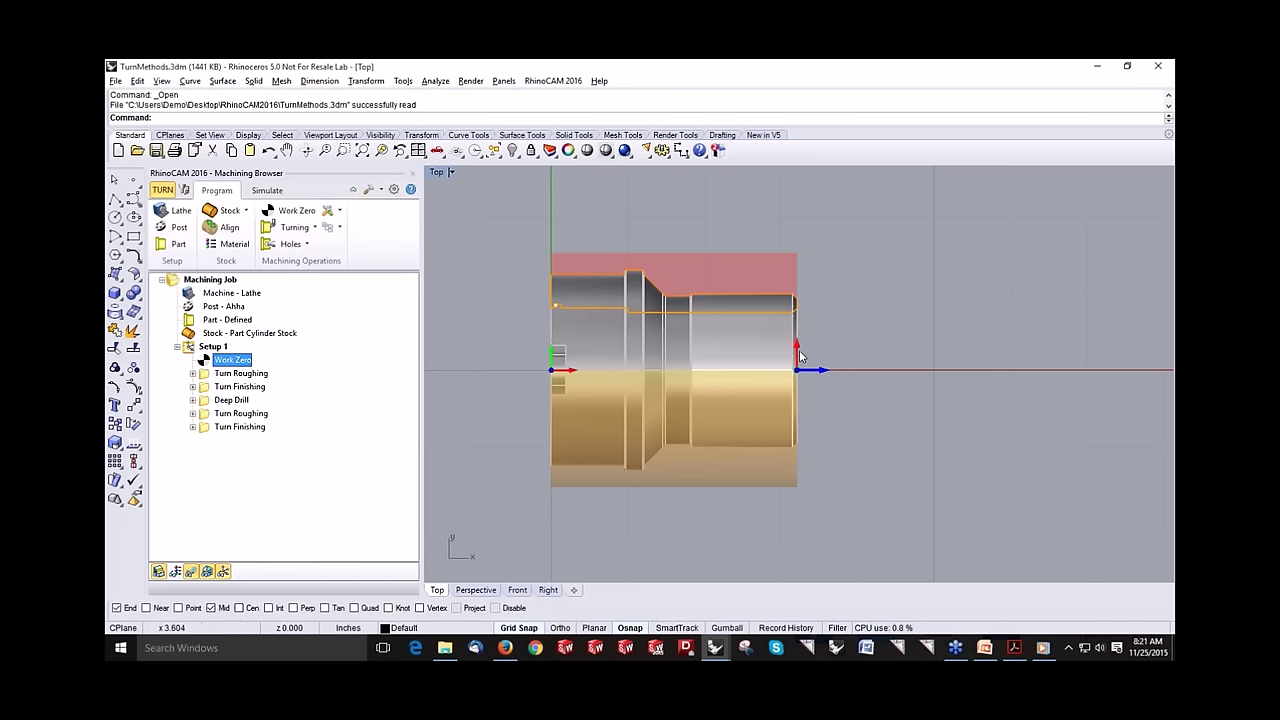
Step: Start a Turn Roughing operation and review its tool list, global parameters and approach types, keeping Outer Diameter
click(314, 230)
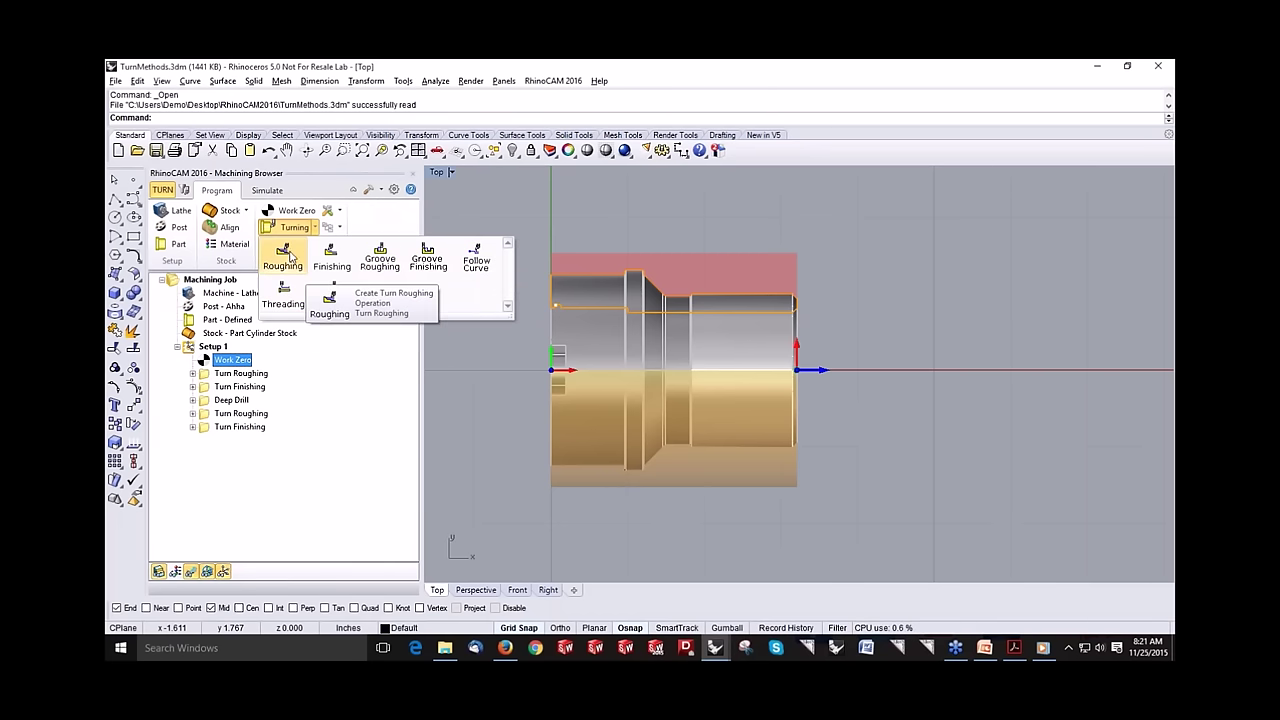
click(290, 256)
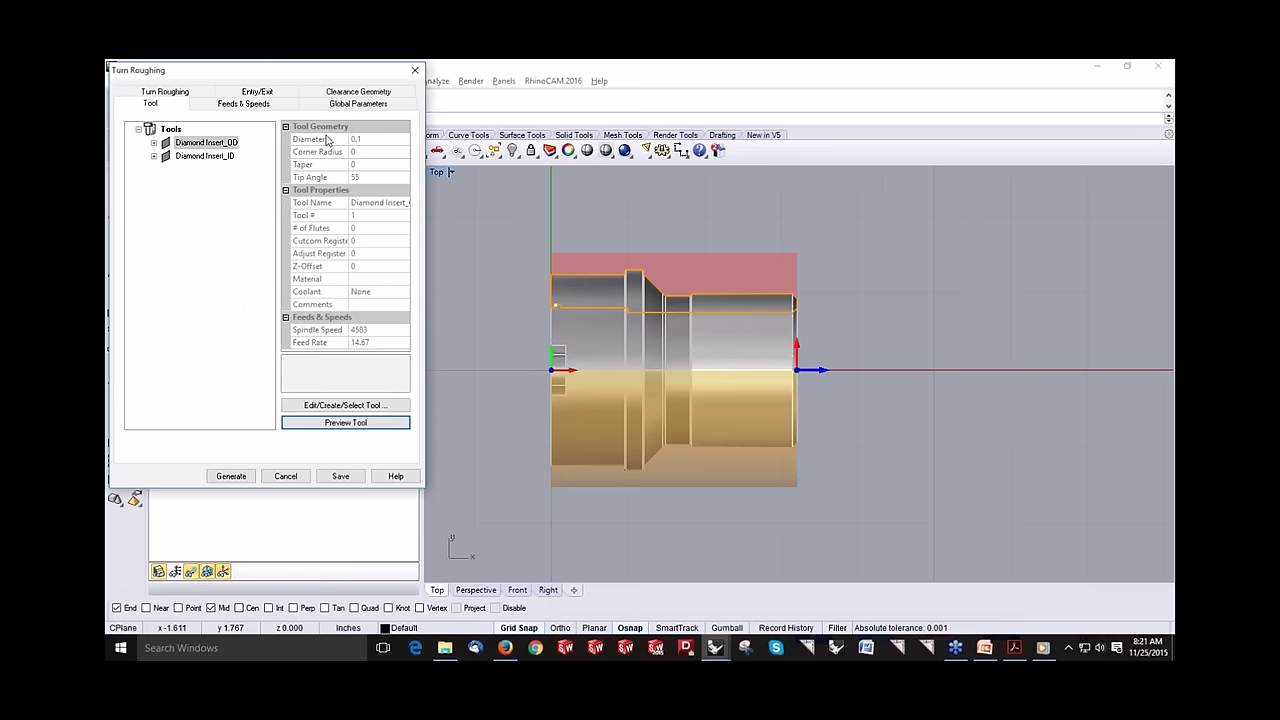
click(324, 108)
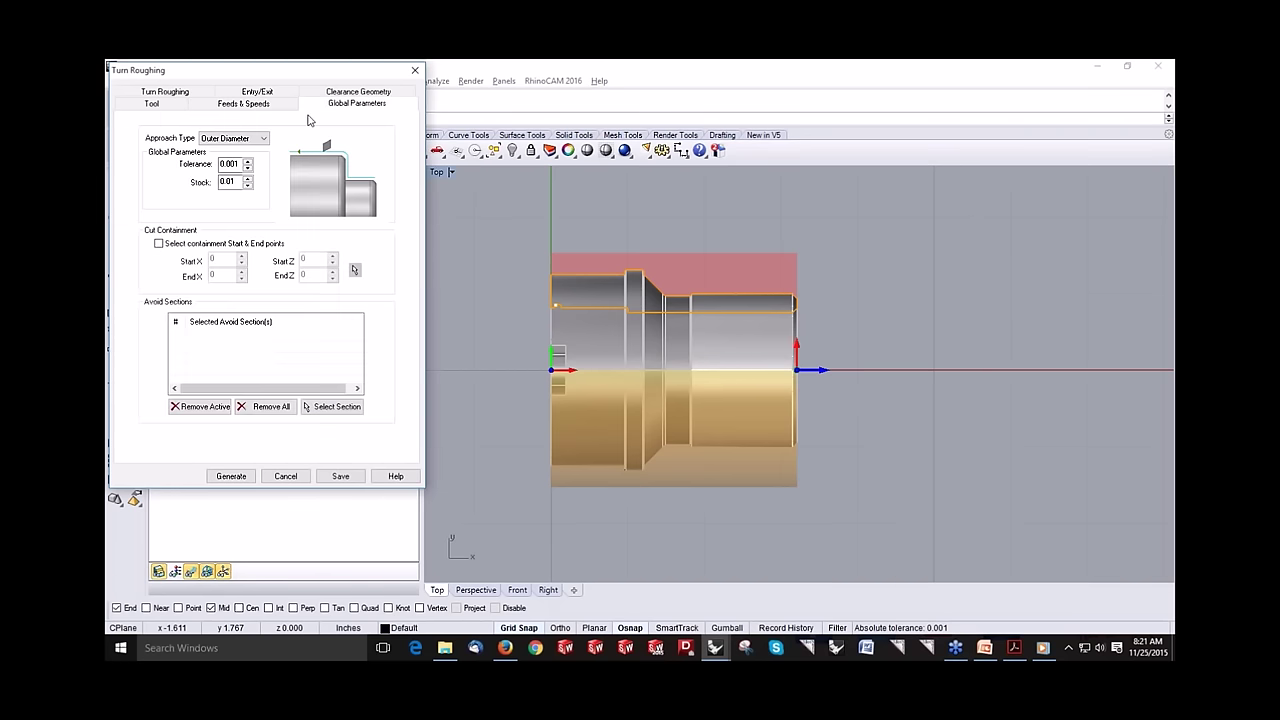
click(257, 143)
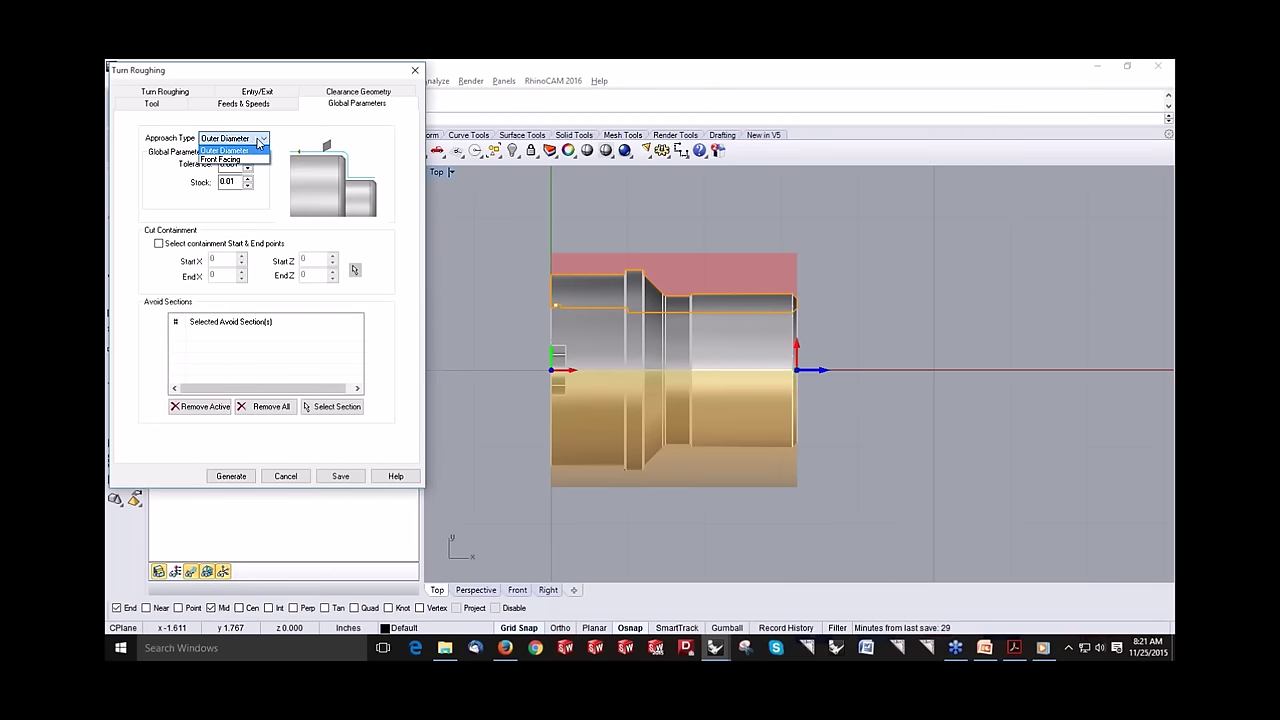
click(278, 140)
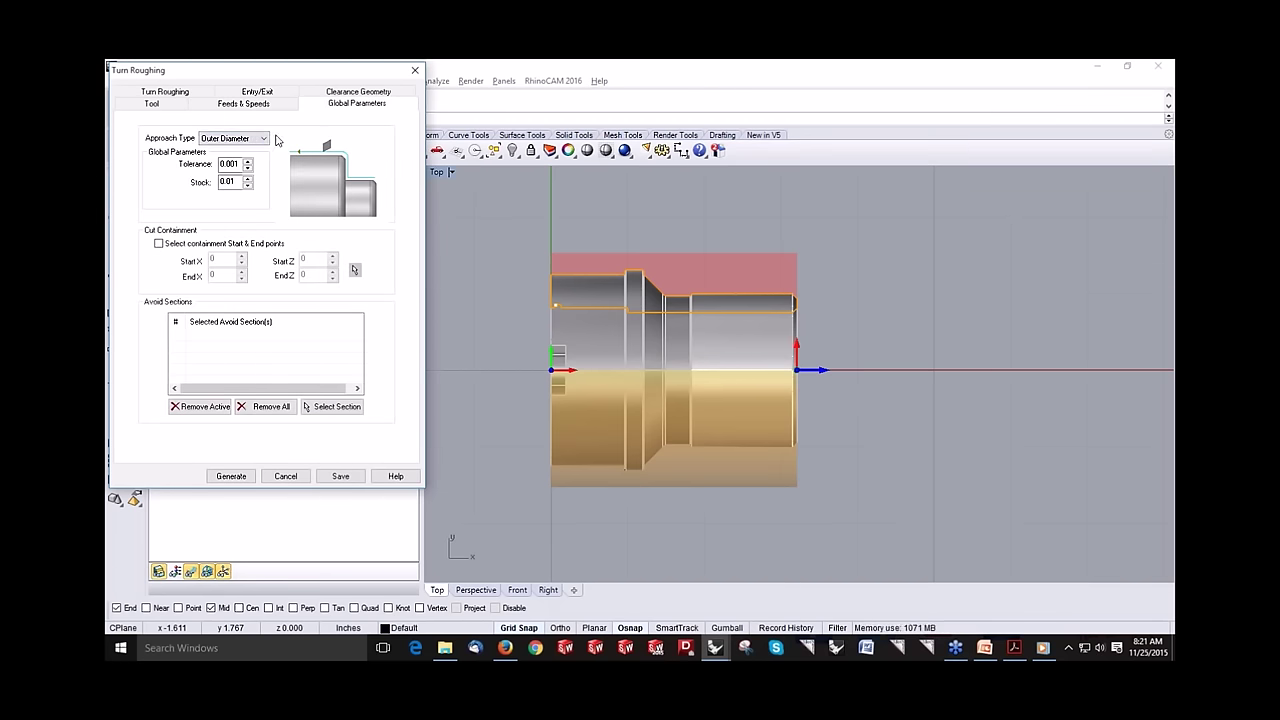
click(156, 104)
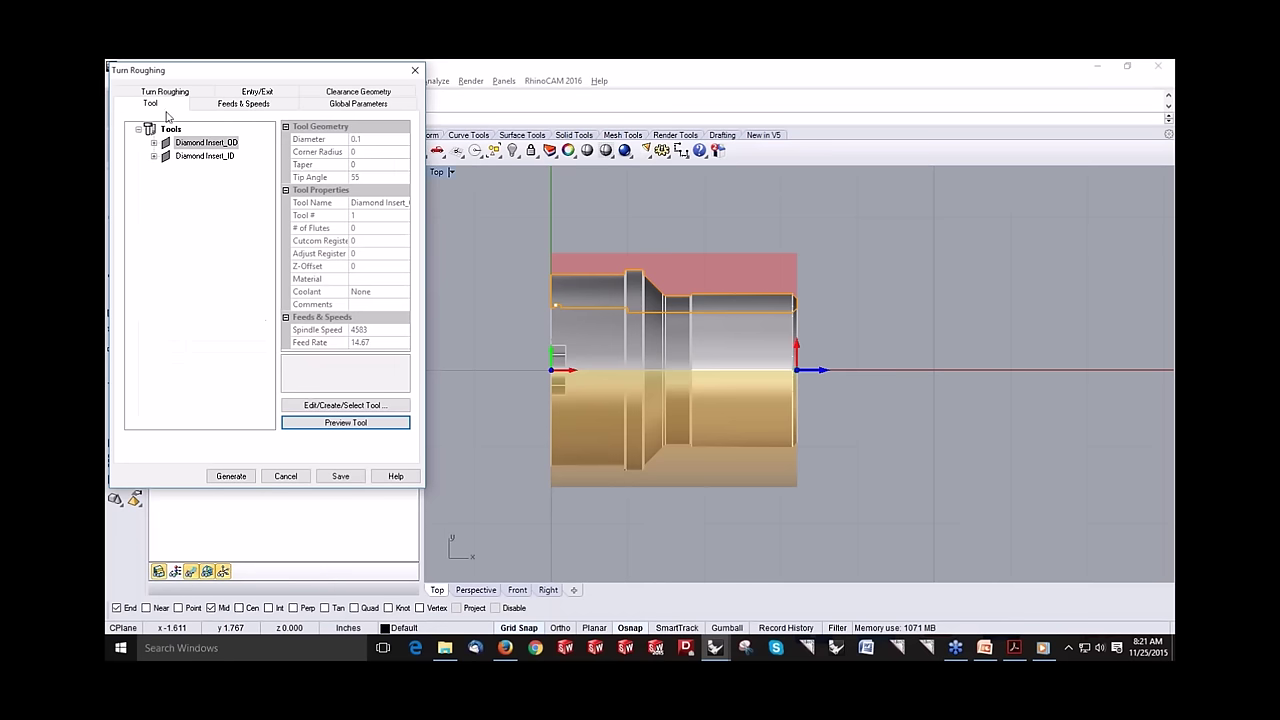
Step: Review the Diamond Insert_OD tool's geometry, properties, feeds and speeds, and leave the tool definition and Turn Roughing operation without saving
click(331, 406)
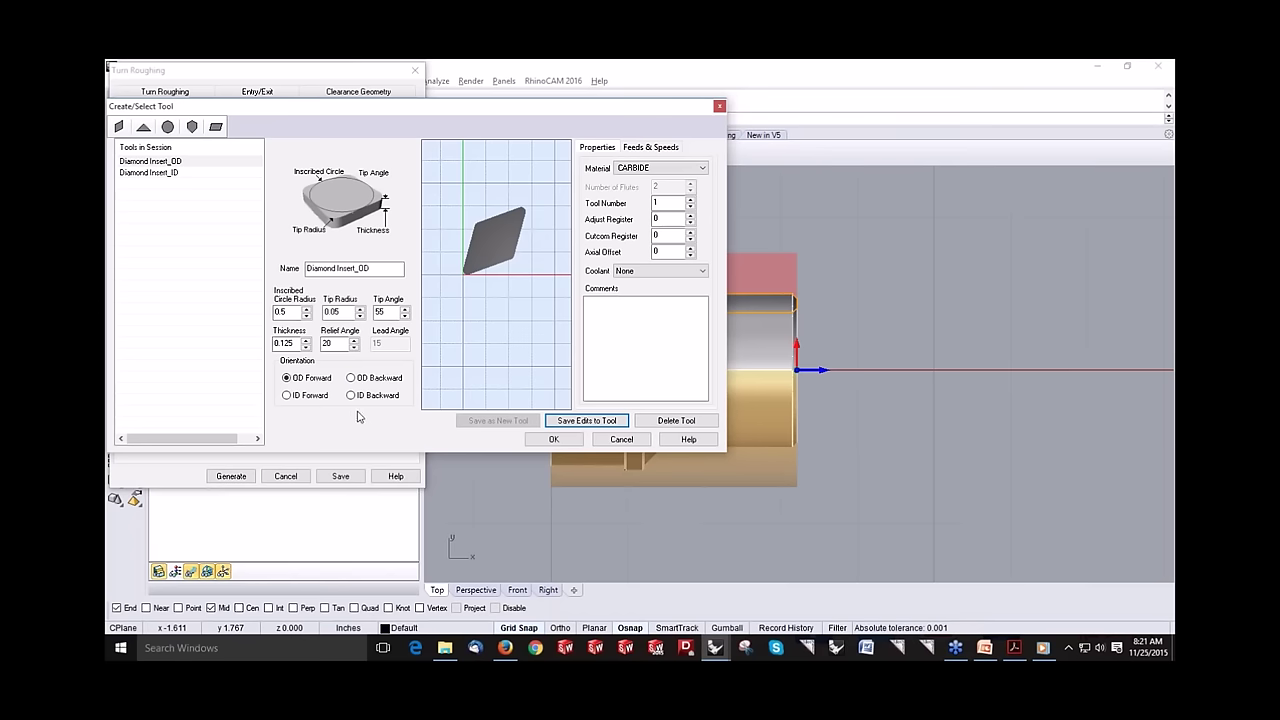
click(648, 150)
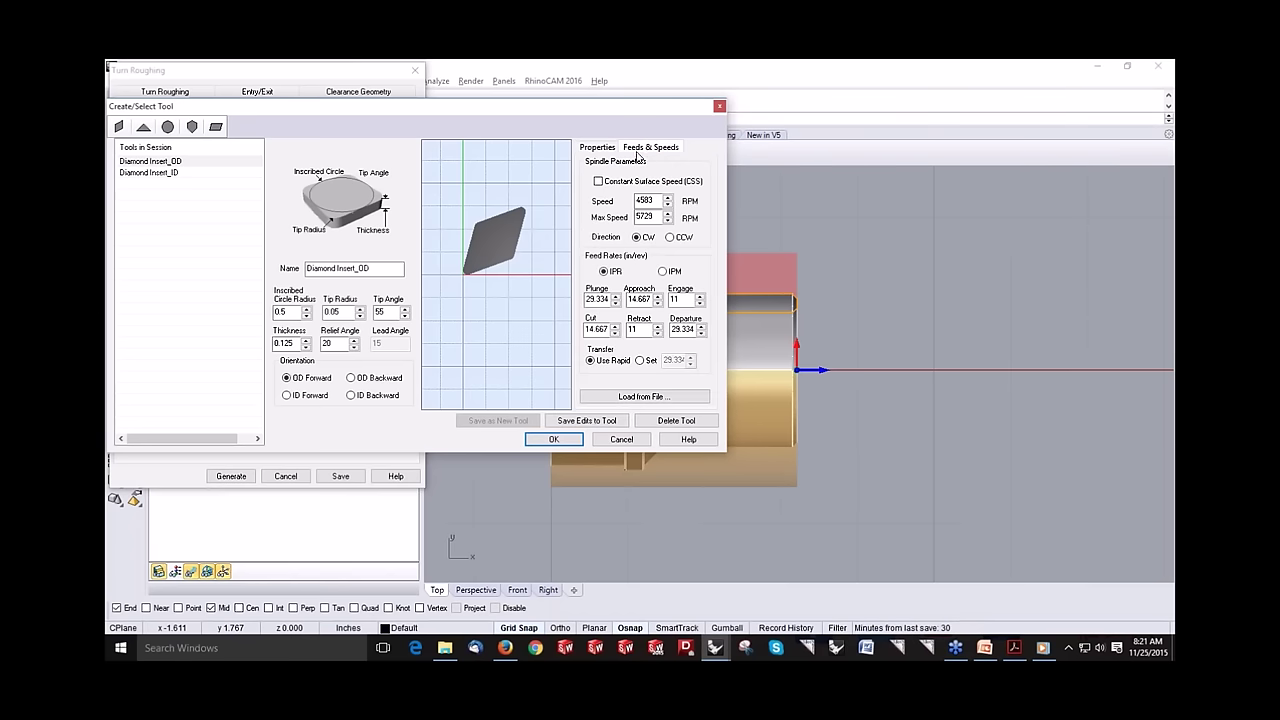
click(600, 150)
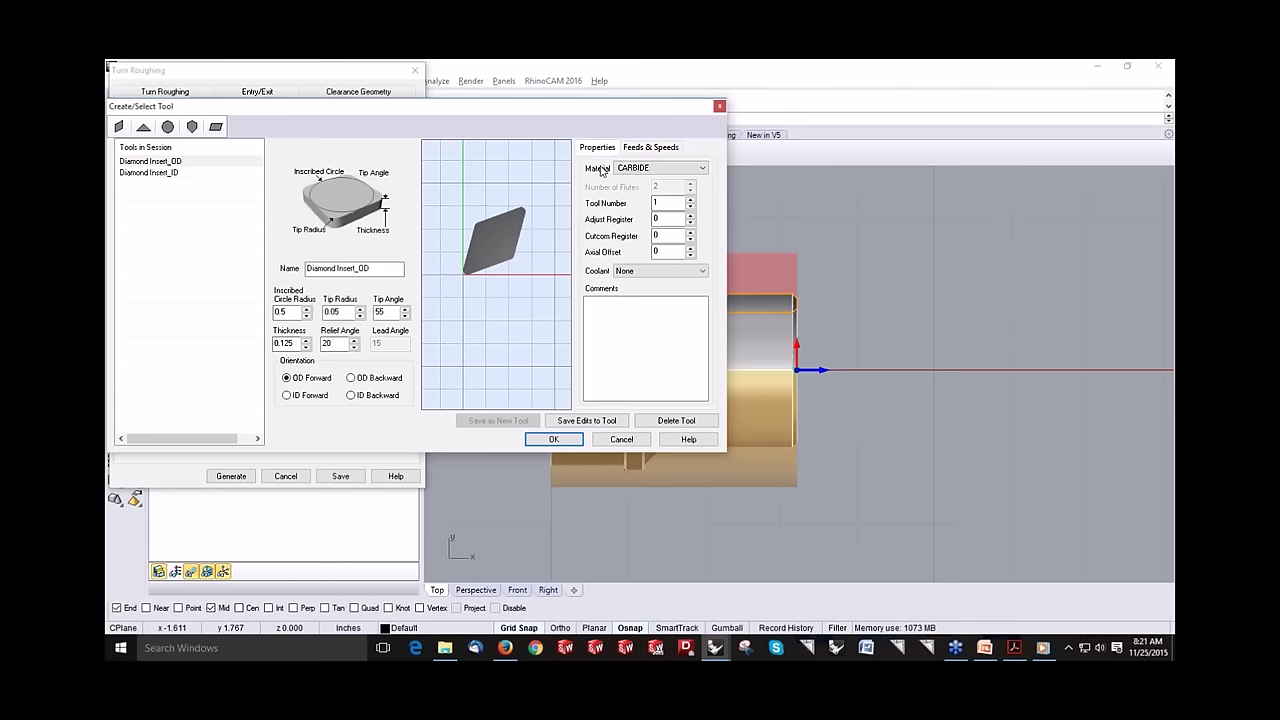
click(637, 441)
click(286, 476)
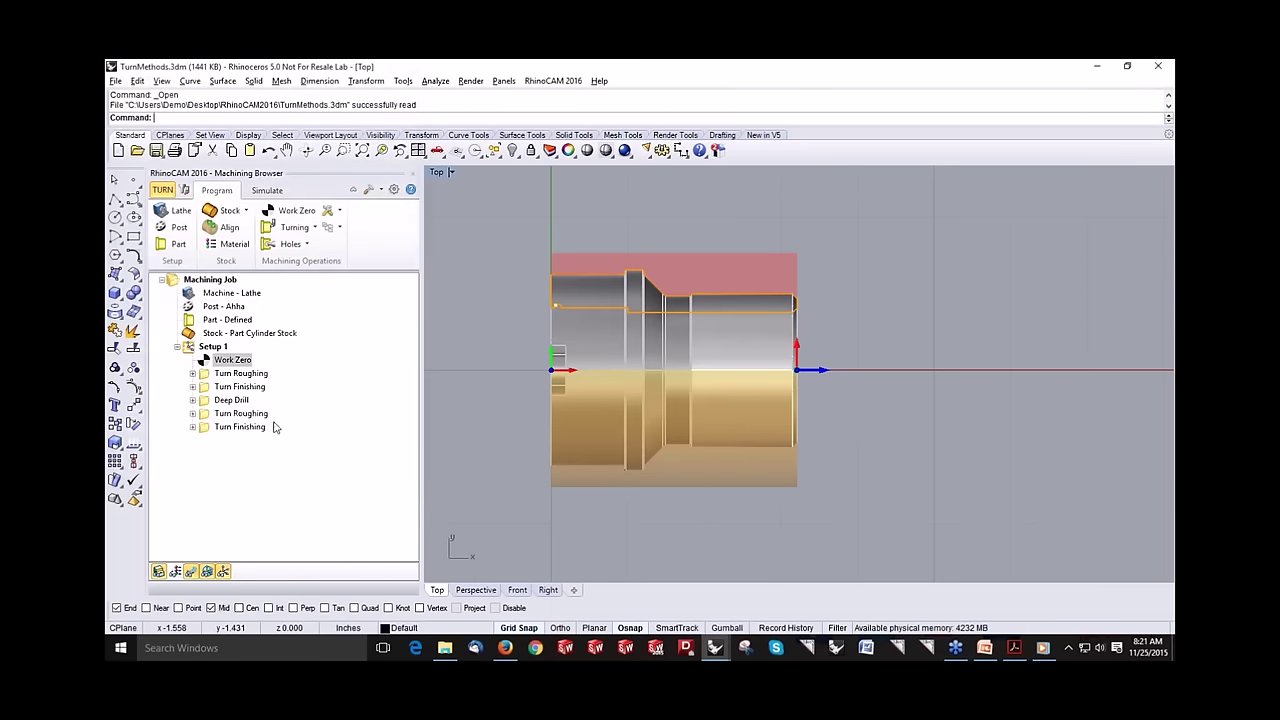
Step: Examine the toolpaths of all five turning operations in Setup 1, viewing the internal drilling, roughing and finishing passes in perspective
click(222, 375)
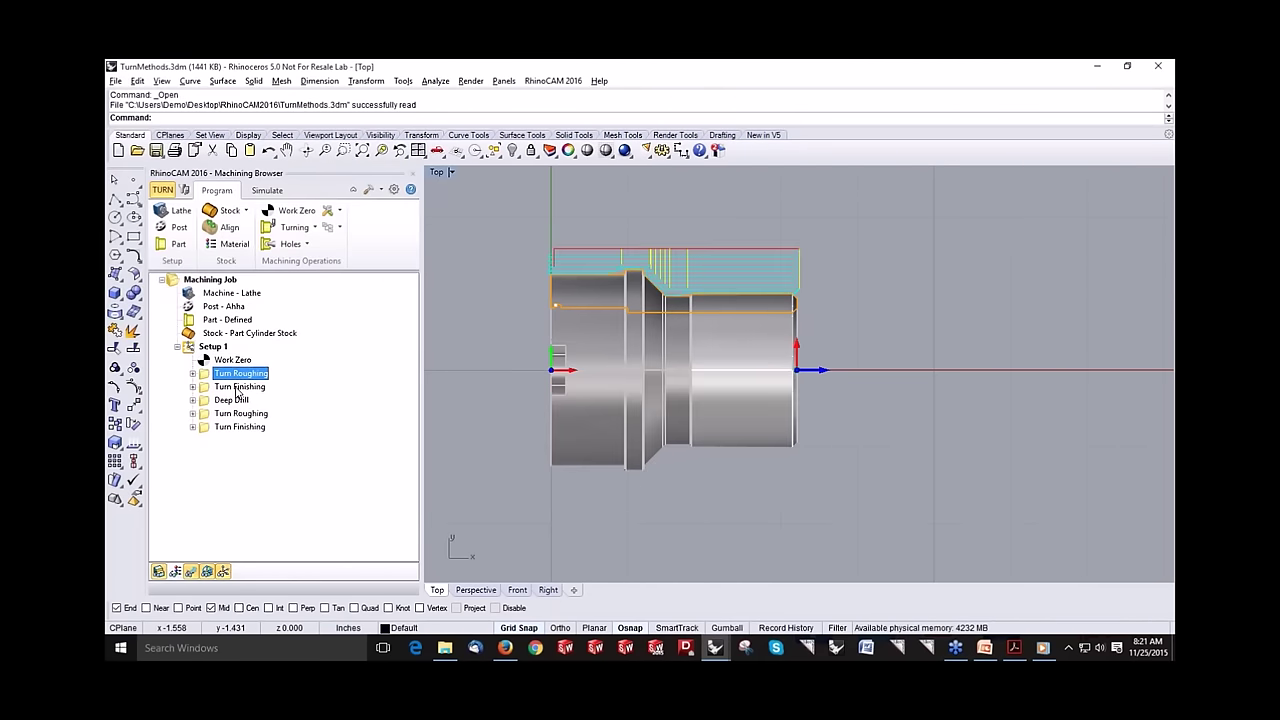
click(238, 388)
click(238, 398)
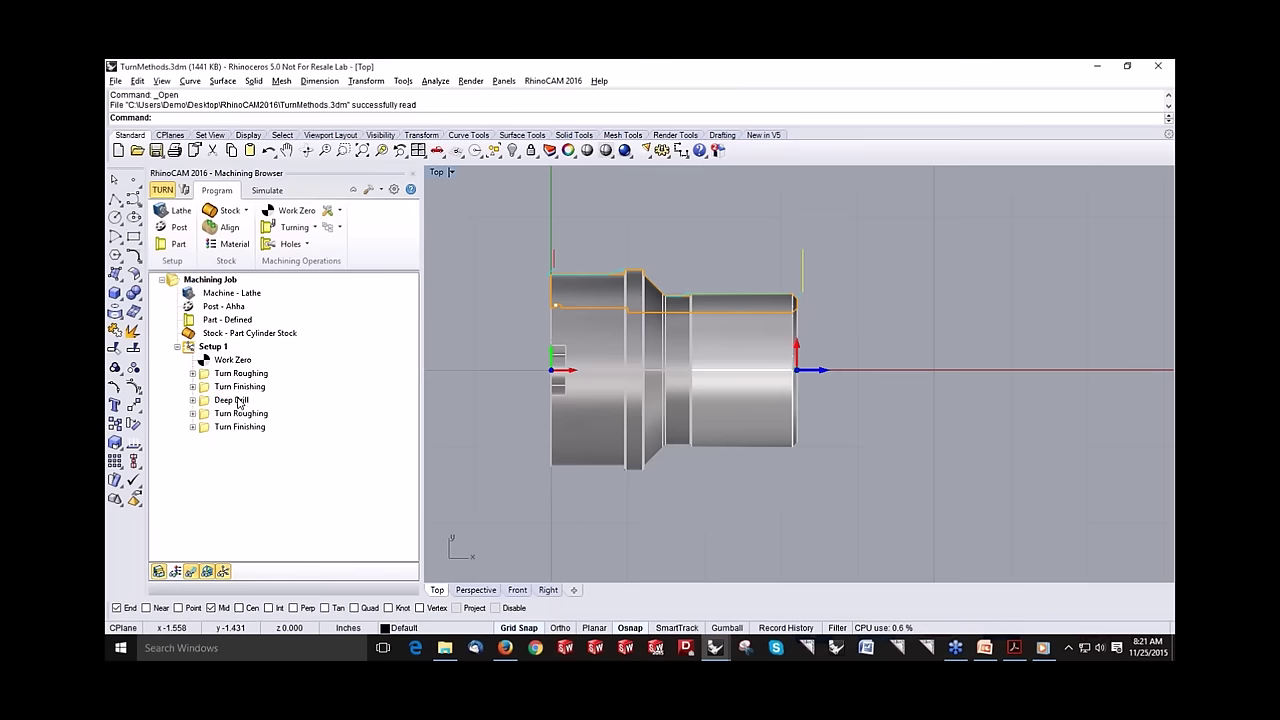
click(490, 591)
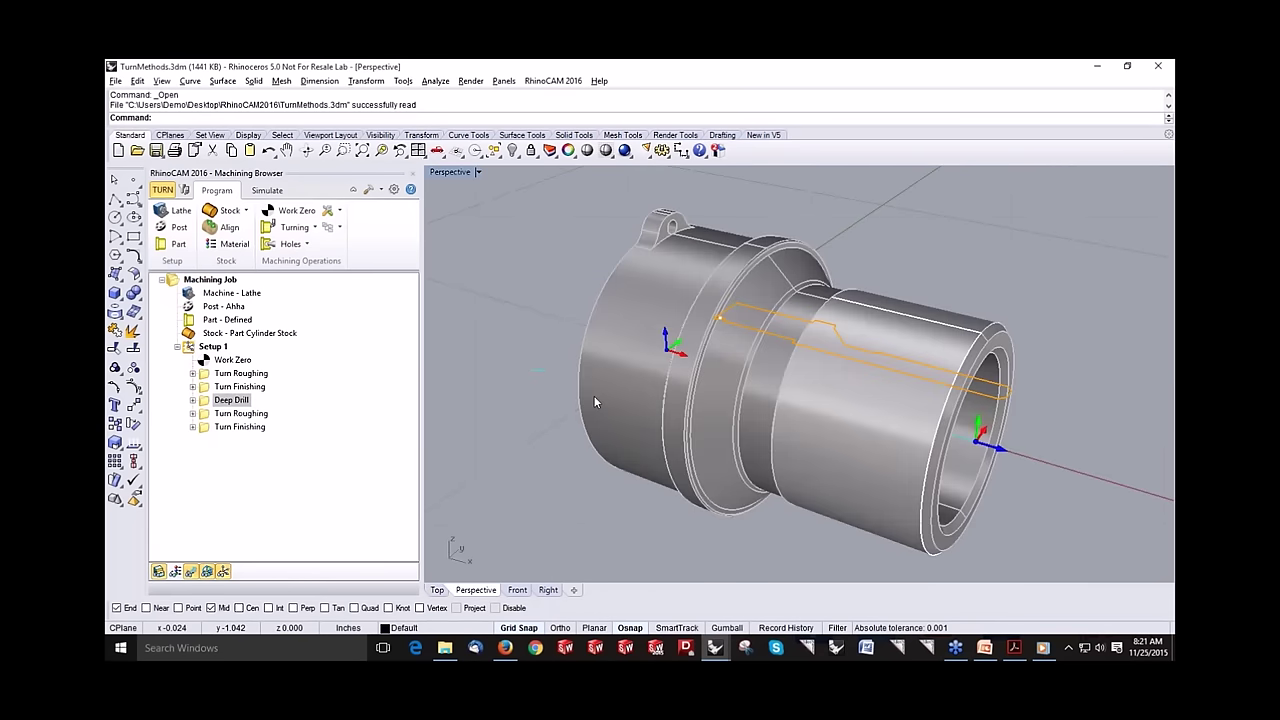
scroll(596, 395, down, 2)
right_drag(596, 395, 730, 455)
click(238, 414)
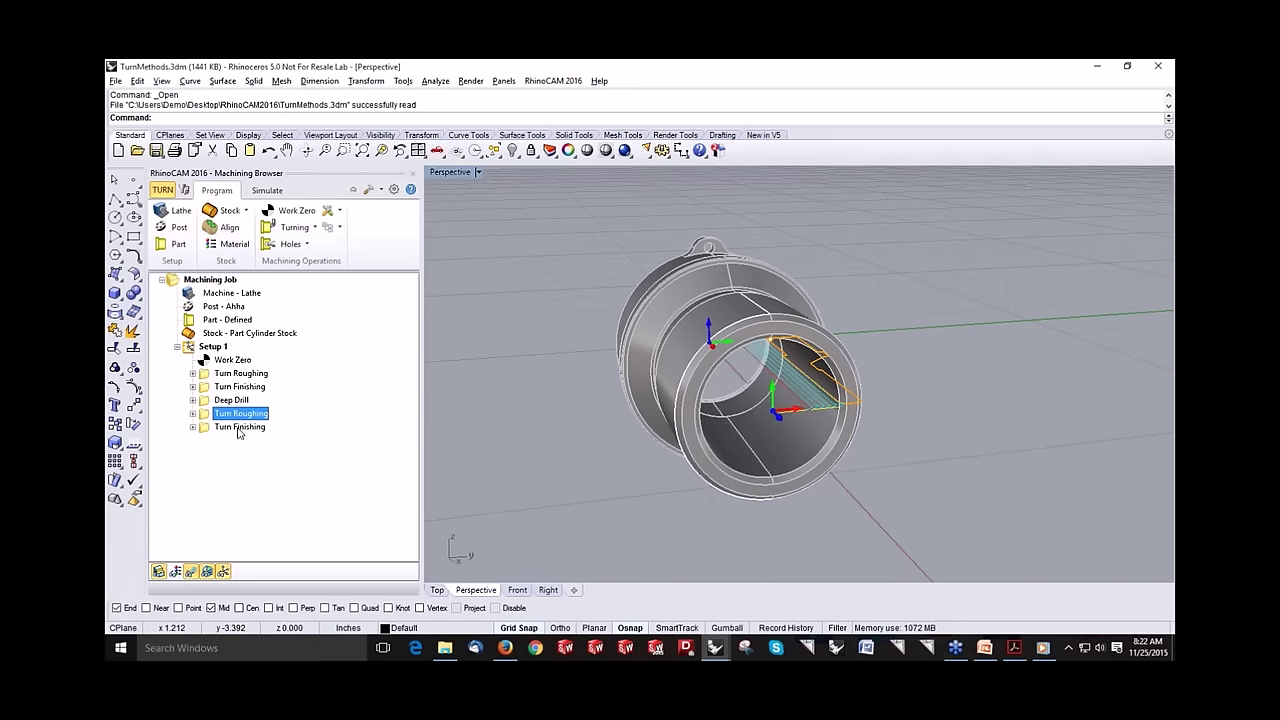
click(240, 430)
right_drag(585, 407, 719, 412)
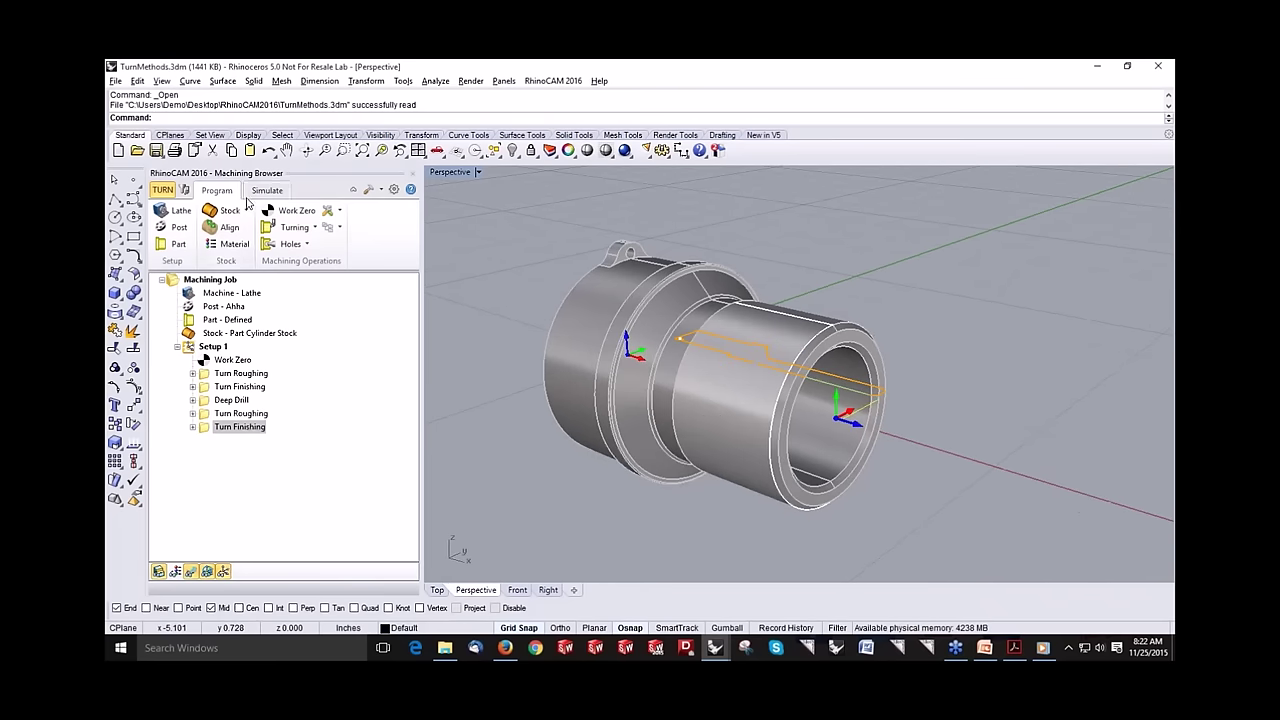
Step: Show the cylinder stock for simulation, review the simulation preferences without changing them, and turn the view to face the stock's cutaway
click(265, 196)
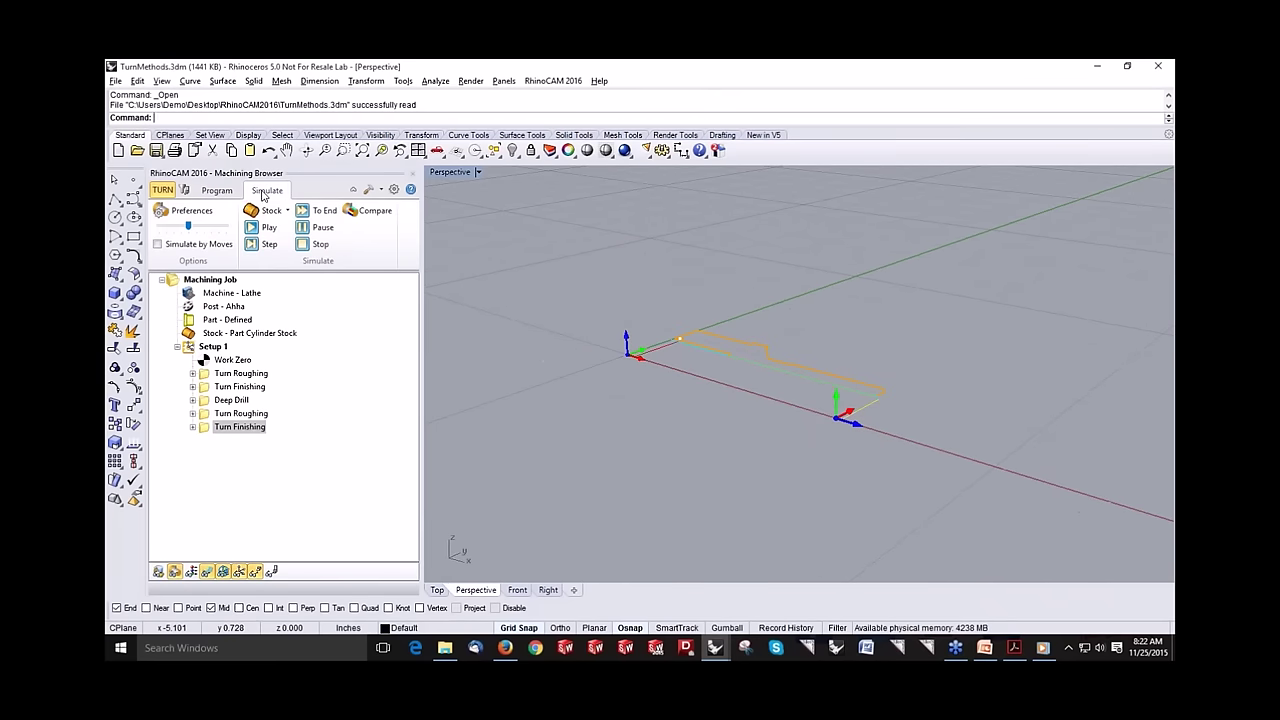
click(212, 335)
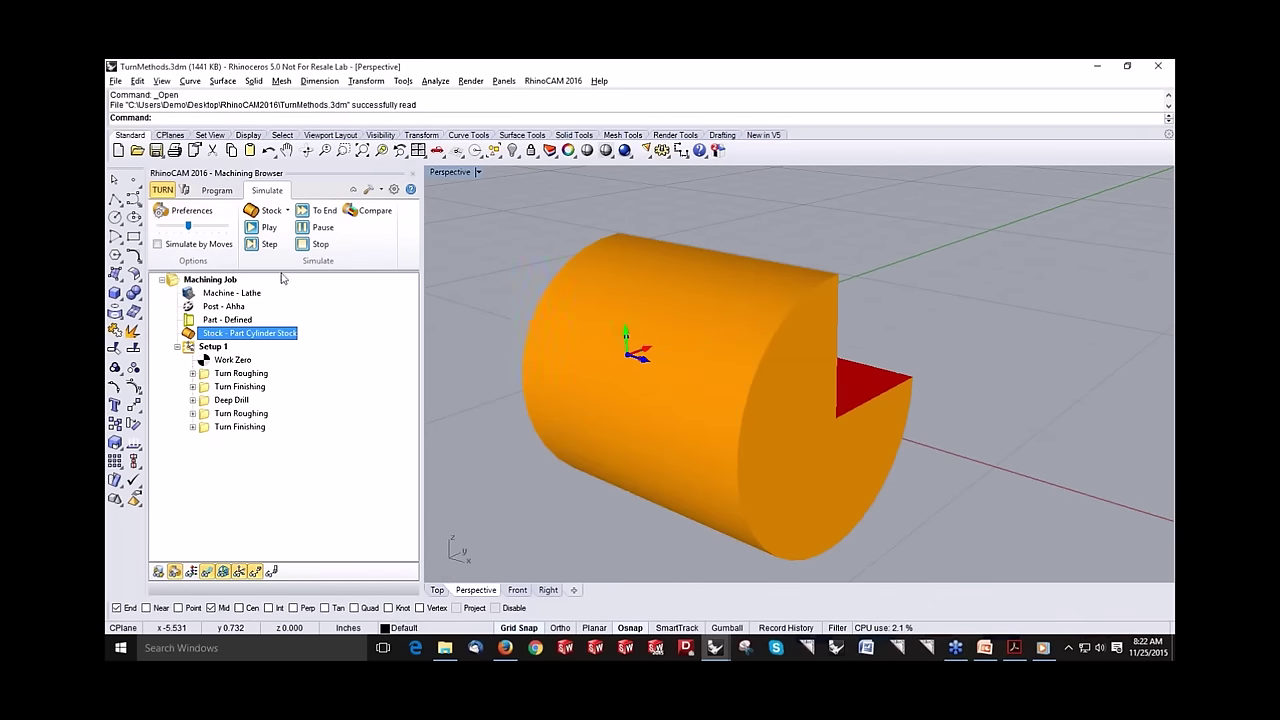
click(185, 210)
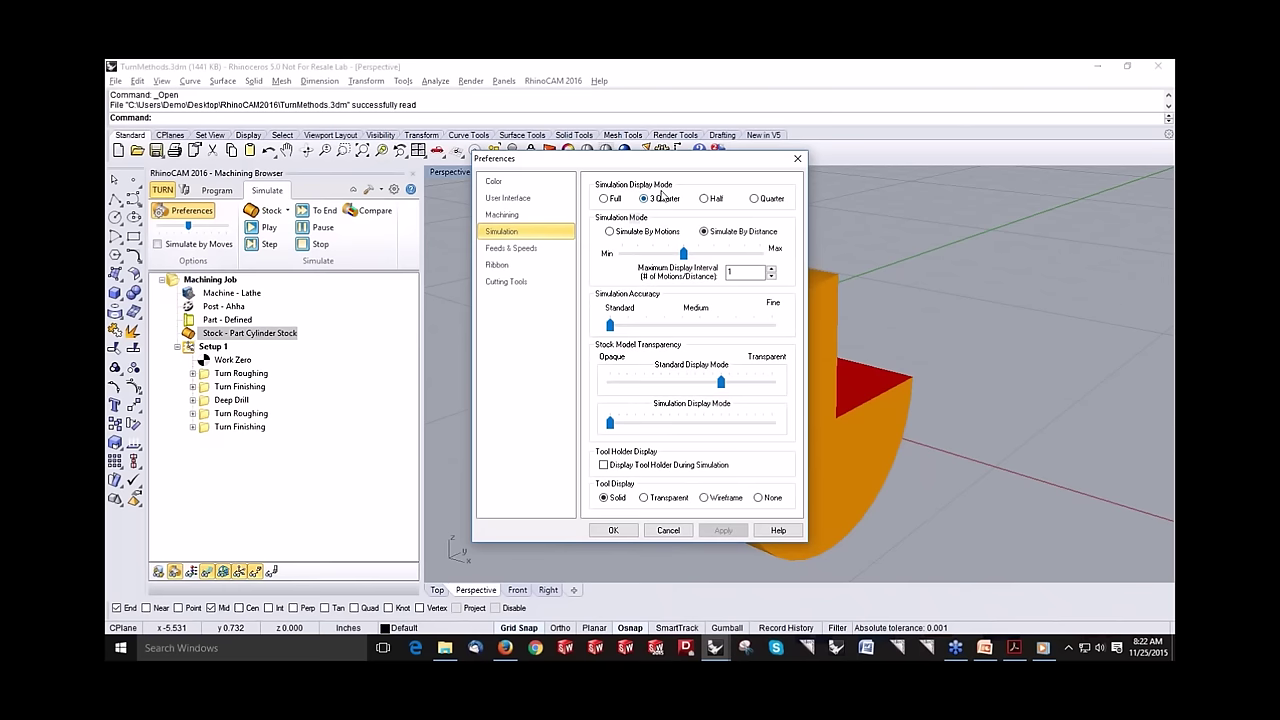
click(668, 530)
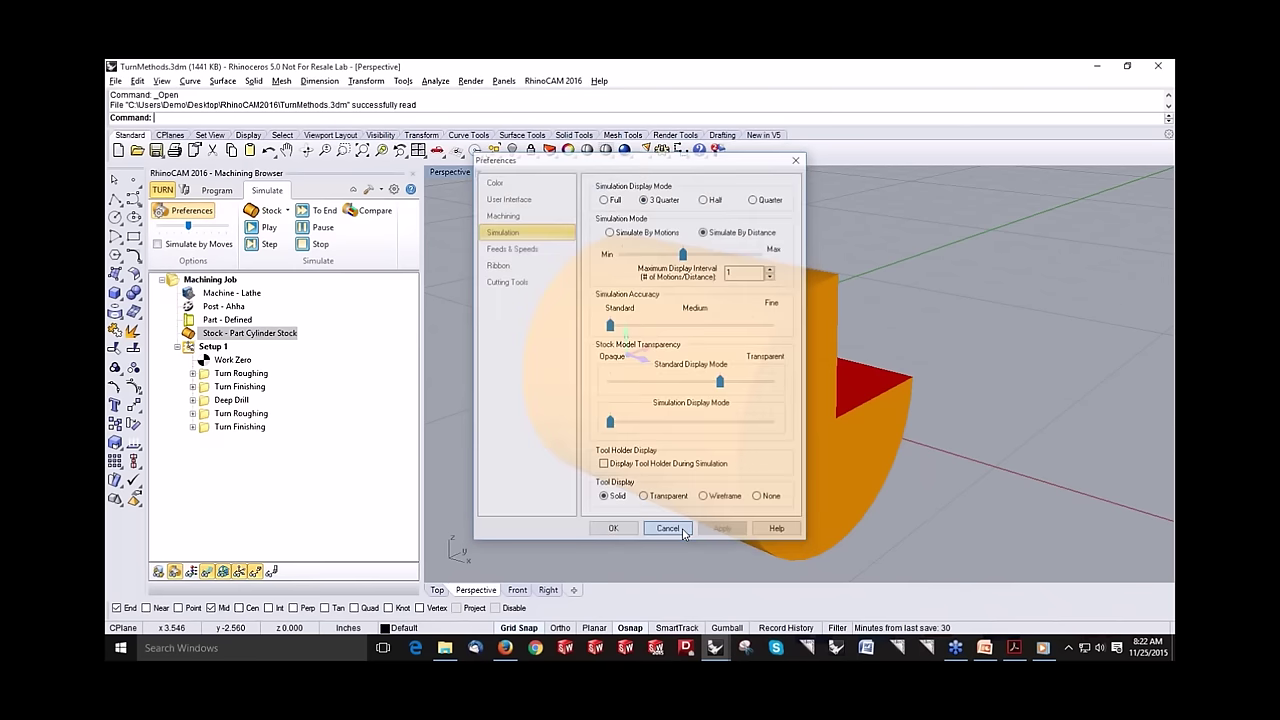
click(718, 152)
right_drag(810, 270, 775, 402)
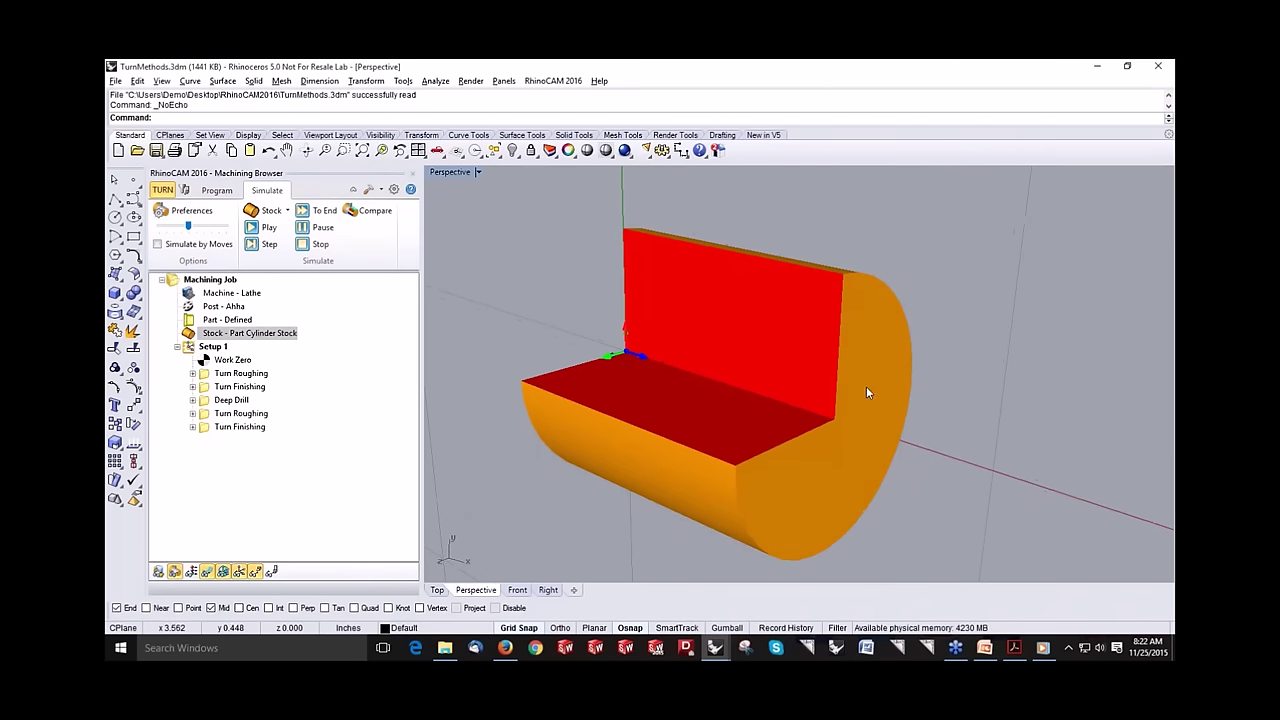
Step: Simulate all Setup 1 turning operations, repeat the simulation at the slowest speed, and return to programming mode
click(192, 347)
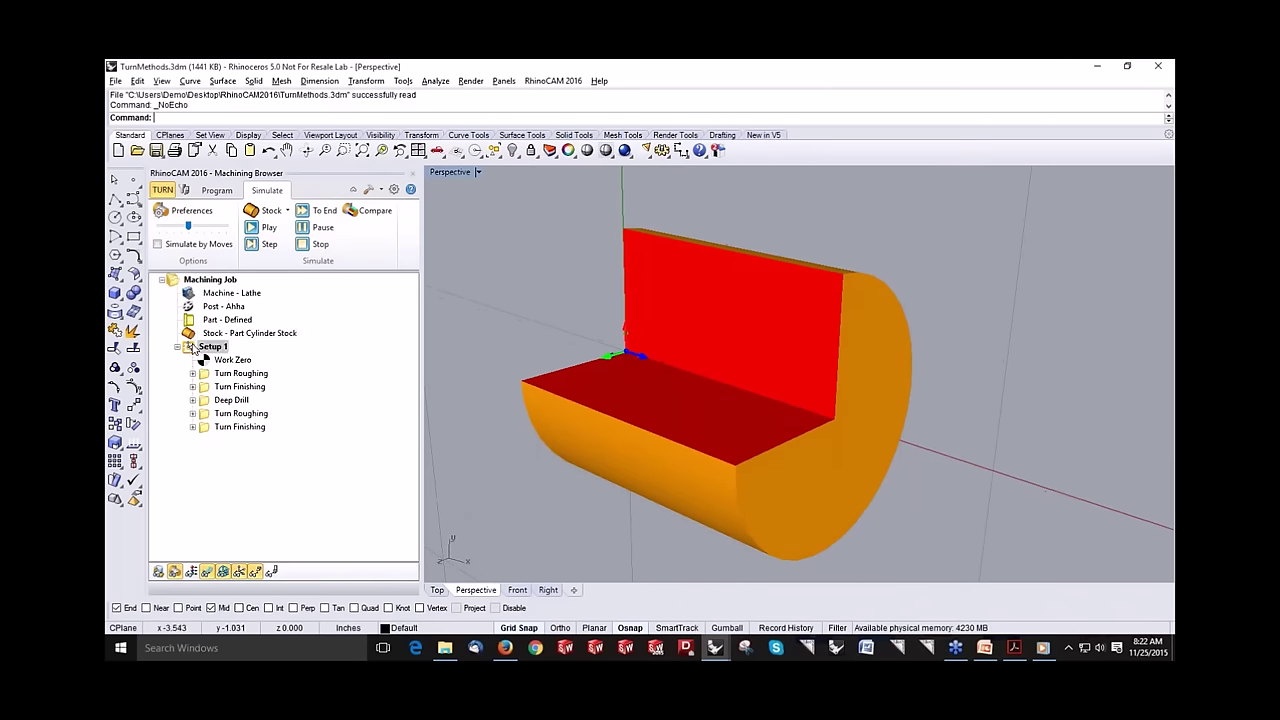
click(252, 228)
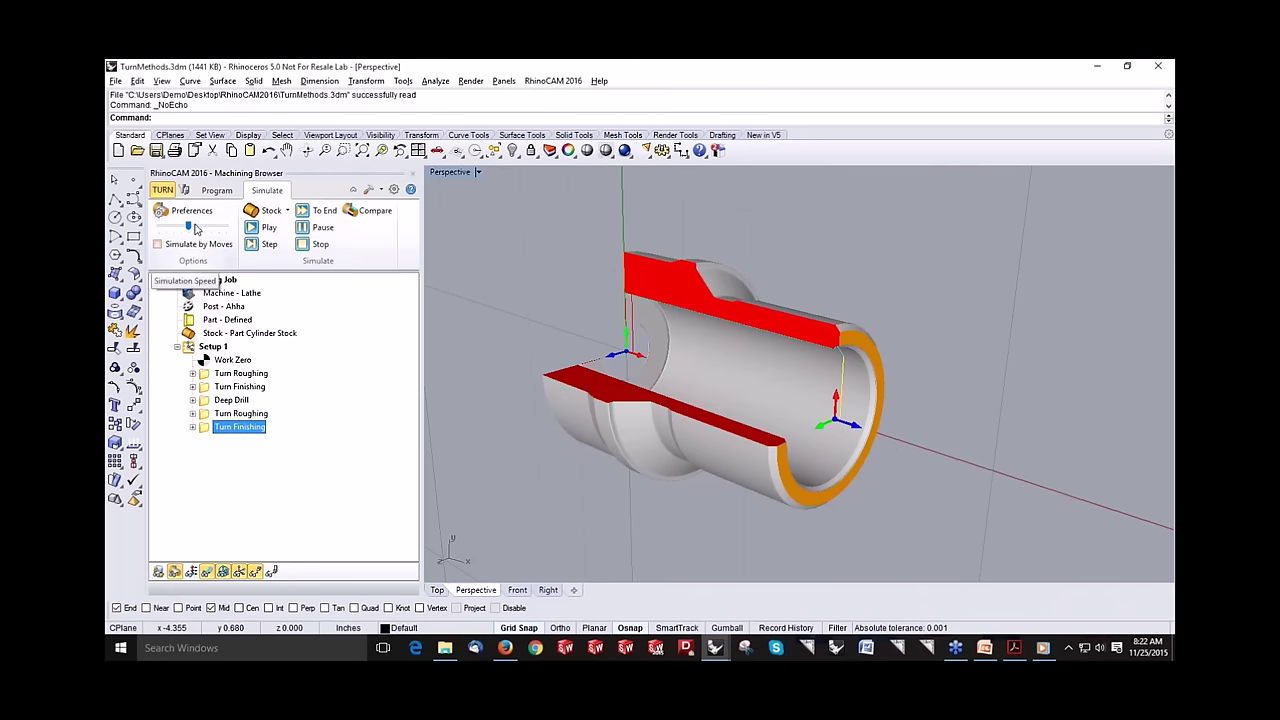
drag(188, 226, 155, 231)
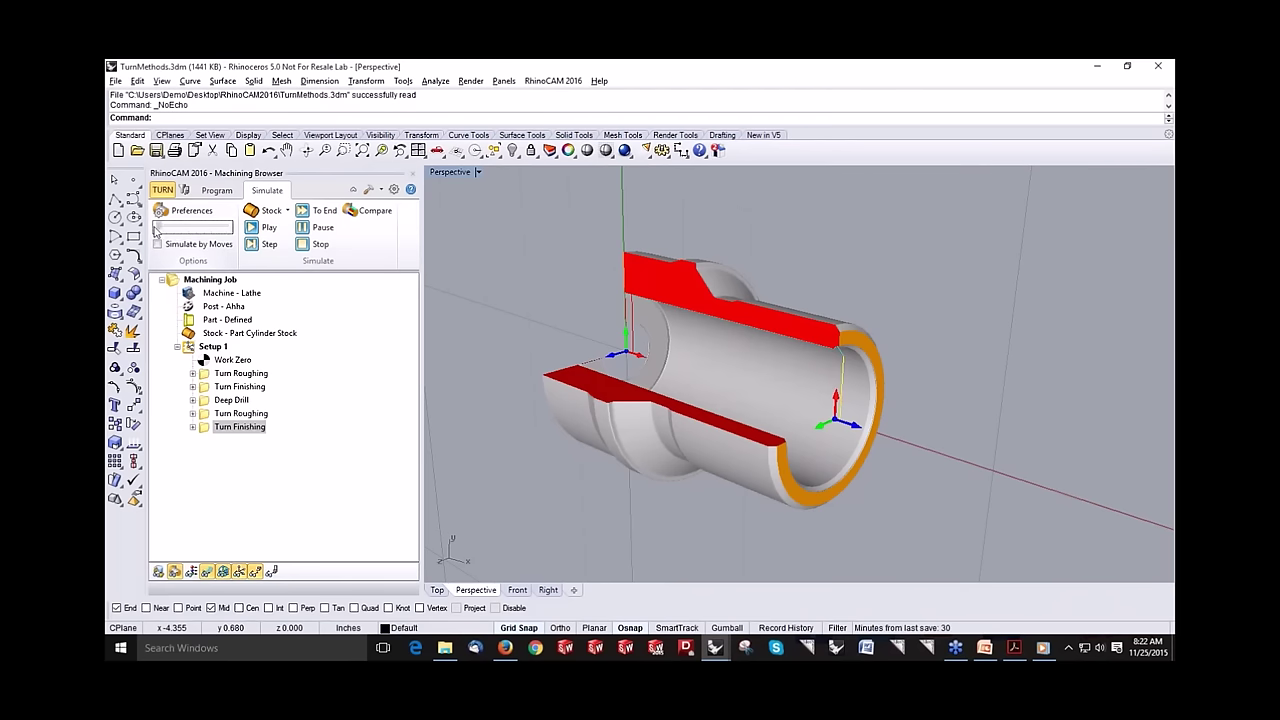
click(213, 346)
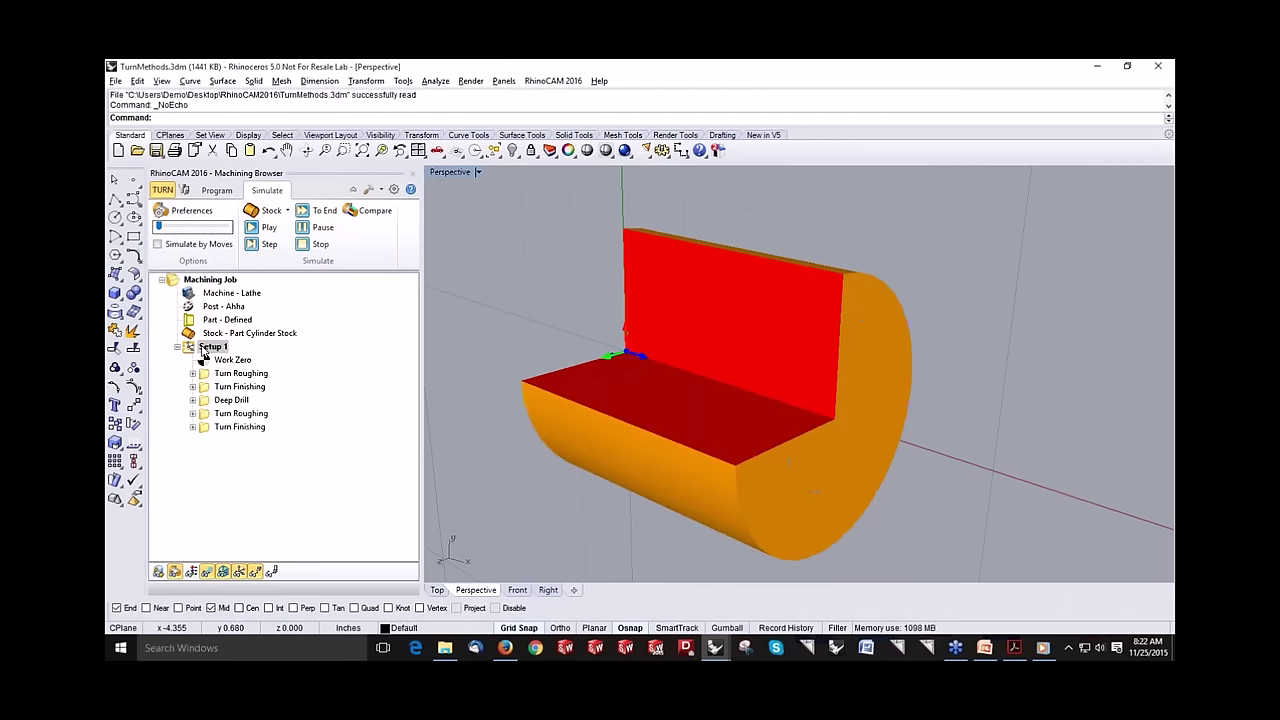
click(268, 229)
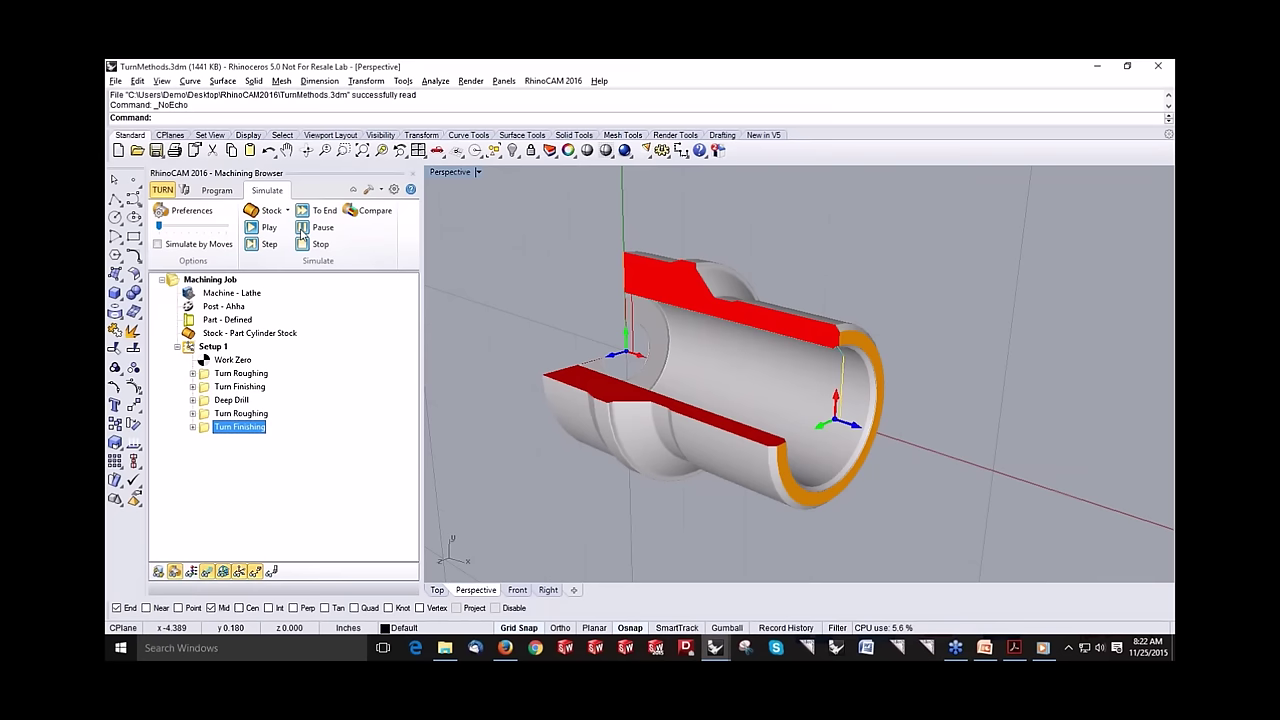
click(217, 191)
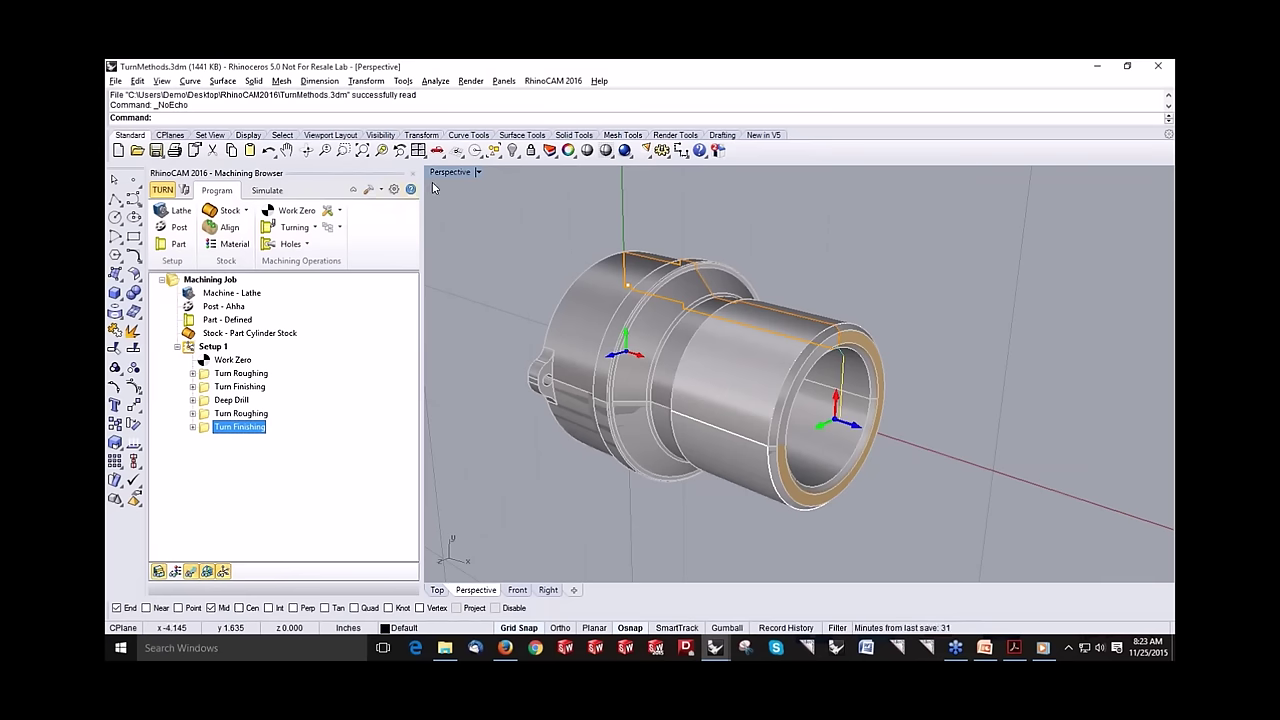
Step: Start a new document from the Small Objects - Inches.3dm template without saving changes to TurnMethods.3dm
click(118, 150)
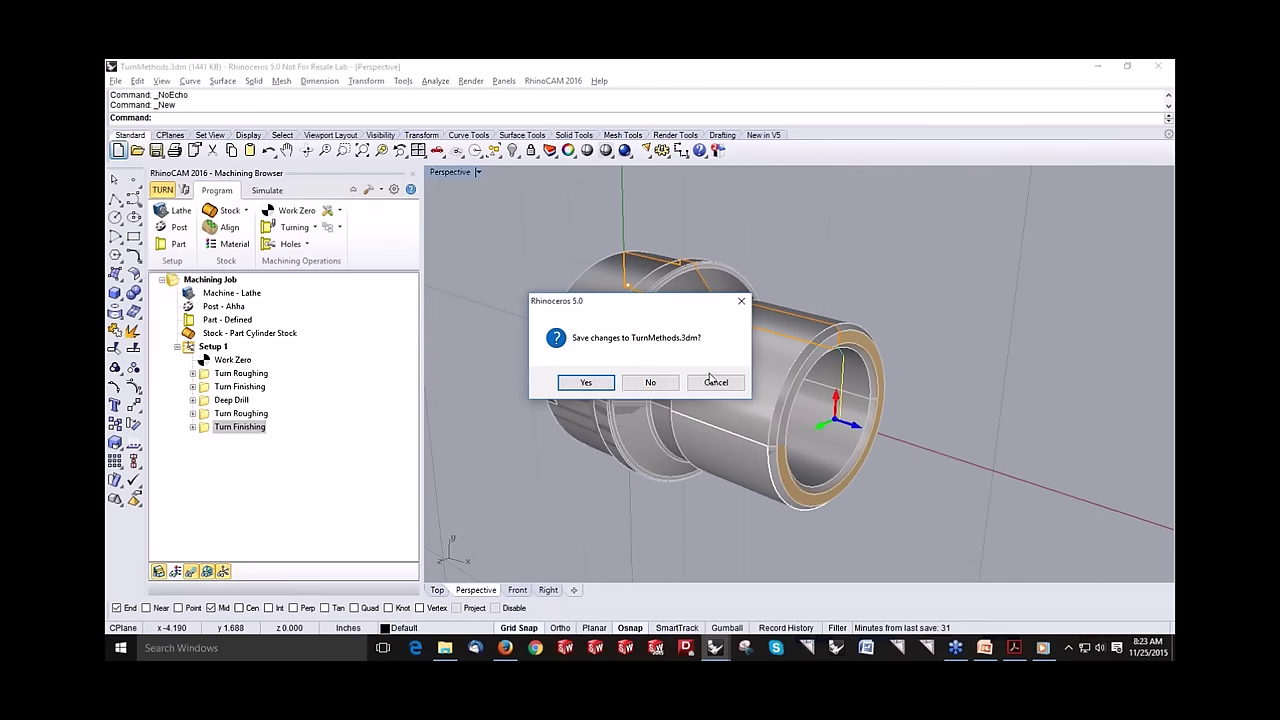
click(652, 383)
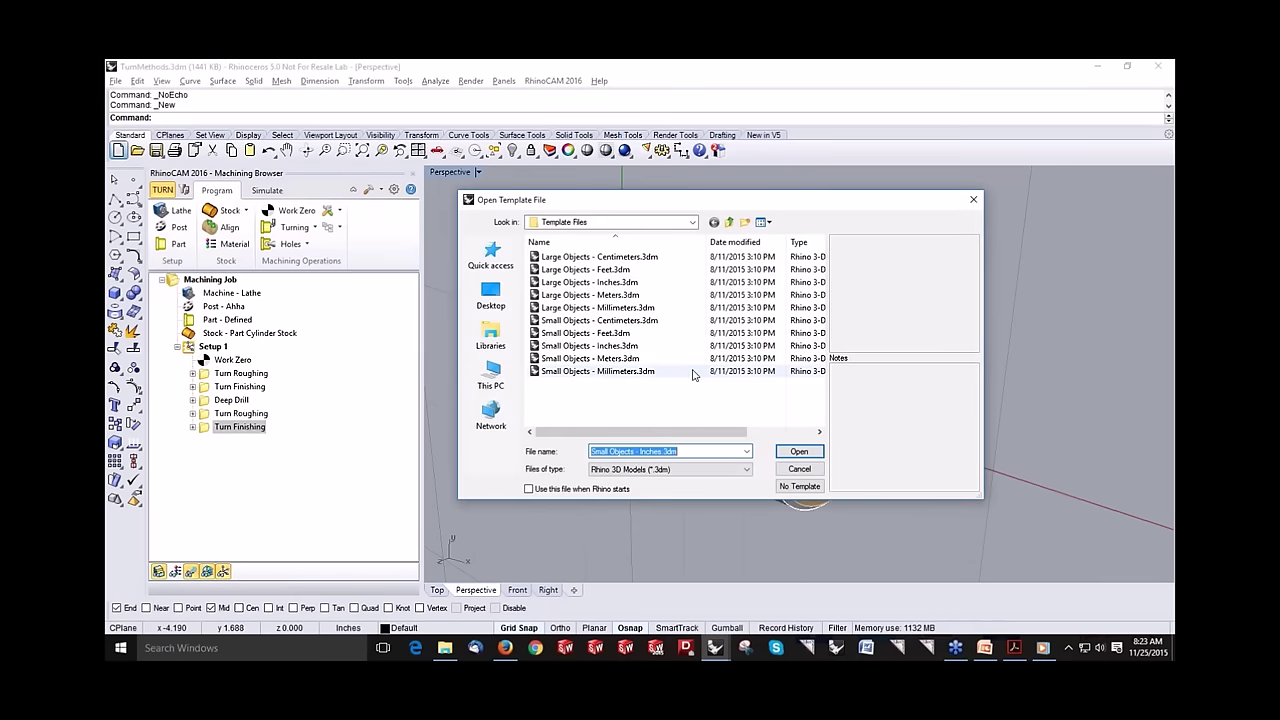
click(796, 450)
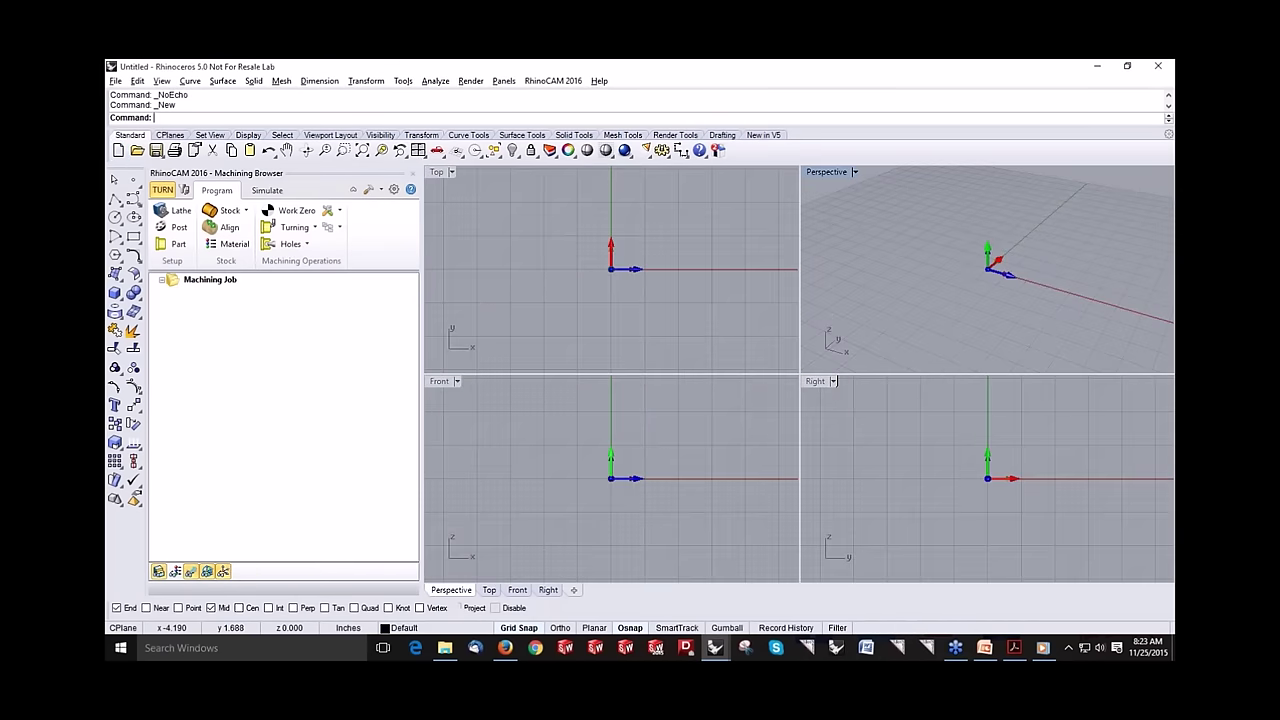
Step: Switch to the ART module and look over its Raster to Vector and Relief Operations tools
click(535, 82)
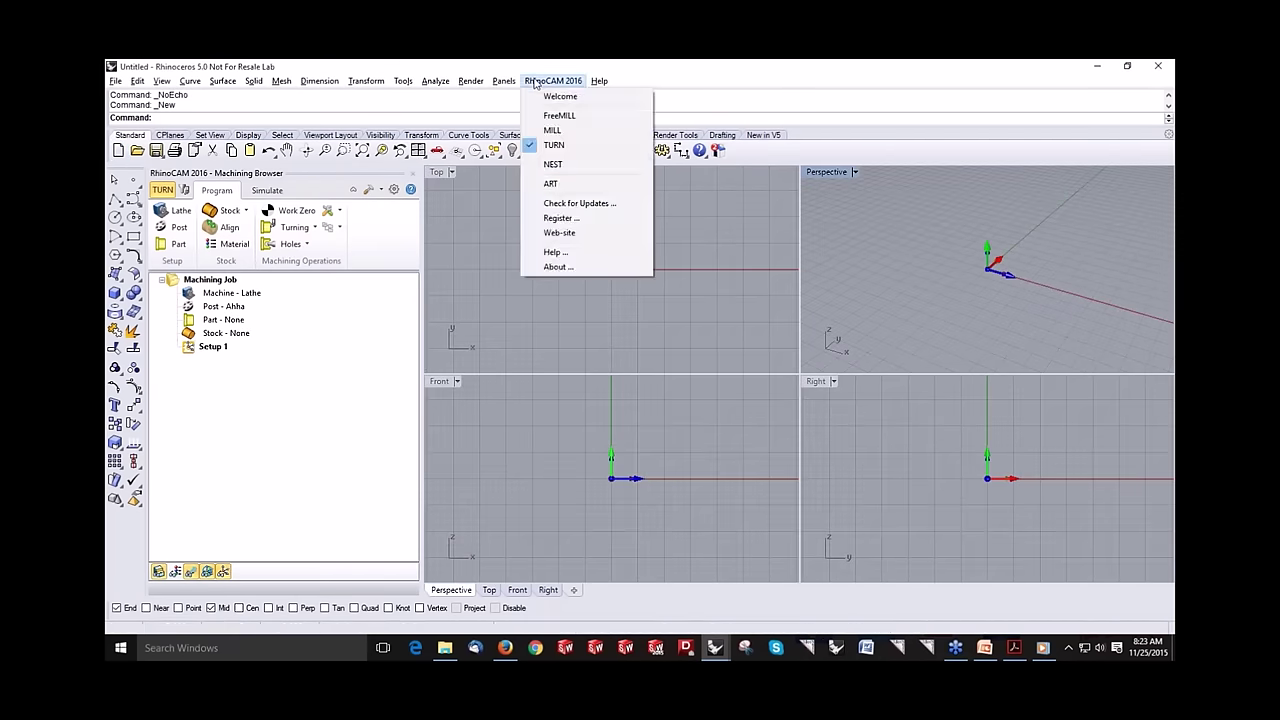
click(548, 184)
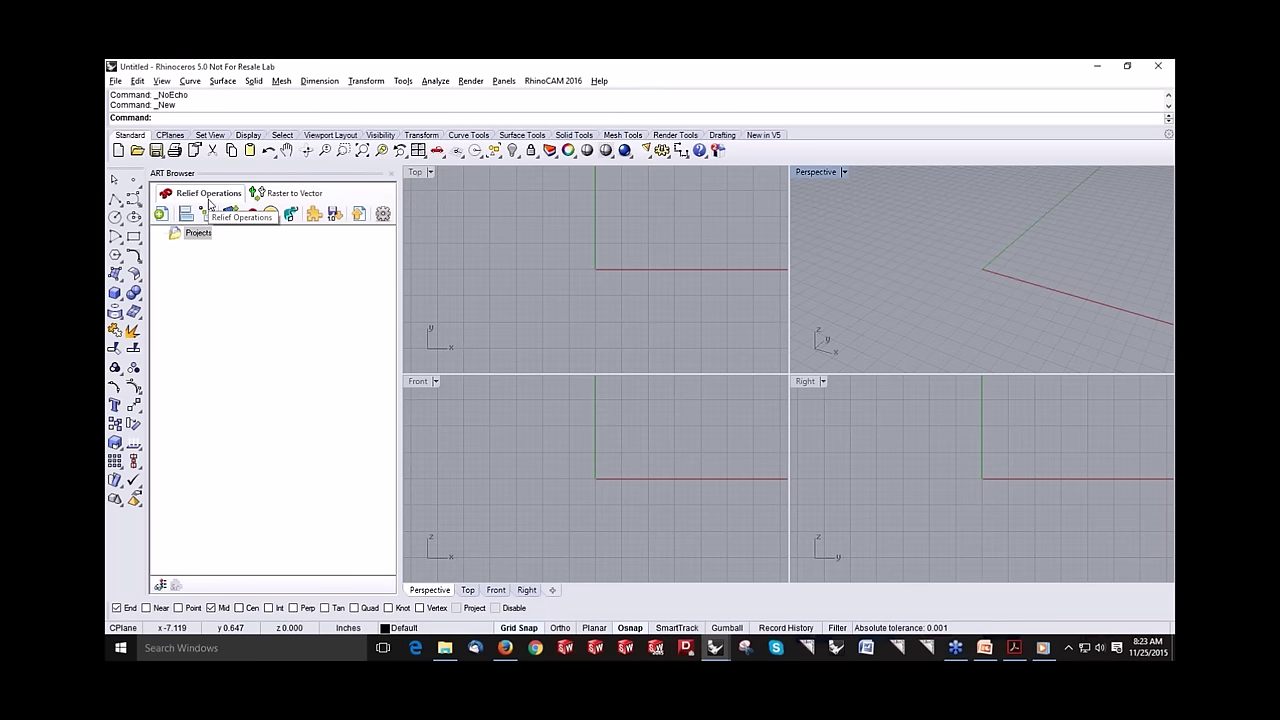
click(281, 195)
click(230, 197)
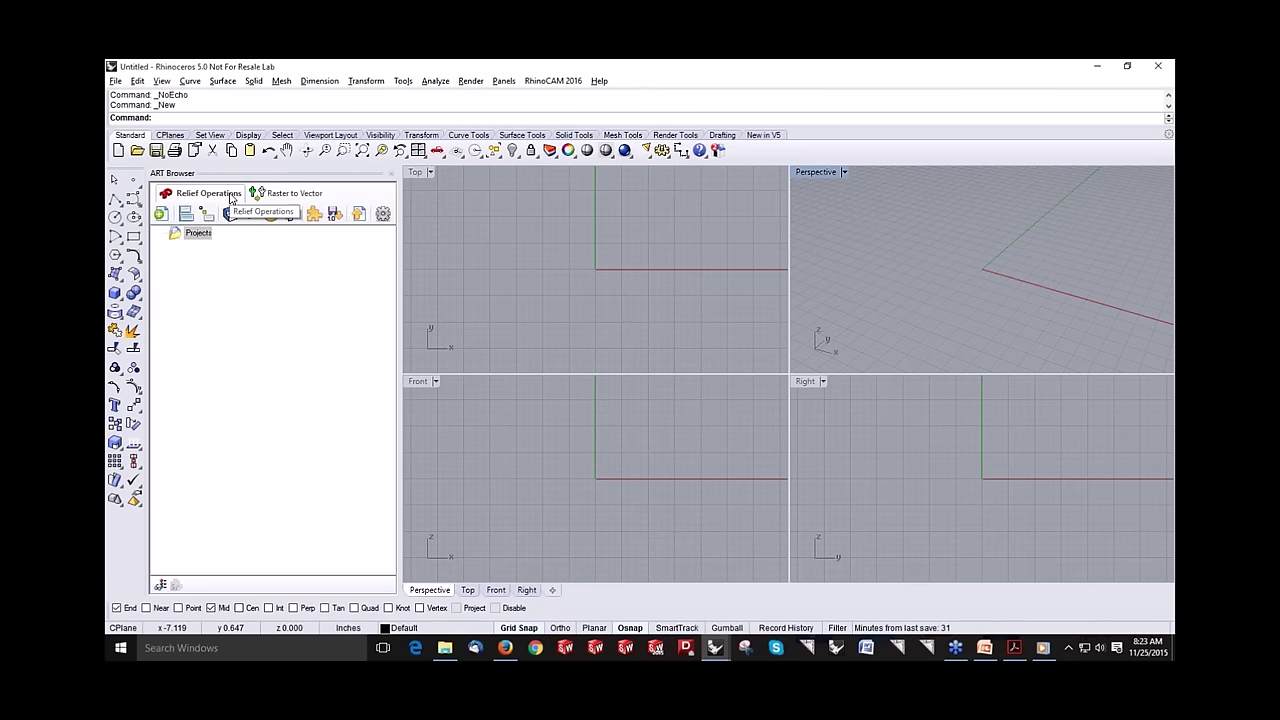
Step: Start a new ART project in a maximized Top view and pick its extents as a rectangle from the origin
double_click(416, 173)
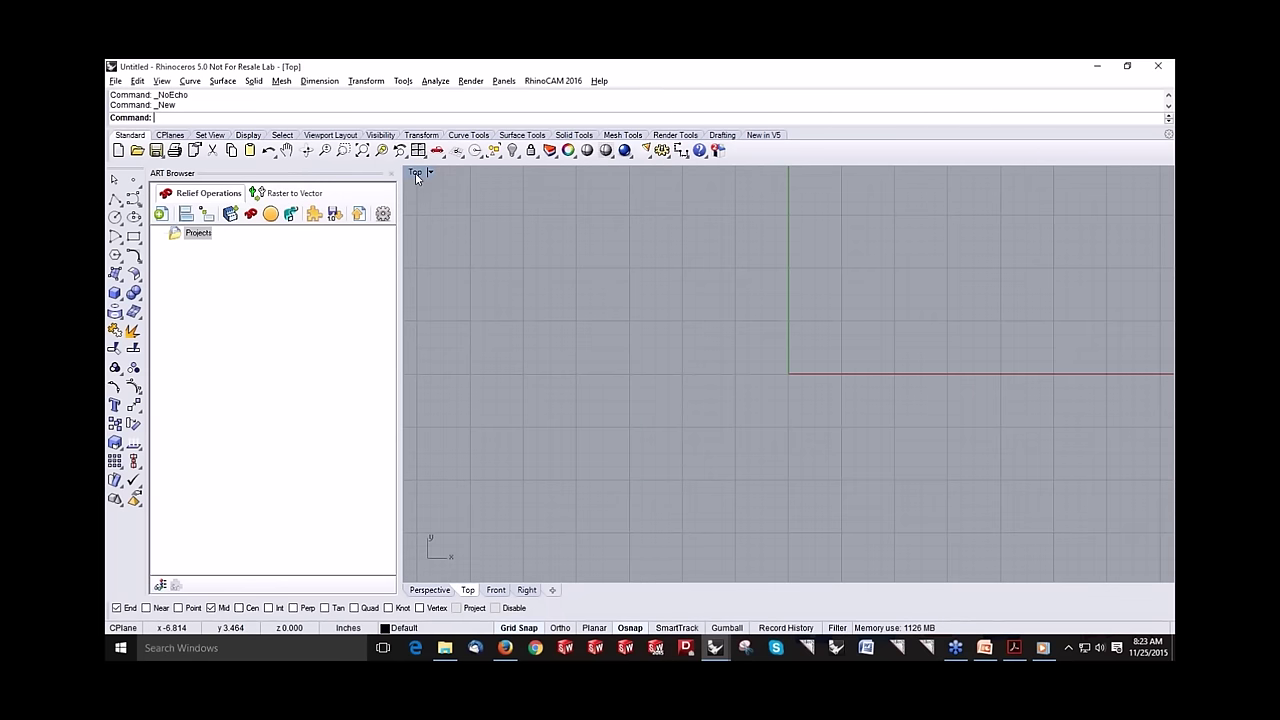
scroll(468, 418, down, 2)
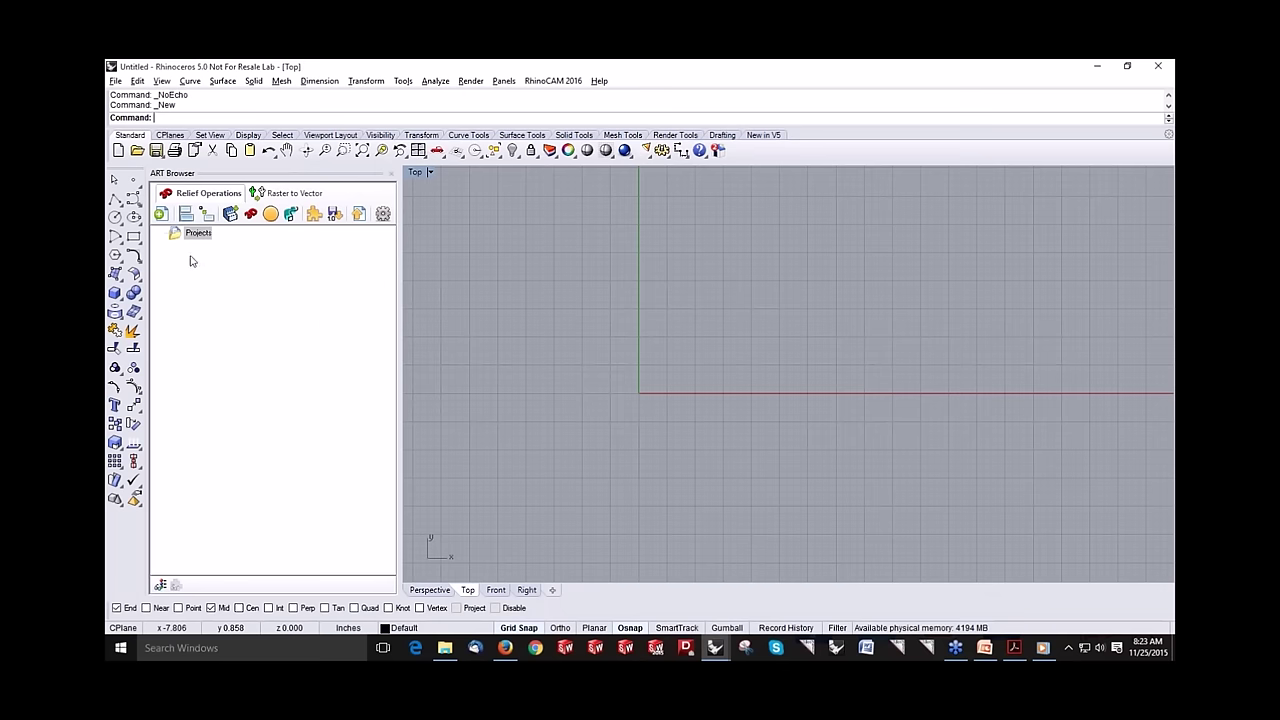
click(160, 213)
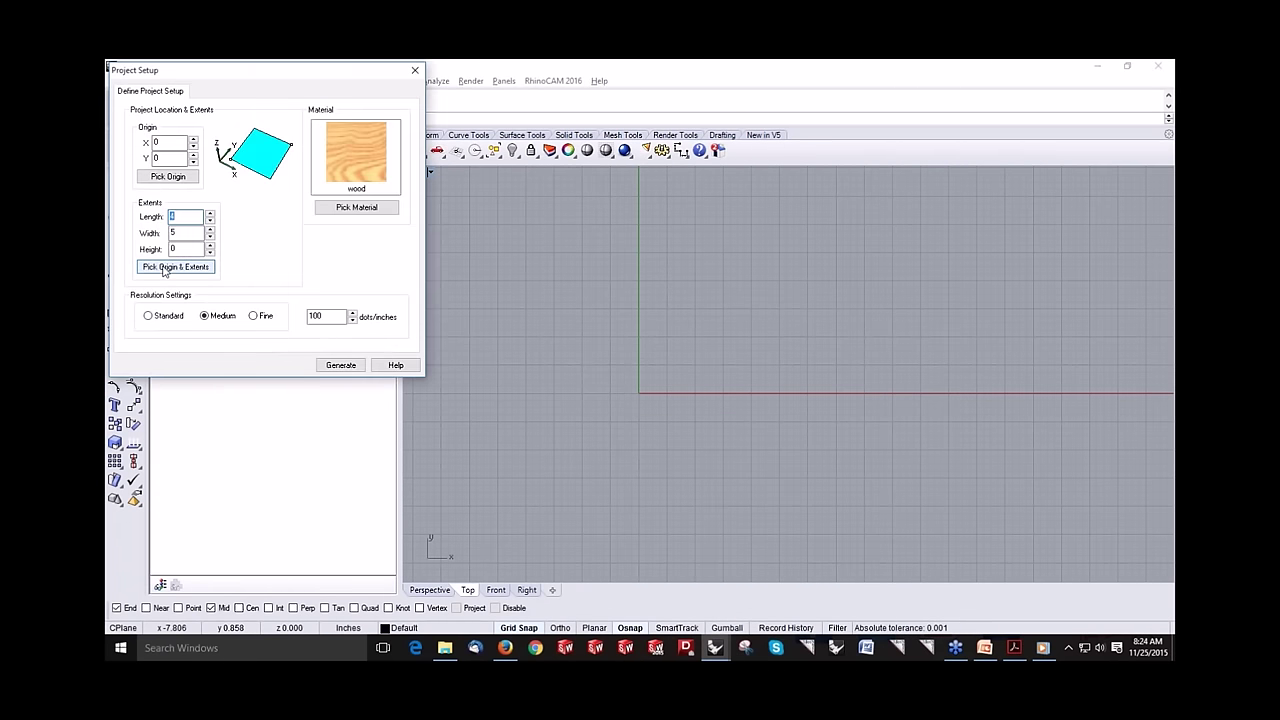
click(165, 267)
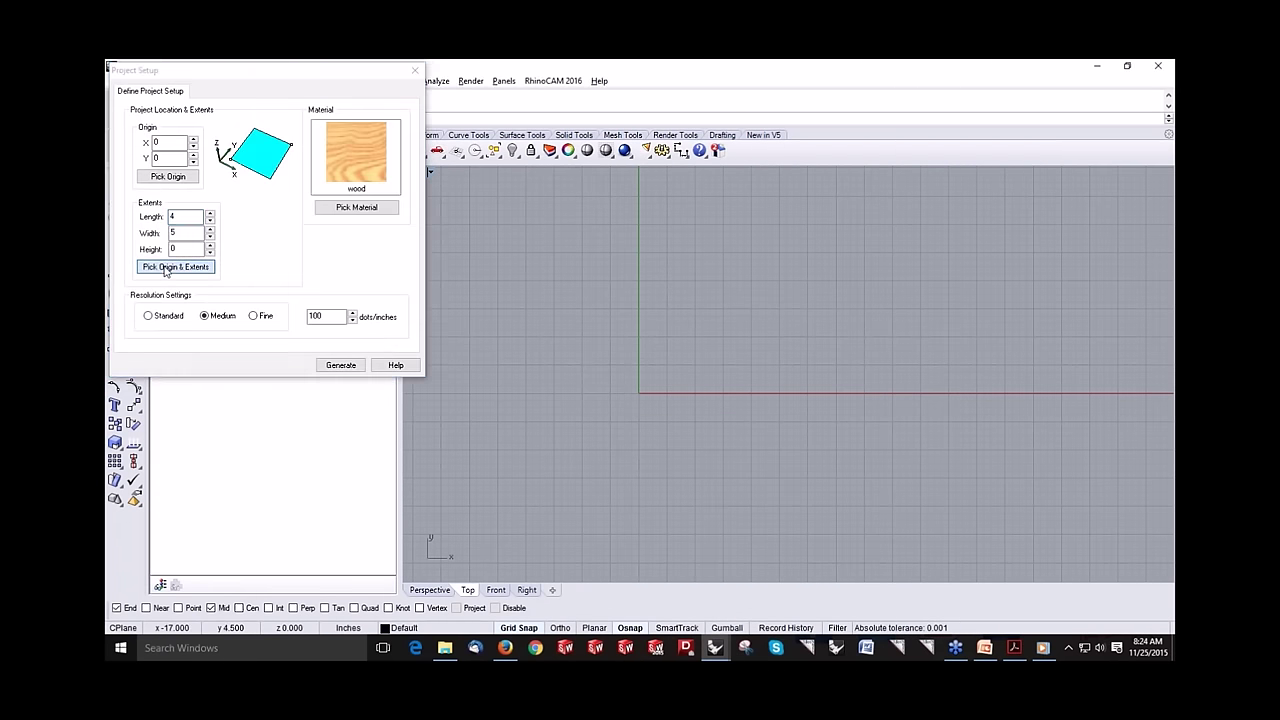
click(639, 392)
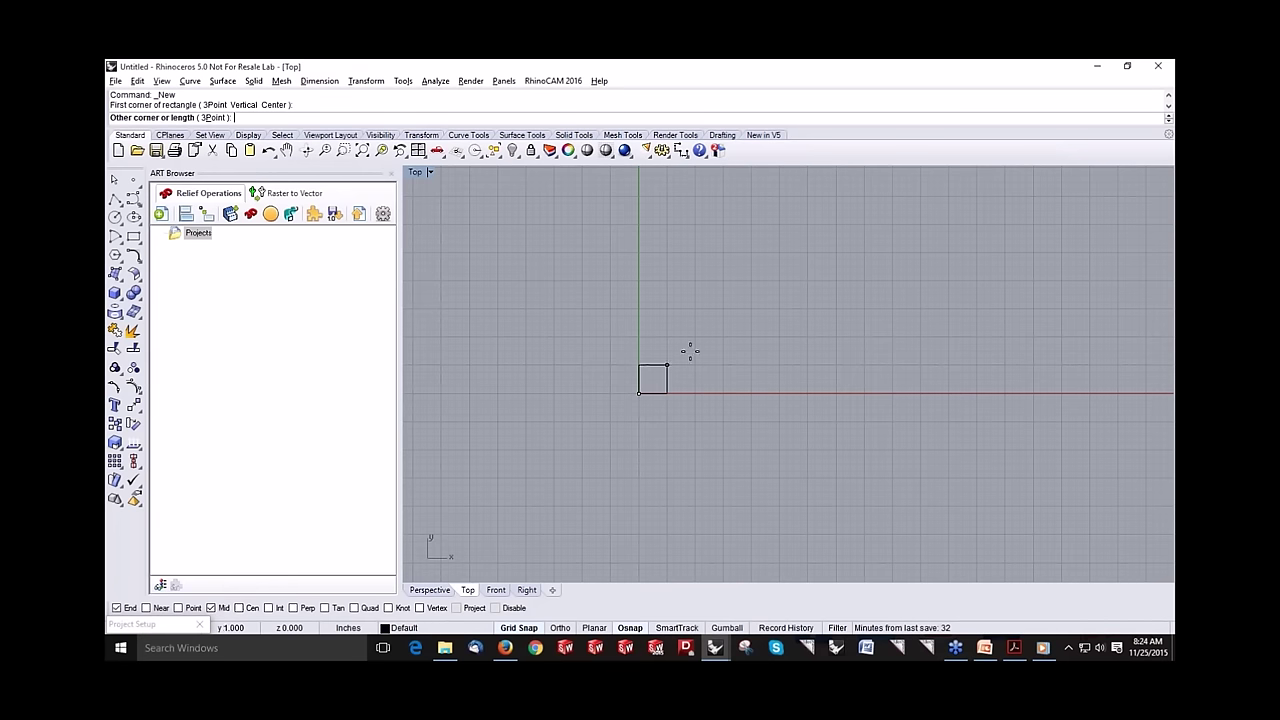
click(784, 267)
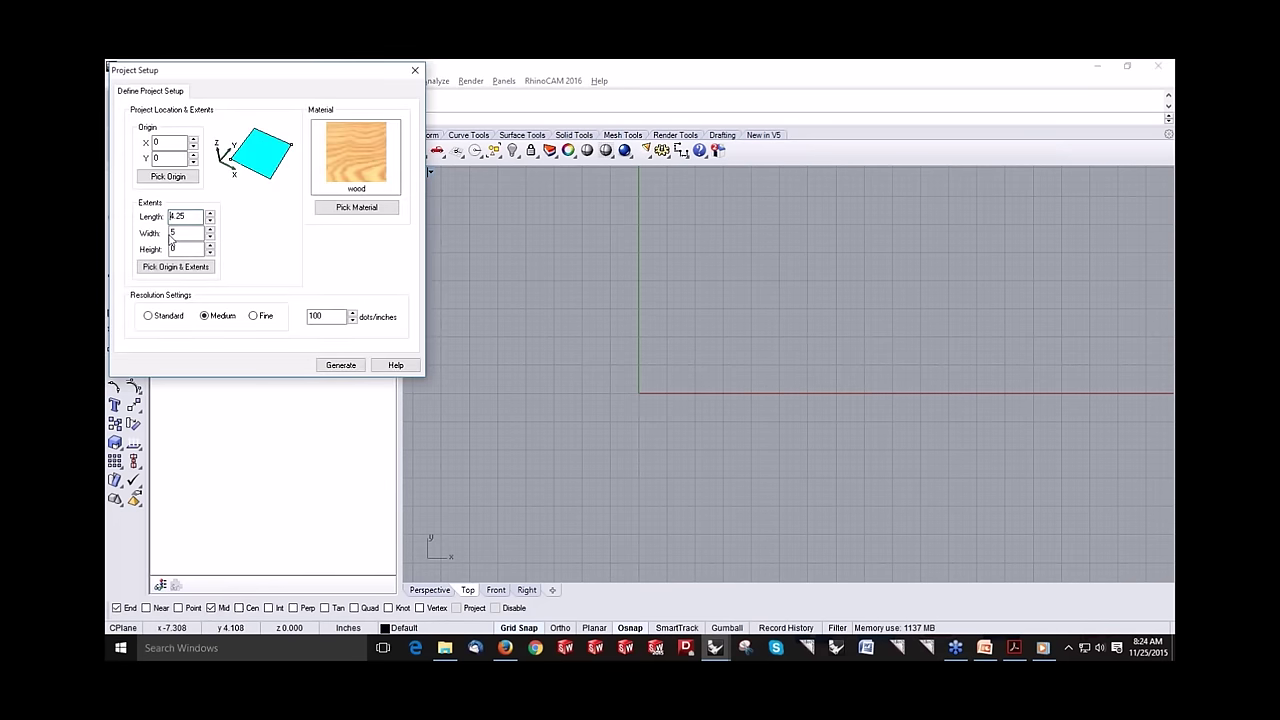
Step: Generate the project with its length set to 5 inches and display it in Shaded mode
drag(186, 216, 150, 216)
text(5)
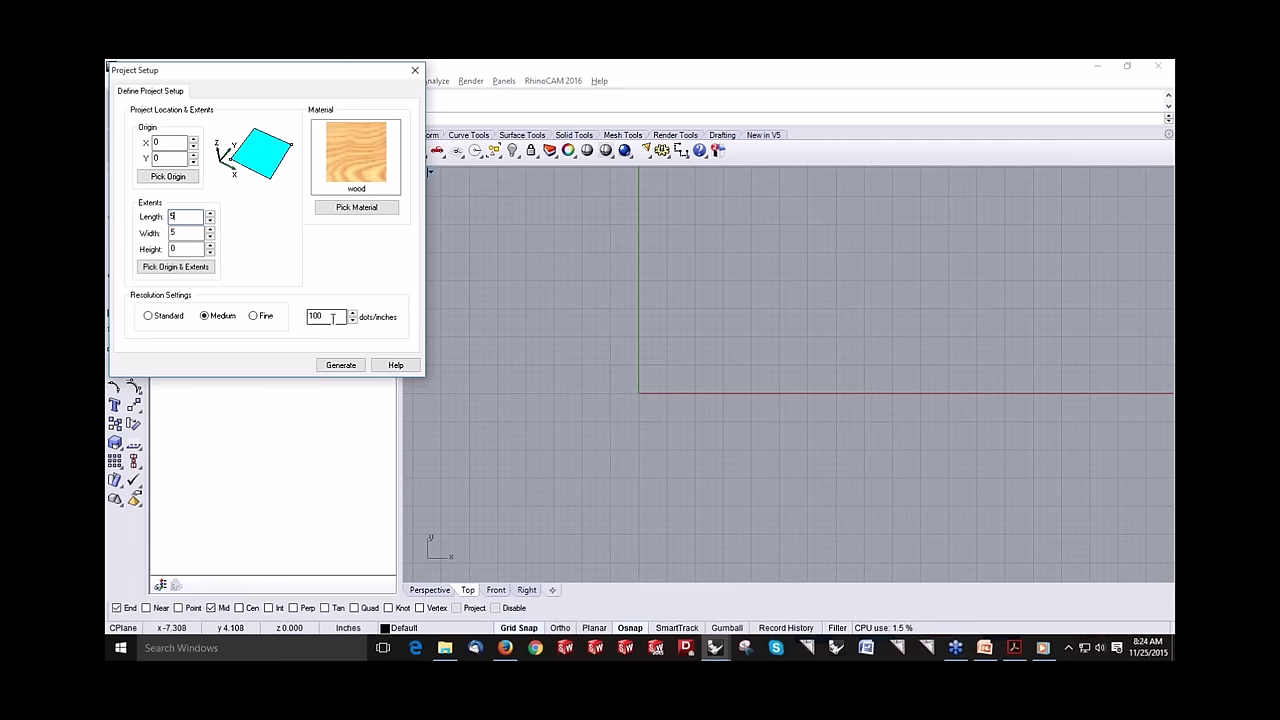
click(327, 368)
scroll(754, 214, up, 1)
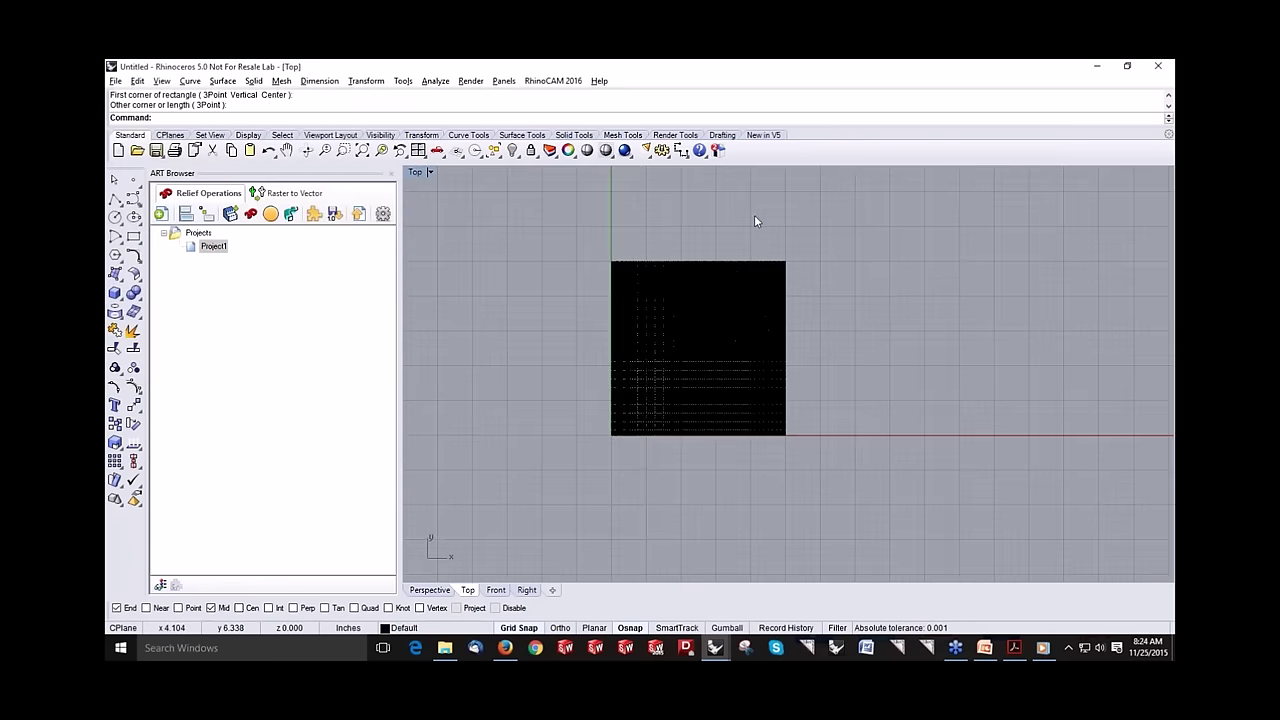
click(606, 151)
scroll(816, 320, up, 1)
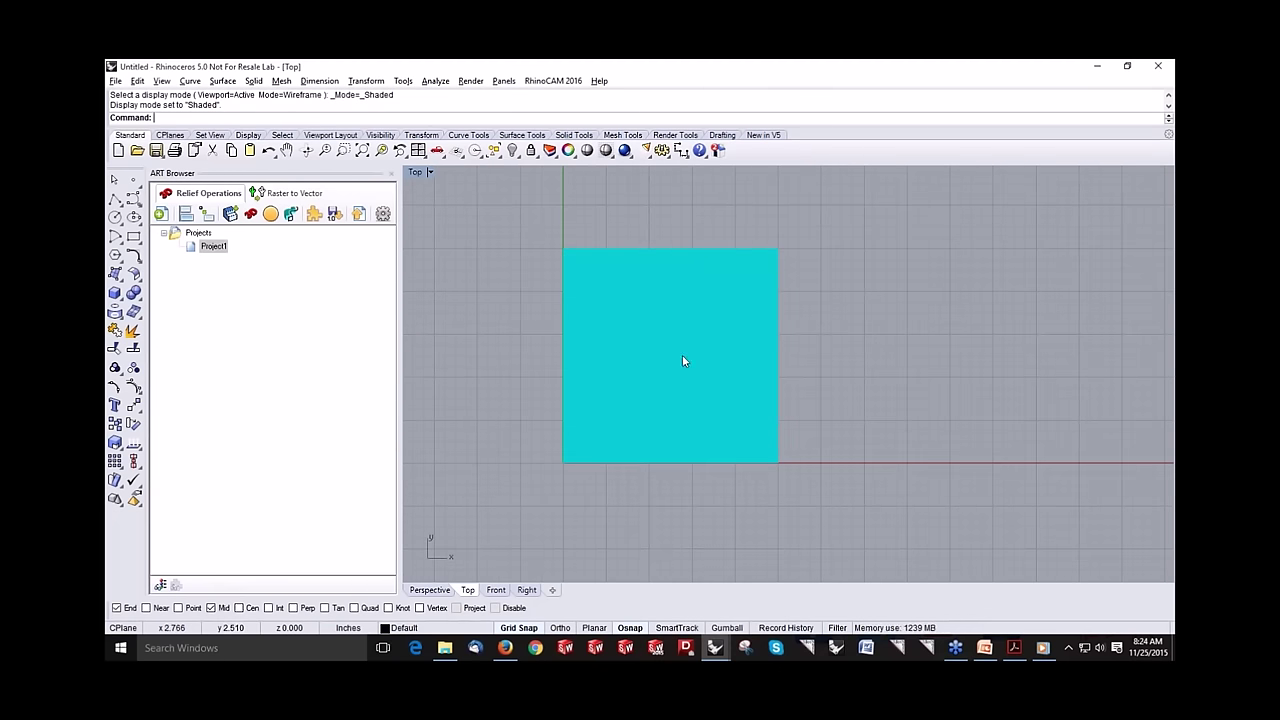
Step: Start a 3D relief operation from the Dragon.jpg image and set its operation type to Add
click(256, 219)
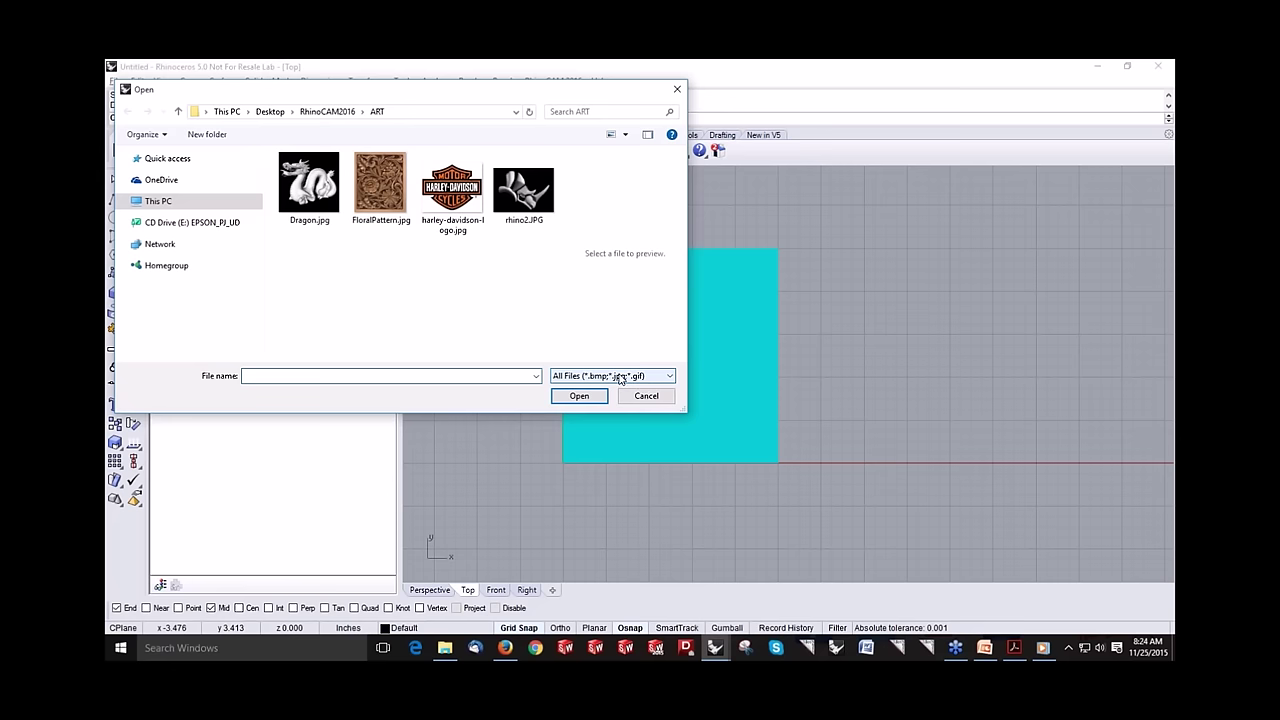
click(308, 205)
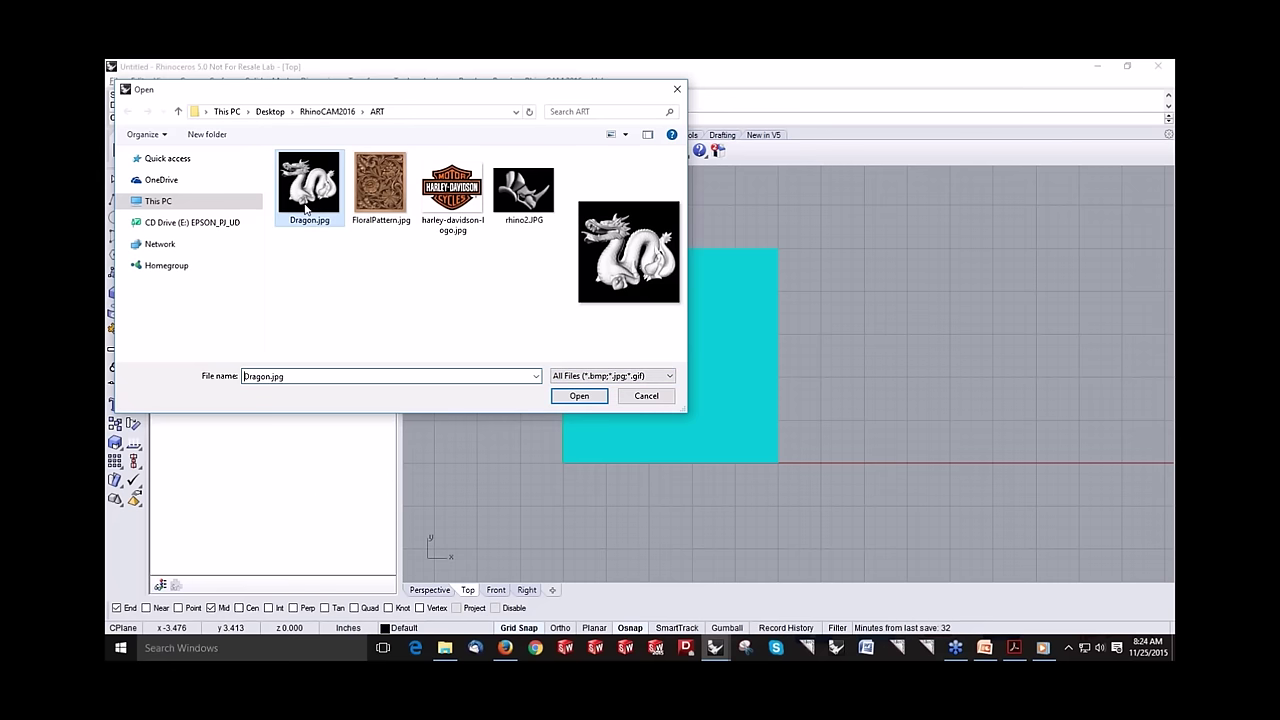
click(580, 396)
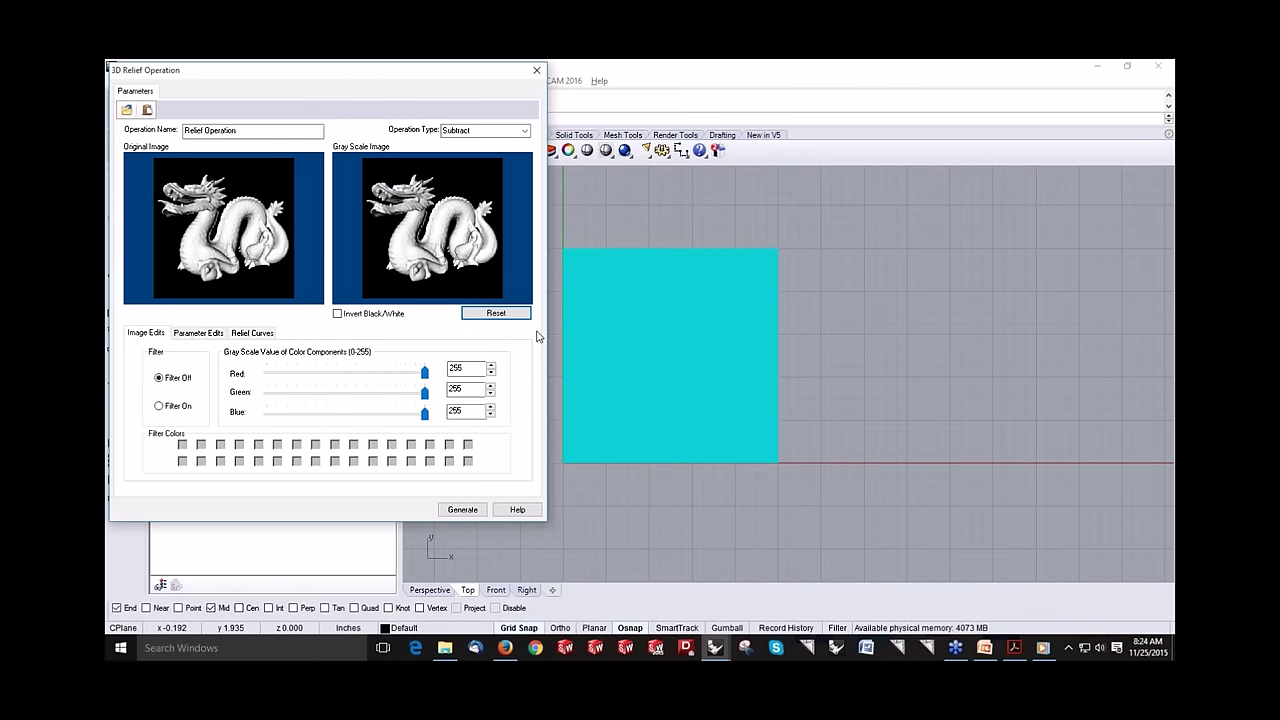
click(523, 130)
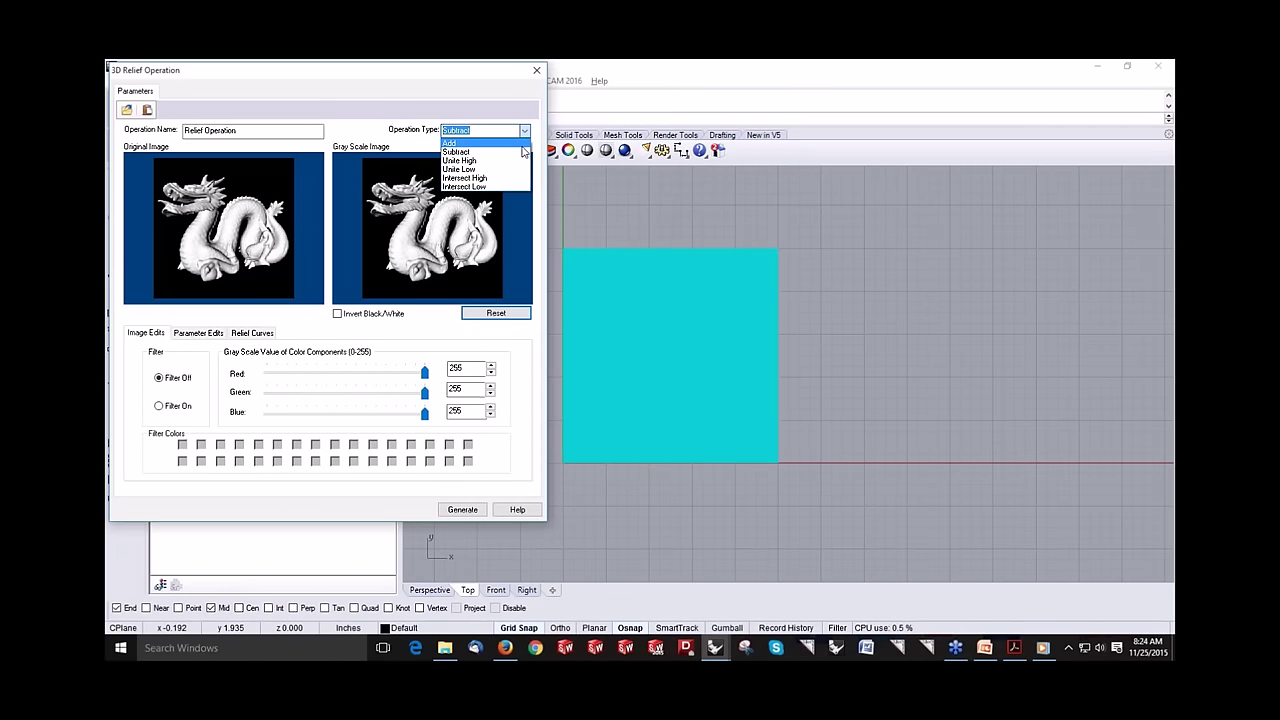
click(521, 145)
click(148, 236)
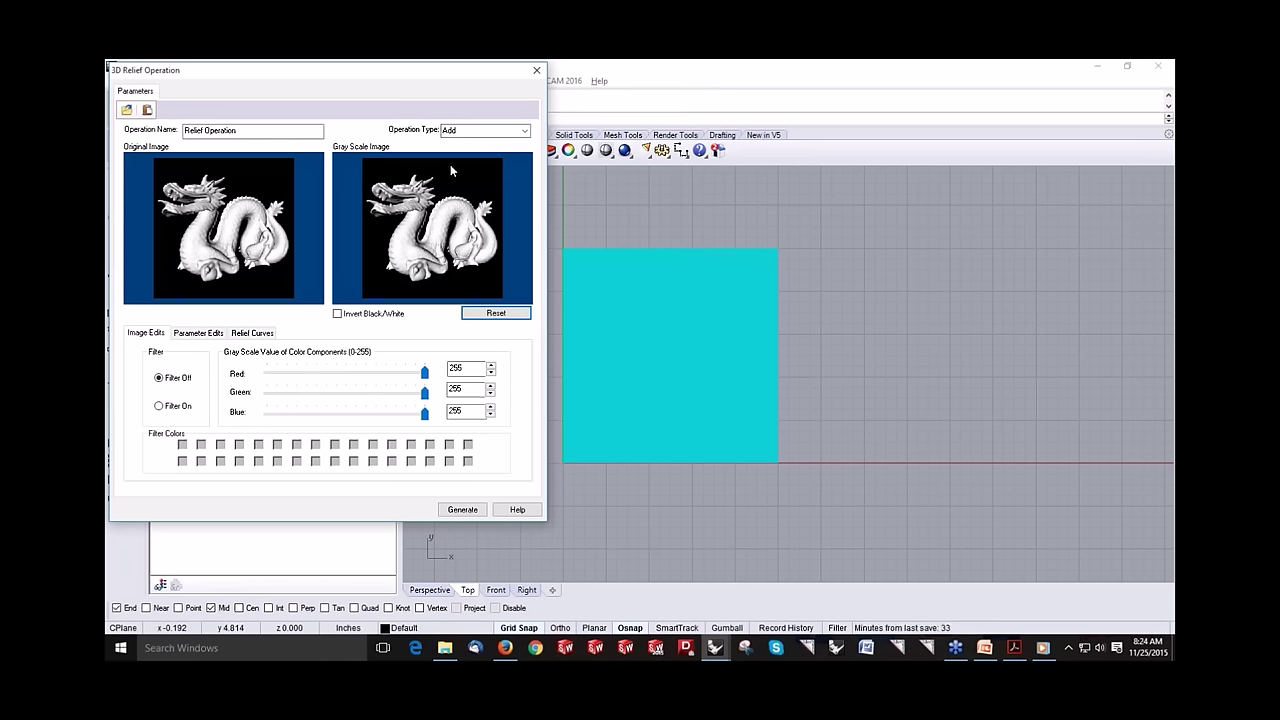
click(524, 131)
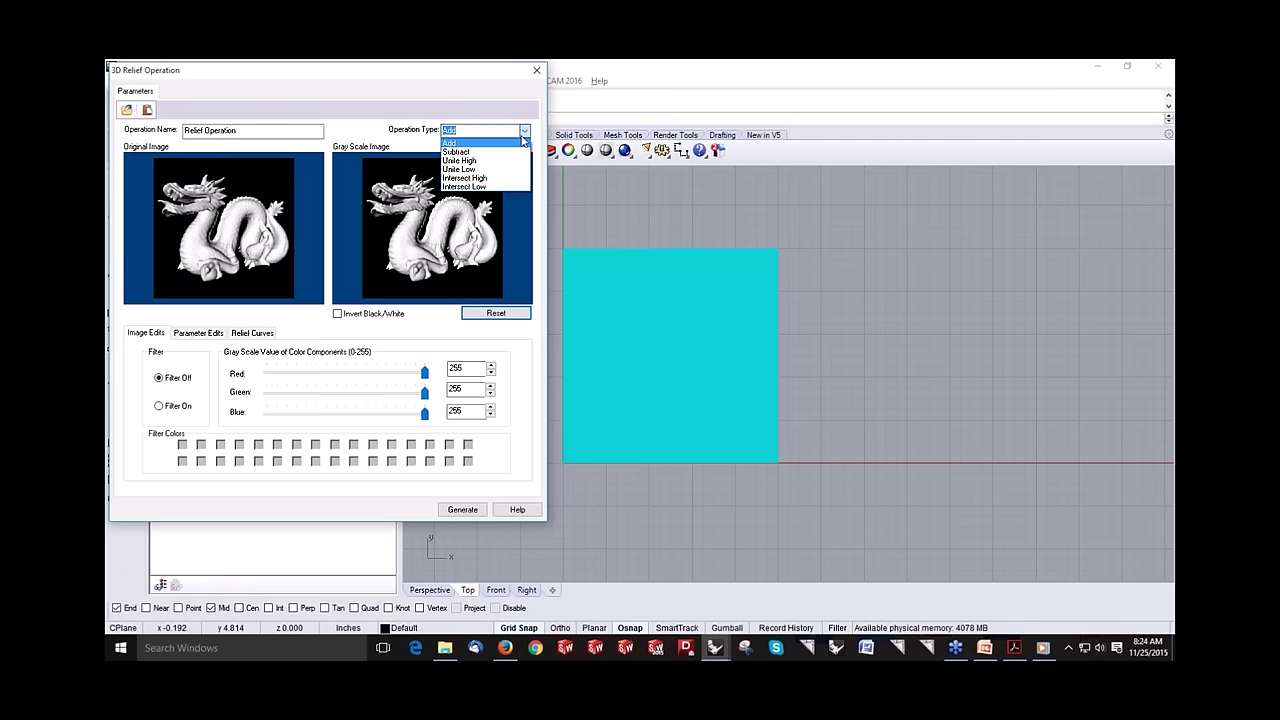
click(522, 141)
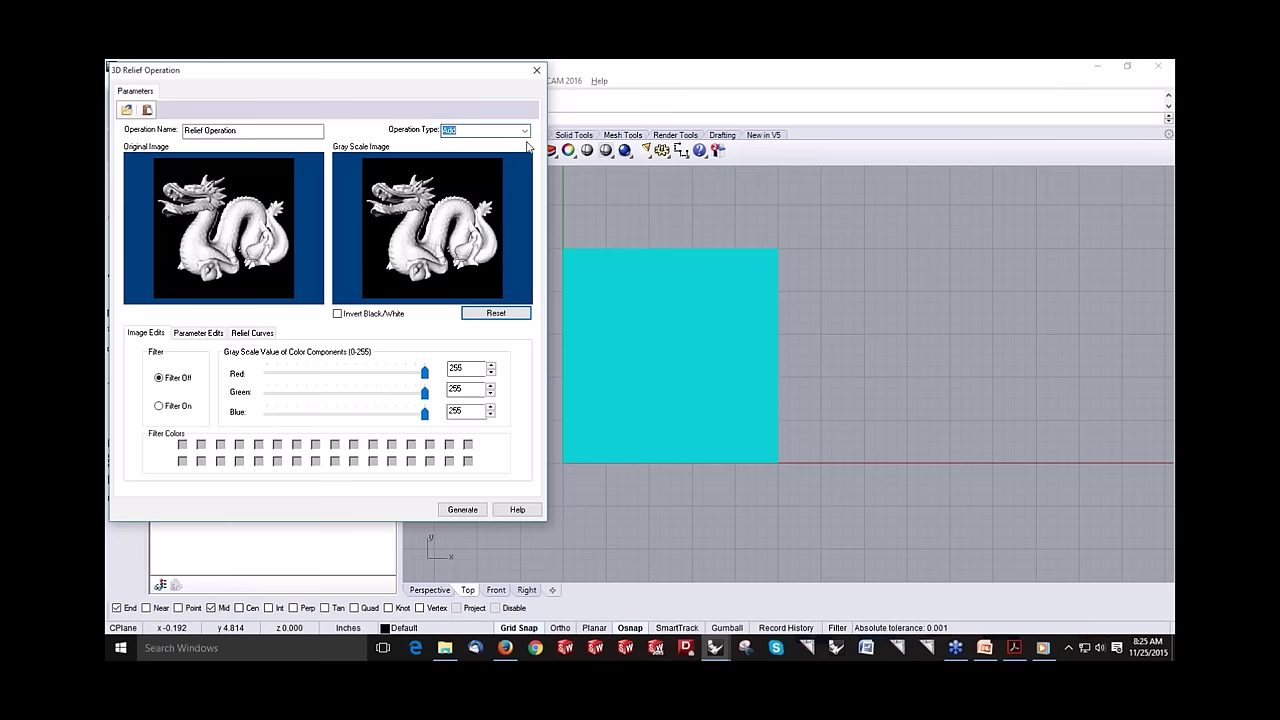
Step: Preview the black/white inversion, review the relief parameters and generate the dragon relief without inversion
click(337, 314)
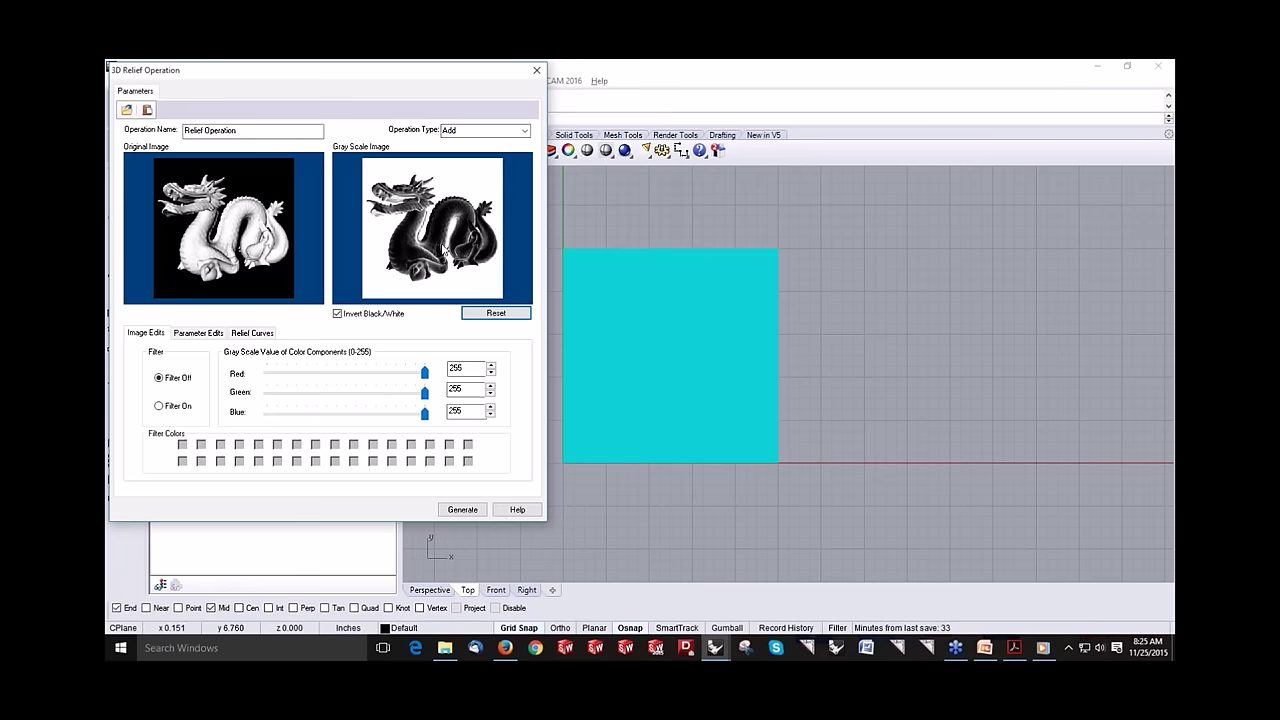
click(360, 314)
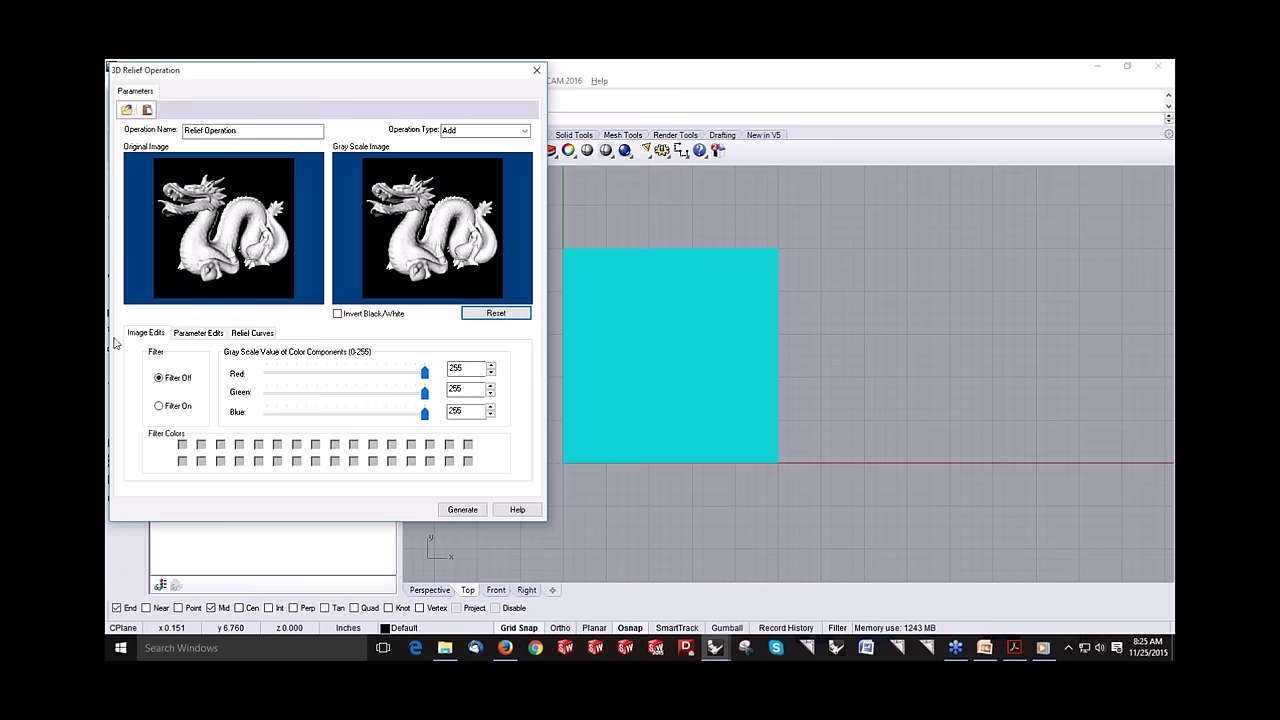
click(205, 334)
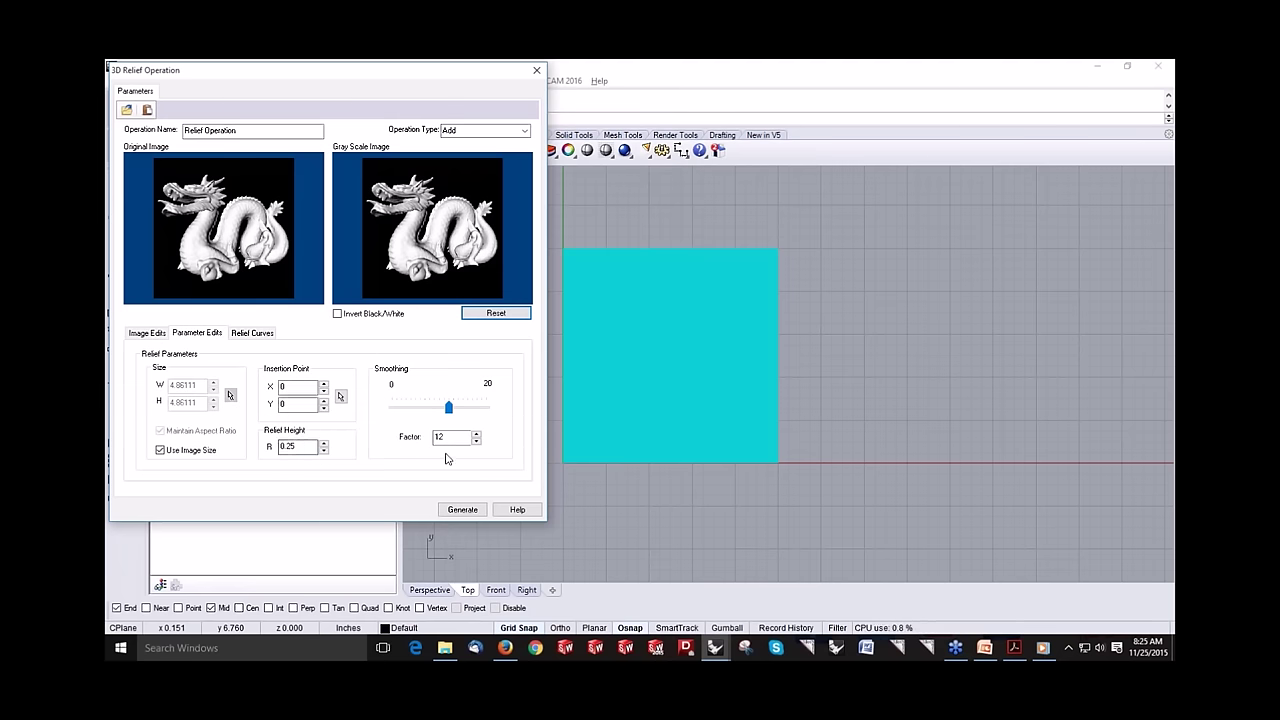
click(458, 509)
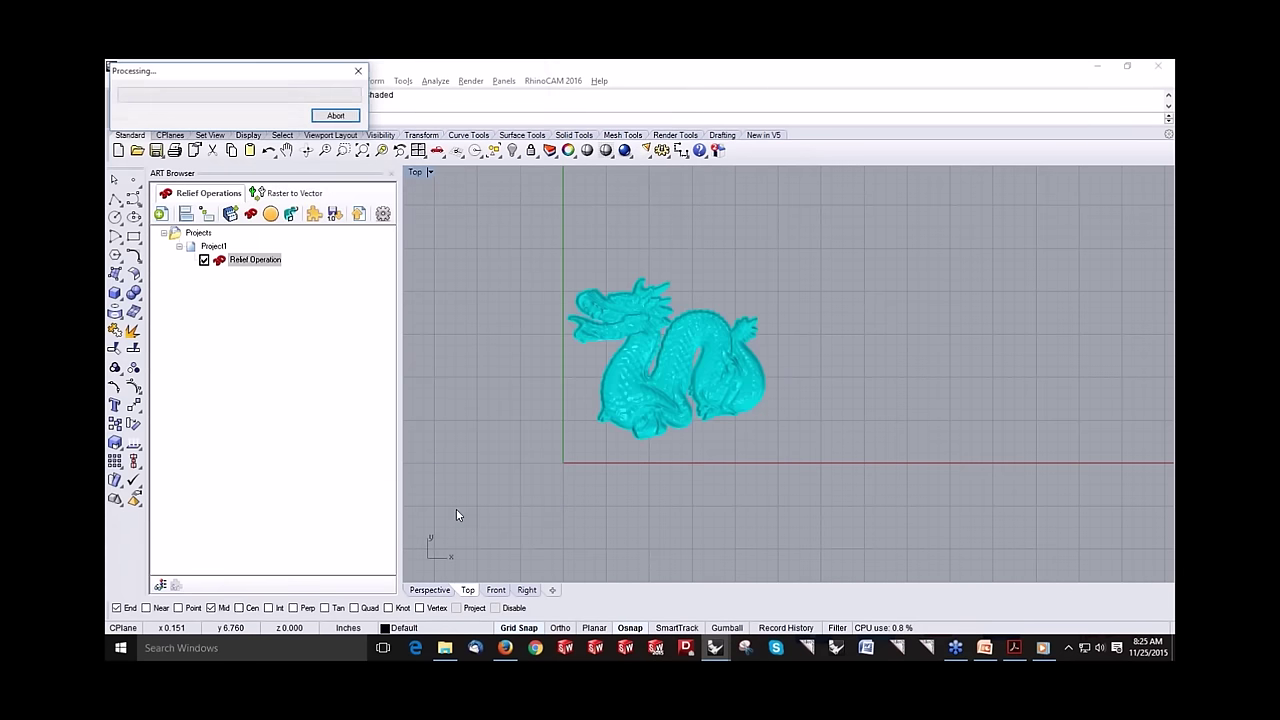
scroll(700, 452, up, 3)
mouse_move(731, 446)
right_down()
mouse_move(708, 459)
mouse_move(719, 460)
right_up()
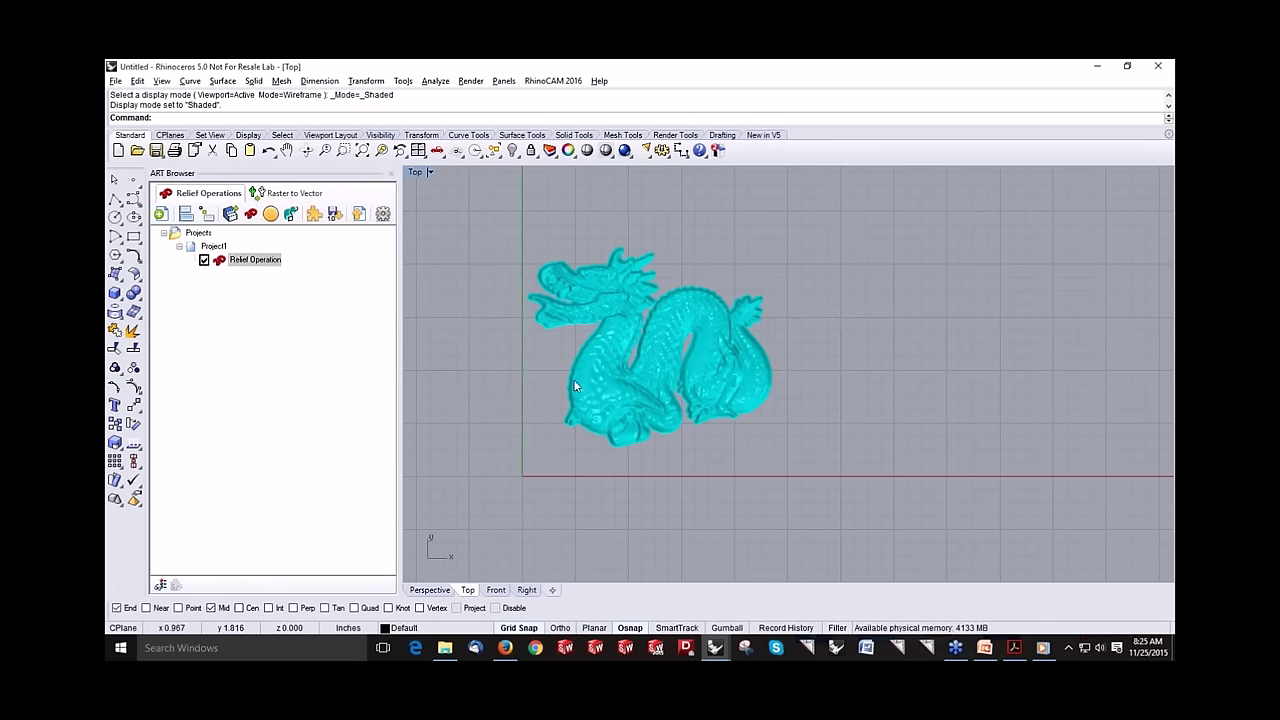
Step: Start a Raster to Vector operation from the harley-davidson-logo.jpg image
click(294, 196)
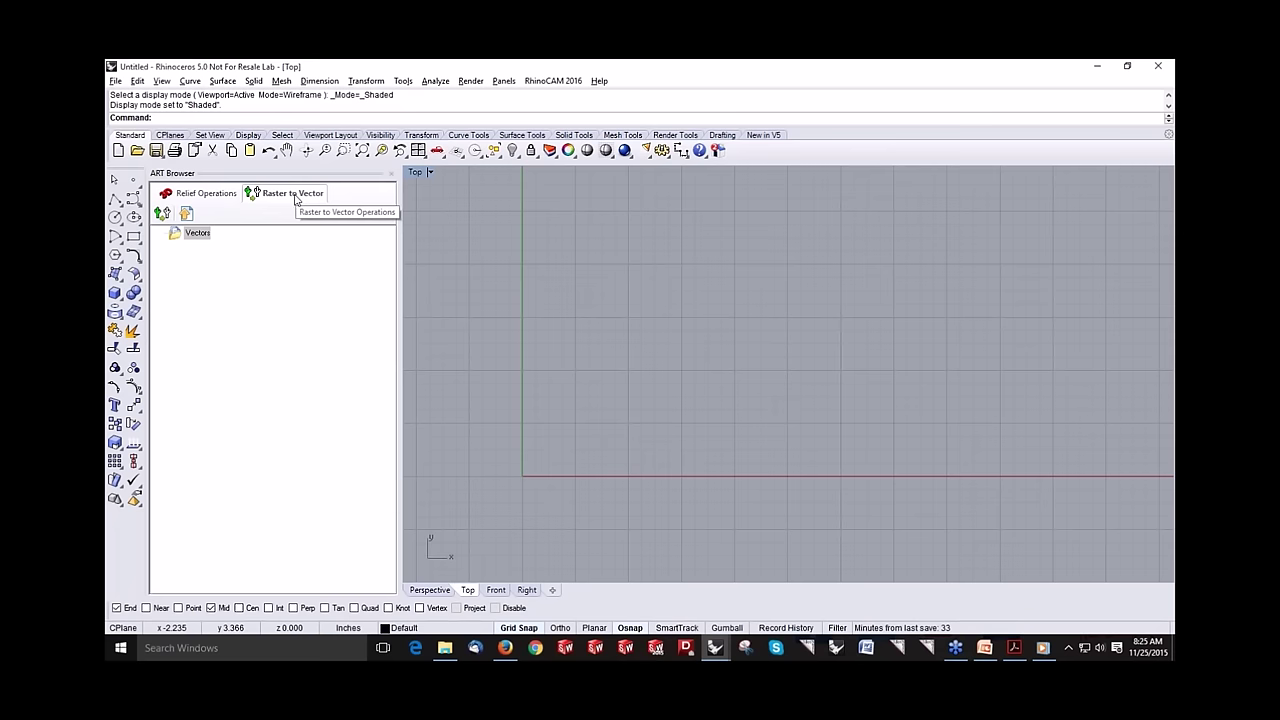
click(162, 213)
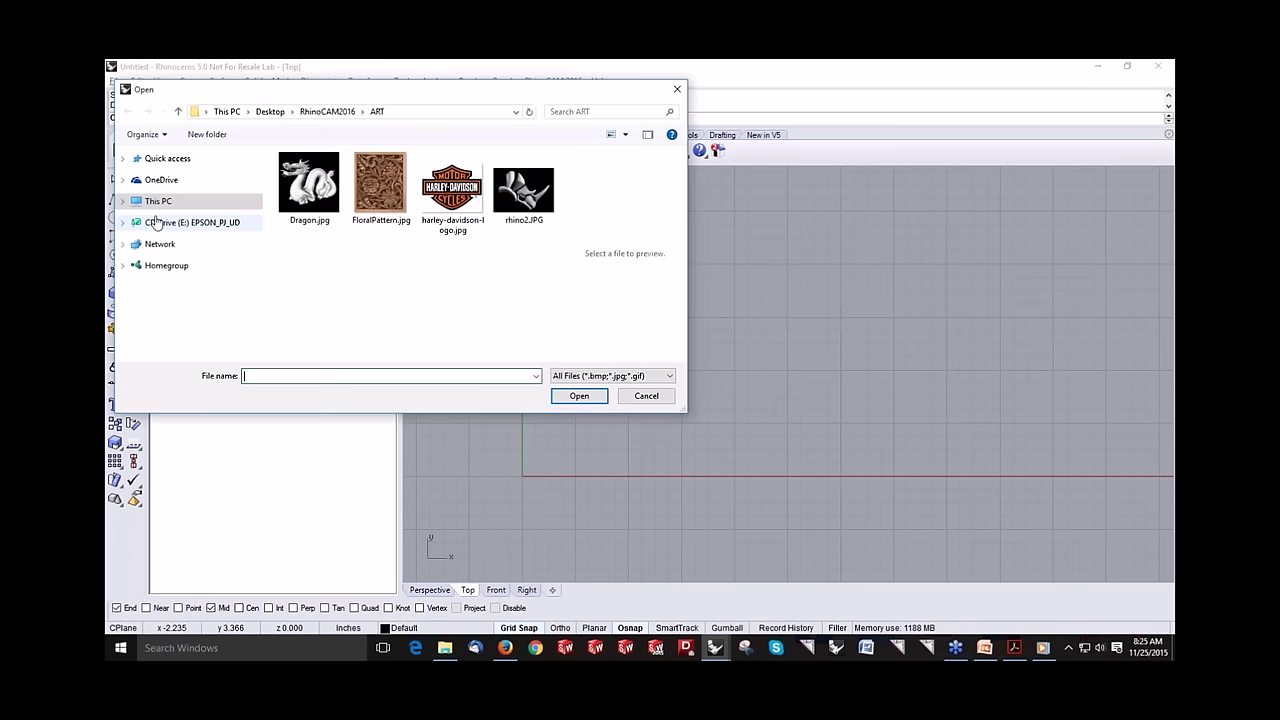
click(452, 192)
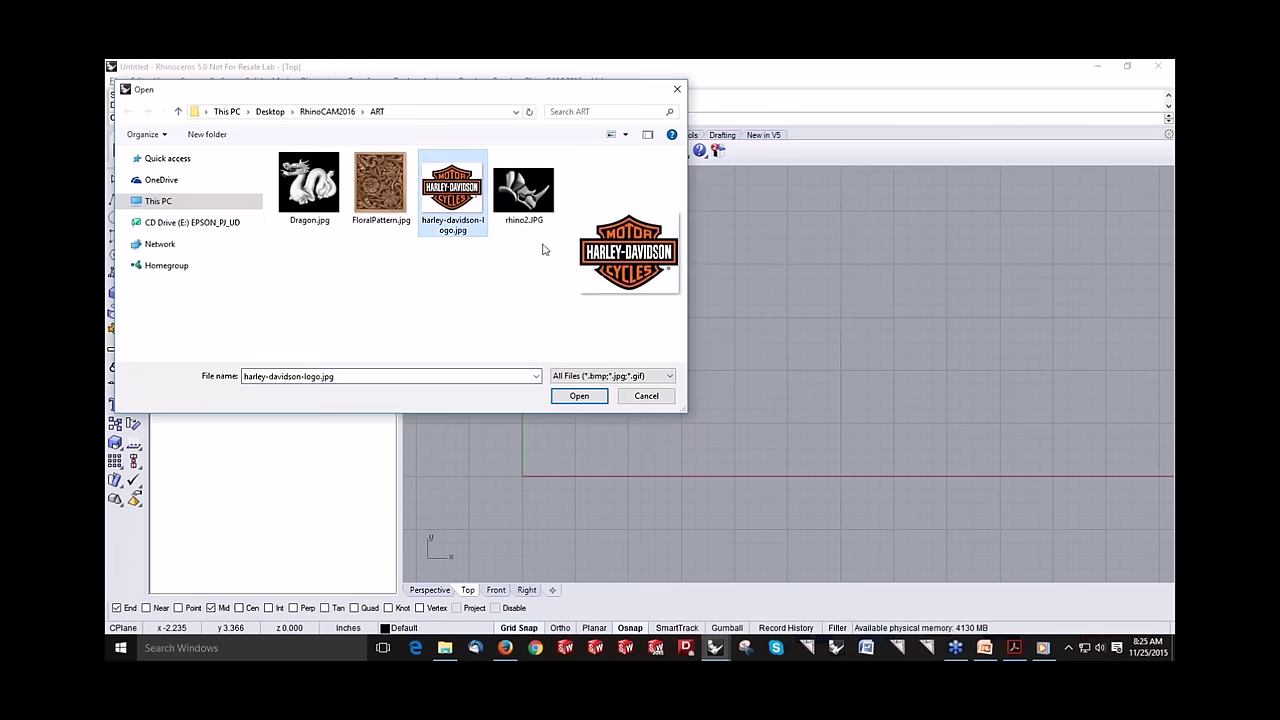
click(591, 399)
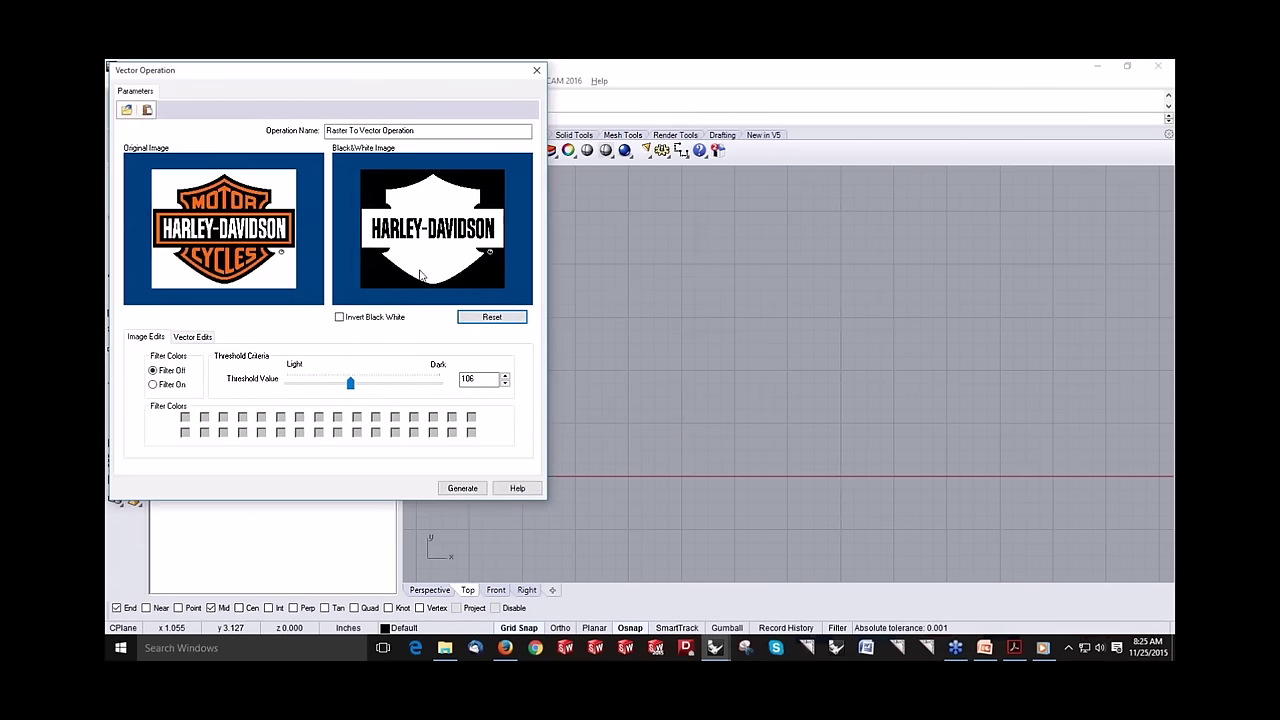
Step: Invert the logo's black and white image and set its threshold value to 105
drag(351, 391, 346, 390)
click(340, 317)
click(356, 391)
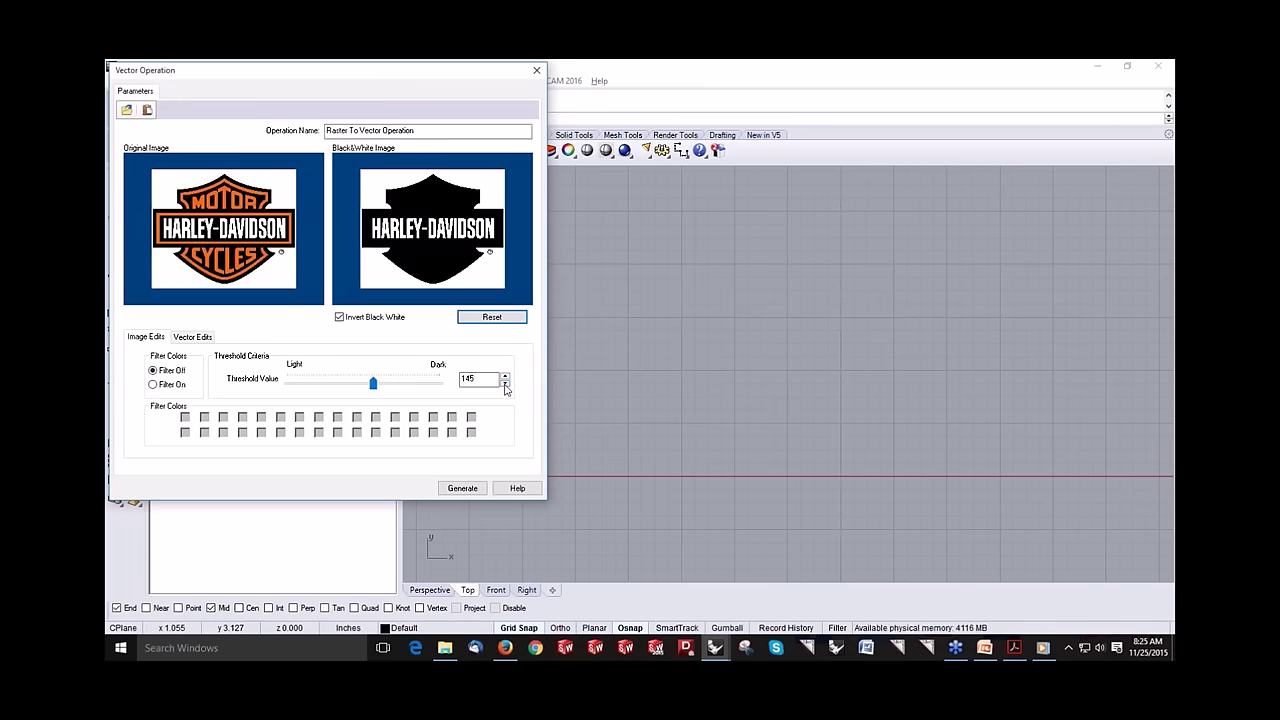
mouse_move(371, 384)
mouse_down()
mouse_move(340, 386)
mouse_move(351, 388)
mouse_up()
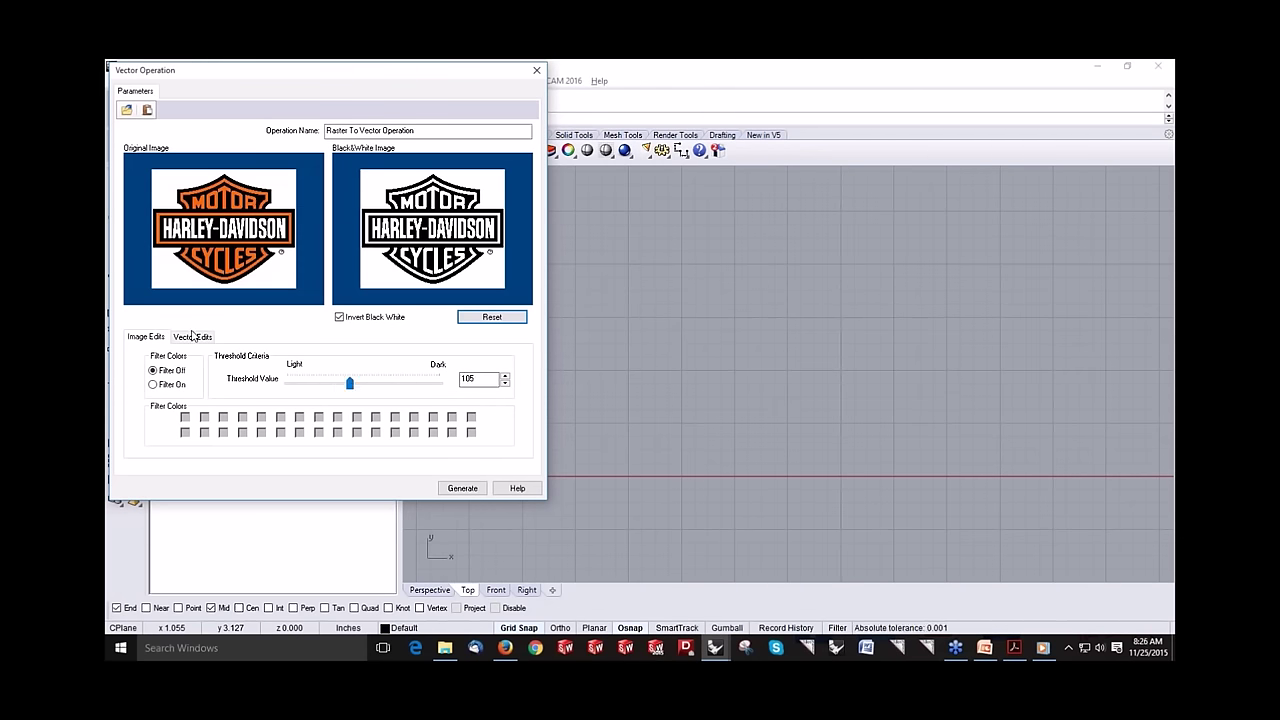
Step: Review the logo's vector and curve fitting parameters and generate its vector outlines
click(191, 337)
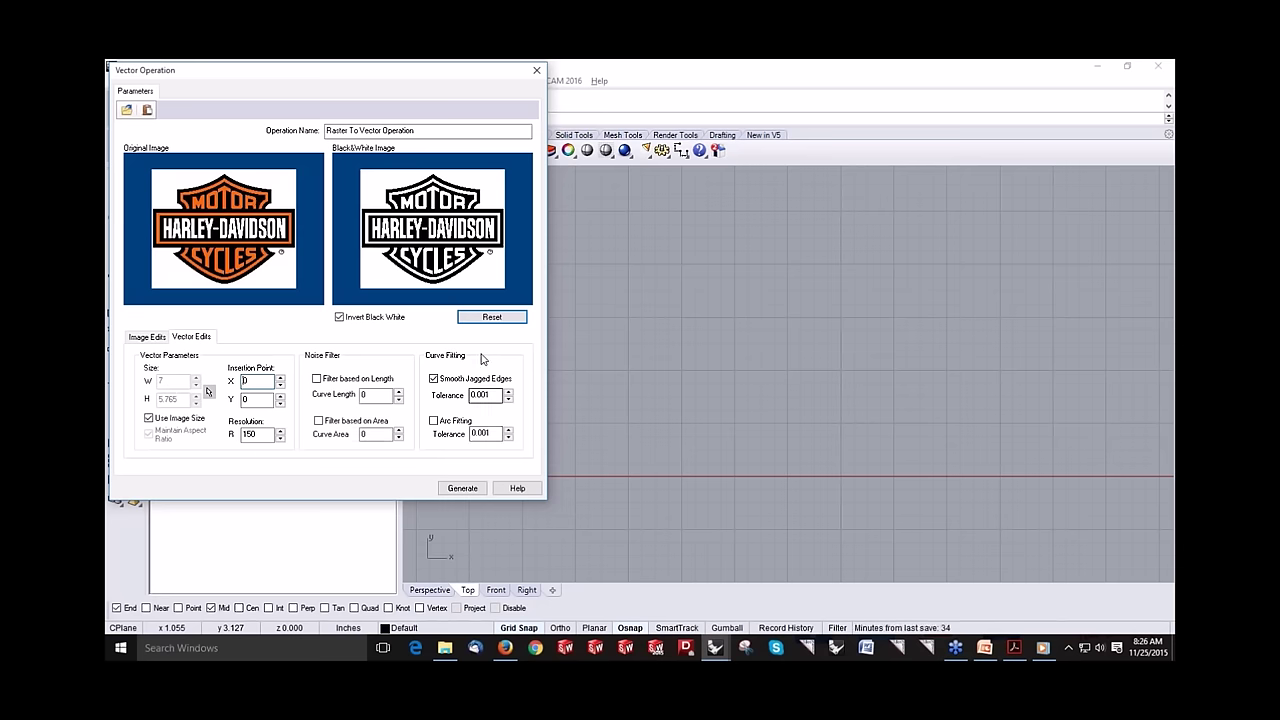
click(455, 488)
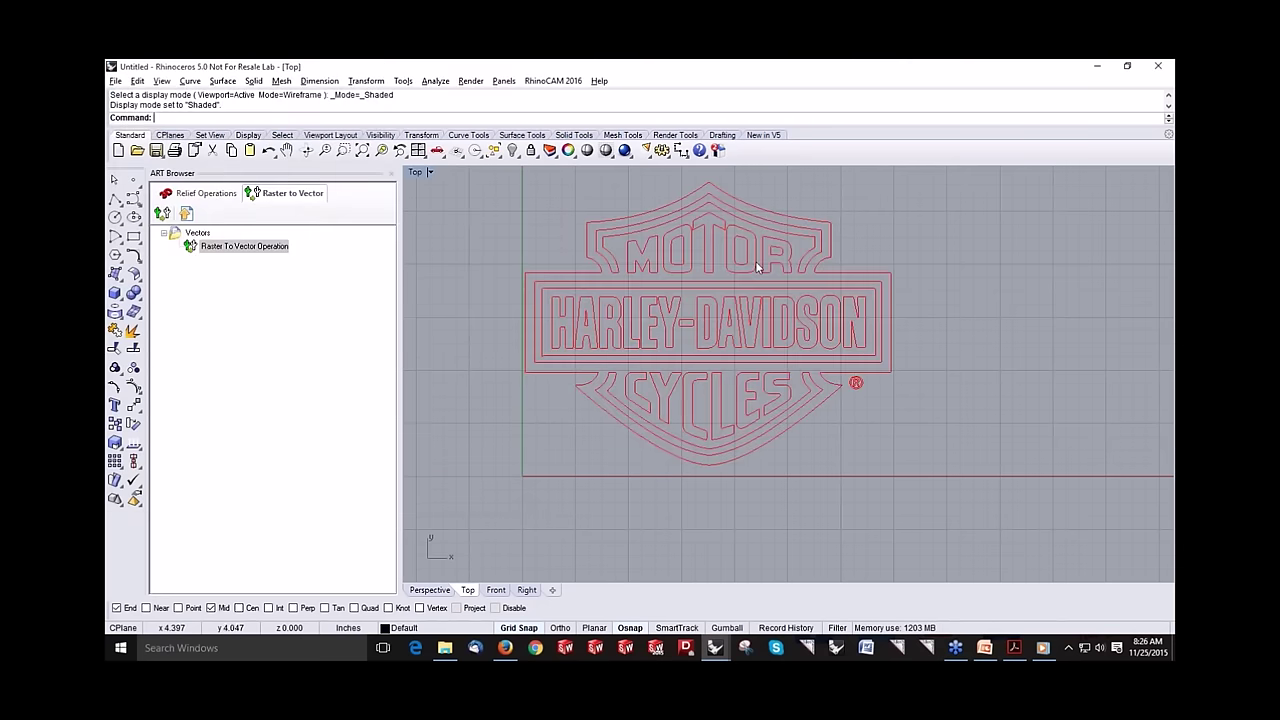
scroll(750, 270, up, 1)
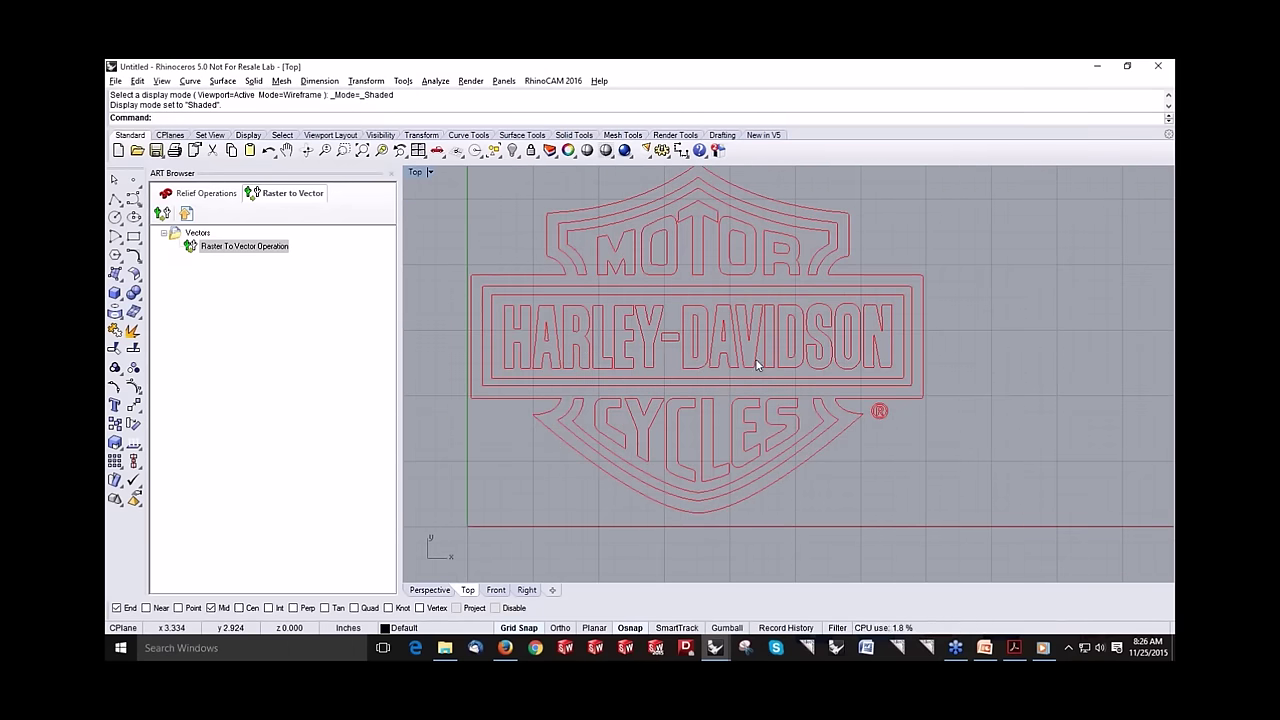
scroll(576, 449, down, 1)
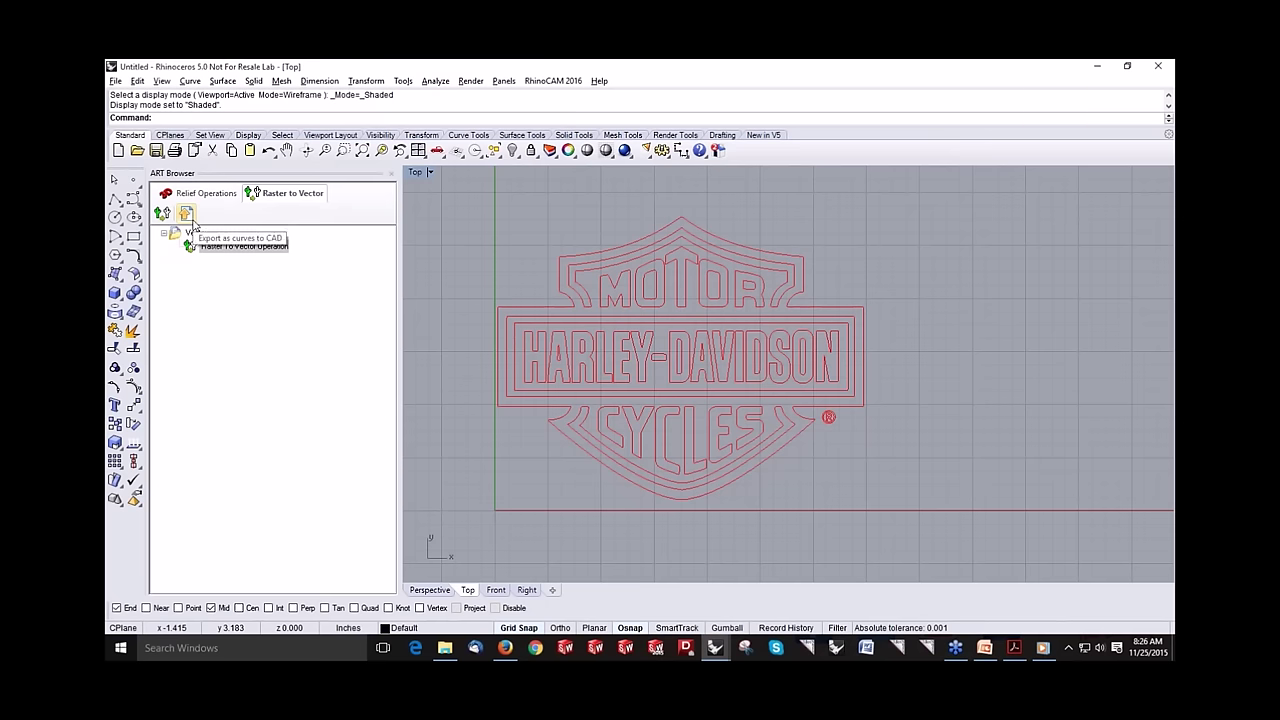
Step: Export the logo vectors to CAD as curves and check that individual outline curves can be selected
click(193, 223)
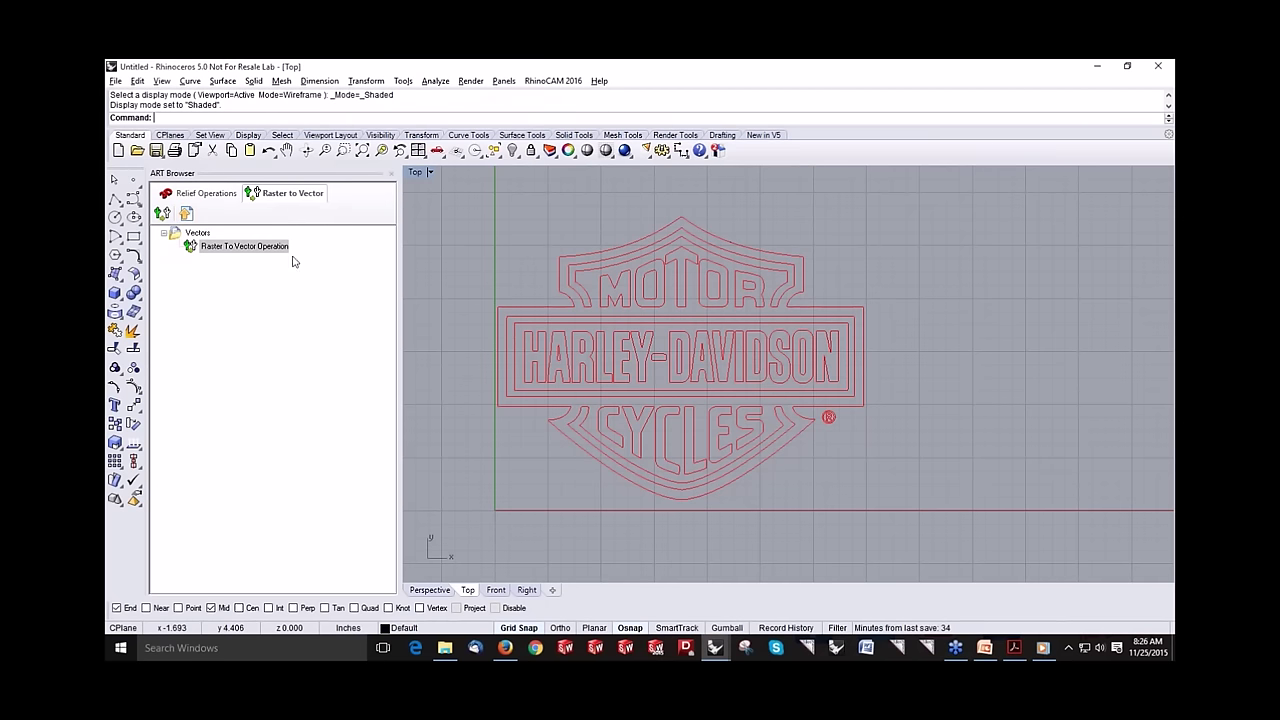
click(198, 233)
click(572, 287)
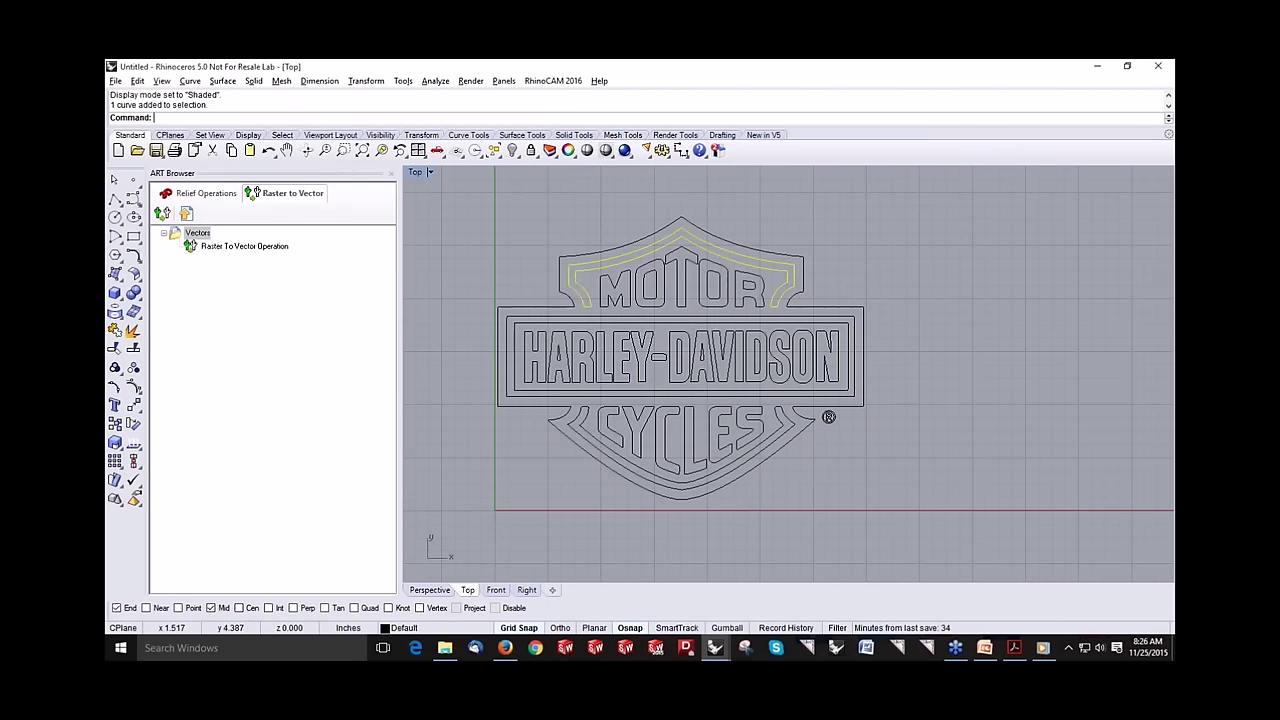
click(547, 242)
click(561, 256)
click(516, 239)
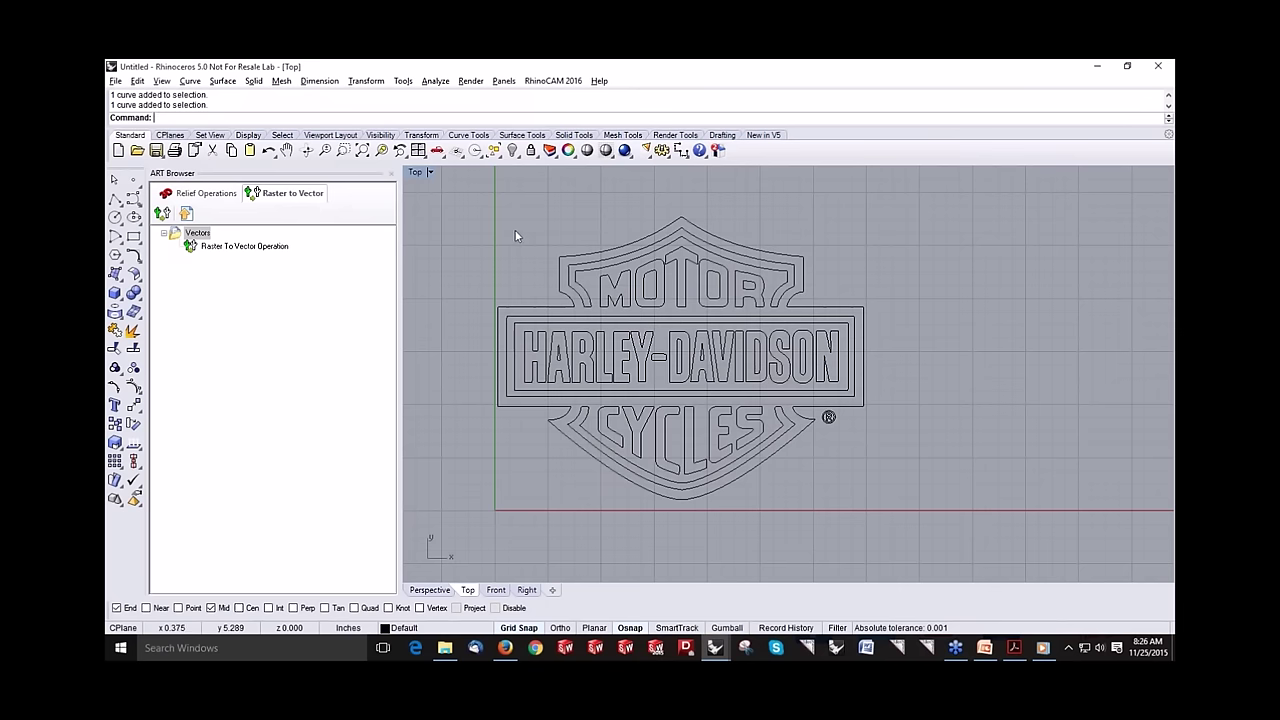
Step: Return to the relief operations and open ARTMethods.3dm to generate its Project1
click(209, 196)
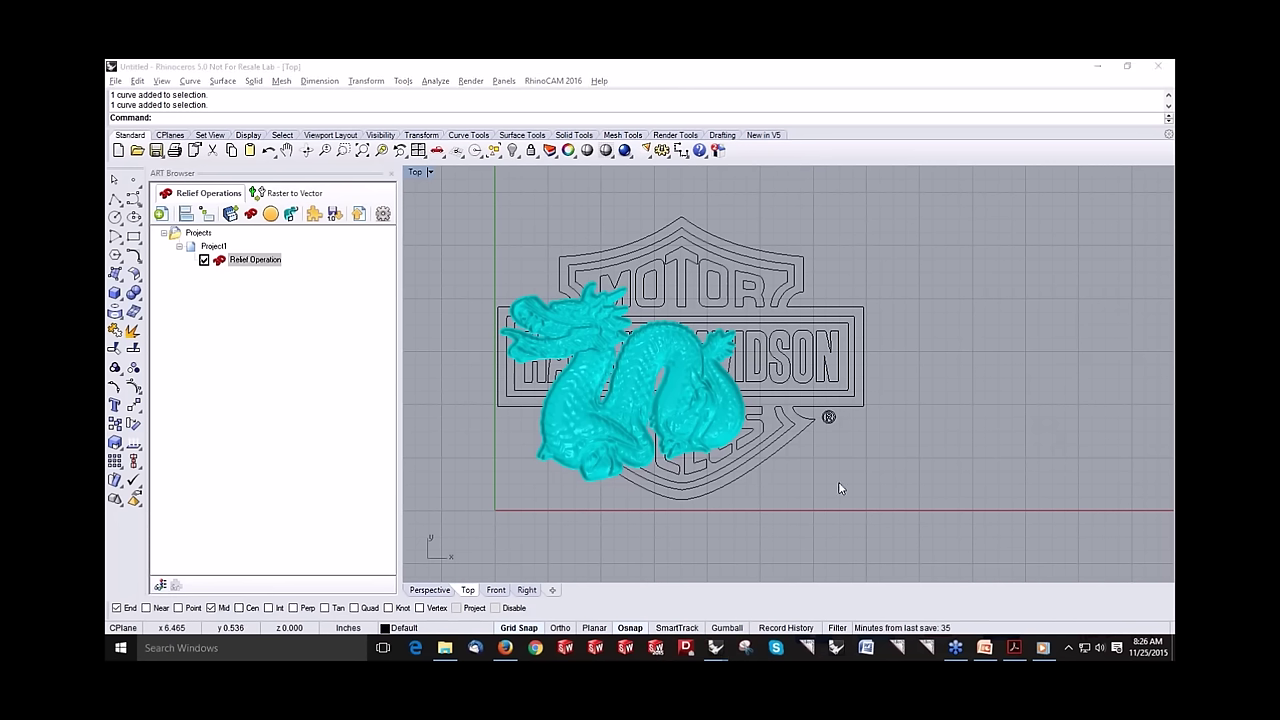
click(1151, 542)
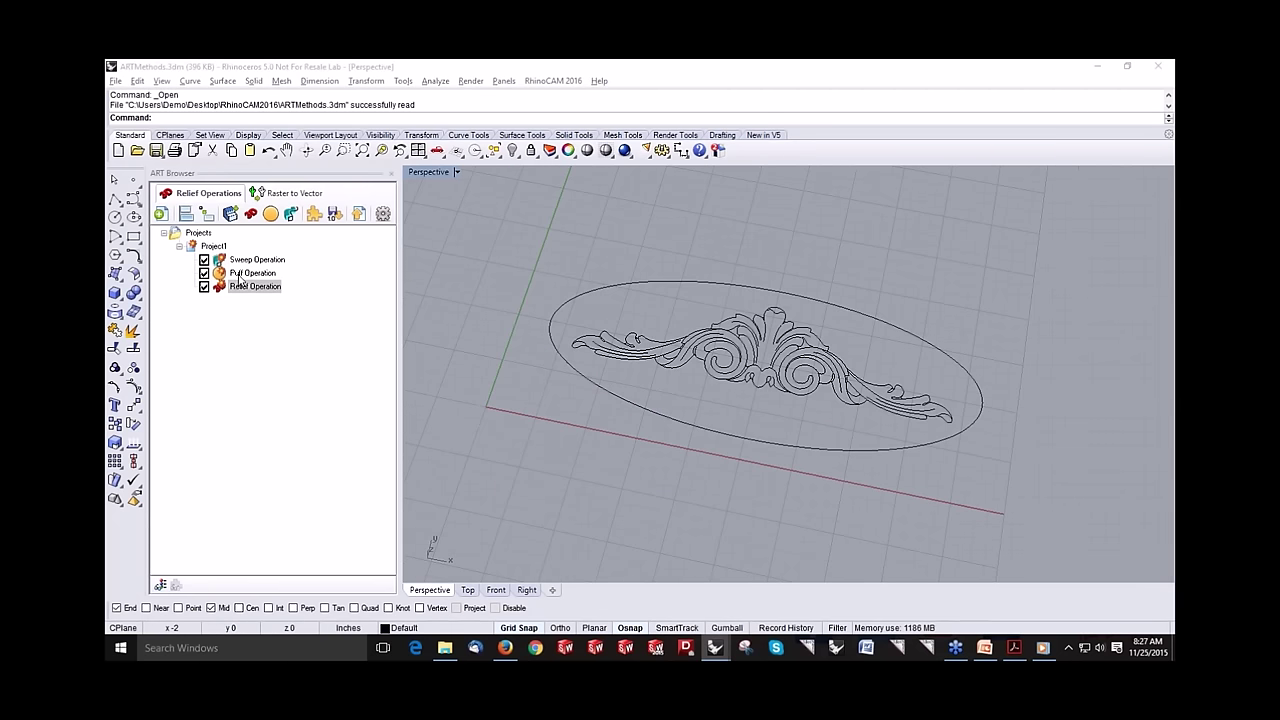
right_click(204, 248)
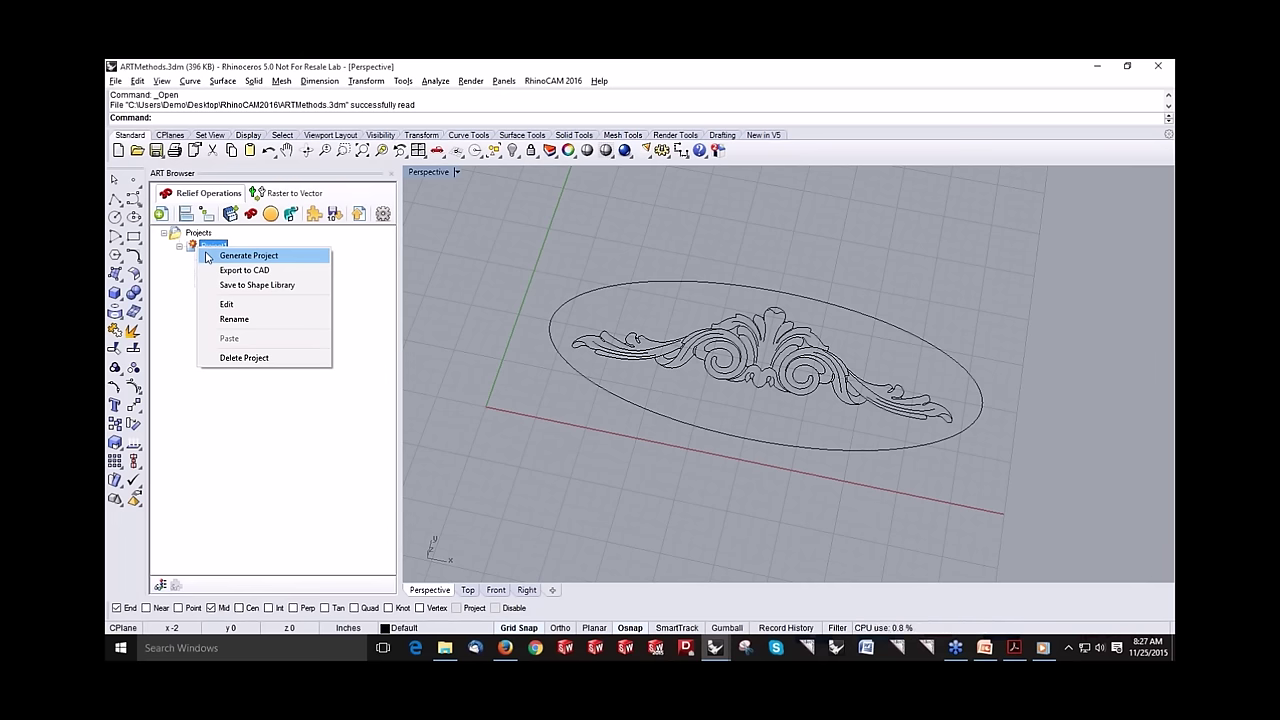
click(240, 256)
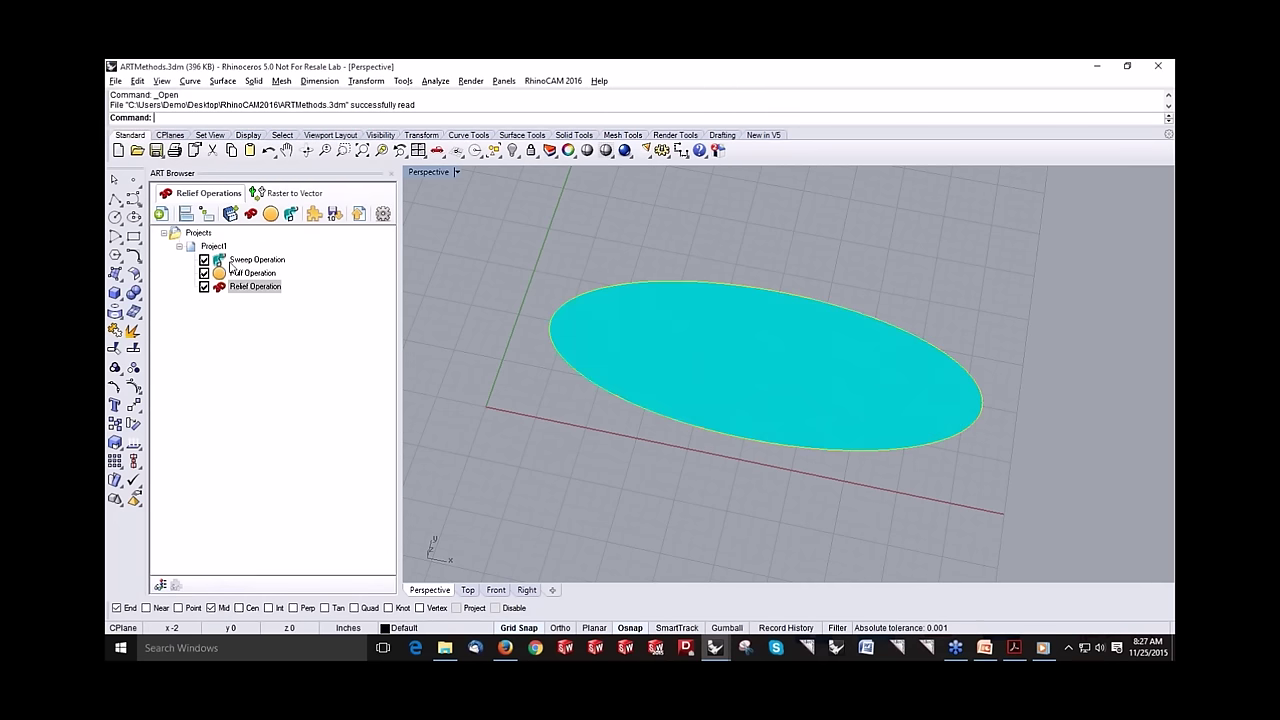
Step: Examine the Sweep Operation's raised border around the ellipse and its cross-section settings
click(236, 262)
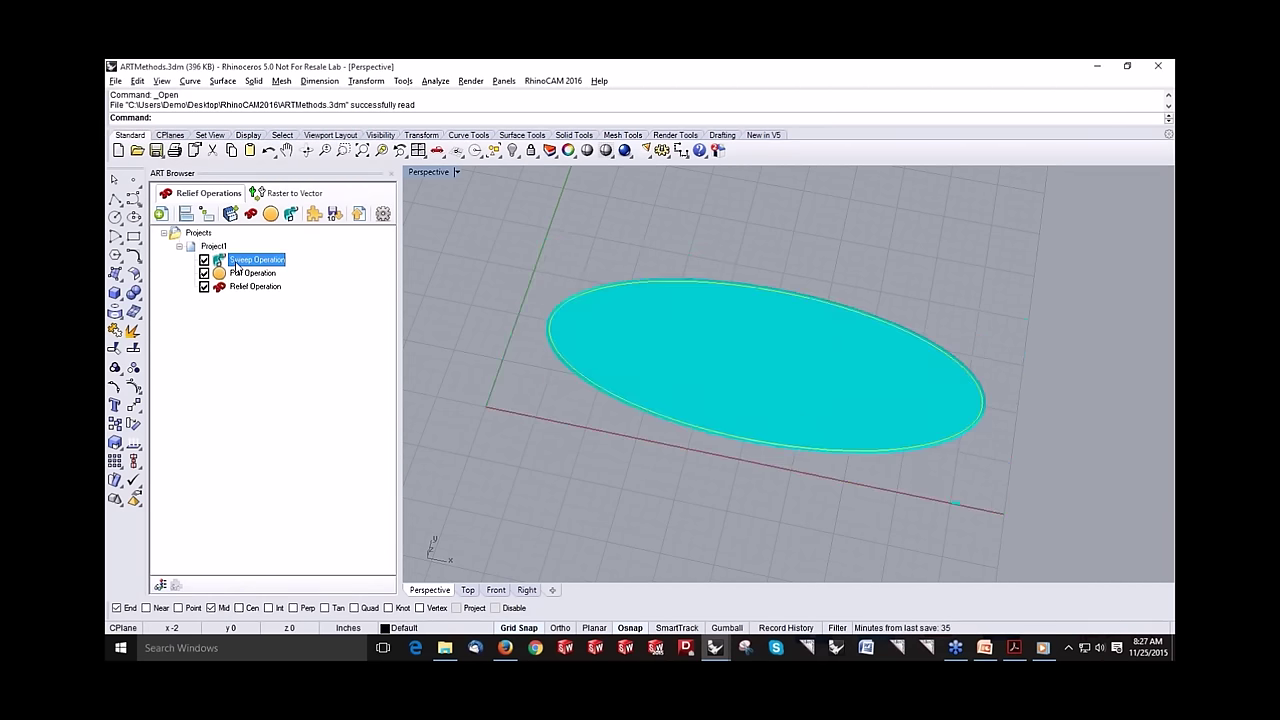
right_drag(771, 403, 778, 302)
scroll(967, 410, up, 3)
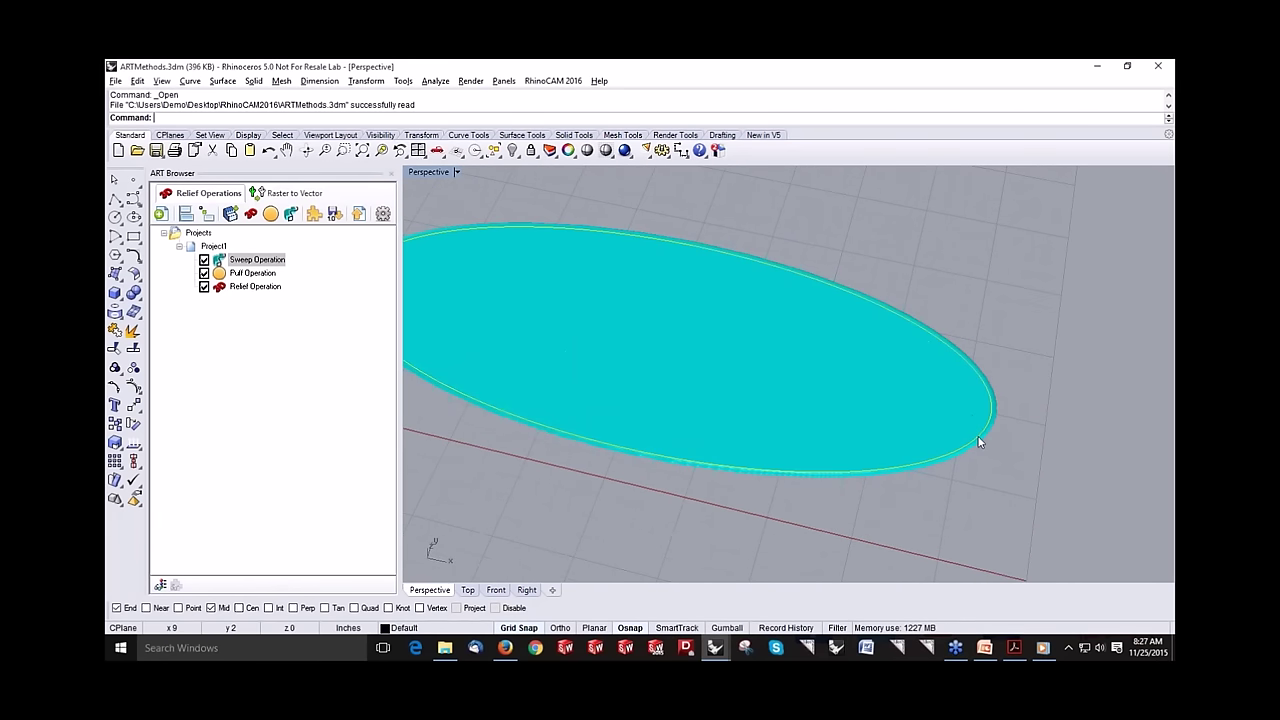
right_drag(961, 429, 884, 341)
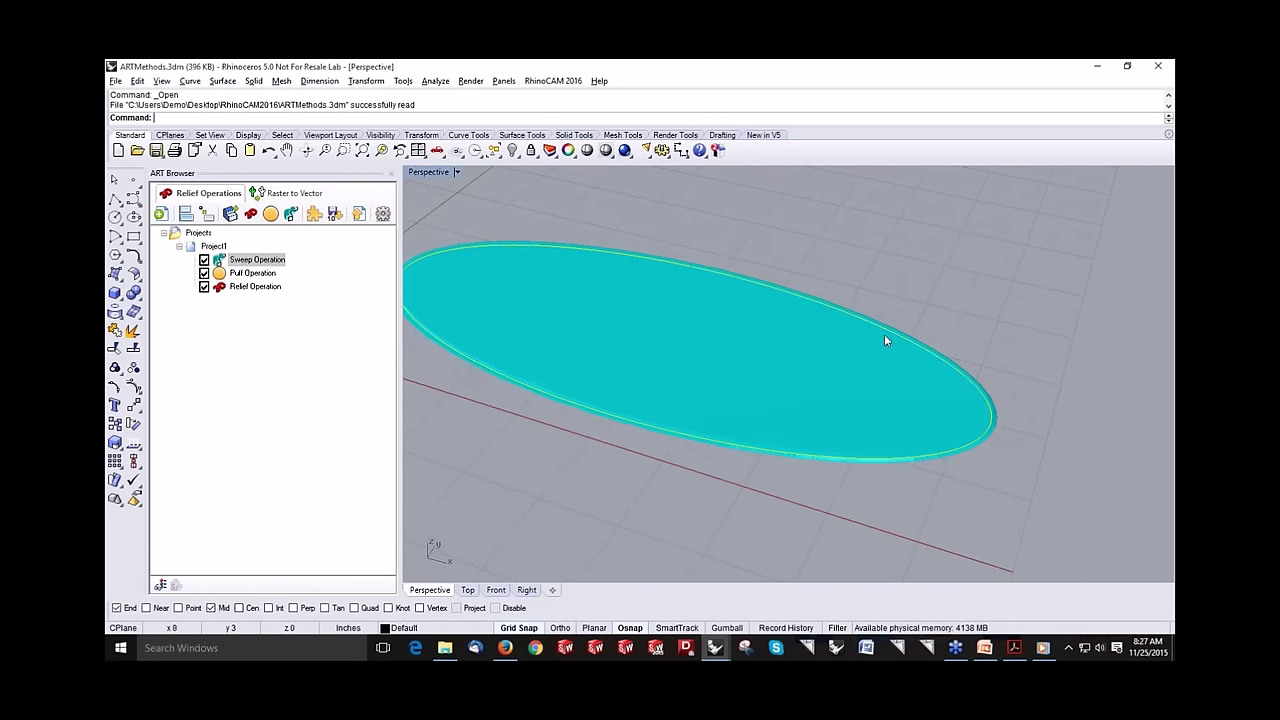
double_click(217, 261)
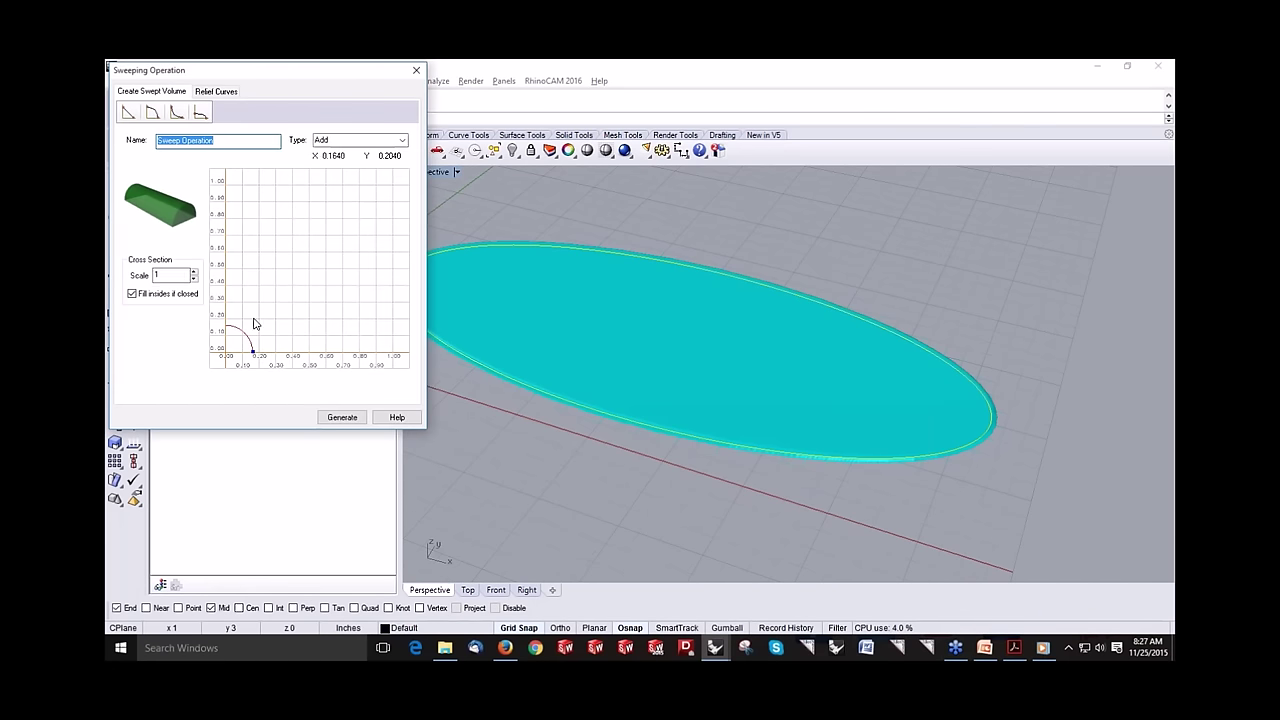
click(418, 72)
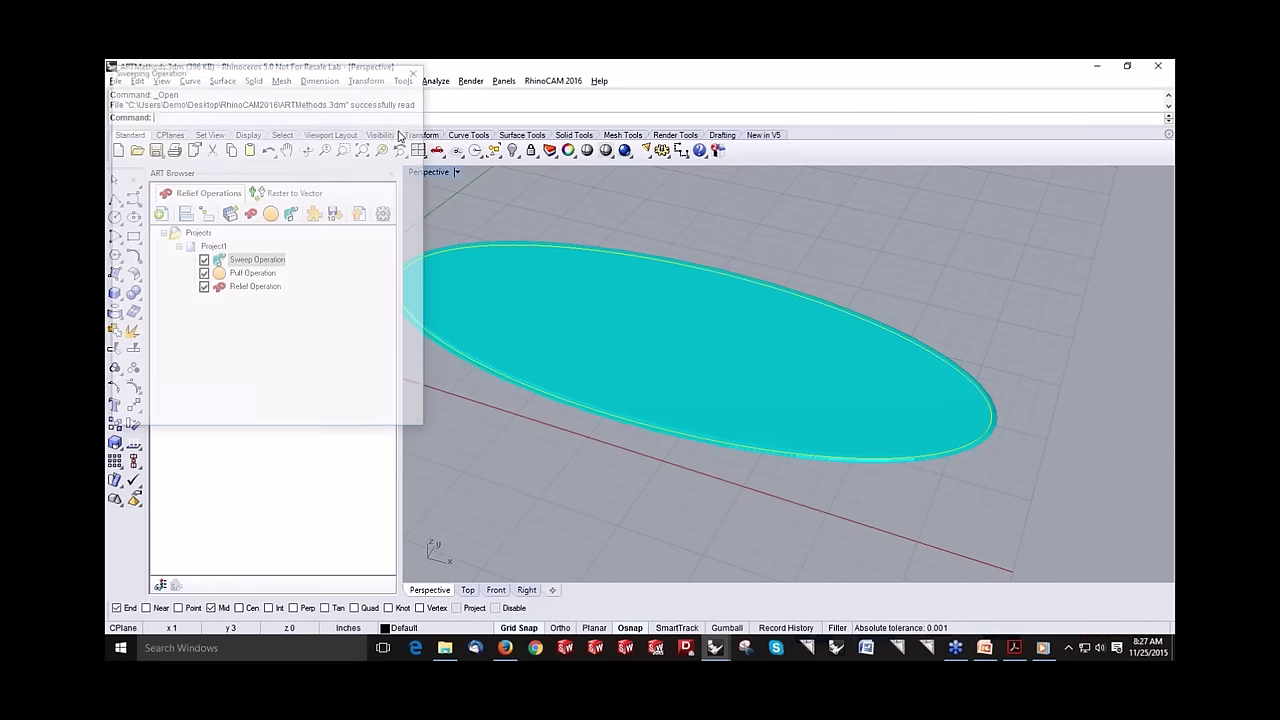
Step: Display the results of the Pull Operation and the Relief Operation on the elliptical base
click(266, 275)
click(258, 288)
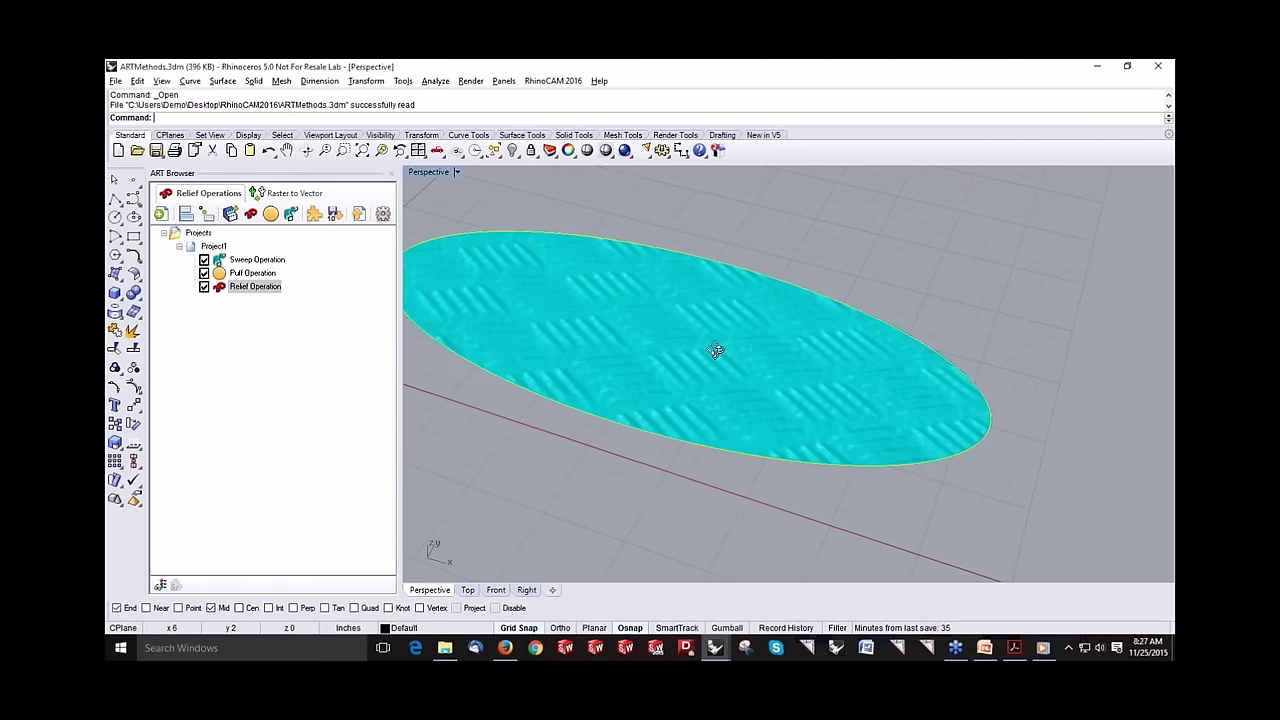
Step: Examine the combined relief of Project1, including the floral relief, textured ellipse and swept border
scroll(815, 345, up, 5)
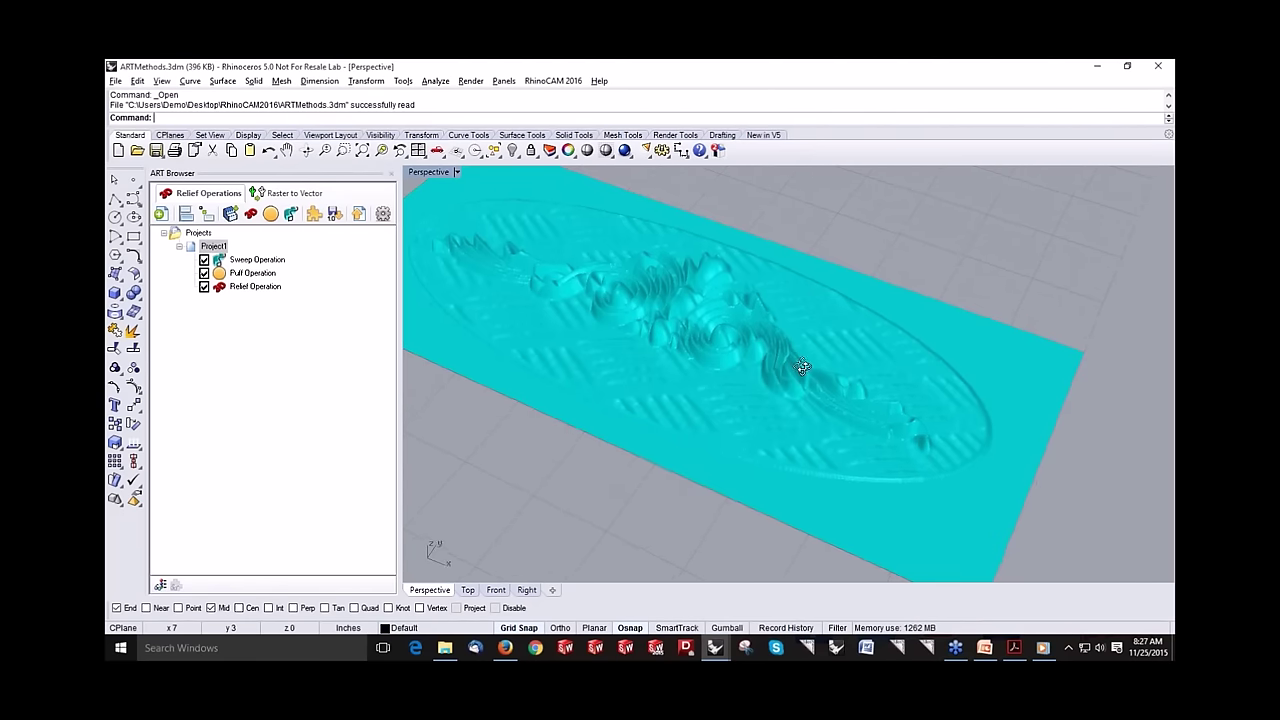
right_drag(827, 356, 812, 347)
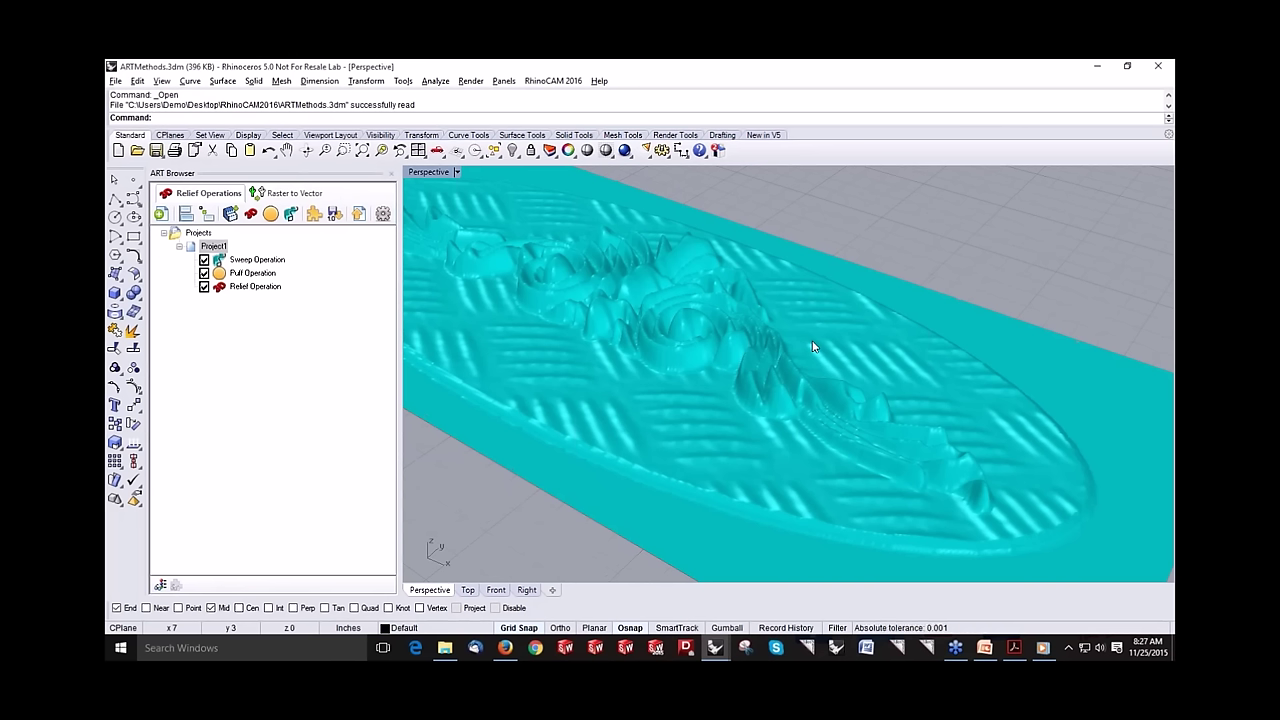
scroll(811, 328, down, 8)
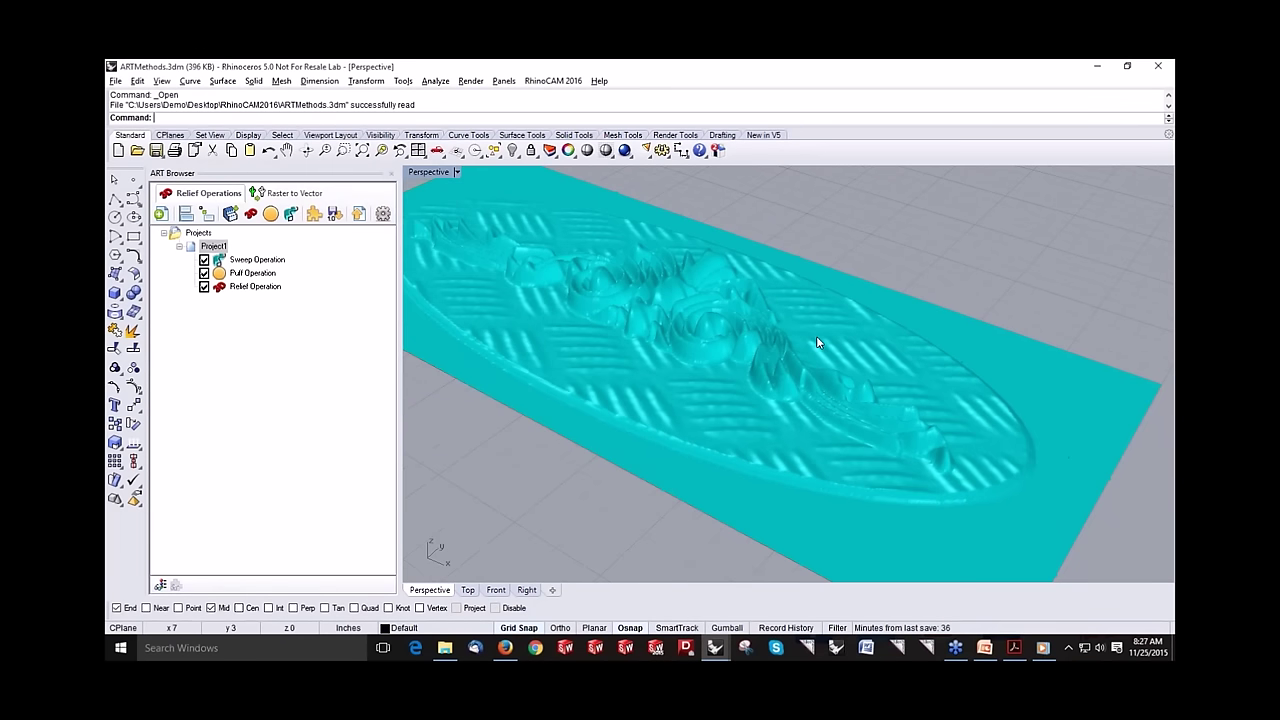
right_drag(744, 372, 746, 364)
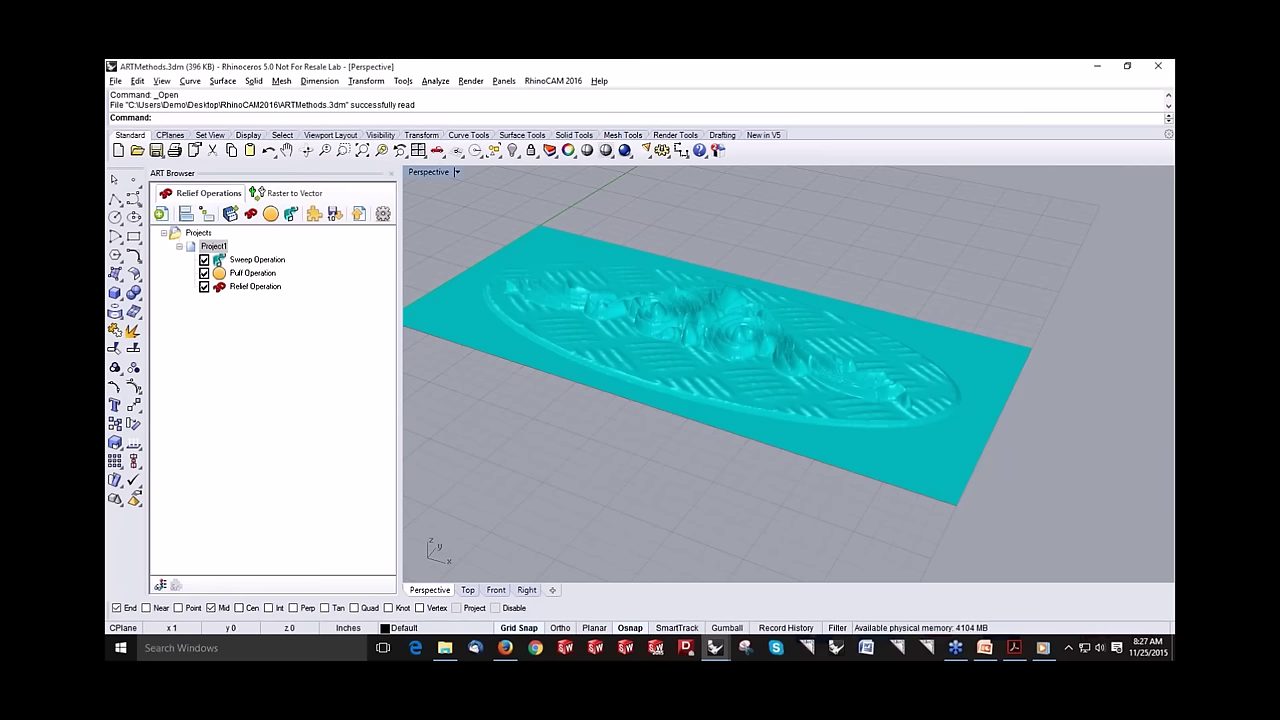
Step: Start a new document from the Small Objects - Inches template and load the NEST module
click(117, 151)
click(790, 452)
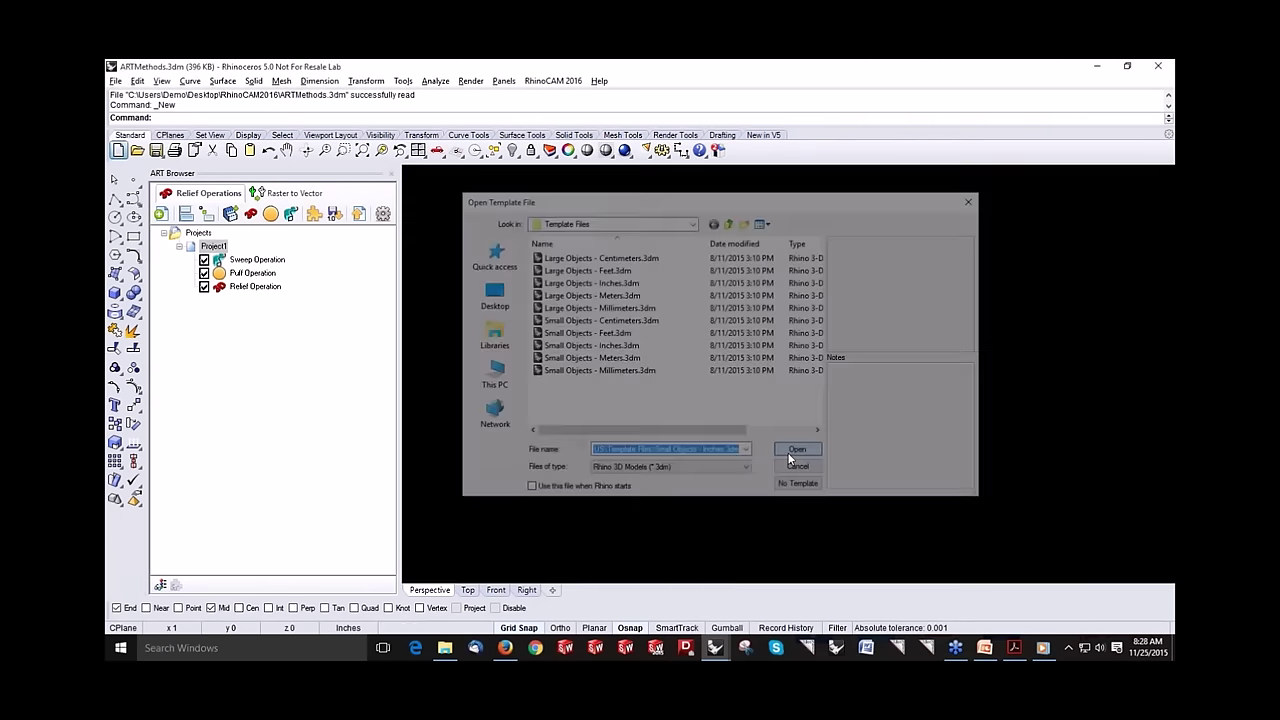
click(540, 81)
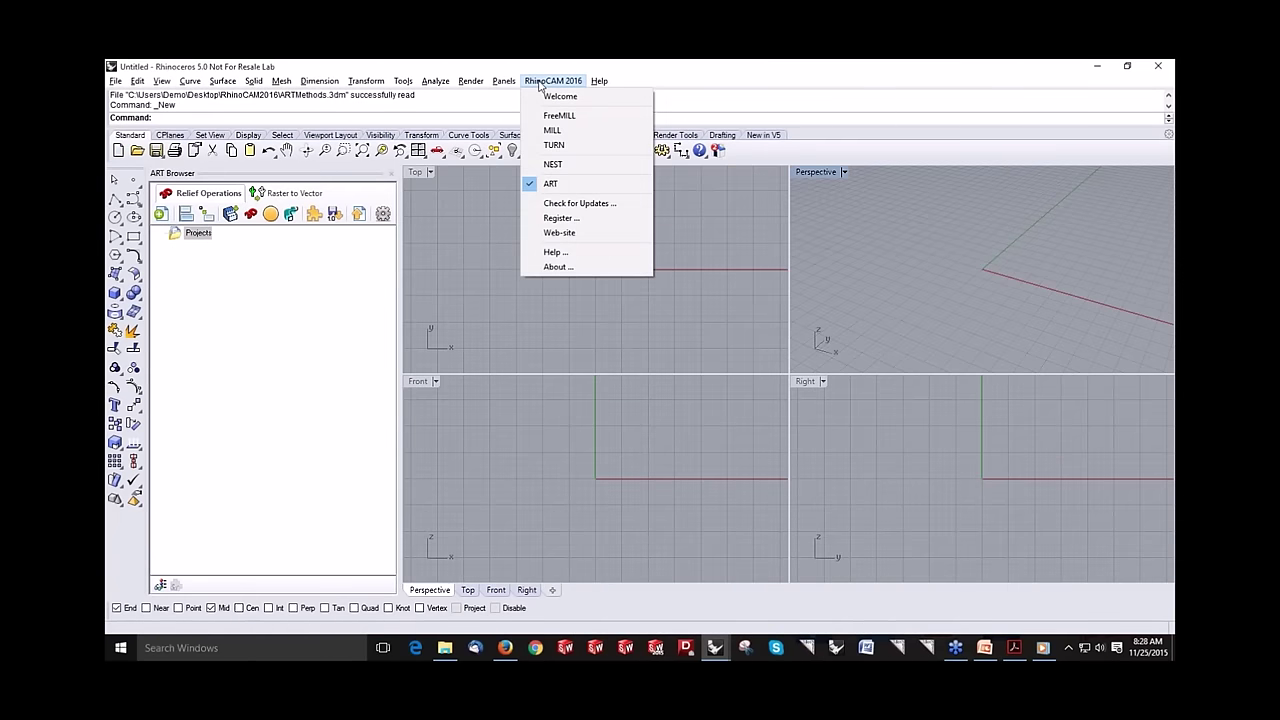
click(552, 164)
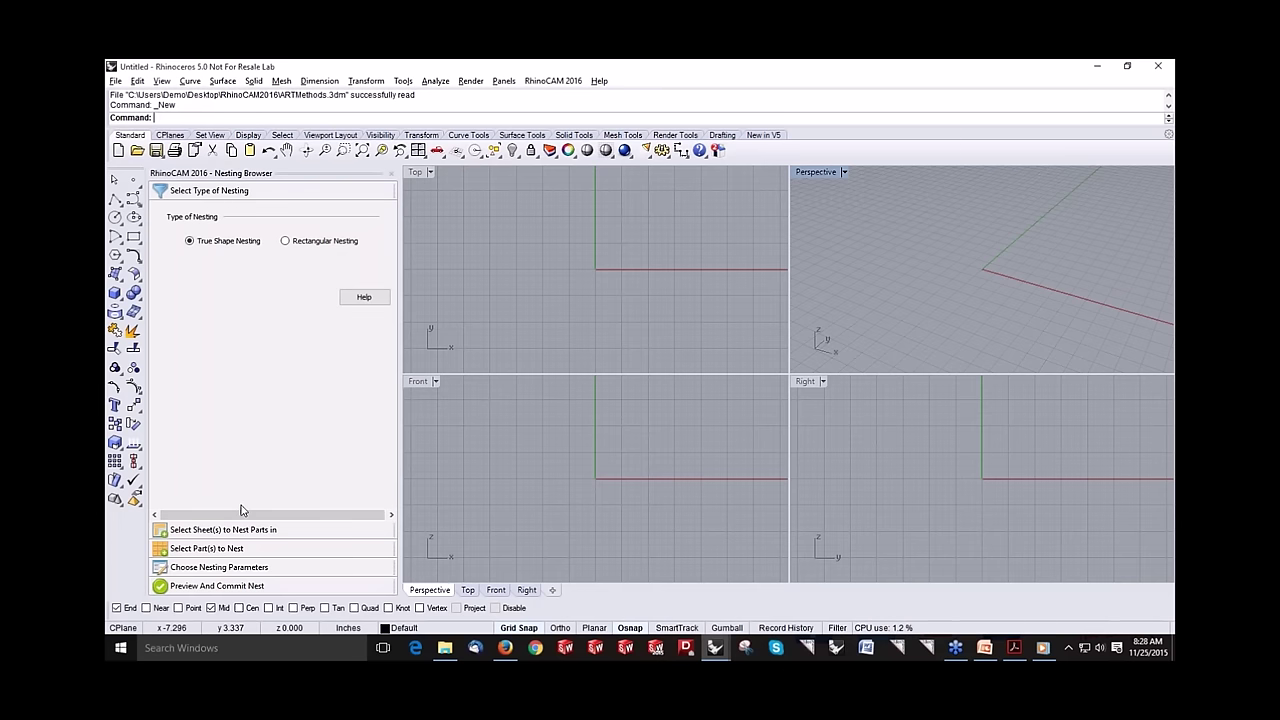
Step: Open TrueShapeNEST.3dm from the RhinoCAM2016 folder and view its sheets and nested part layouts
click(137, 150)
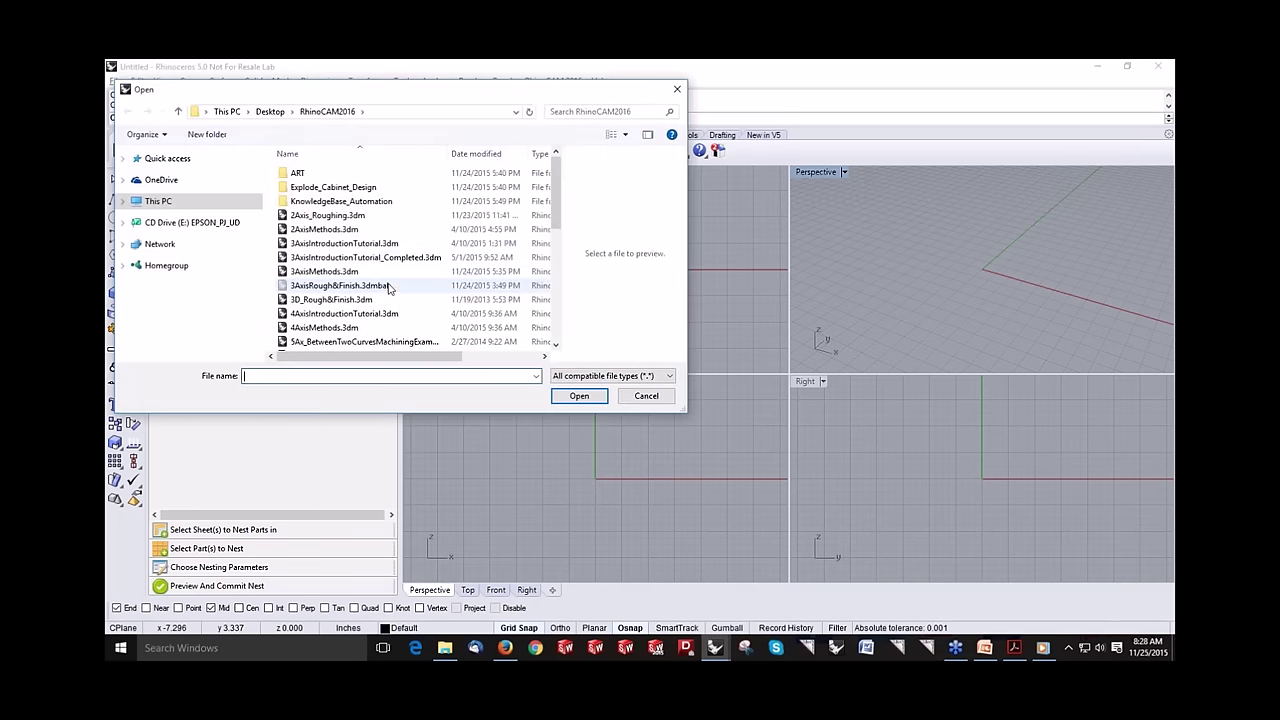
scroll(383, 305, down, 4)
scroll(383, 305, down, 2)
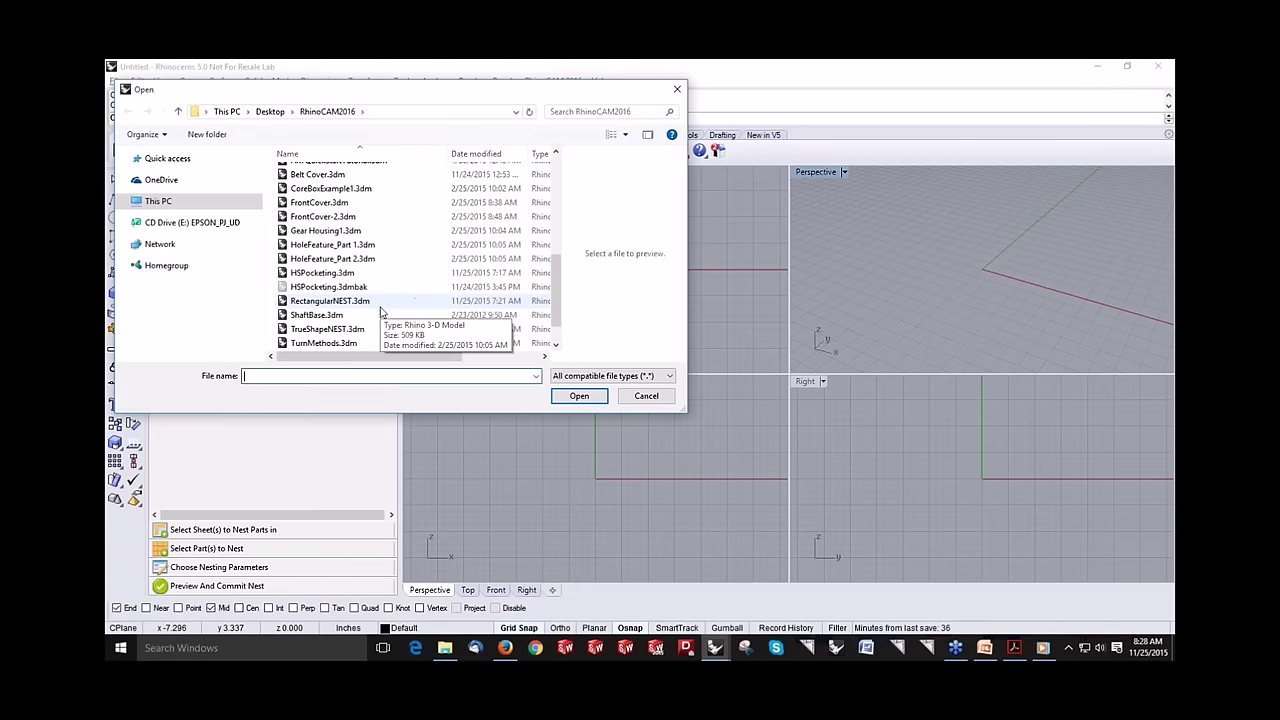
click(390, 329)
click(579, 396)
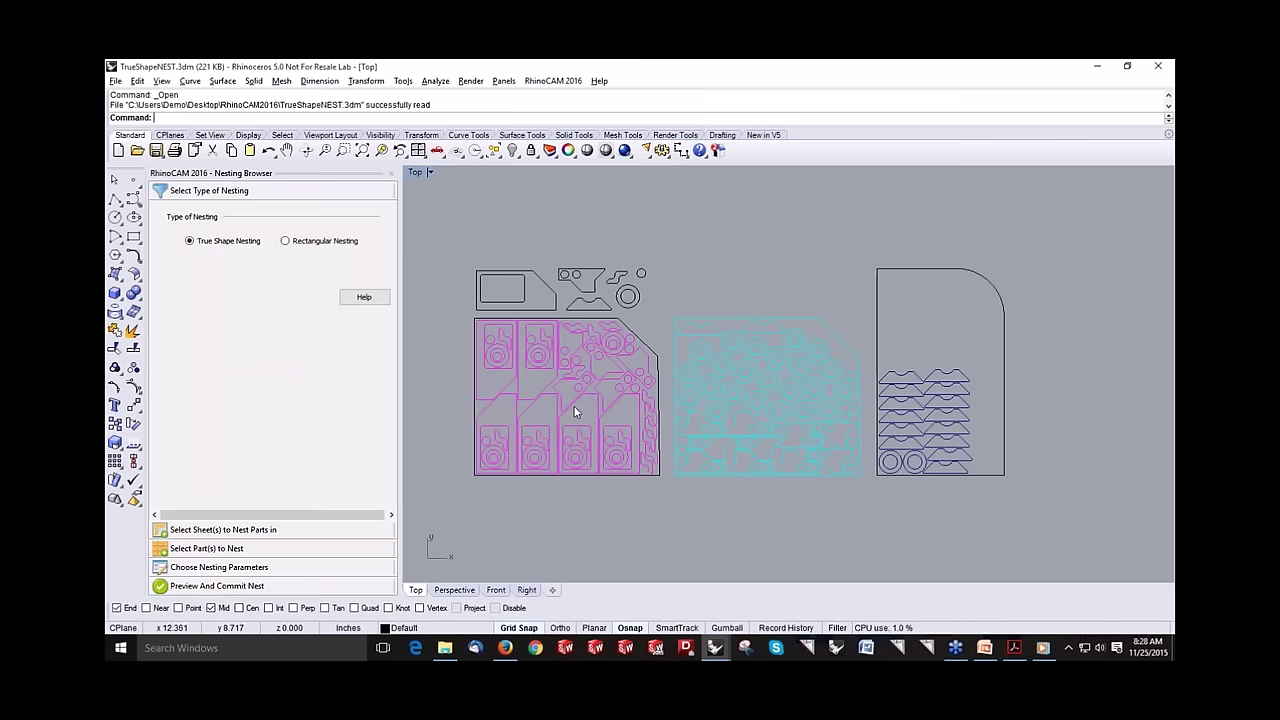
scroll(573, 422, up, 2)
scroll(573, 425, down, 1)
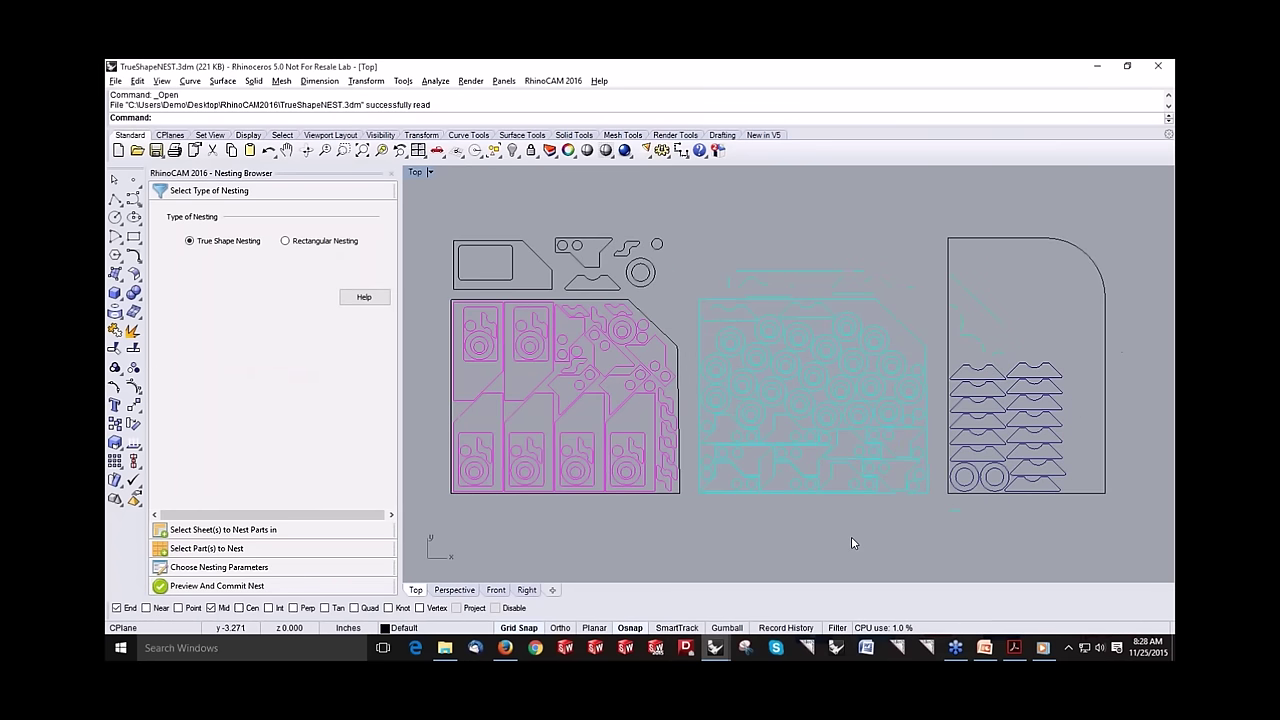
scroll(476, 421, up, 1)
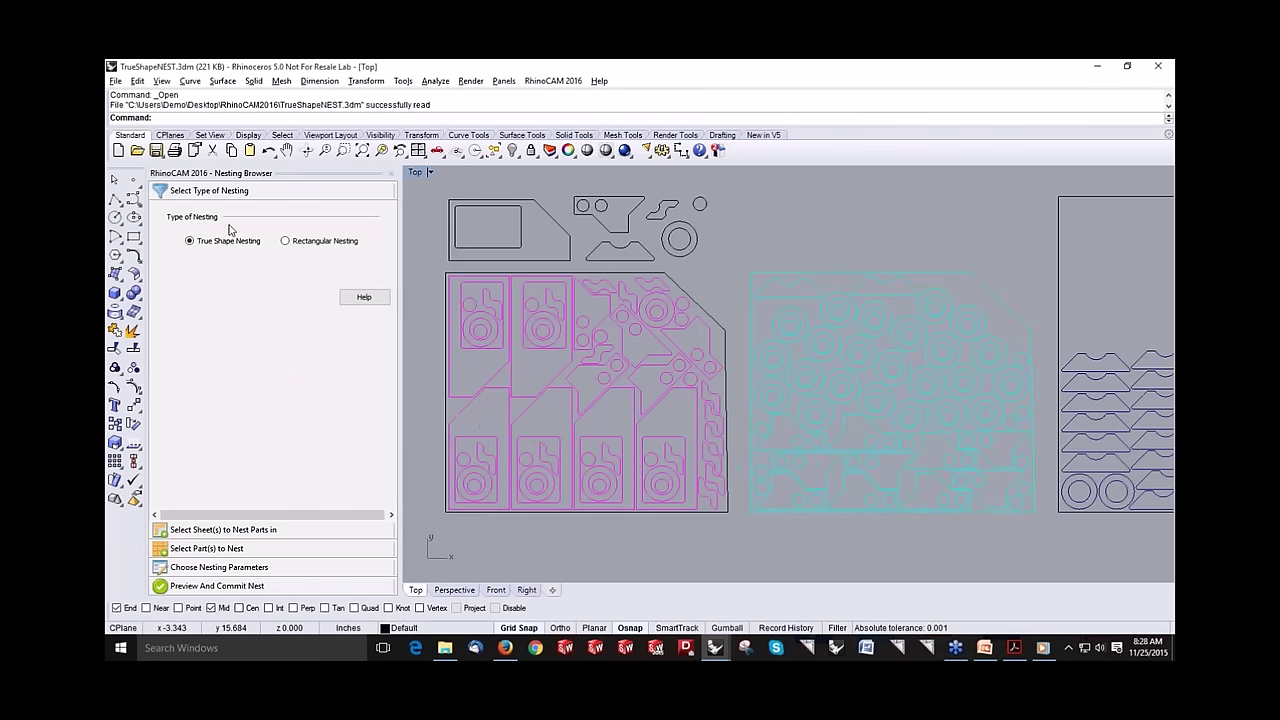
Step: Review the true shape nesting options for sheet selection, part selection and nesting parameters
click(356, 535)
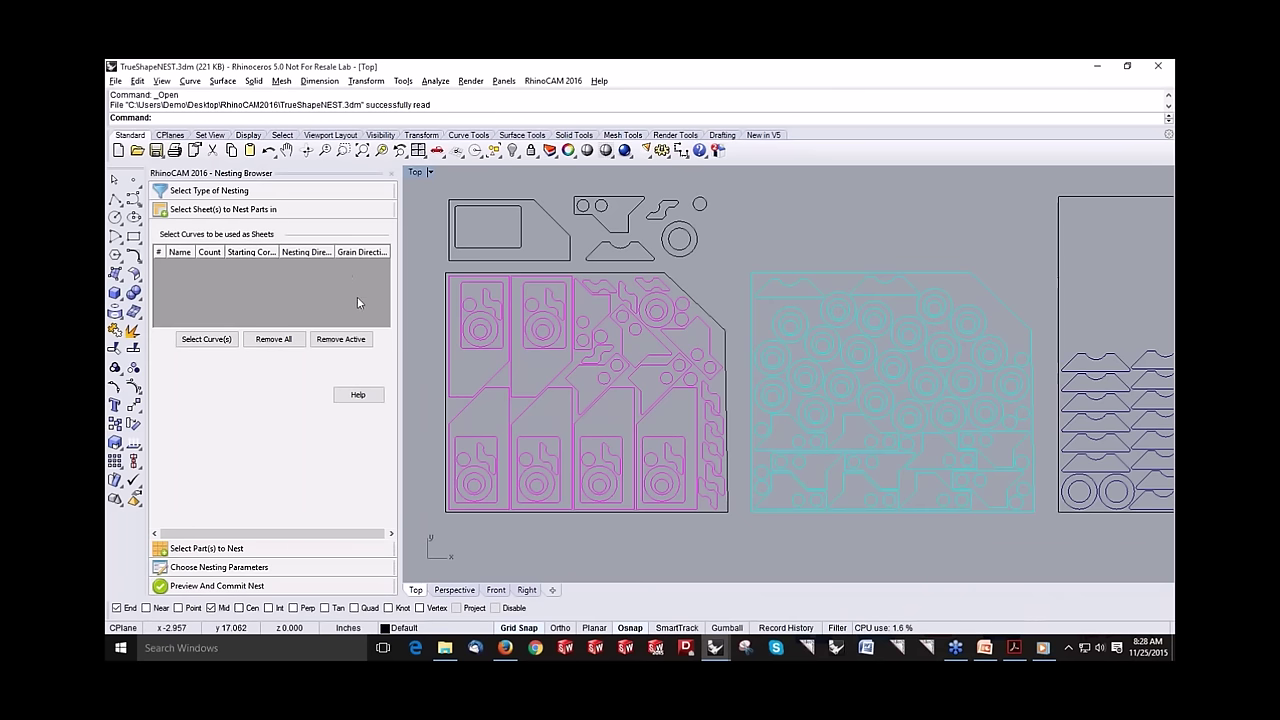
click(303, 552)
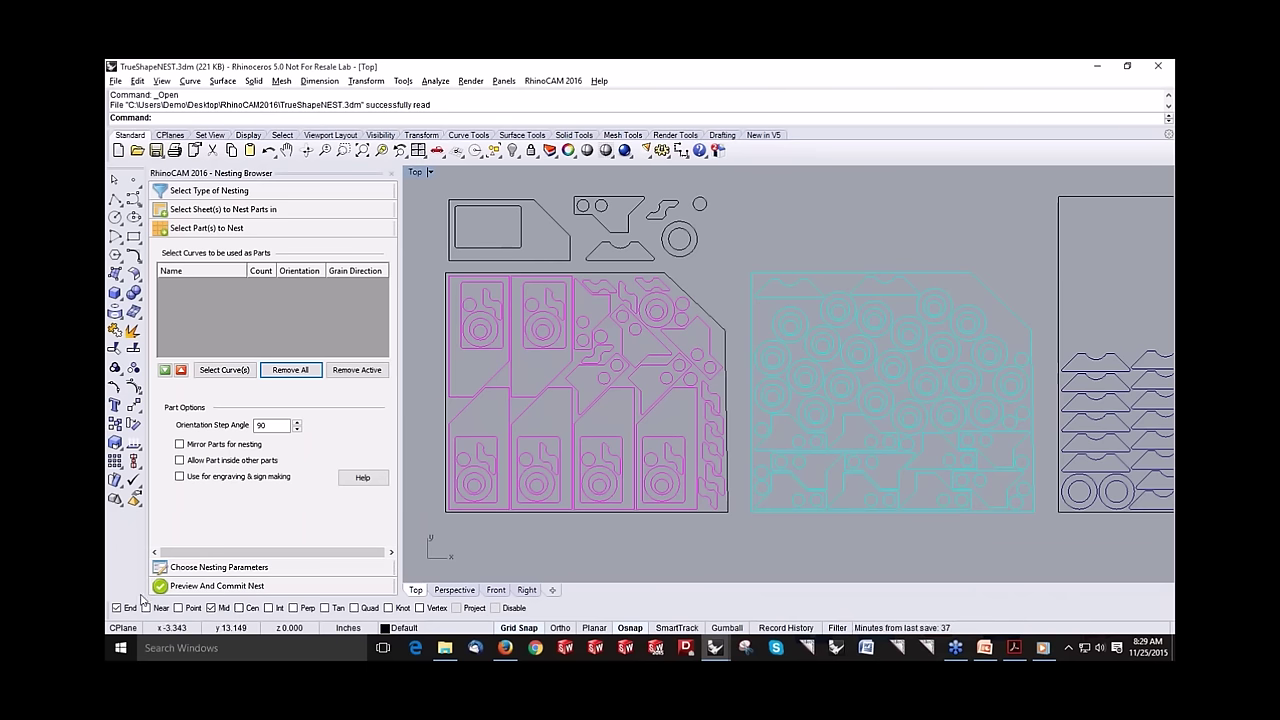
click(261, 568)
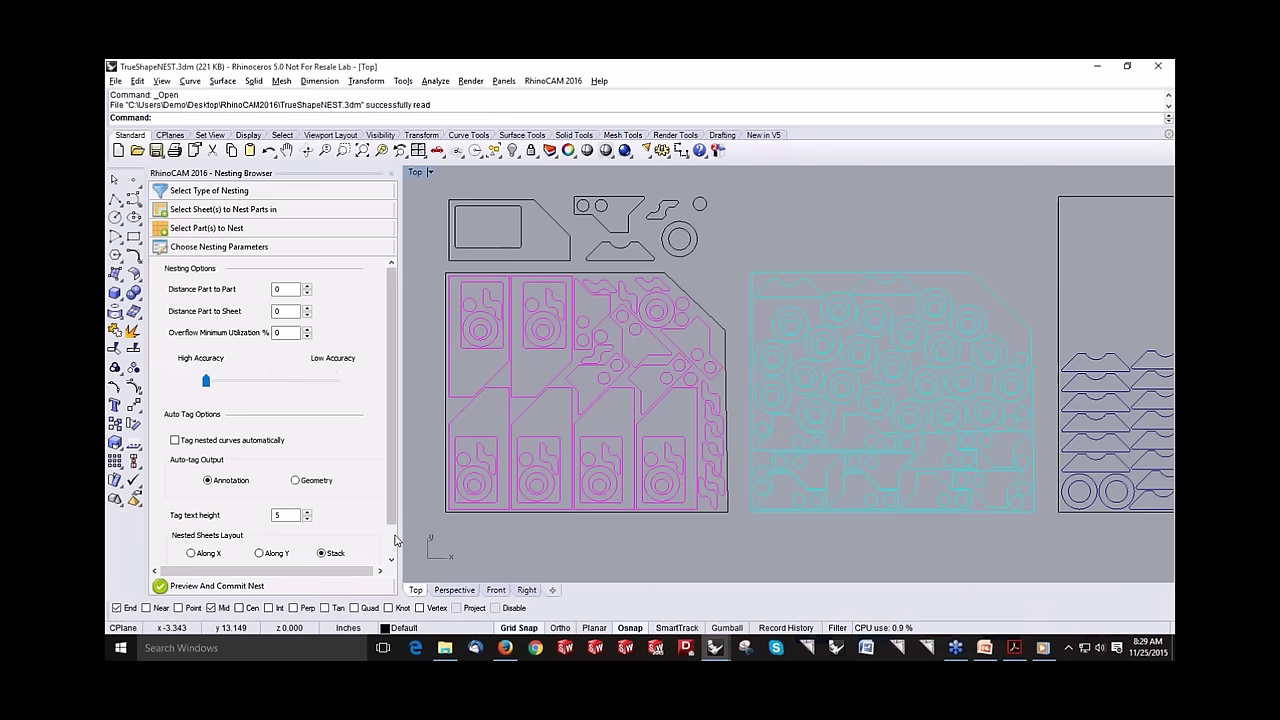
scroll(395, 540, down, 2)
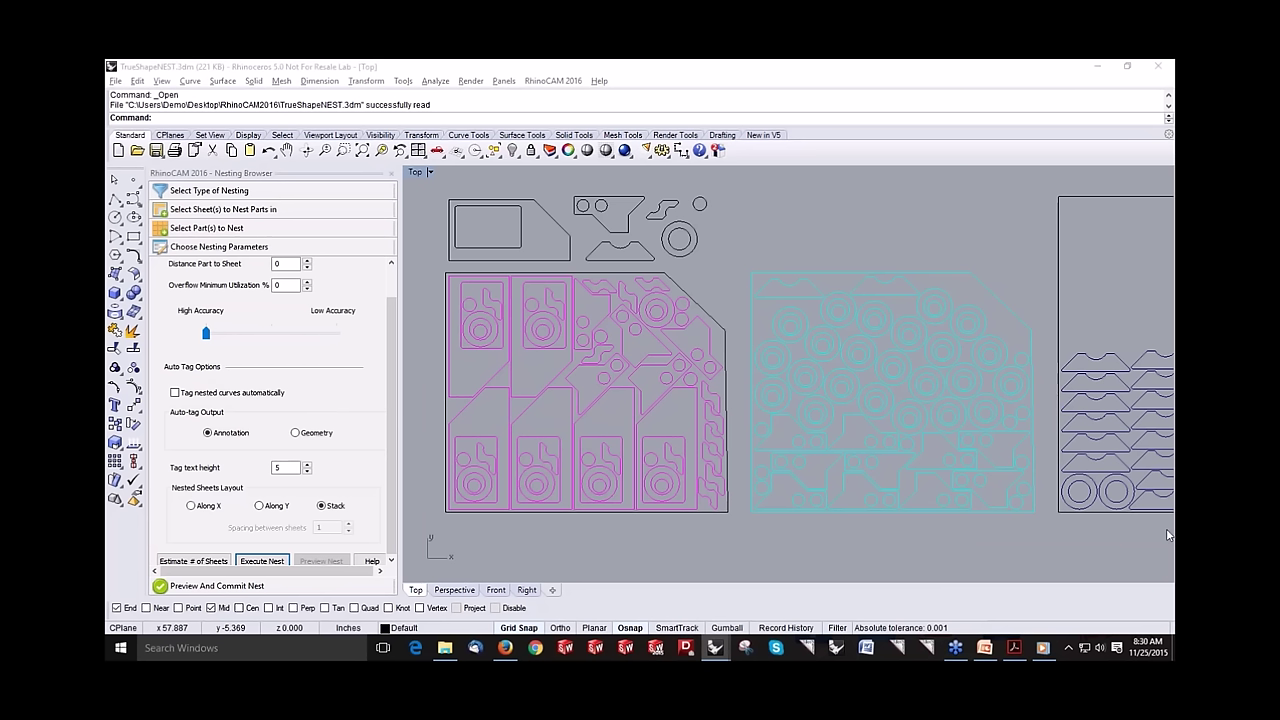
key(alt+Tab)
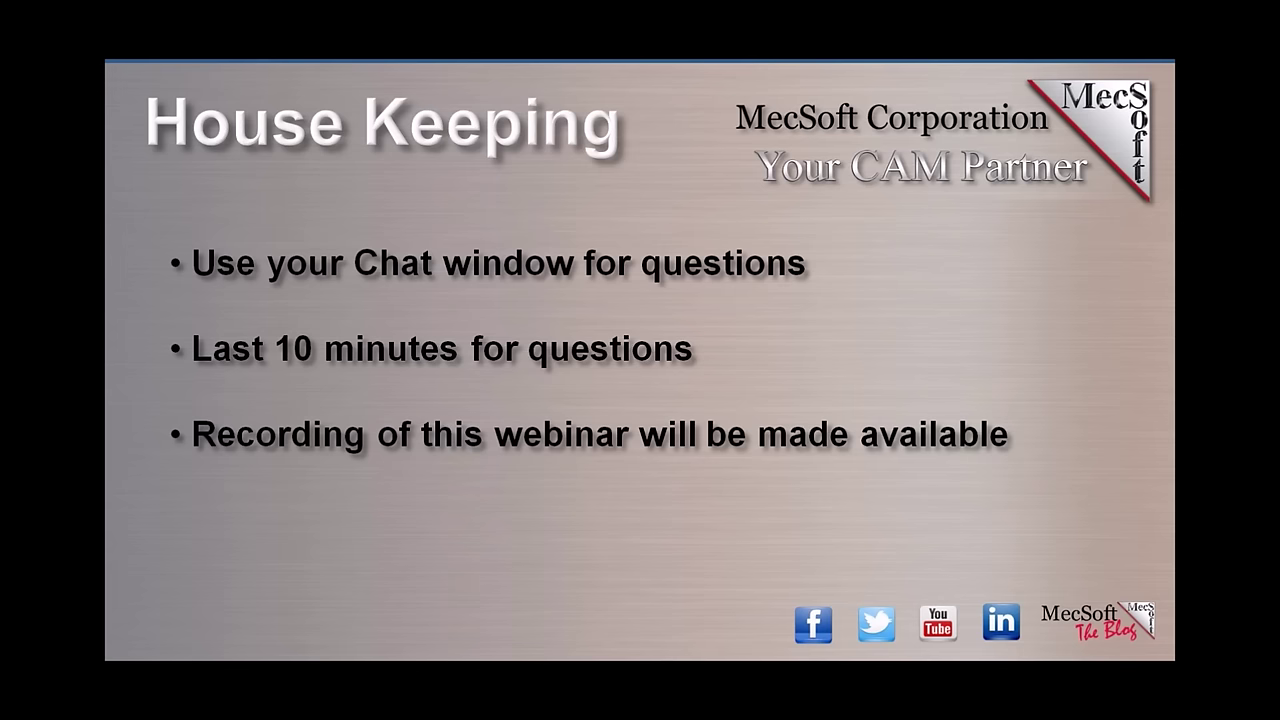
key(Right)
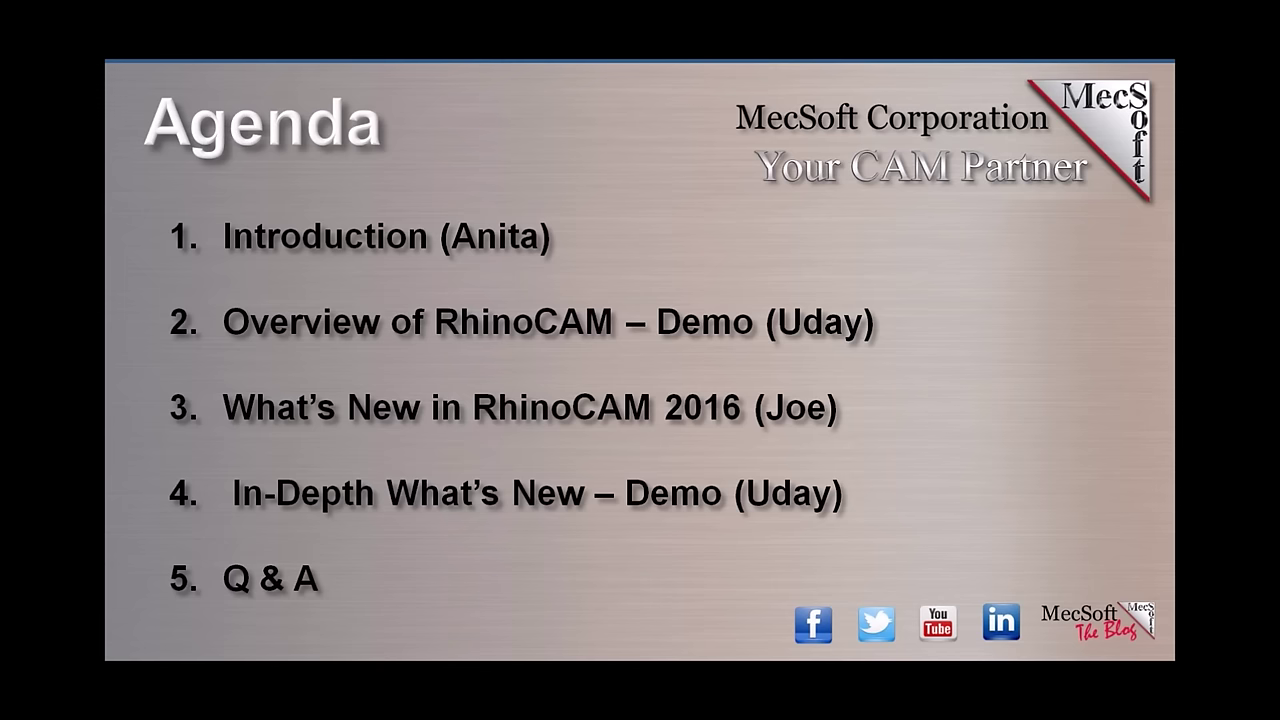
key(Right)
key(Right)
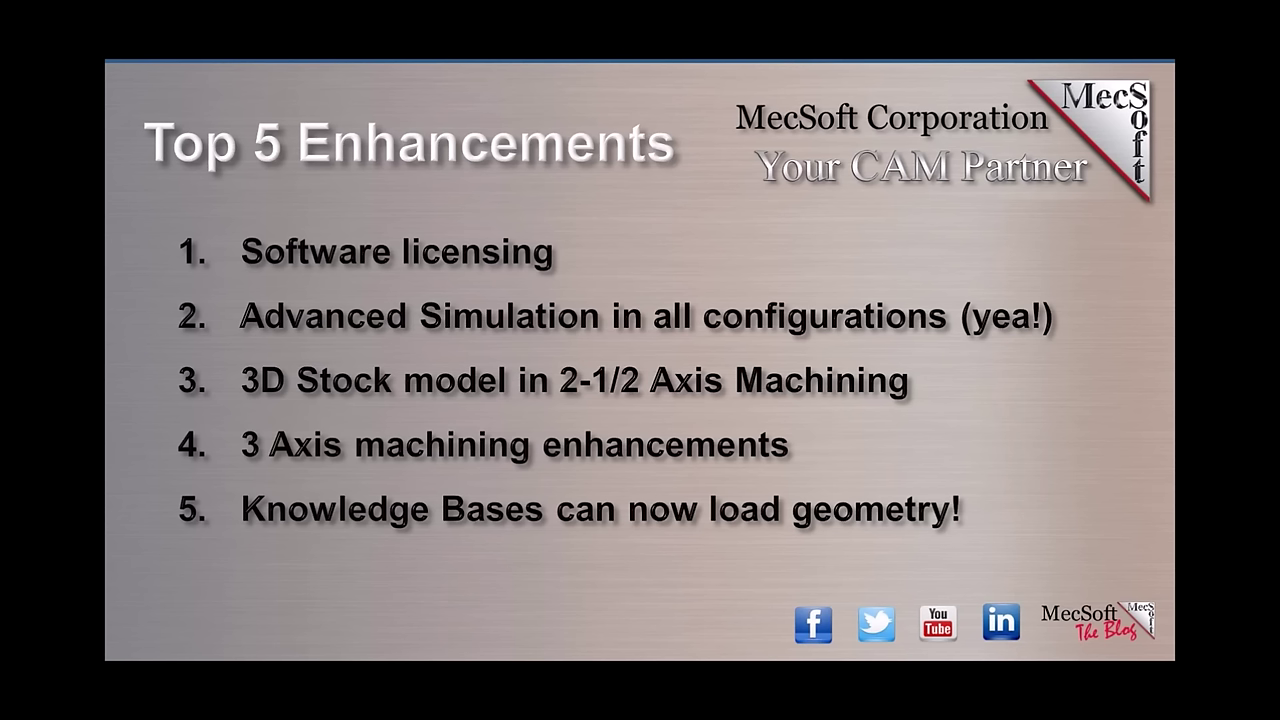
Step: Return to Rhinoceros and view the RhinoCAM 2016 license registration information and its release and re-register options
key(alt+Tab)
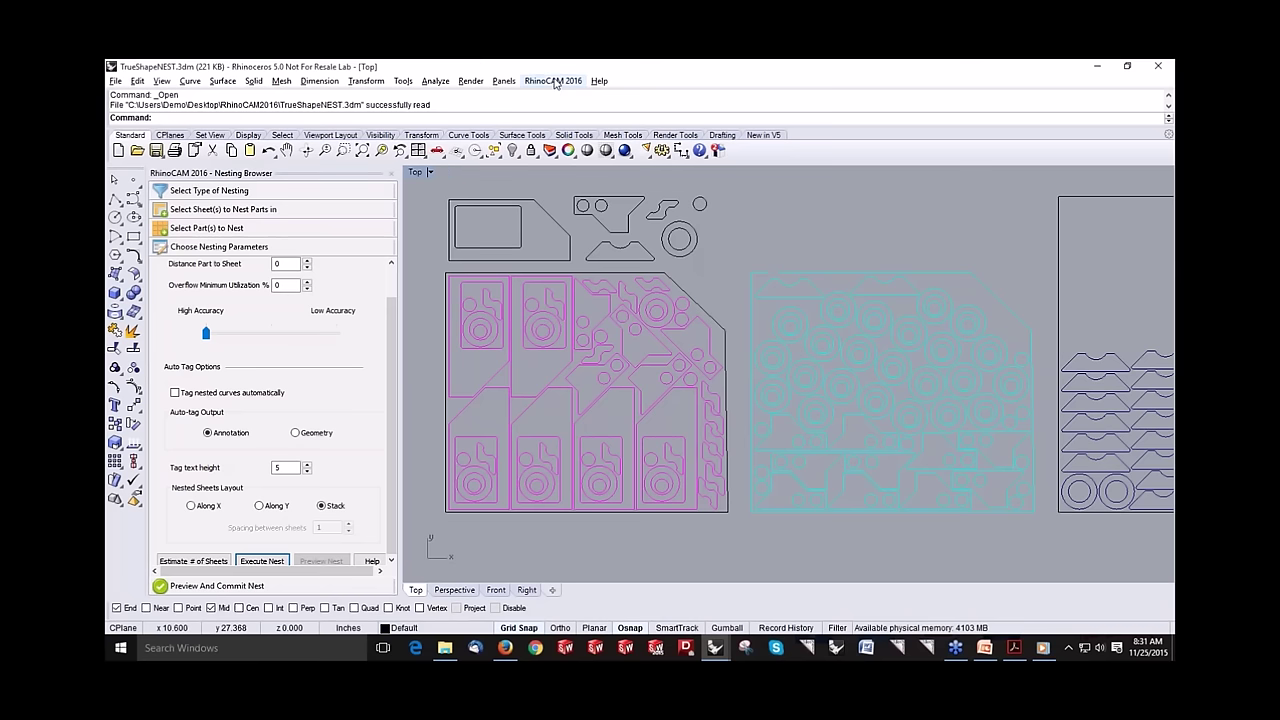
click(553, 81)
click(580, 215)
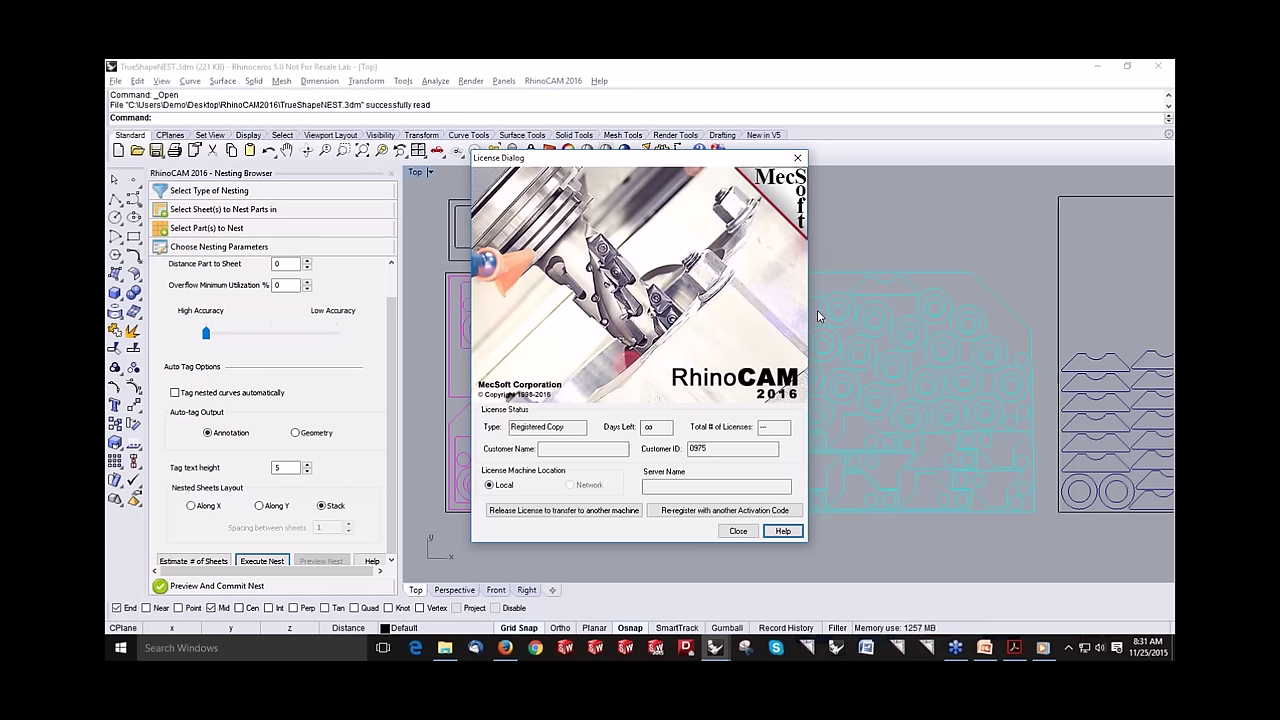
key(alt+Tab)
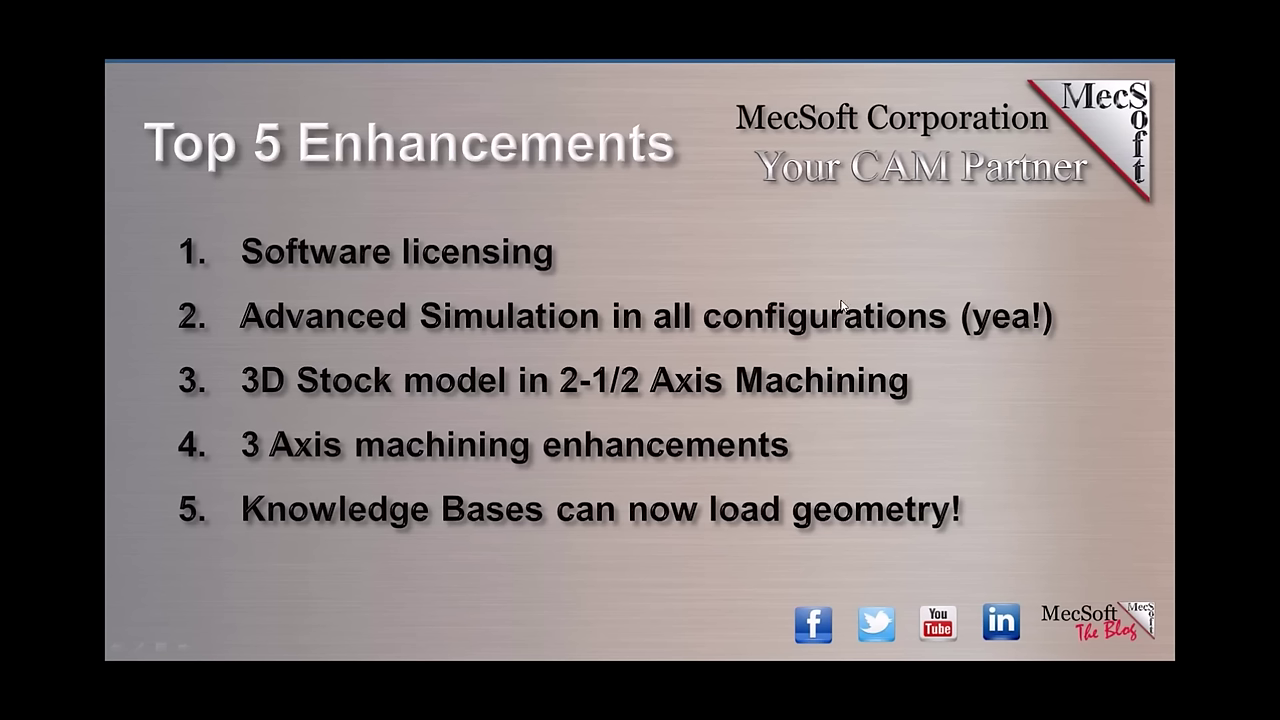
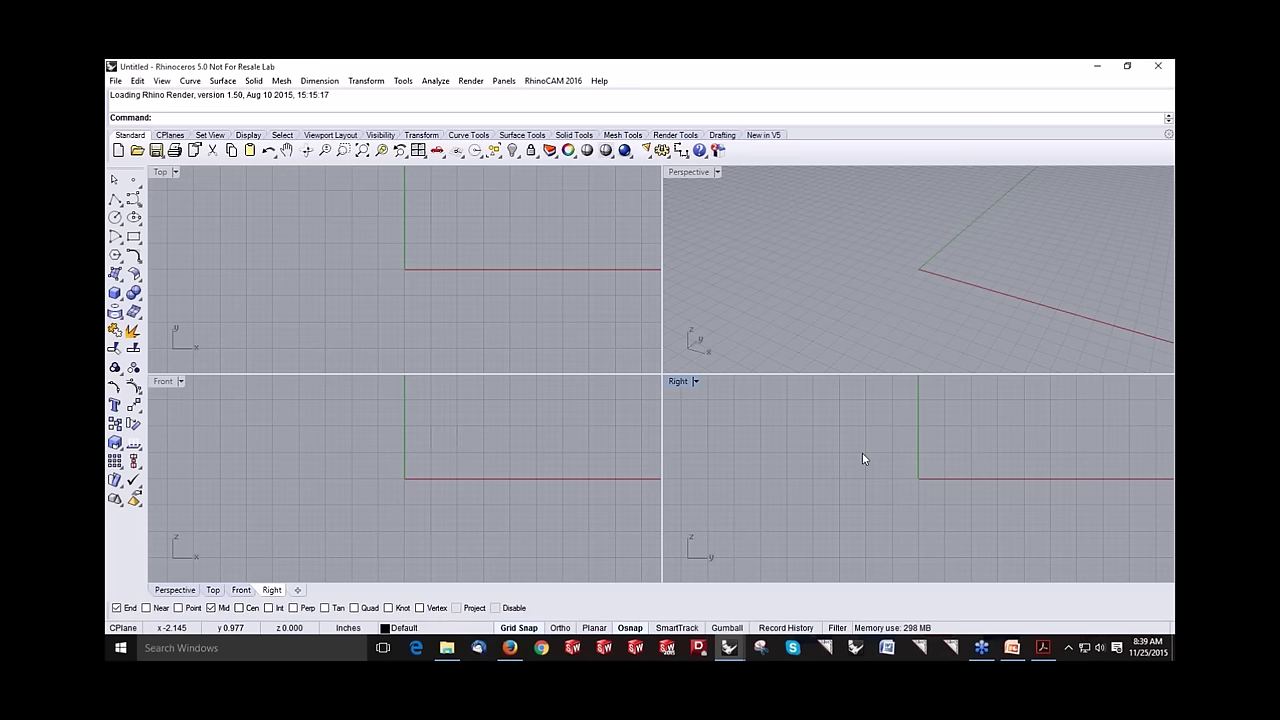
Step: Load the RhinoCAM MILL module and close the Machining Objects browser
click(553, 80)
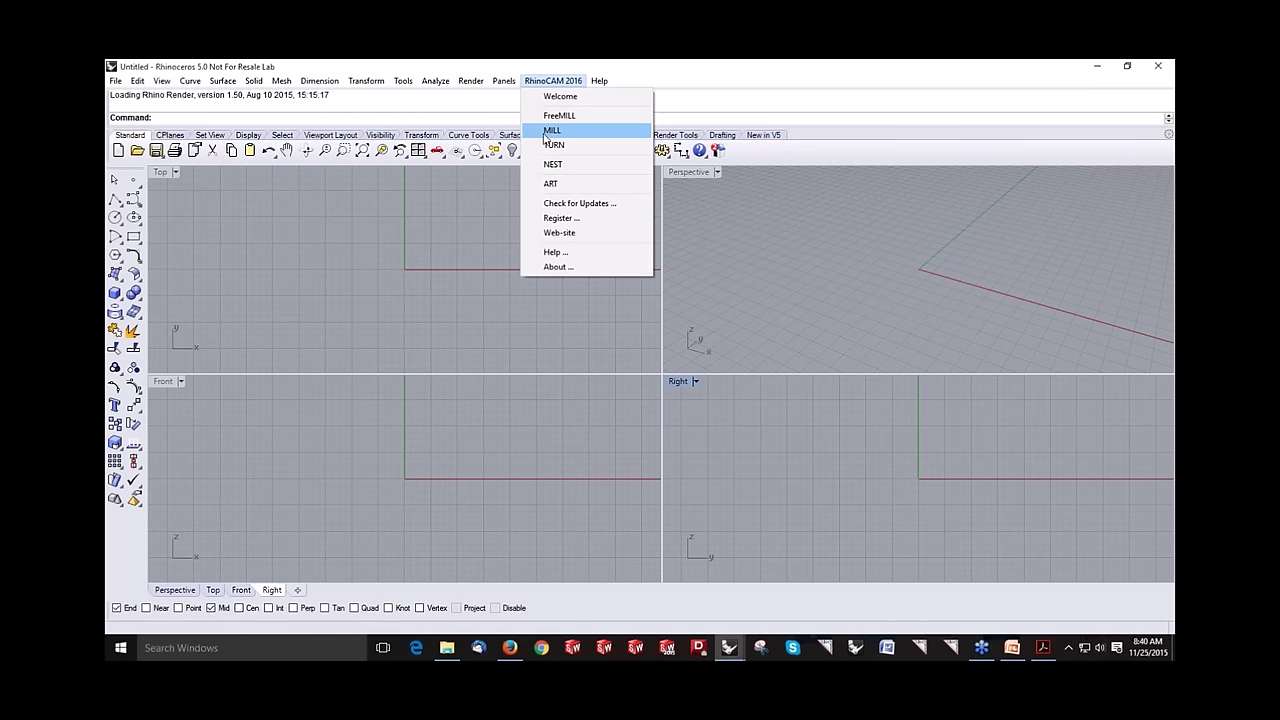
click(551, 131)
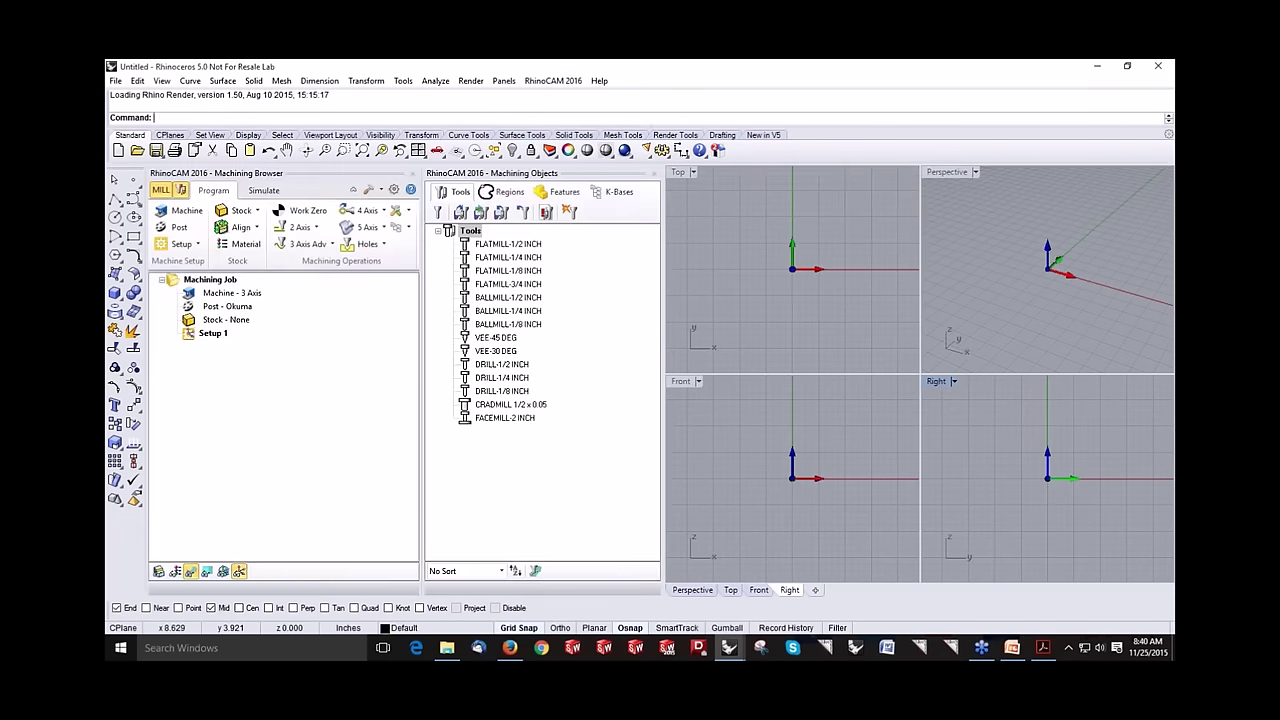
click(653, 173)
Step: Open 2Axis_Roughing.3dm and display its box stock around the part
click(138, 151)
click(318, 215)
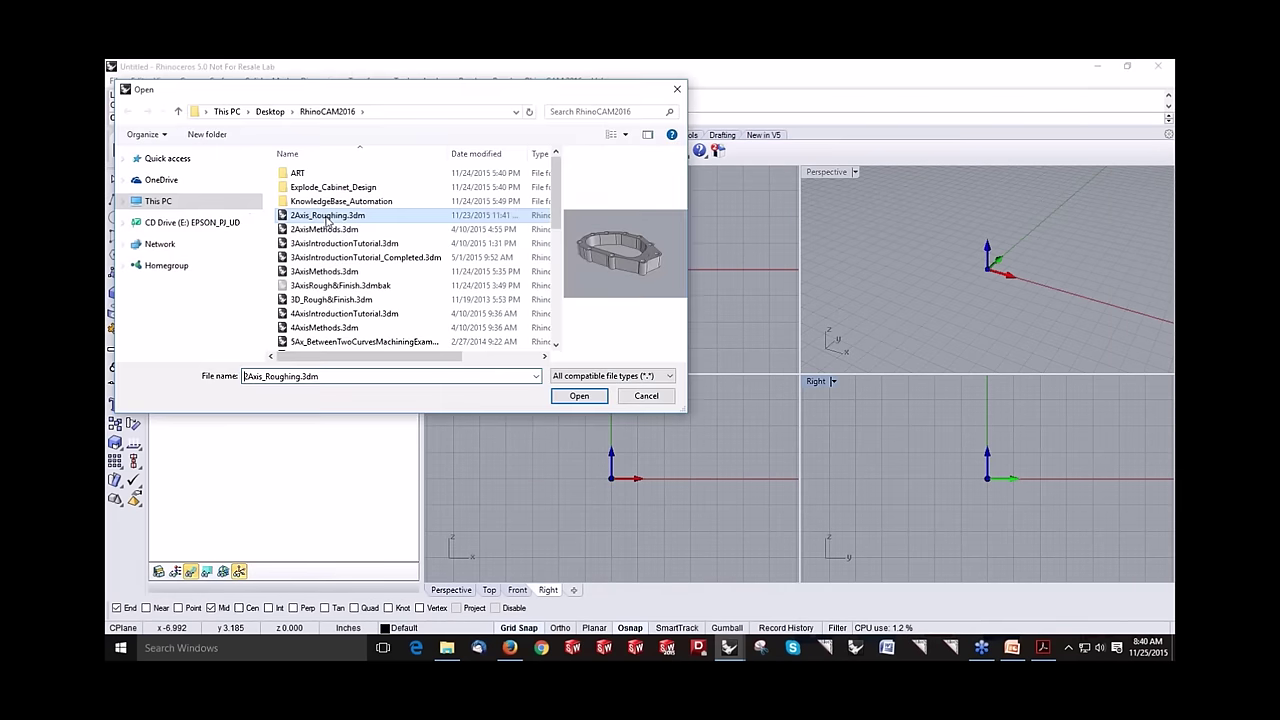
click(579, 395)
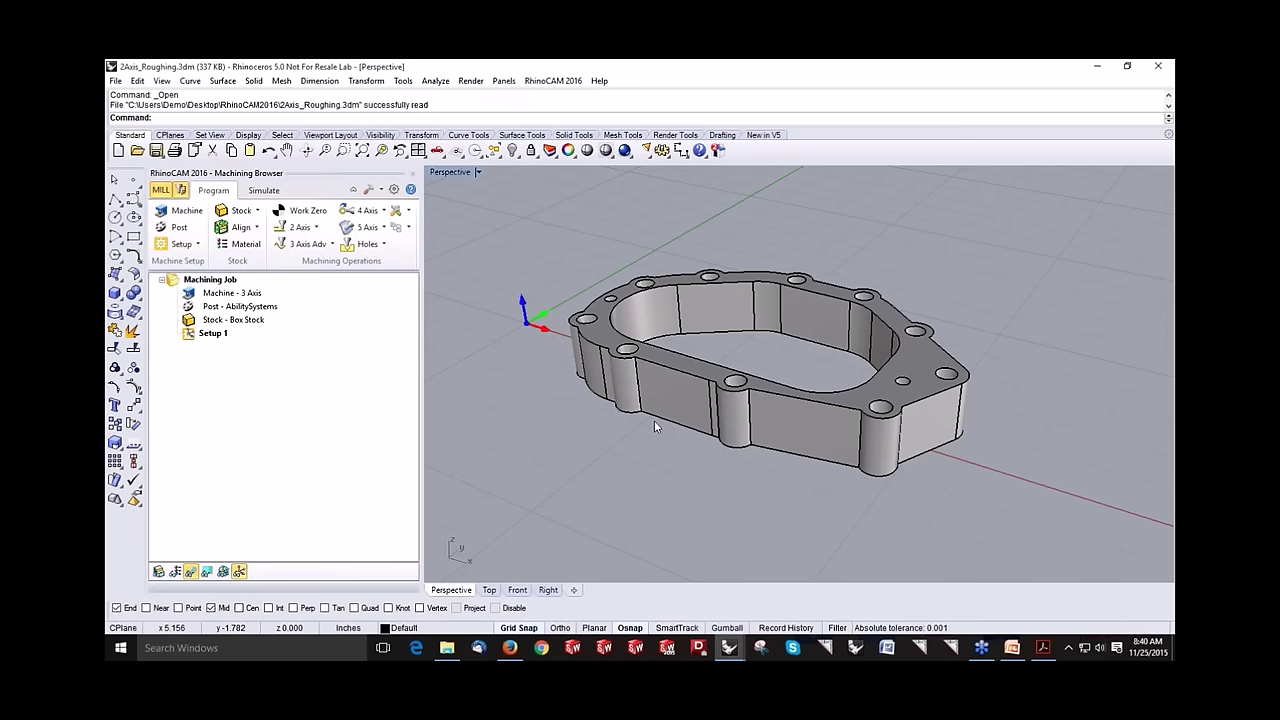
right_drag(654, 427, 676, 414)
click(250, 320)
right_drag(692, 475, 678, 405)
click(158, 571)
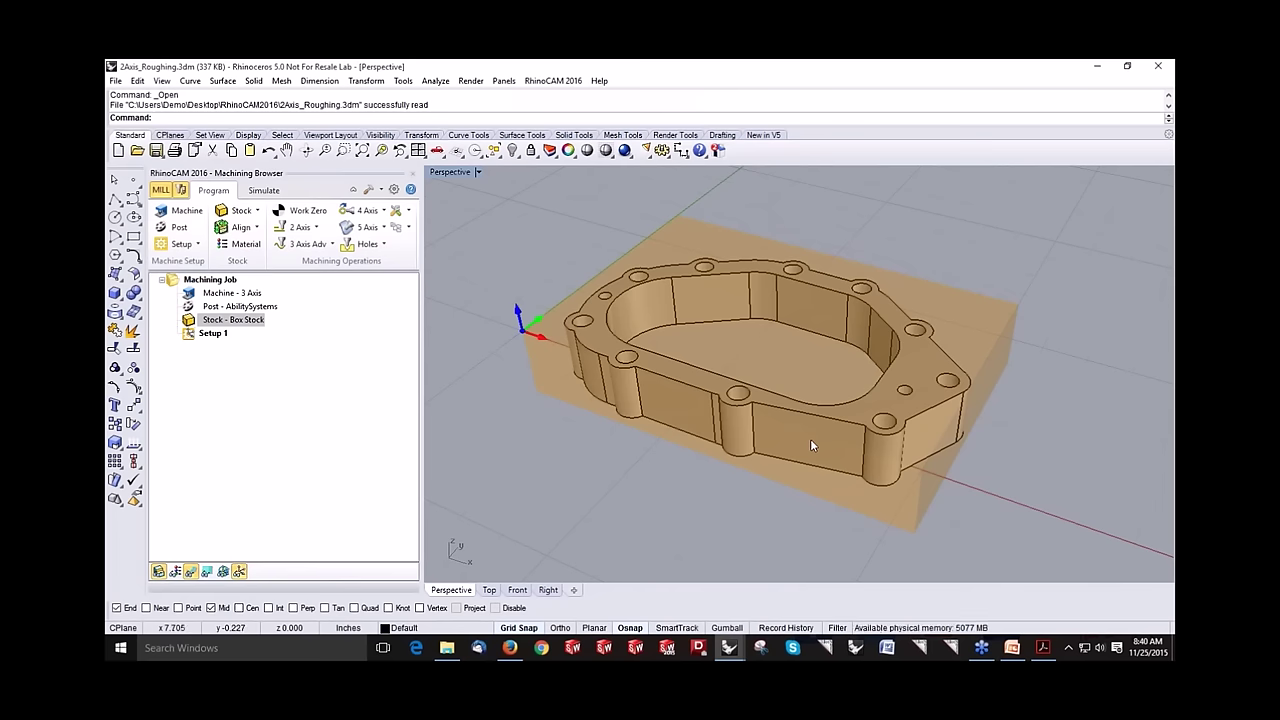
Step: Create a 2 1/2 Axis Roughing operation with the curve around the part's upper outer outline as its machining region
click(300, 227)
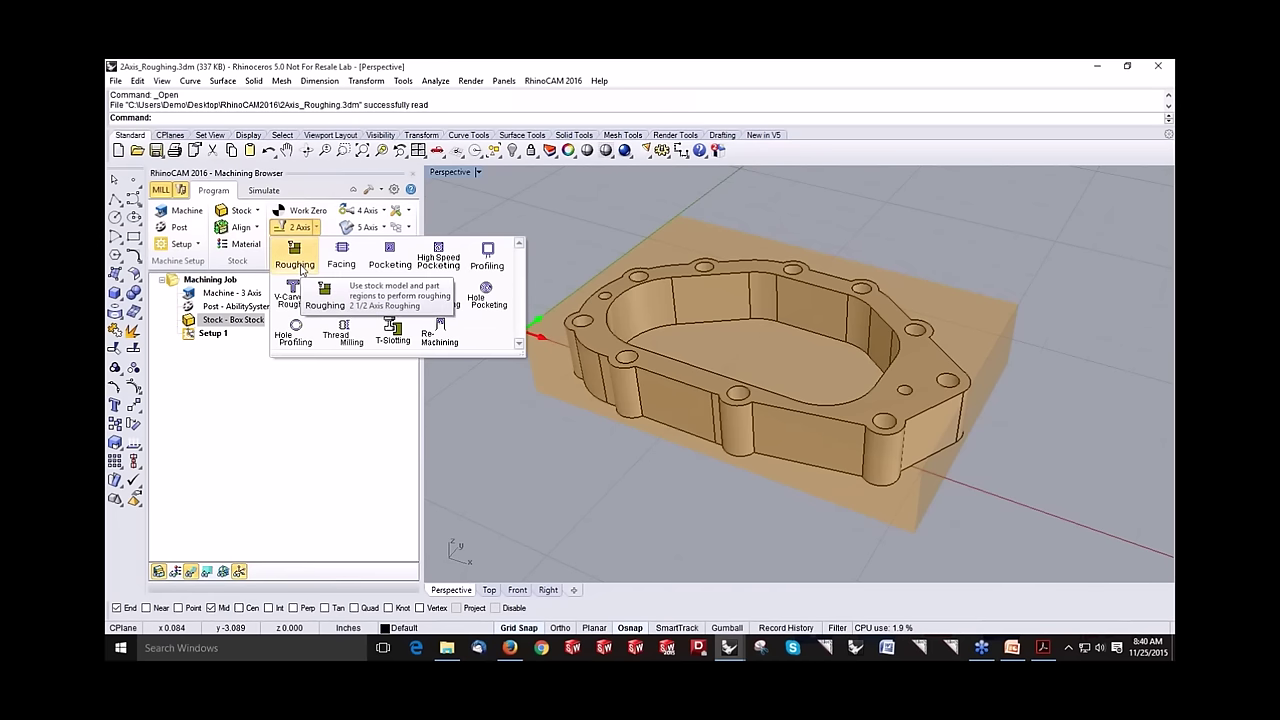
click(294, 258)
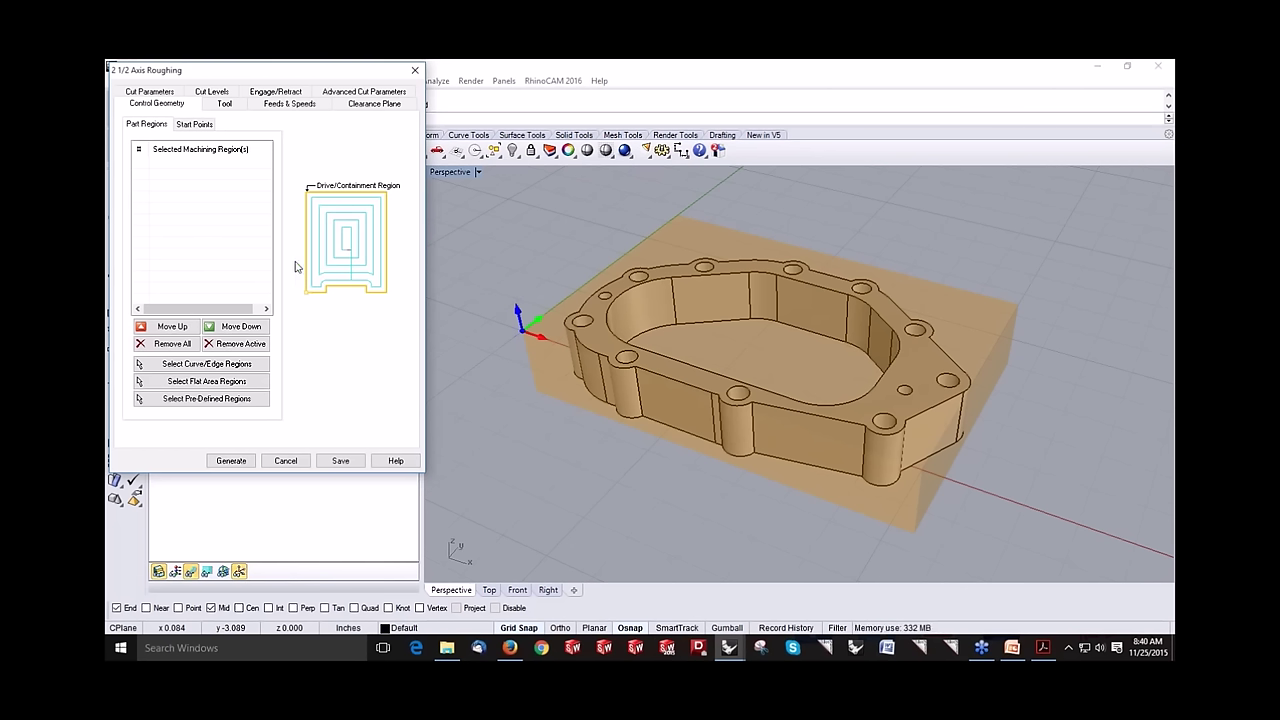
click(190, 369)
click(659, 380)
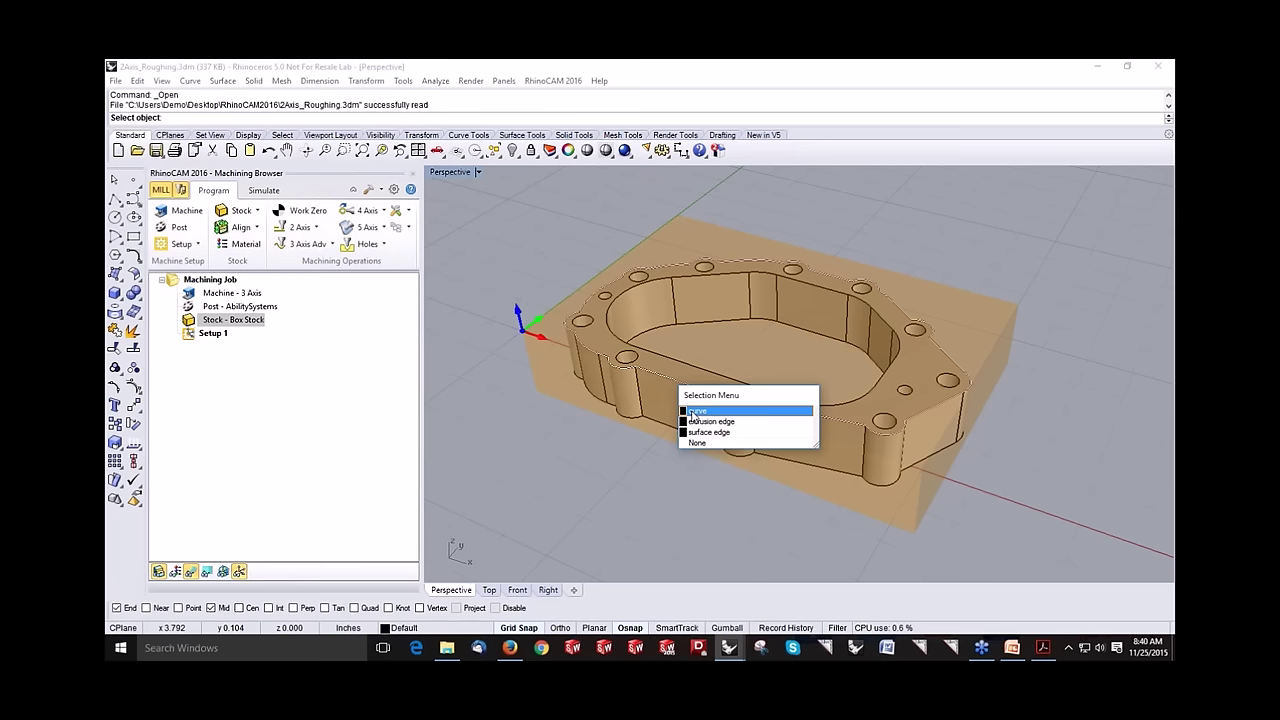
click(692, 411)
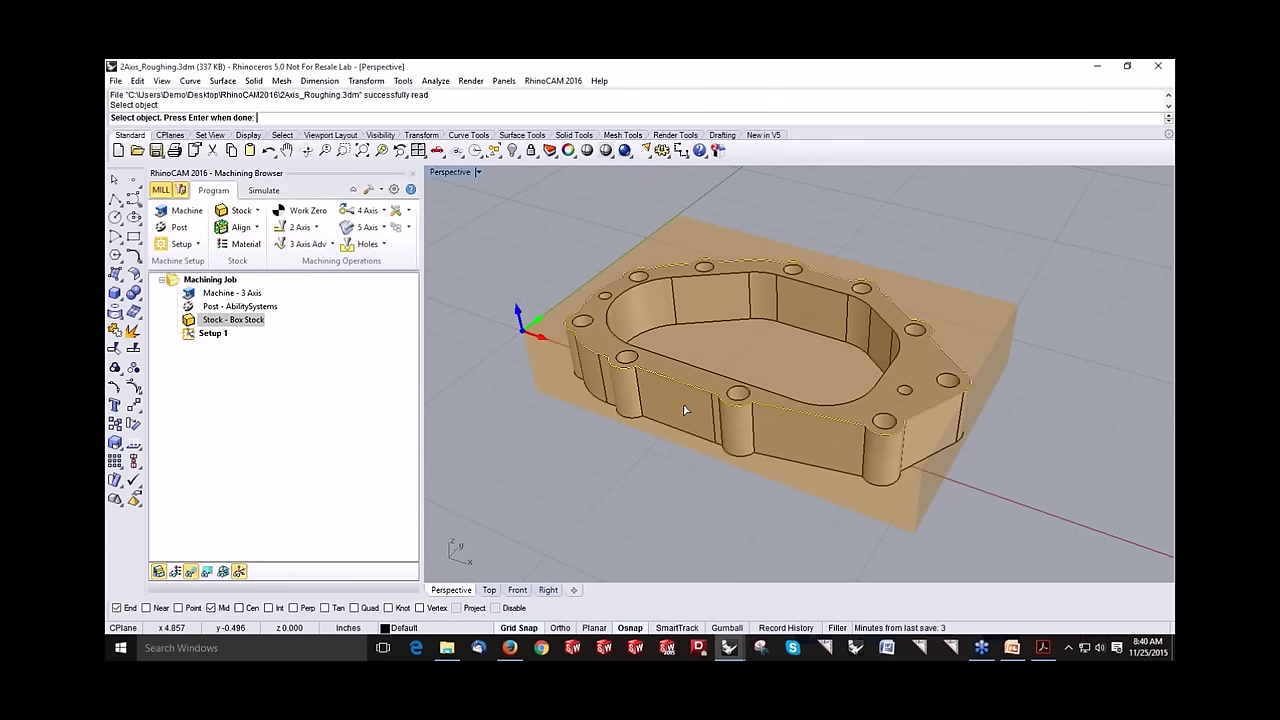
key(Return)
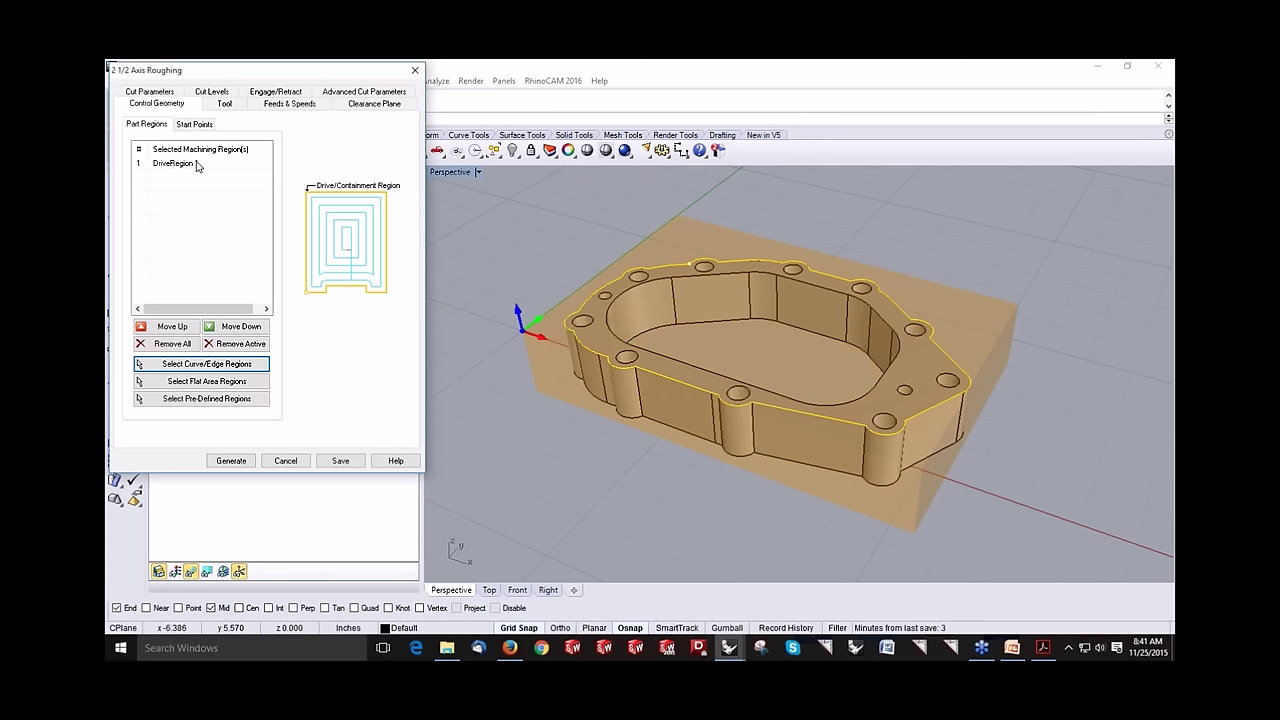
Step: Choose FLATMILL-3/4 INCH as the roughing tool and review the feeds and speeds, coolant options and clearance plane settings
click(215, 106)
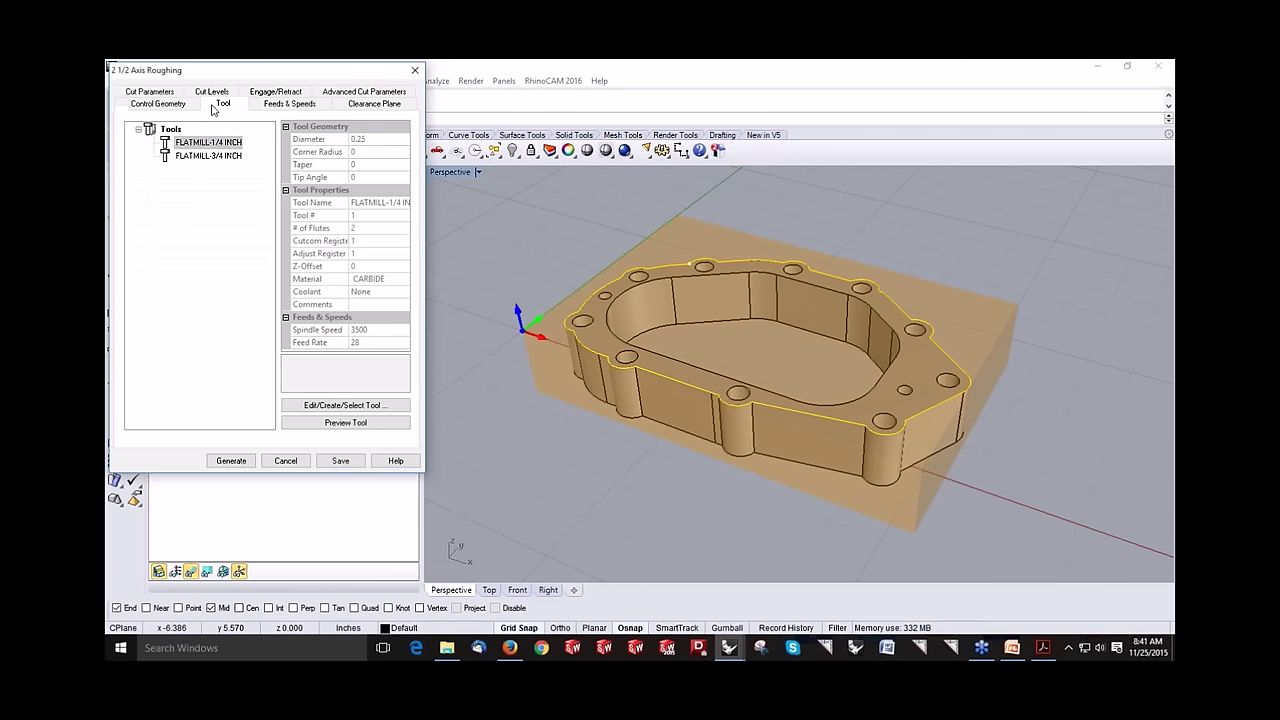
click(189, 157)
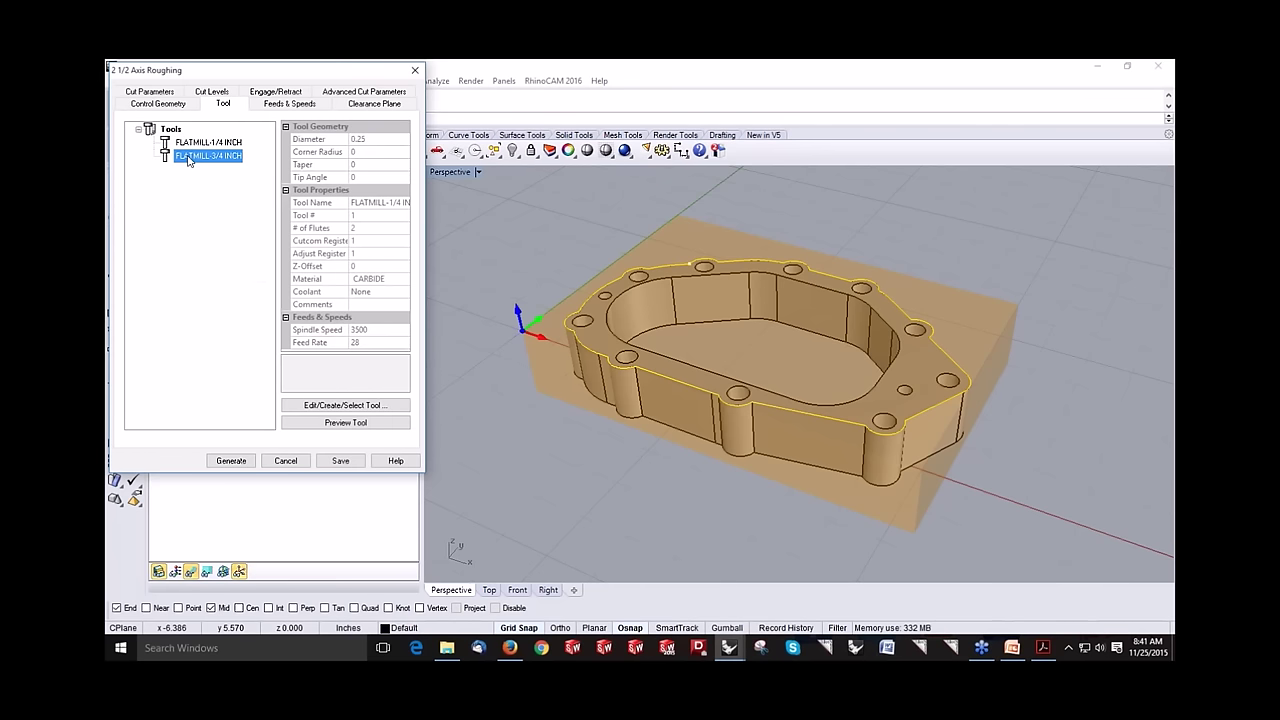
click(270, 106)
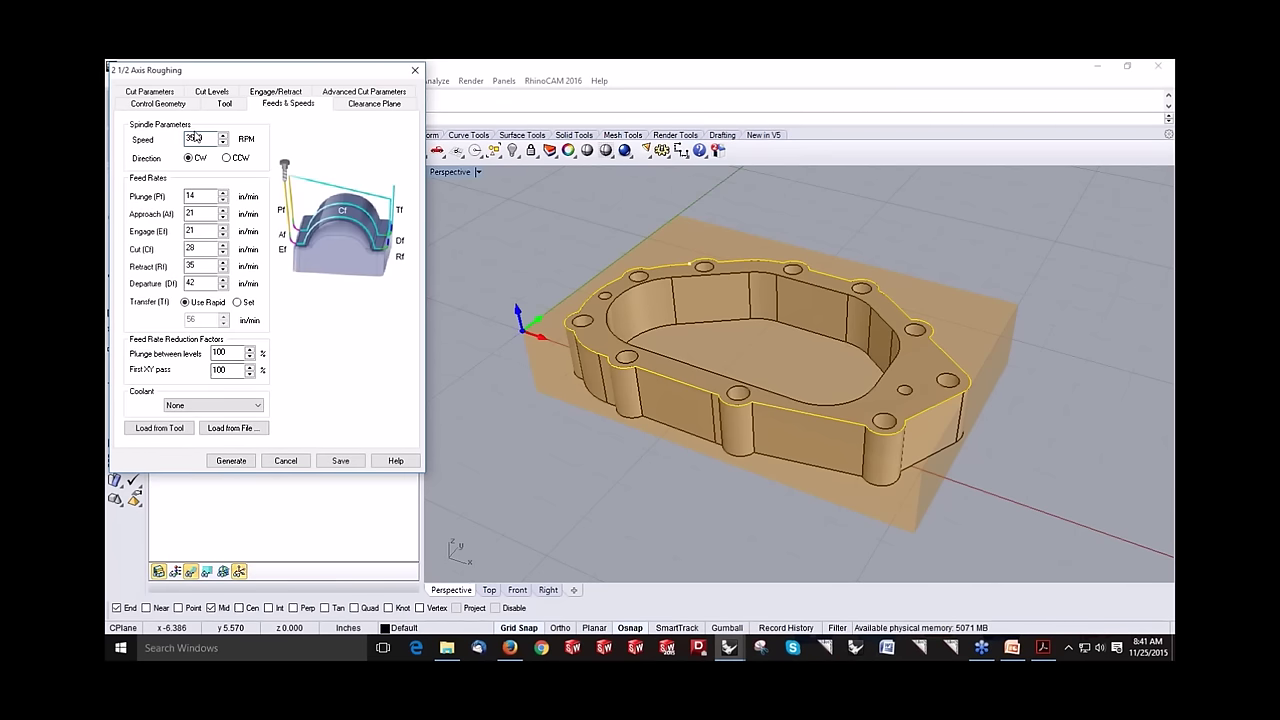
click(257, 406)
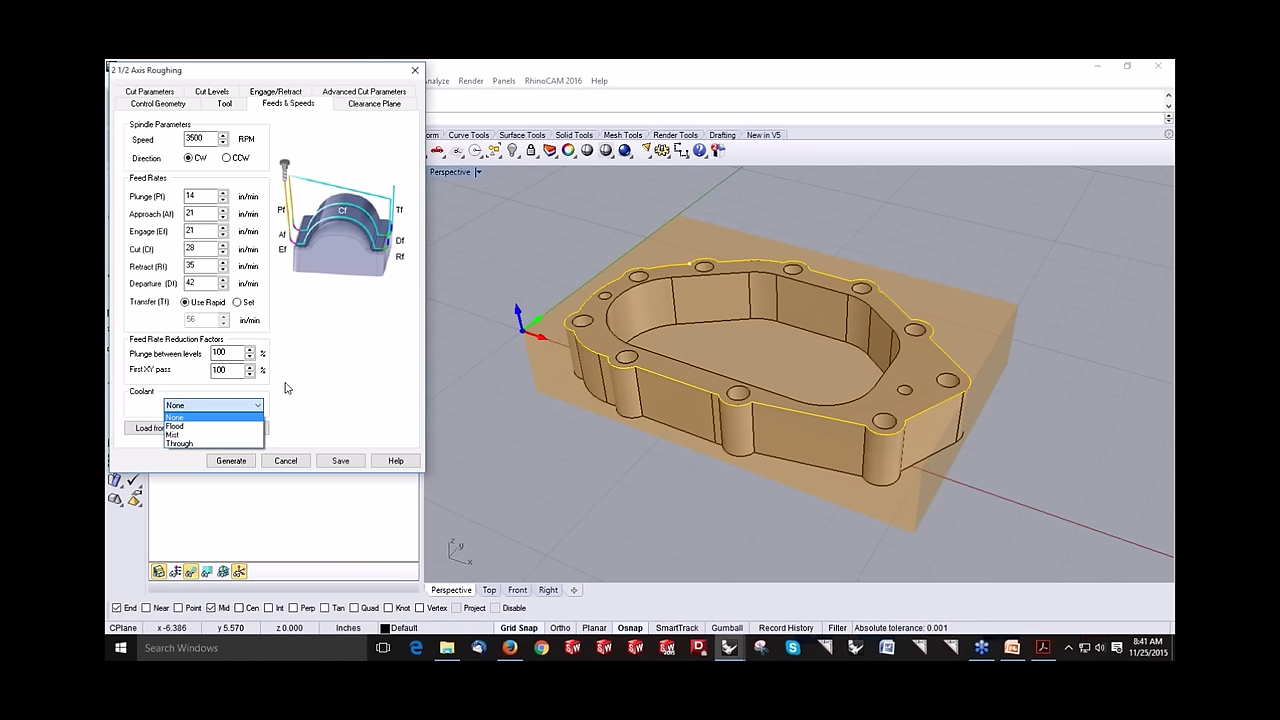
click(288, 389)
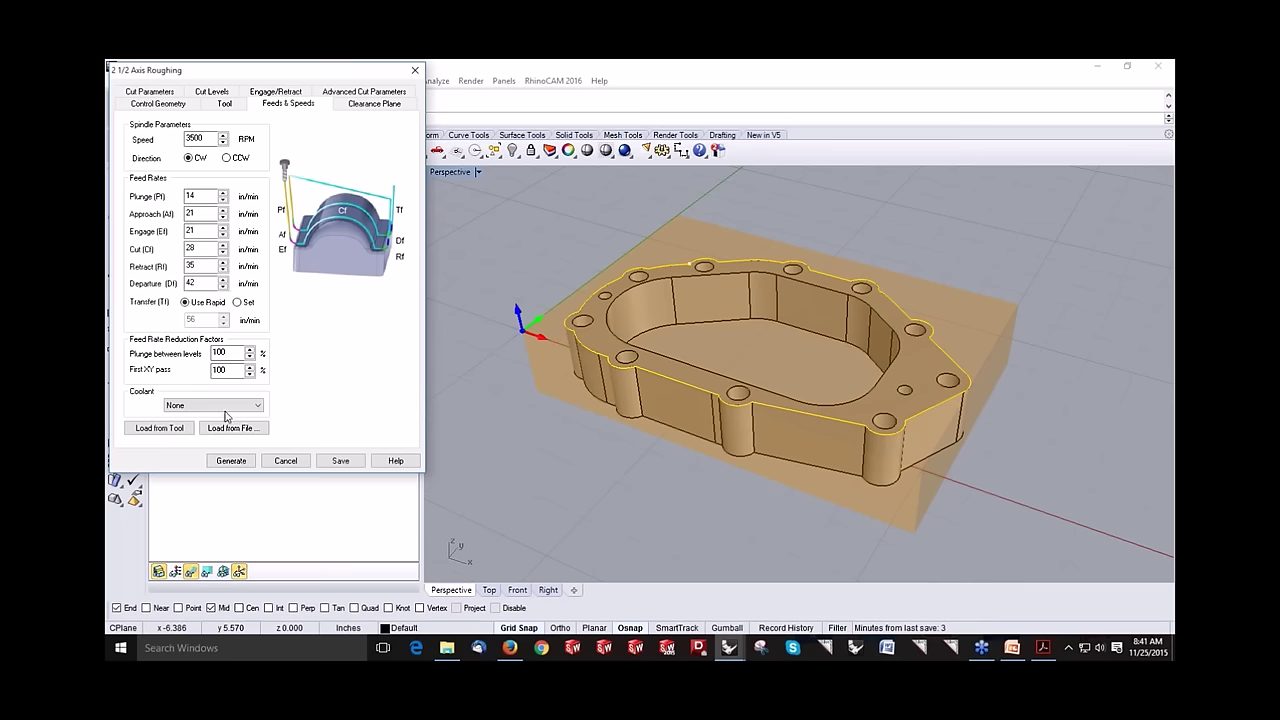
click(372, 104)
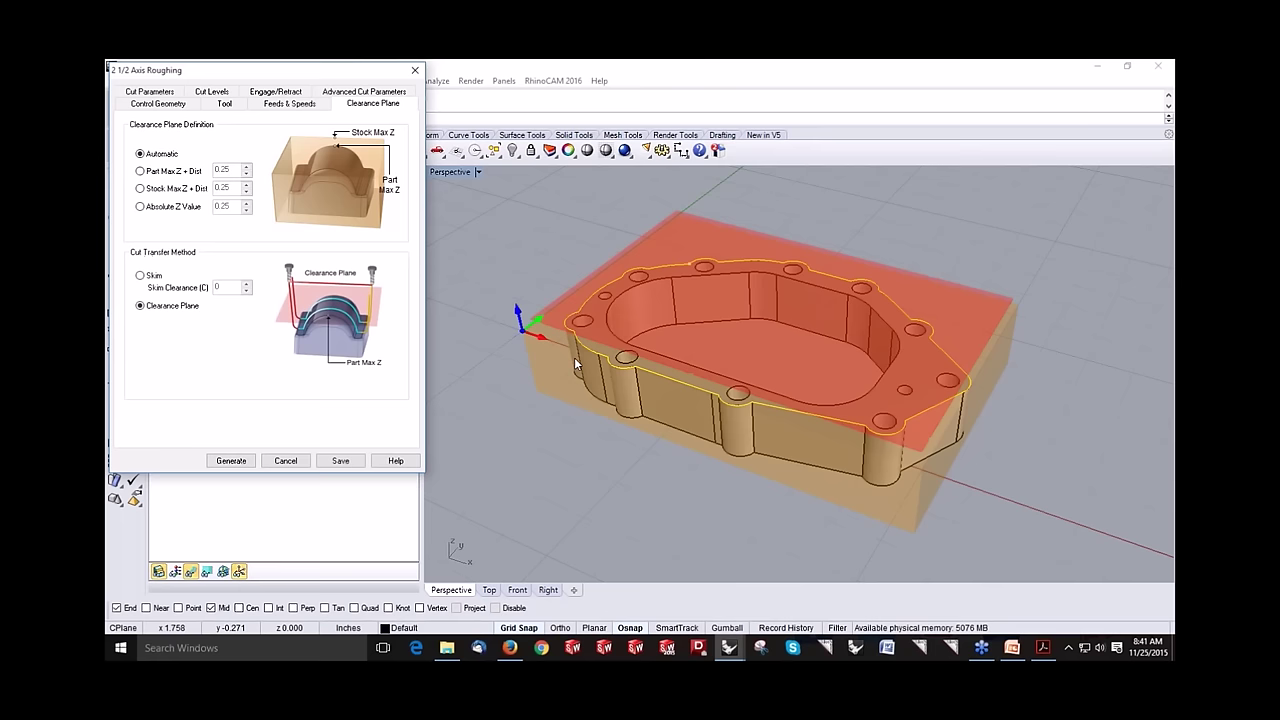
Step: Review the stepover and cut levels of the 2 1/2 Axis Roughing operation and generate its toolpath for the part's outer outline
click(577, 365)
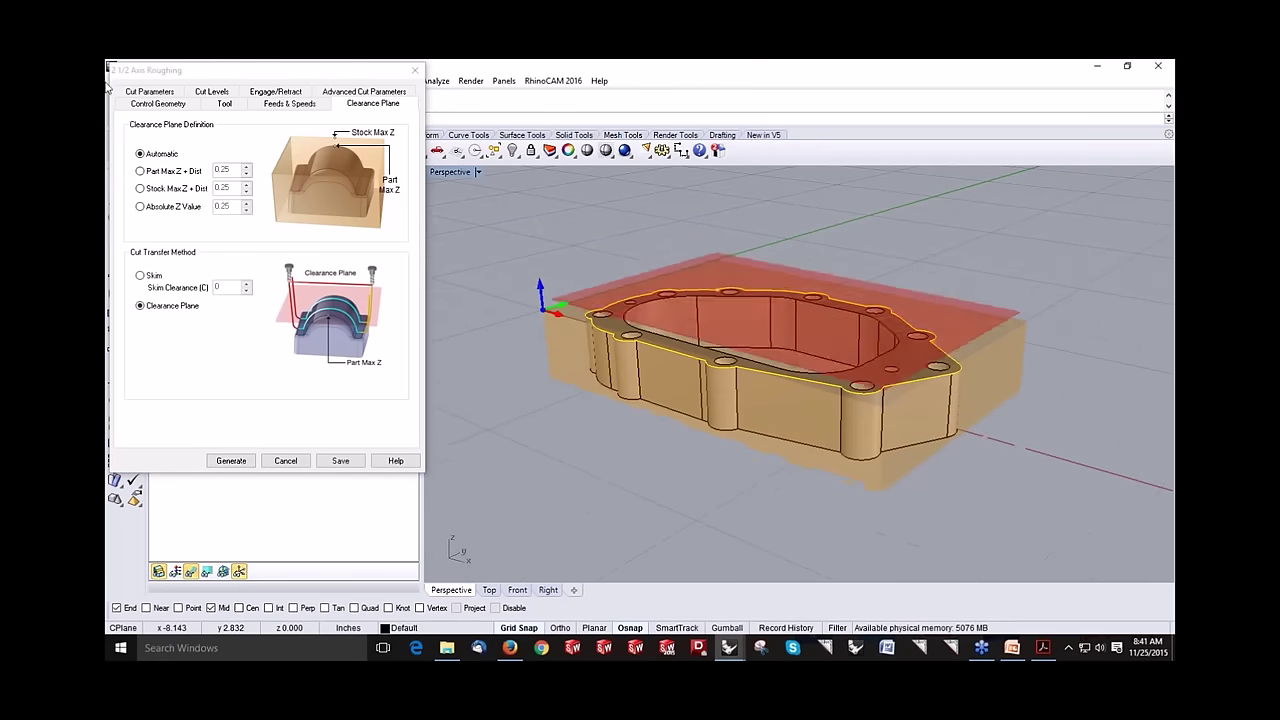
click(149, 91)
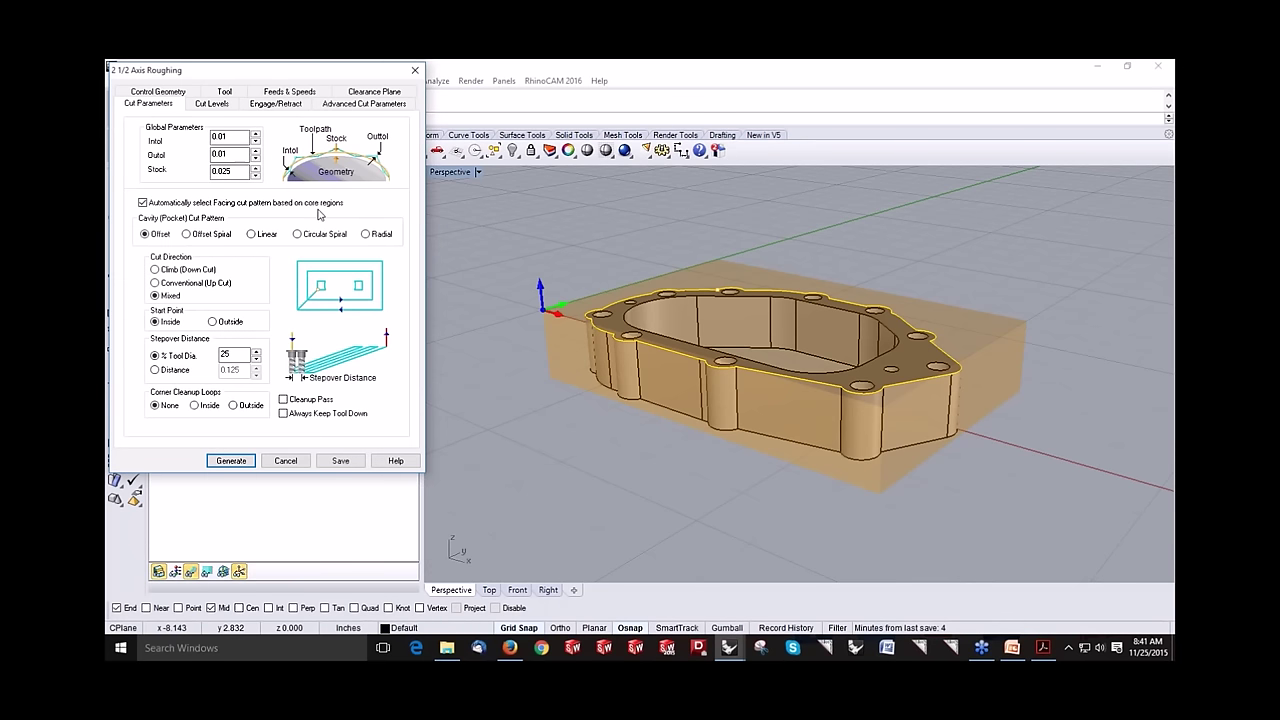
double_click(230, 354)
click(211, 104)
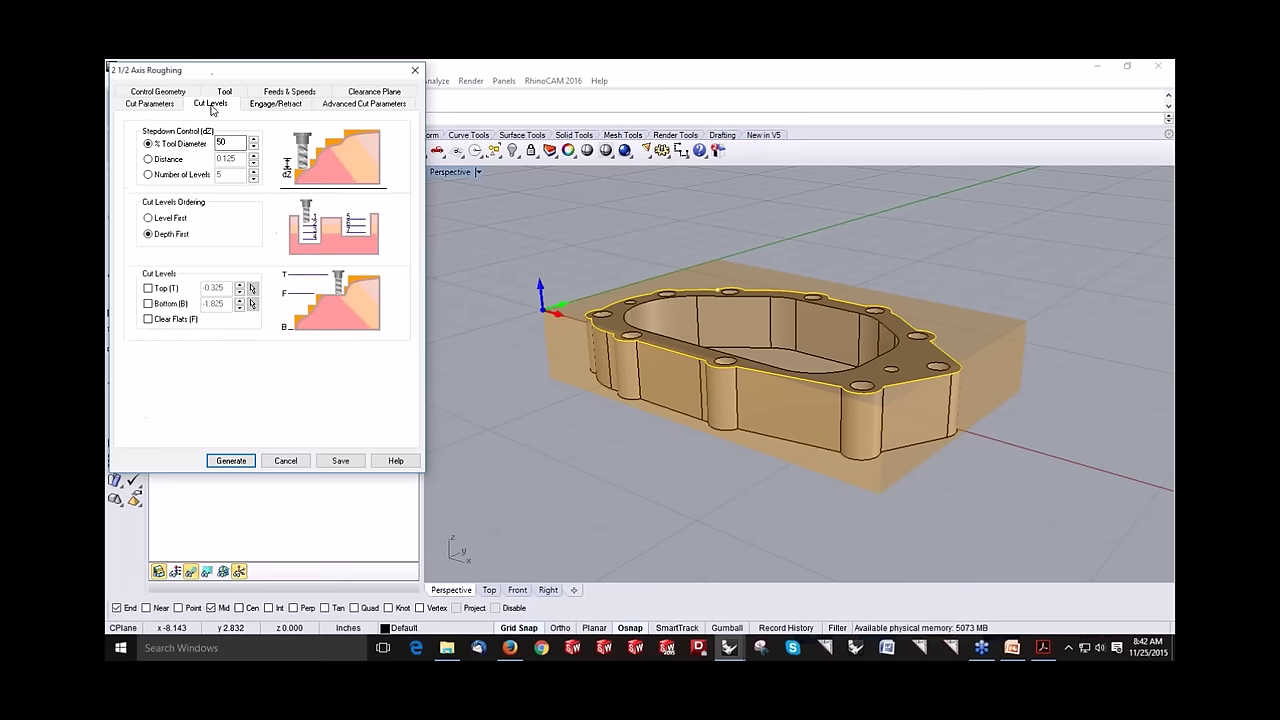
click(231, 461)
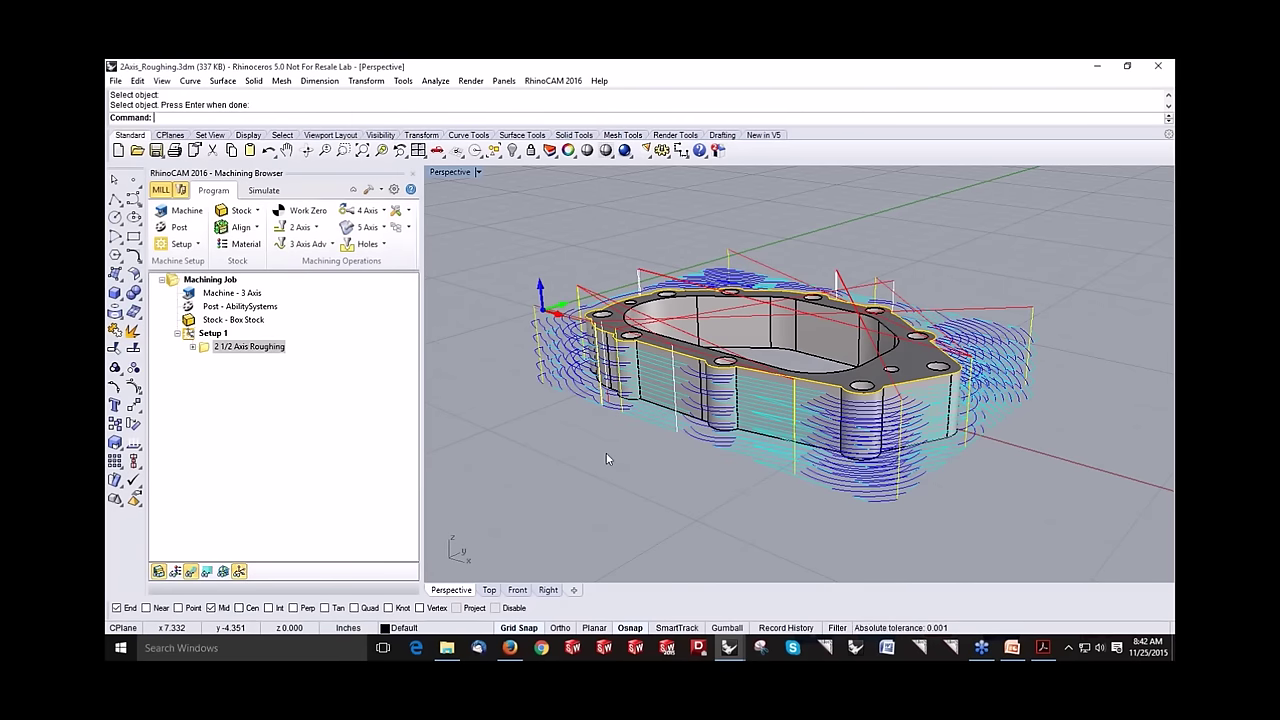
Step: Simulate the outer roughing toolpath on the box stock, pausing partway and finishing the cut to the end
right_drag(654, 372, 632, 398)
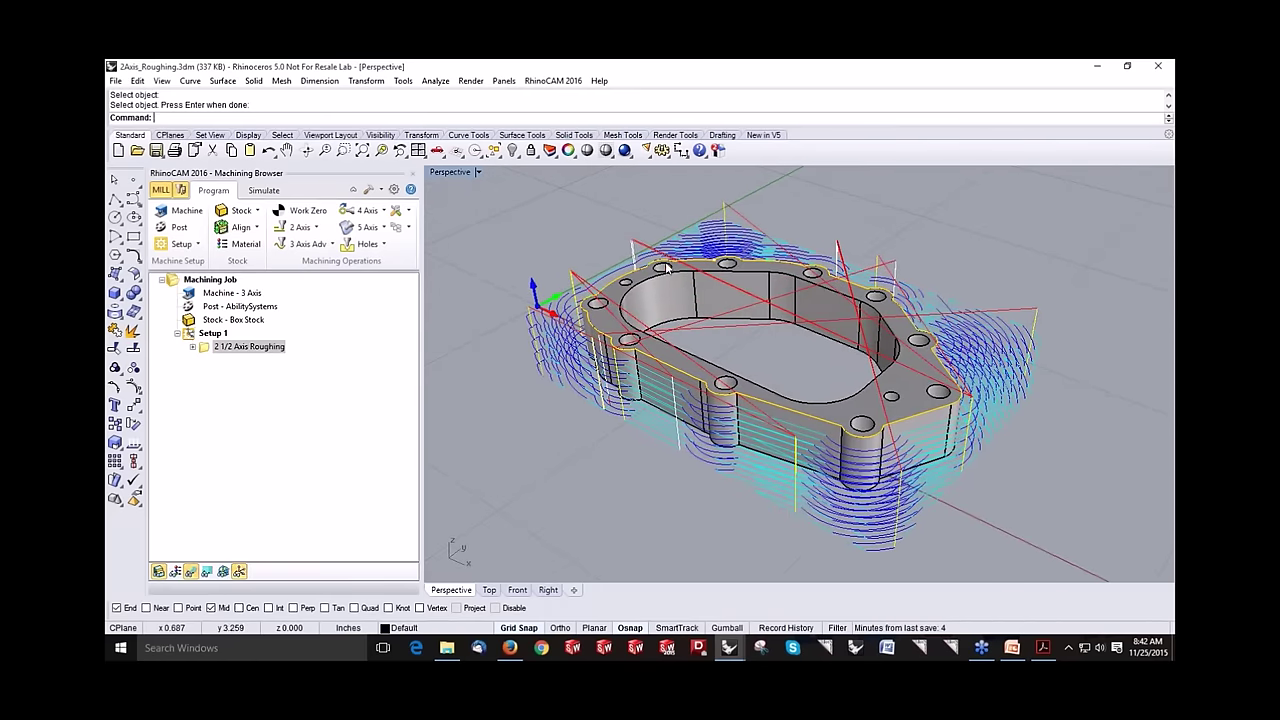
right_drag(718, 306, 776, 313)
click(263, 190)
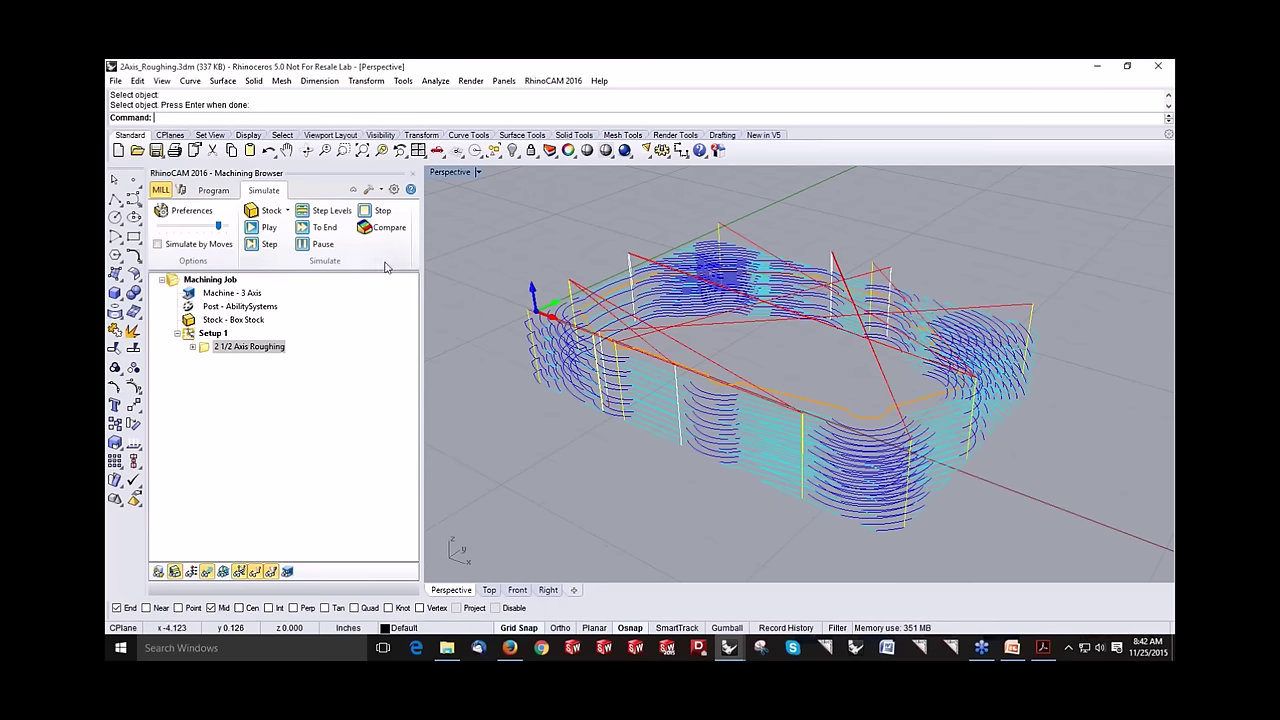
click(264, 229)
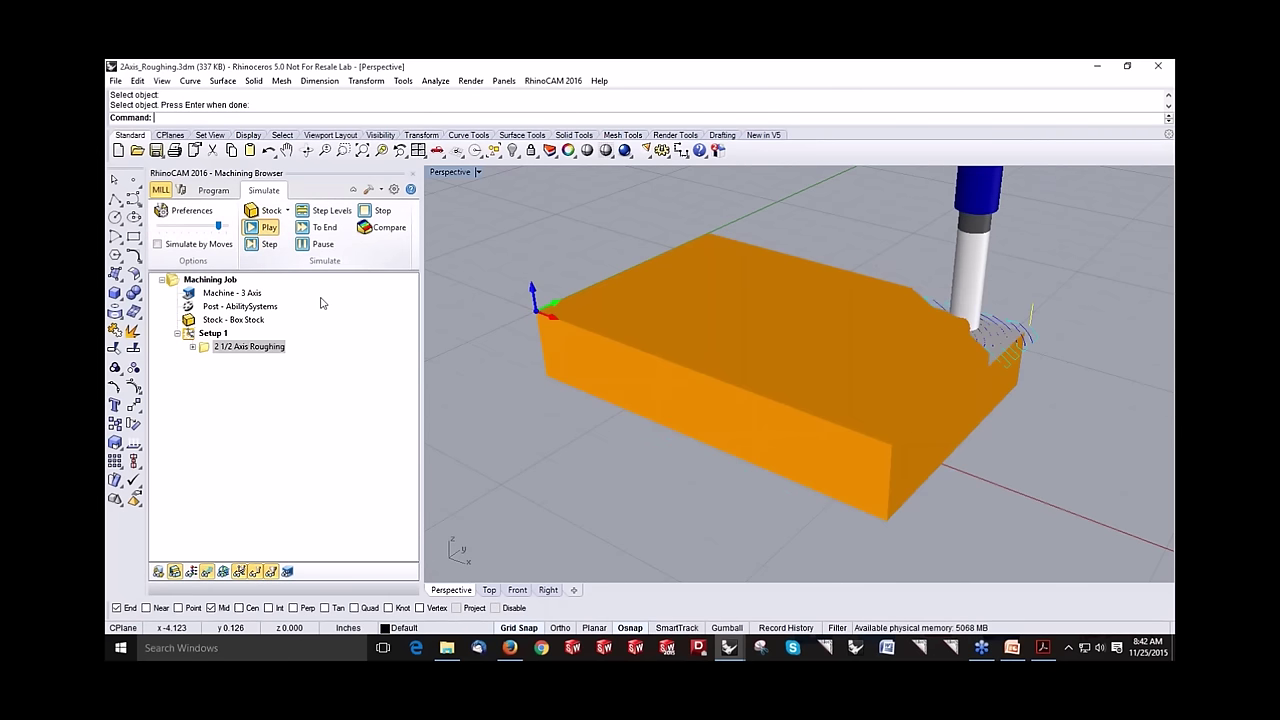
right_drag(852, 367, 858, 364)
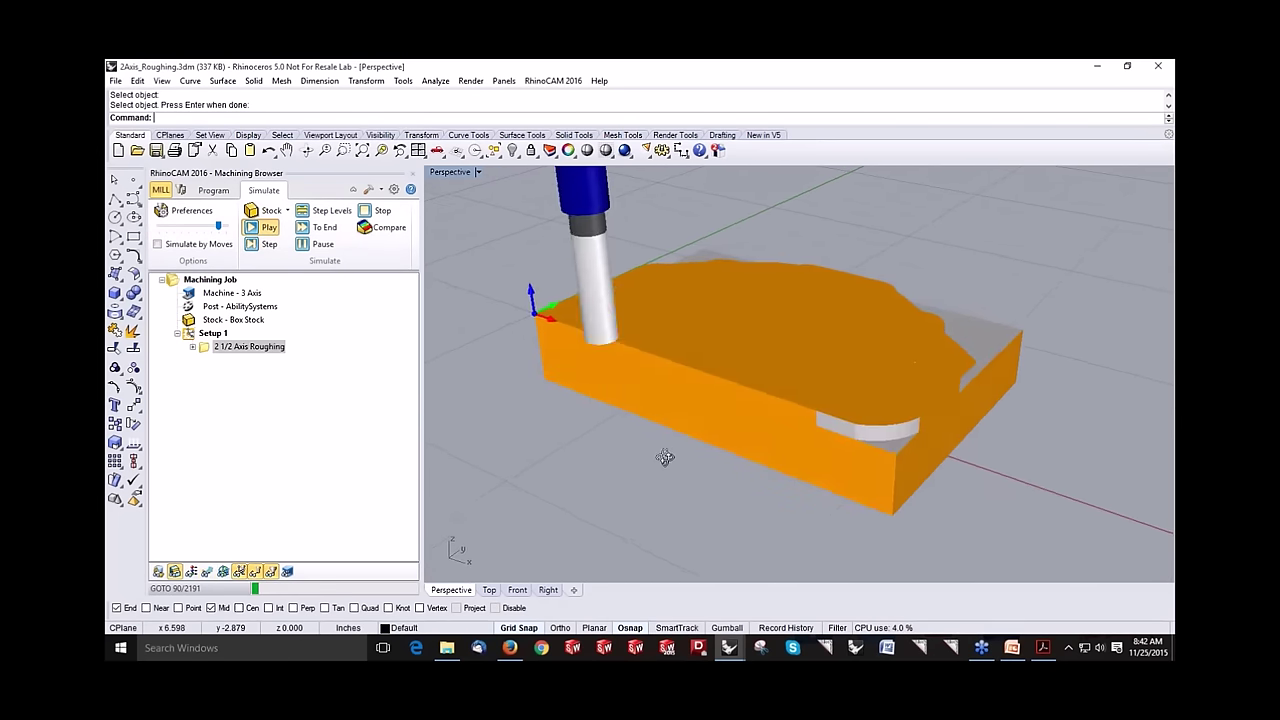
click(316, 248)
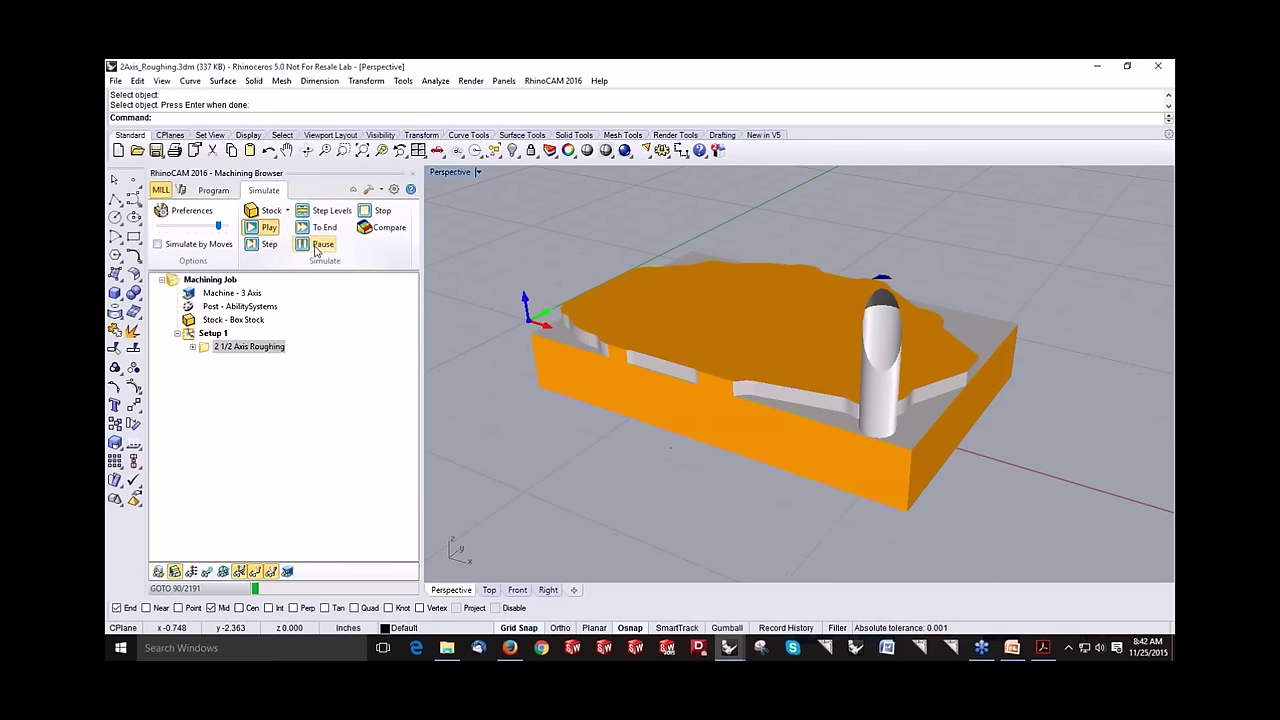
click(312, 229)
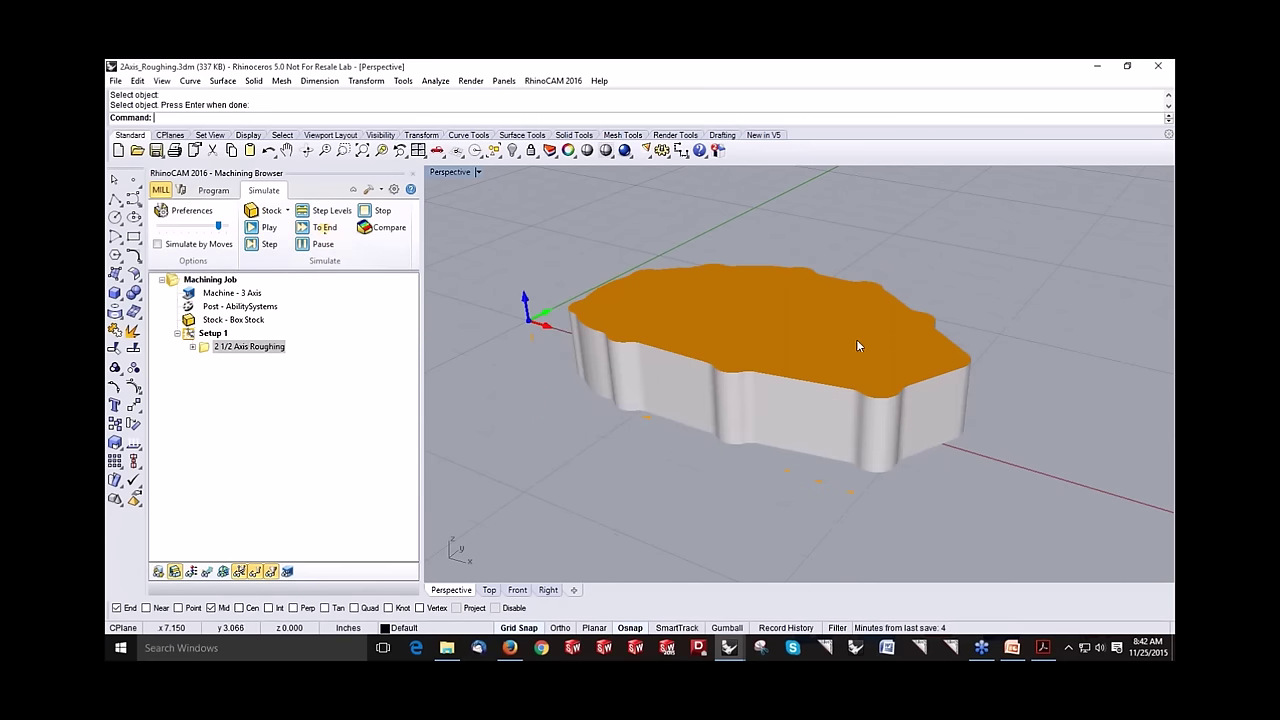
right_drag(864, 343, 865, 365)
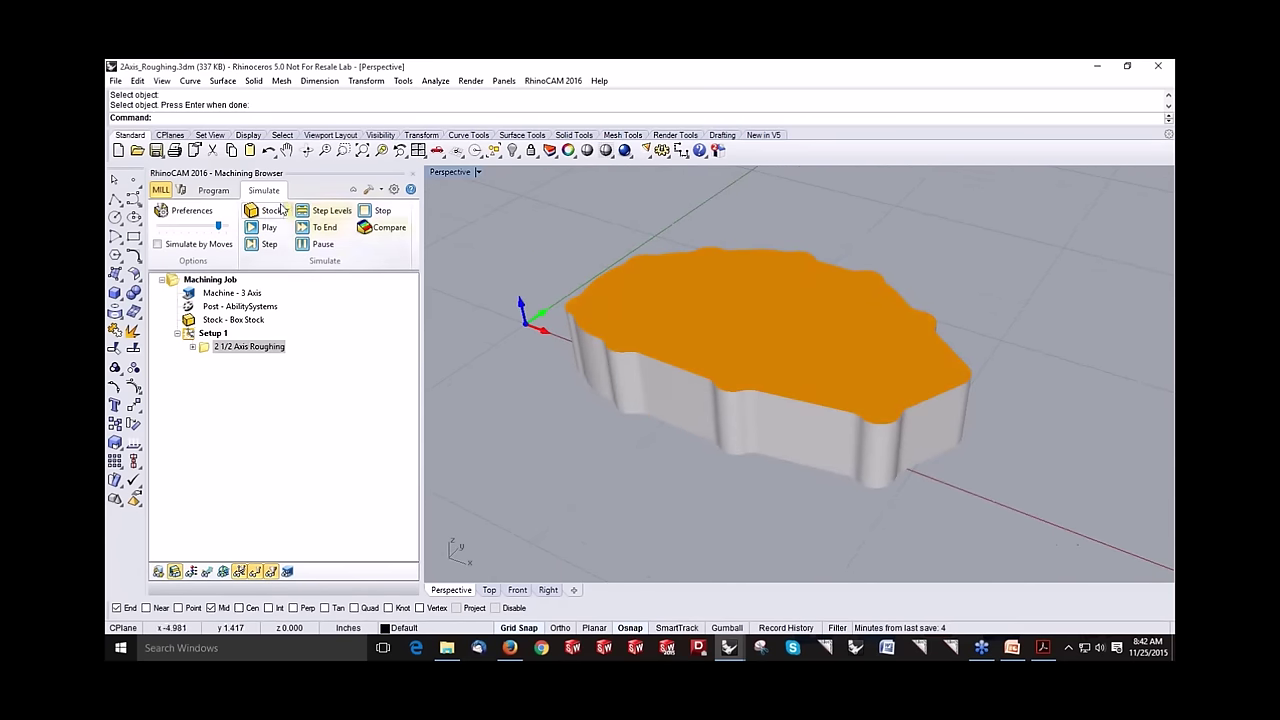
Step: Add the inner pocket's upper edge as a second machining region of the roughing operation, regenerate it and display the toolpath
click(213, 191)
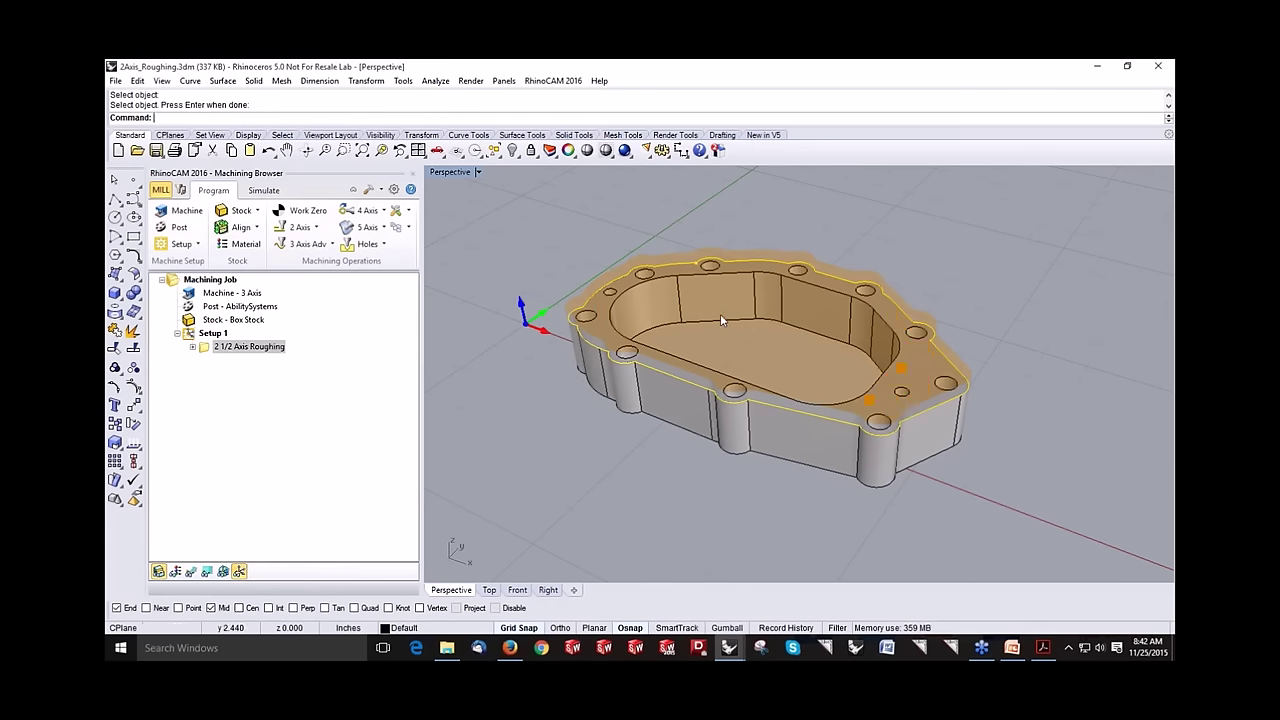
double_click(207, 348)
click(207, 364)
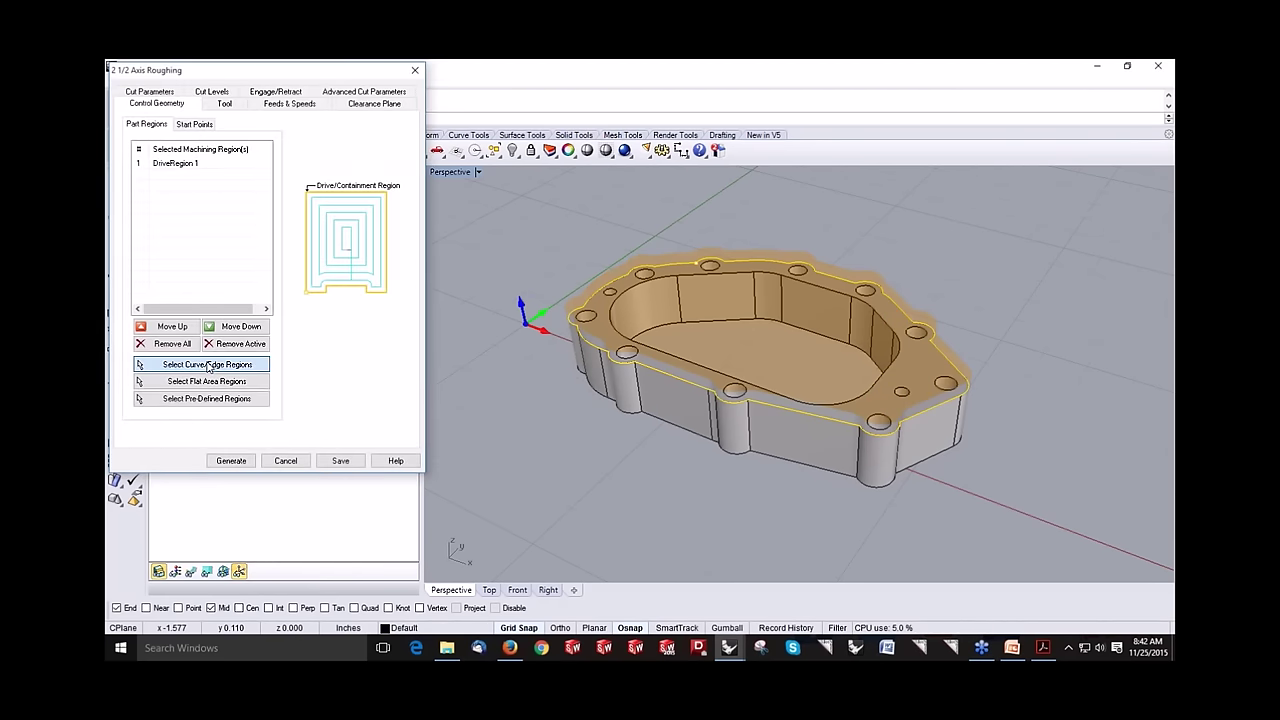
click(666, 293)
click(688, 318)
key(Return)
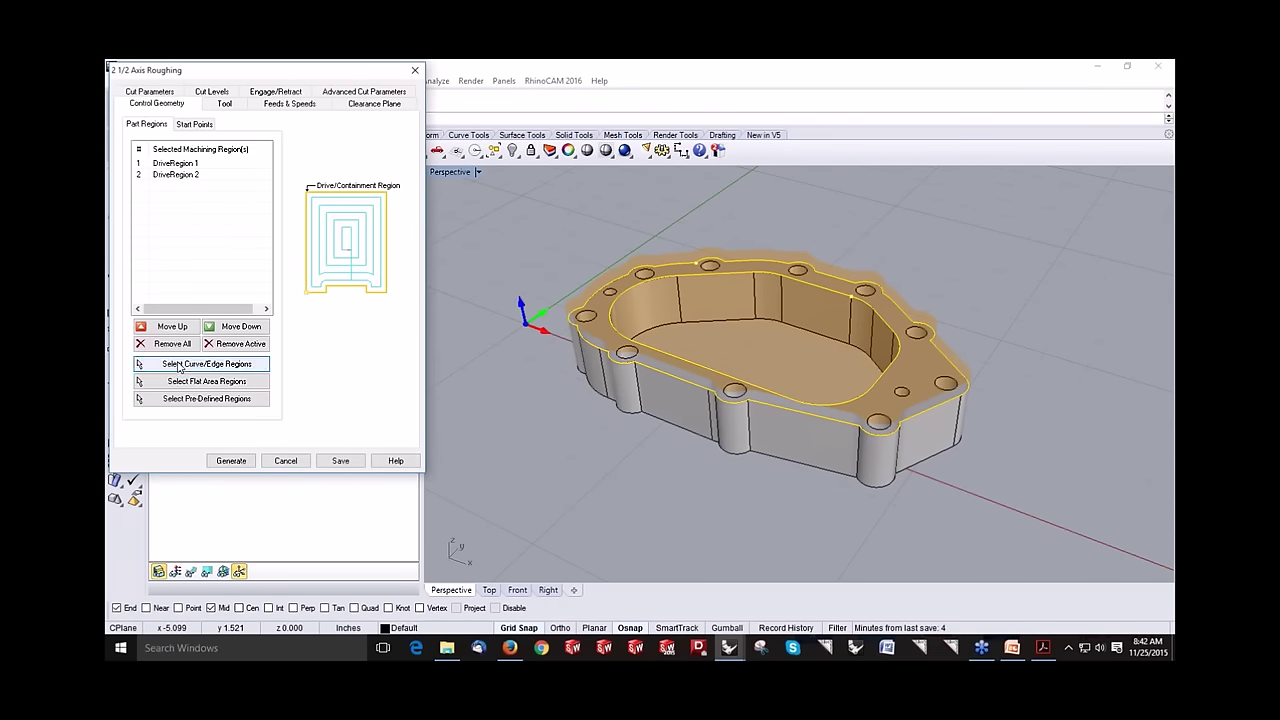
click(237, 461)
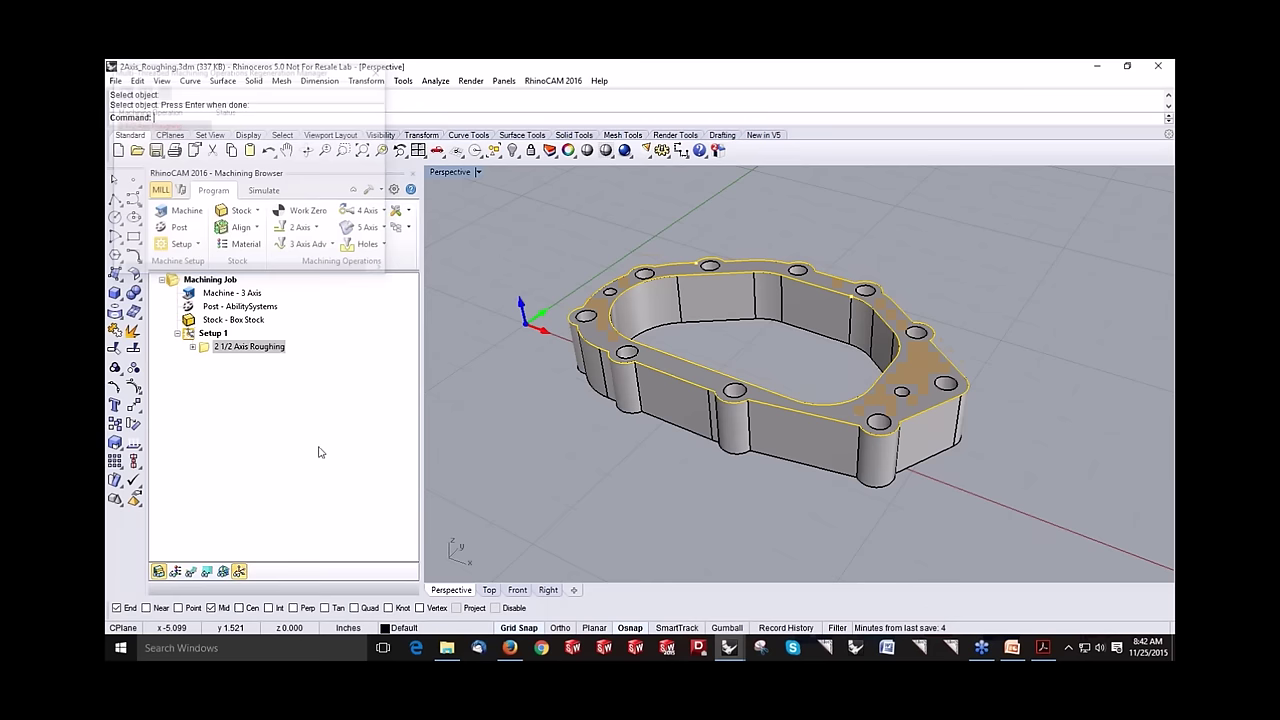
click(191, 572)
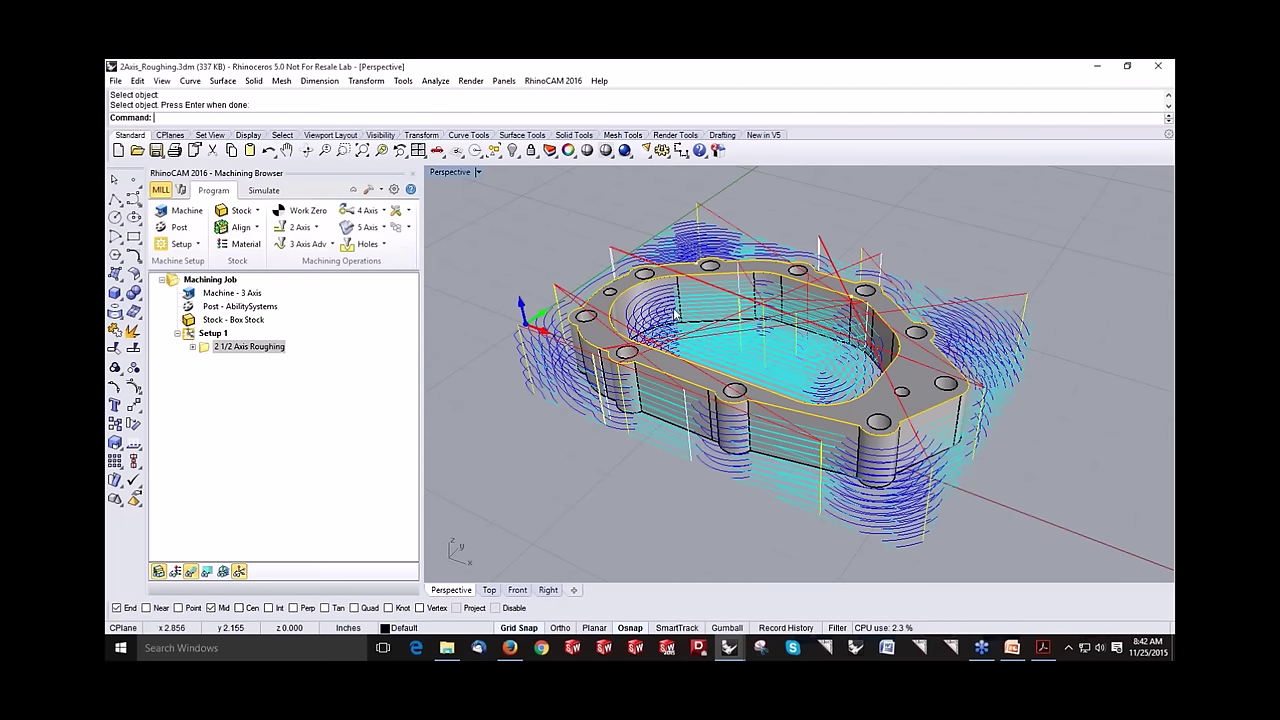
Step: Enable Clear Flats in the roughing operation's cut levels and regenerate the toolpath
double_click(204, 349)
click(211, 92)
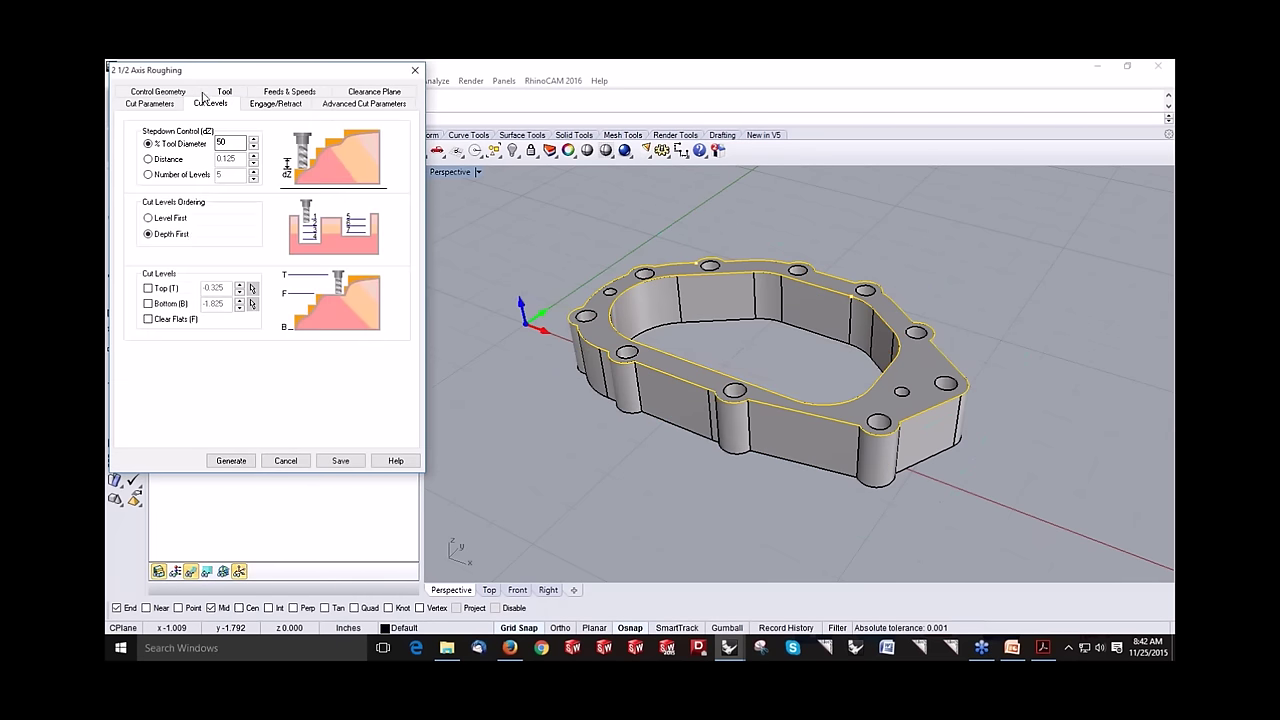
click(229, 461)
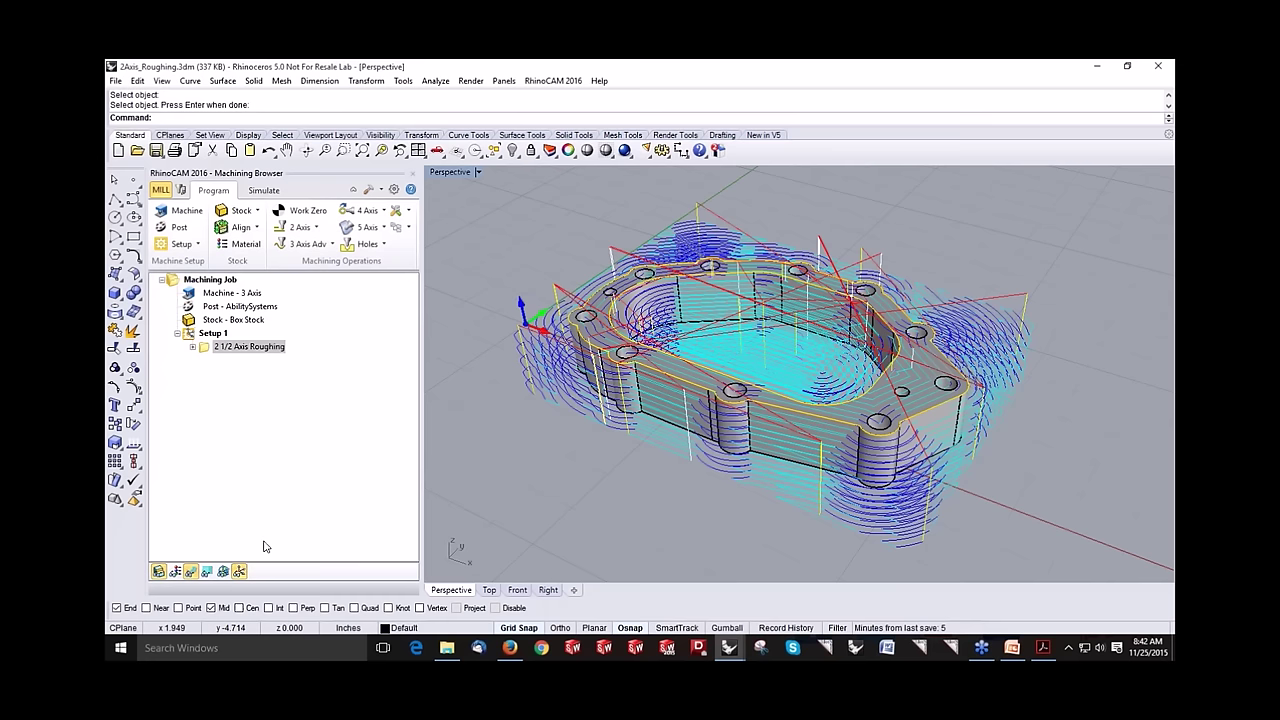
Step: Examine the roughing toolpath level by level in the Z Level Display, including levels -0.7249 and -0.3250
click(208, 573)
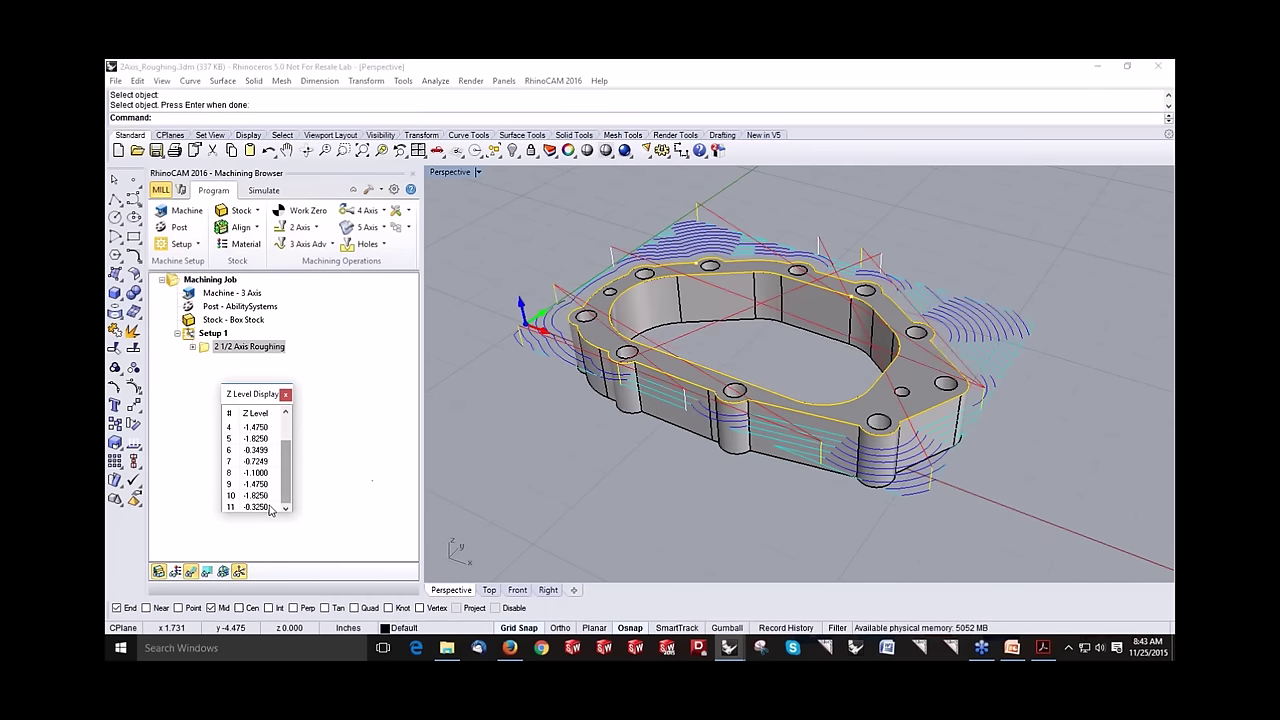
click(255, 506)
click(721, 460)
right_drag(721, 460, 470, 420)
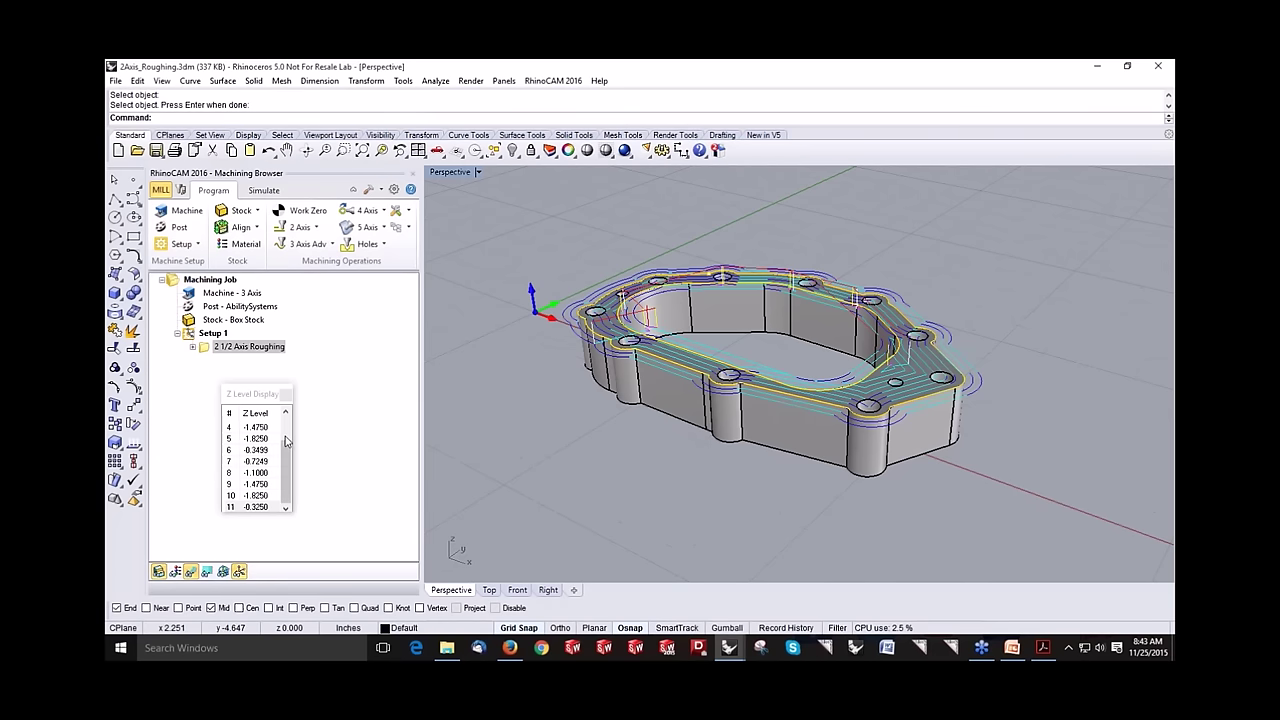
click(252, 428)
click(257, 462)
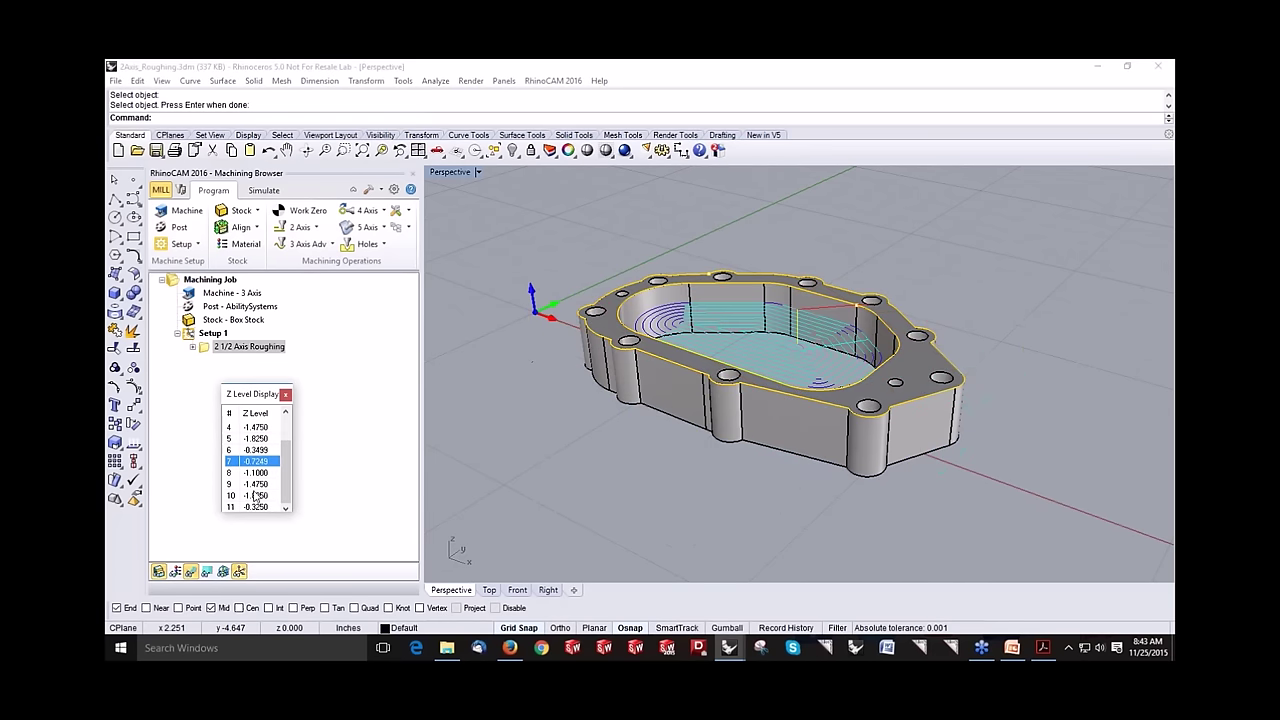
click(256, 507)
click(284, 396)
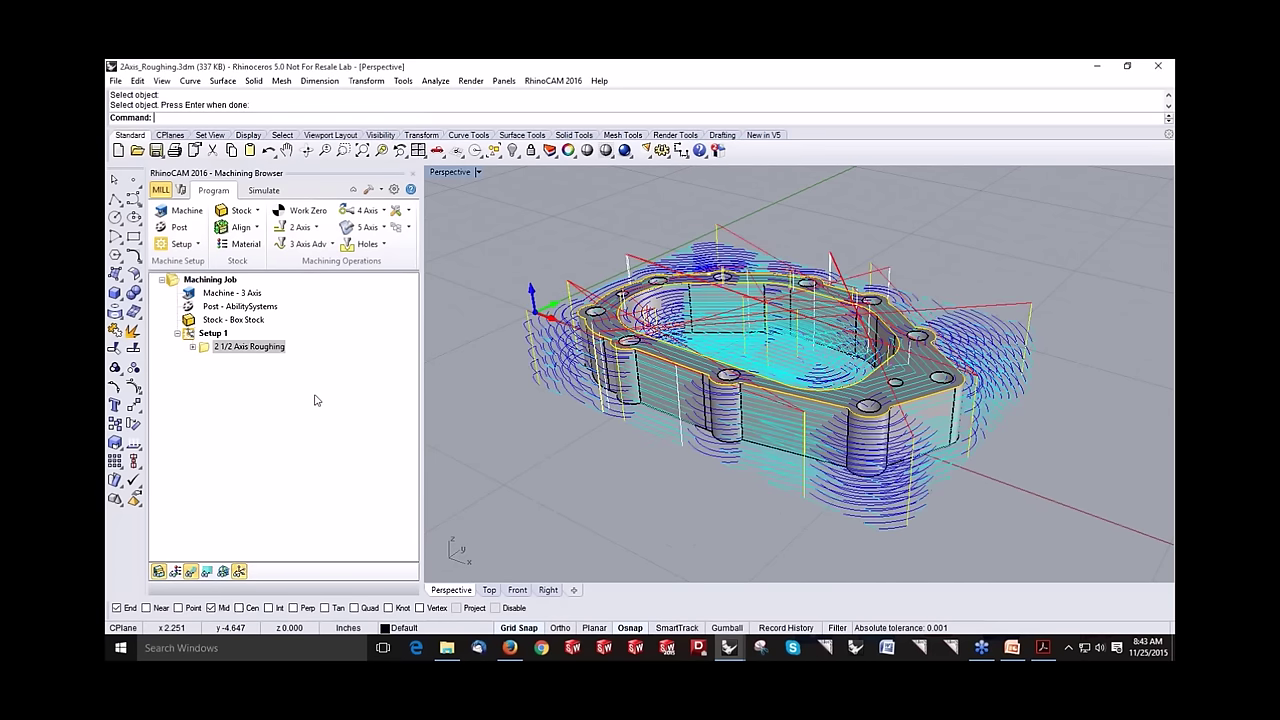
Step: Simulate the regenerated roughing operation to the end and hide its toolpath
click(264, 191)
click(264, 227)
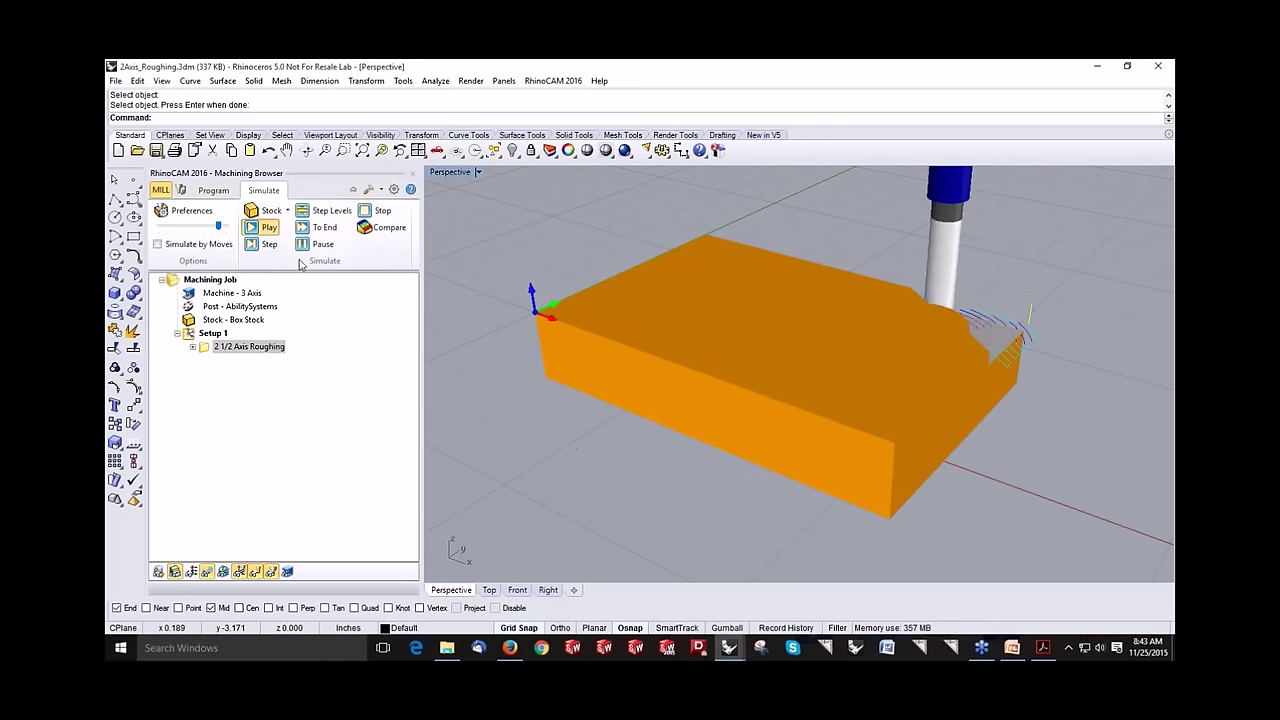
click(318, 227)
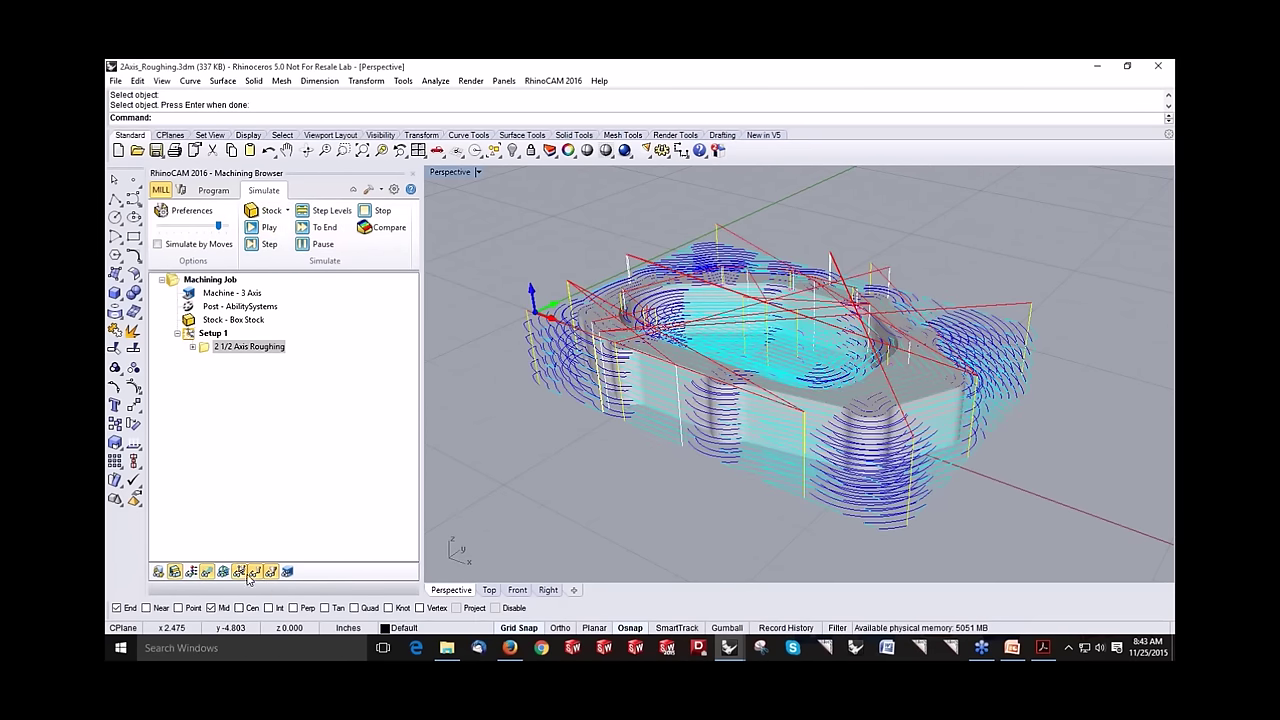
click(207, 571)
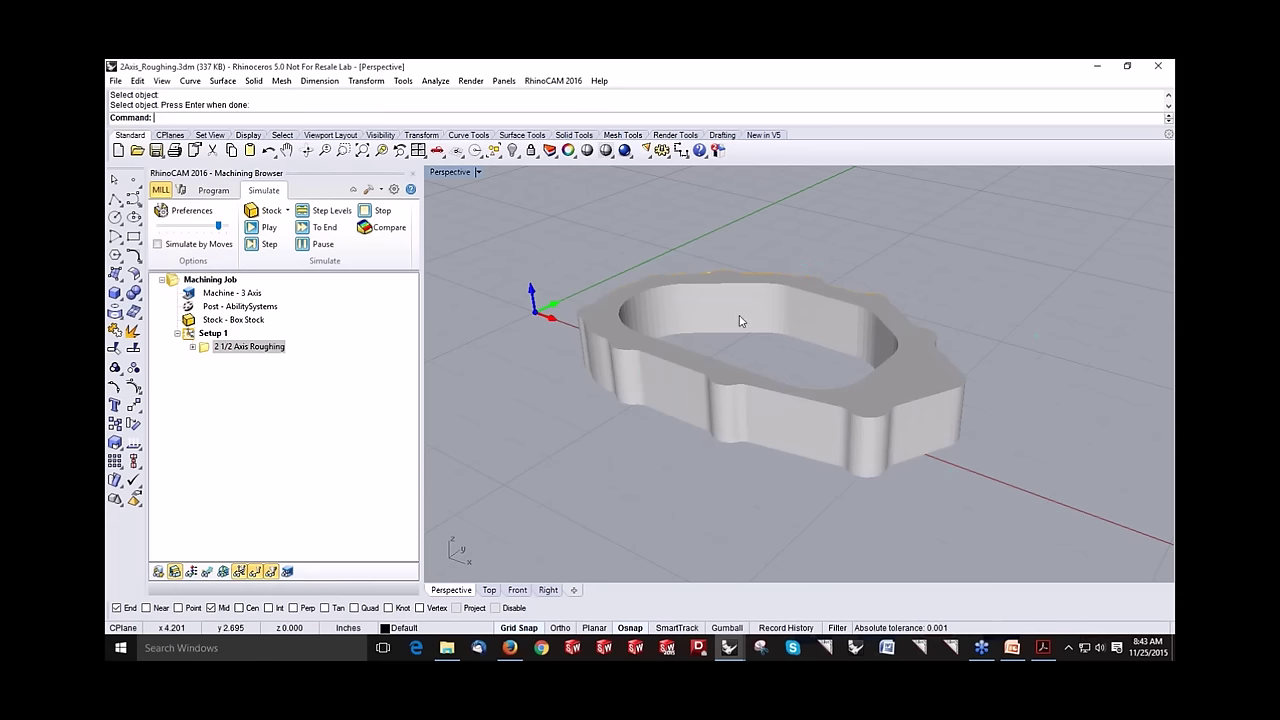
Step: Return to programming, open HSPocketing.3dm from the RhinoCAM2016 folder and hide its box stock
click(213, 190)
right_drag(576, 287, 545, 293)
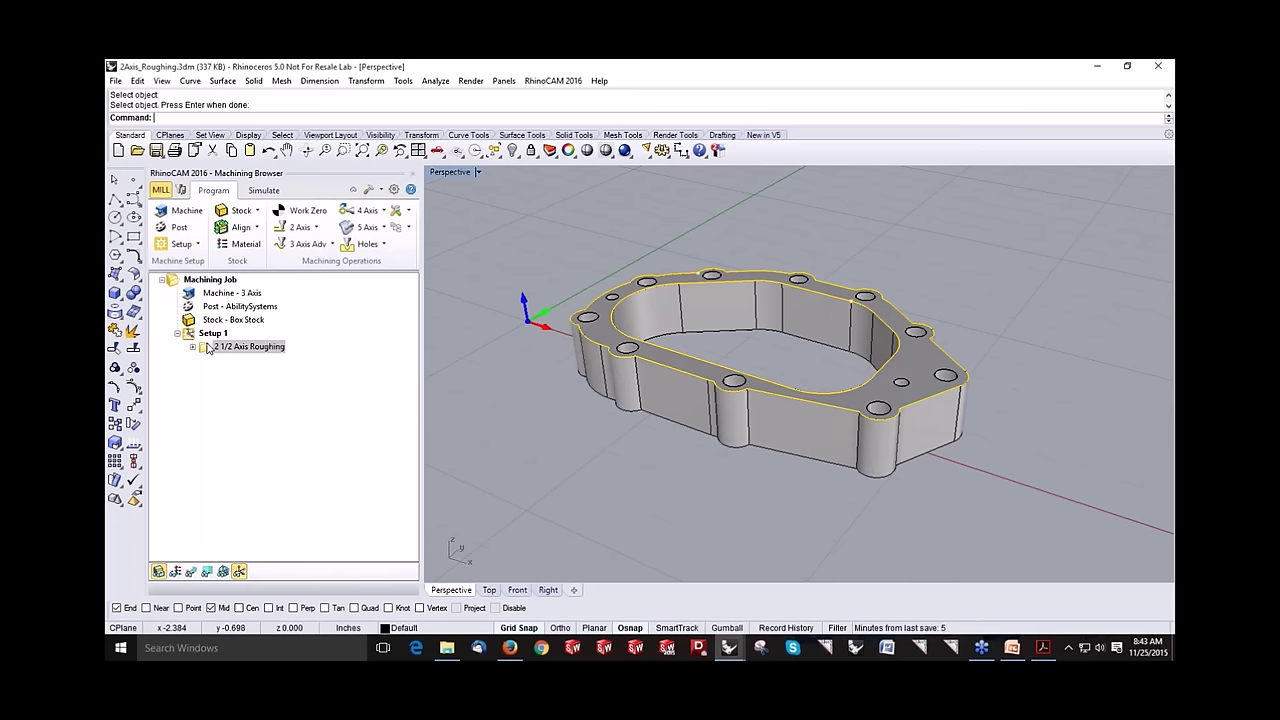
right_drag(509, 349, 617, 430)
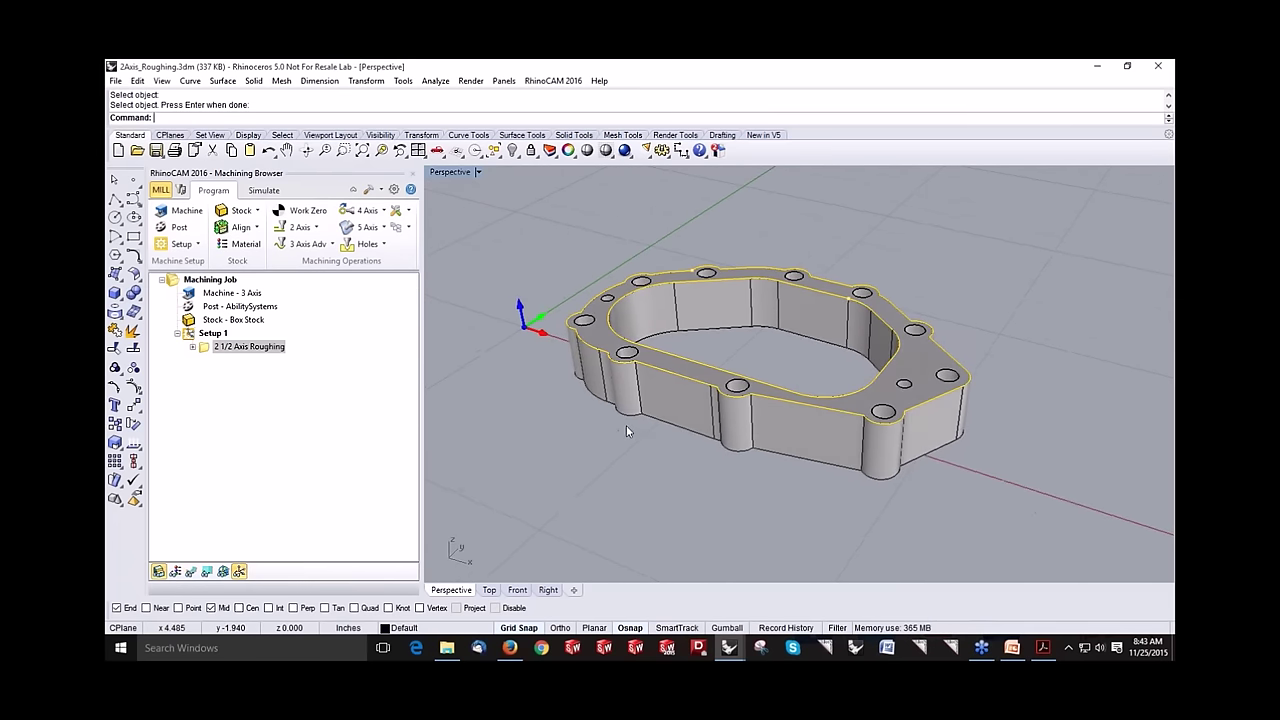
click(138, 151)
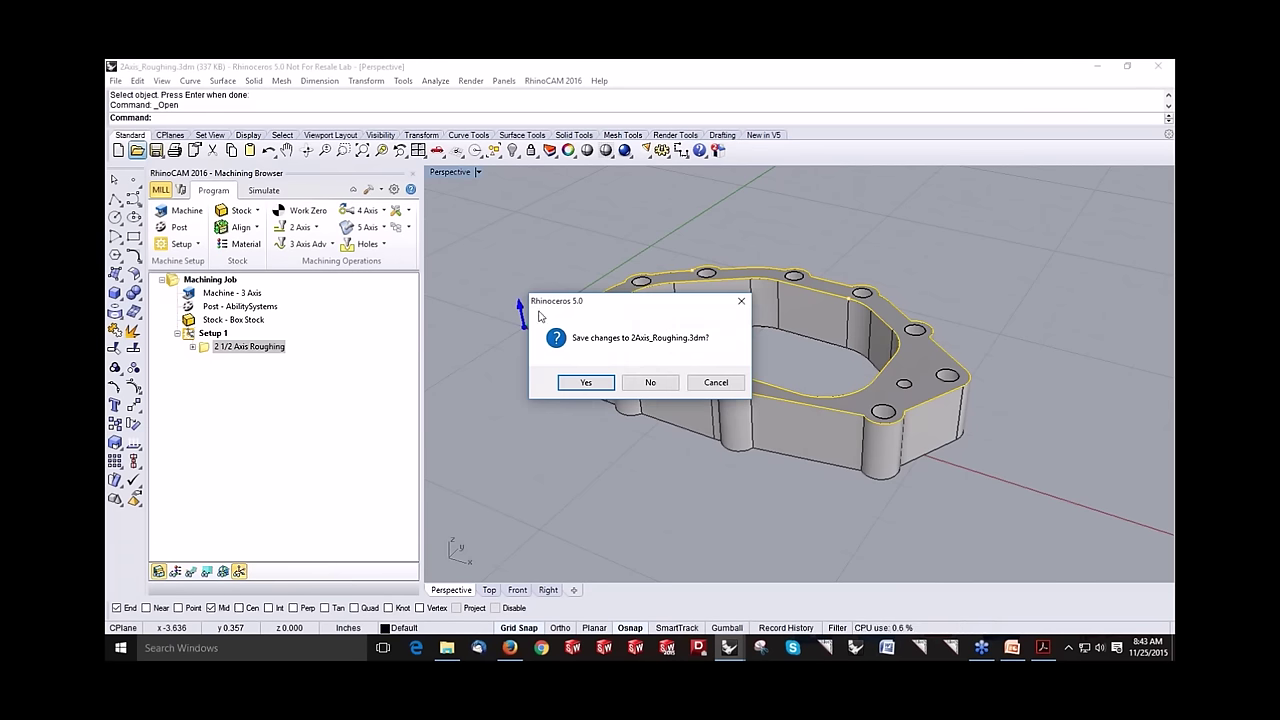
key(Return)
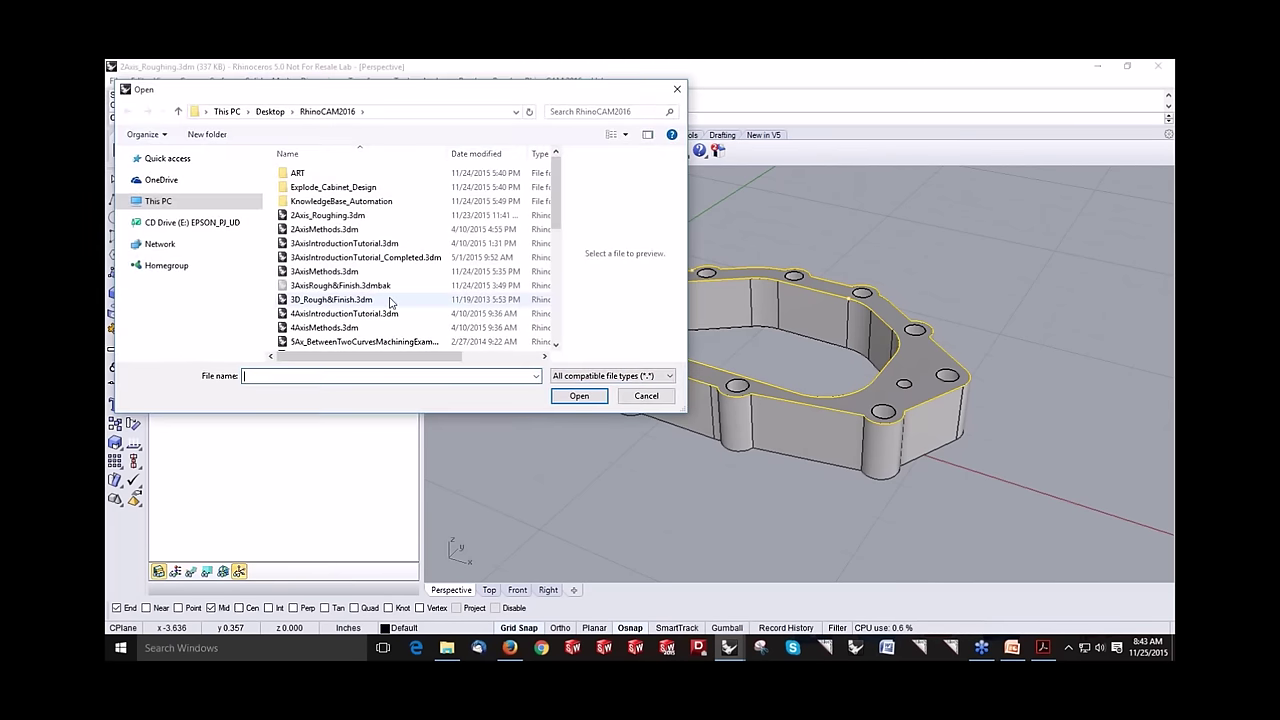
scroll(386, 284, down, 5)
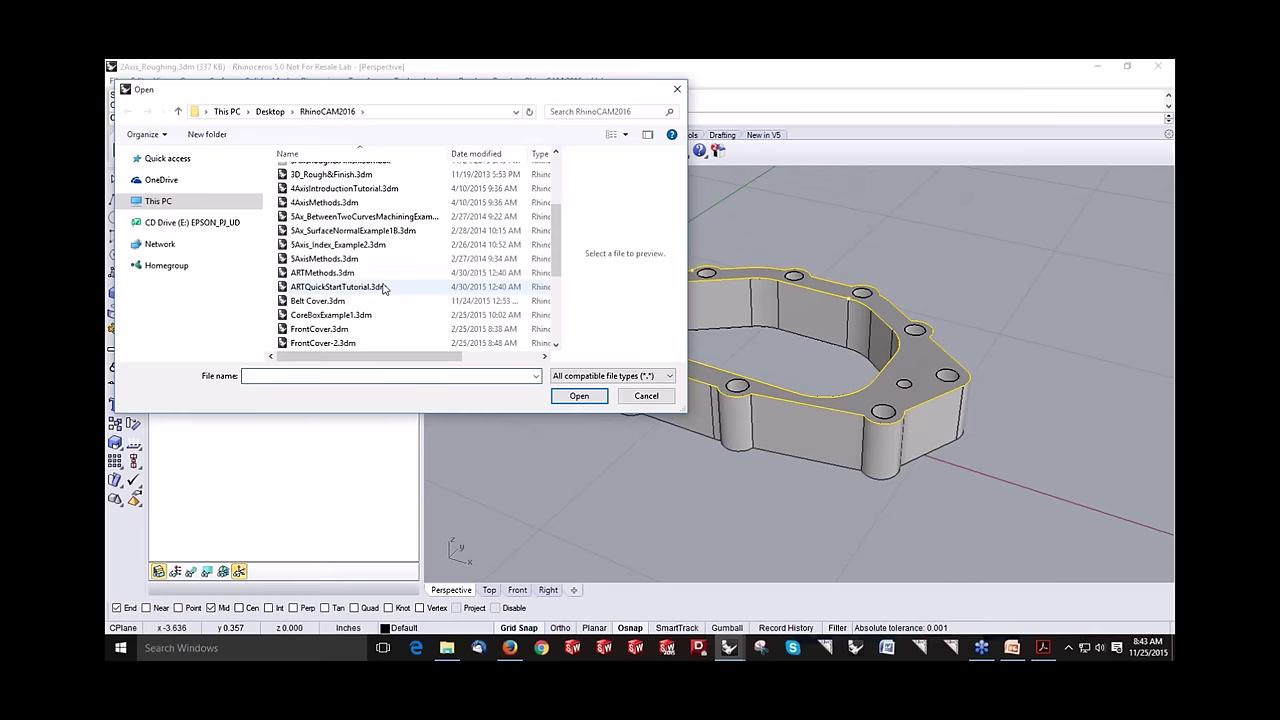
click(367, 316)
click(579, 396)
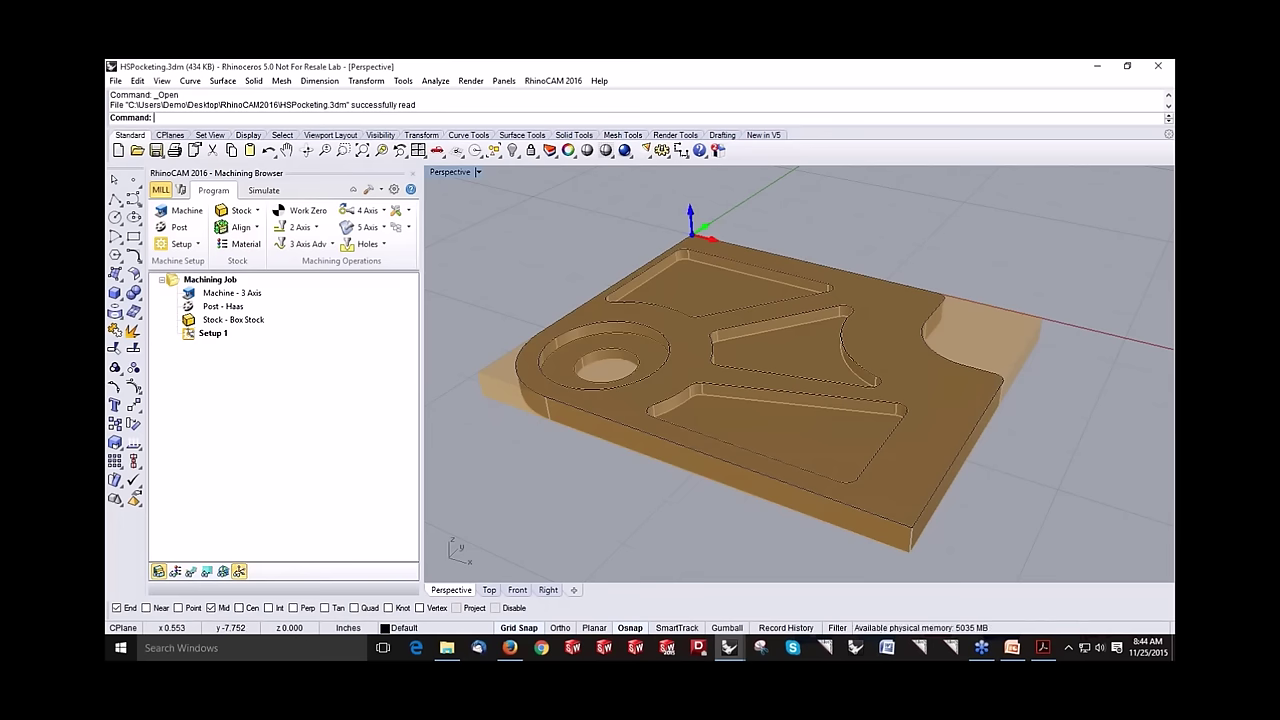
click(157, 574)
right_drag(777, 285, 770, 300)
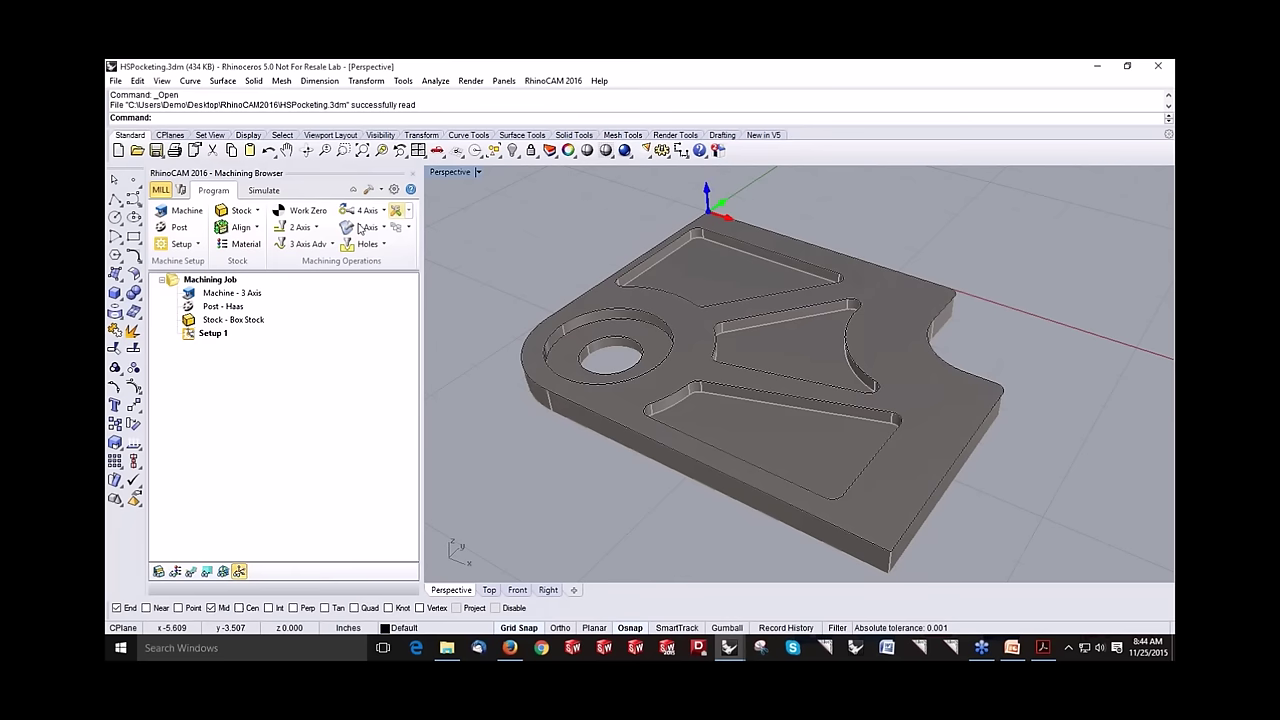
Step: Create a 2 1/2 axis High Speed Pocketing operation with the curves of the two outer pockets as its machining regions
click(313, 231)
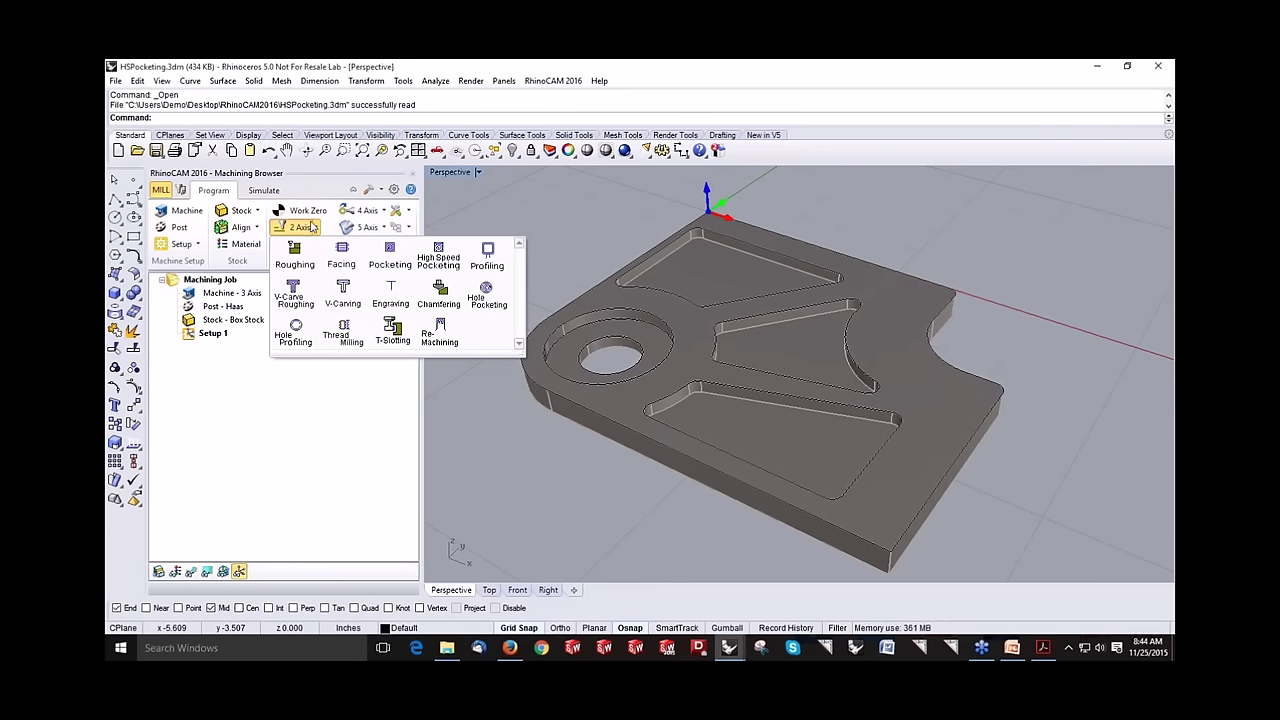
click(437, 262)
click(248, 370)
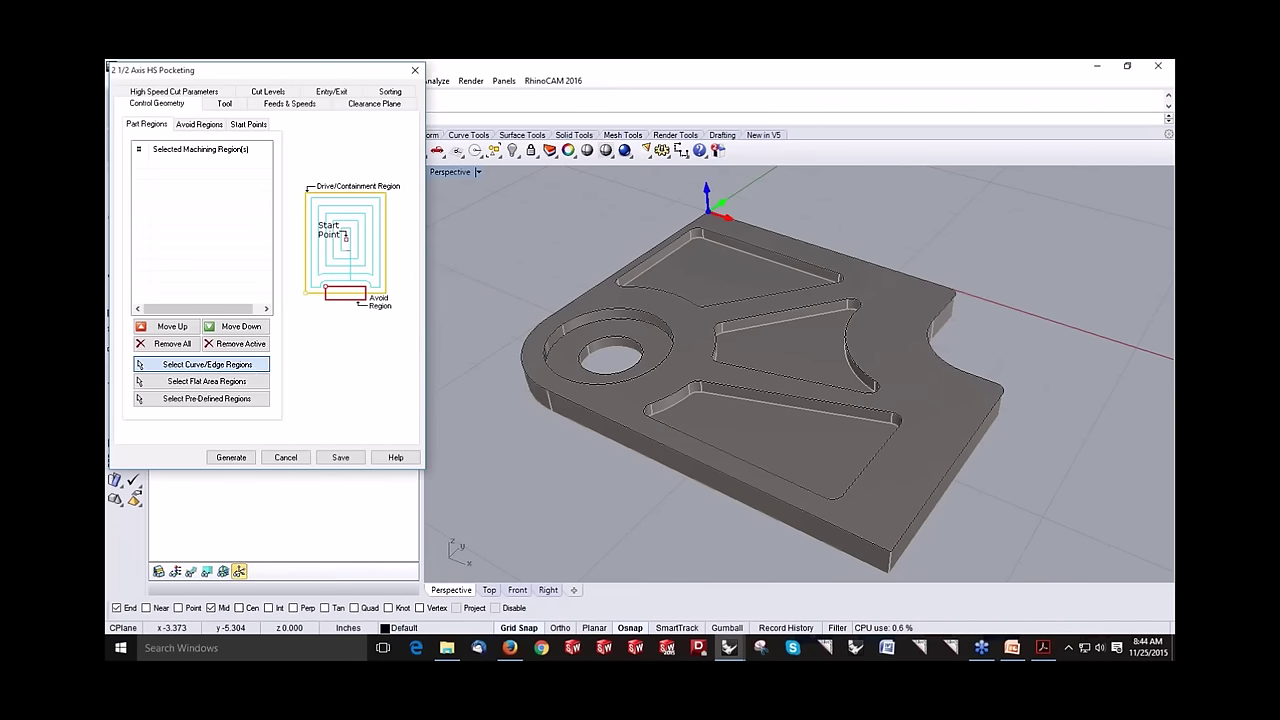
click(630, 284)
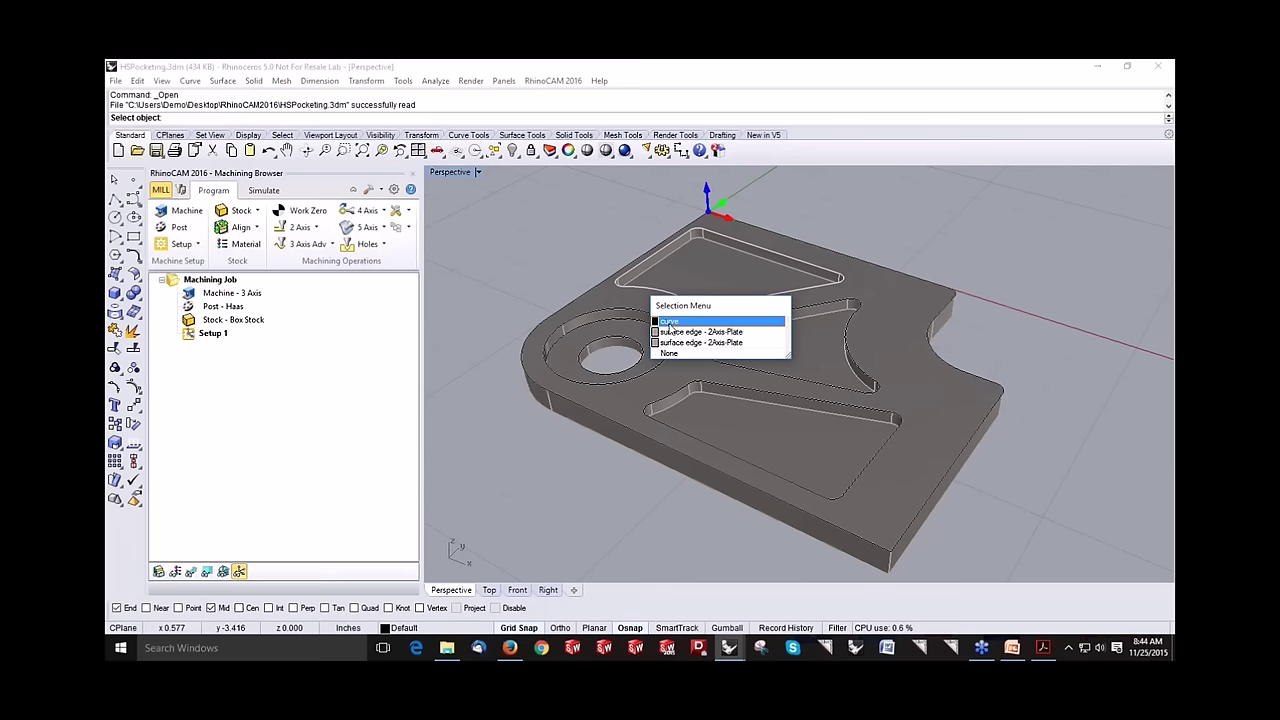
click(670, 321)
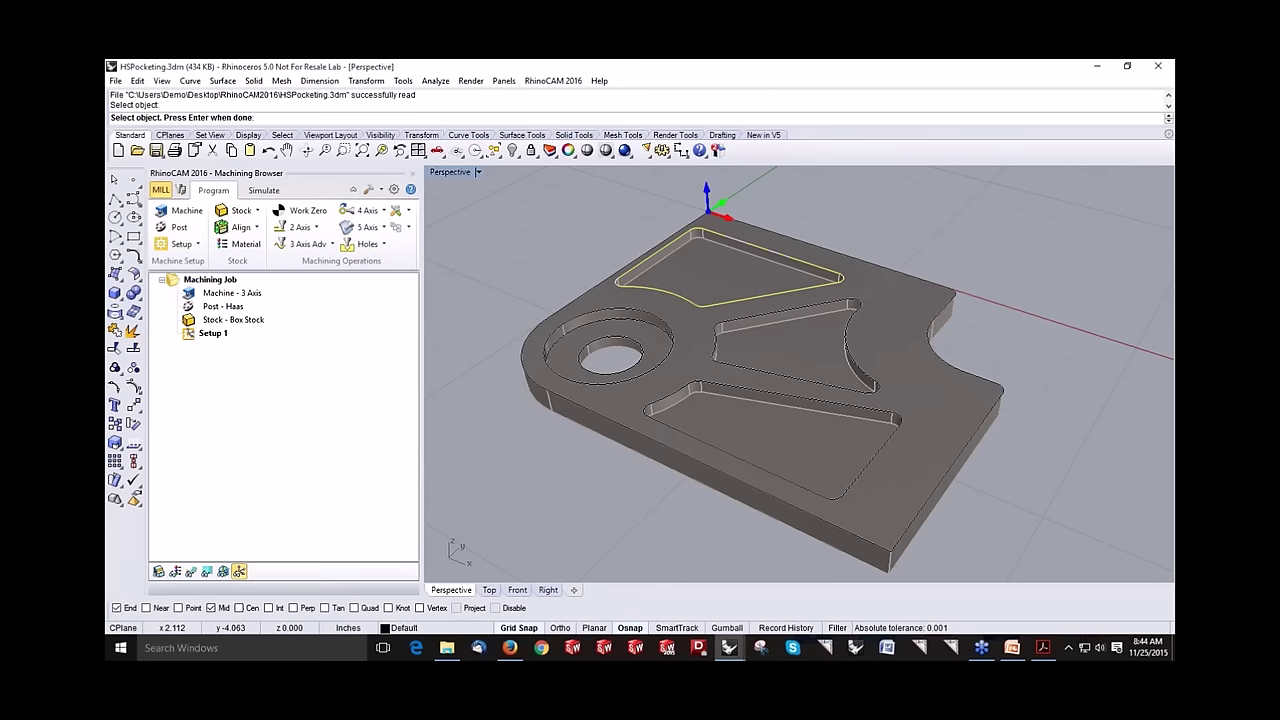
click(683, 392)
click(714, 423)
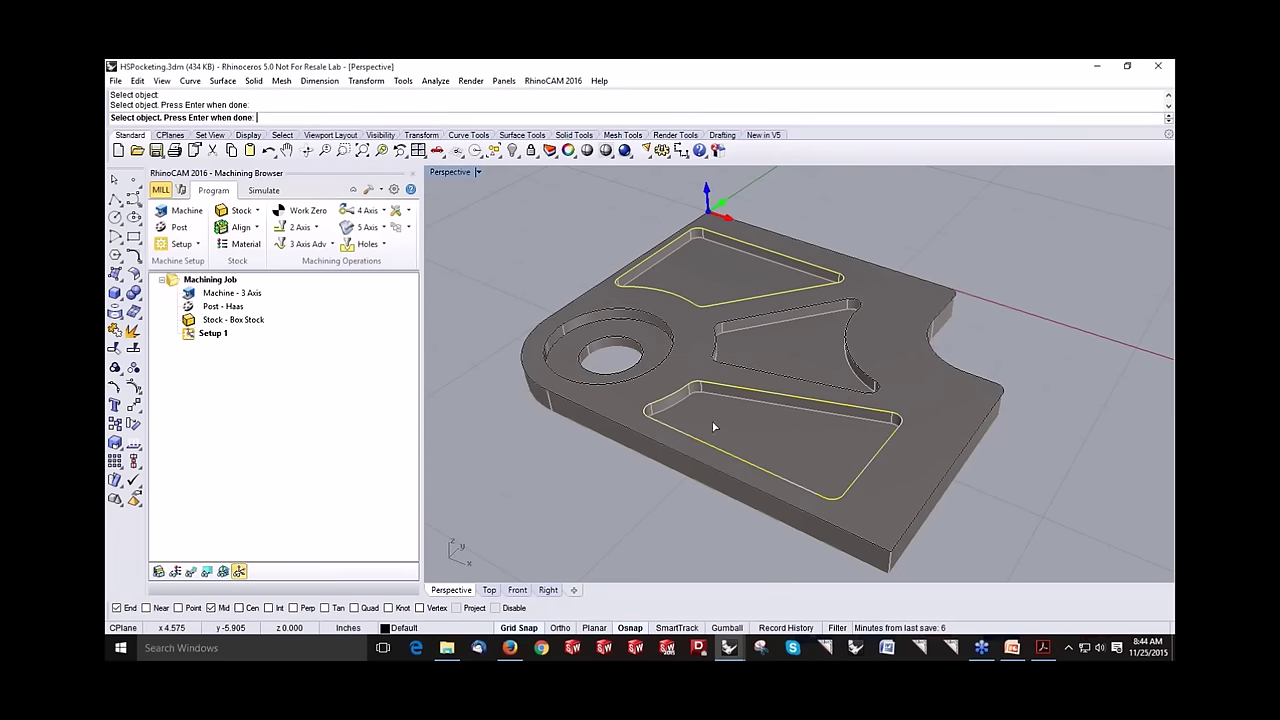
key(Return)
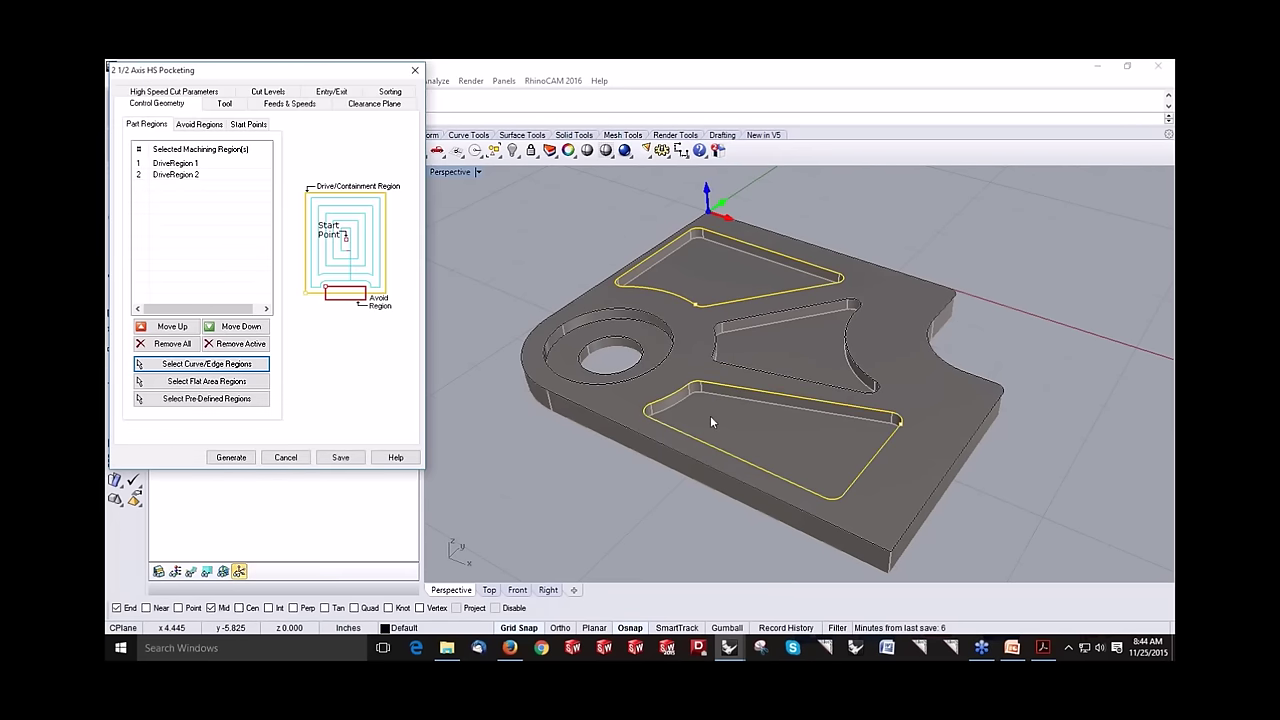
Step: Review the tool, feeds and cut parameters, and set the total cut depth to 0.25 by picking two points on the middle pocket with Near snap enabled
click(228, 104)
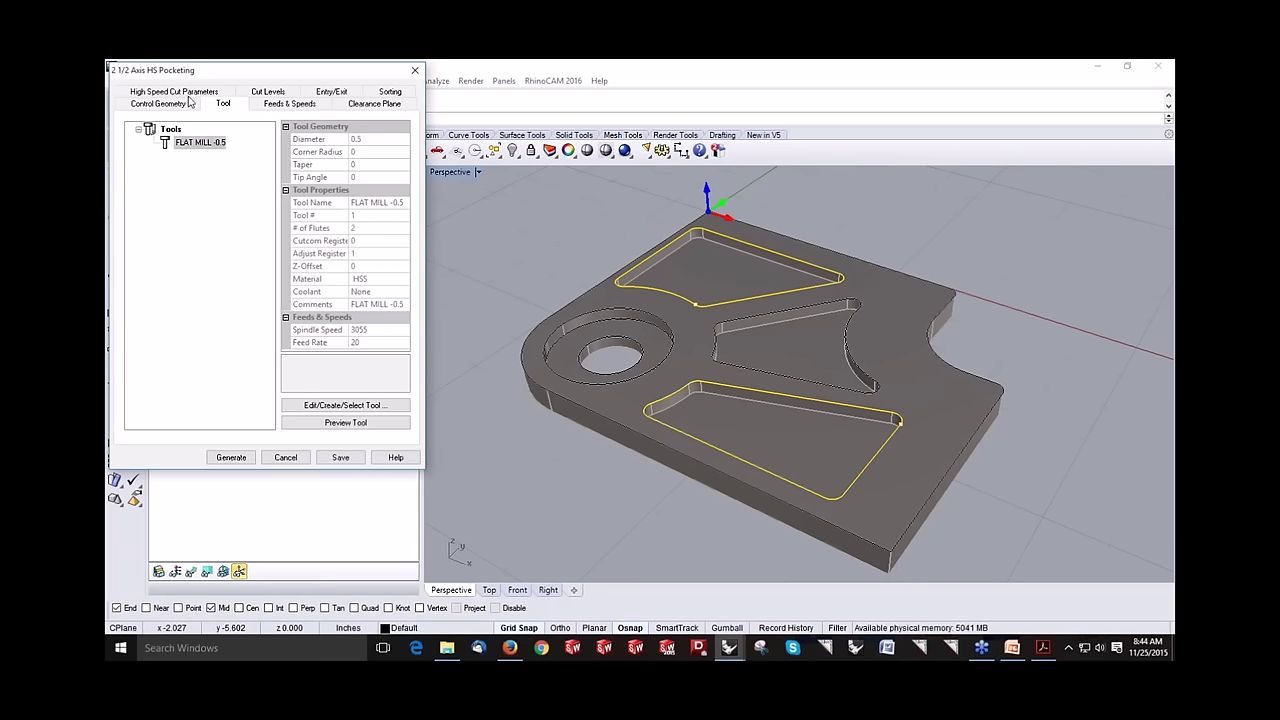
click(278, 106)
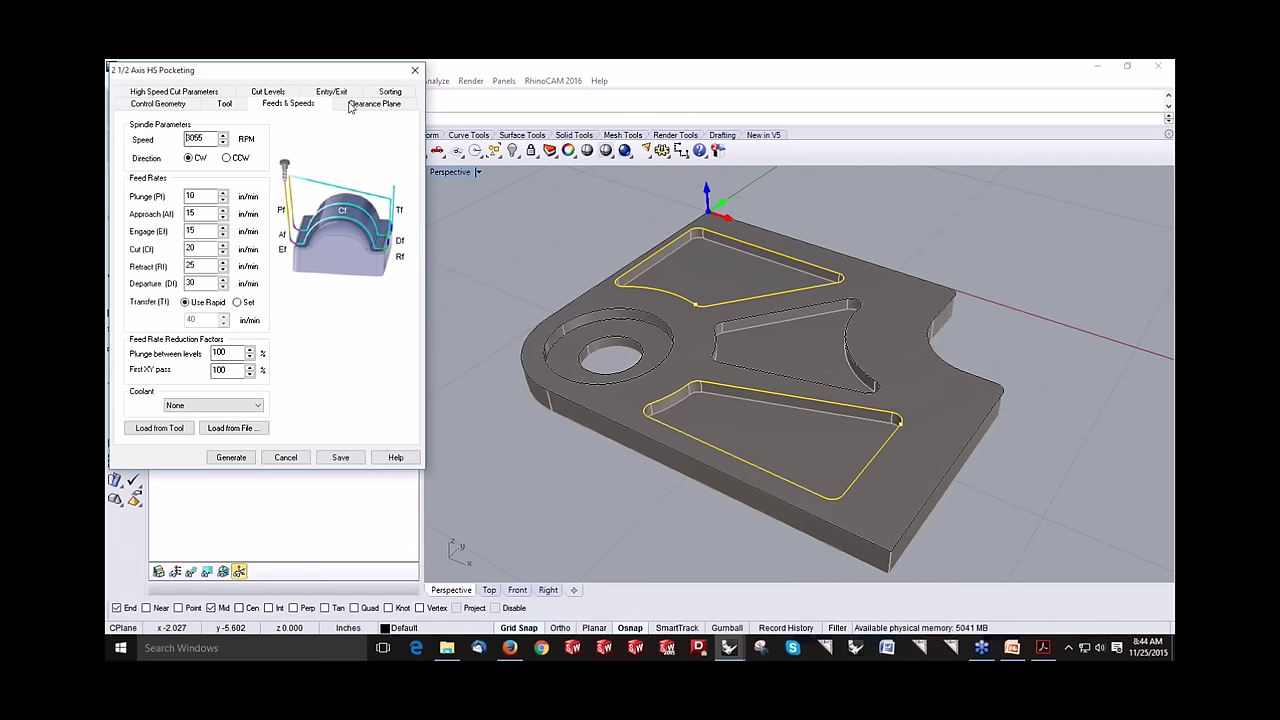
click(208, 94)
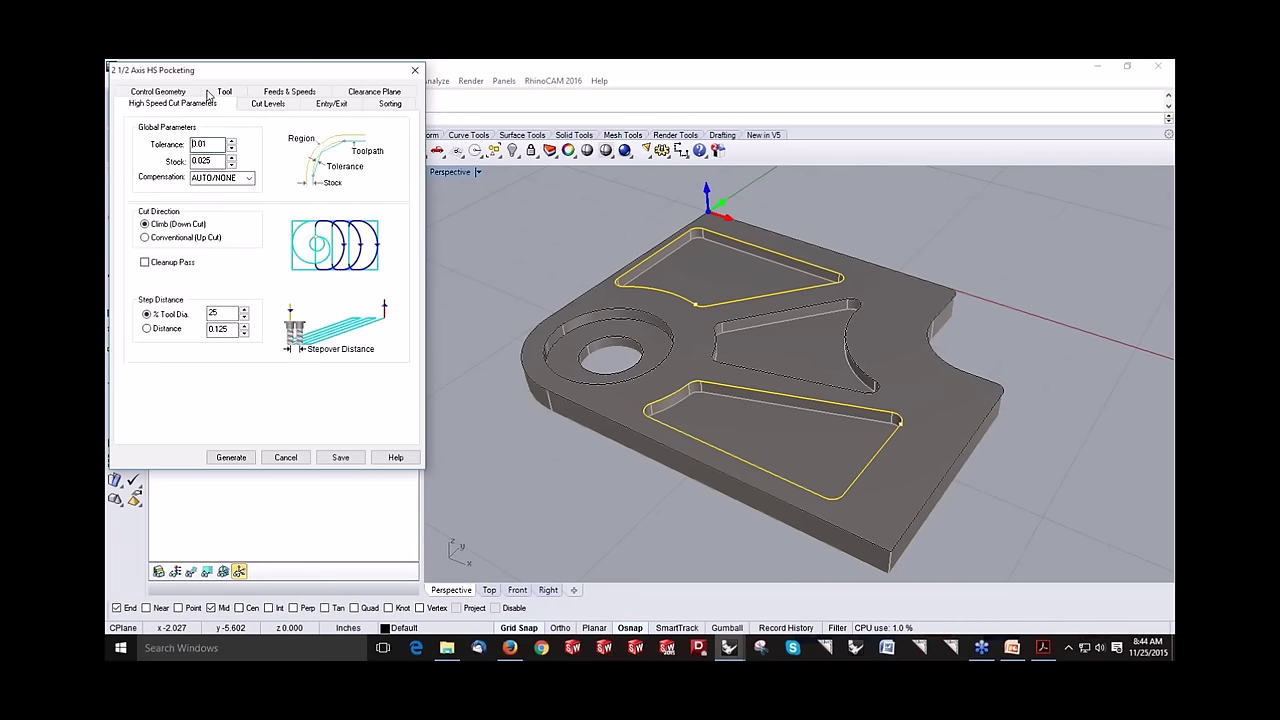
click(272, 106)
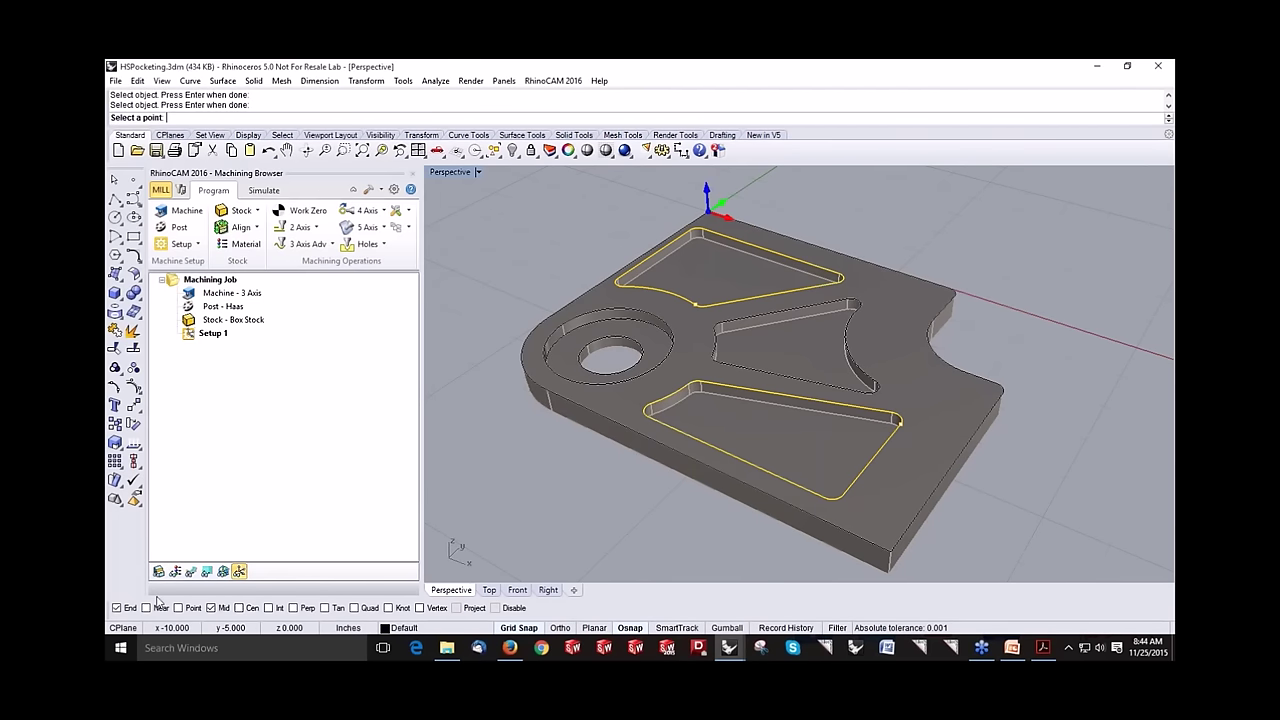
click(150, 607)
scroll(836, 324, up, 2)
scroll(836, 324, up, 1)
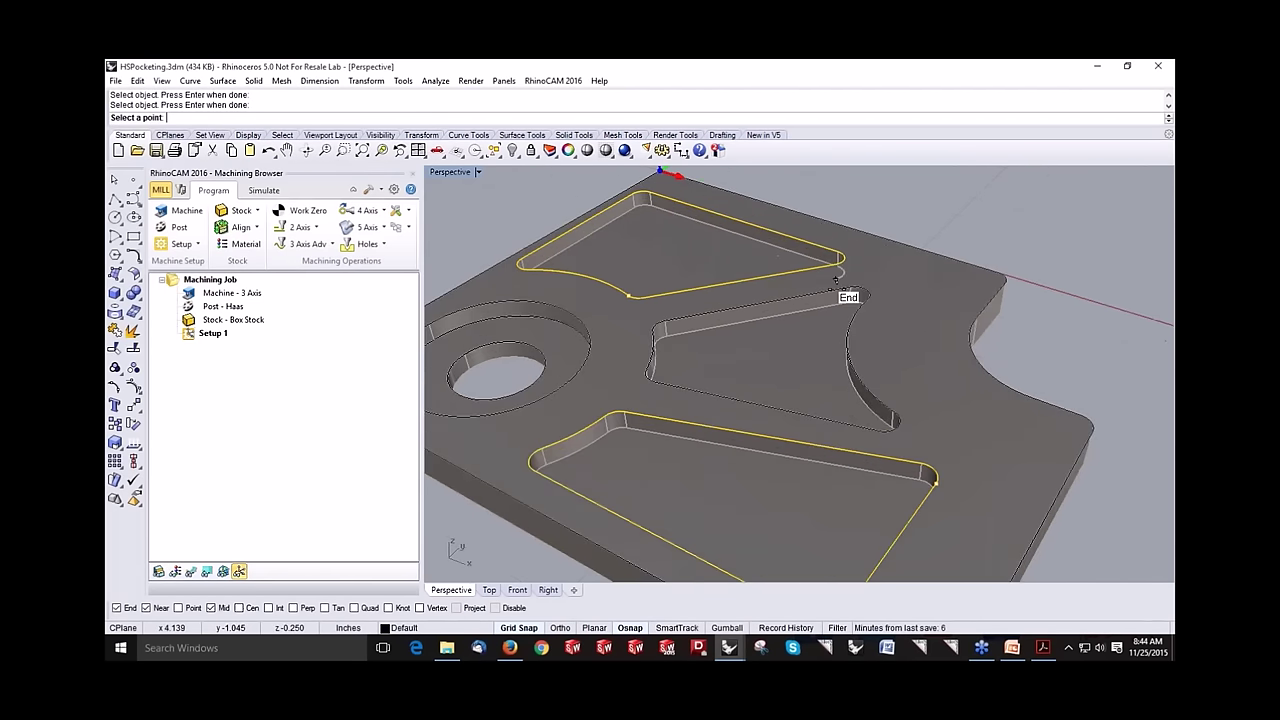
click(847, 289)
click(667, 334)
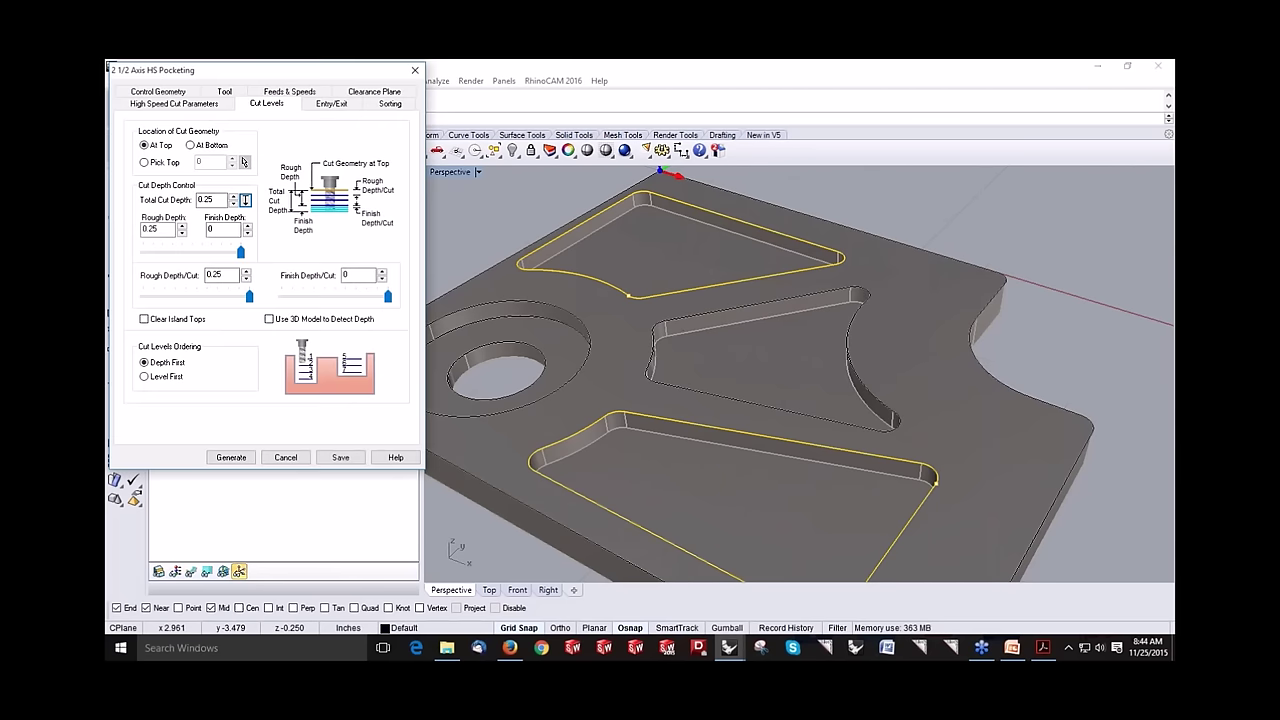
scroll(713, 357, down, 2)
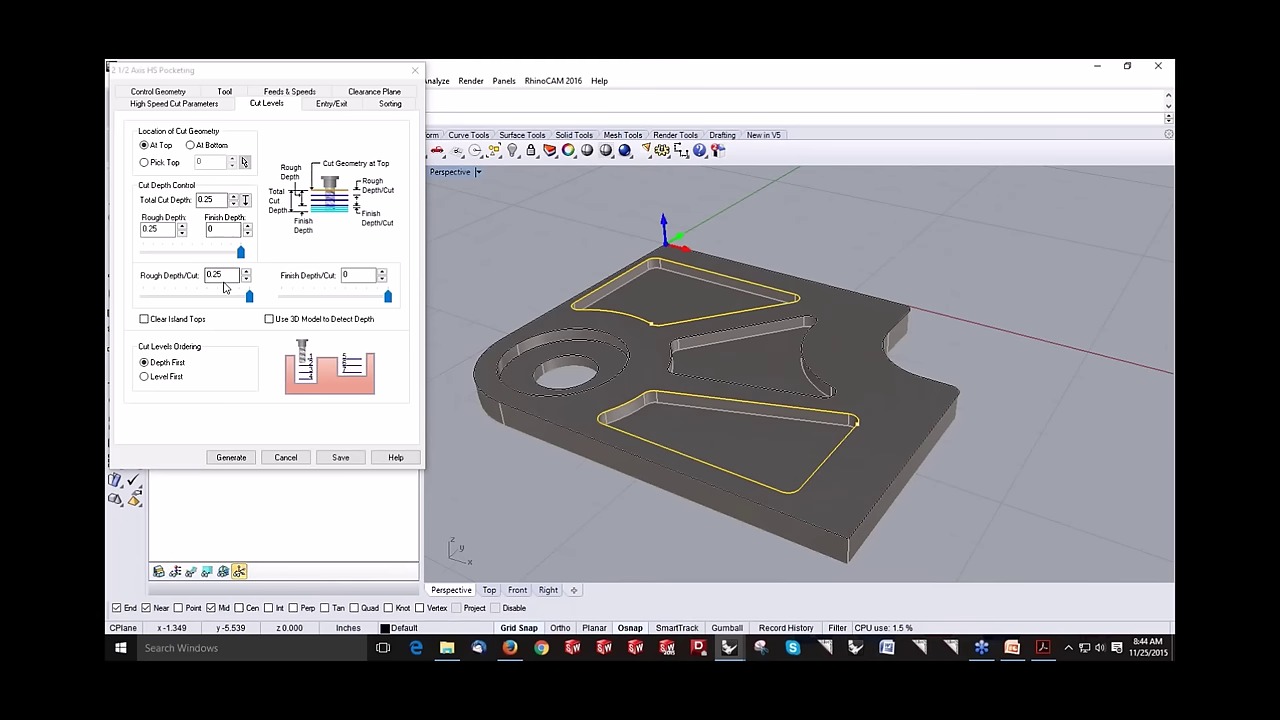
Step: Enable Cleanup Pass in the high speed cut parameters, generate the operation and display its toolpath
click(194, 106)
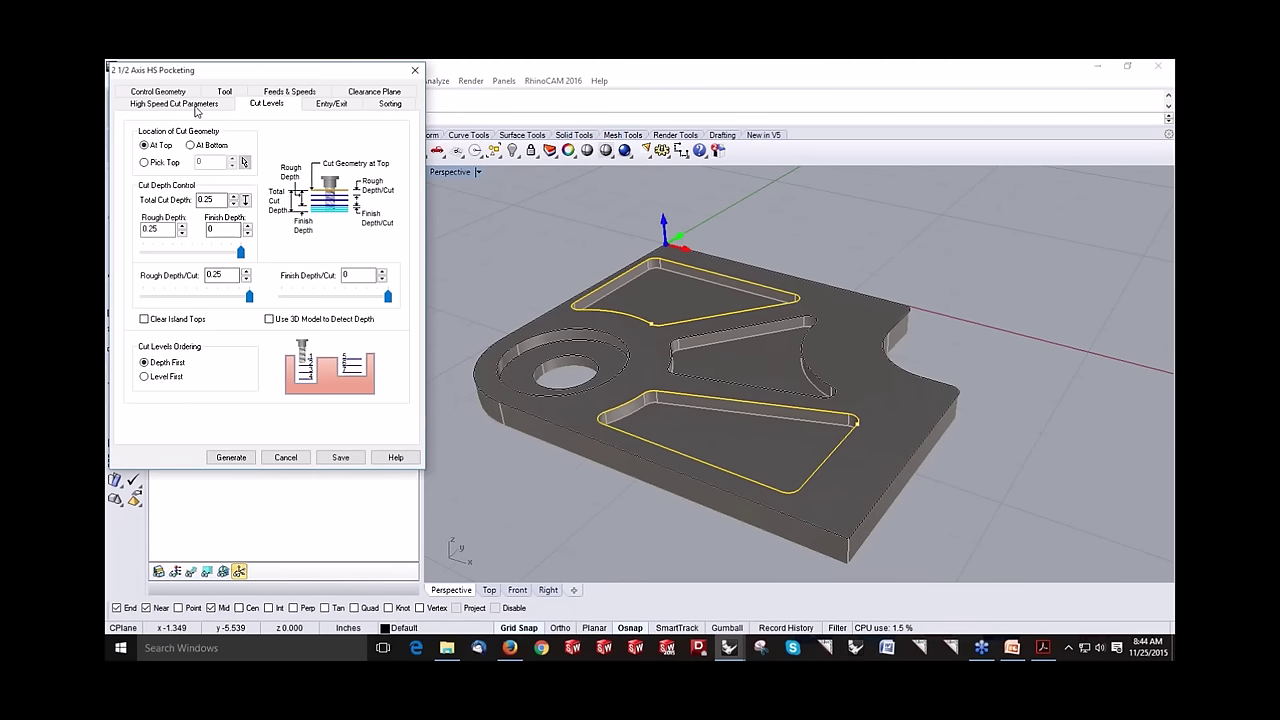
click(159, 264)
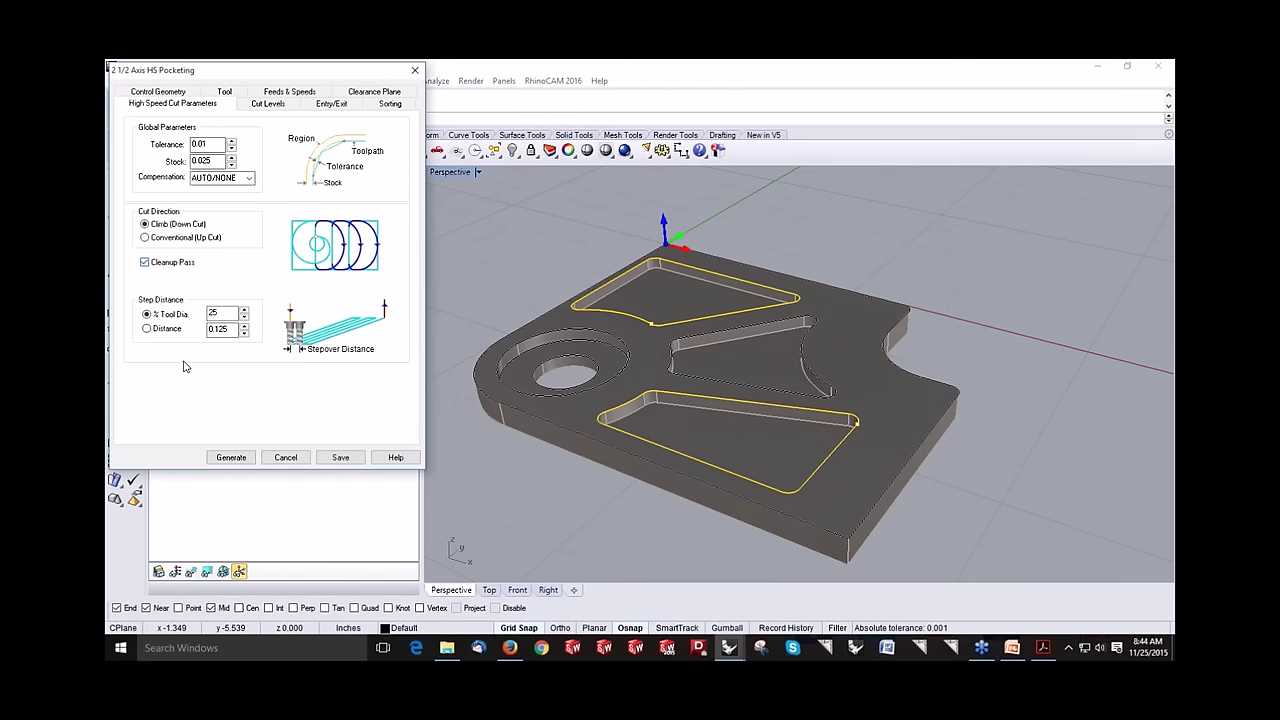
click(229, 457)
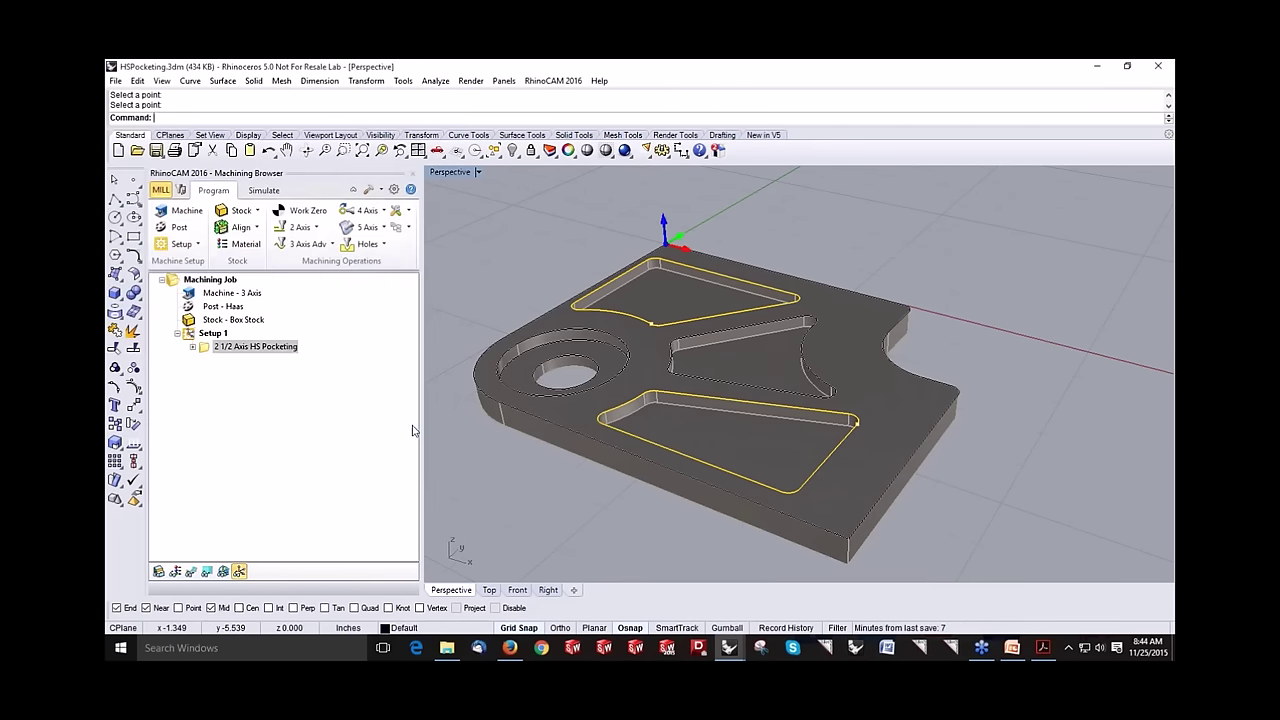
click(190, 571)
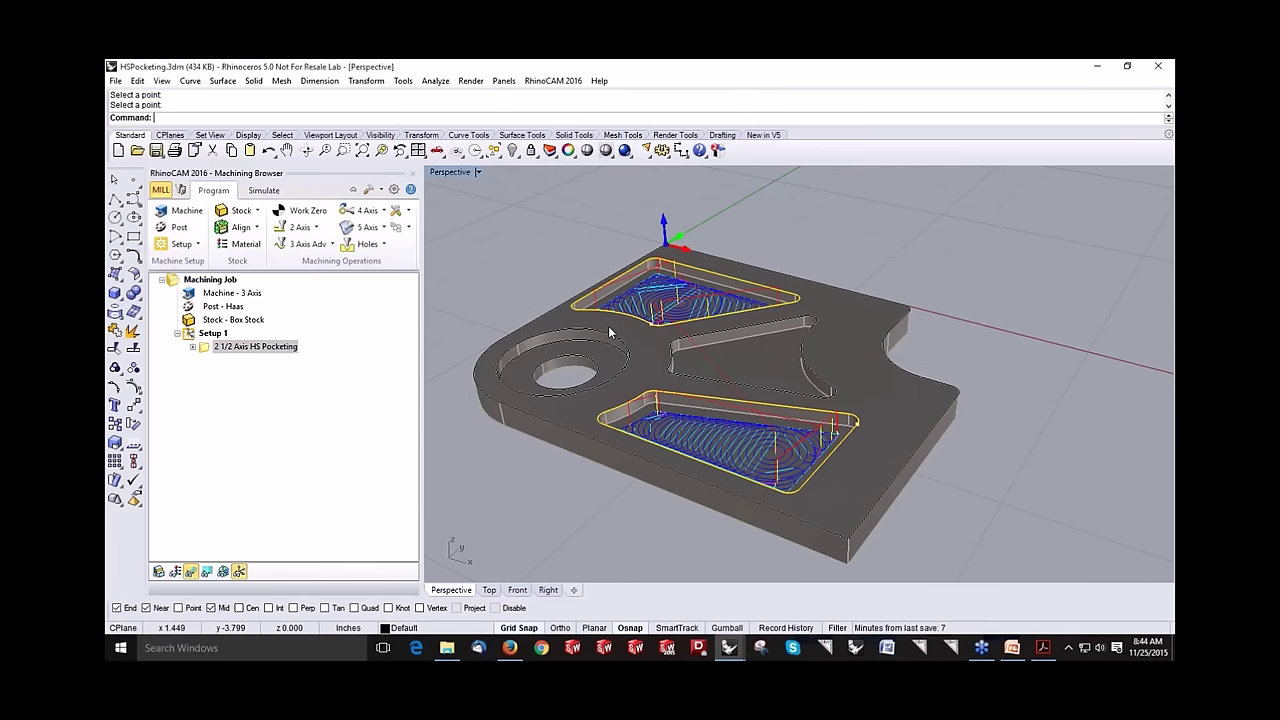
Step: Inspect the high speed pocketing toolpath in the two outer pockets and play its material removal simulation
scroll(680, 366, up, 3)
right_drag(679, 366, 783, 406)
scroll(747, 303, up, 5)
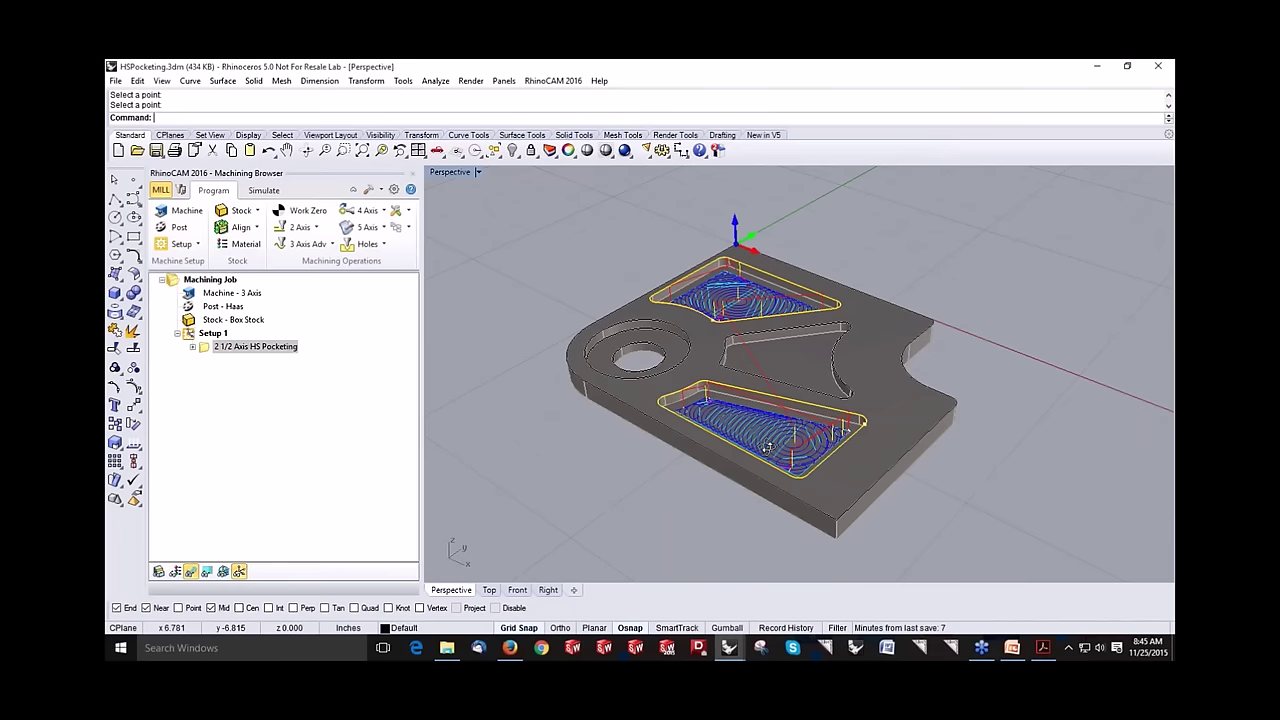
scroll(768, 388, up, 4)
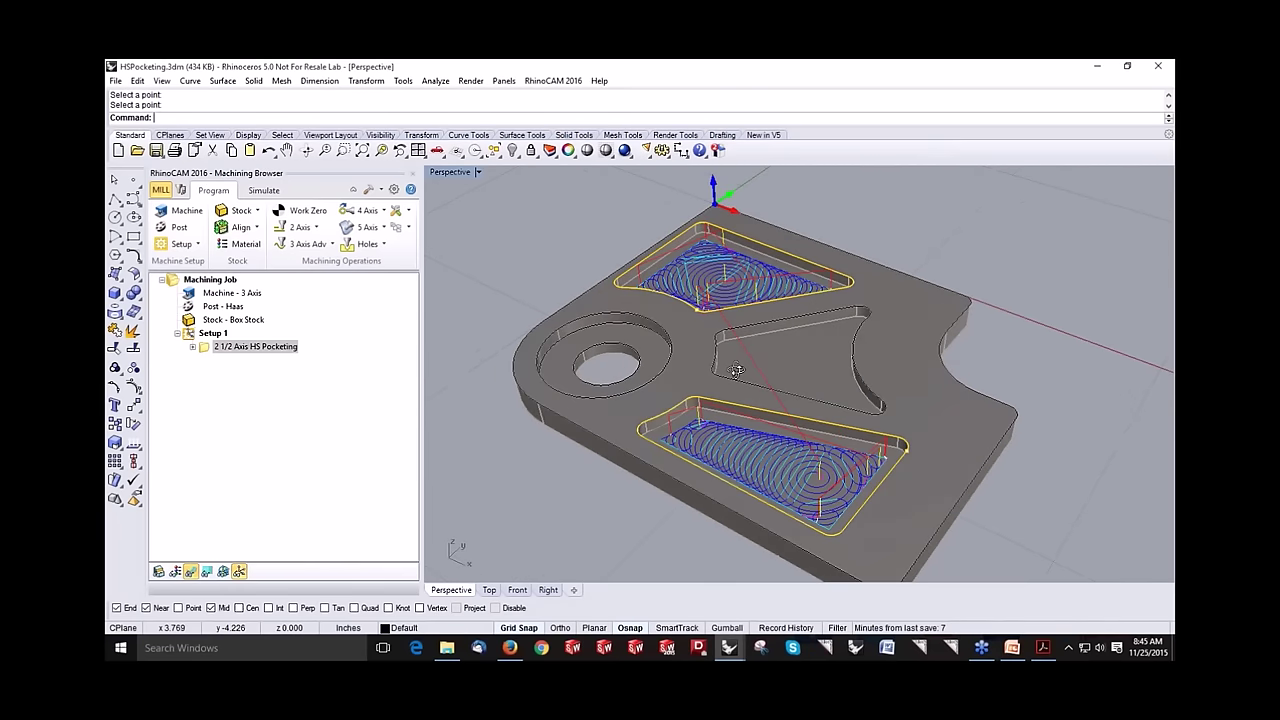
click(264, 190)
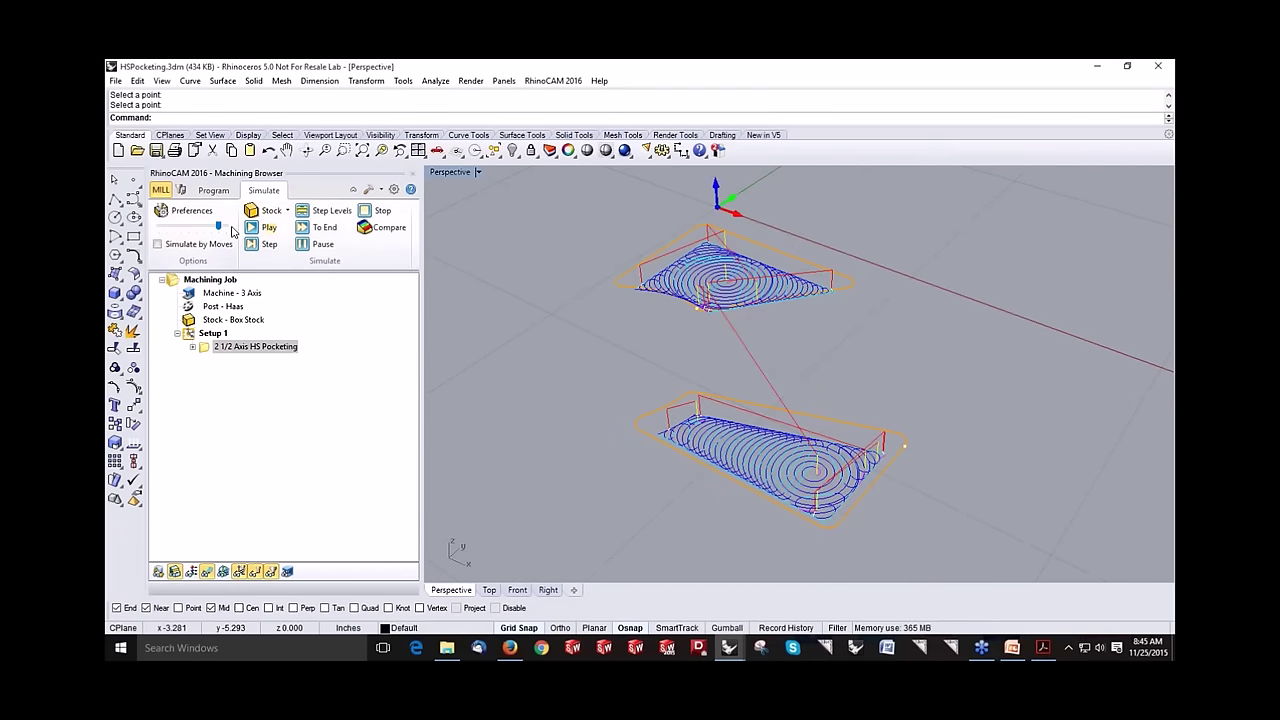
click(250, 228)
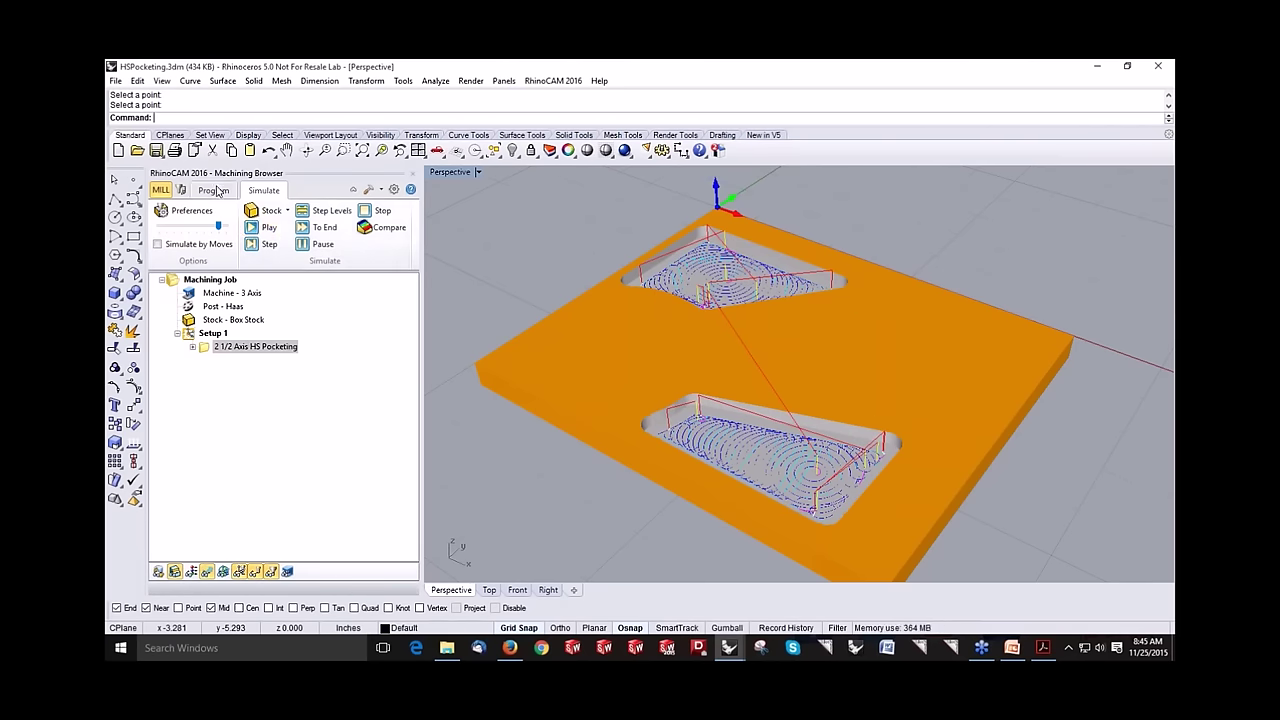
Step: Return to programming and create a standard 2 1/2 axis Pocketing operation with only the middle pocket's curve as its region
click(215, 191)
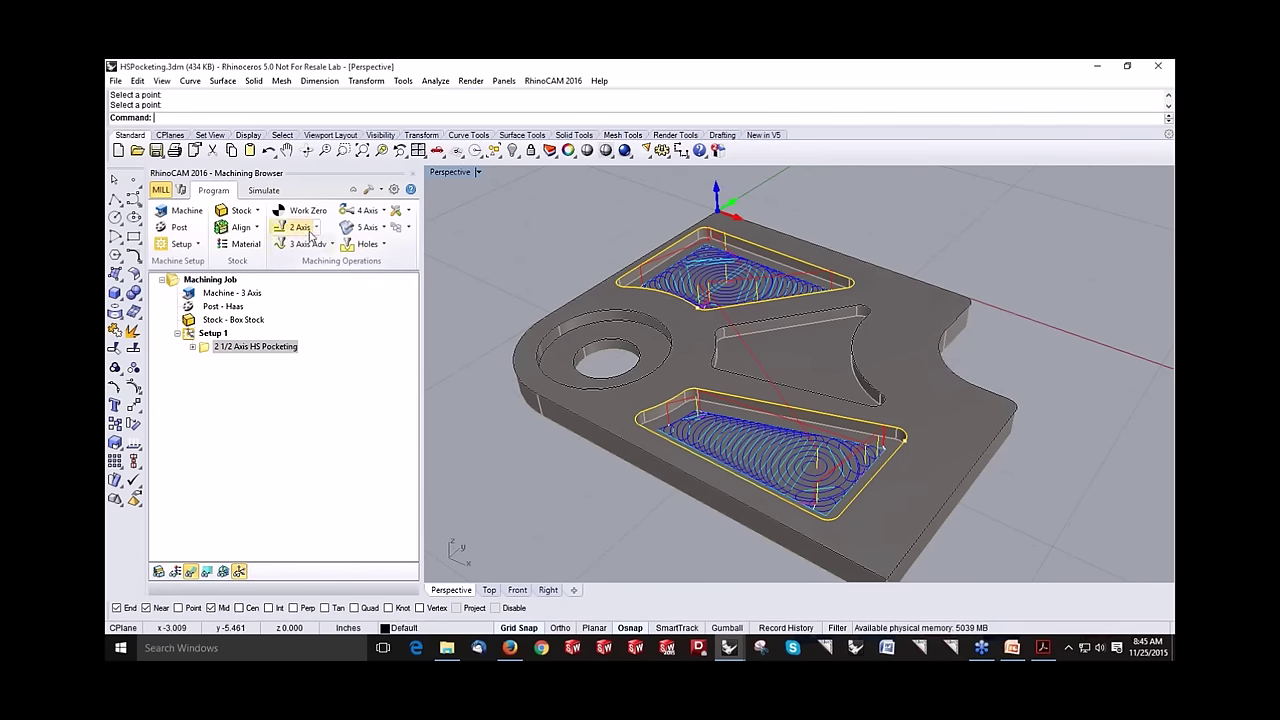
click(316, 229)
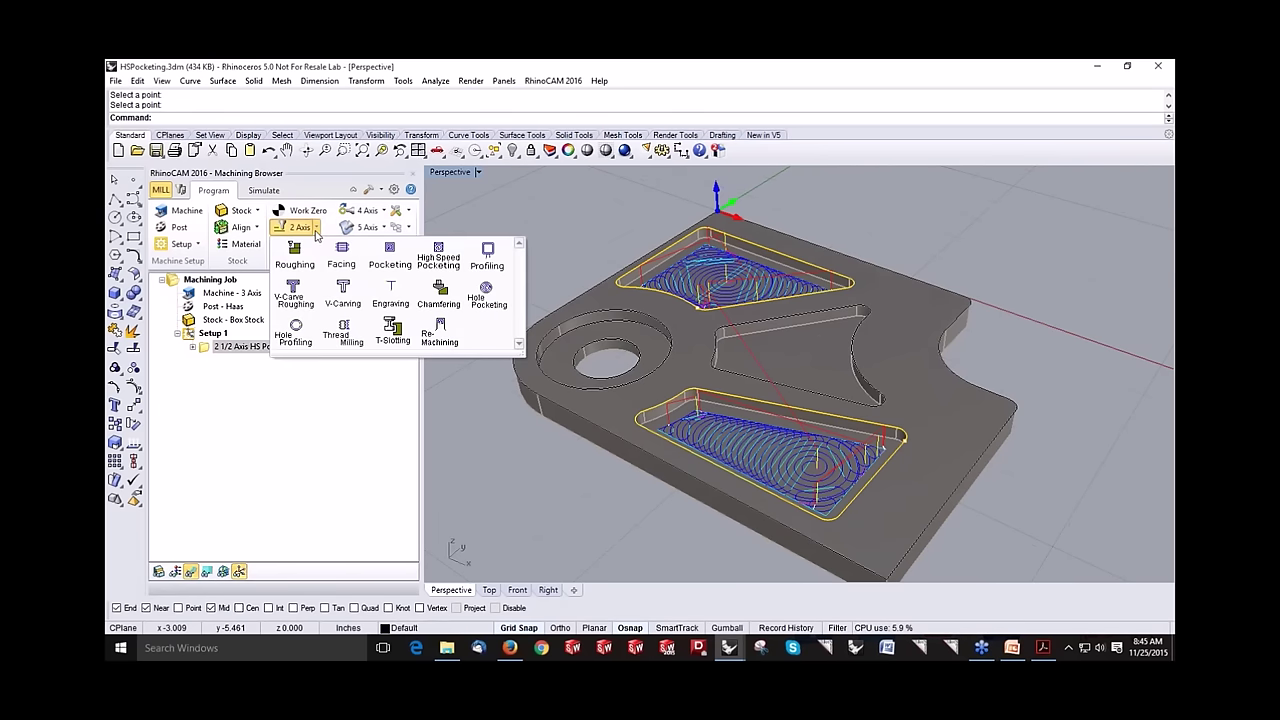
click(390, 256)
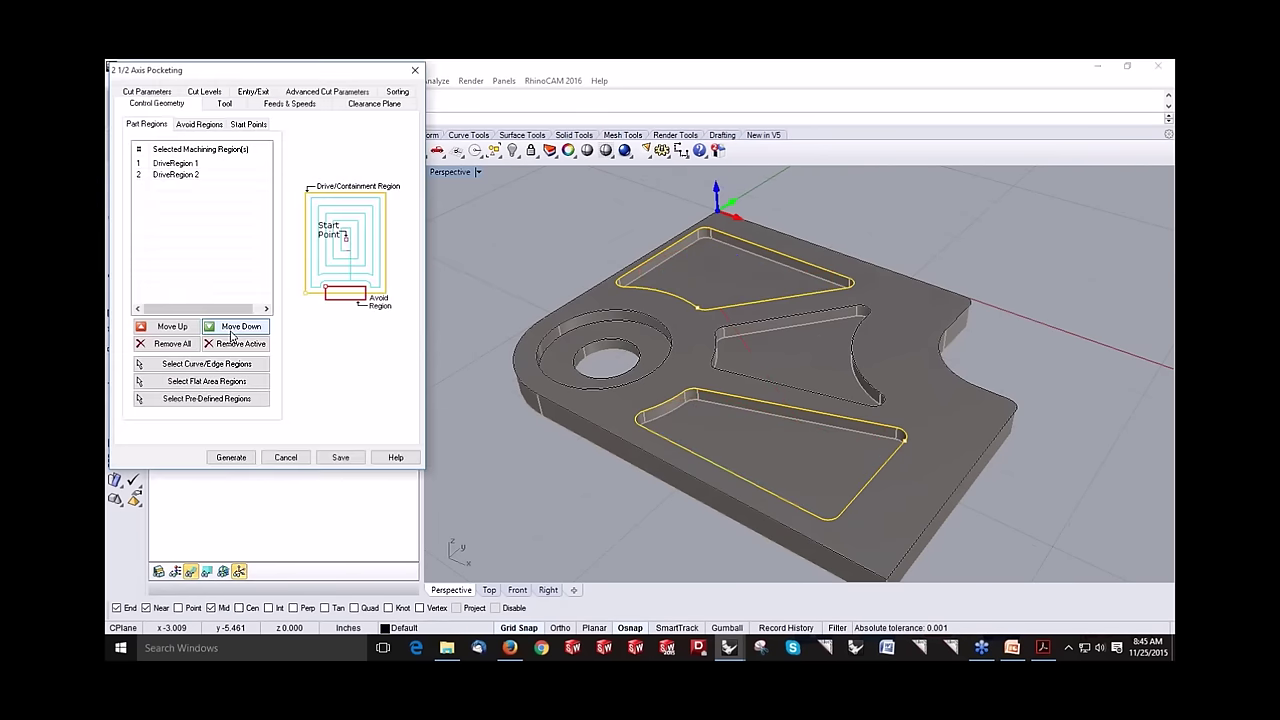
click(180, 343)
click(190, 365)
click(734, 331)
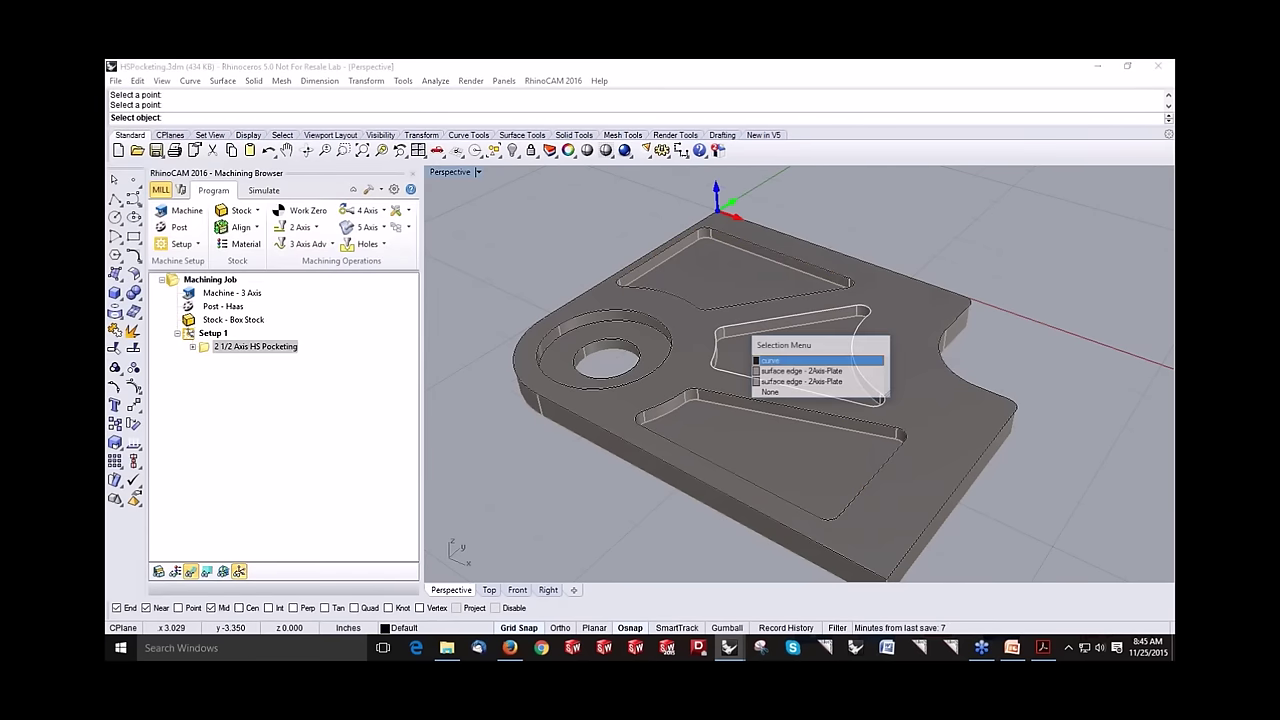
click(765, 361)
key(Return)
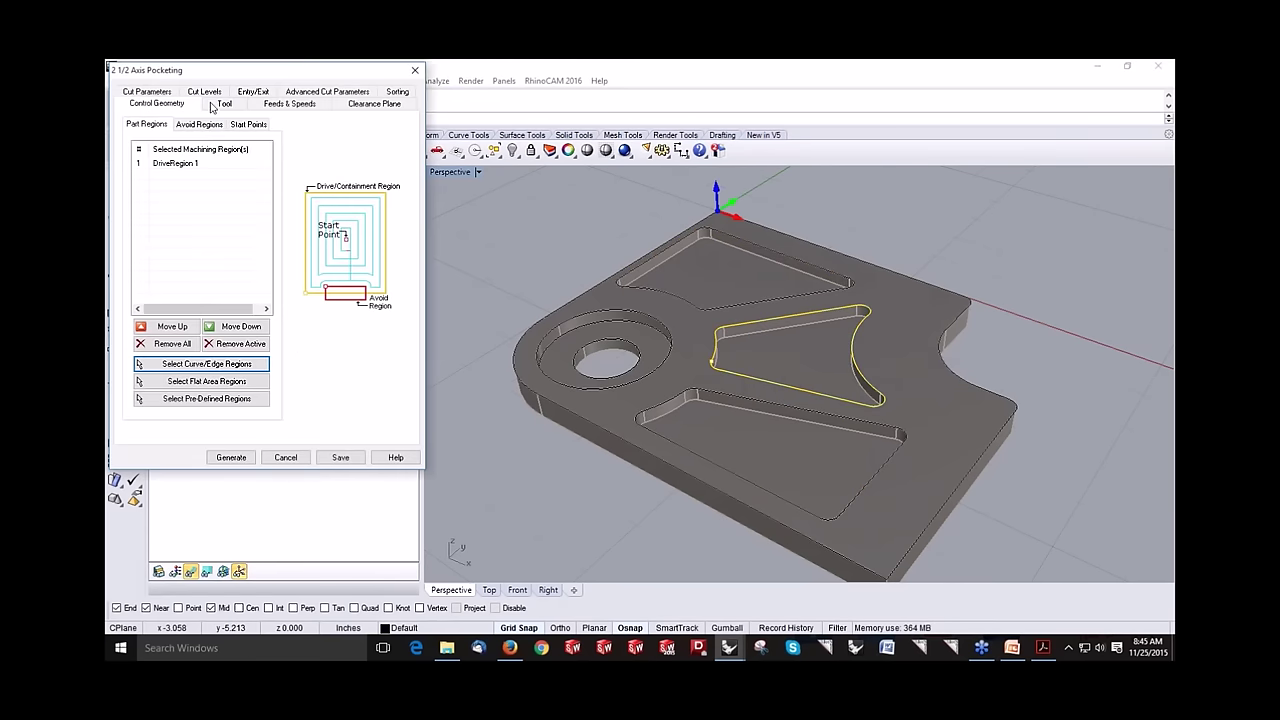
Step: Enable Cleanup Pass for the pocketing operation, enter its total cut depth and generate the toolpath
click(216, 105)
click(160, 93)
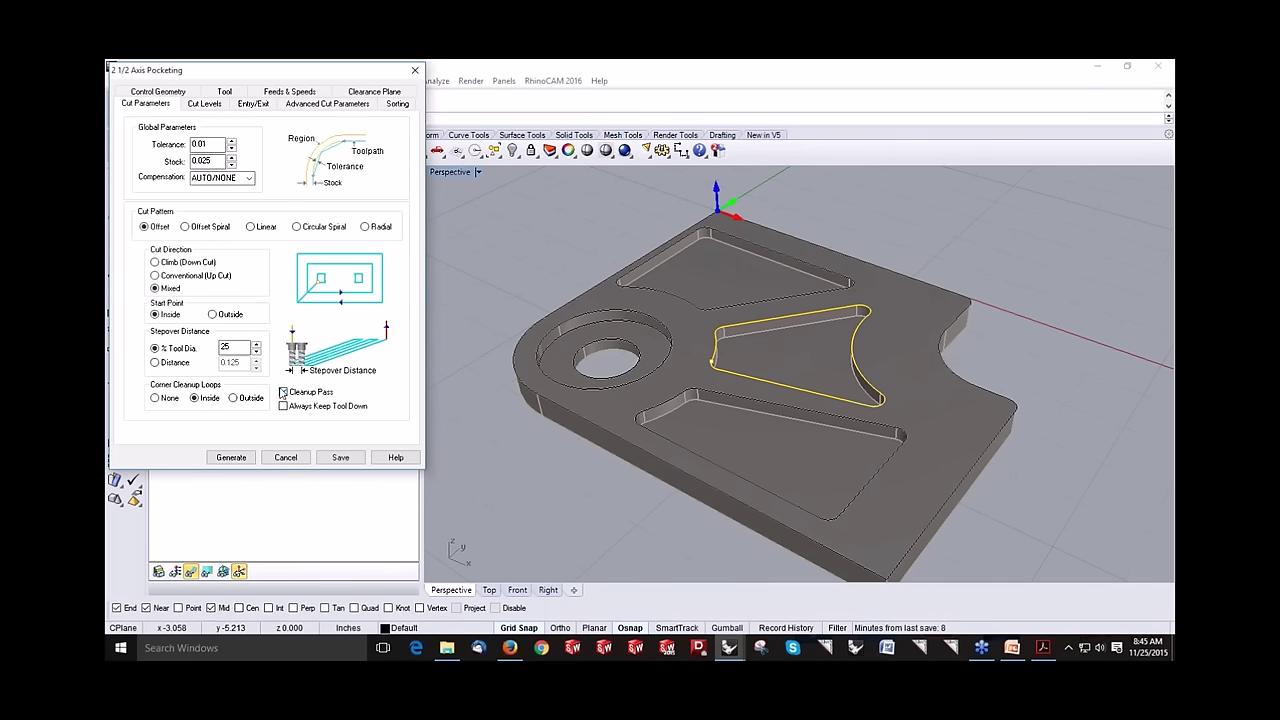
click(217, 107)
double_click(214, 200)
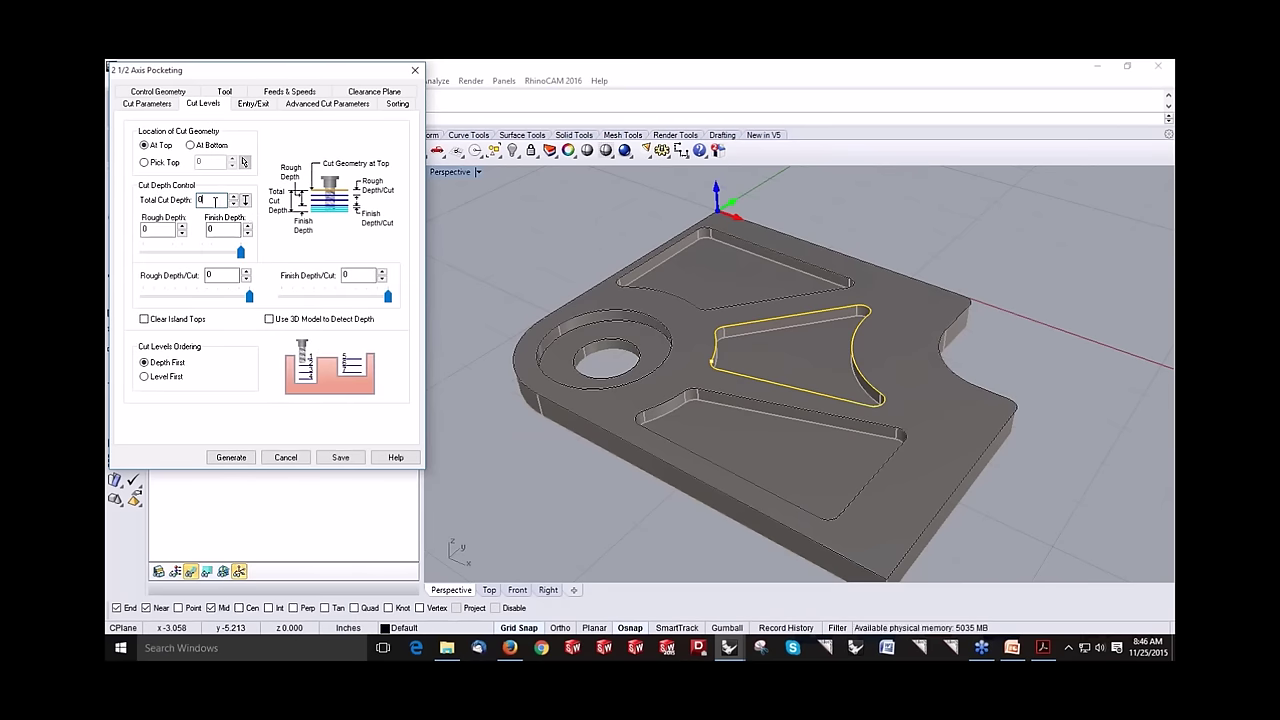
click(231, 457)
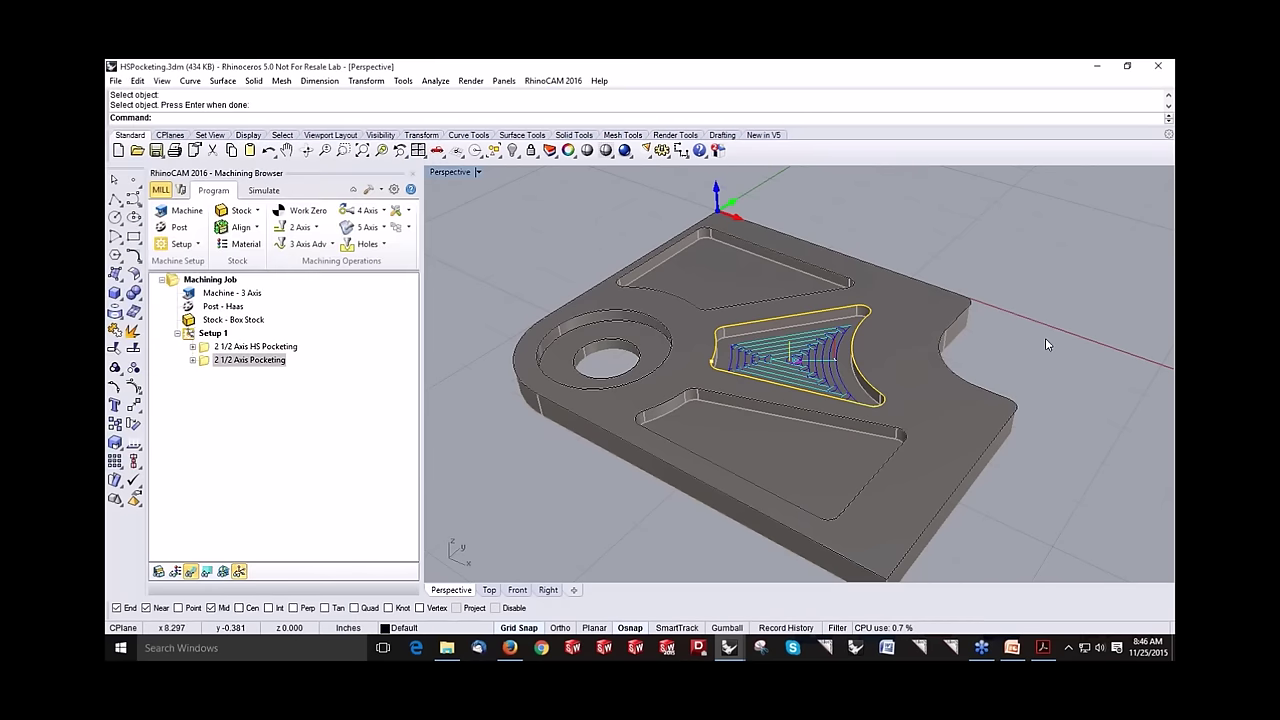
Step: Inspect the middle pocket's corner loops, set the operation's Corner Cleanup Loops to Outside and regenerate the toolpath
scroll(805, 348, up, 5)
scroll(805, 348, up, 5)
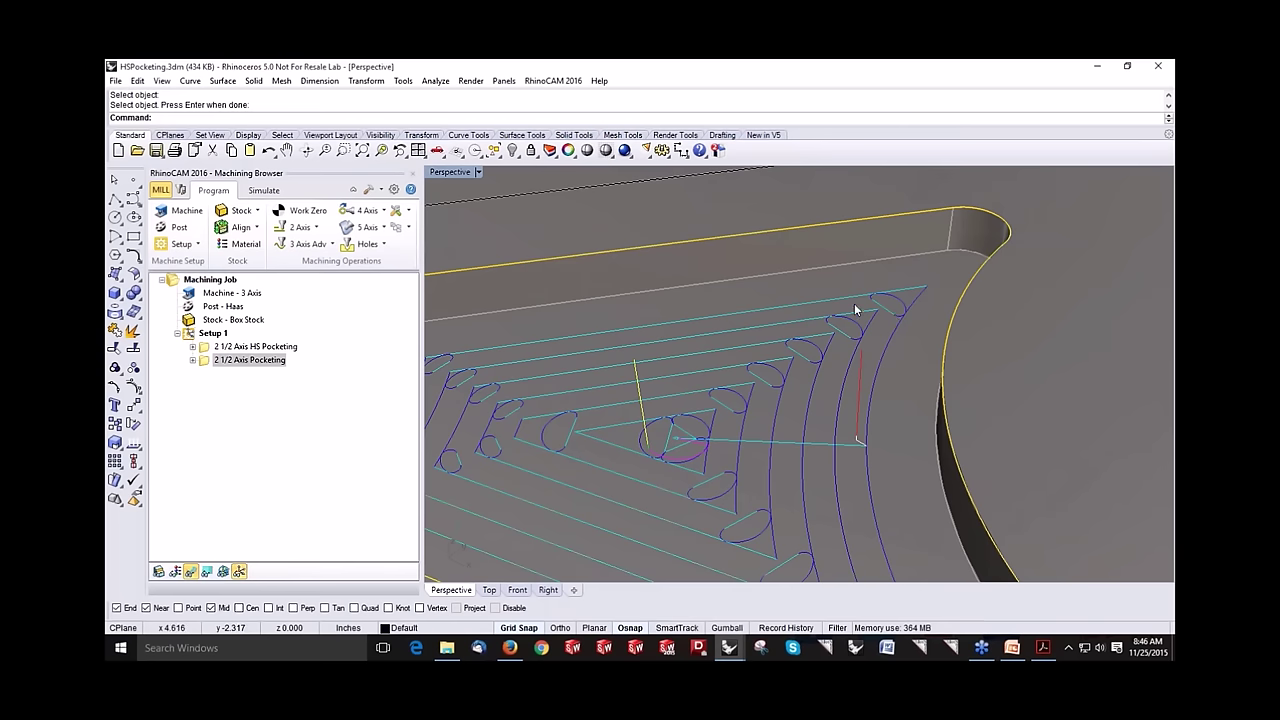
scroll(880, 300, down, 5)
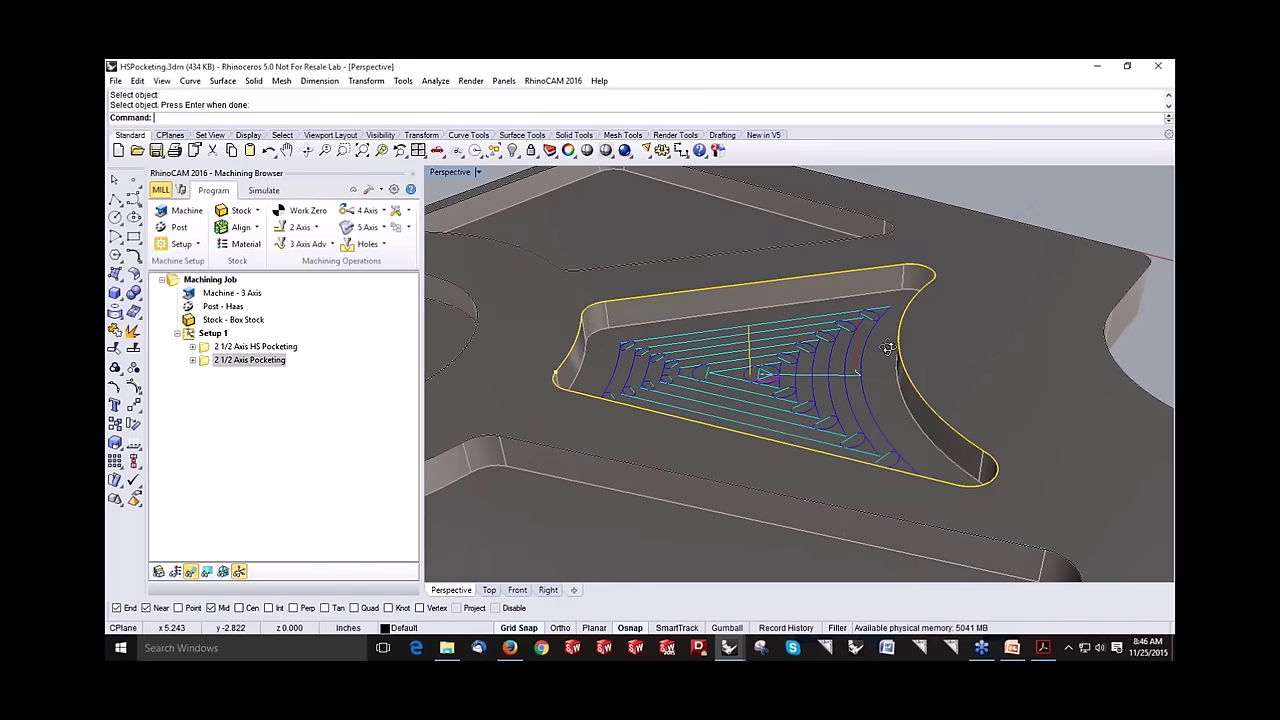
click(207, 362)
double_click(207, 362)
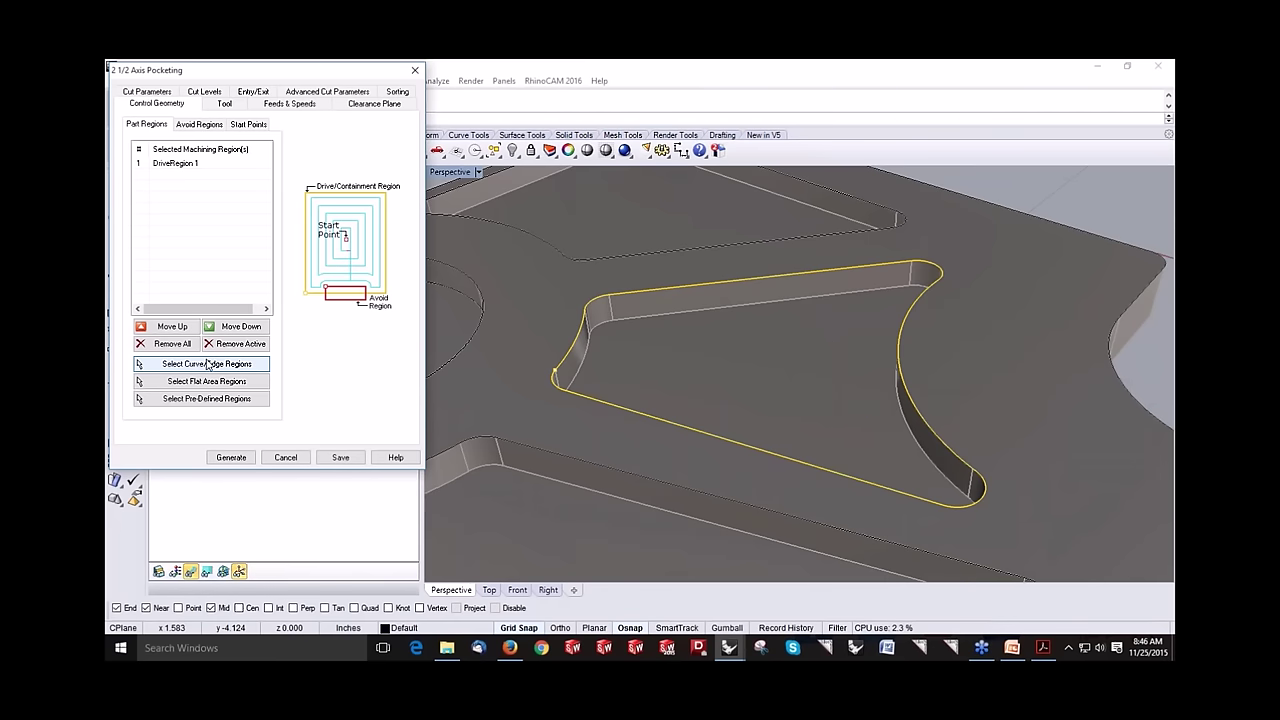
click(157, 92)
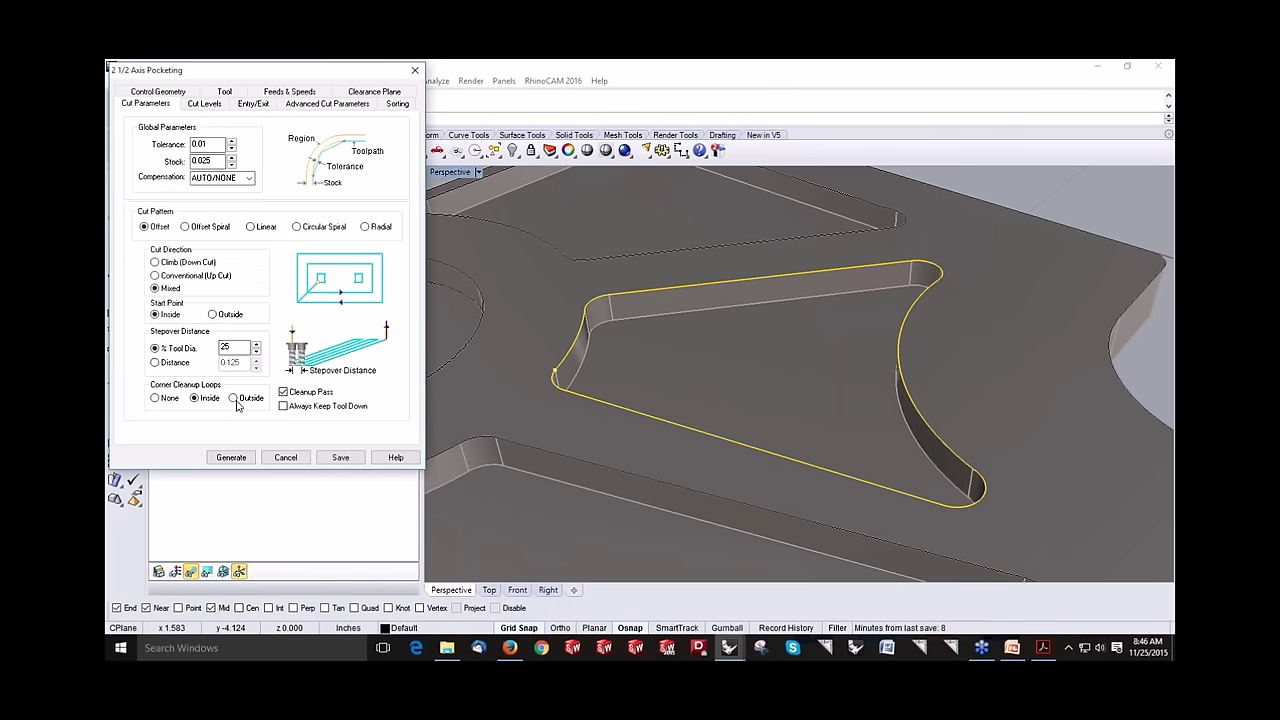
click(233, 457)
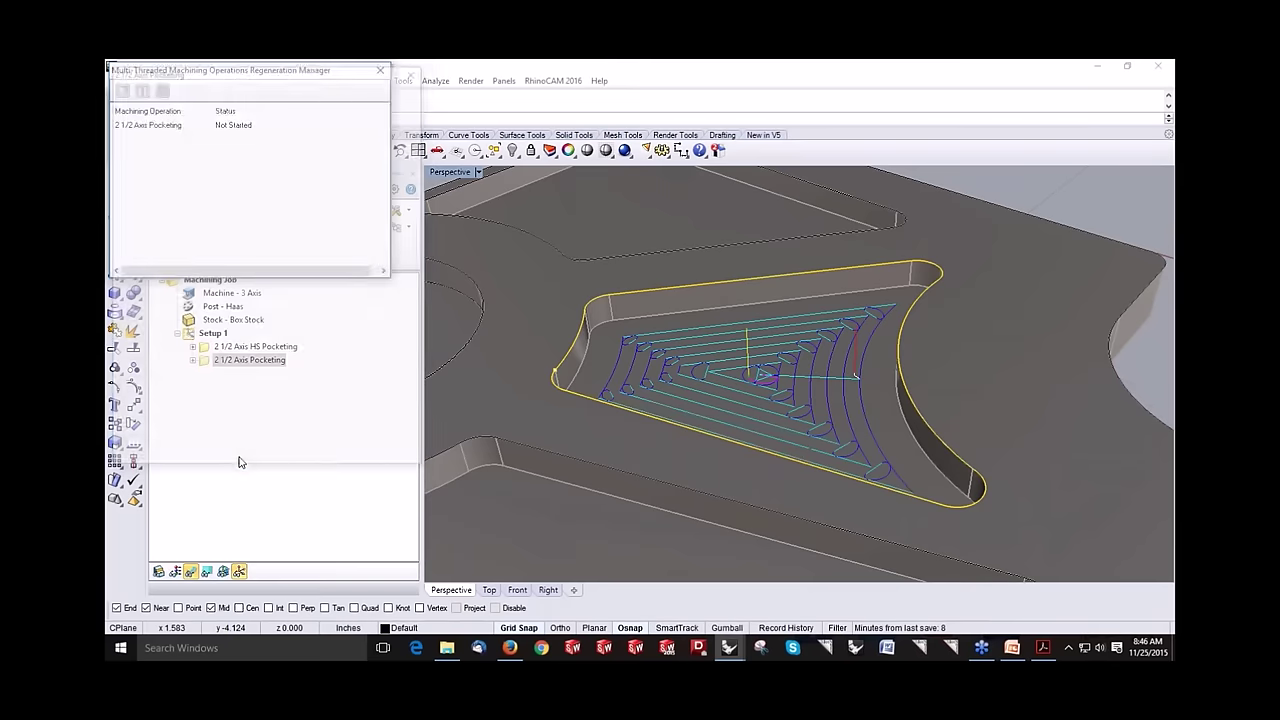
scroll(836, 420, up, 5)
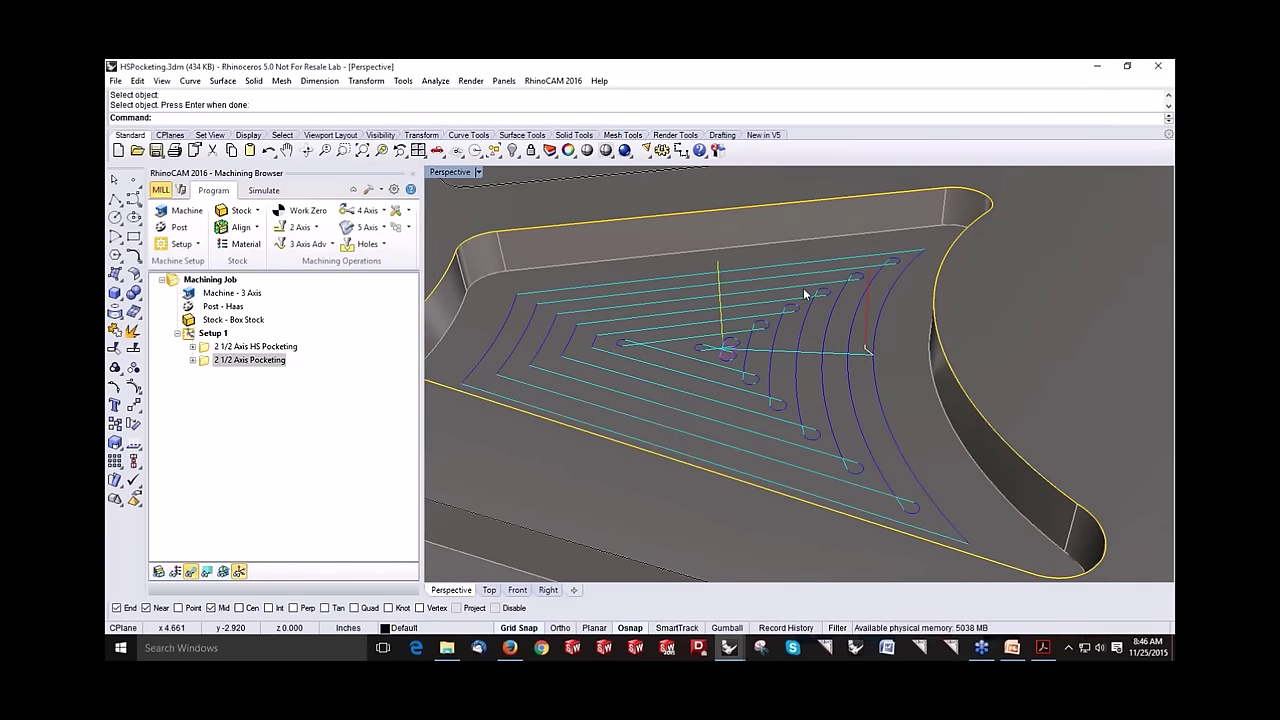
Step: Create a 2 1/2 Axis Profiling operation, remove its previous regions and select the plate's outer top perimeter curve as the only region
scroll(746, 352, up, 1)
right_drag(748, 354, 791, 345)
scroll(700, 308, down, 5)
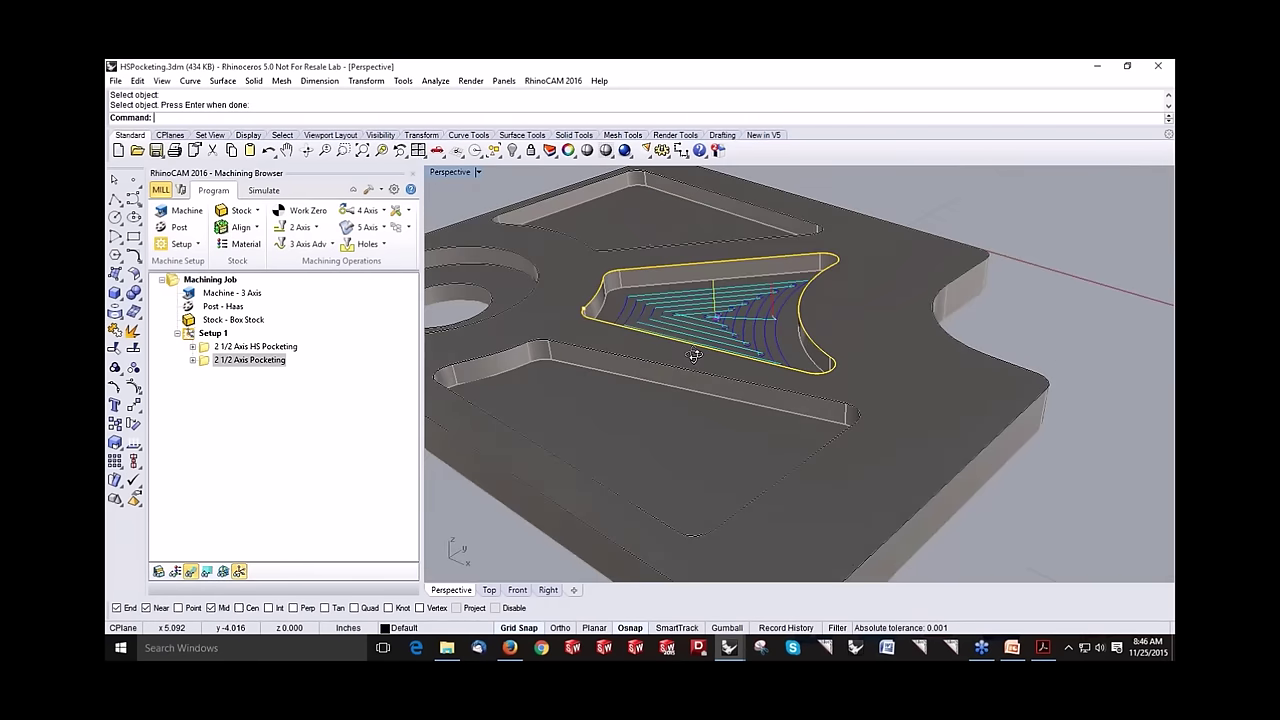
scroll(706, 306, down, 3)
scroll(706, 357, up, 3)
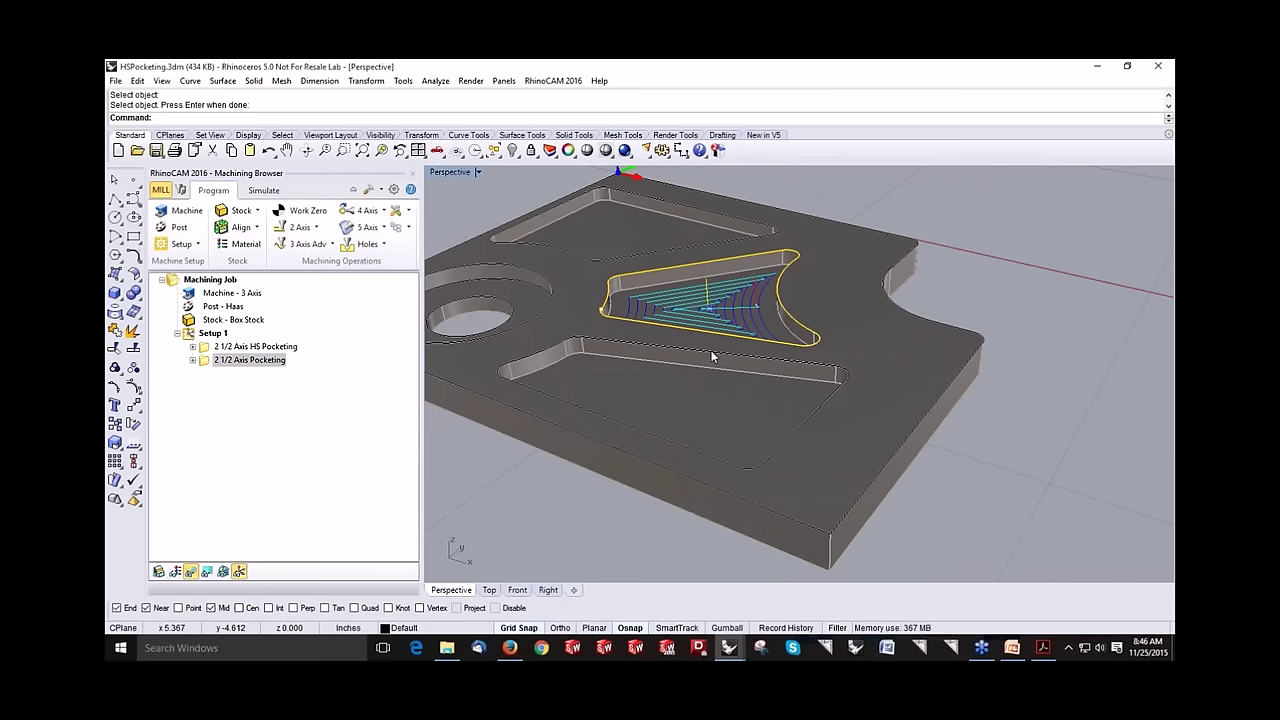
right_drag(745, 391, 615, 388)
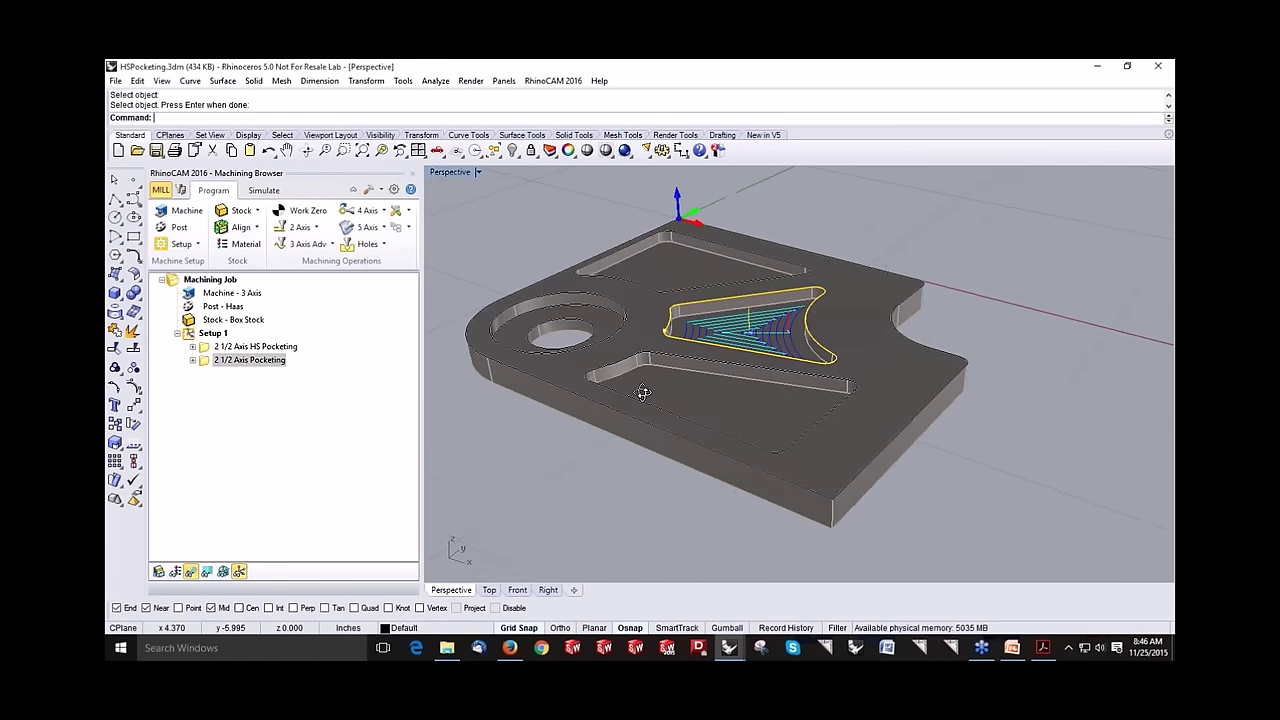
click(314, 228)
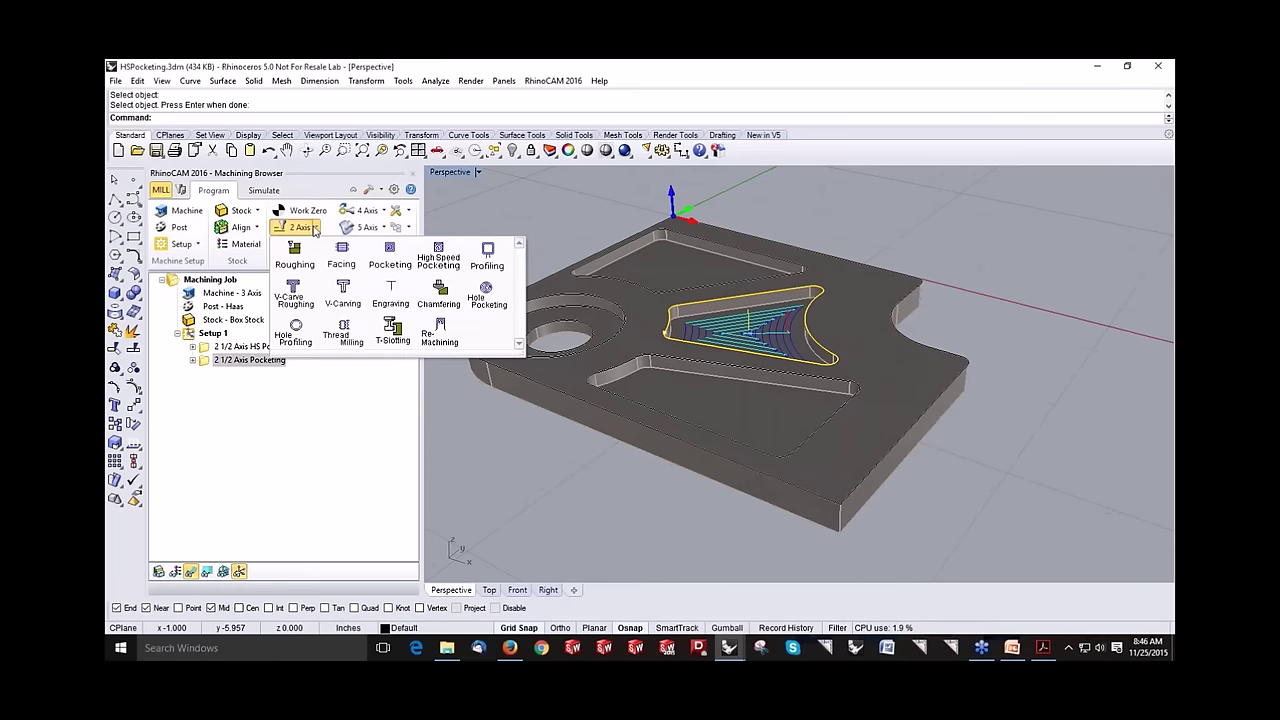
click(486, 258)
click(172, 343)
click(188, 366)
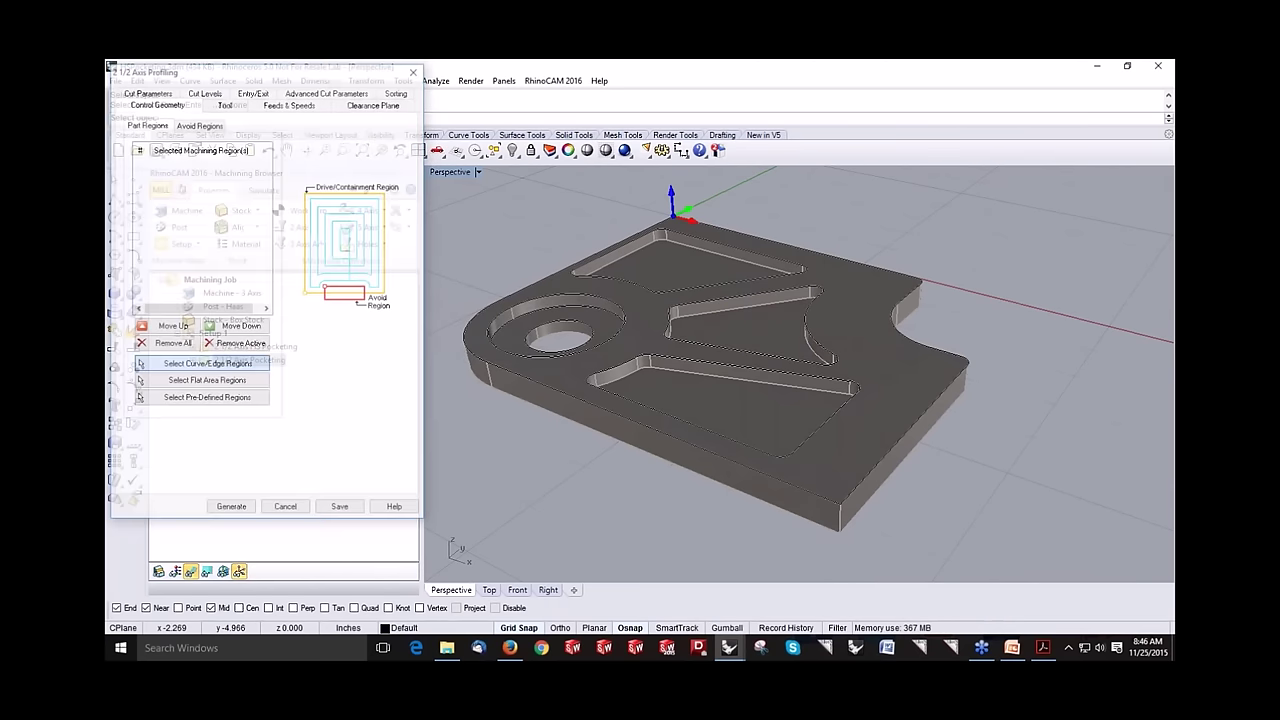
click(893, 451)
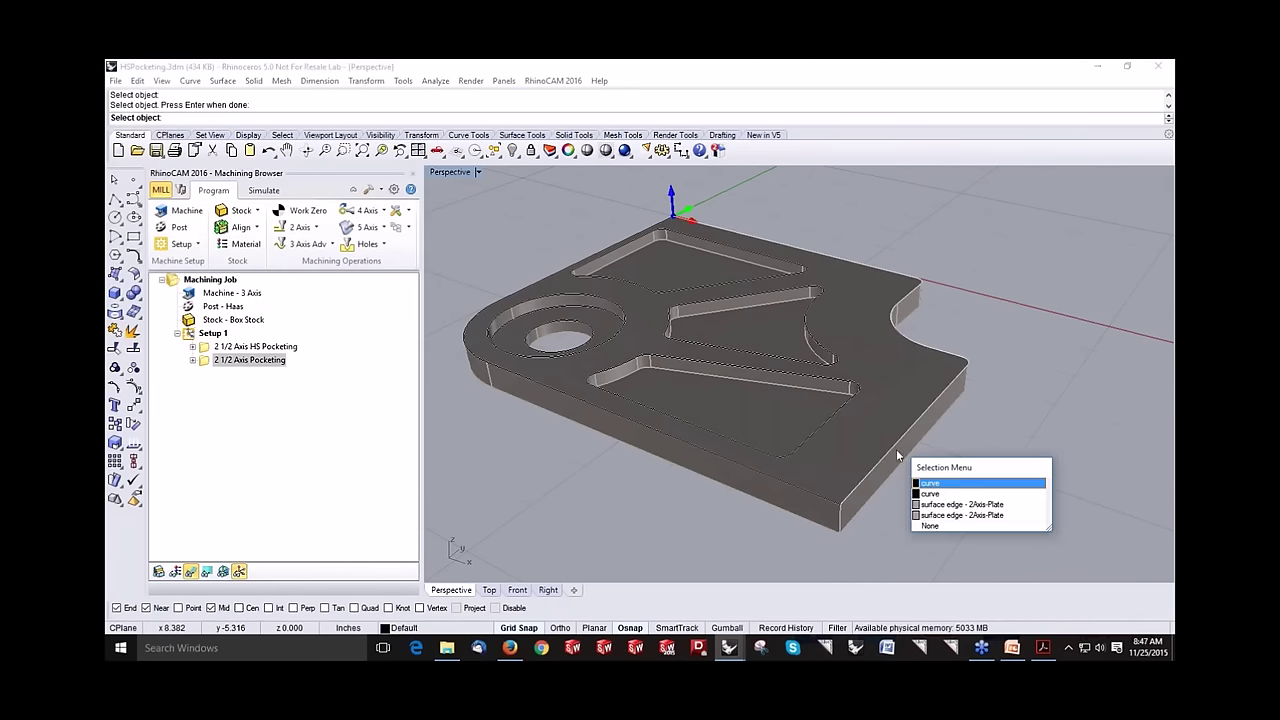
click(928, 494)
key(Return)
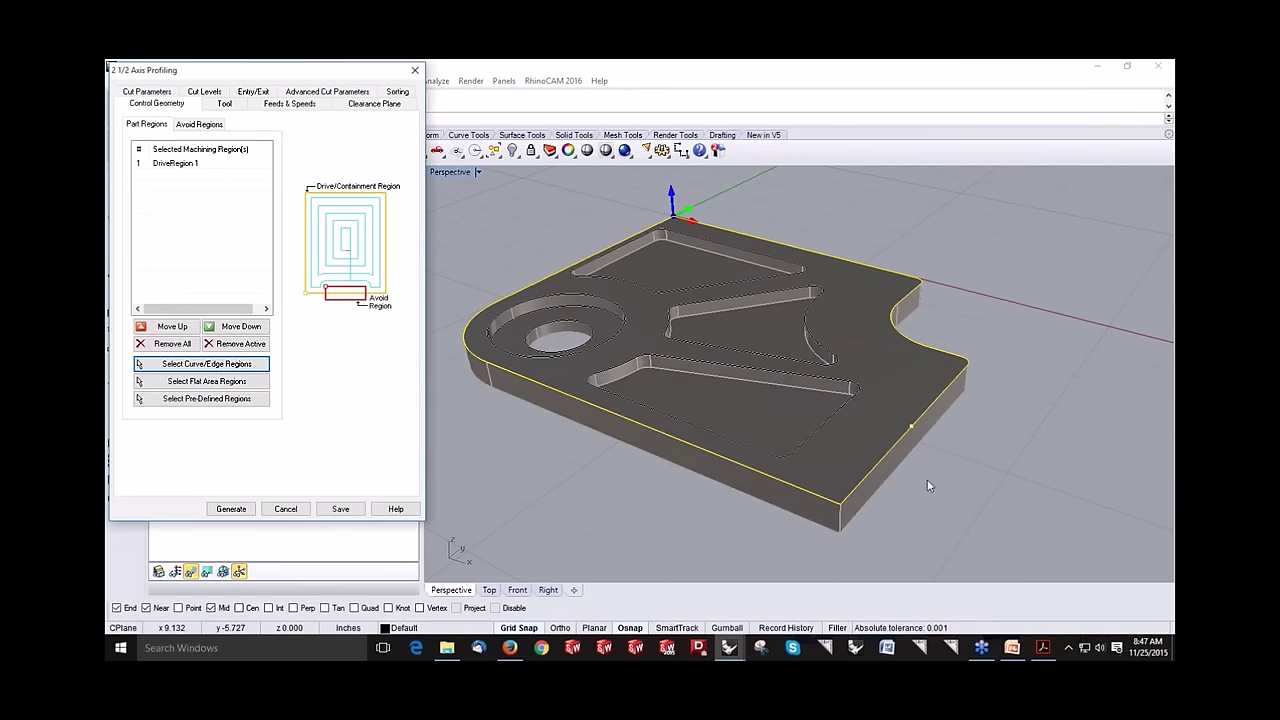
Step: Check the profiling tool, have the cut side determined using the 3D model and set the cut direction to Climb
click(211, 104)
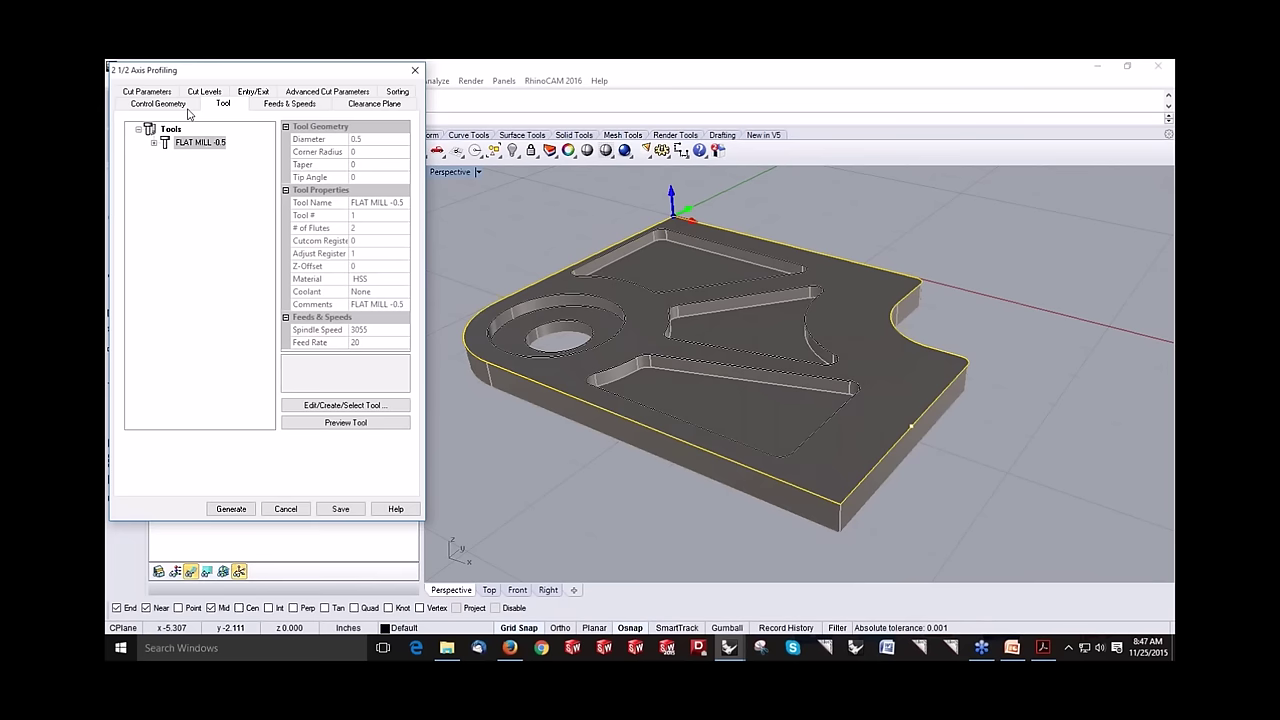
click(161, 93)
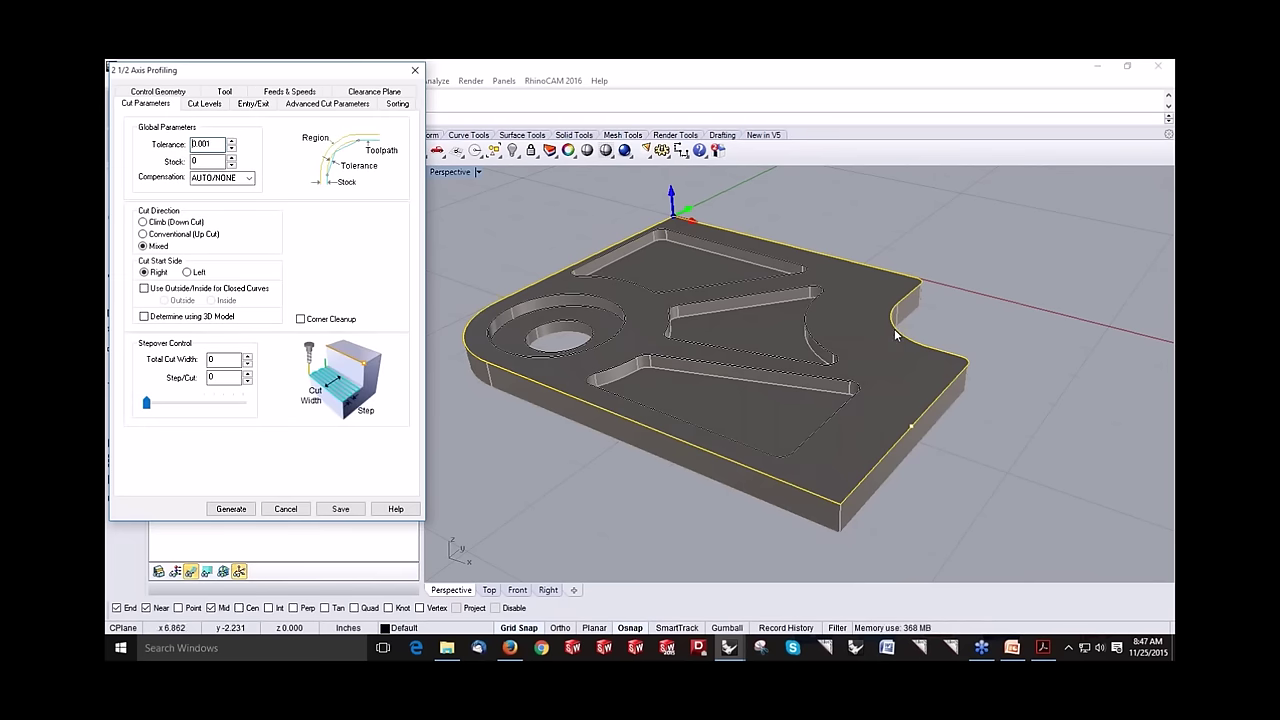
click(152, 318)
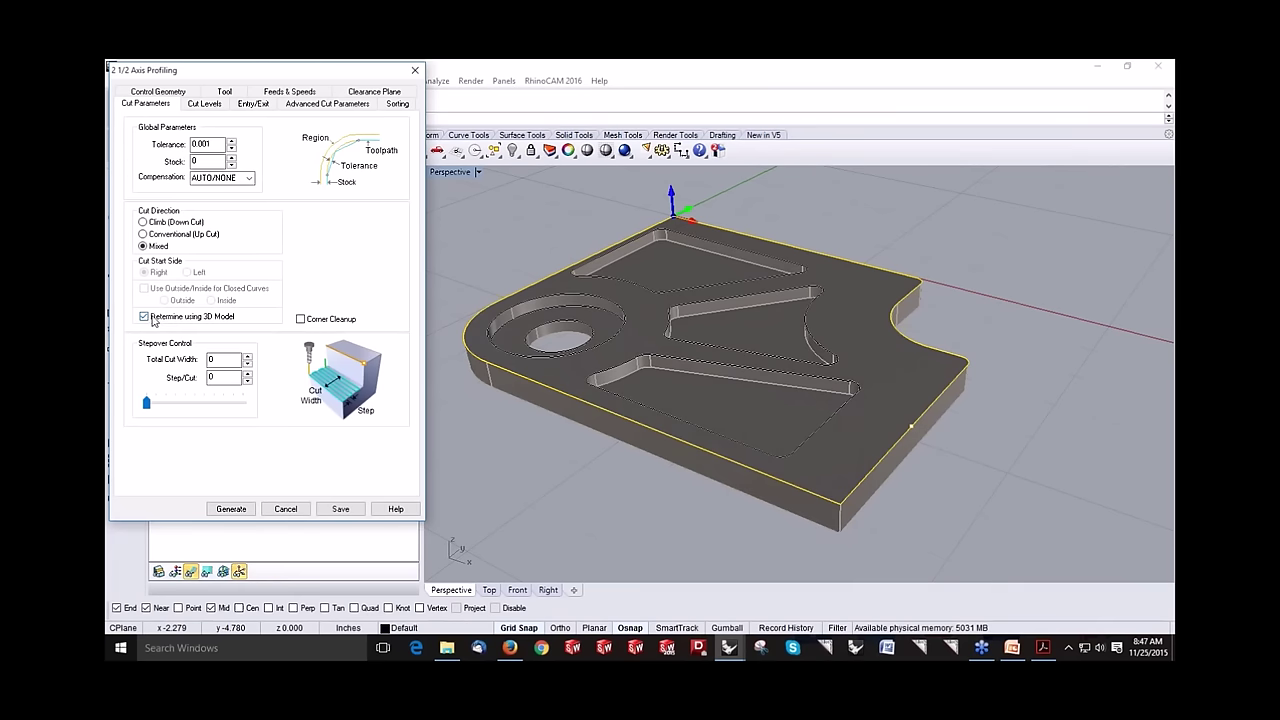
click(154, 223)
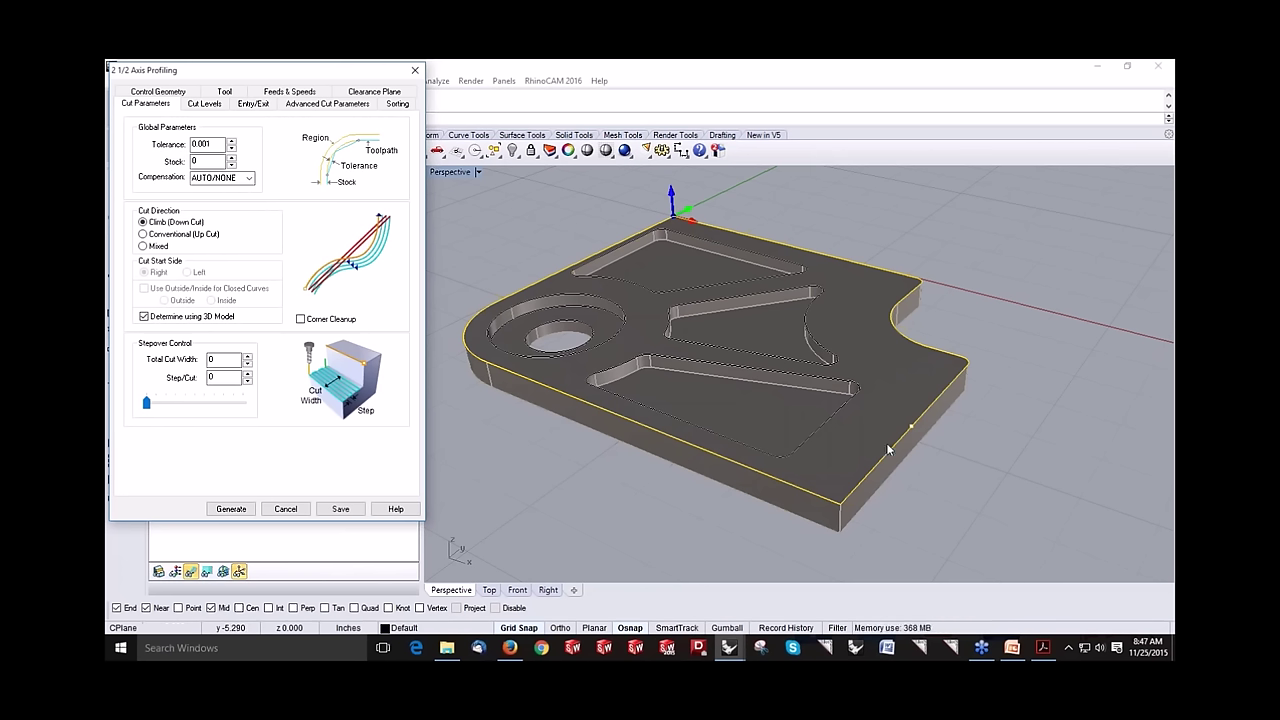
Step: Set the profiling operation's total cut depth to 0.5 and the rough depth per cut to 0.25
click(205, 104)
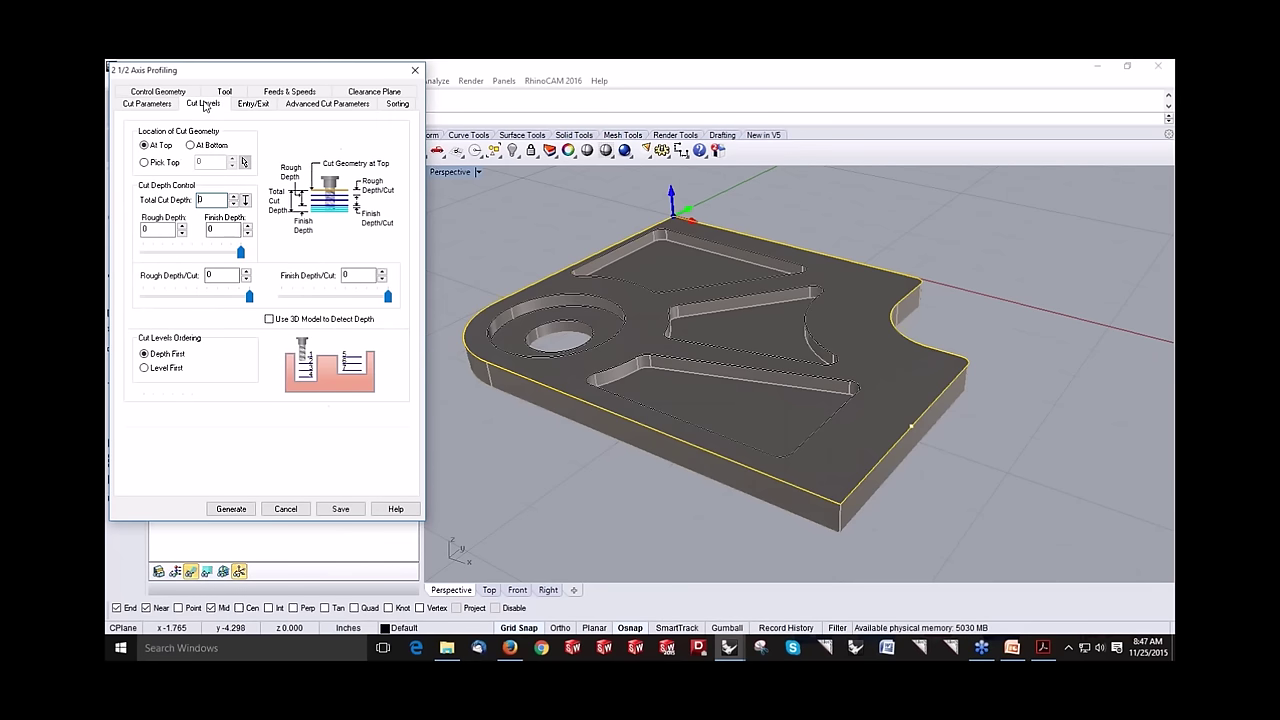
click(202, 199)
text(.5)
key(Tab)
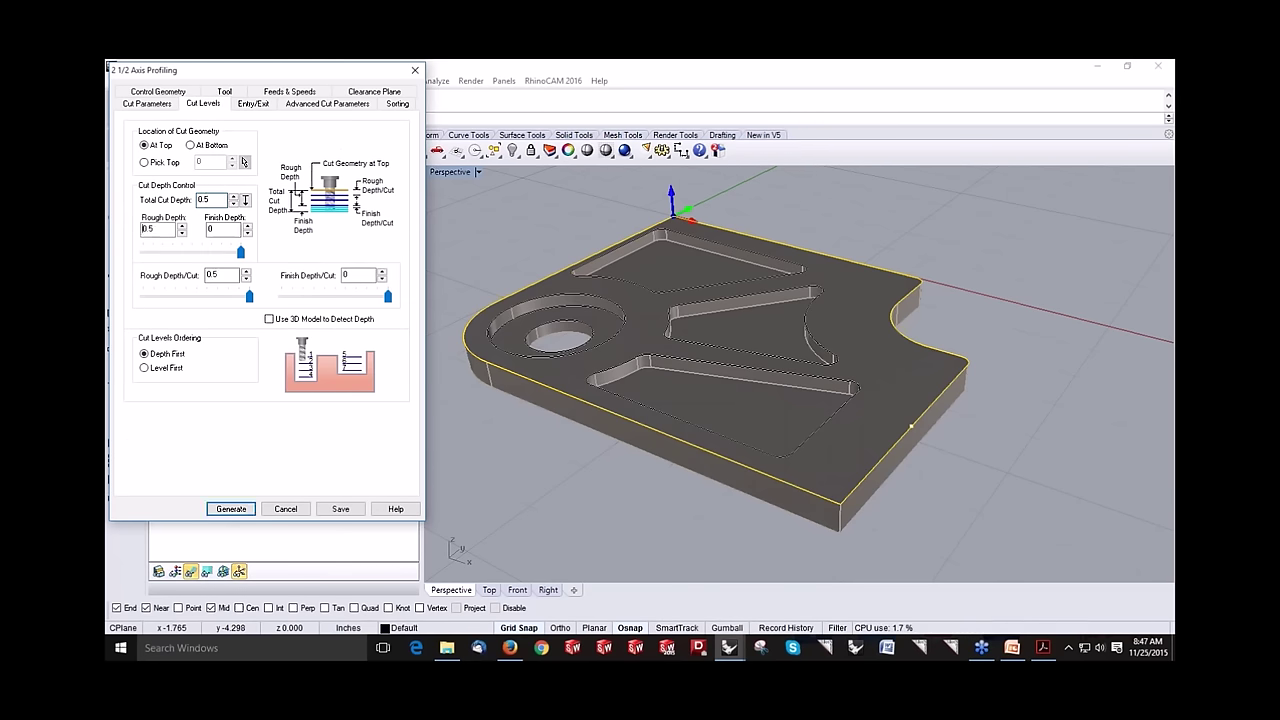
drag(247, 296, 193, 295)
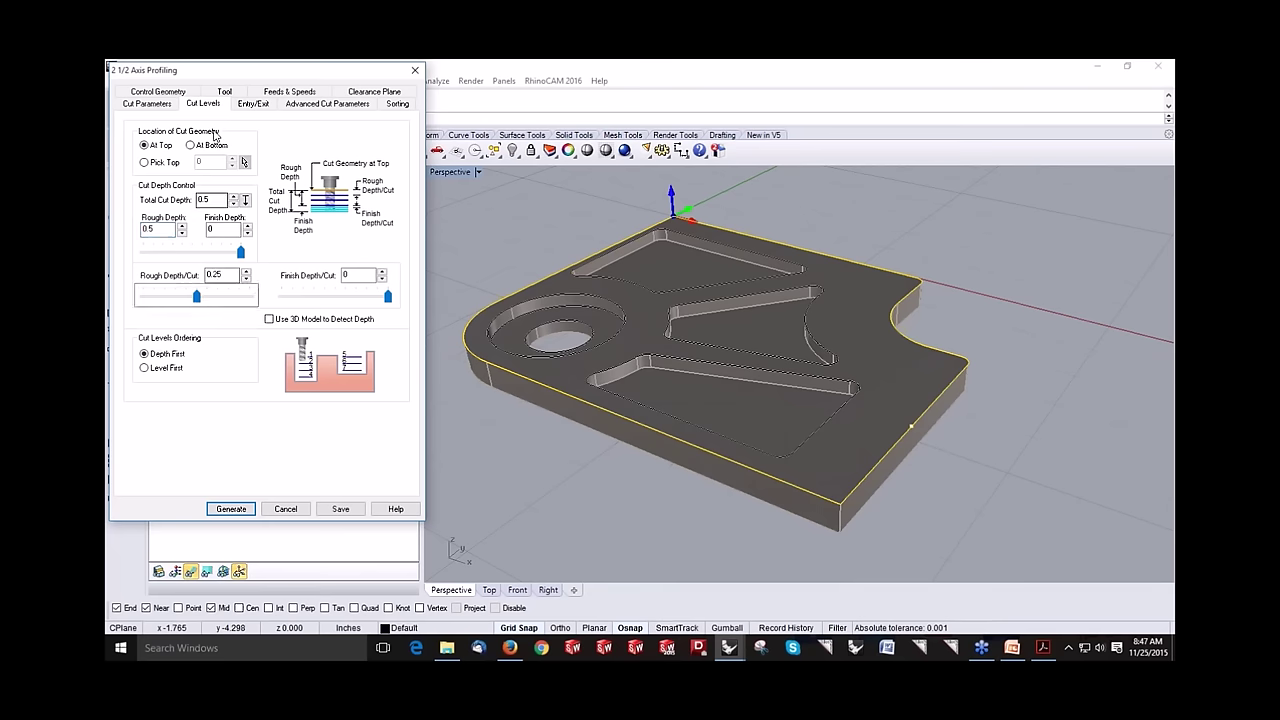
Step: Set the closed-profile overlap distance to 0.5, apply entry/exit at each cut level, generate the profiling toolpath and inspect its entry and exit motions
click(253, 104)
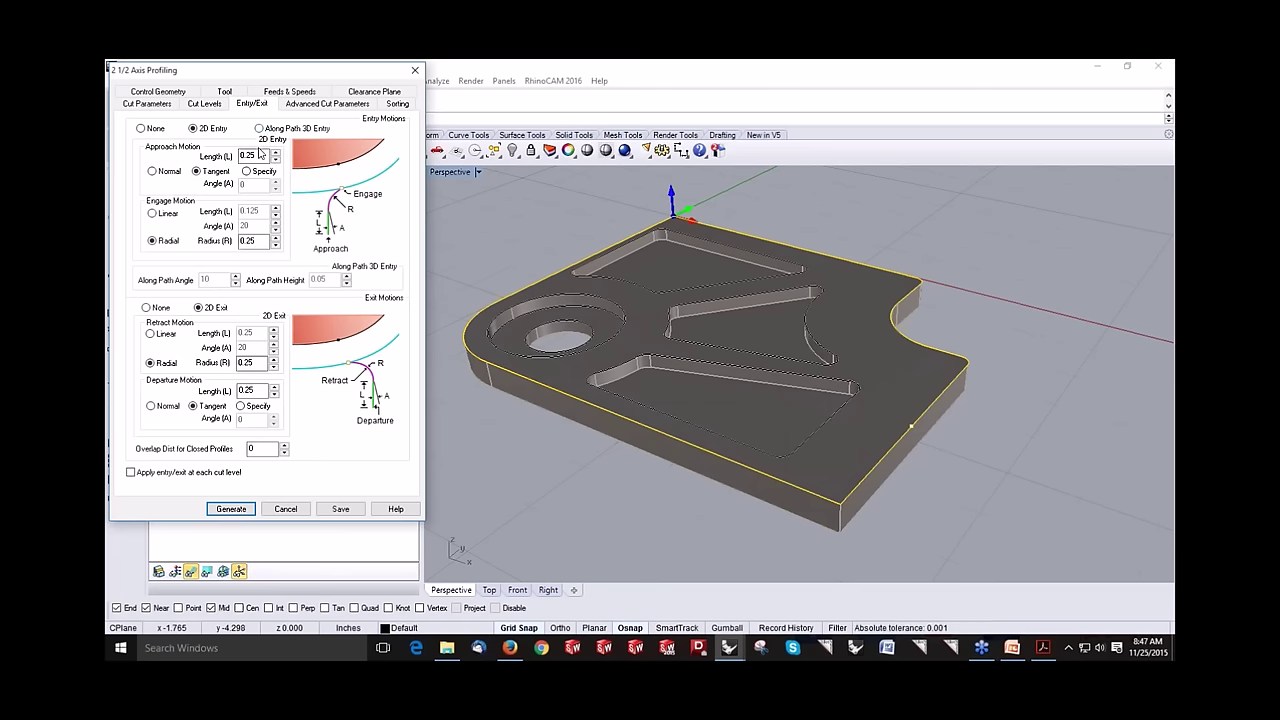
click(256, 451)
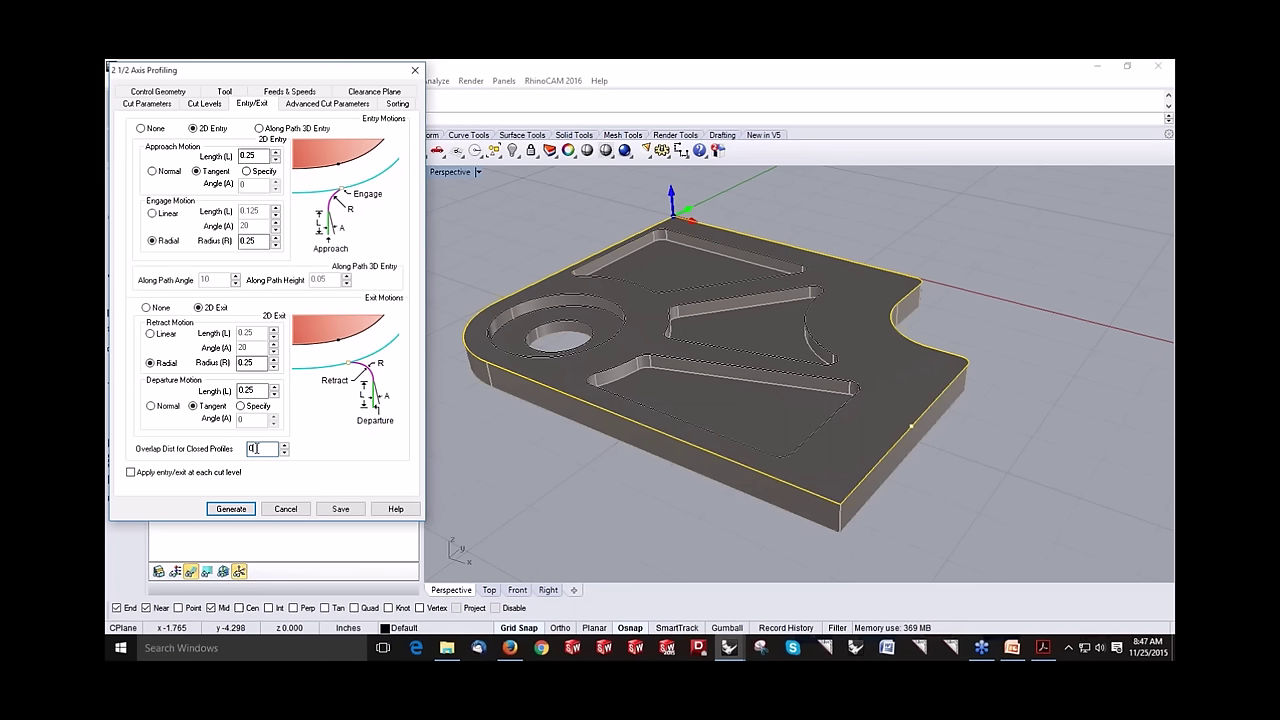
double_click(261, 448)
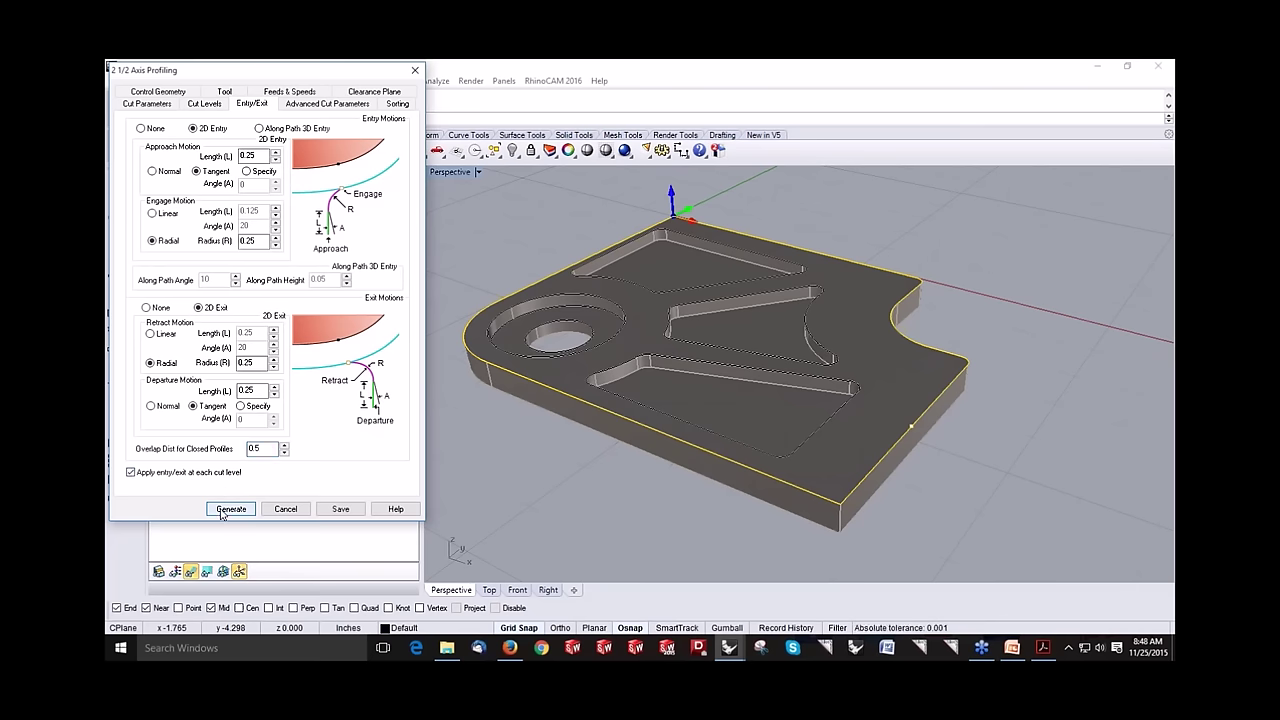
click(221, 512)
scroll(947, 494, up, 3)
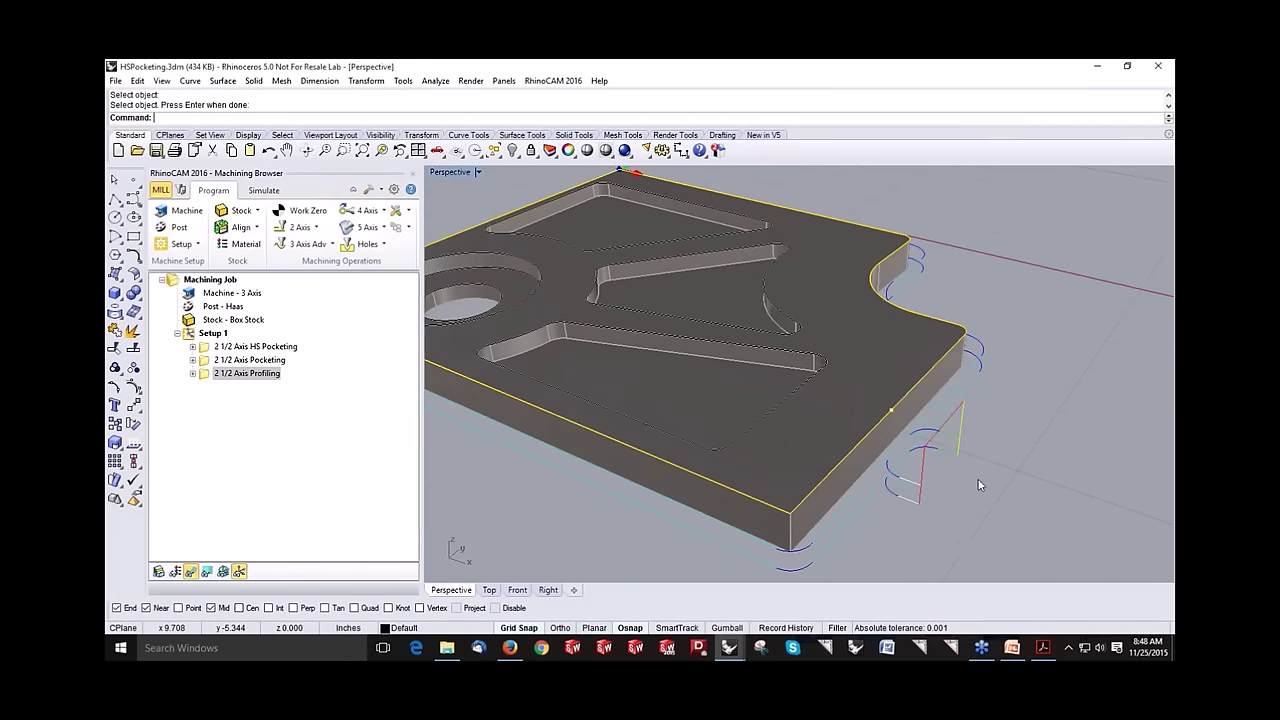
right_drag(947, 494, 773, 423)
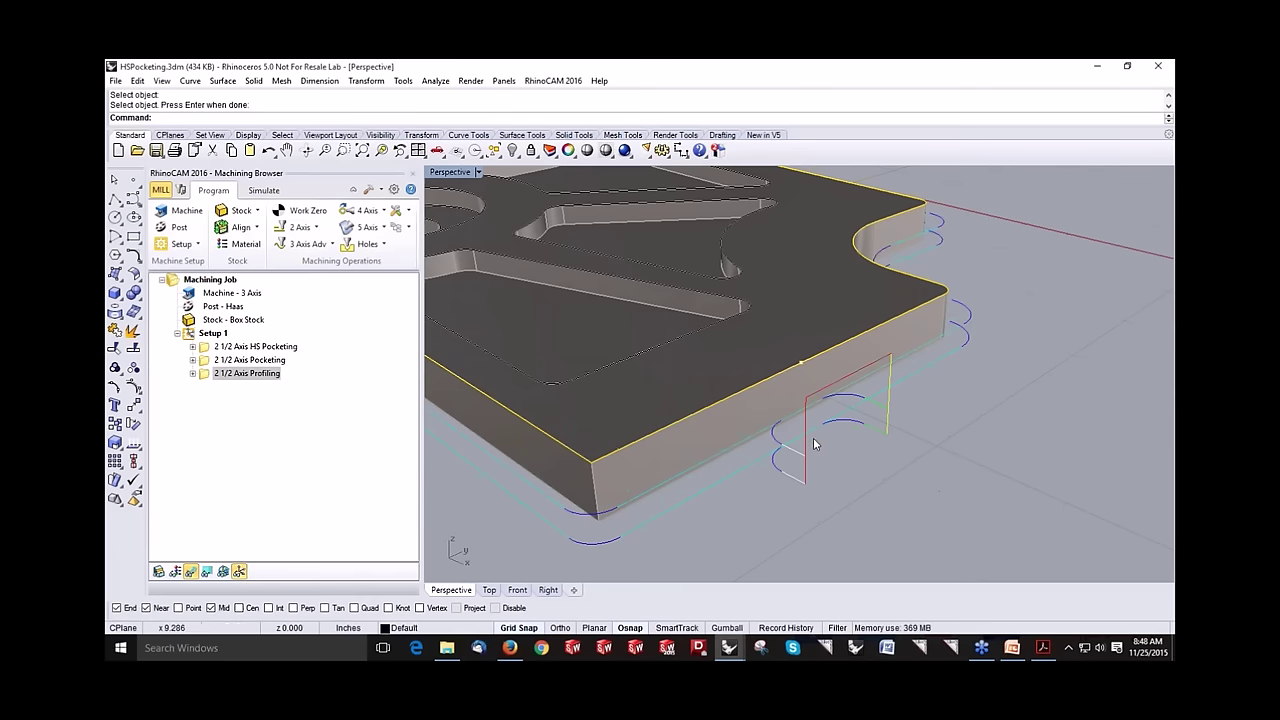
right_drag(788, 462, 883, 441)
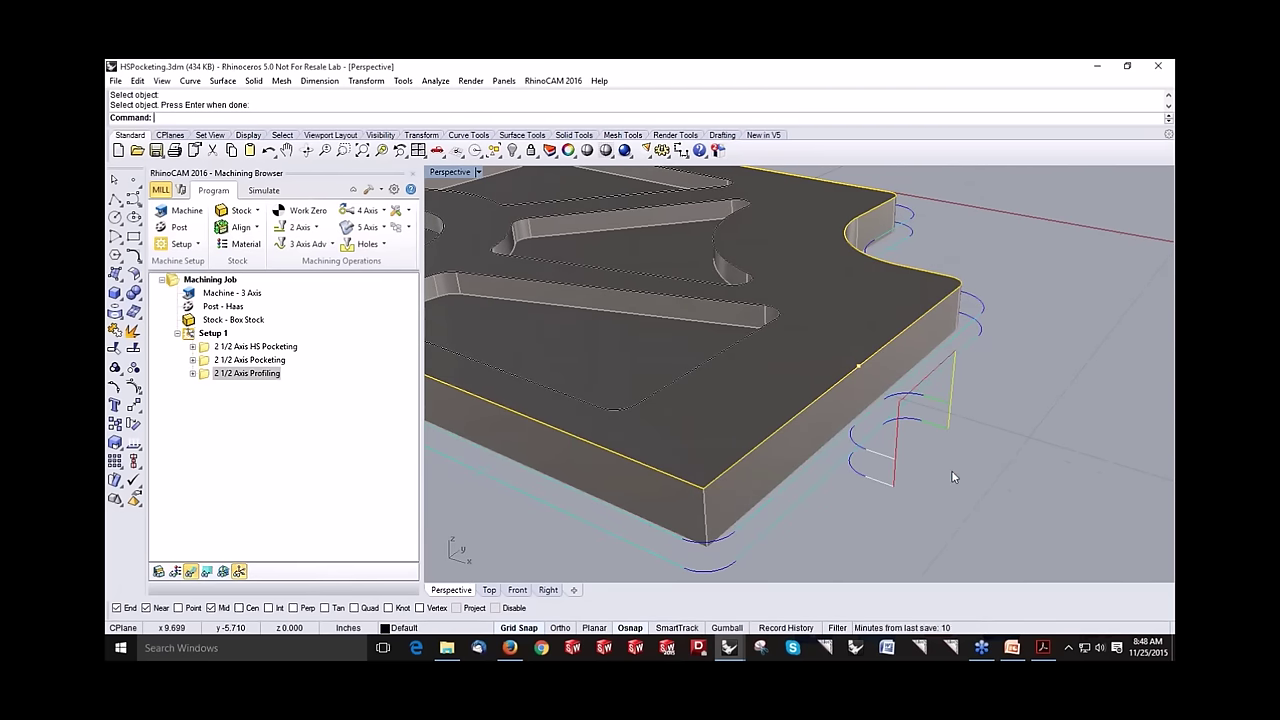
scroll(951, 470, down, 3)
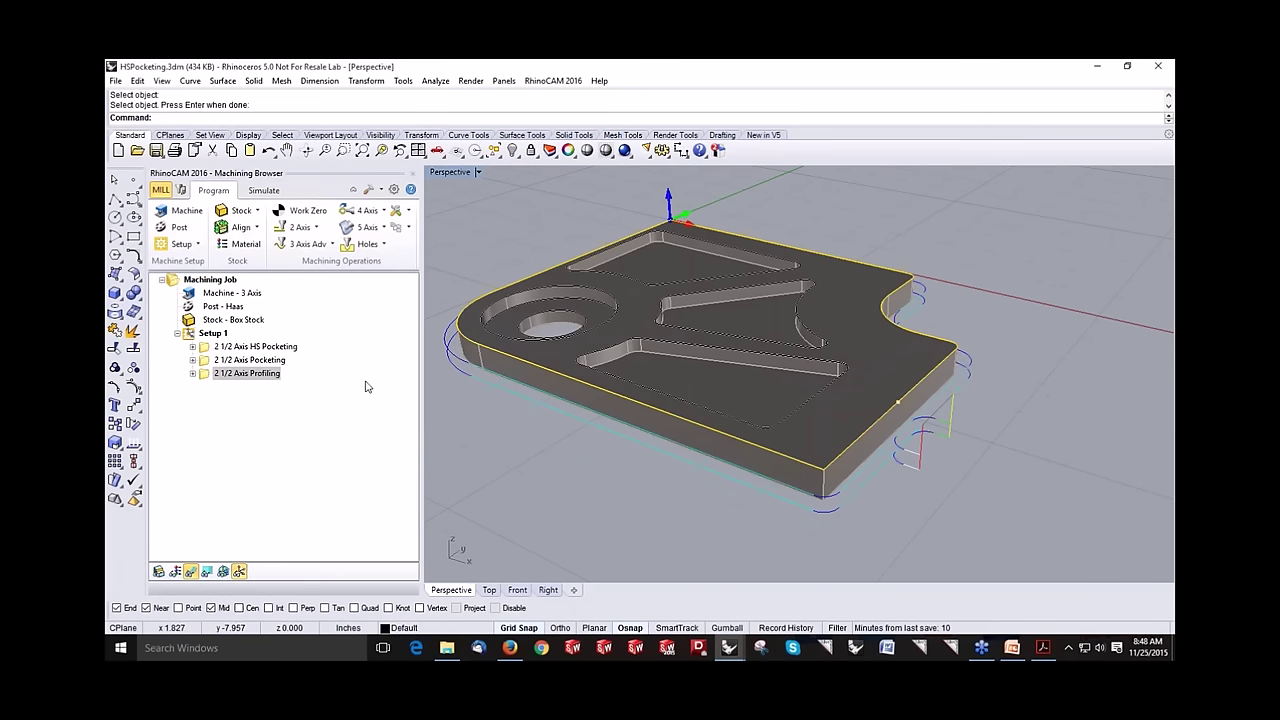
Step: Try the triangular and rectangular bridge types in the profiling operation's advanced cut parameters and discard the changes
click(204, 374)
double_click(204, 375)
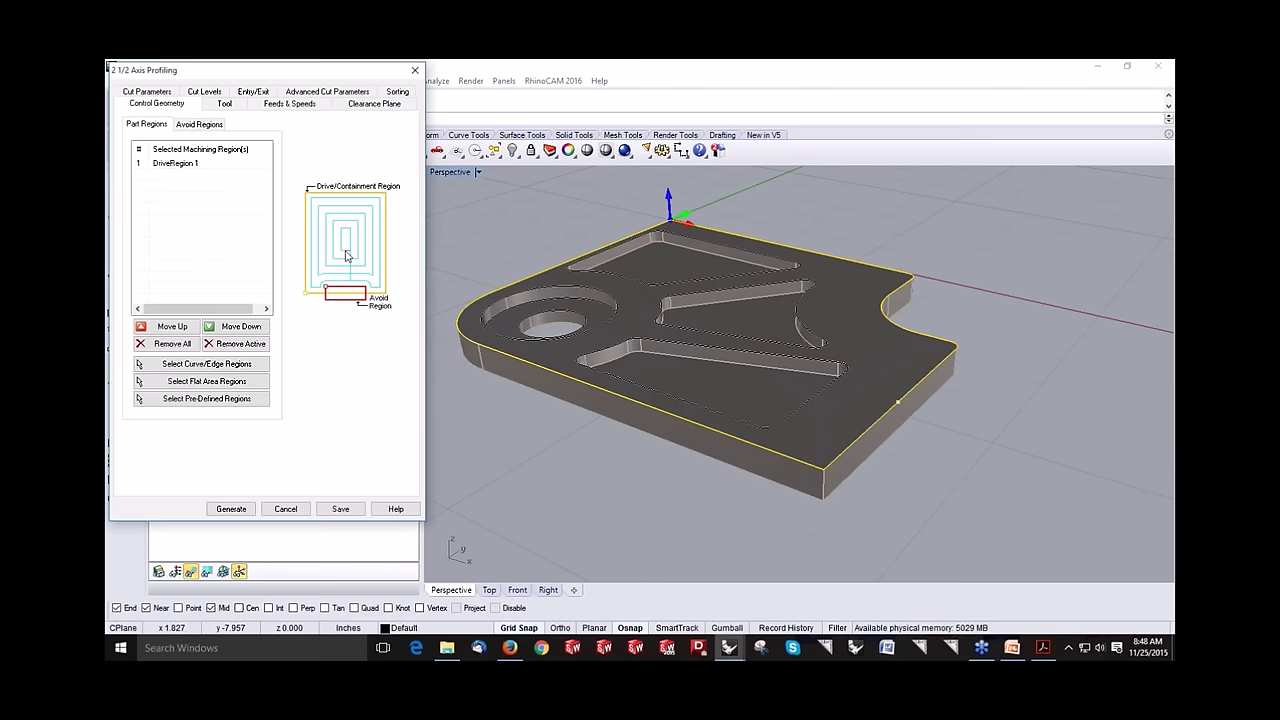
click(297, 93)
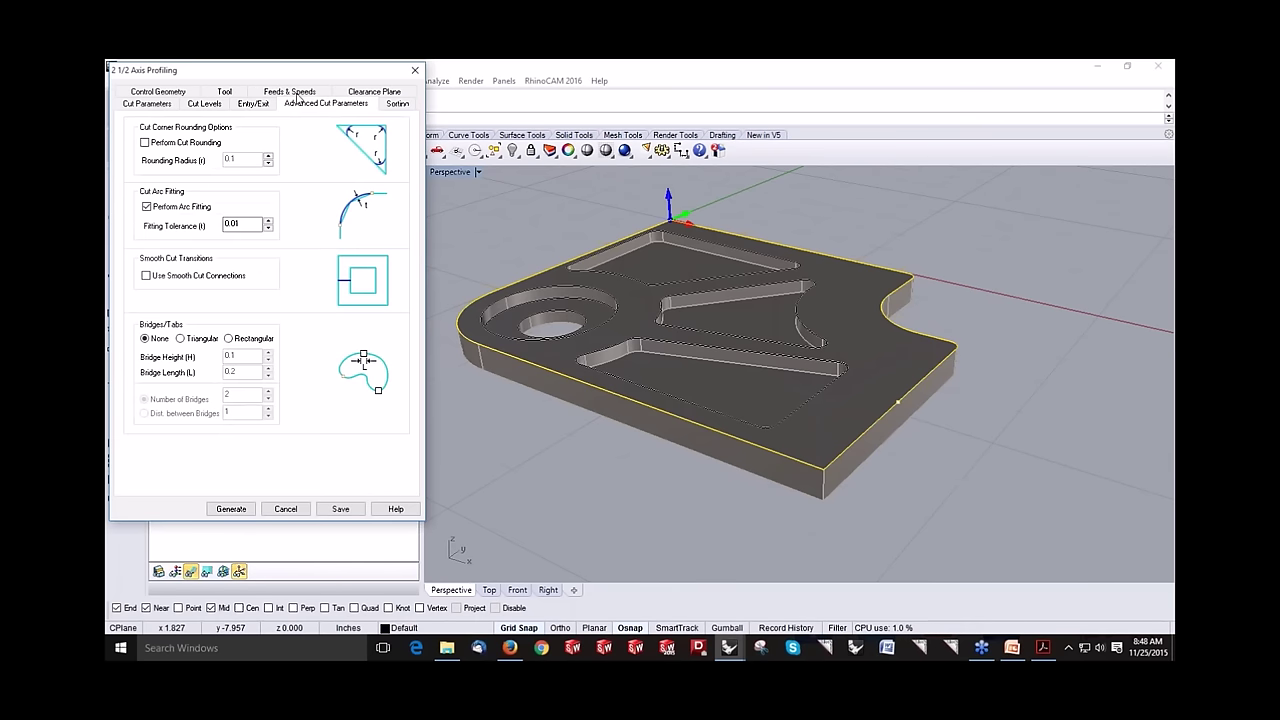
click(205, 343)
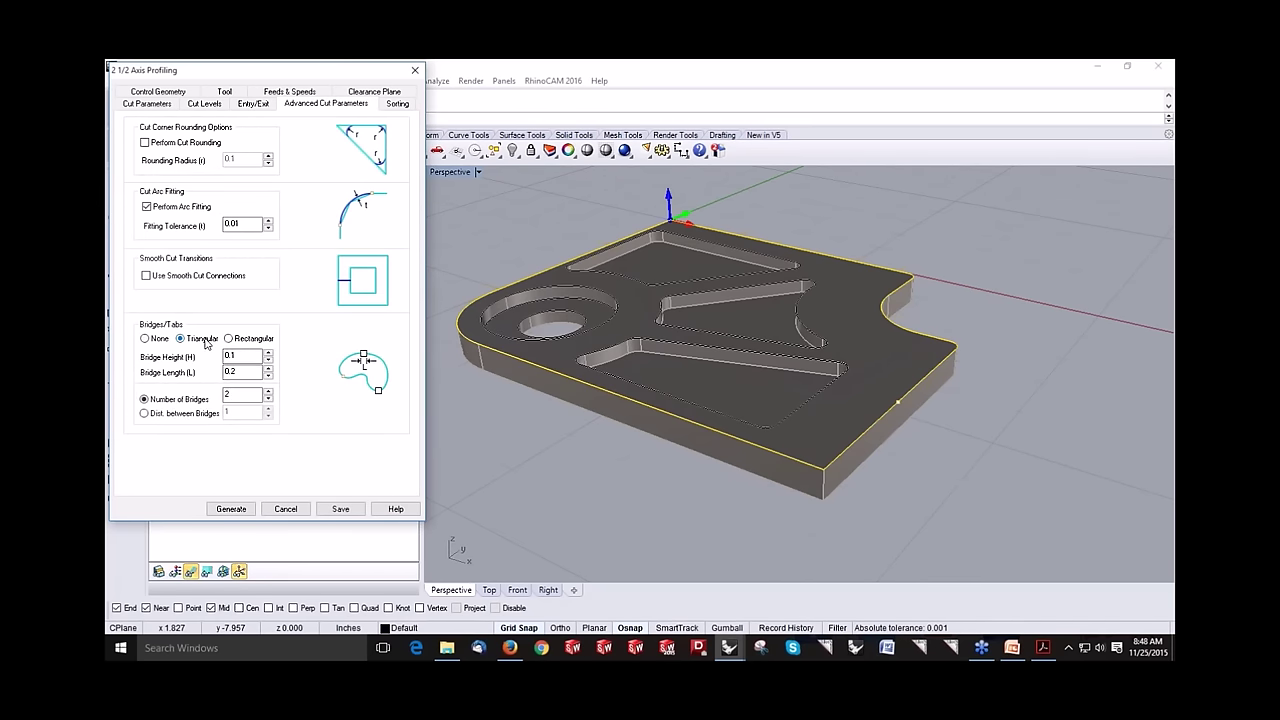
click(229, 339)
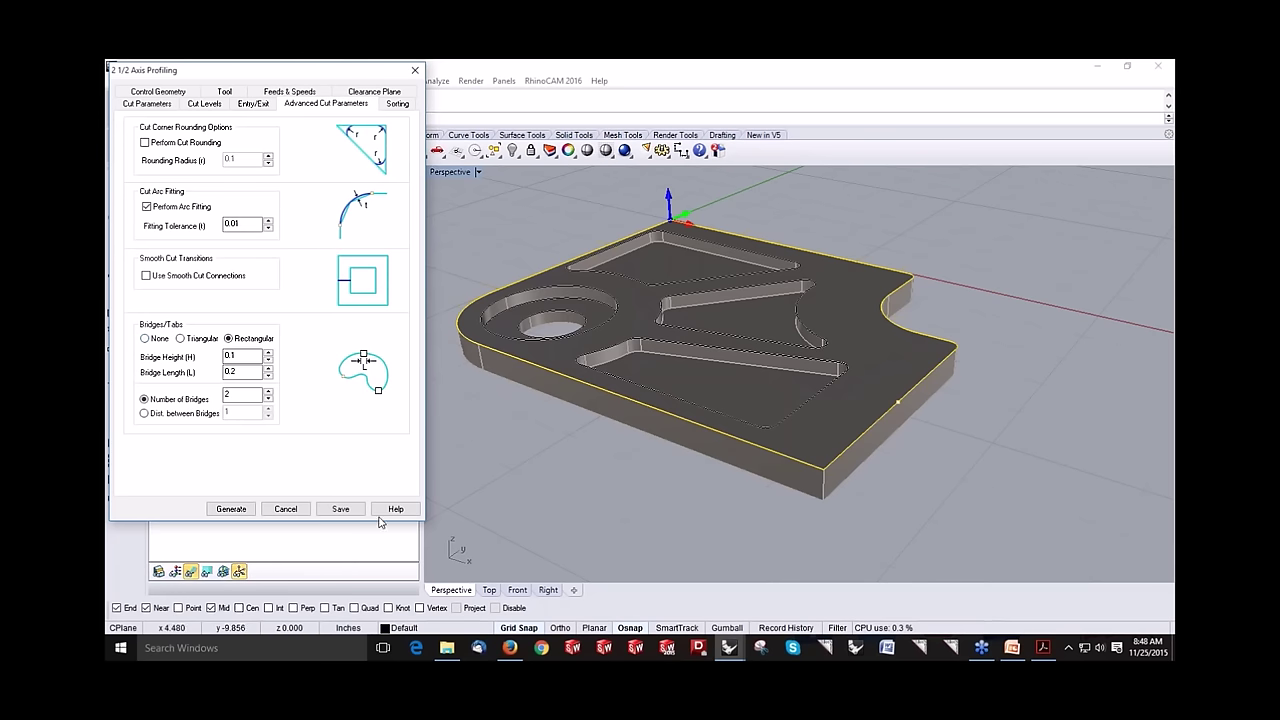
click(286, 509)
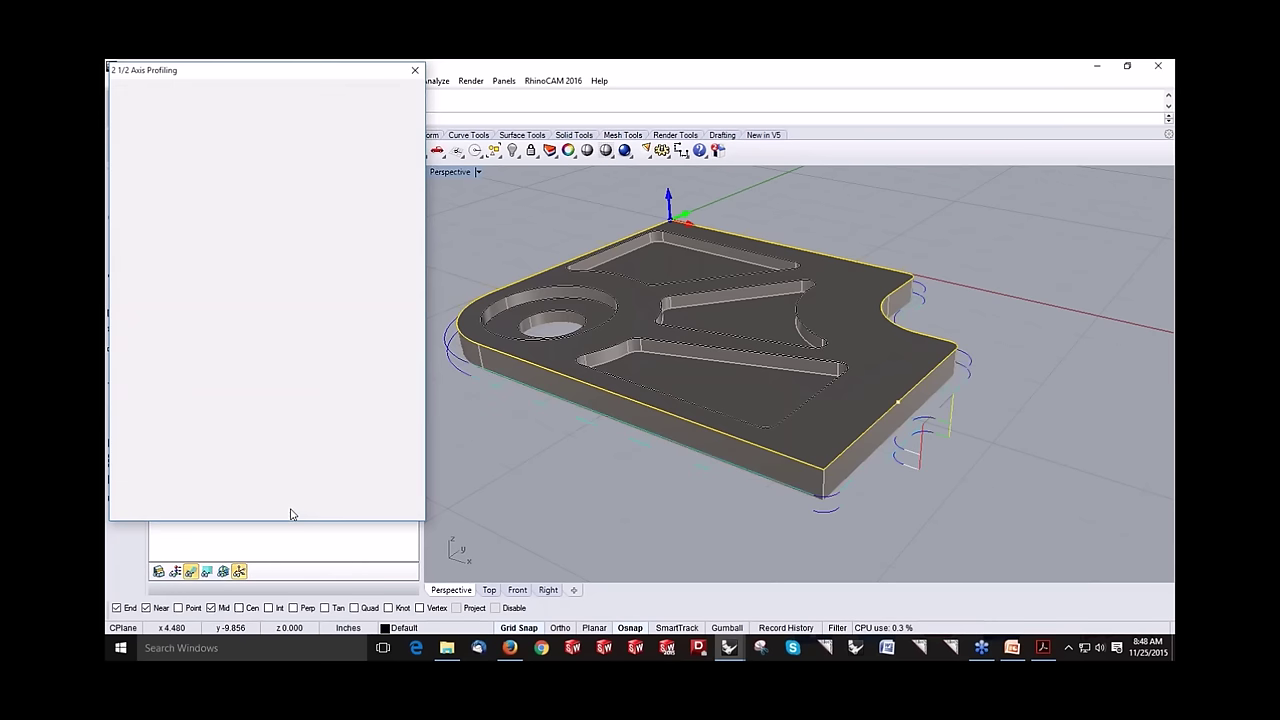
Step: Open the part file HoleFeature_Part 1.3dm from the RhinoCAM2016 folder
right_drag(561, 430, 689, 428)
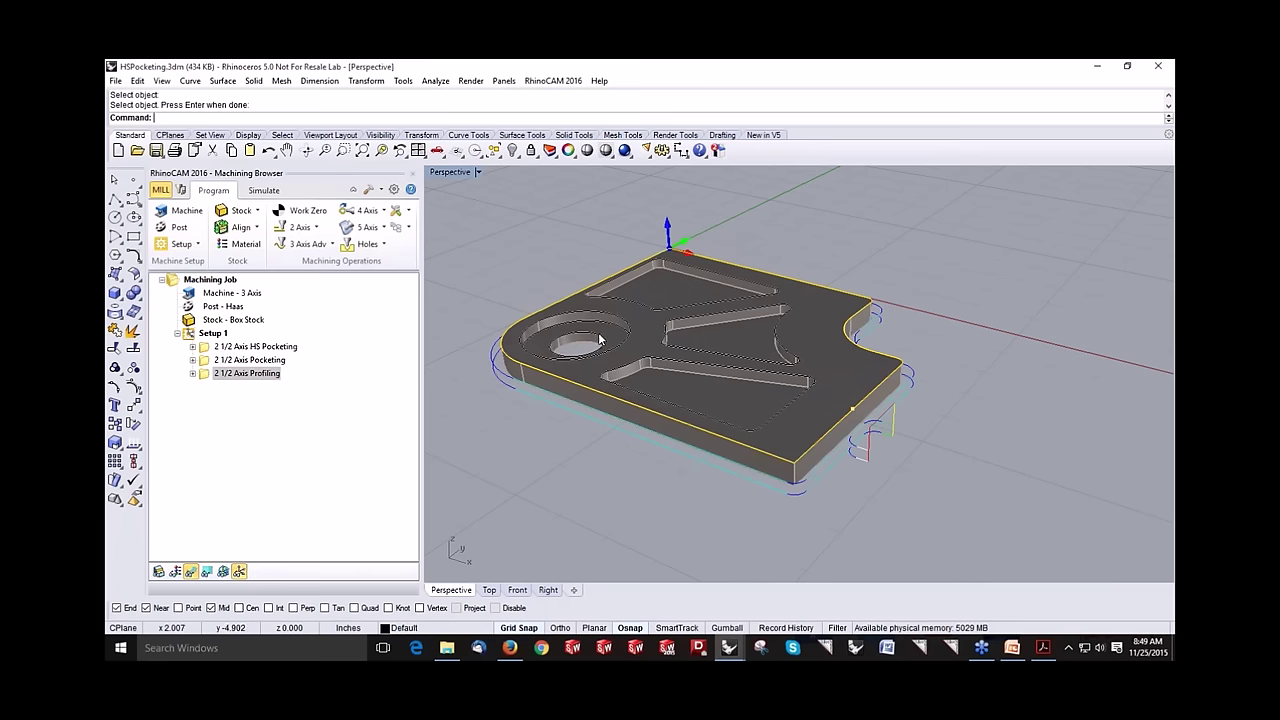
click(138, 150)
click(645, 383)
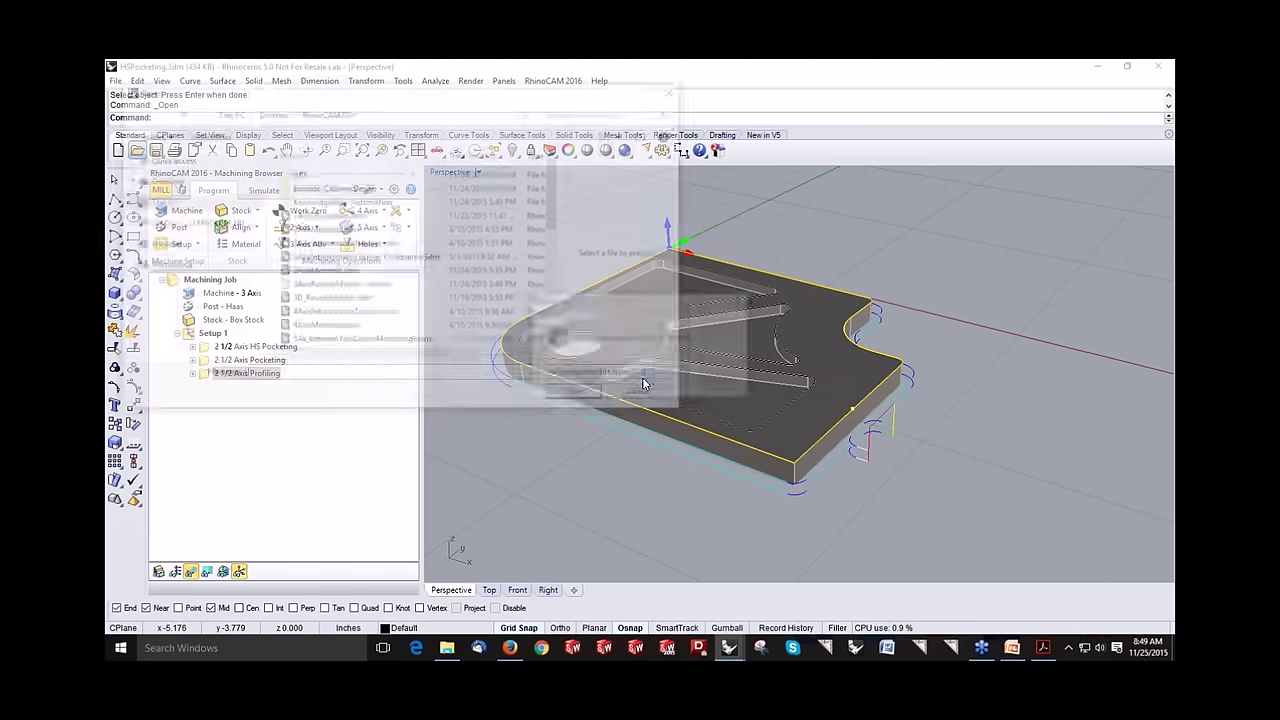
scroll(548, 281, down, 10)
scroll(548, 281, down, 1)
click(400, 300)
click(579, 397)
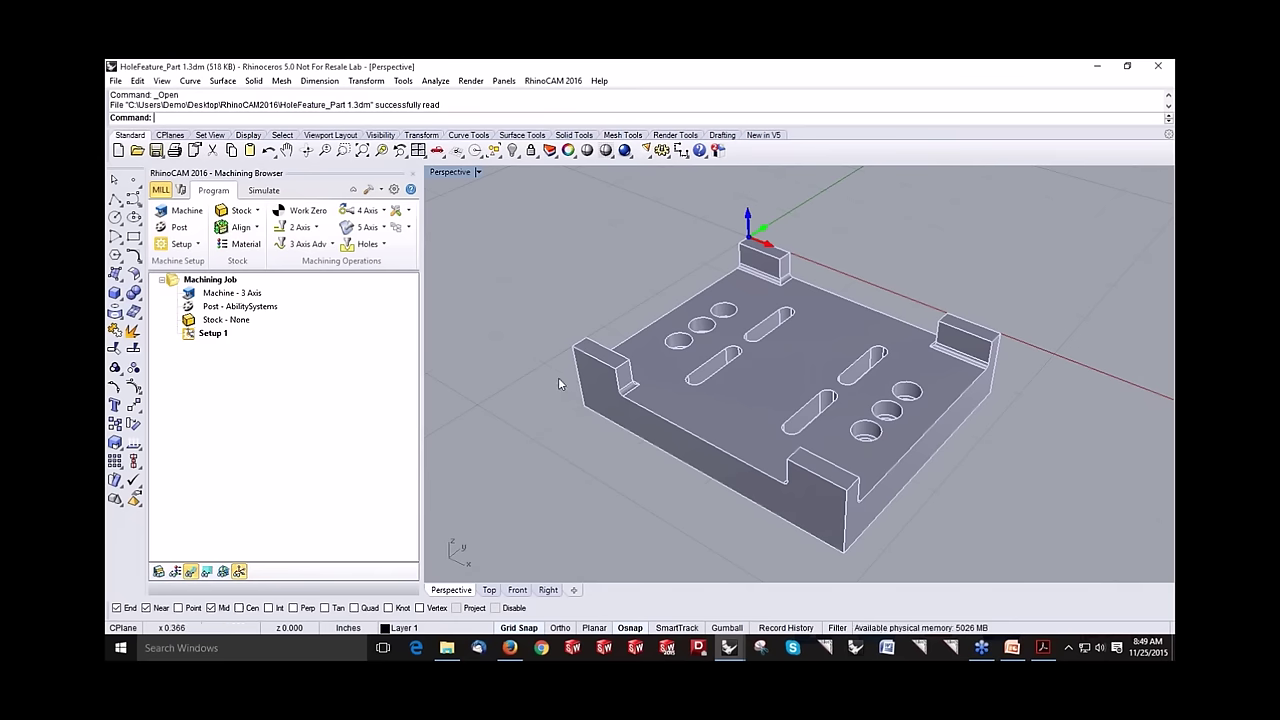
Step: Display the part's hole features among the machining objects and review the hole detection filters without applying them
right_drag(702, 399, 724, 412)
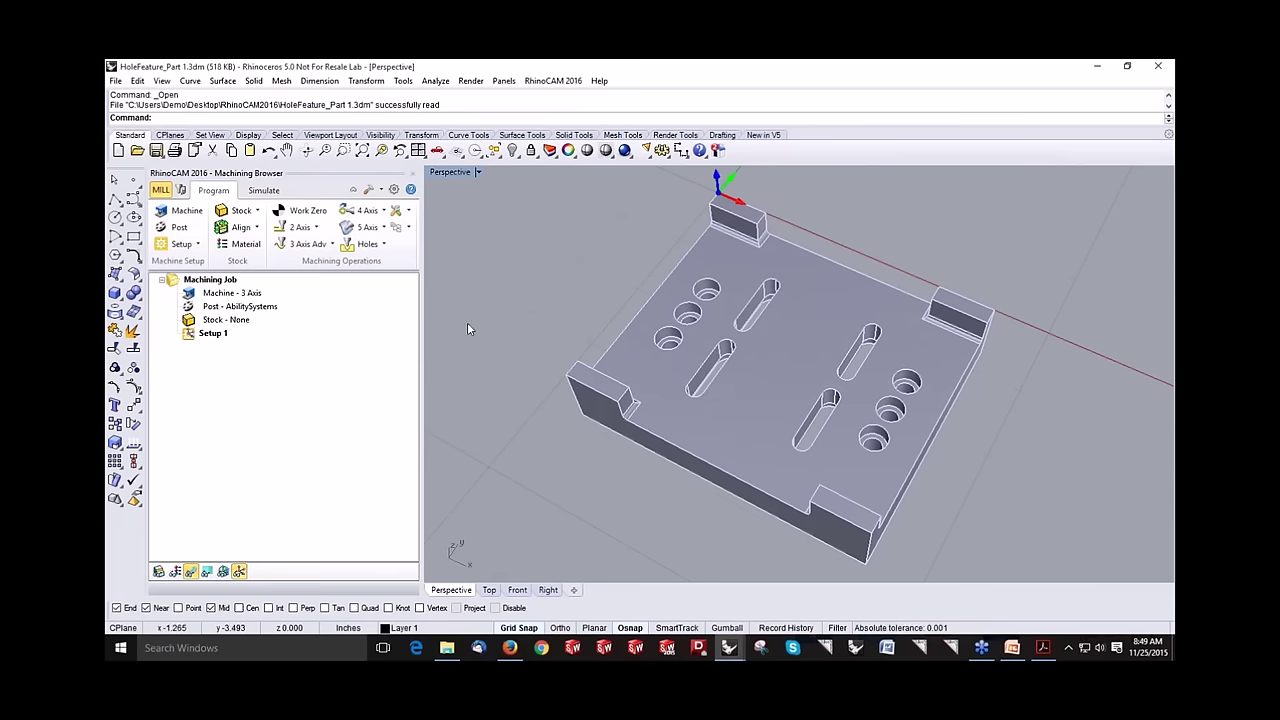
click(182, 193)
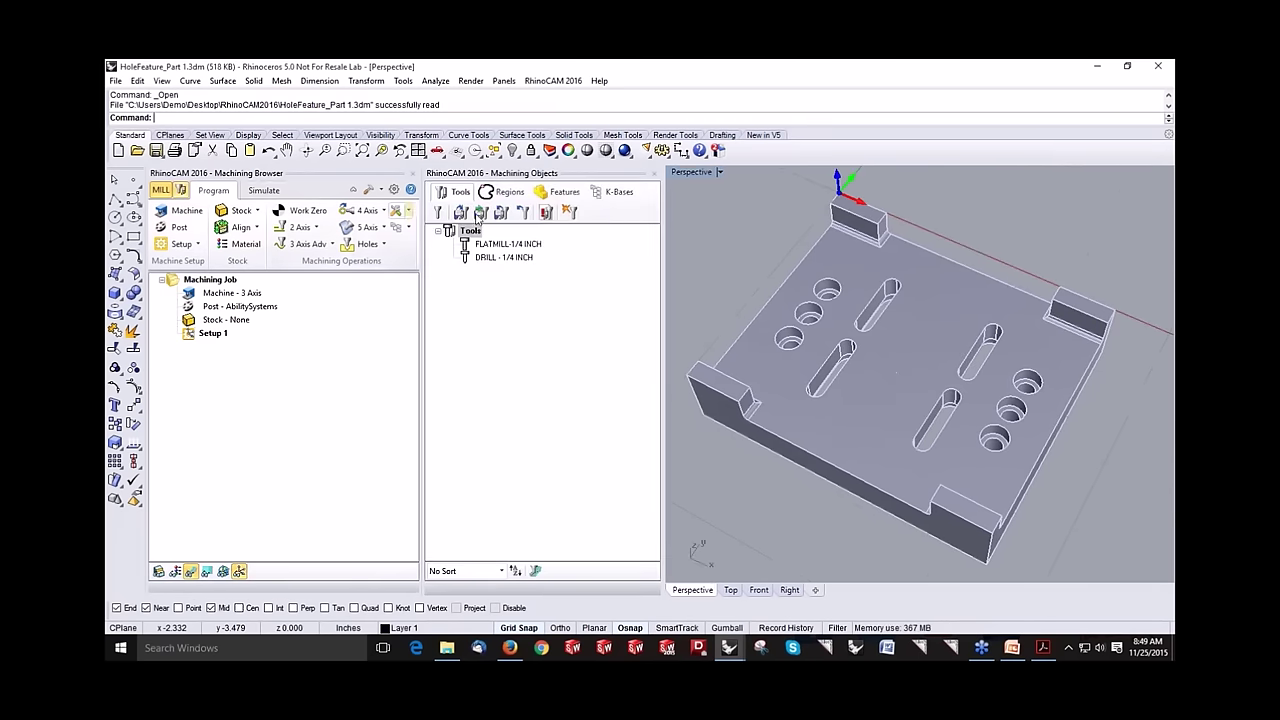
click(556, 192)
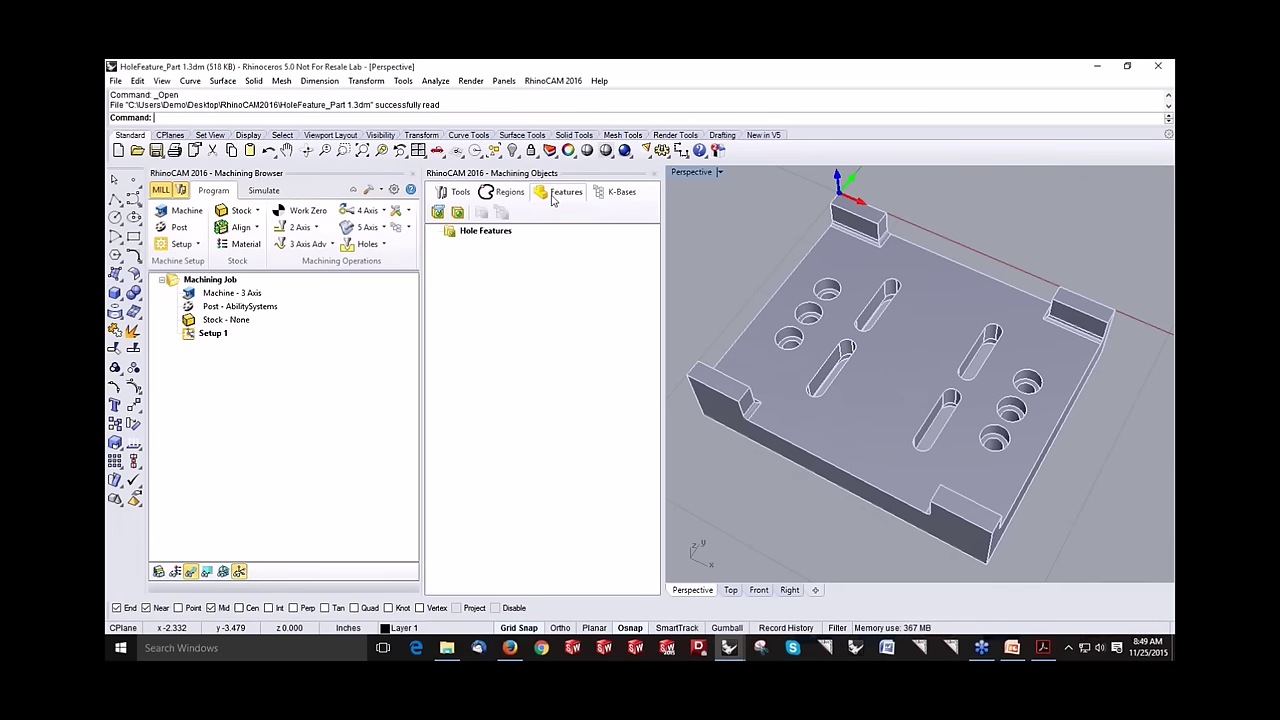
right_drag(754, 417, 740, 336)
click(439, 213)
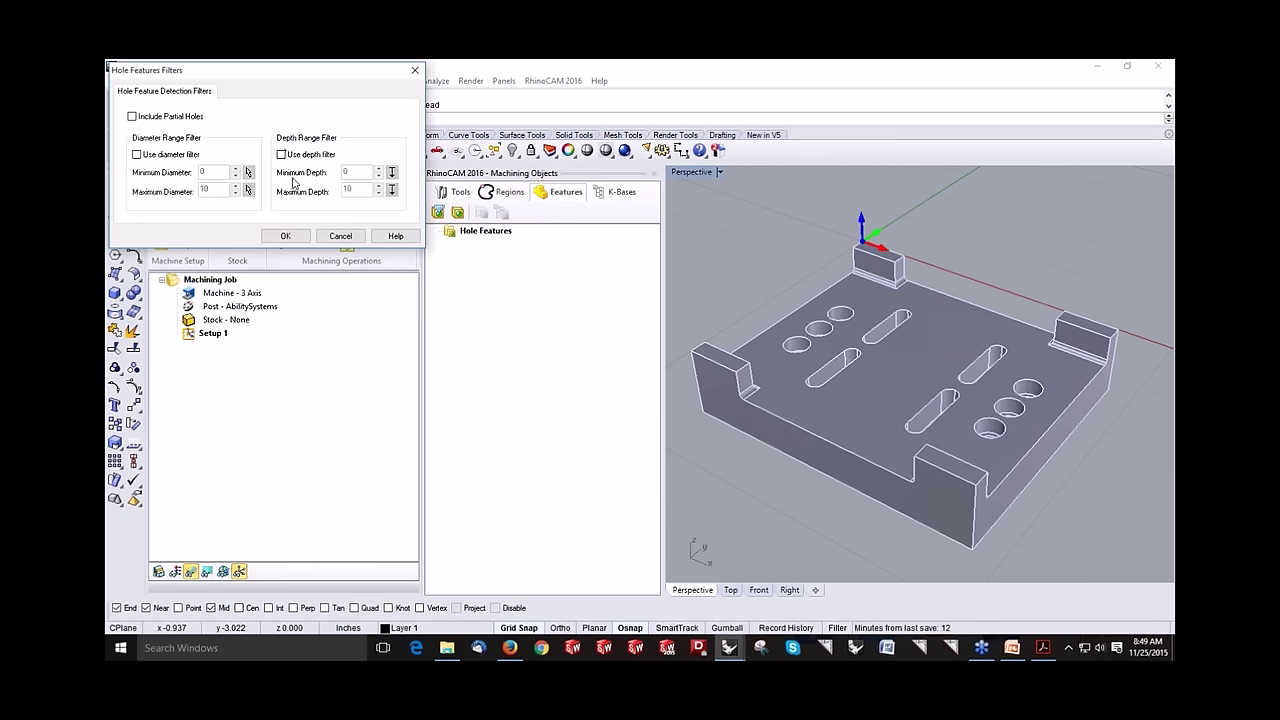
click(340, 236)
Step: Detect the hole features on the plate body by selecting it interactively
right_drag(950, 372, 967, 374)
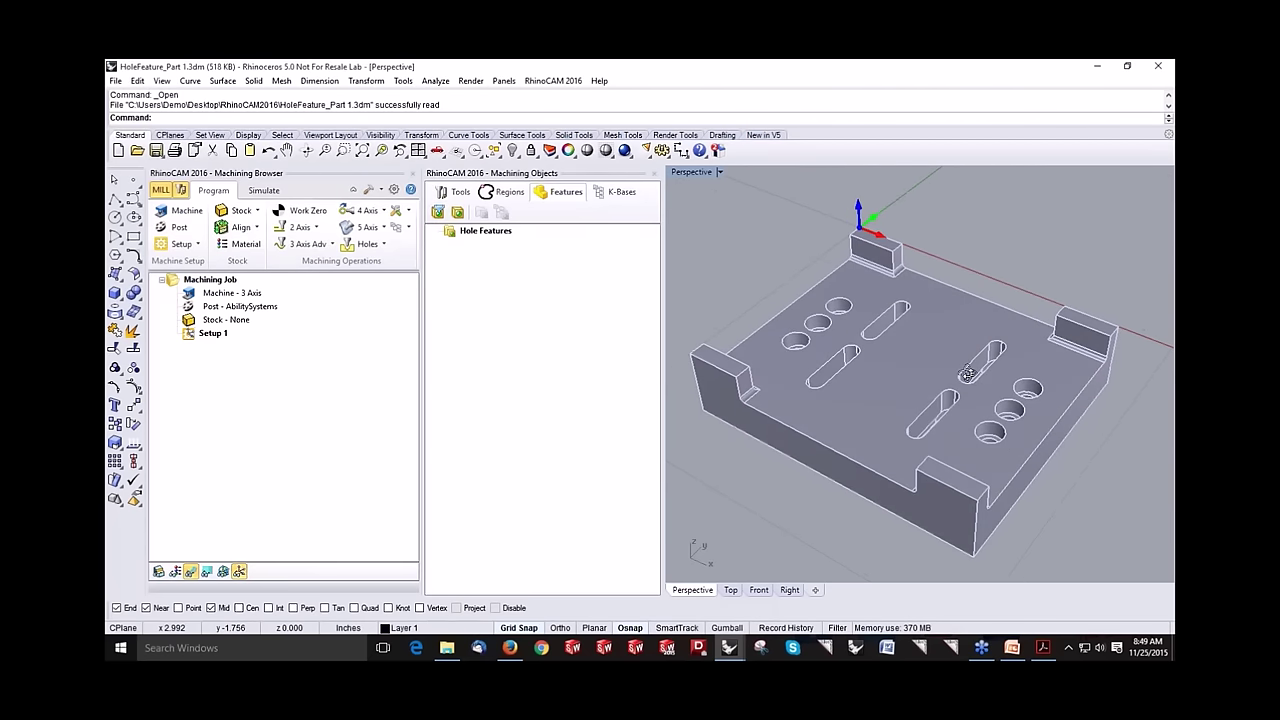
click(457, 213)
click(778, 383)
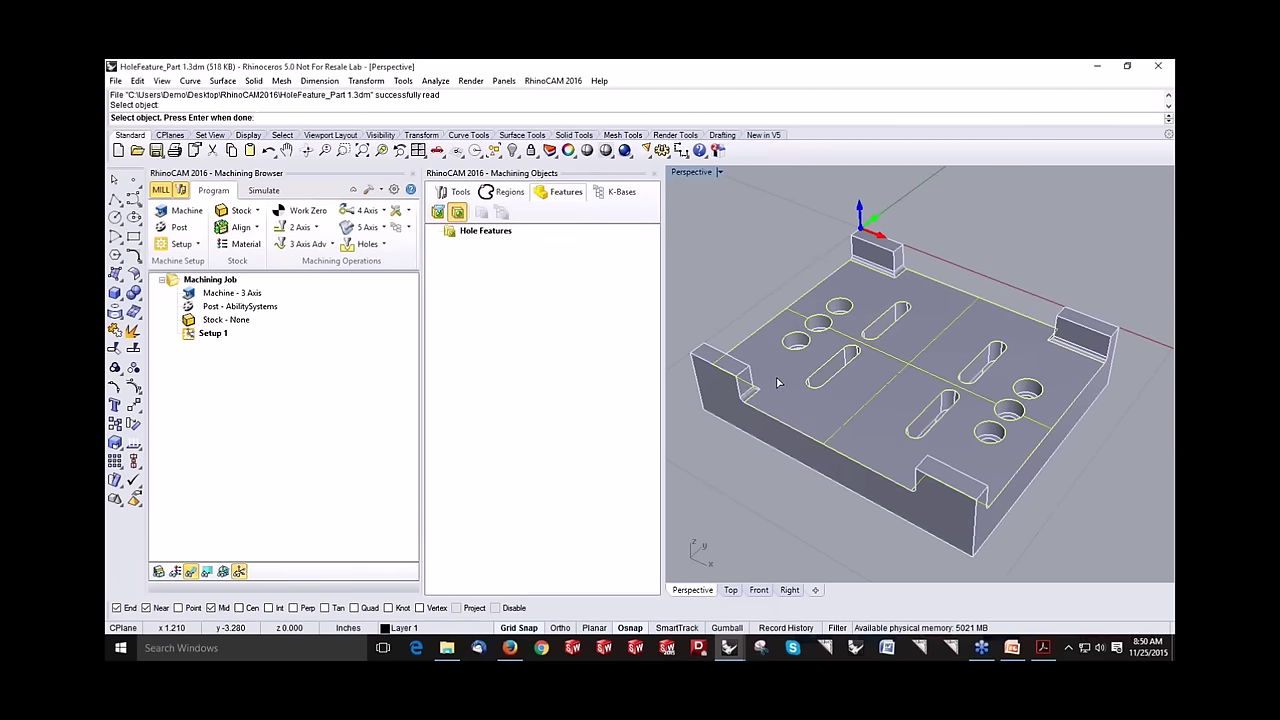
key(Return)
mouse_move(824, 379)
right_down()
mouse_move(843, 390)
mouse_move(836, 372)
right_up()
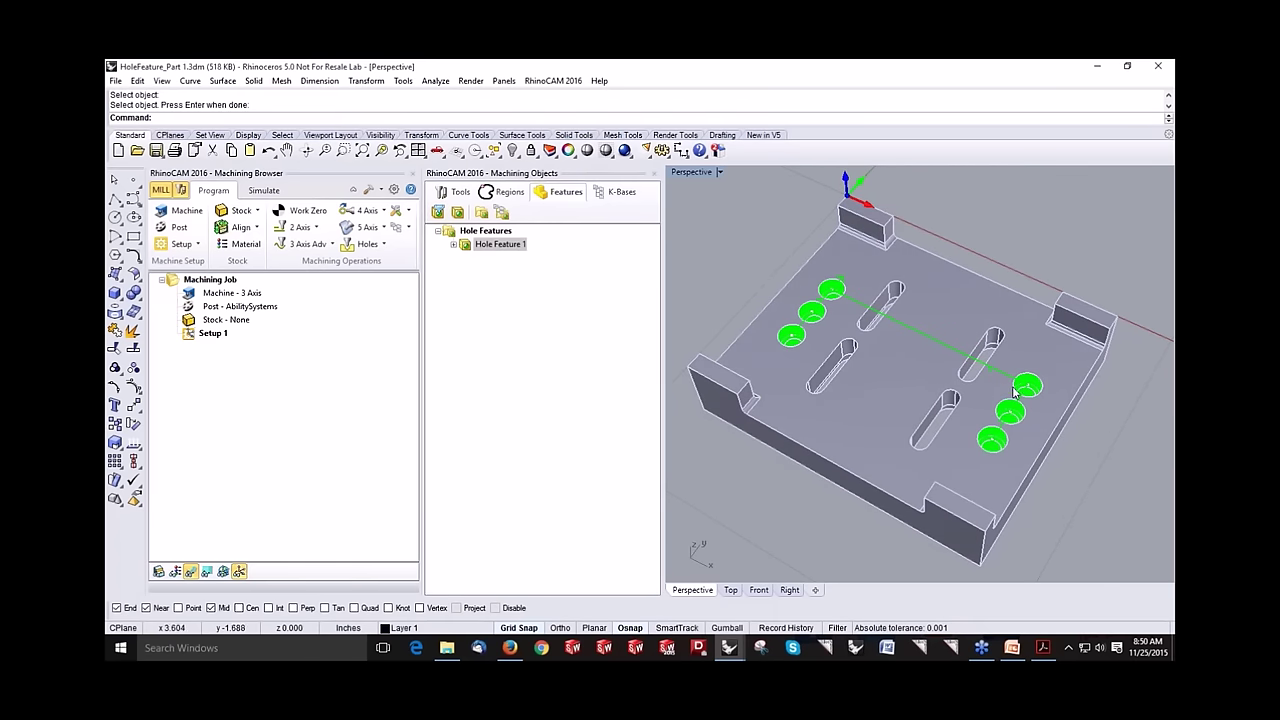
Step: List the instances of Hole Feature 1, highlight them individually on the plate and reselect the whole feature
click(453, 245)
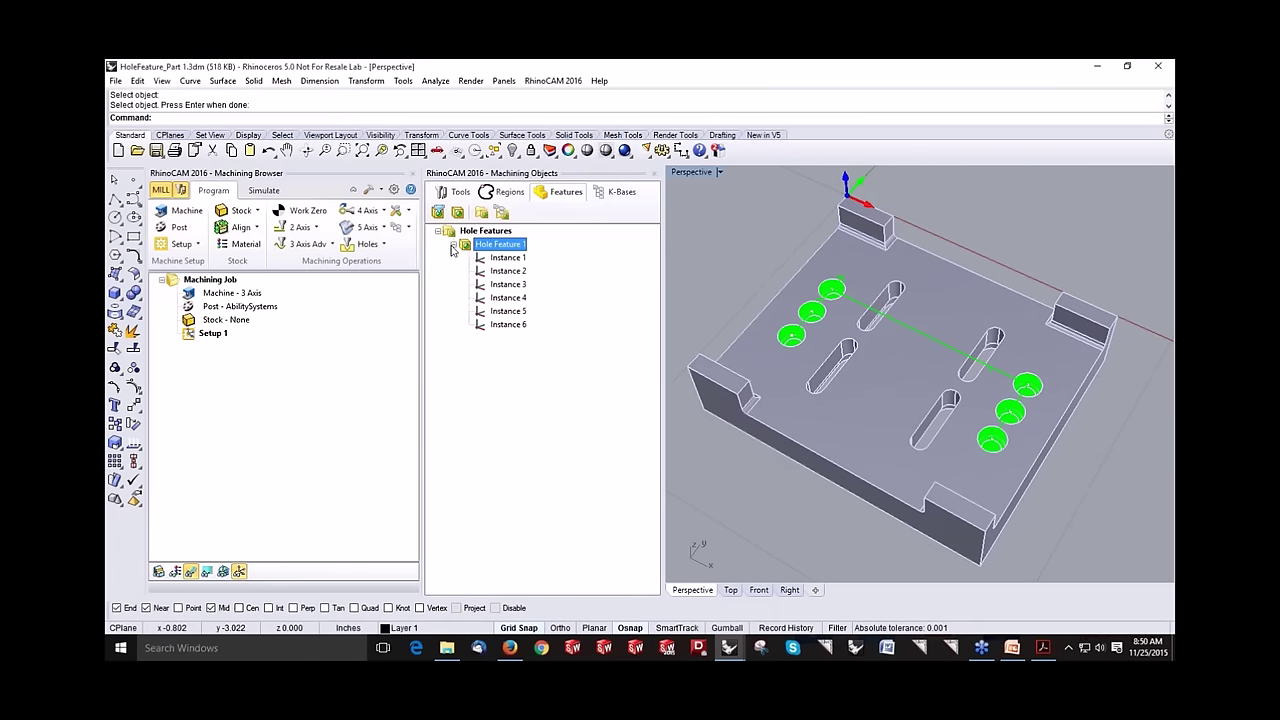
click(505, 258)
click(500, 272)
click(501, 285)
click(502, 298)
click(503, 325)
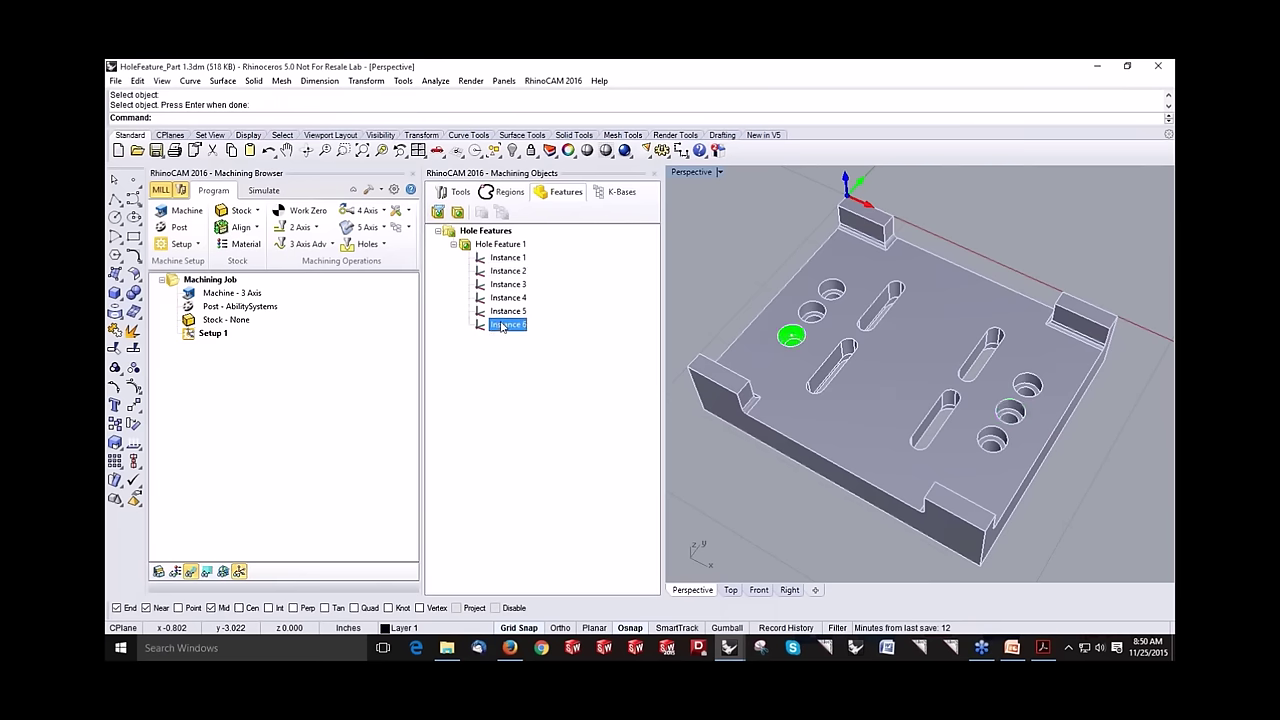
click(500, 245)
right_drag(805, 380, 804, 345)
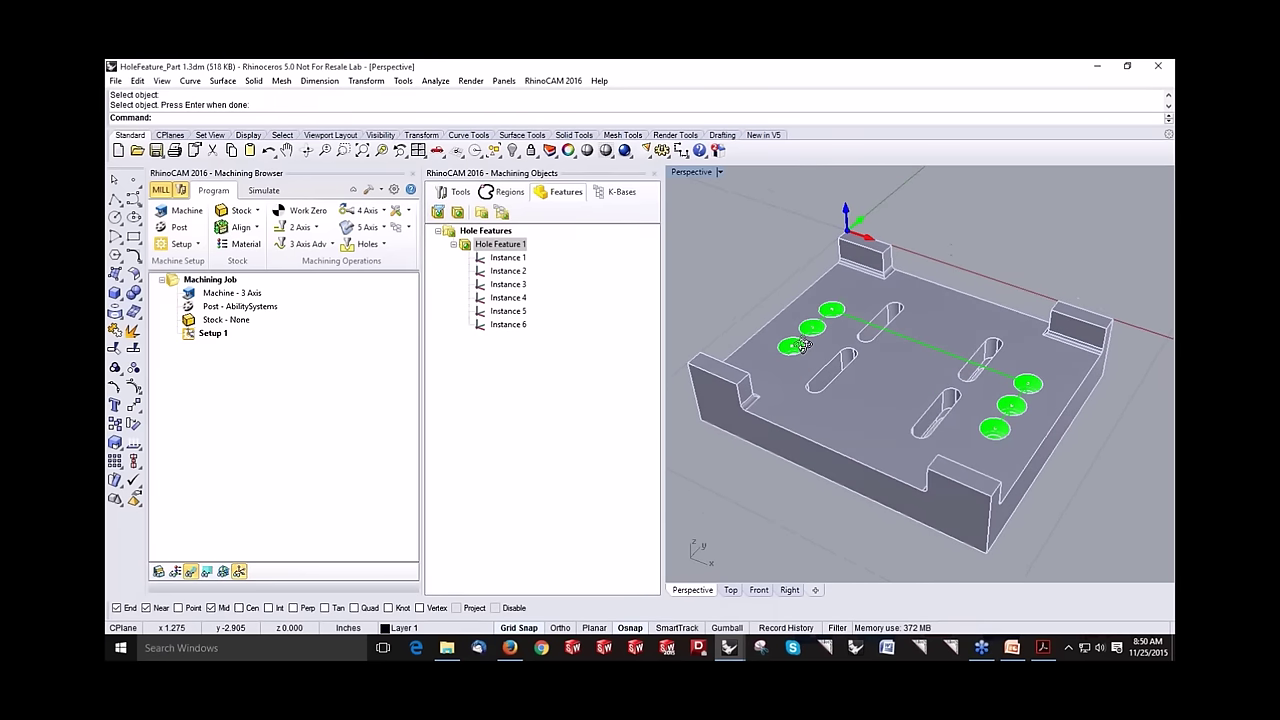
Step: Add Center Drill, Deep Drill and Hole Pocketing as the desired machining operations for Hole Feature 1
click(481, 214)
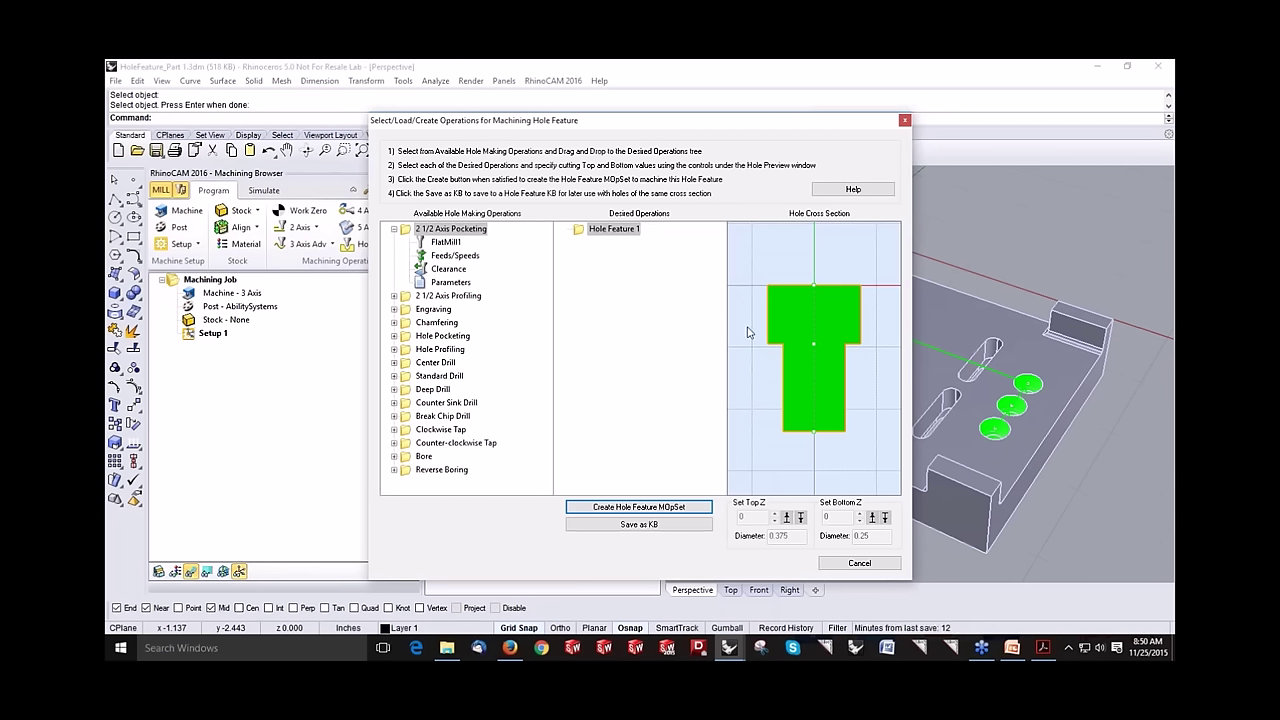
click(421, 312)
click(421, 339)
click(423, 365)
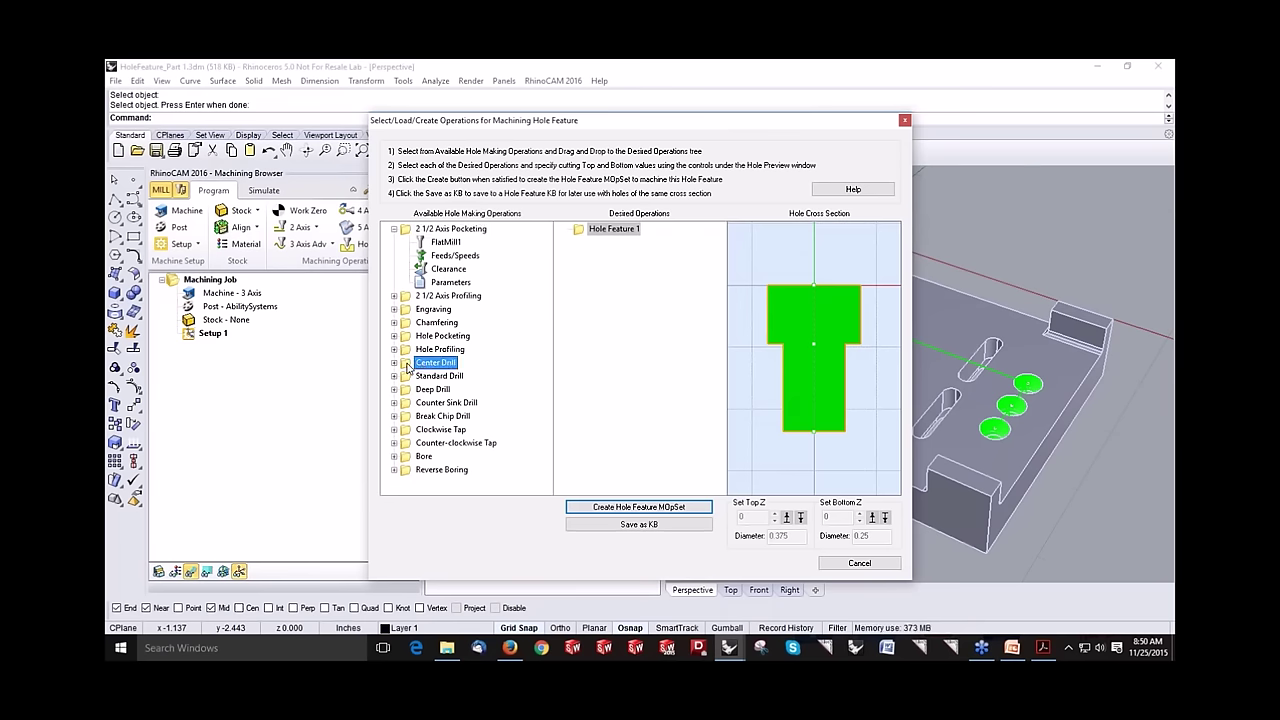
drag(414, 366, 645, 275)
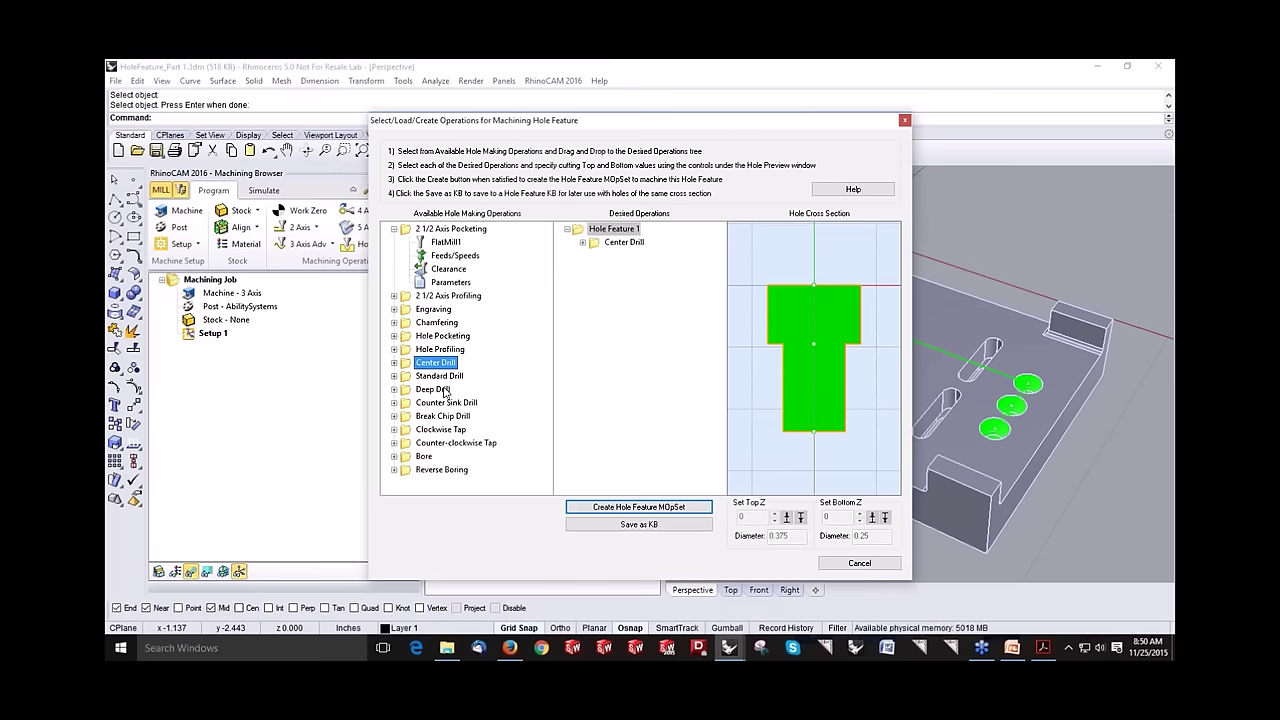
drag(437, 392, 618, 281)
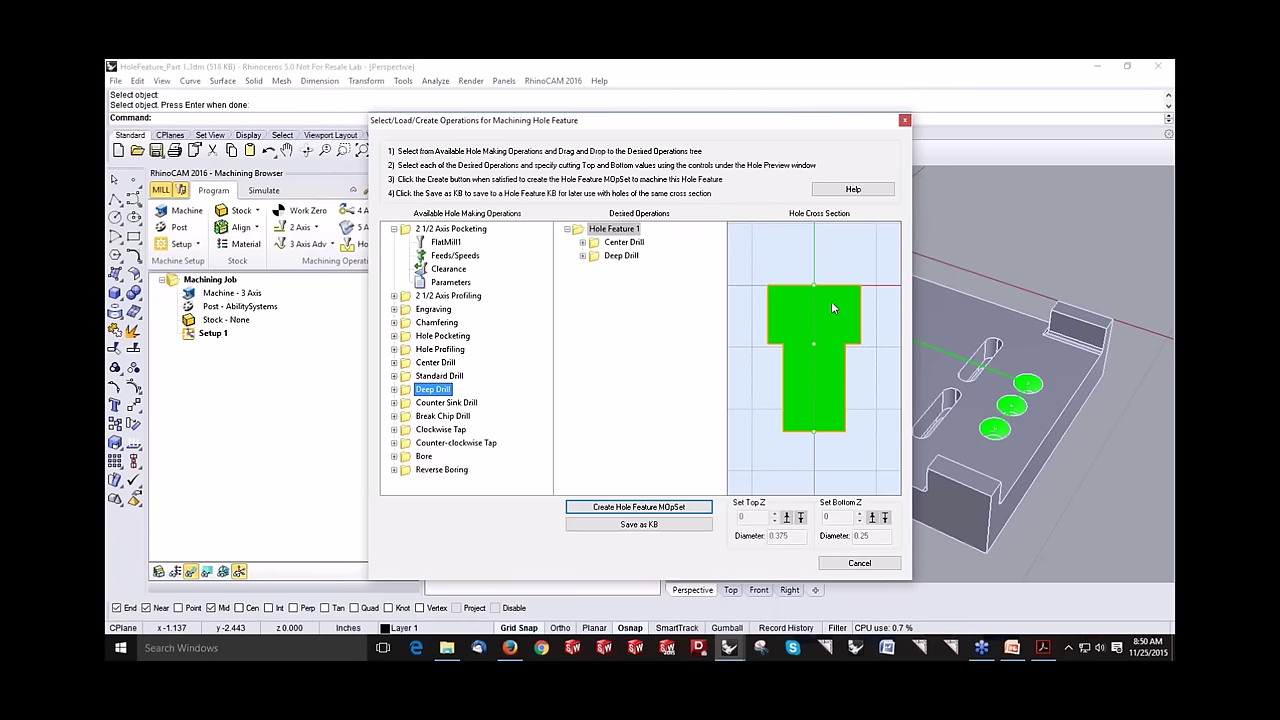
drag(440, 336, 634, 316)
Step: Raise the Center Drill's bottom Z in the hole cross section to -0.39055 and on up to the next section level
click(627, 243)
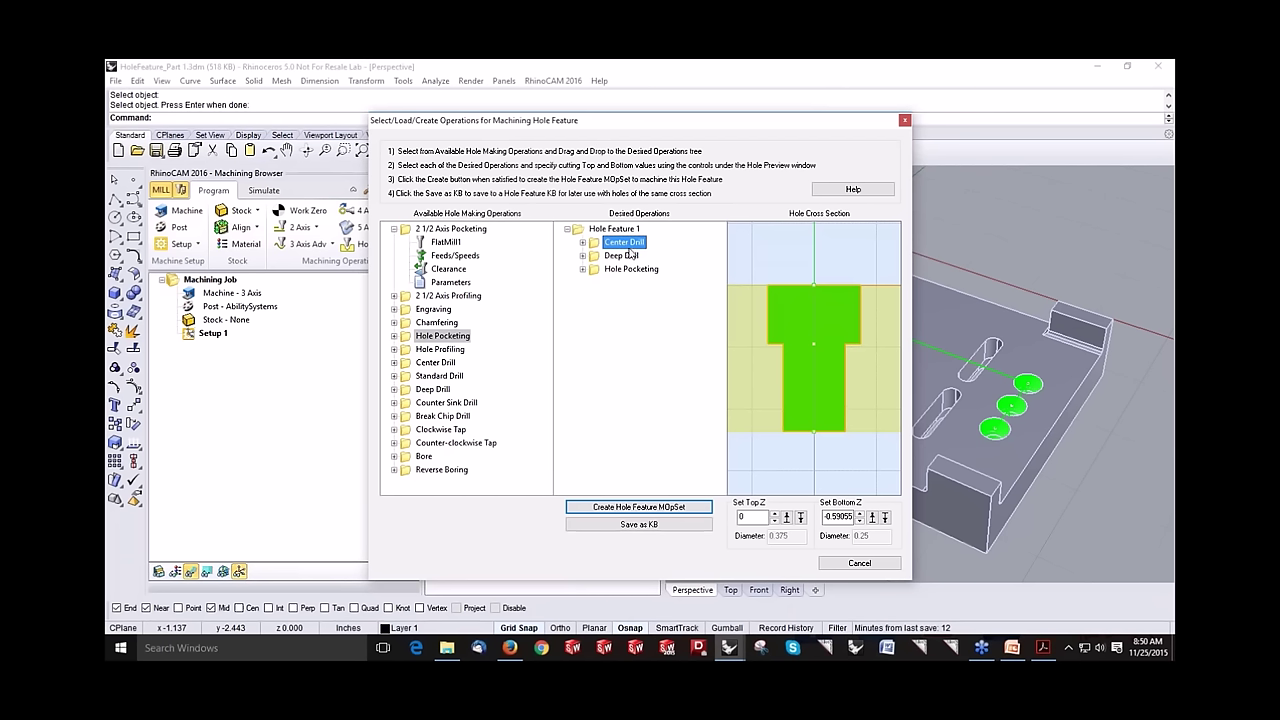
click(846, 516)
click(858, 521)
click(859, 514)
click(859, 514)
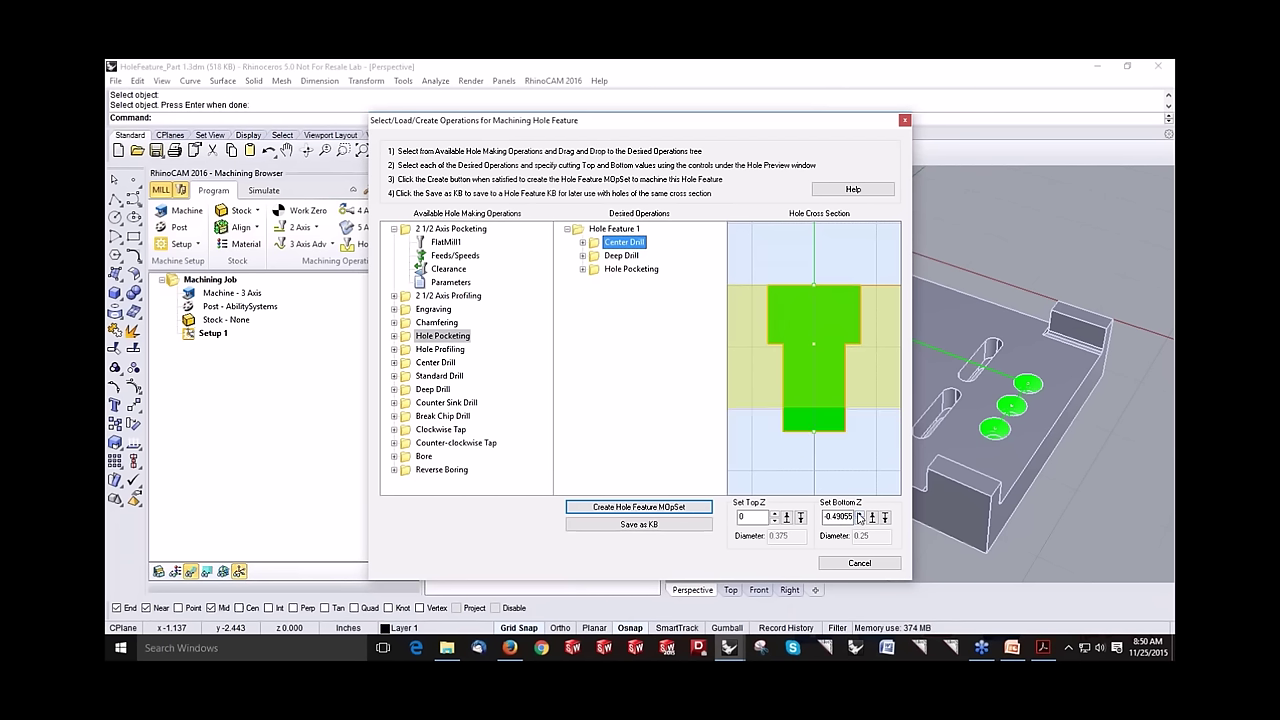
click(859, 514)
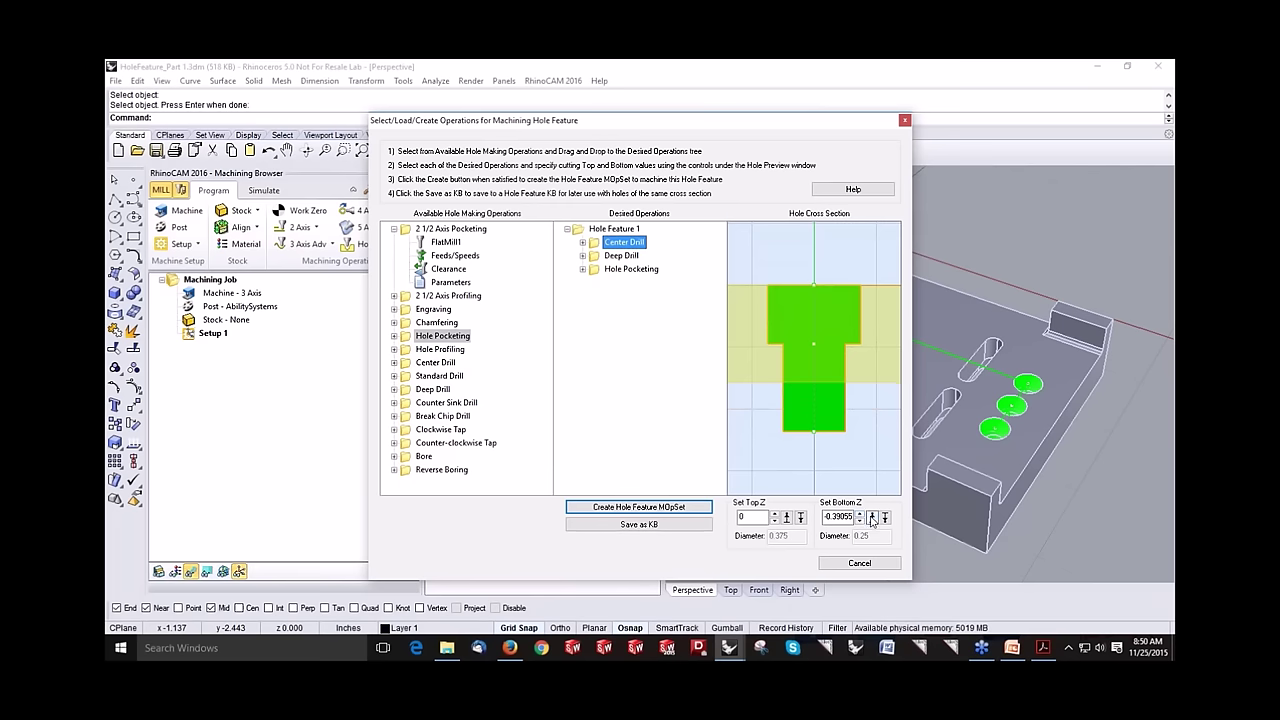
click(872, 517)
Step: Set the Hole Pocketing bottom Z to -0.23622 at the base of the counterbore and create the hole feature operation set
click(593, 258)
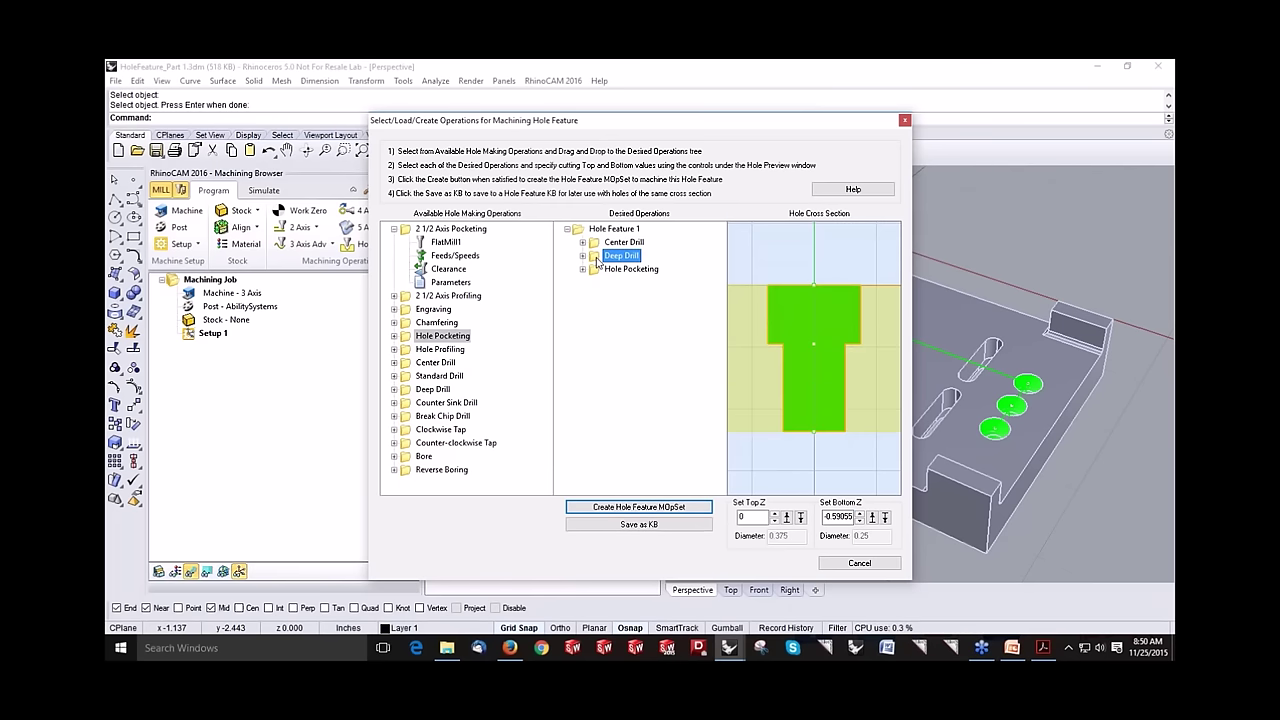
click(612, 270)
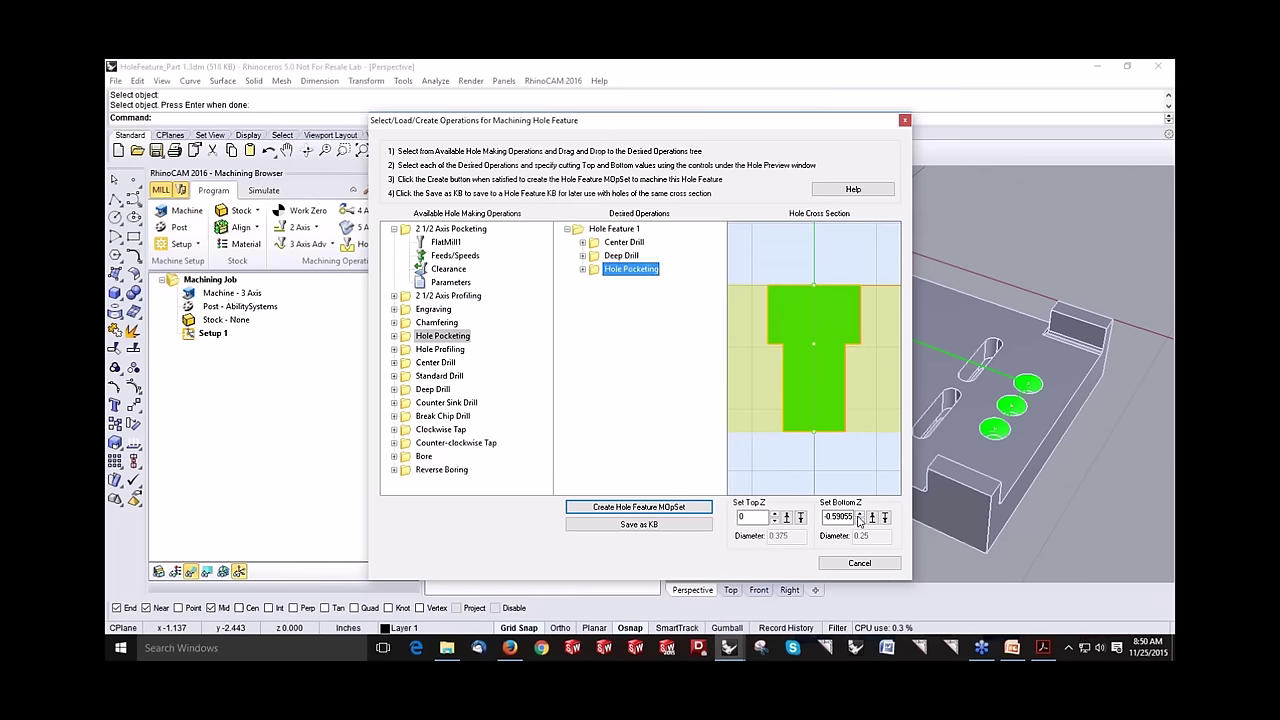
click(872, 517)
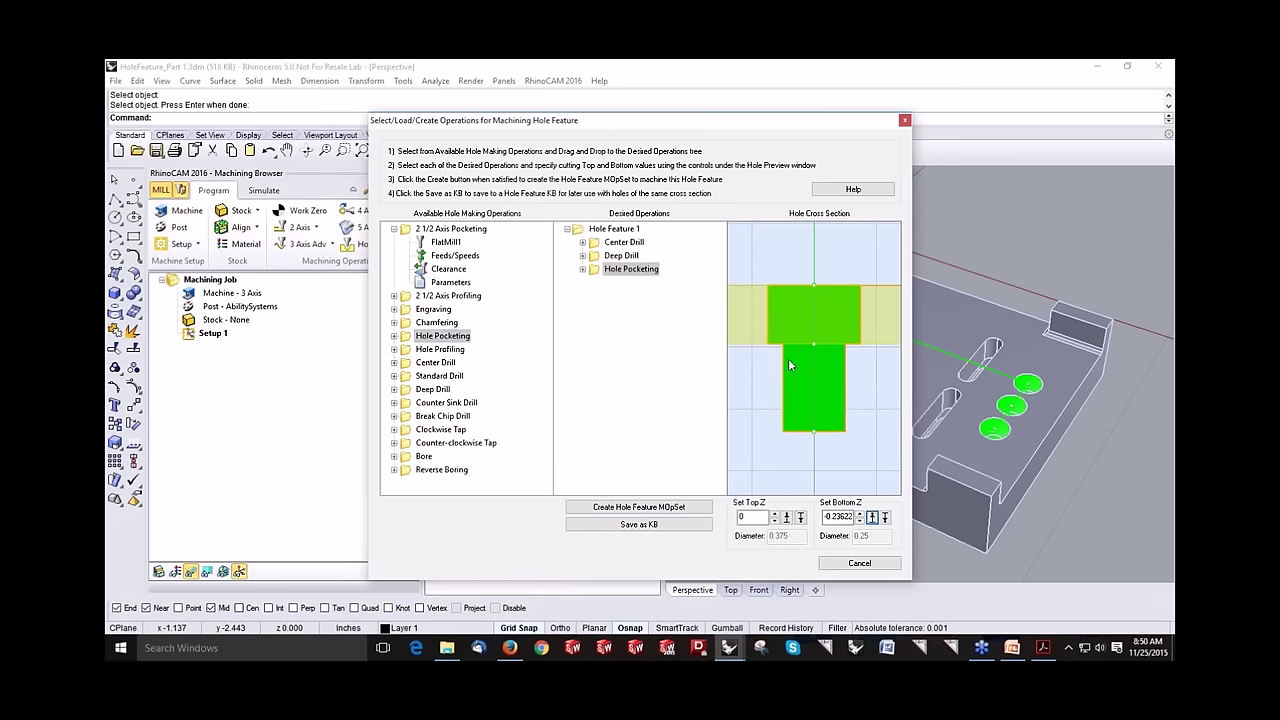
click(629, 510)
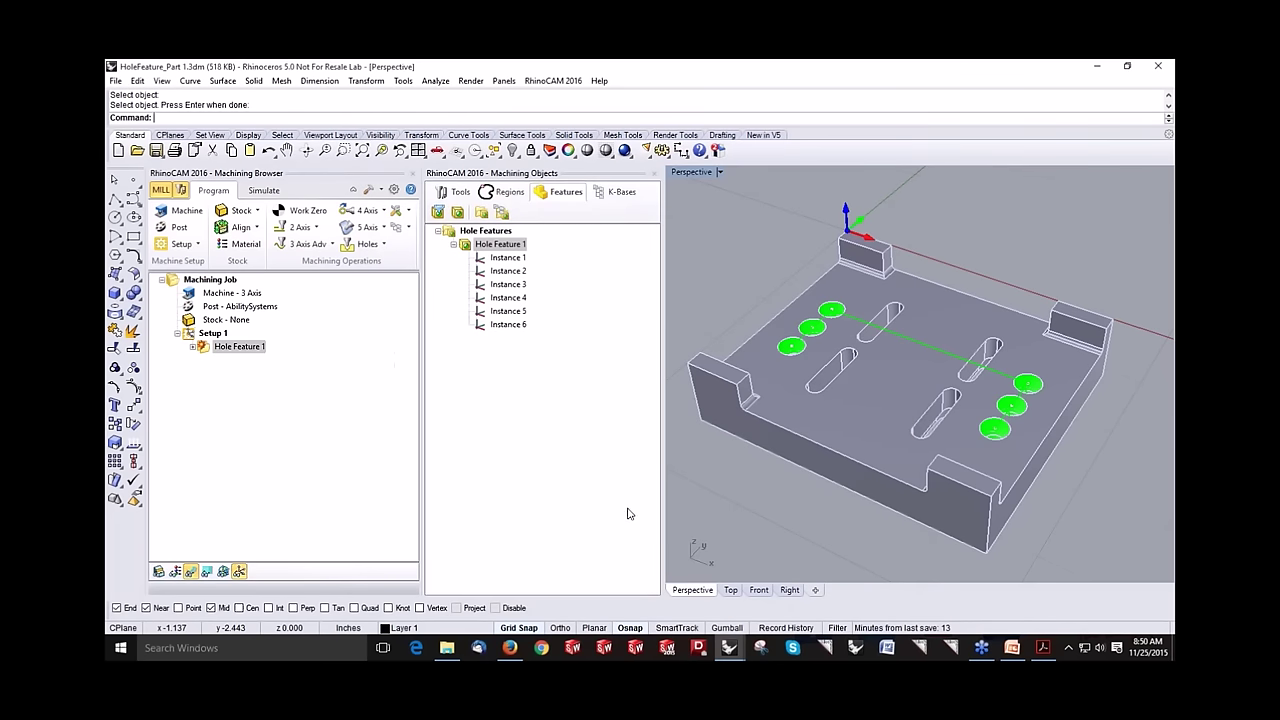
Step: Assign the tool DRILL - 1/4 INCH to Center Drill and Deep Drill, and FLATMILL-1/4 INCH to Hole Pocketing
click(193, 346)
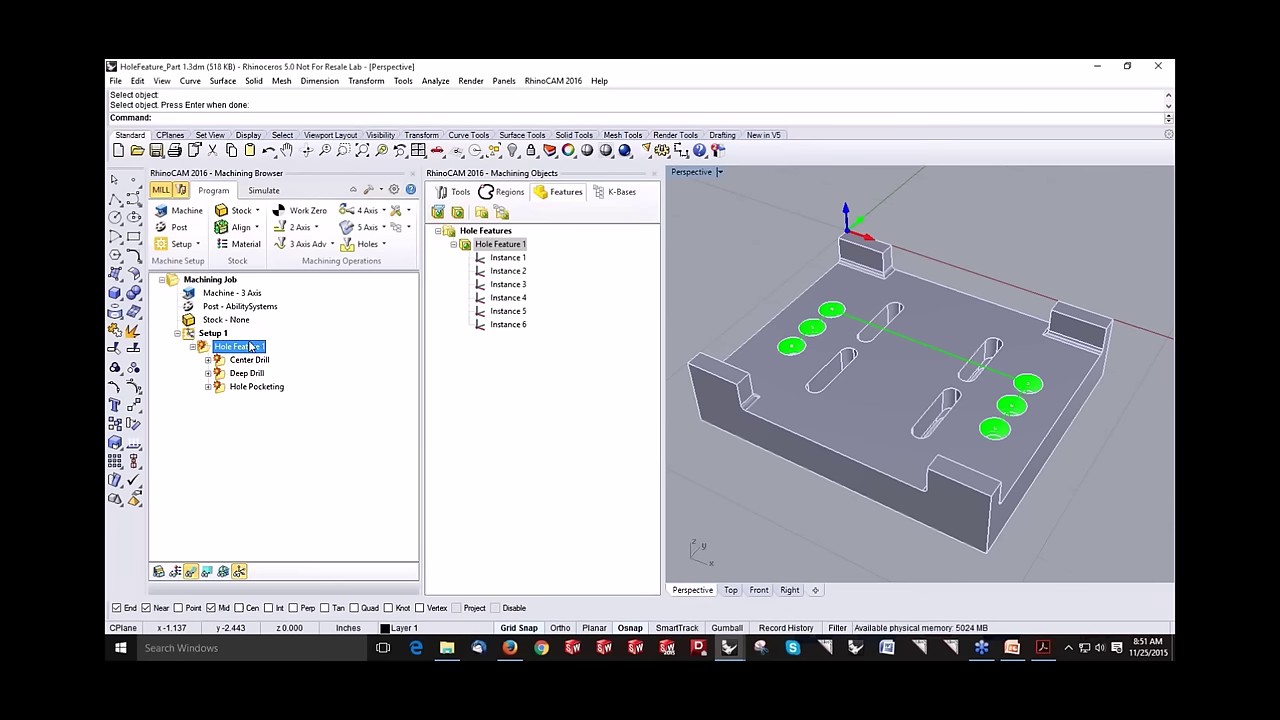
click(442, 195)
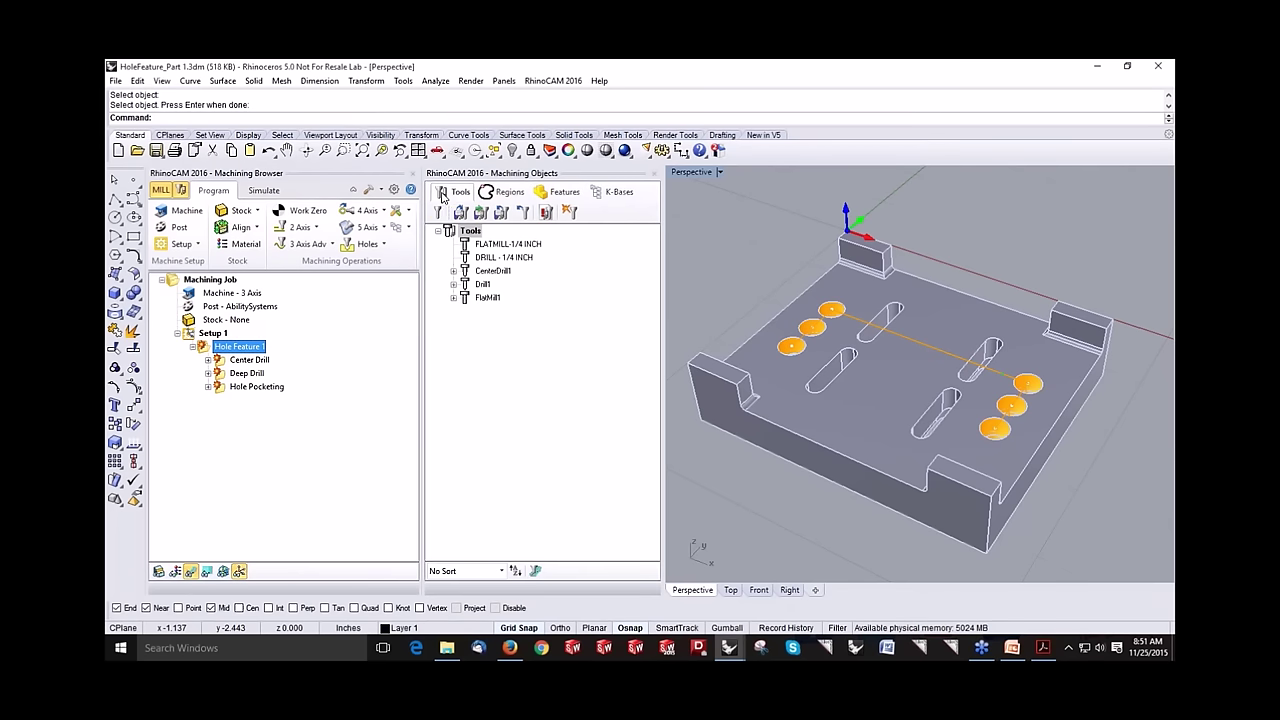
click(477, 249)
drag(470, 262, 262, 363)
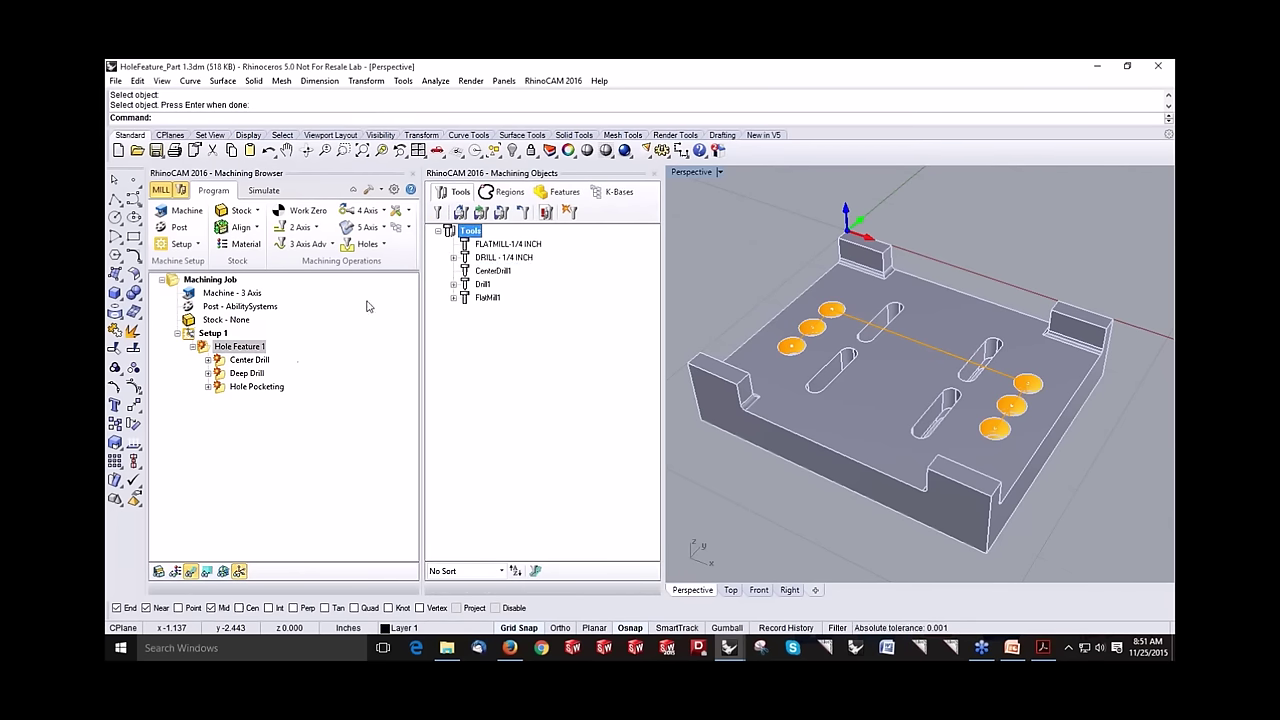
click(475, 246)
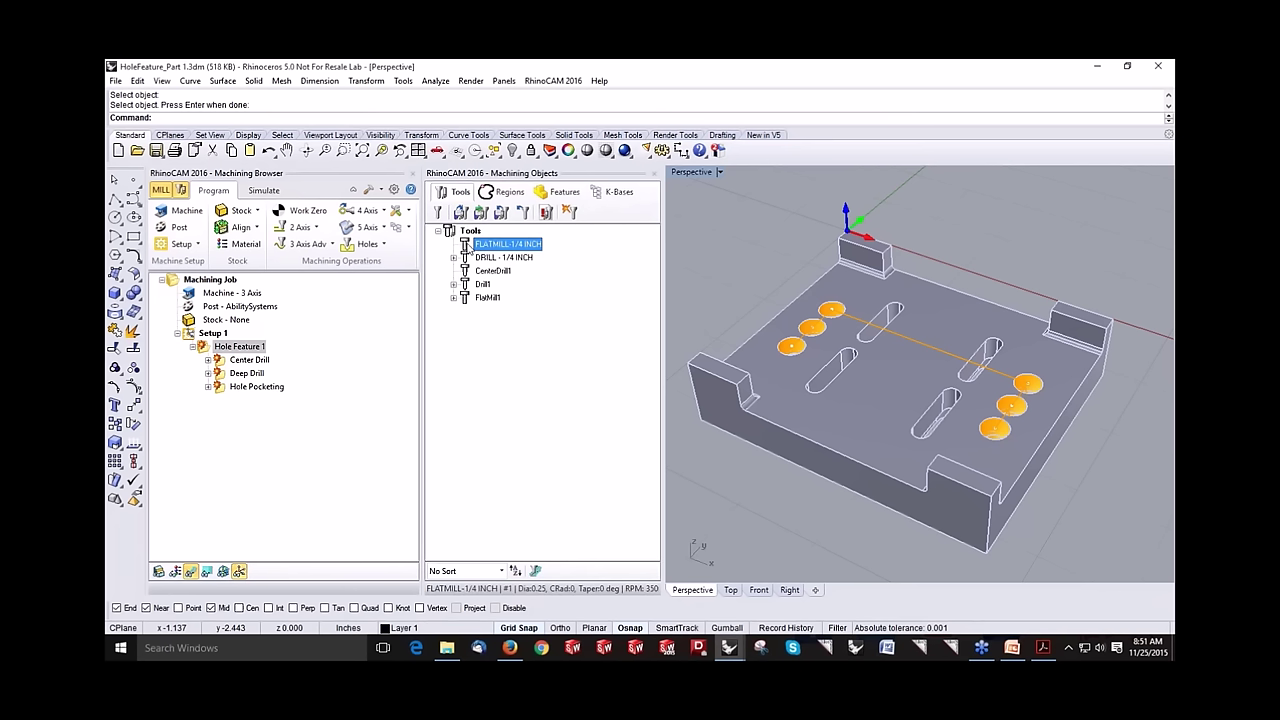
drag(466, 258, 245, 372)
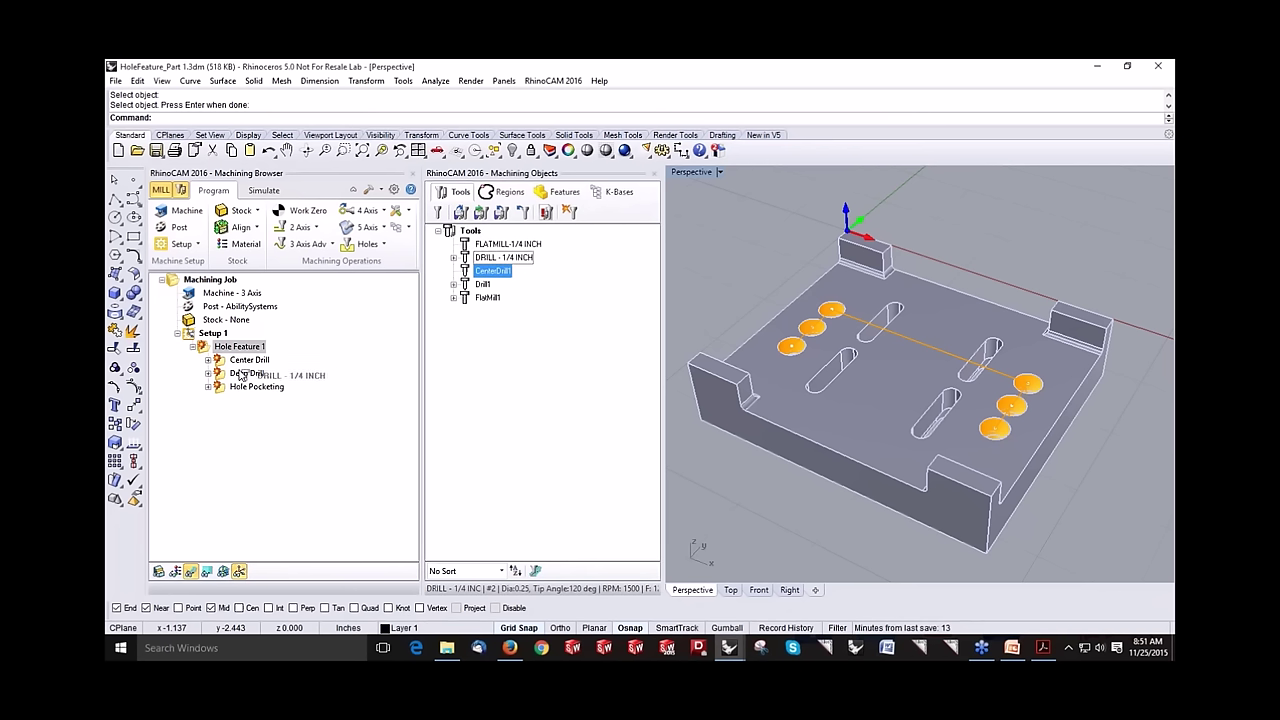
click(464, 246)
drag(464, 246, 258, 384)
Step: Regenerate the toolpaths of the Hole Feature 1 operation set and display the Center Drill toolpath
click(226, 345)
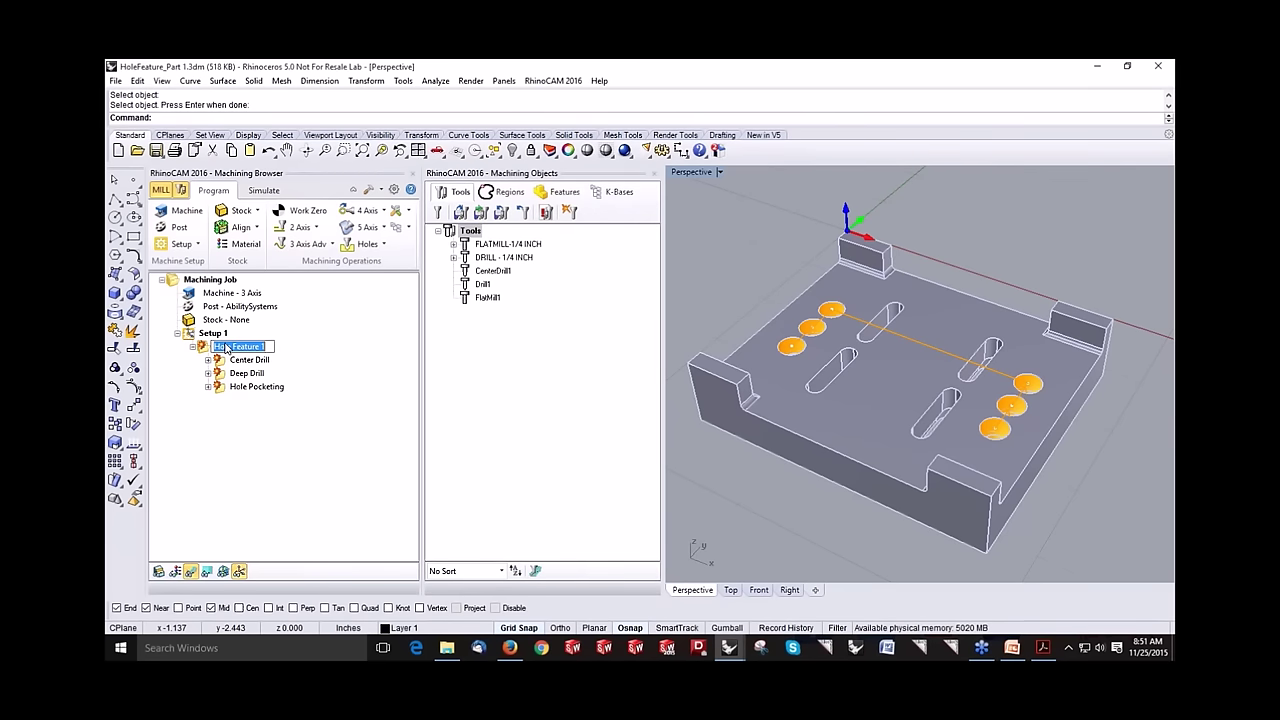
right_click(204, 346)
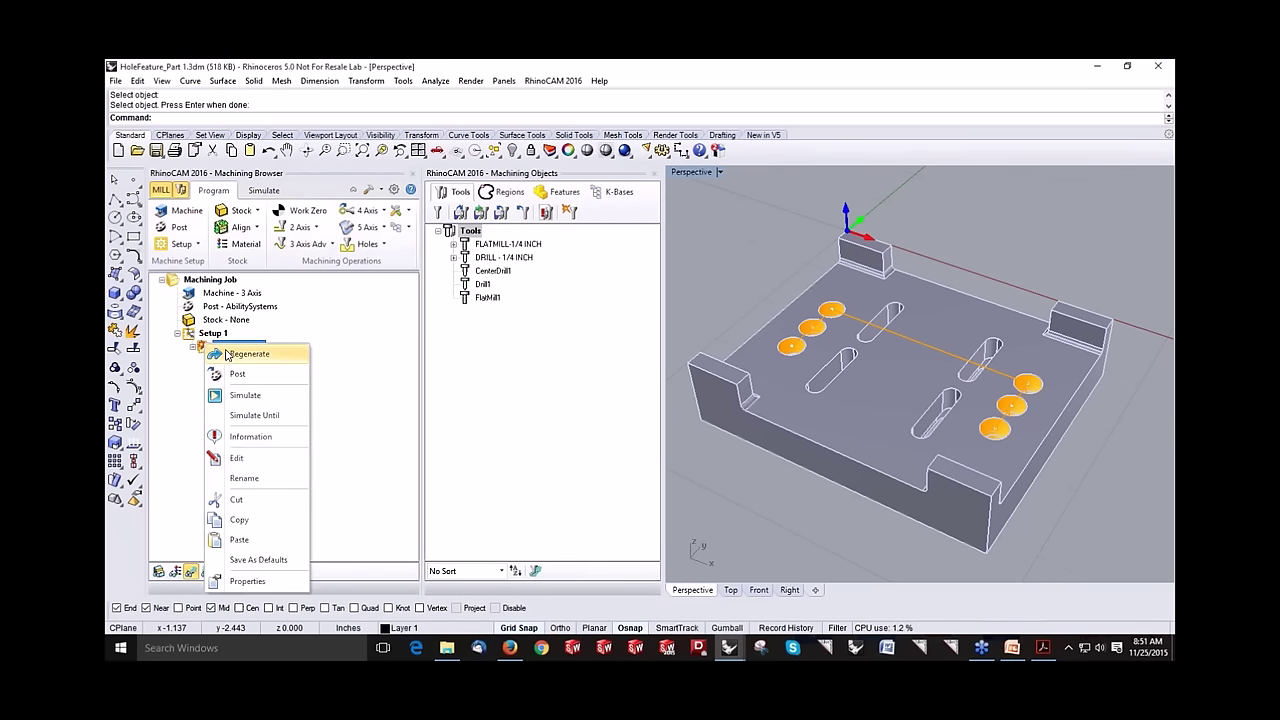
click(227, 355)
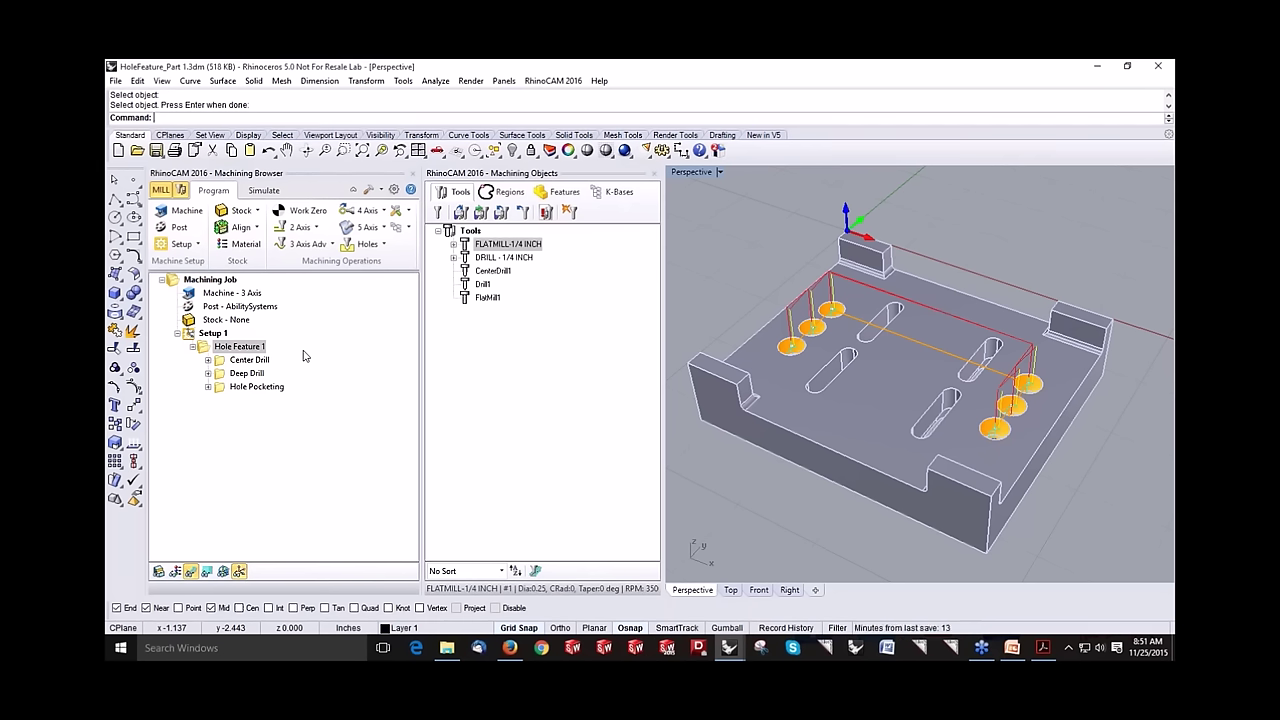
click(245, 362)
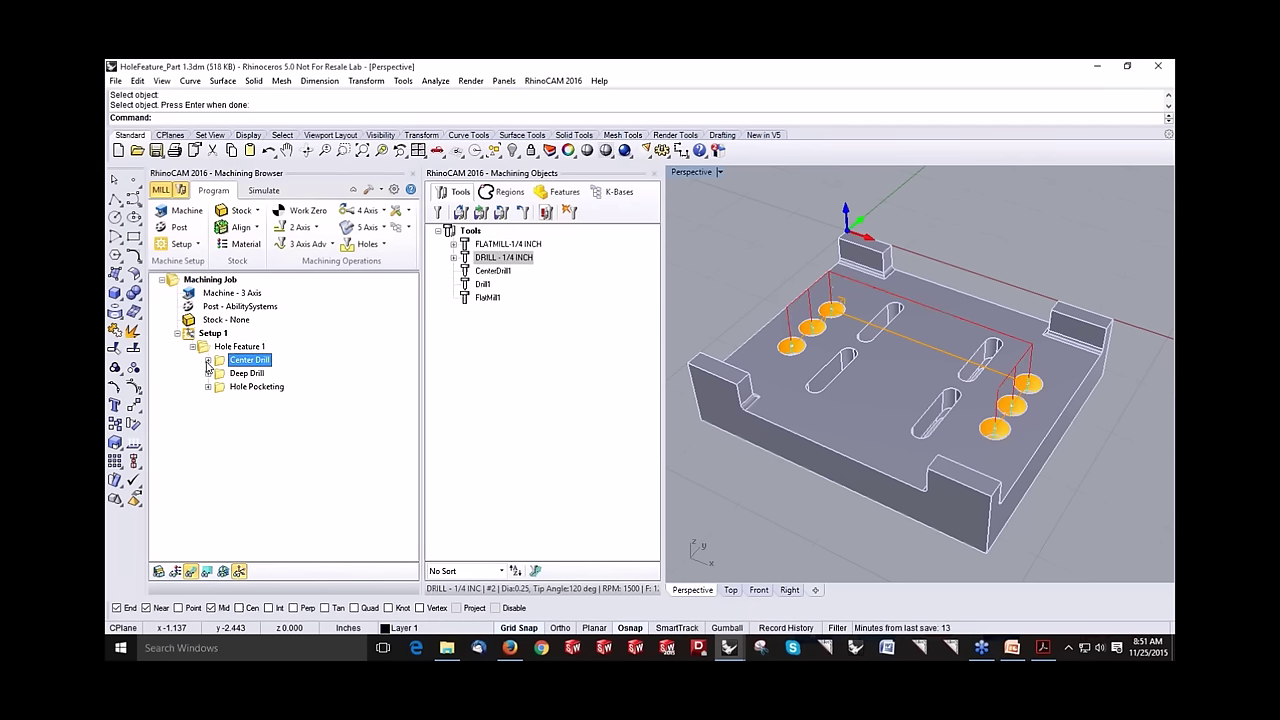
Step: Find the HoleMachiningKBs folder as the save location for the operations' knowledge base file, and leave without saving
click(400, 228)
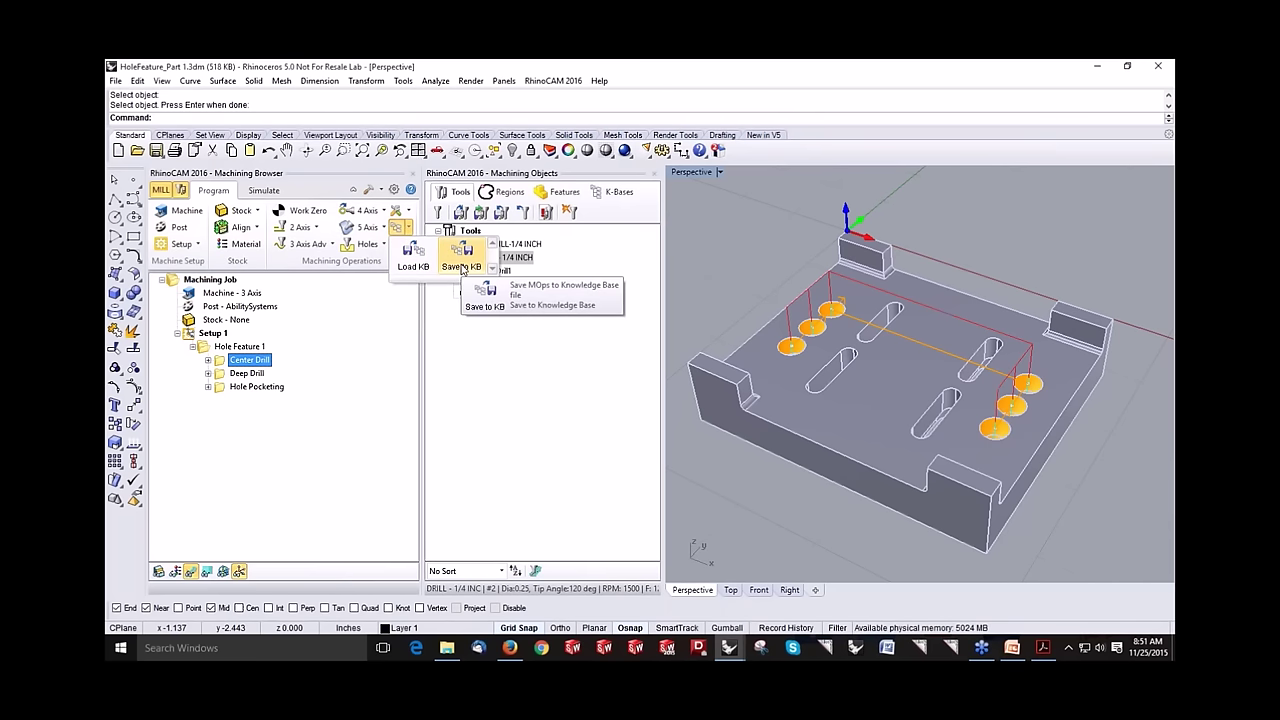
click(461, 262)
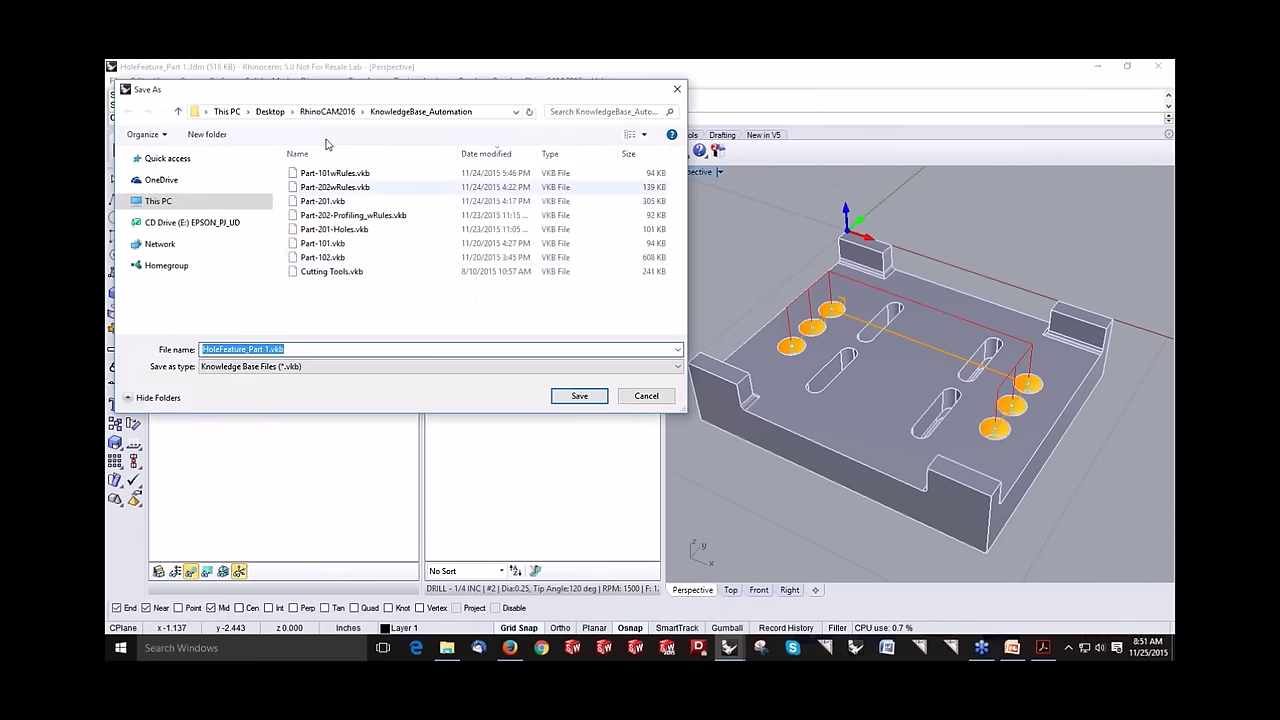
click(270, 112)
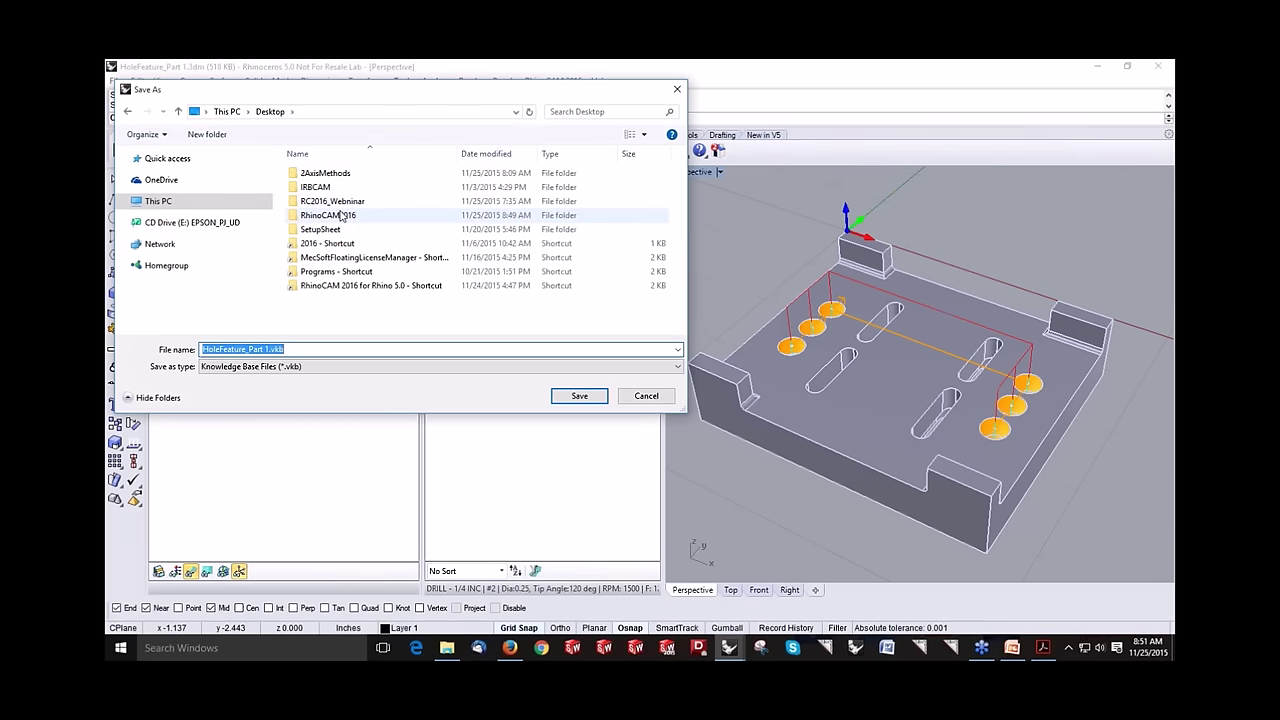
click(353, 286)
double_click(353, 286)
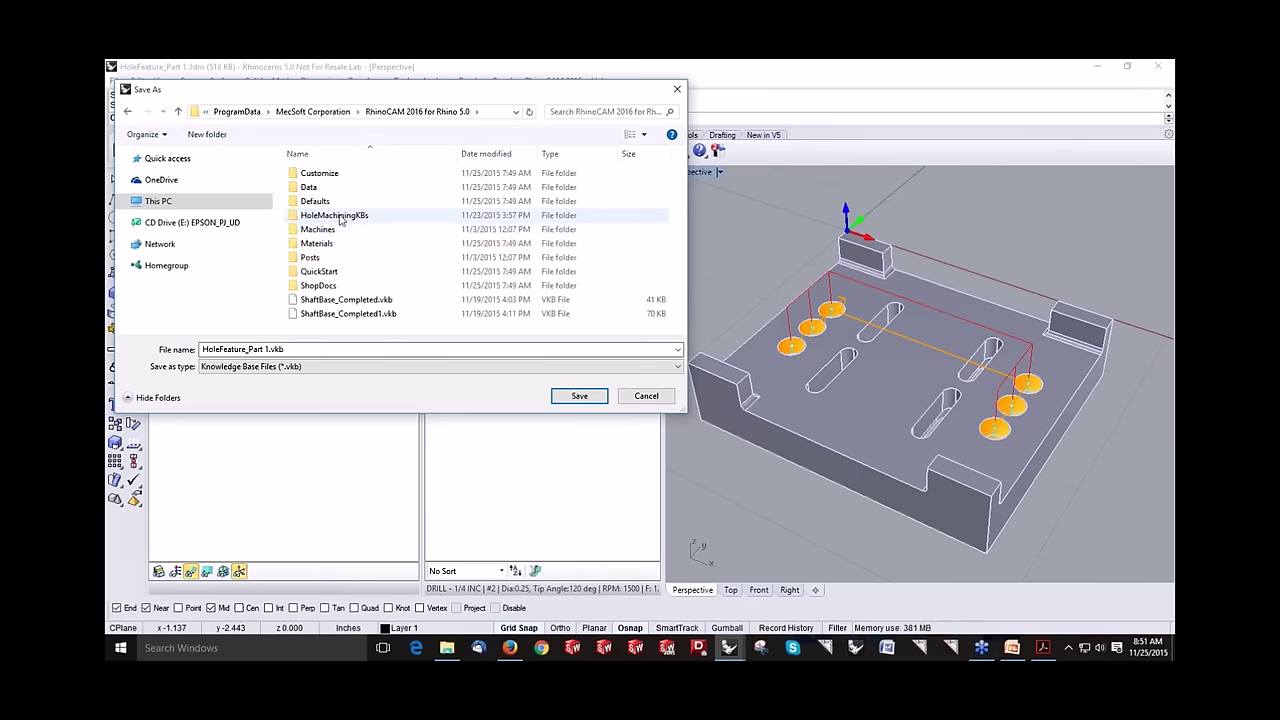
double_click(340, 215)
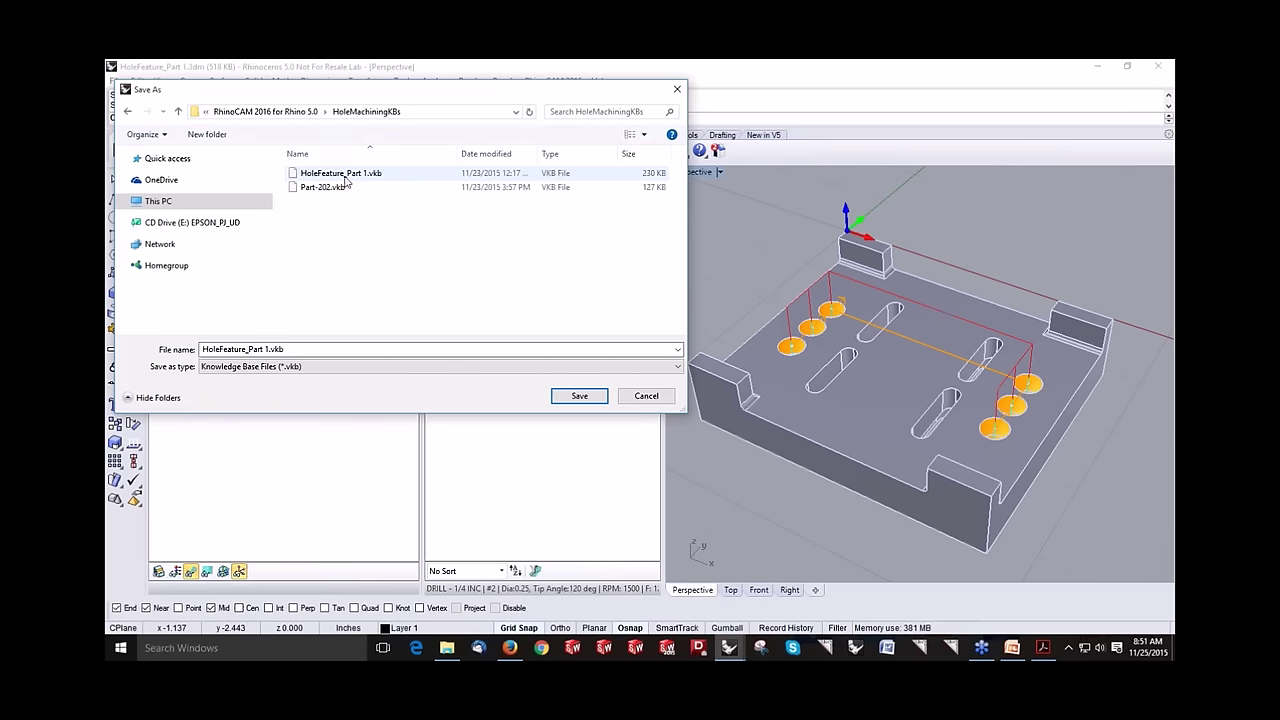
click(648, 396)
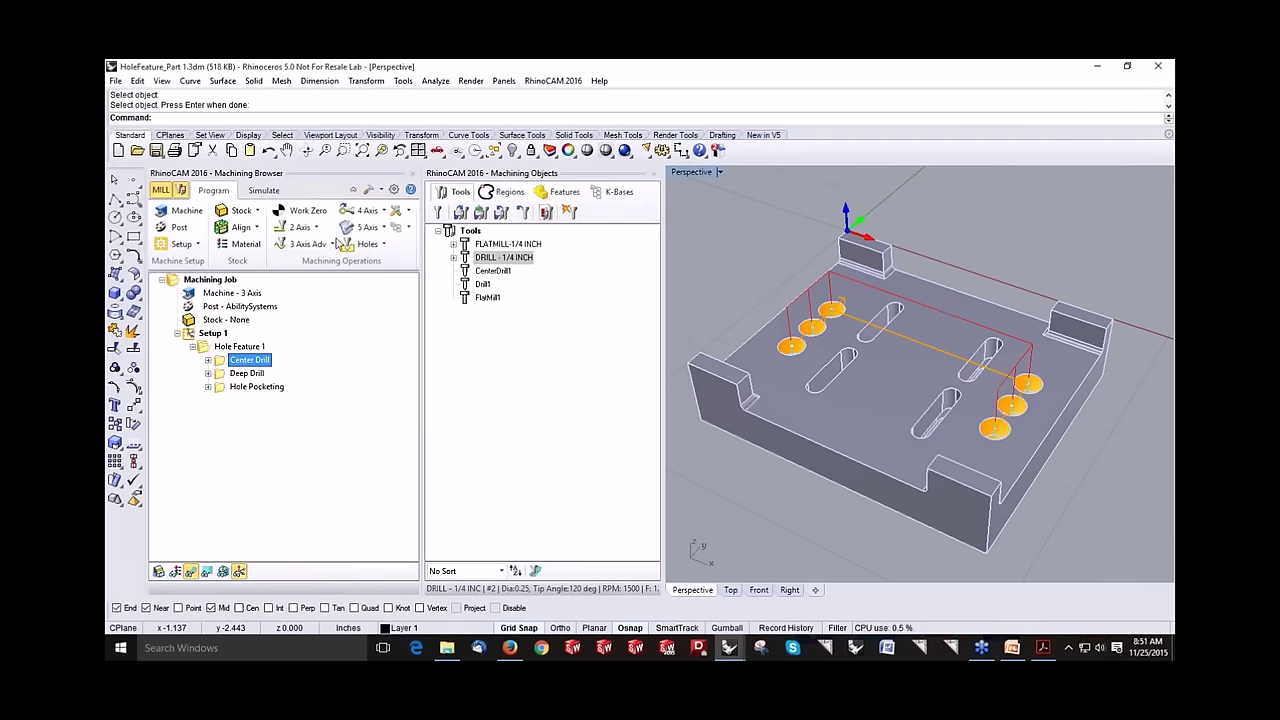
Step: Open the part file HoleFeature_Part 2.3dm from the RhinoCAM2016 folder
click(137, 152)
scroll(408, 308, down, 1)
scroll(408, 308, down, 3)
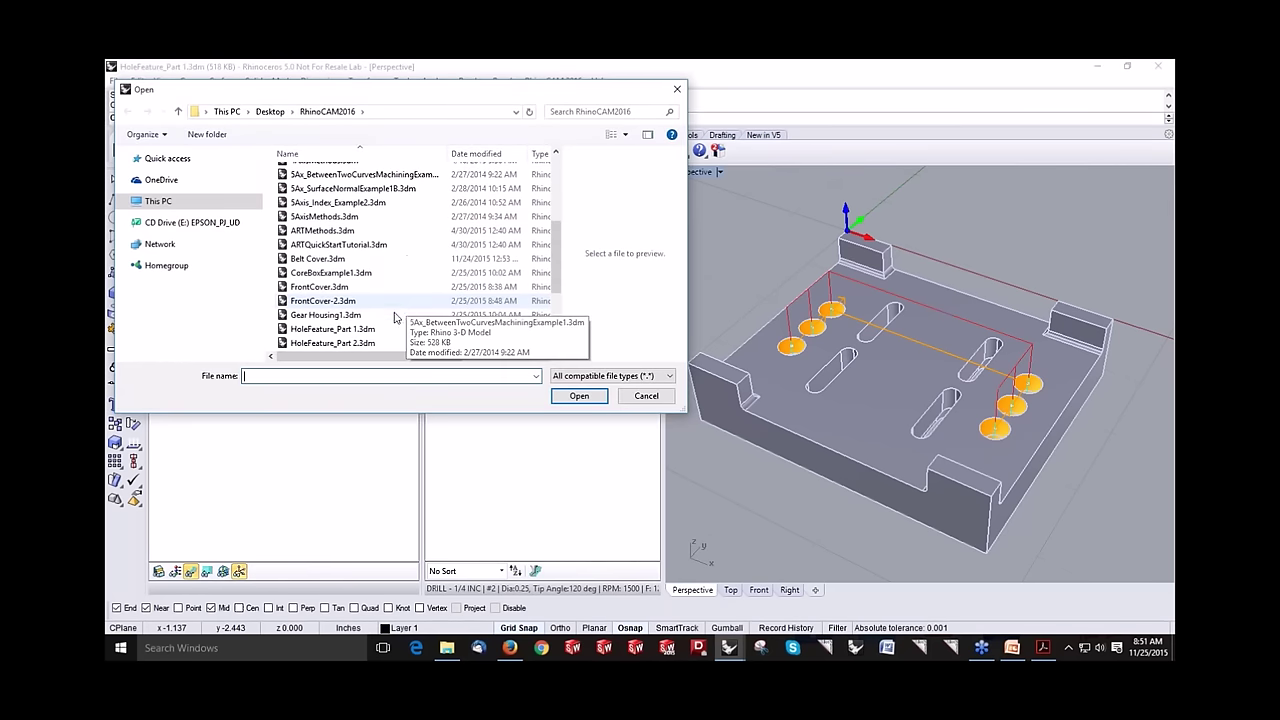
scroll(408, 308, down, 1)
click(395, 301)
click(578, 396)
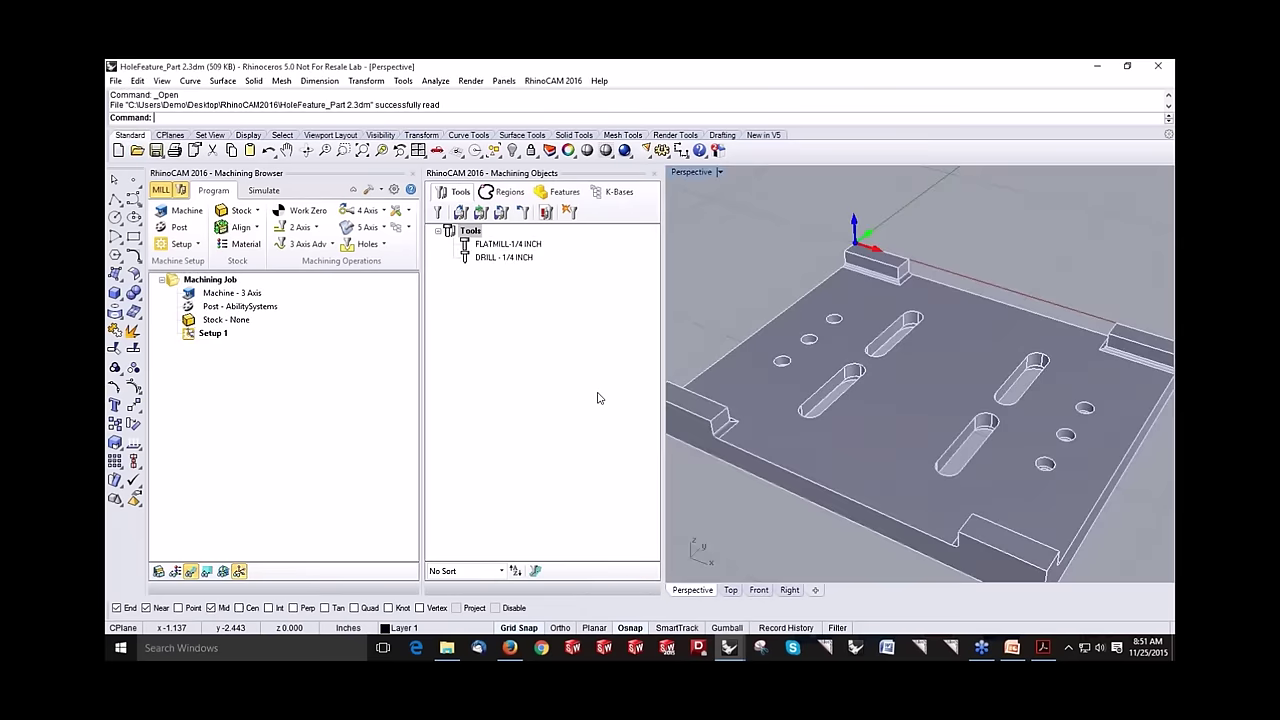
mouse_move(895, 365)
right_down()
mouse_move(863, 457)
mouse_move(894, 366)
right_up()
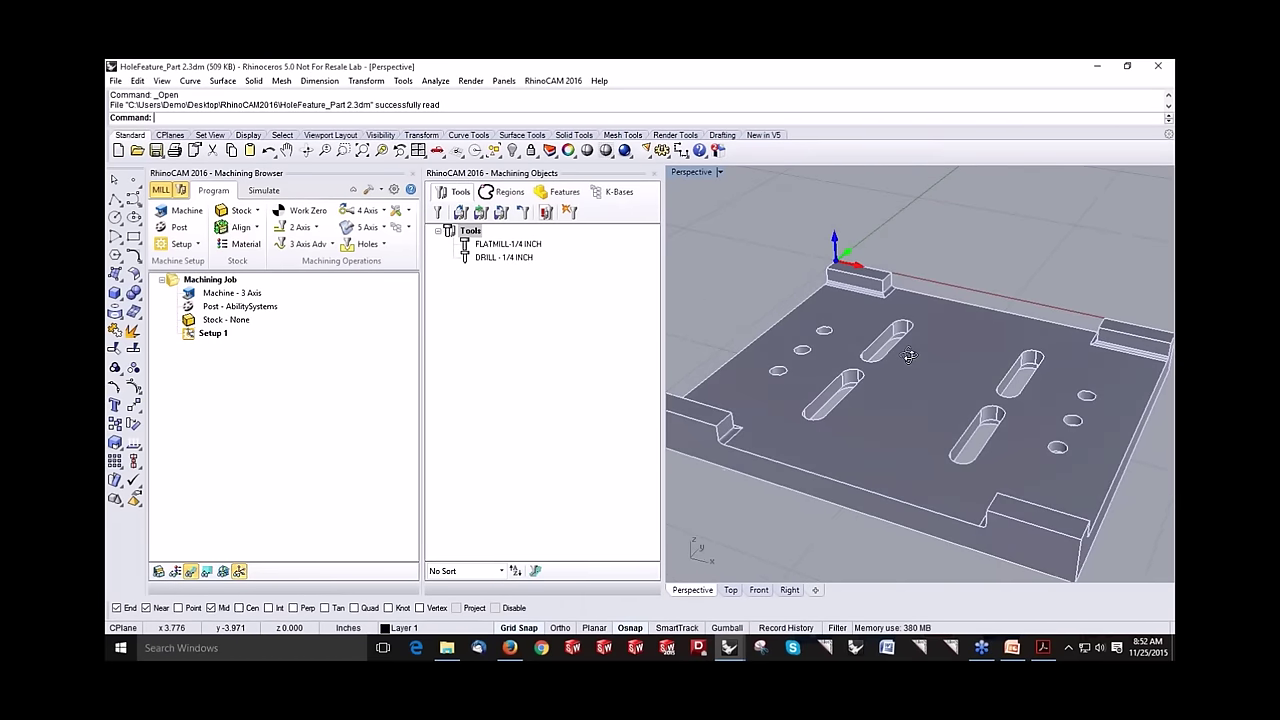
Step: Detect the holes in the plate's large top face as a hole feature and list its instances
click(563, 193)
click(457, 212)
drag(835, 458, 1060, 304)
key(Return)
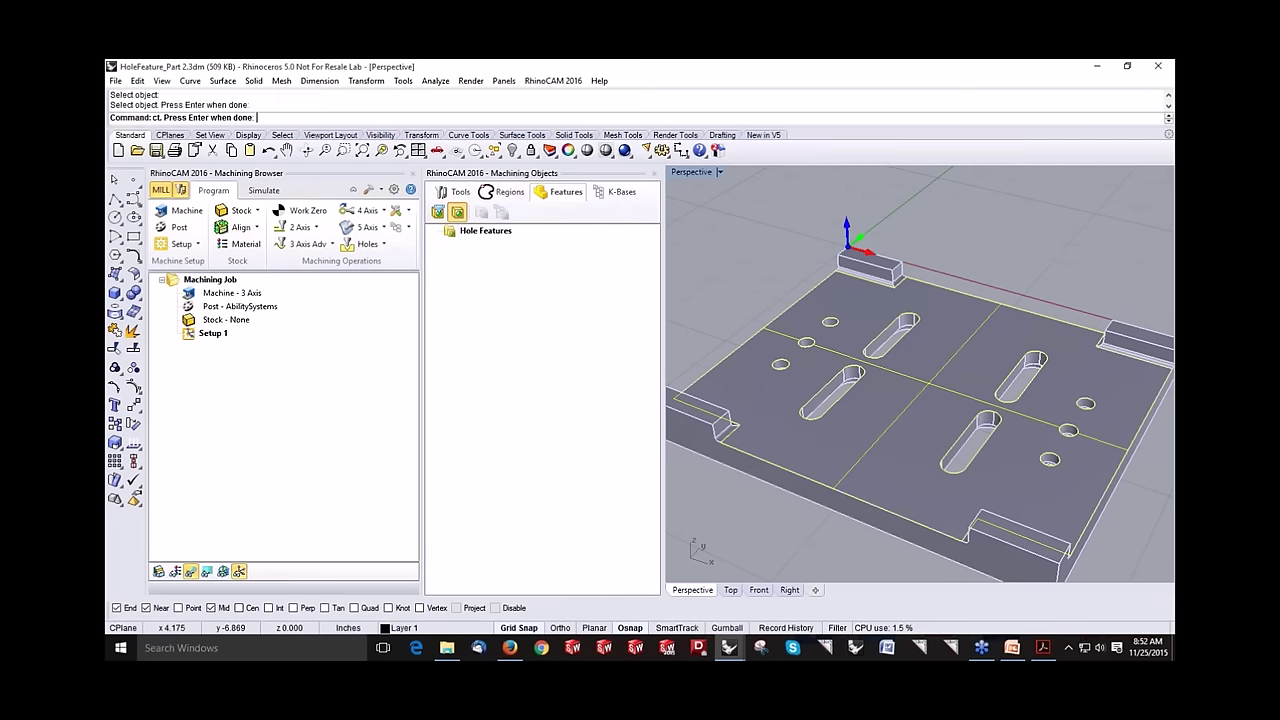
click(454, 245)
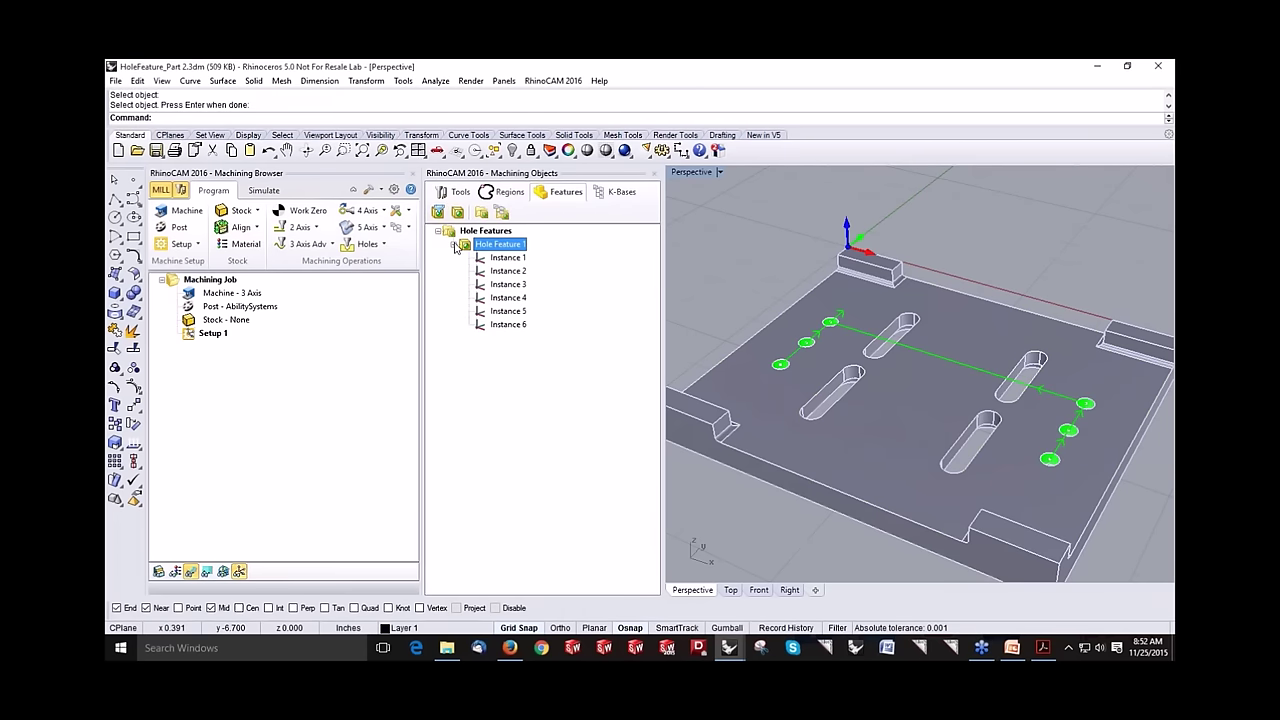
Step: Generate the hole operation set from Hole Feature 1 and display its Center Drill, Deep Drill and Hole Pocketing toolpaths
click(503, 214)
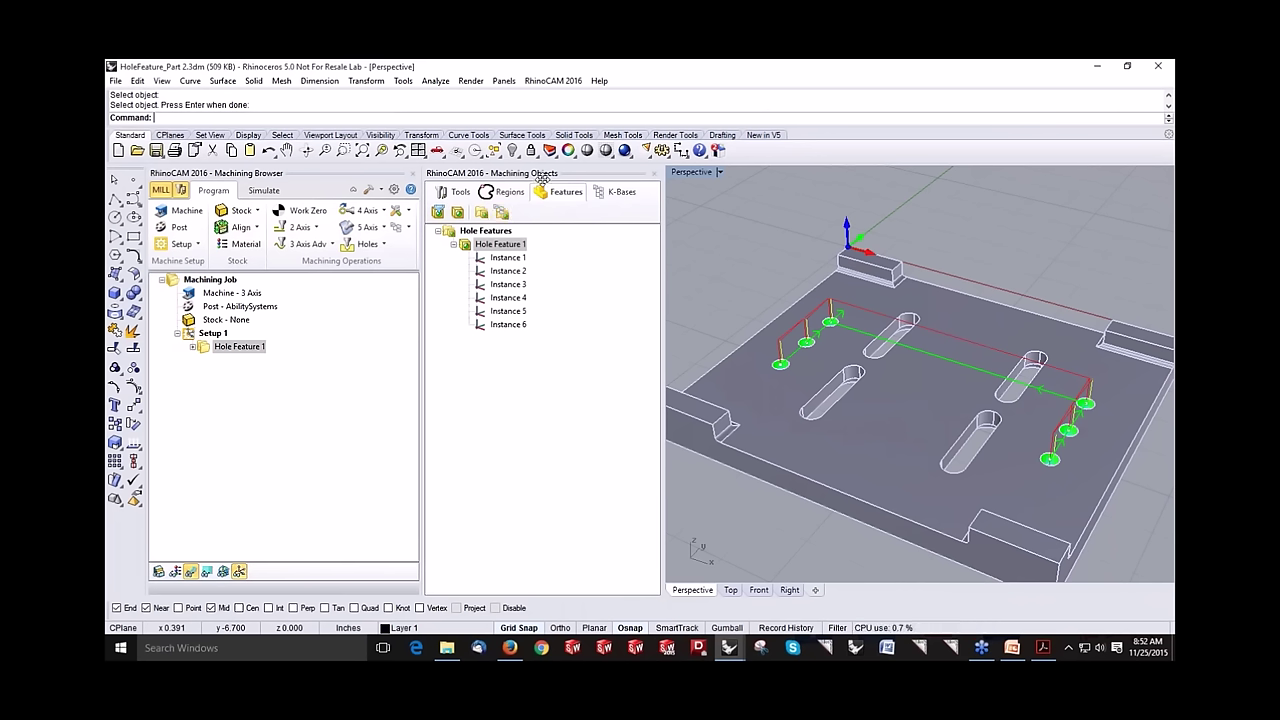
click(193, 348)
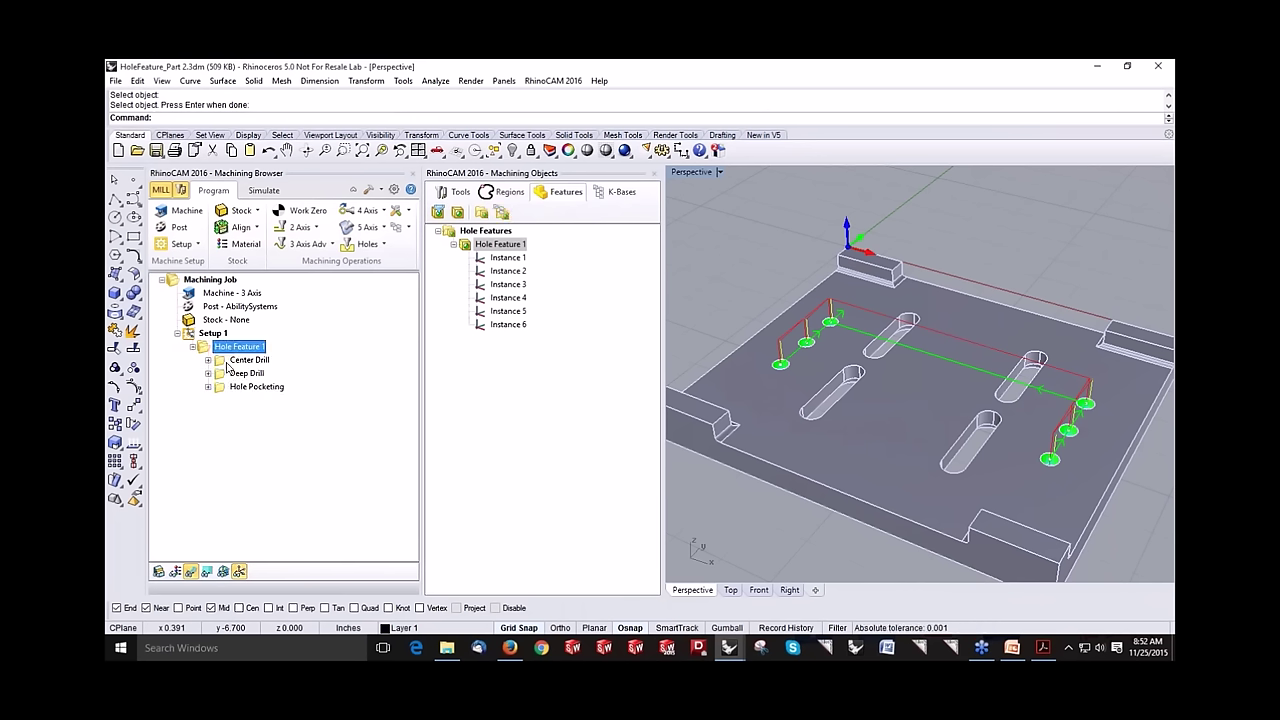
click(230, 366)
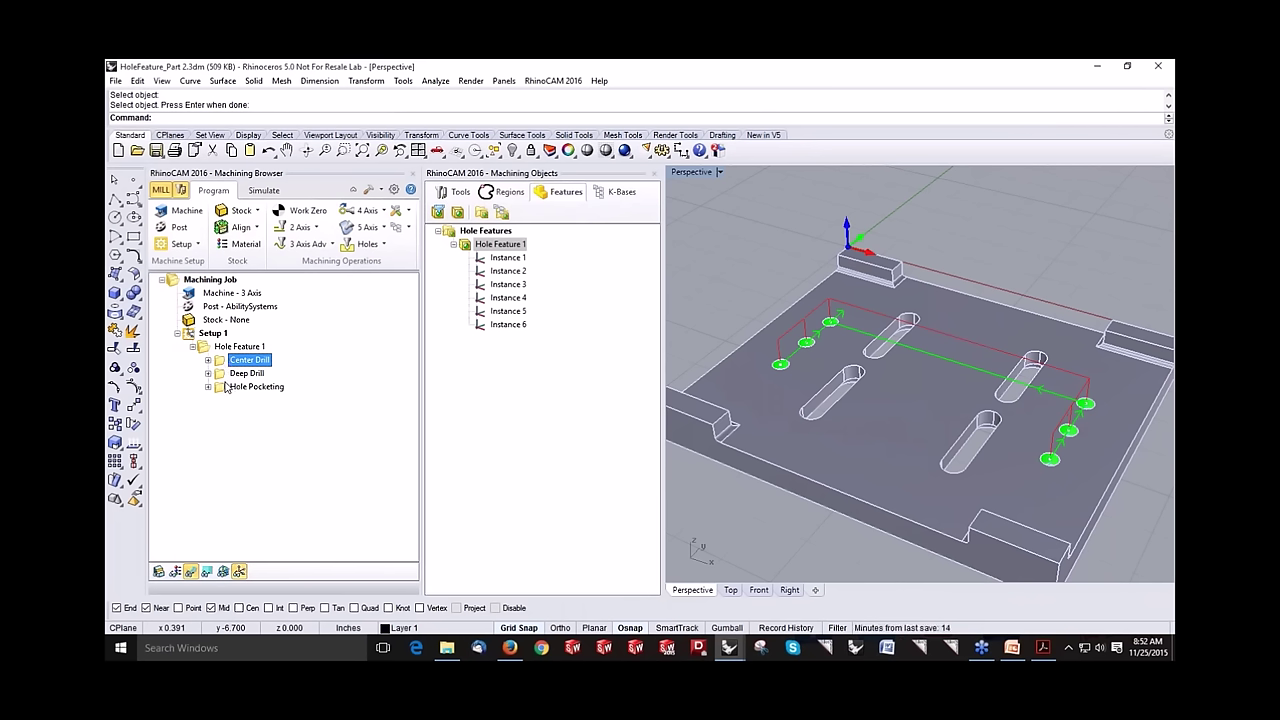
click(232, 374)
click(226, 388)
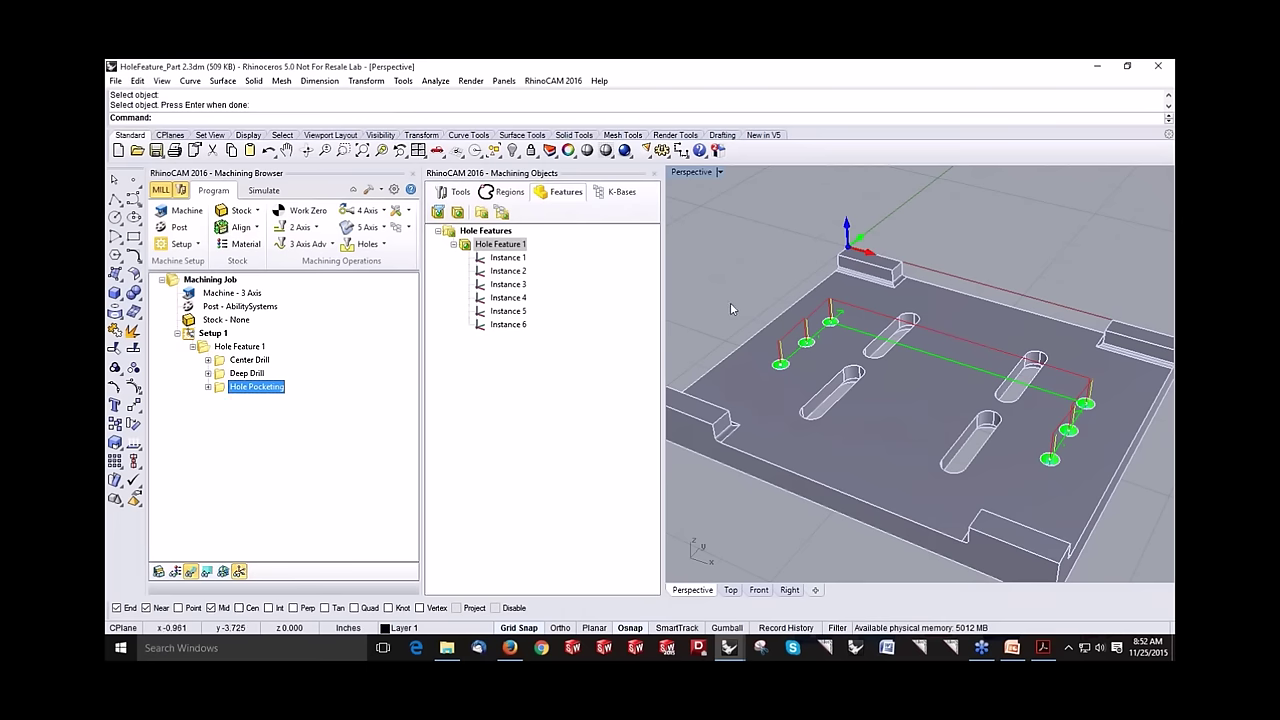
scroll(737, 301, down, 5)
right_drag(783, 345, 623, 169)
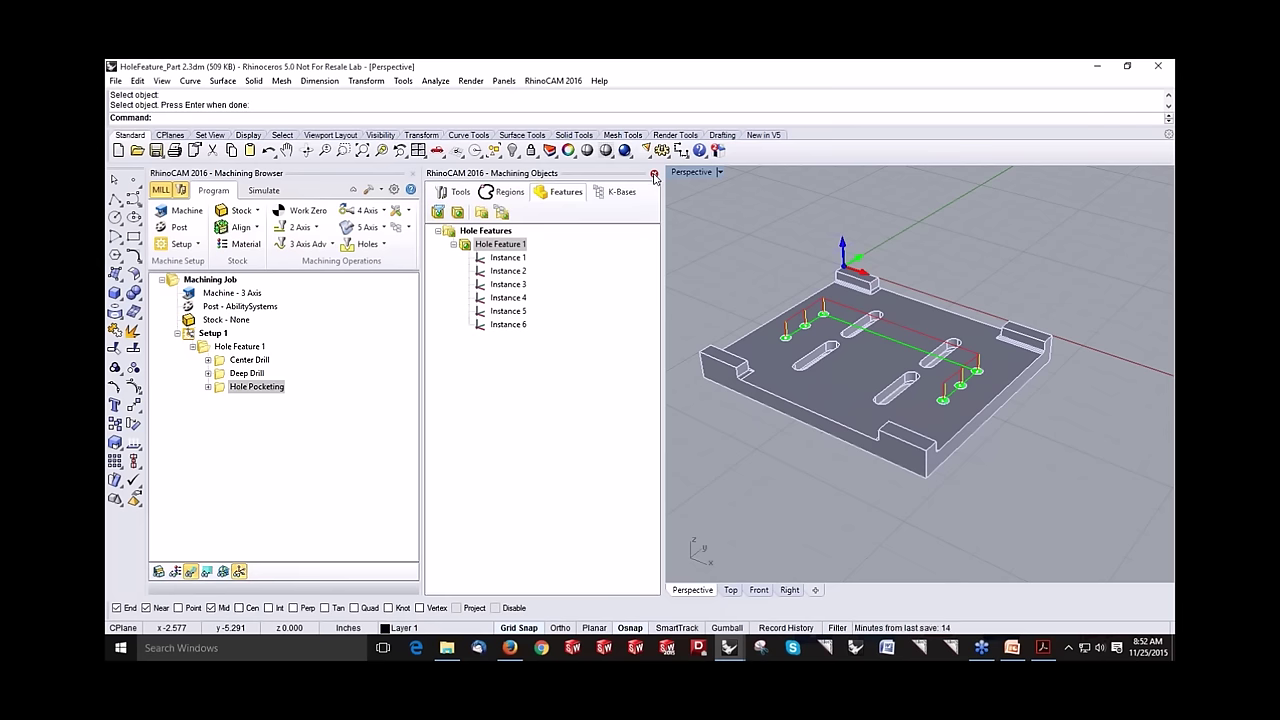
Step: Close the Machining Objects browser and open the SketchUp file Base.skp from the Explode_Cabinet_Design folder
click(654, 176)
click(136, 151)
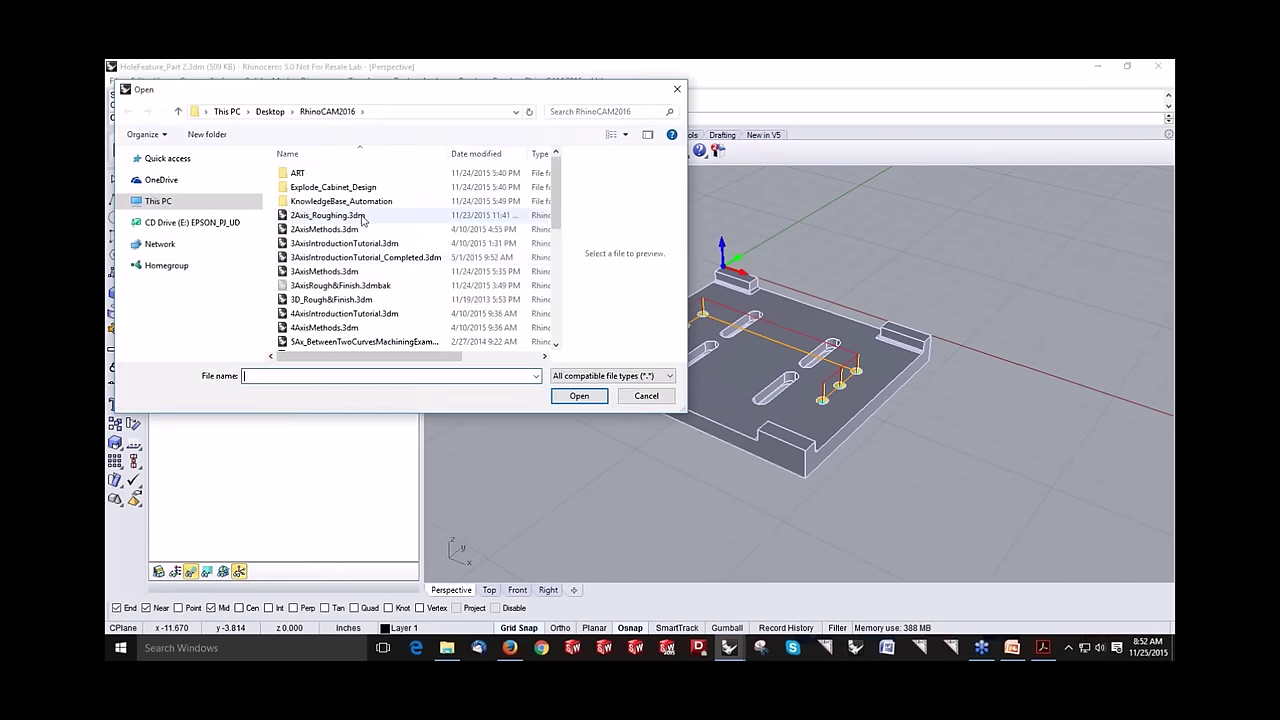
double_click(340, 187)
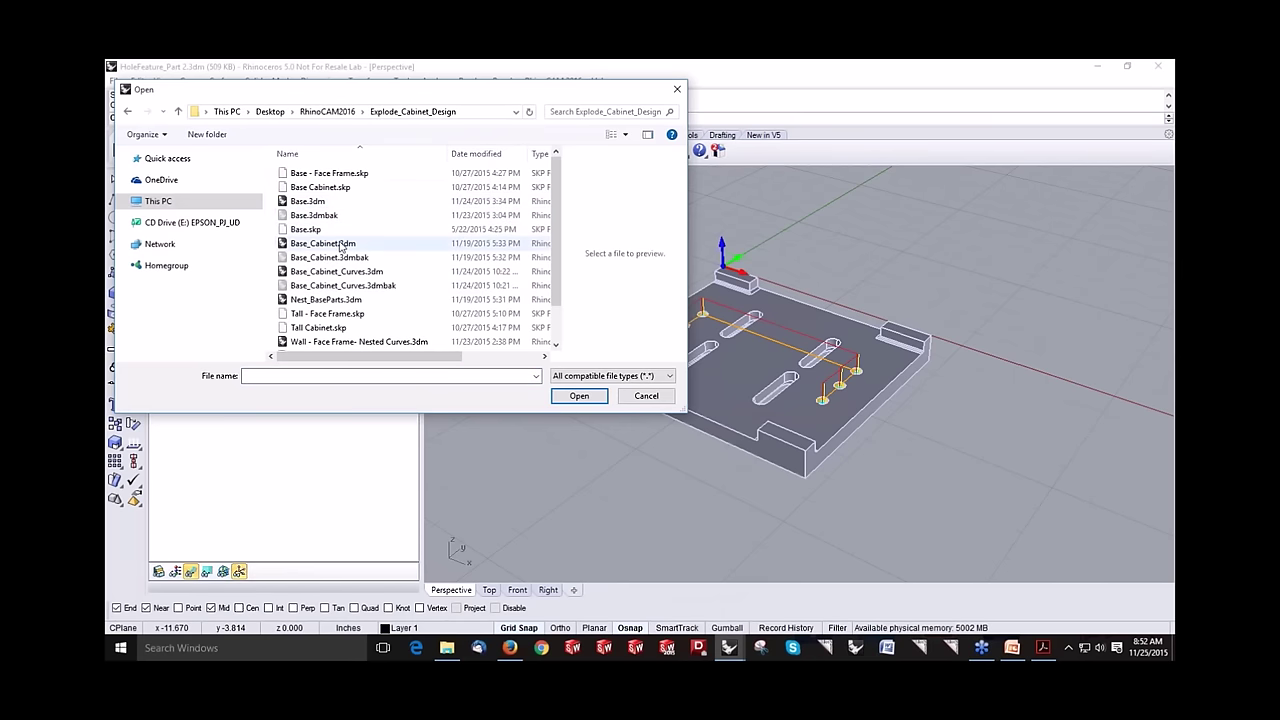
click(306, 229)
click(580, 396)
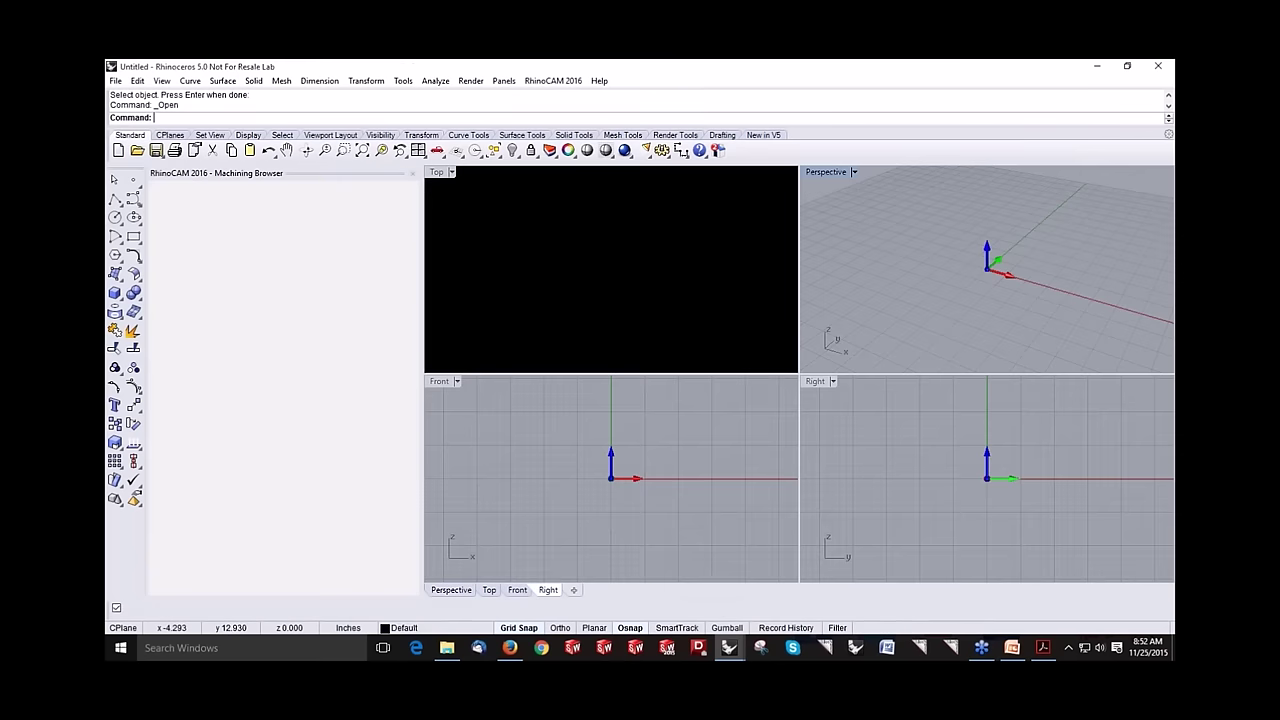
click(745, 419)
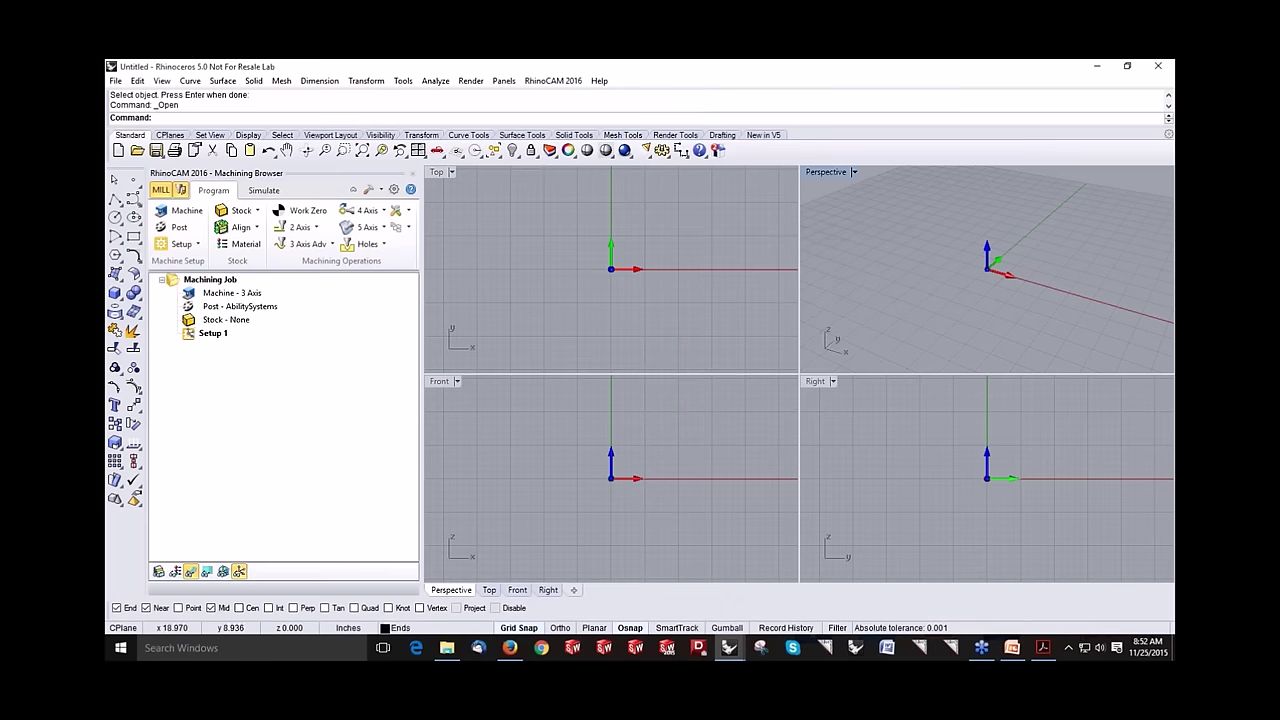
Step: Maximise the Perspective viewport and show the cabinet model in Shaded display mode
double_click(826, 172)
click(606, 150)
right_drag(571, 346, 588, 324)
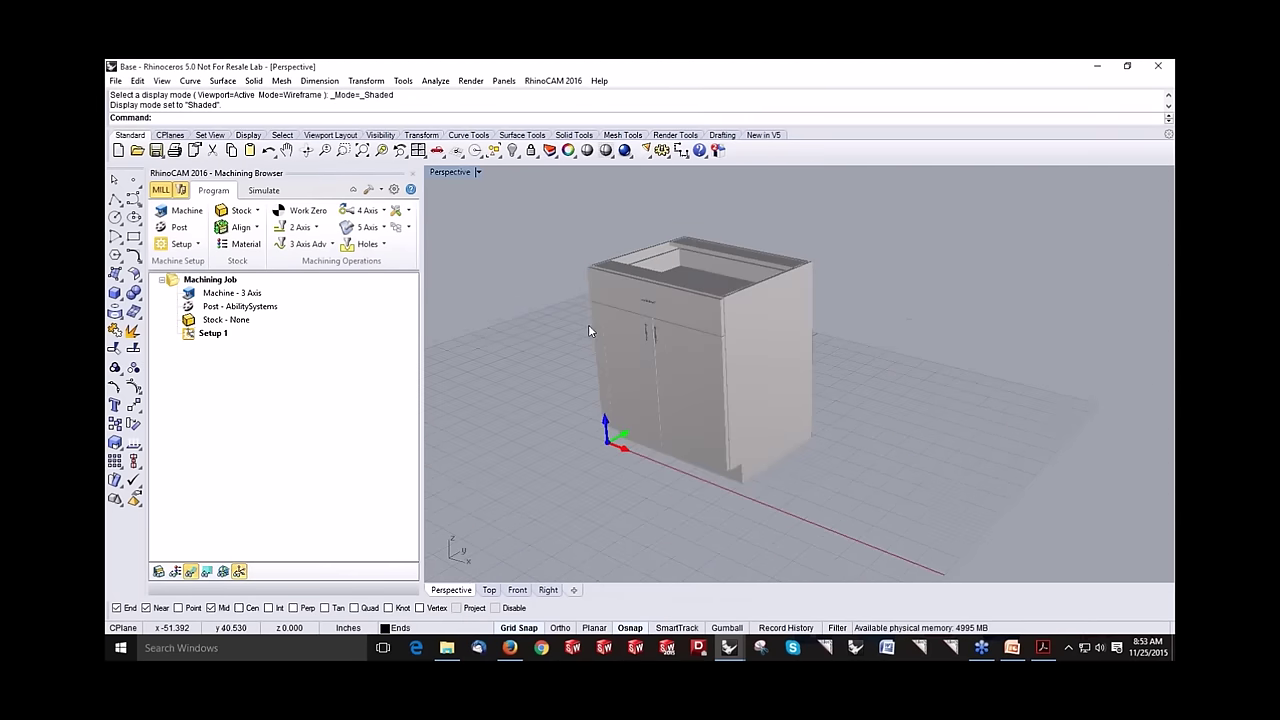
Step: Explode all visible cabinet geometry with Explode Cabinet Design, in a single row along X at 0.3 spacing, with geometry in the parent layer
click(381, 190)
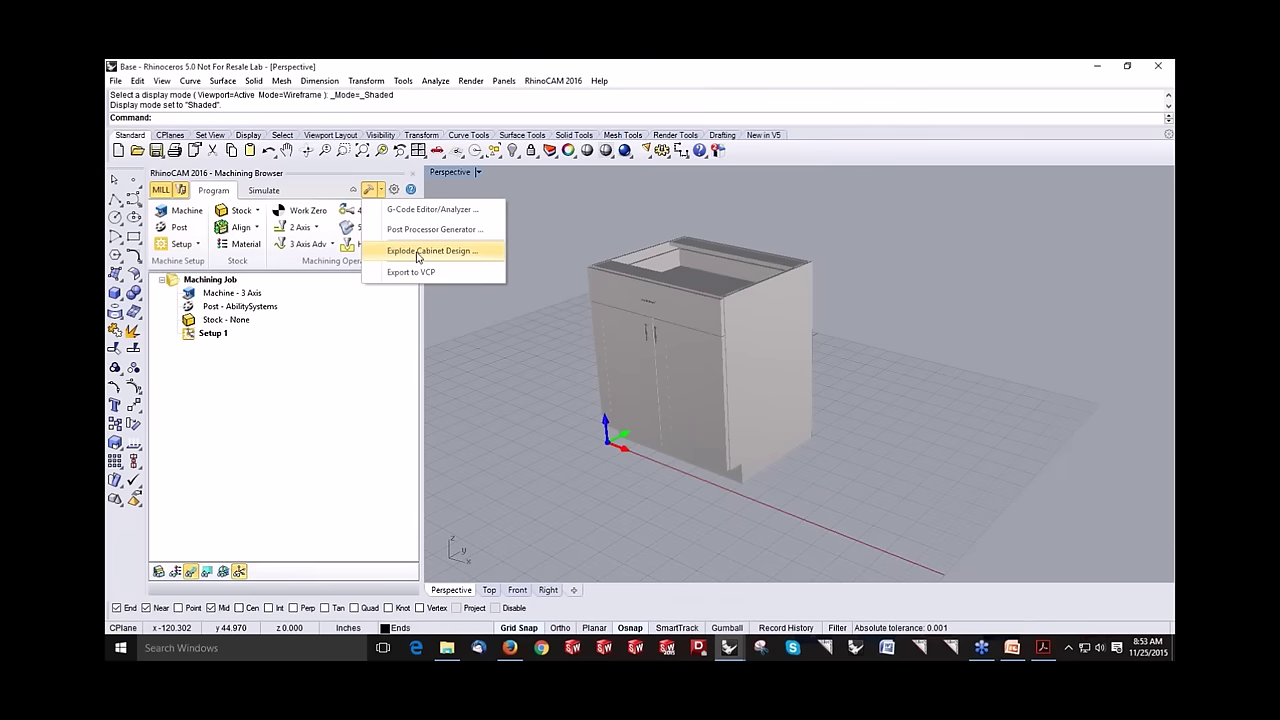
click(417, 252)
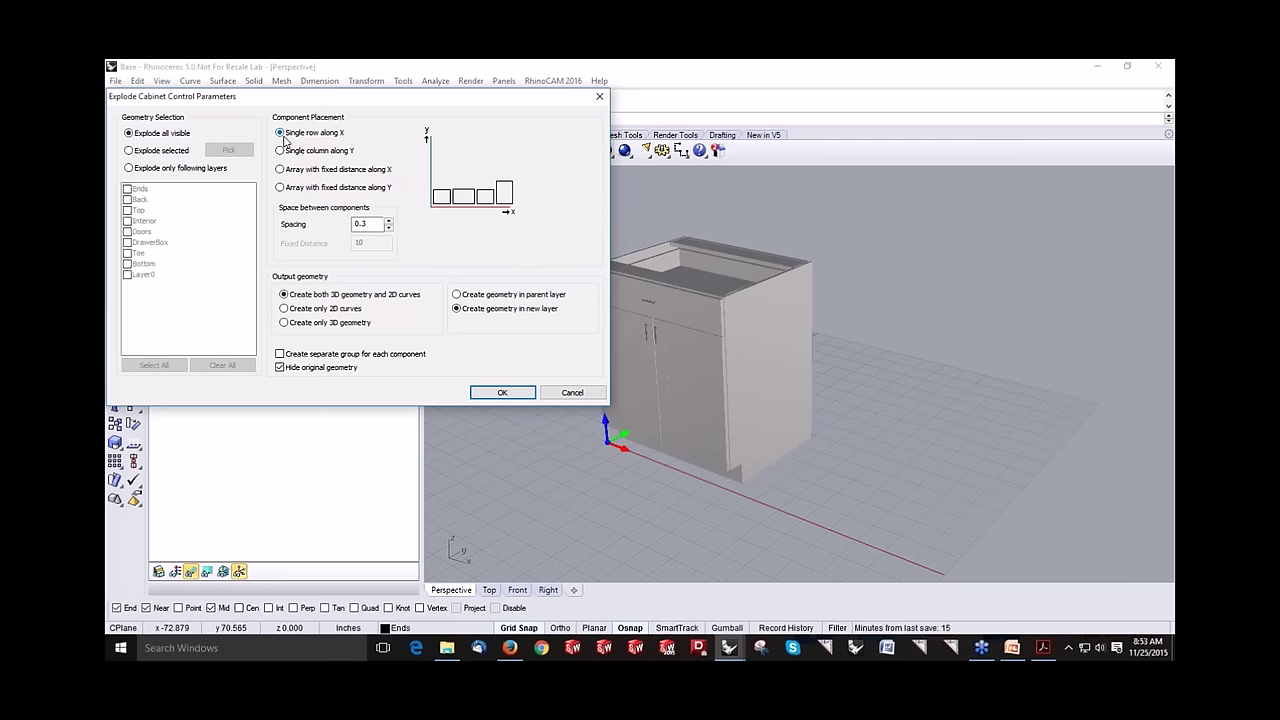
click(140, 170)
click(140, 137)
click(462, 296)
click(502, 393)
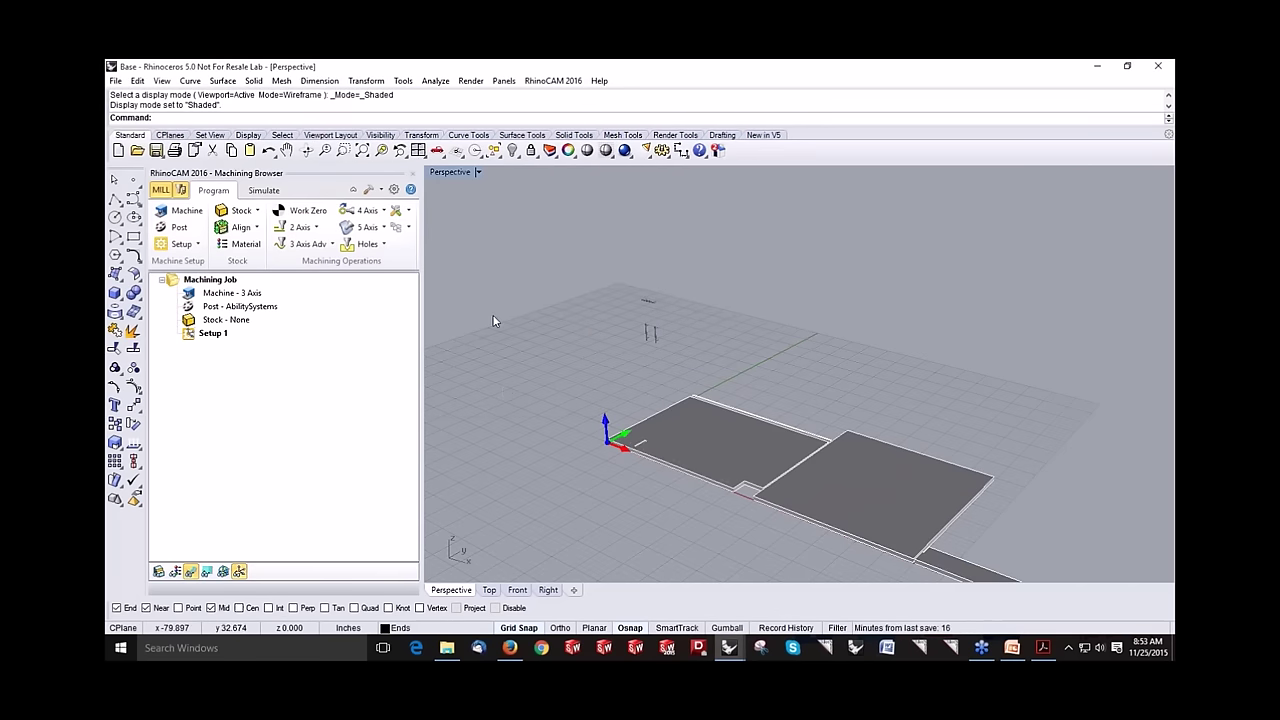
Step: Select the three handle blocks left floating above the exploded cabinet parts and delete them
scroll(506, 318, down, 4)
scroll(559, 303, down, 4)
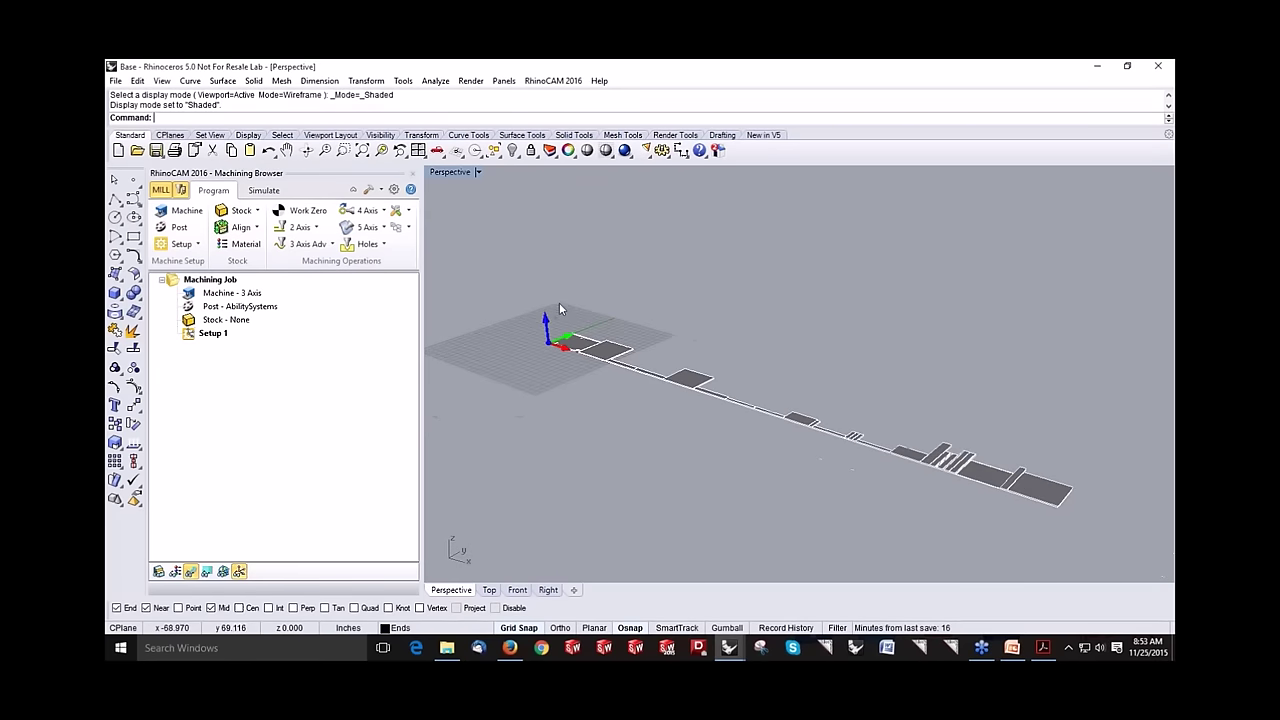
scroll(584, 360, up, 1)
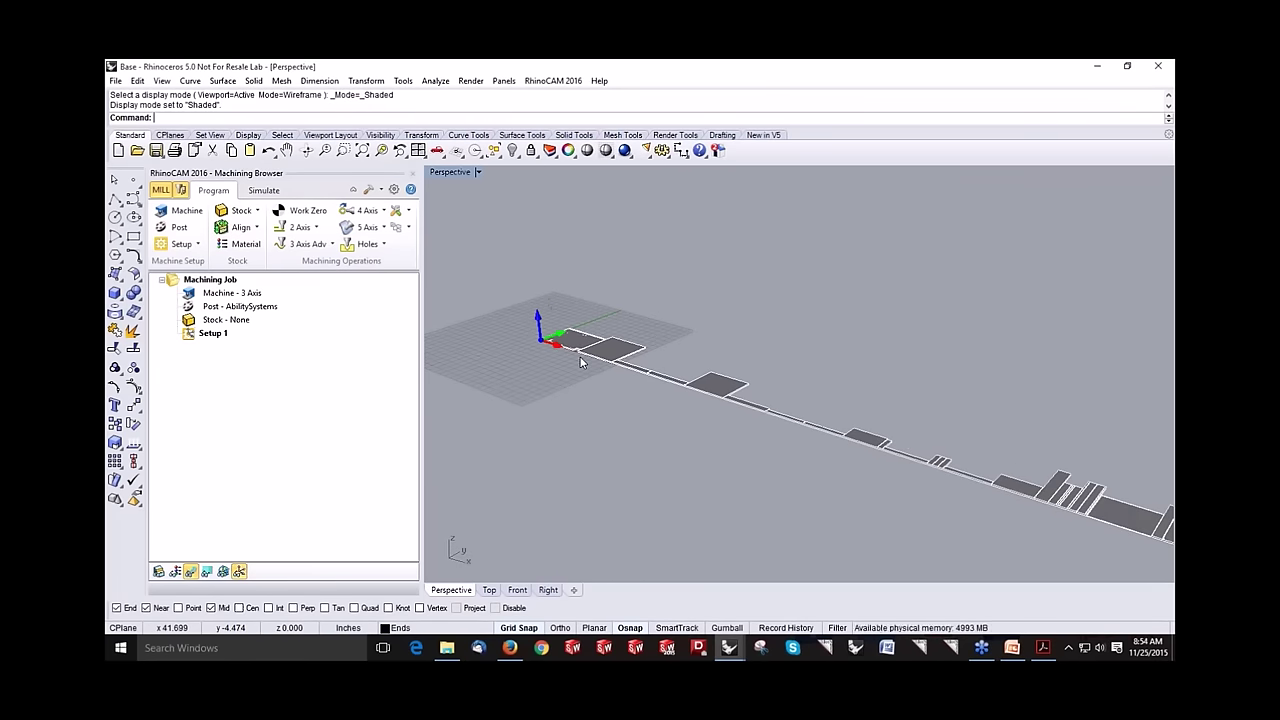
scroll(557, 358, up, 1)
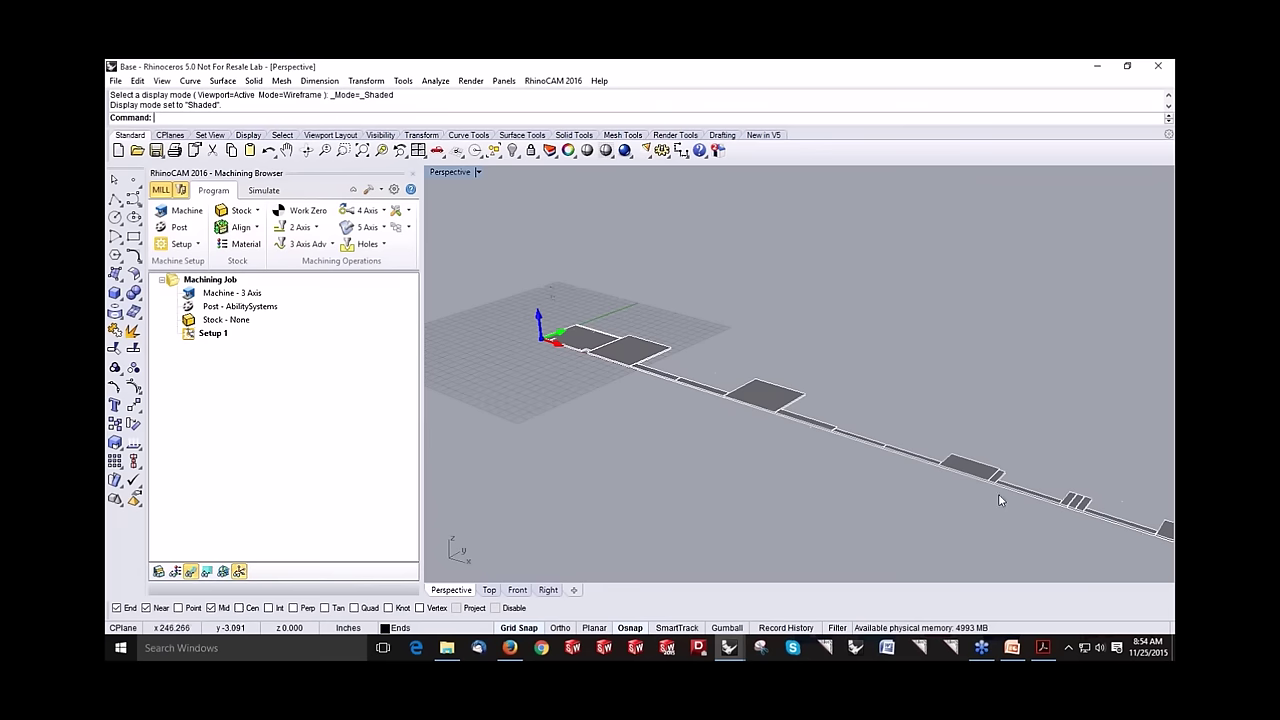
scroll(509, 291, up, 3)
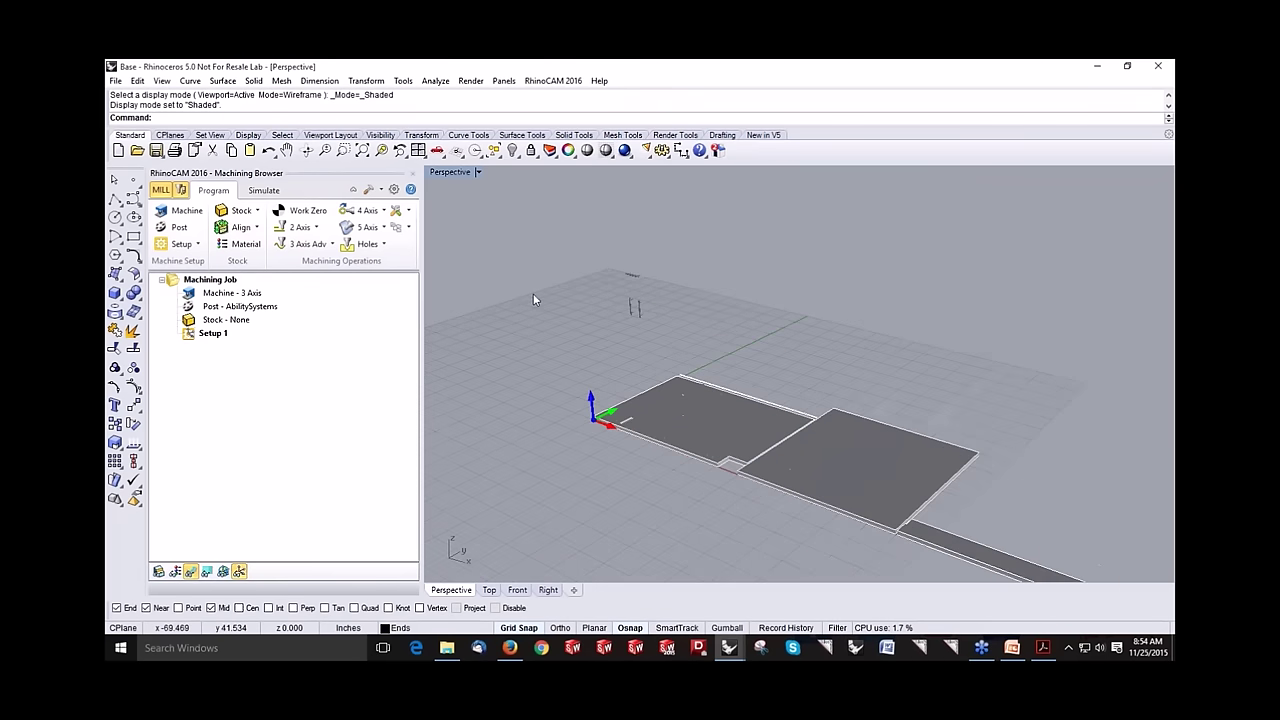
mouse_move(659, 331)
right_down()
mouse_move(643, 310)
mouse_move(660, 330)
mouse_move(646, 343)
mouse_move(680, 345)
mouse_move(662, 338)
right_up()
click(630, 300)
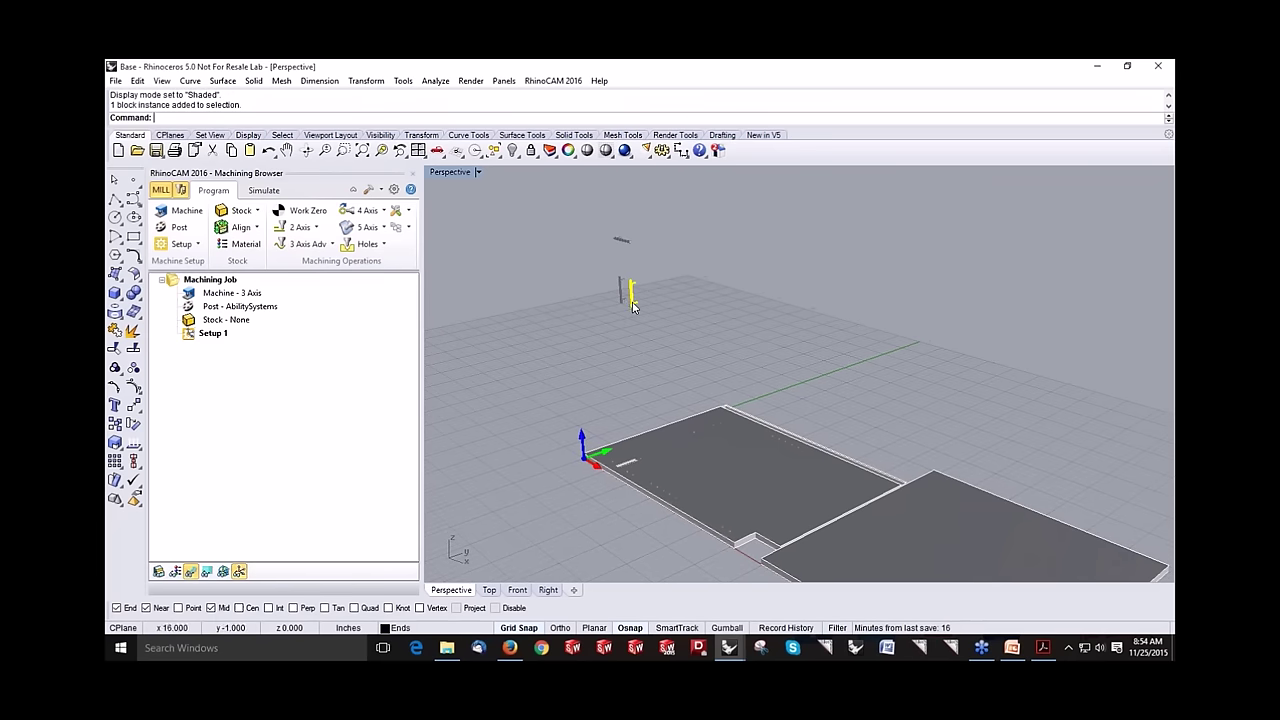
click(630, 300)
click(603, 320)
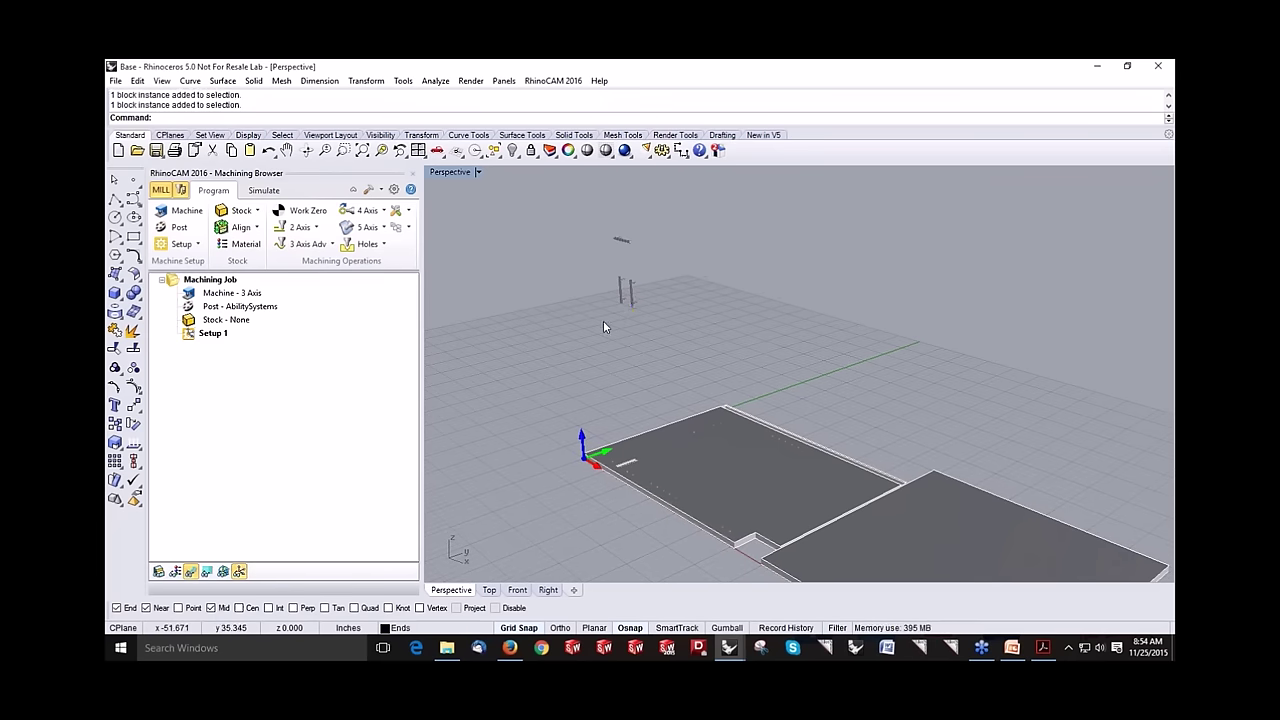
drag(569, 206, 690, 349)
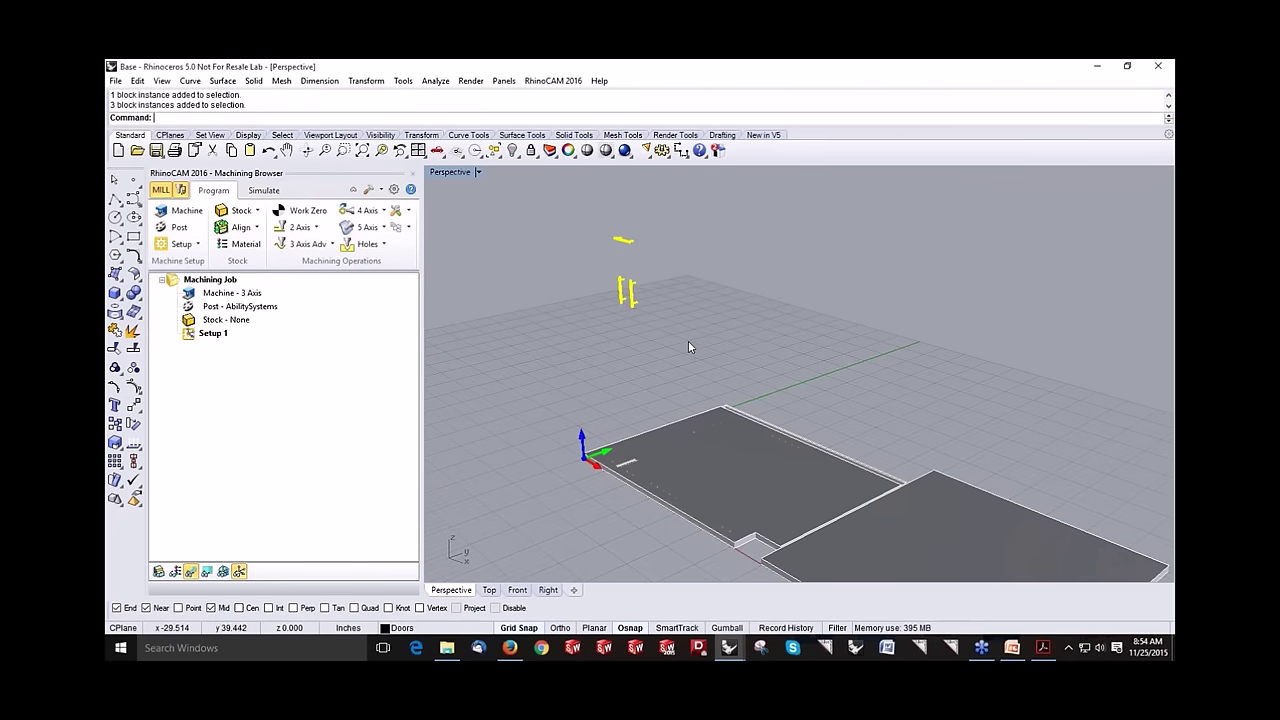
key(Delete)
right_drag(576, 293, 683, 417)
scroll(683, 417, up, 5)
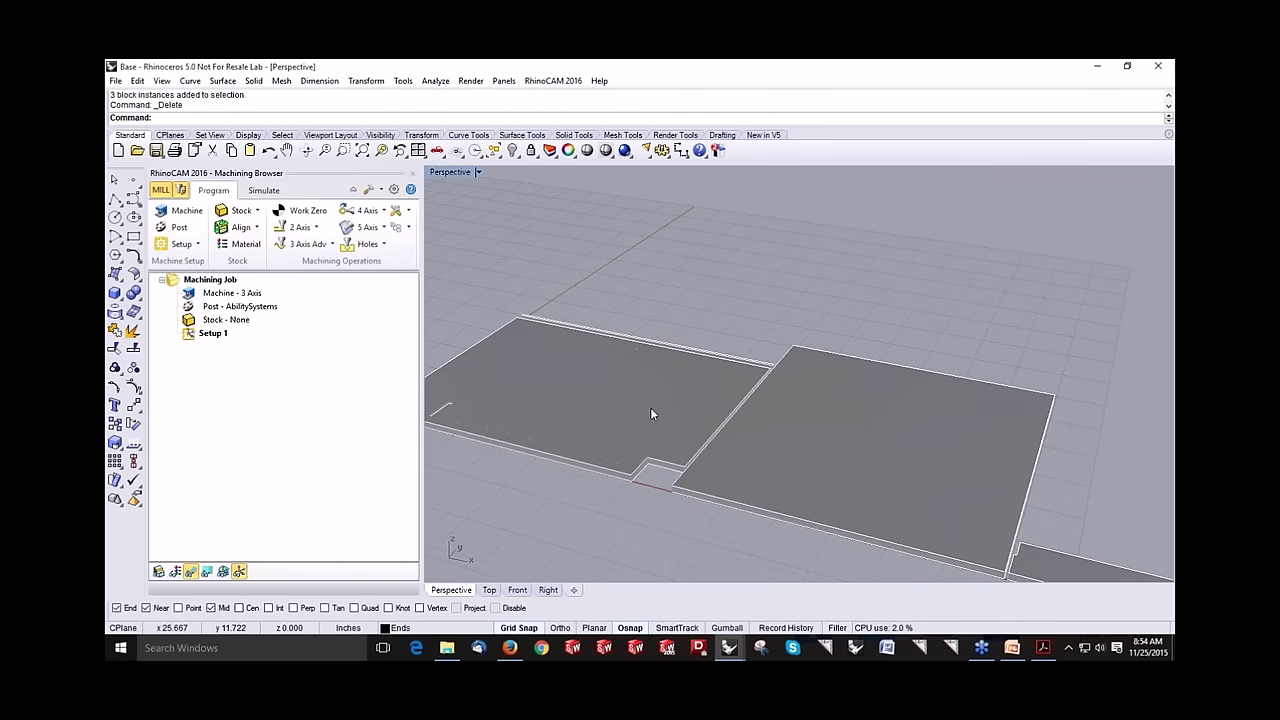
text(SelS)
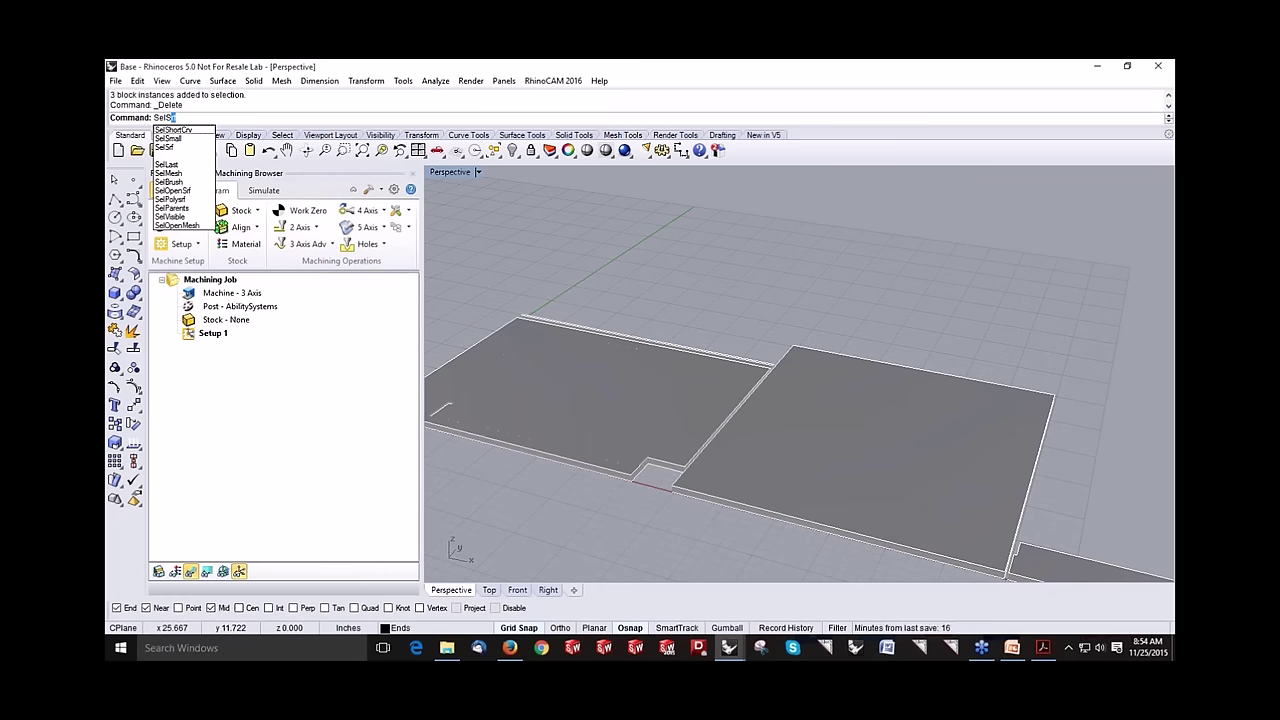
key(BackSpace)
key(BackSpace)
text(;)
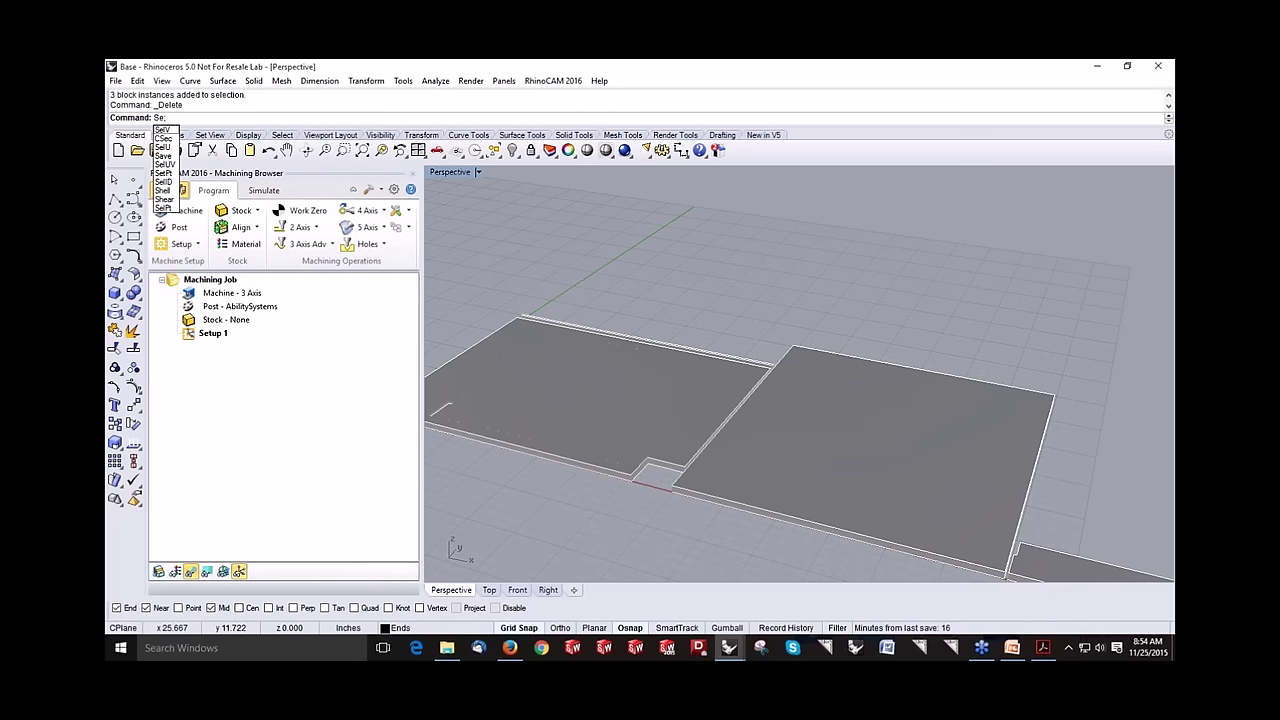
key(BackSpace)
text(l;)
key(BackSpace)
key(BackSpace)
key(BackSpace)
key(BackSpace)
Step: Select all the meshes of the exploded cabinet with SelMesh and hide them
text(SelMesh)
key(Return)
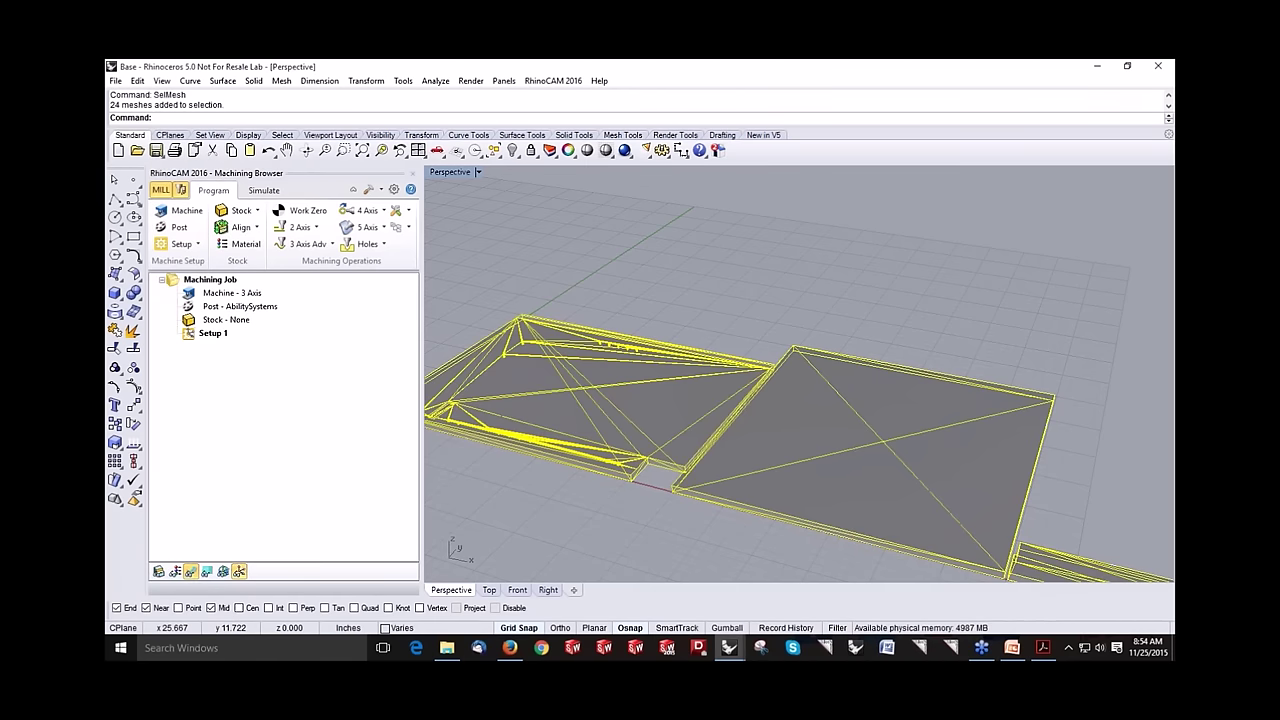
key(ctrl+h)
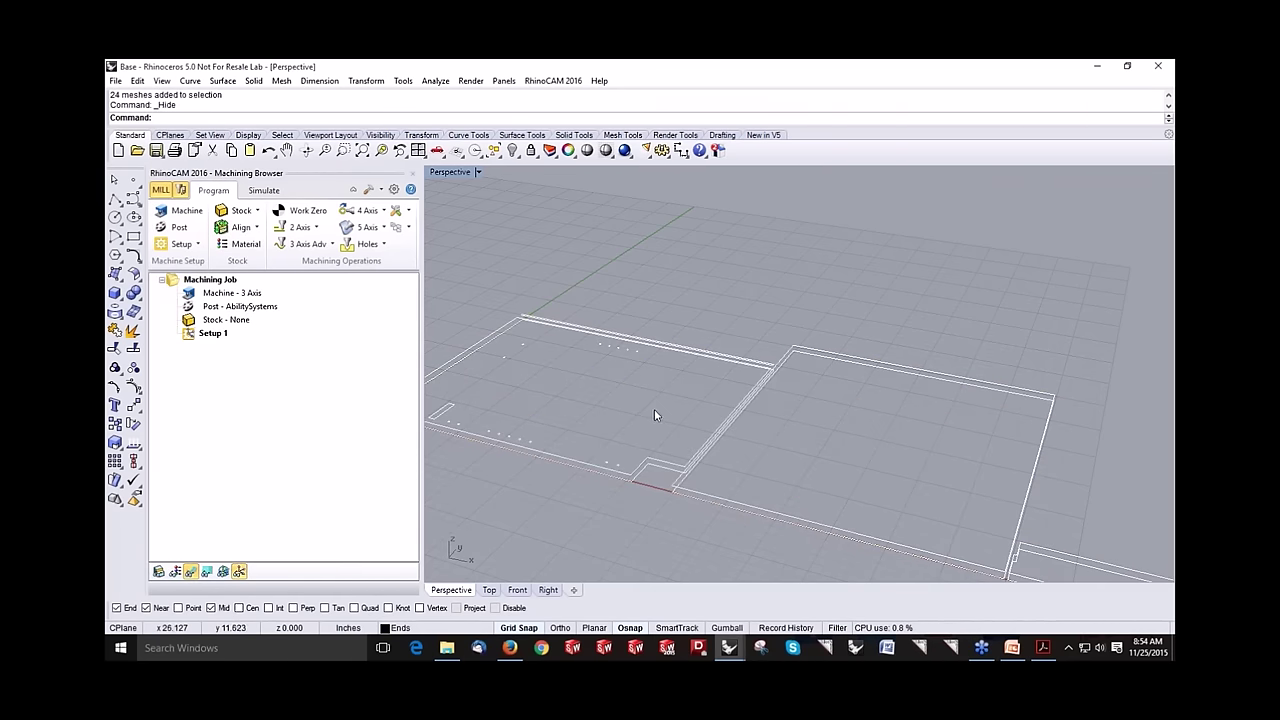
scroll(657, 440, up, 5)
right_drag(737, 445, 500, 335)
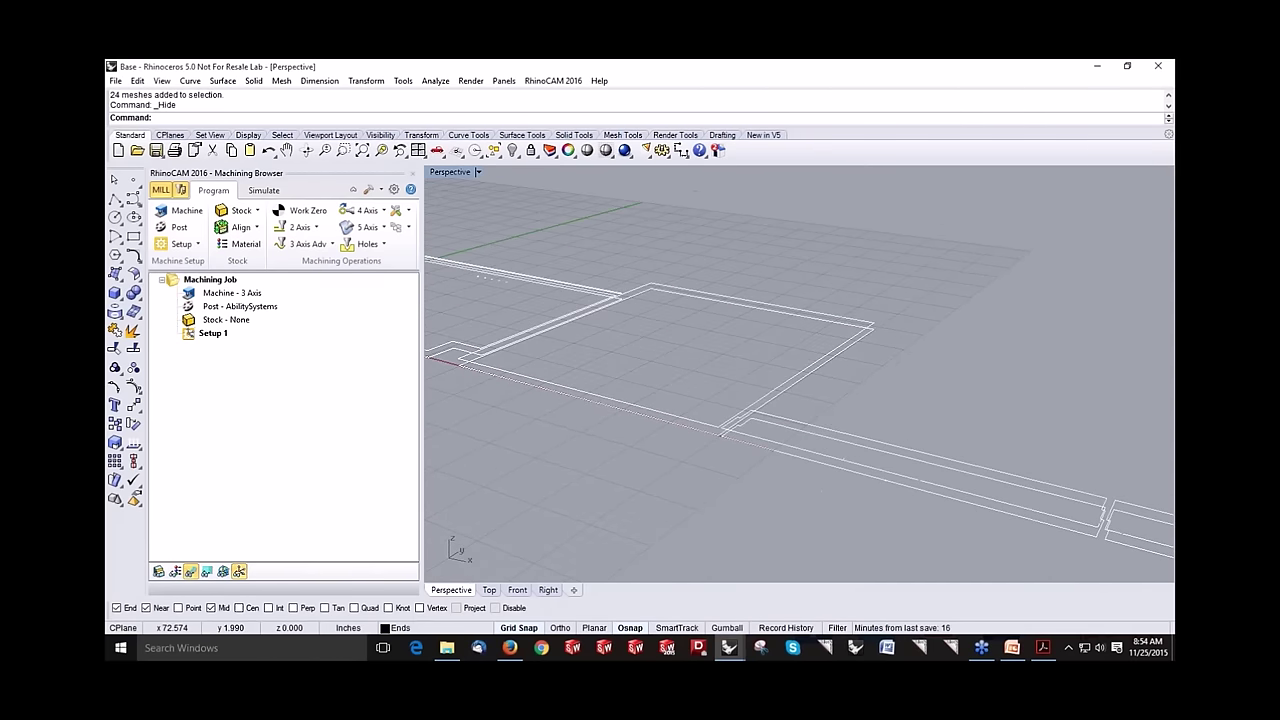
right_drag(812, 449, 595, 447)
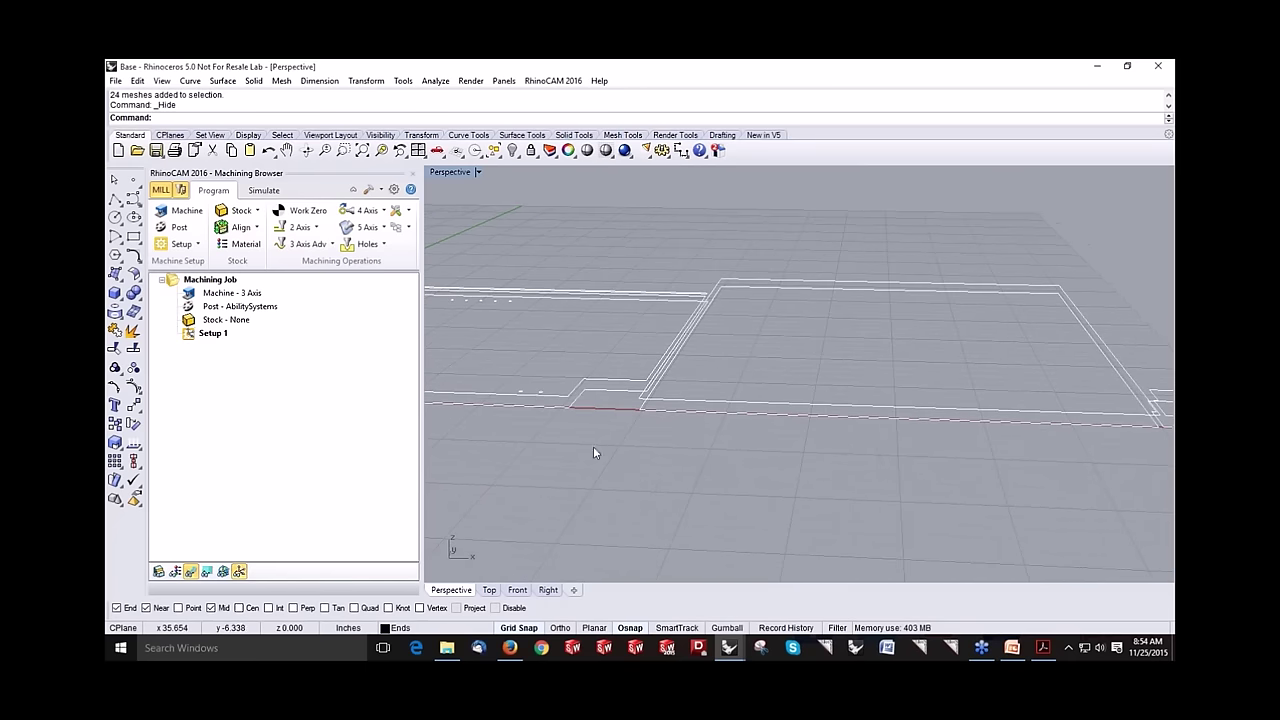
right_drag(763, 423, 700, 423)
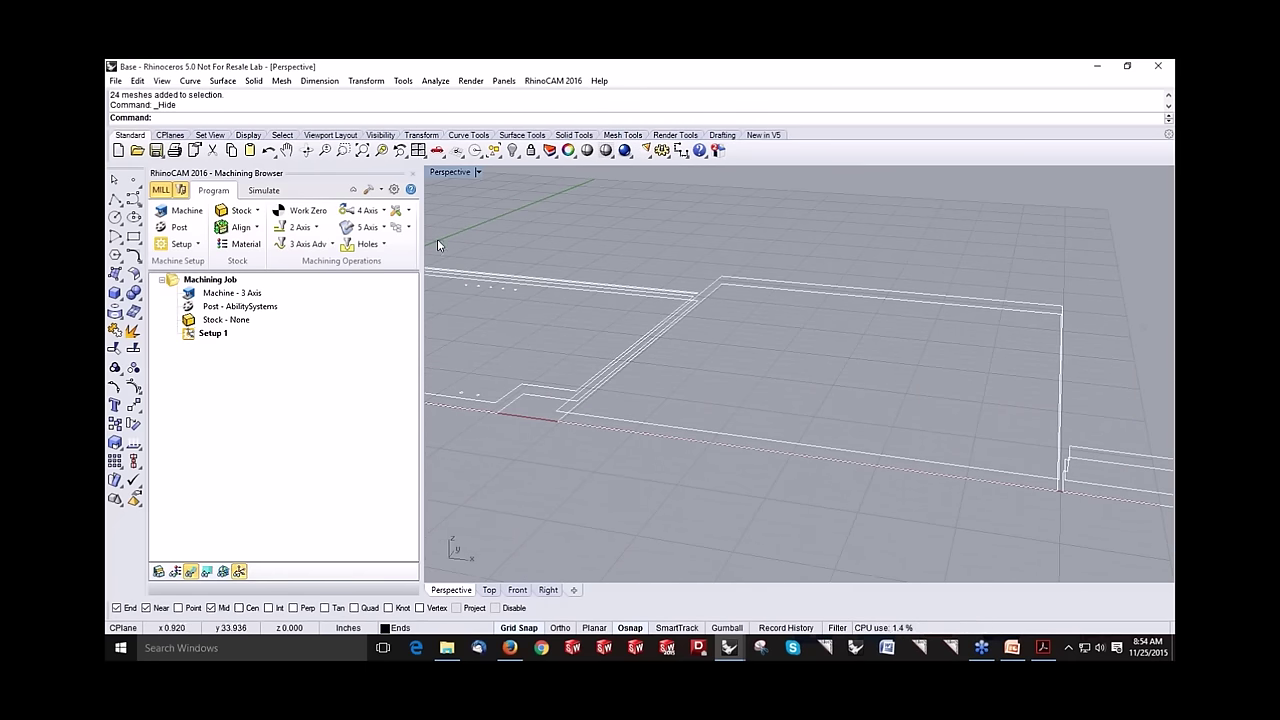
Step: Discard the changes to Base, filter the files to Rhino 3D Models (*.3dm), and open Base.3dm from the Explode_Cabinet_Design folder
click(137, 151)
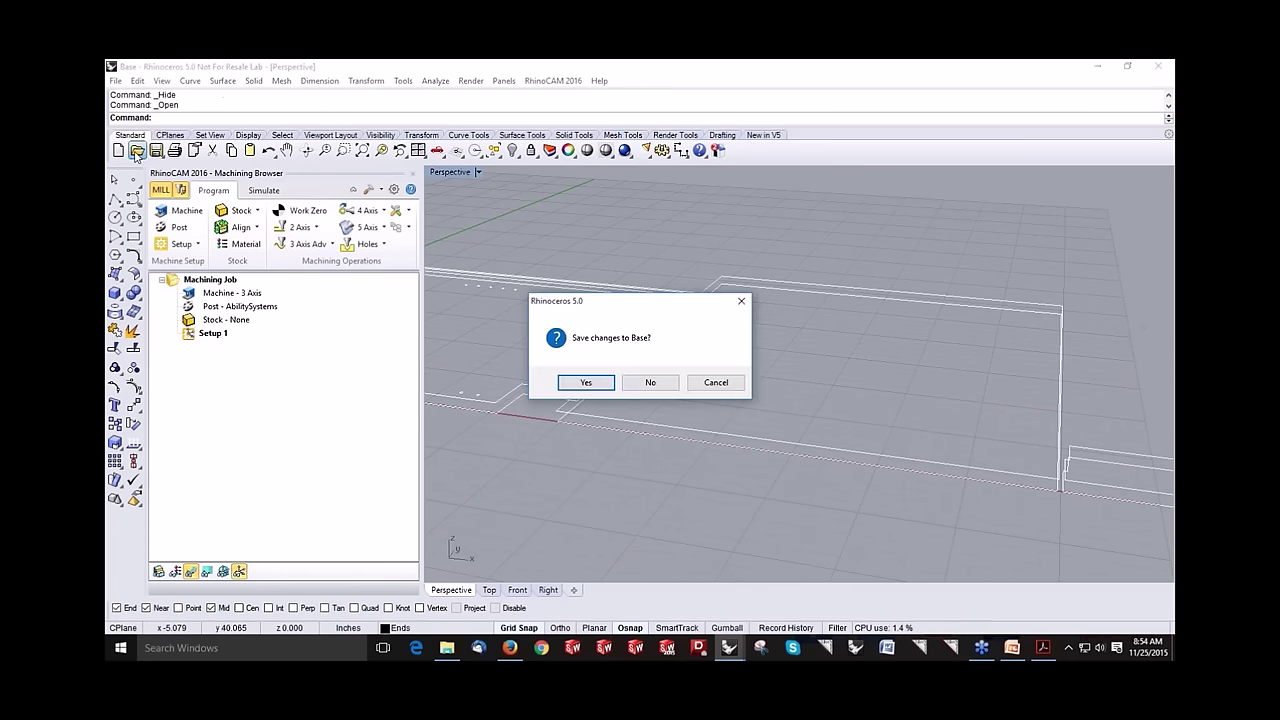
click(650, 382)
click(612, 375)
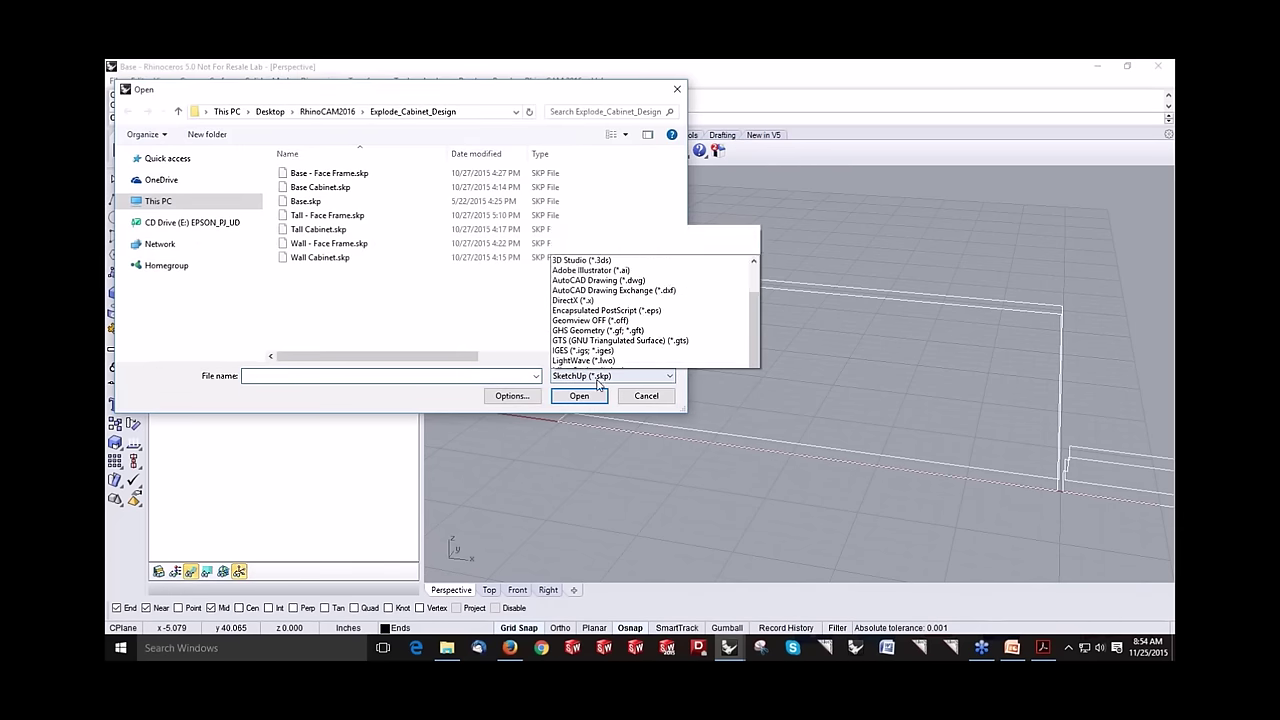
scroll(613, 200, up, 1)
click(600, 73)
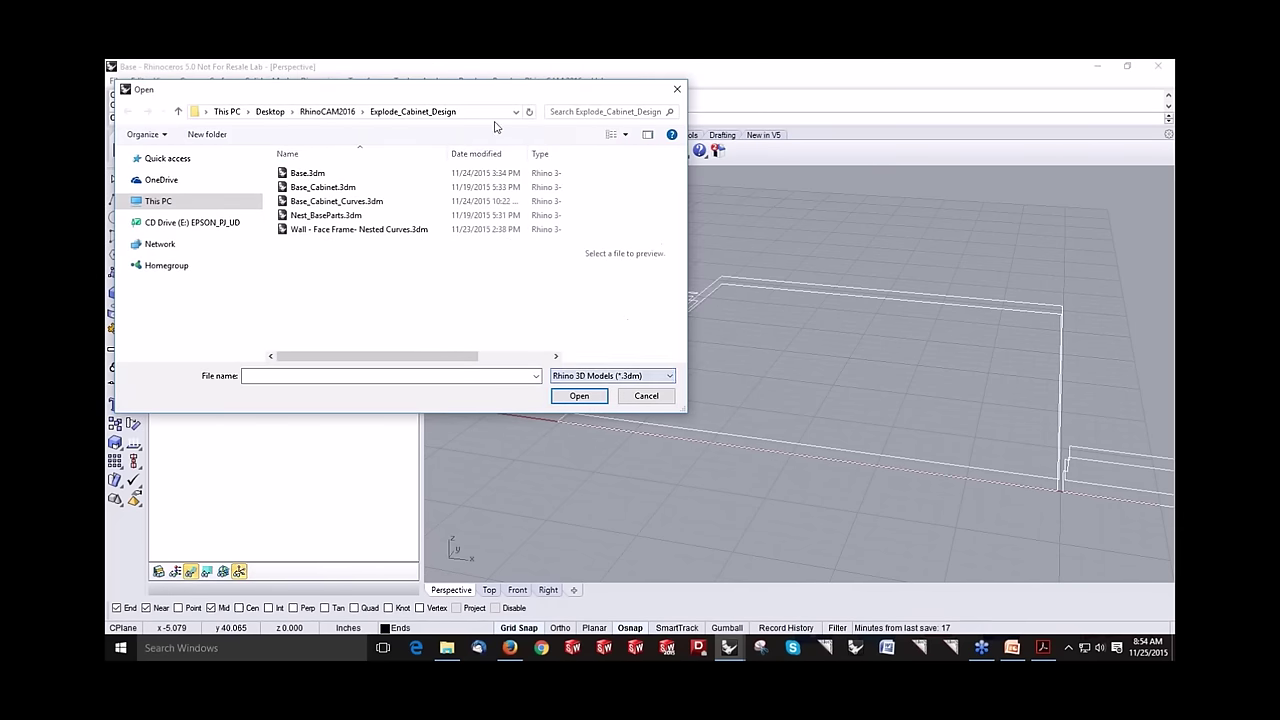
click(355, 173)
click(579, 396)
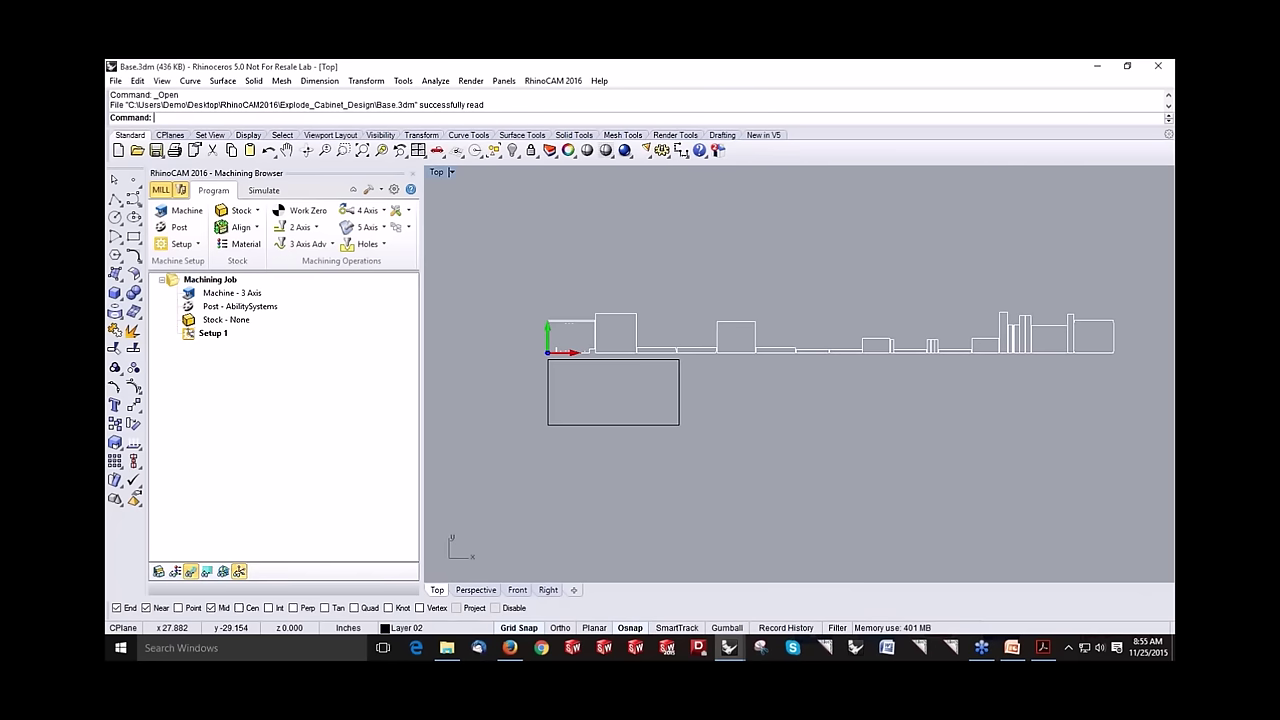
scroll(584, 346, up, 4)
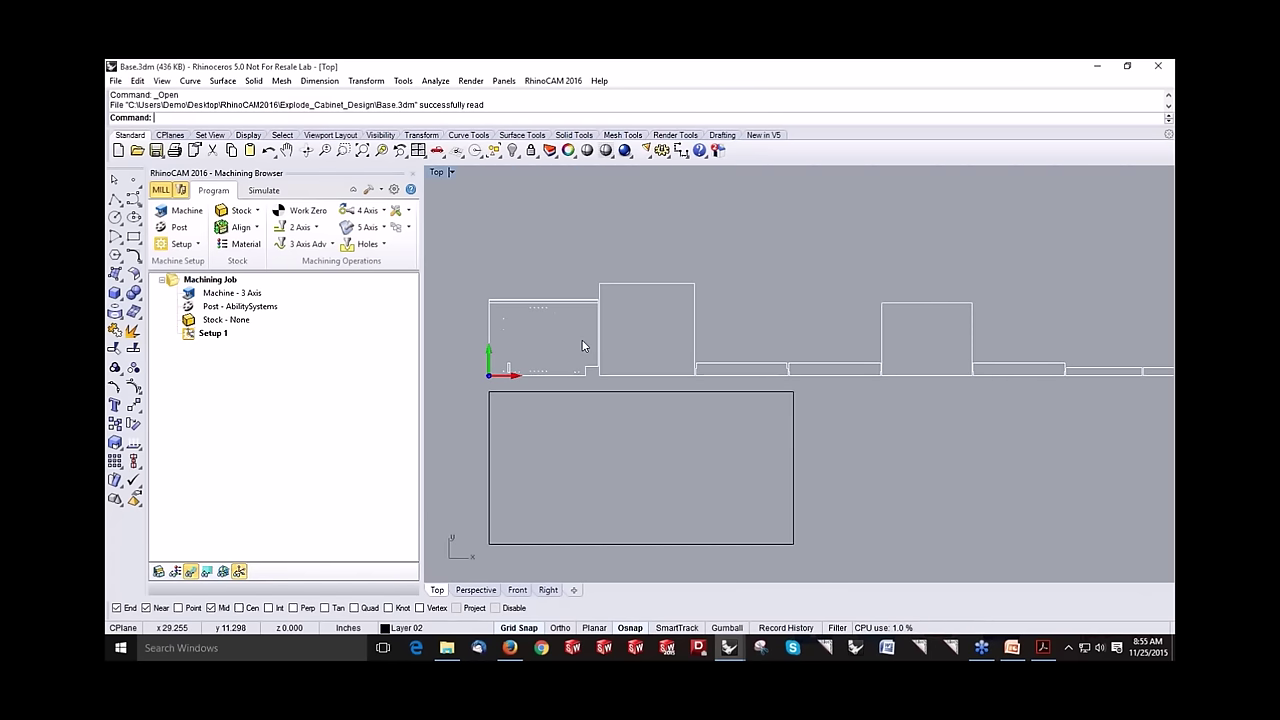
Step: Switch from the milling module to the NEST module and choose rectangular nesting as the type of nesting
scroll(578, 342, down, 3)
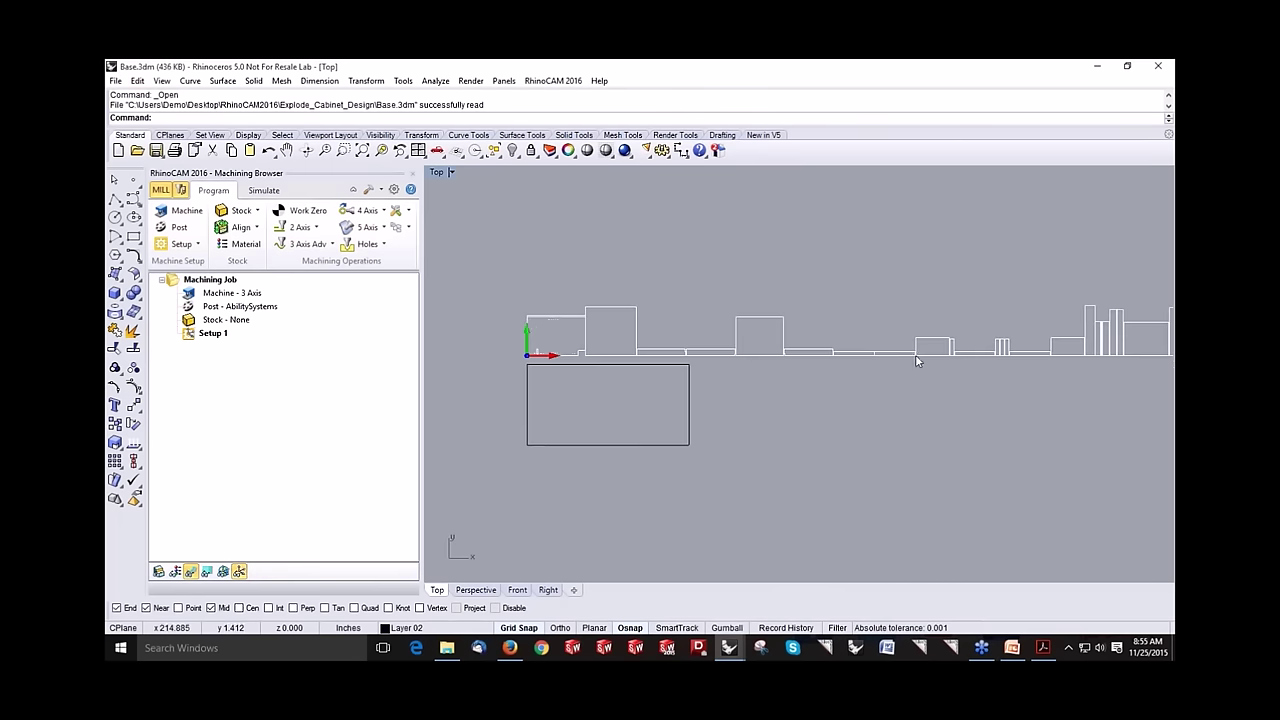
scroll(480, 395, up, 1)
scroll(512, 374, up, 4)
scroll(596, 334, down, 3)
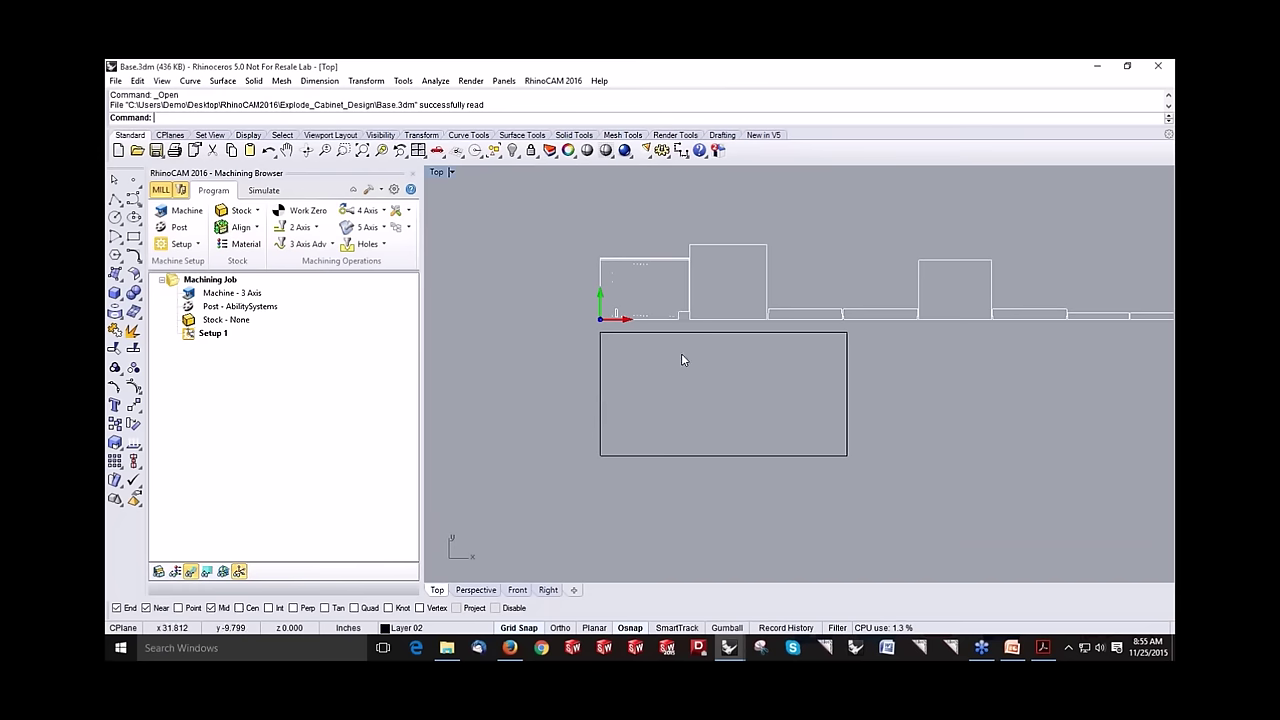
click(538, 81)
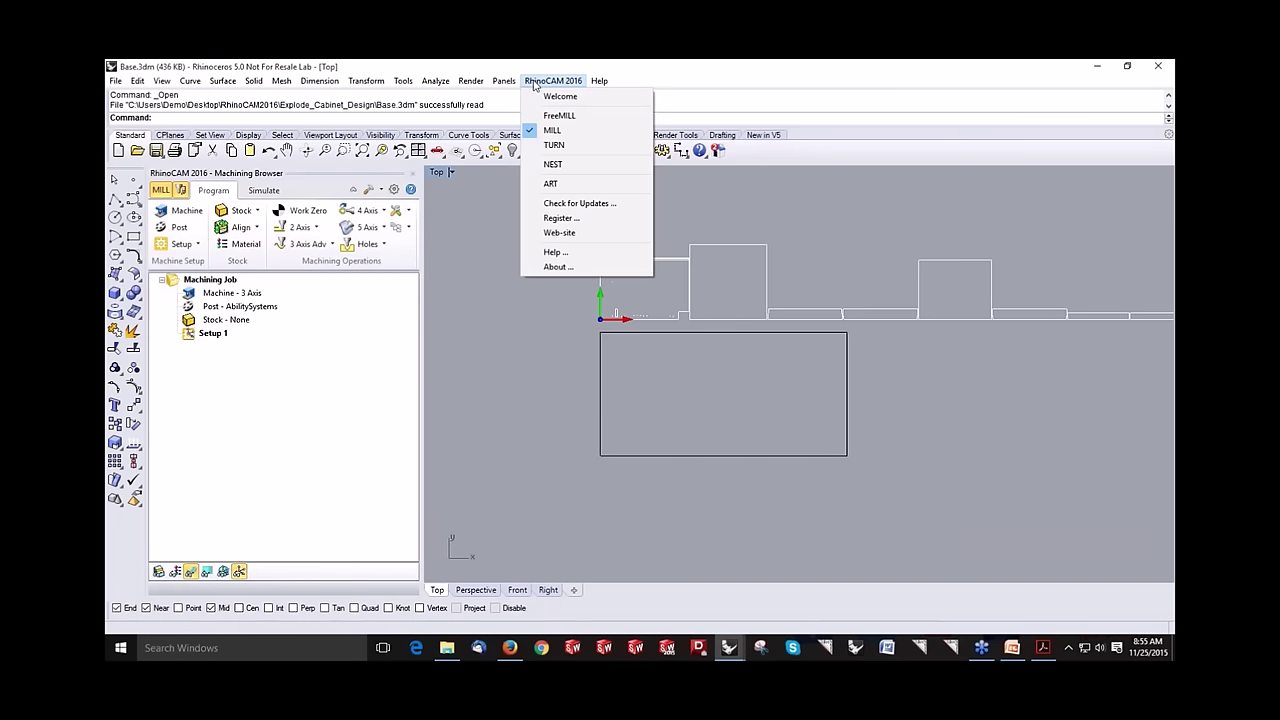
click(552, 164)
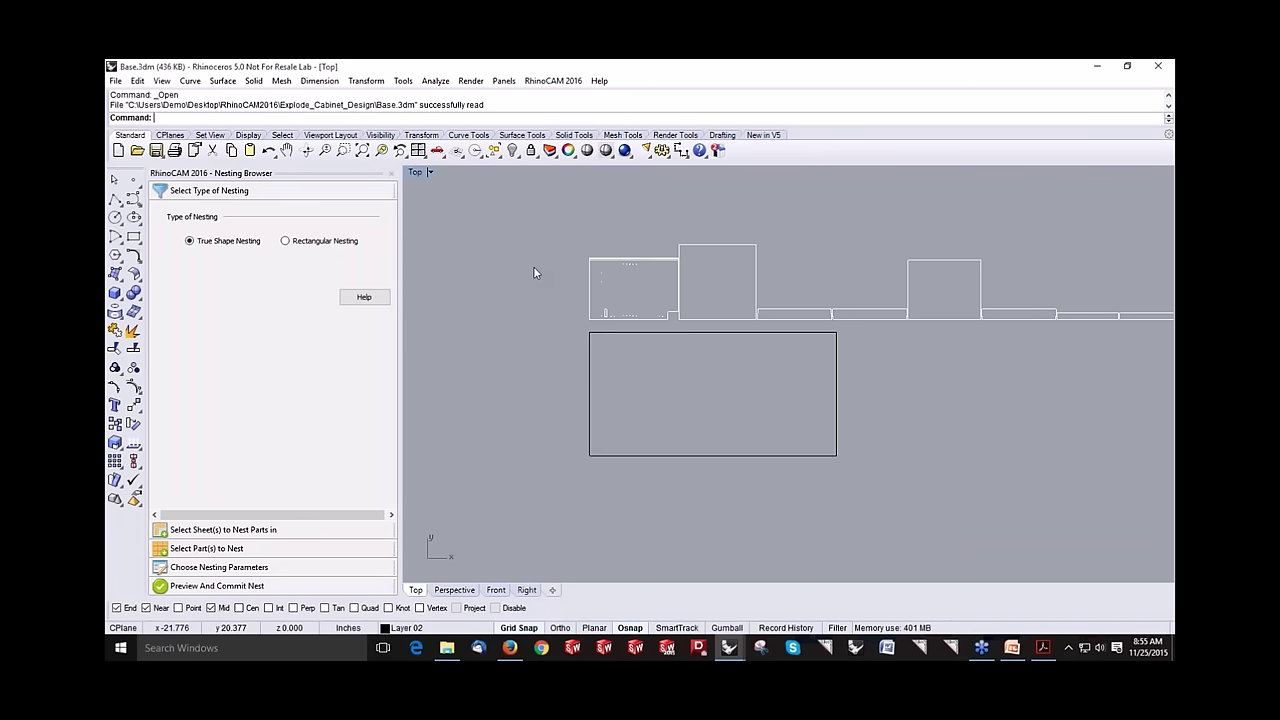
click(325, 246)
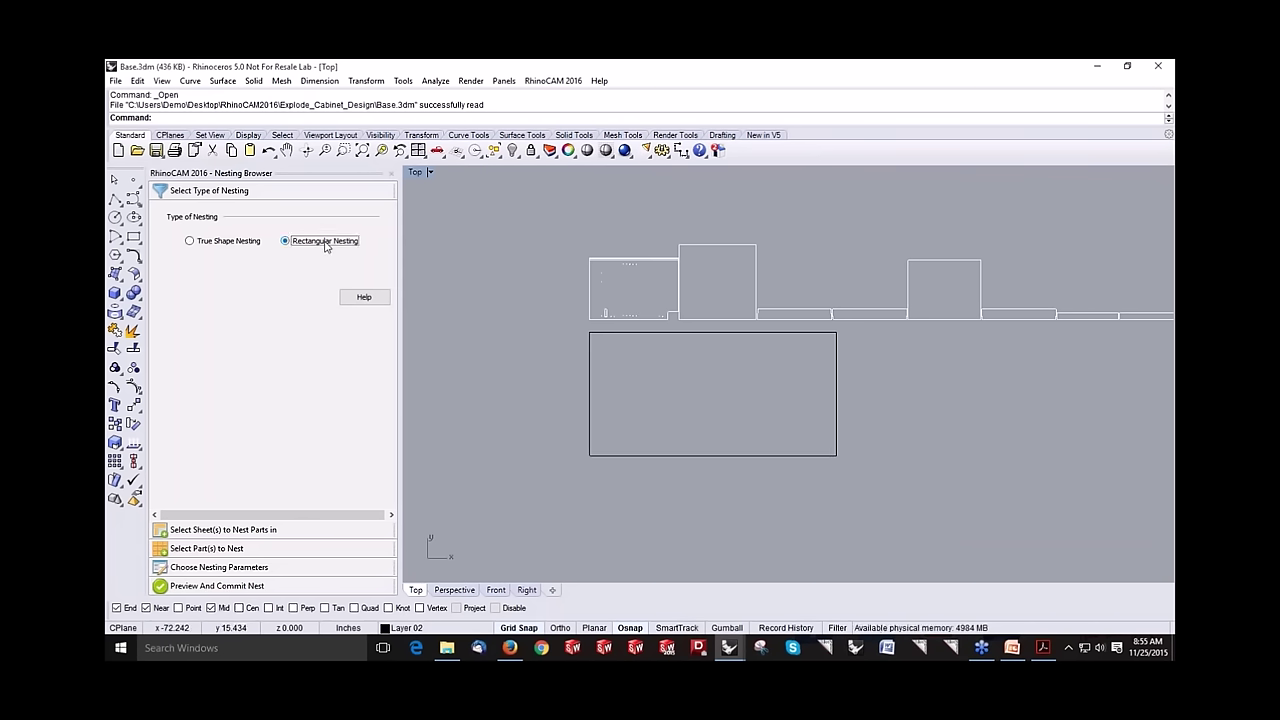
Step: Select the large rectangle below the cabinet parts as the sheet to nest parts in
click(260, 530)
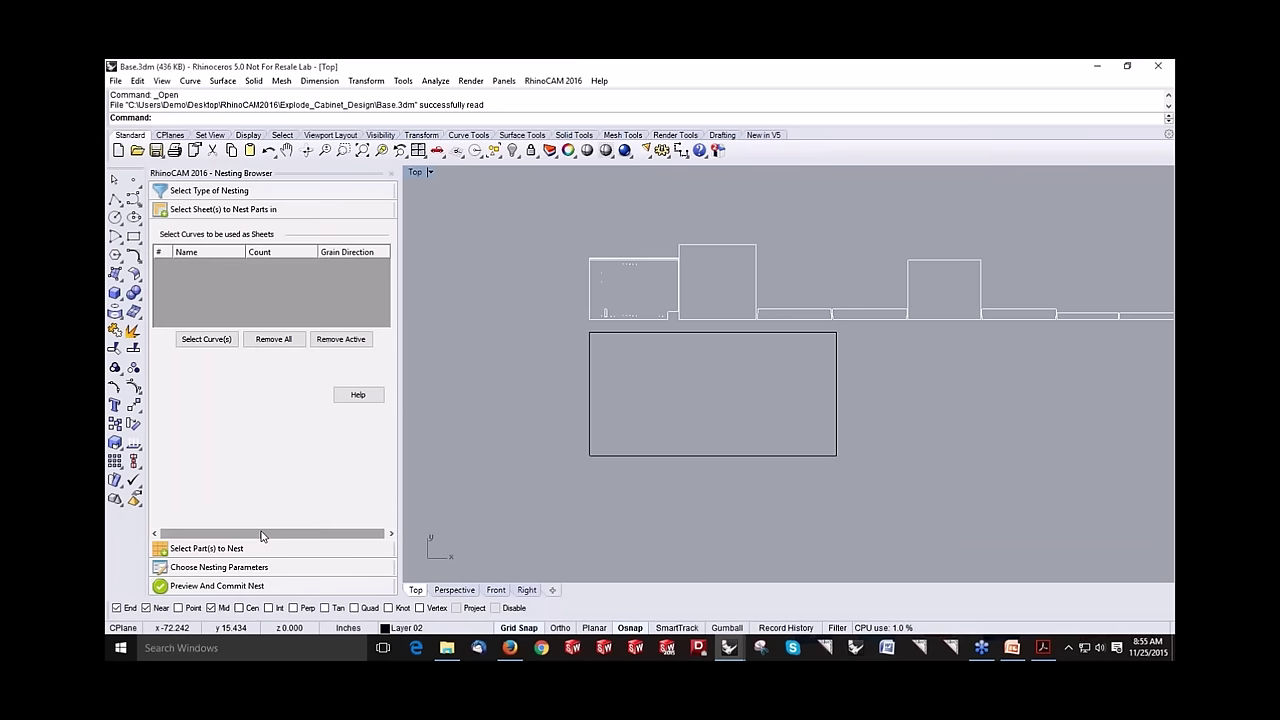
click(218, 340)
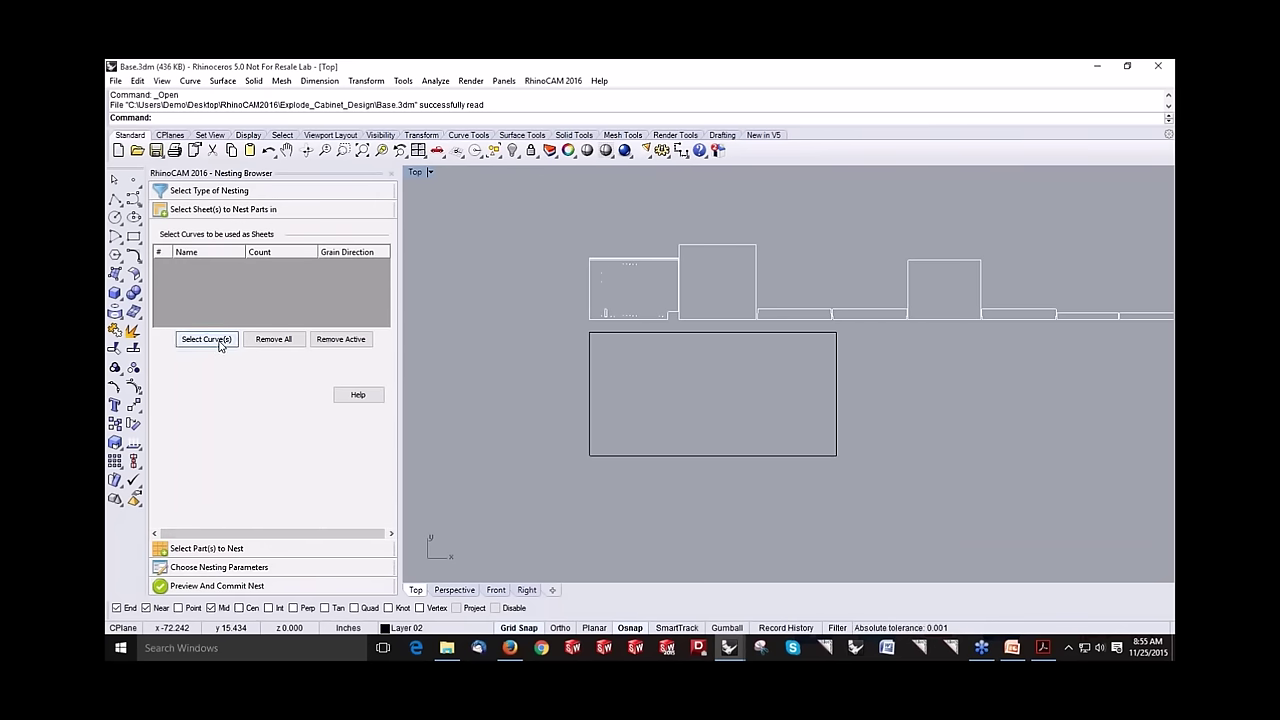
click(665, 336)
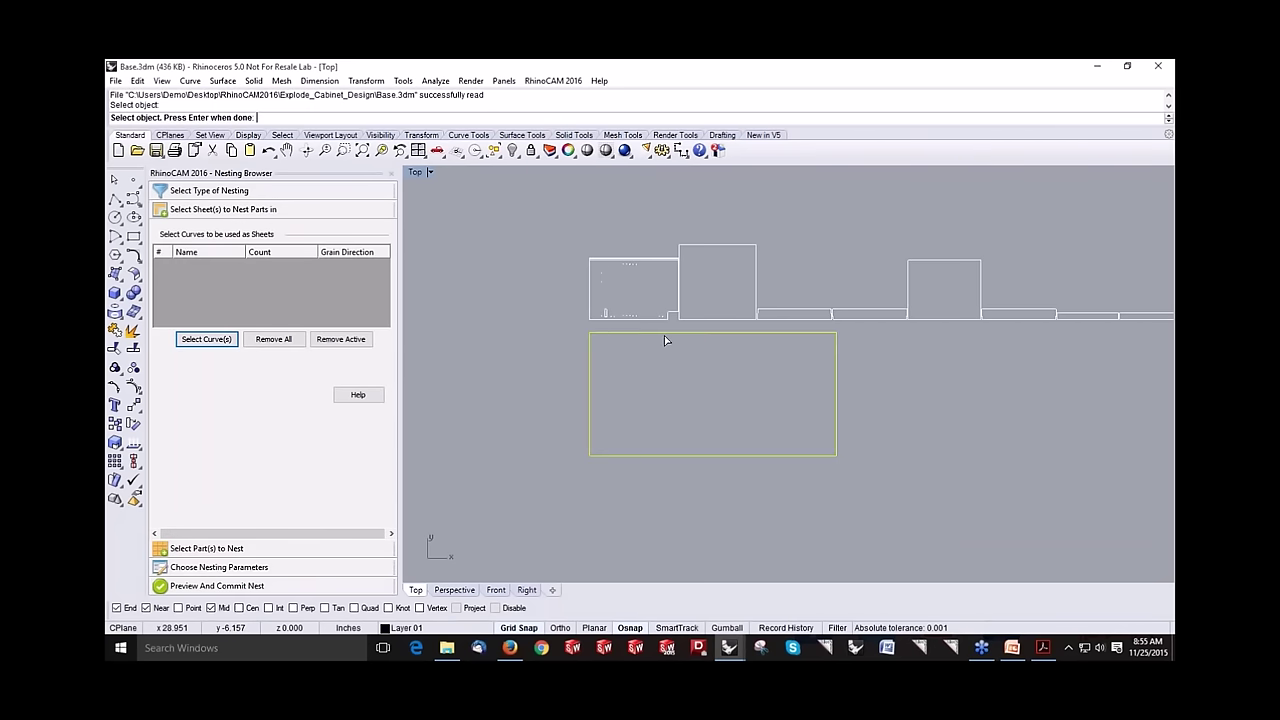
key(Return)
click(248, 266)
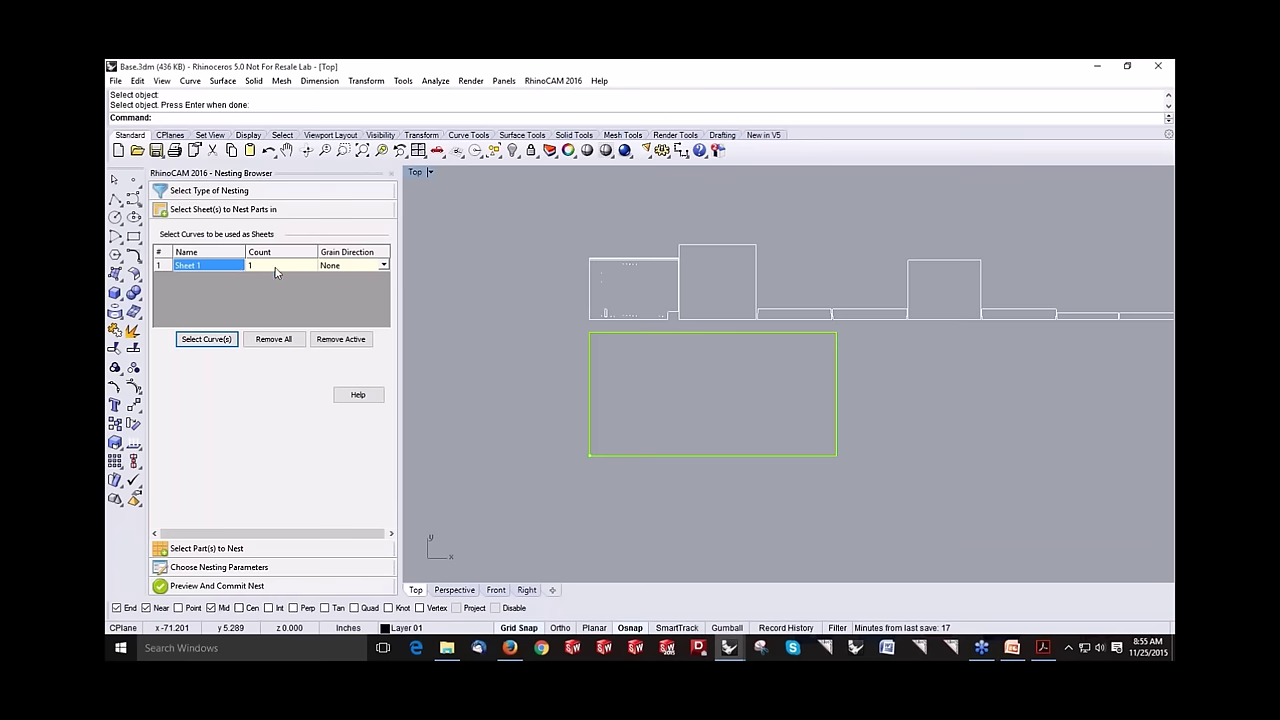
click(276, 266)
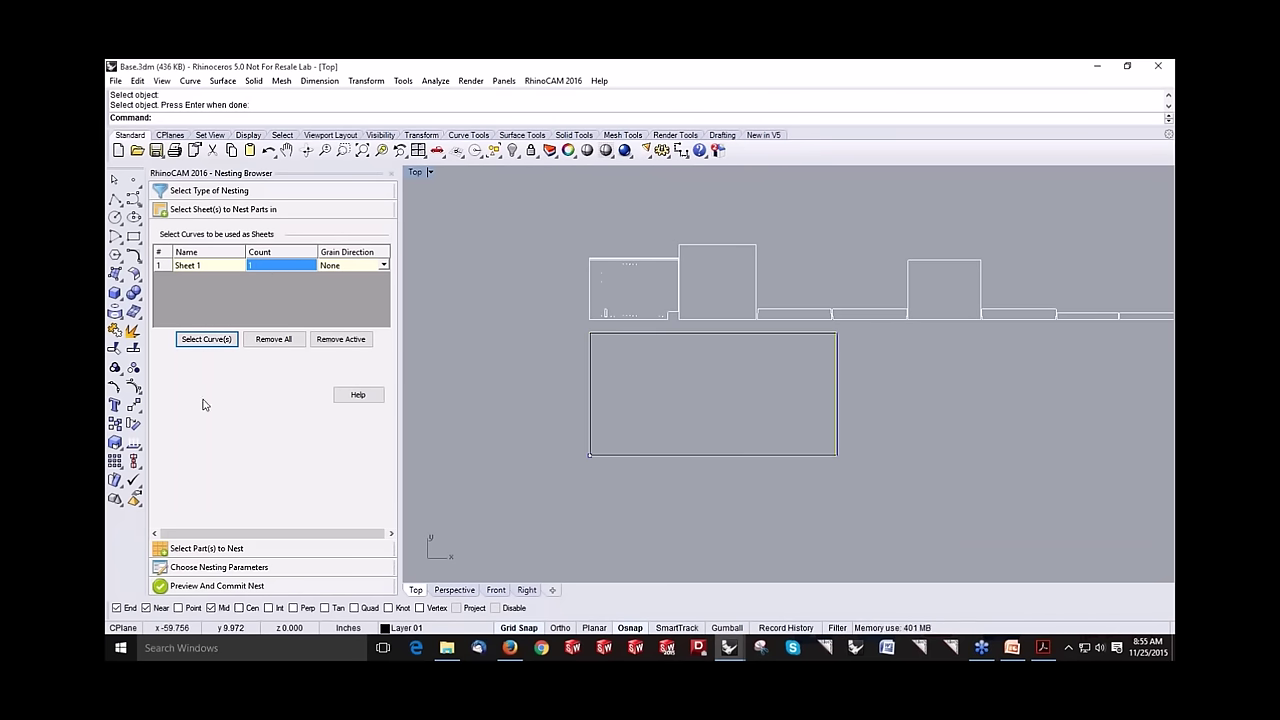
Step: Select all the exploded cabinet part curves as the parts to nest
click(190, 549)
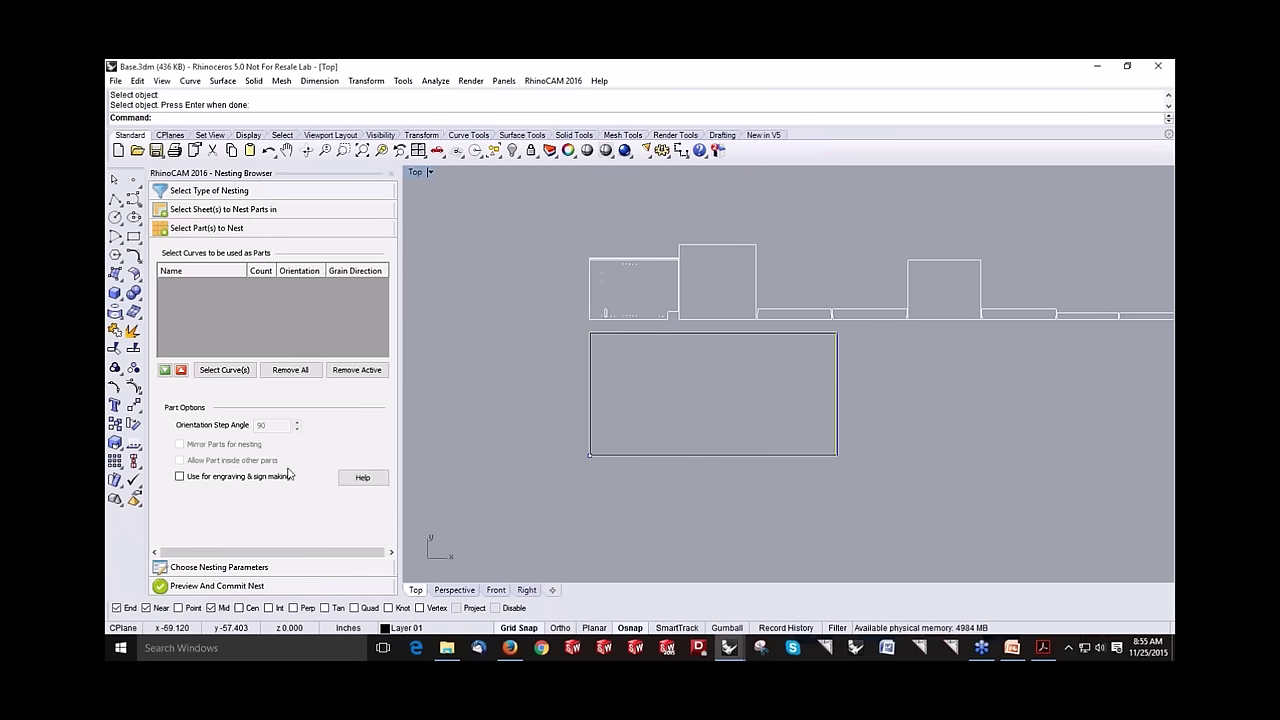
click(225, 371)
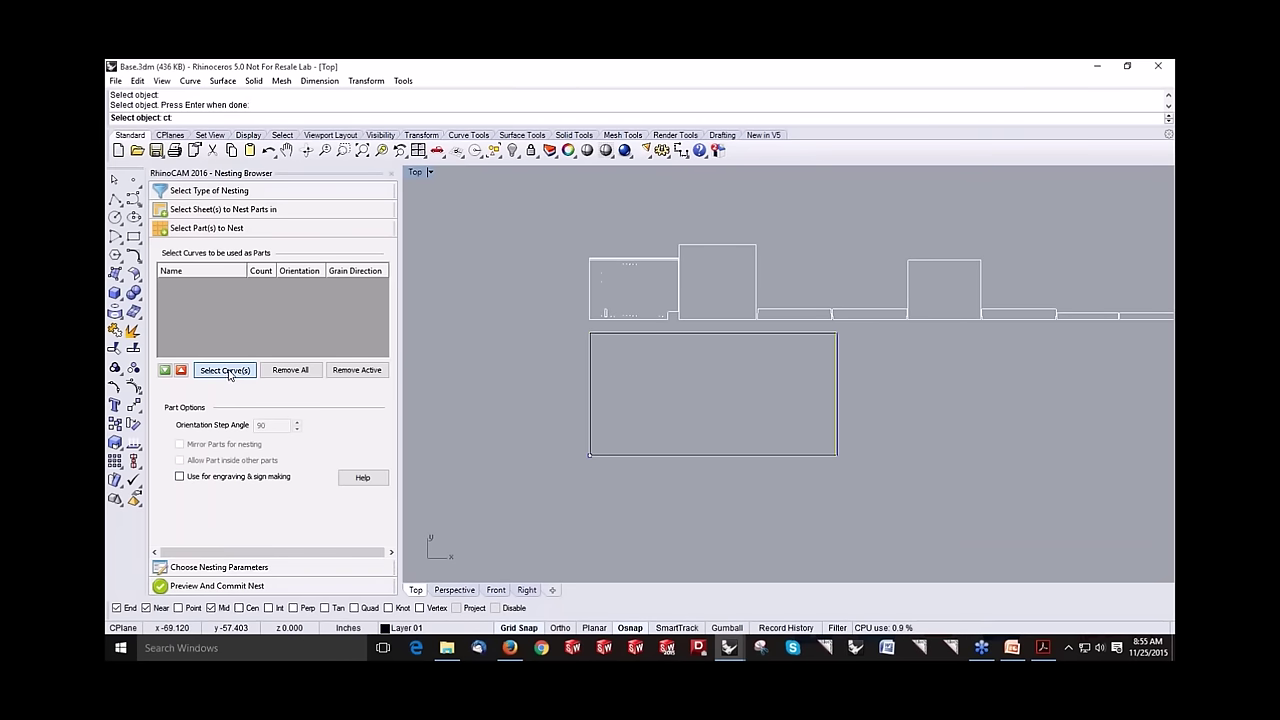
drag(462, 231, 888, 400)
key(Return)
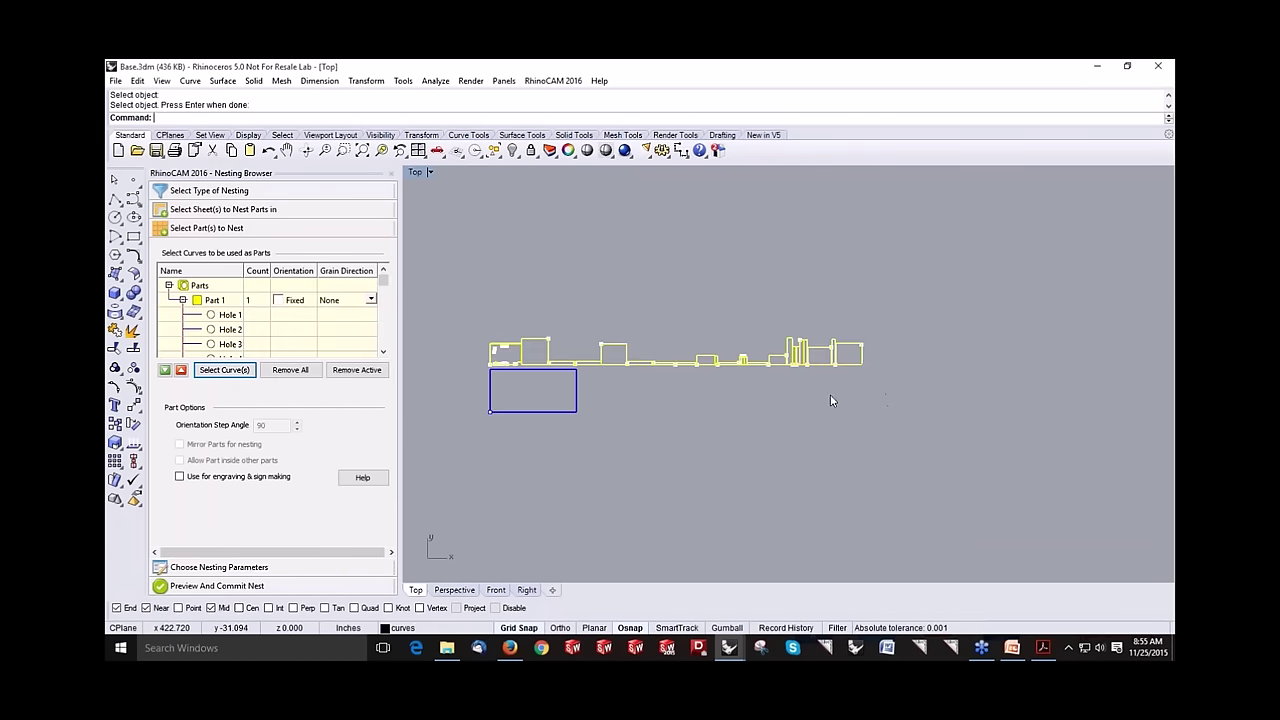
Step: Enable the parts option for engraving and sign making, and examine Part 1 with its child curves
click(180, 476)
scroll(444, 355, up, 1)
click(183, 301)
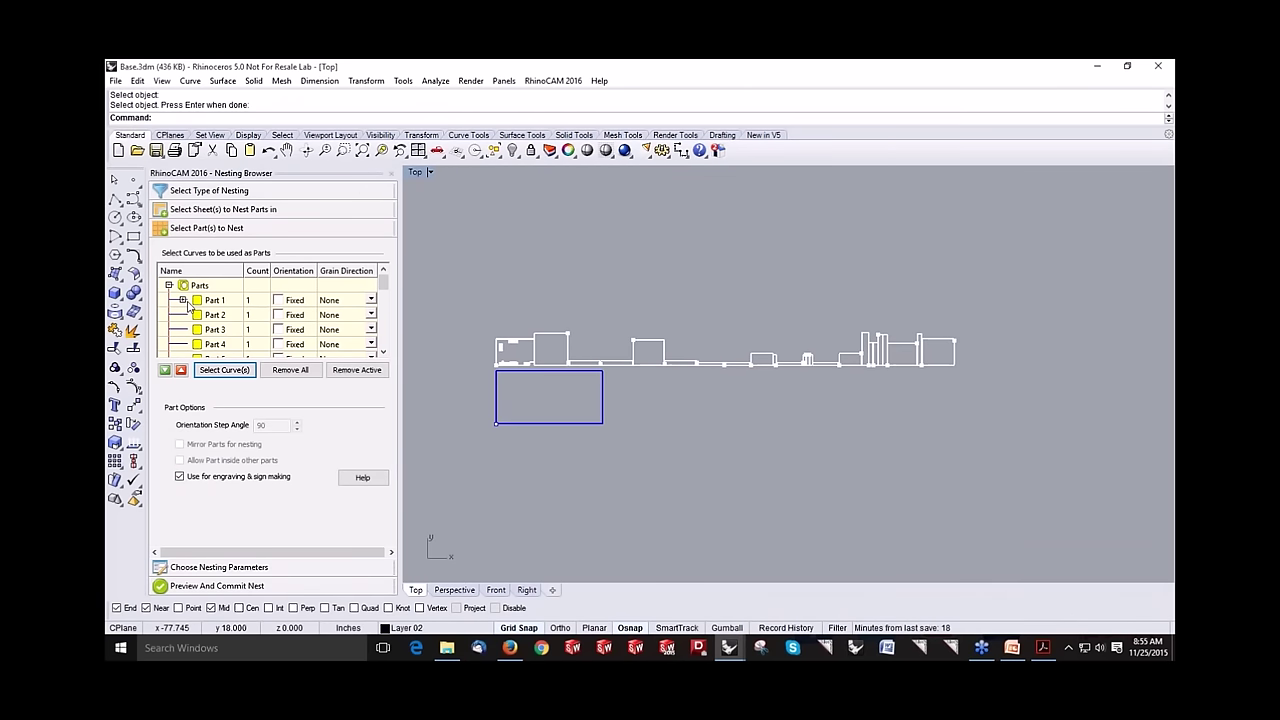
mouse_move(383, 285)
mouse_down()
mouse_move(385, 335)
mouse_move(379, 281)
mouse_up()
click(197, 301)
click(183, 300)
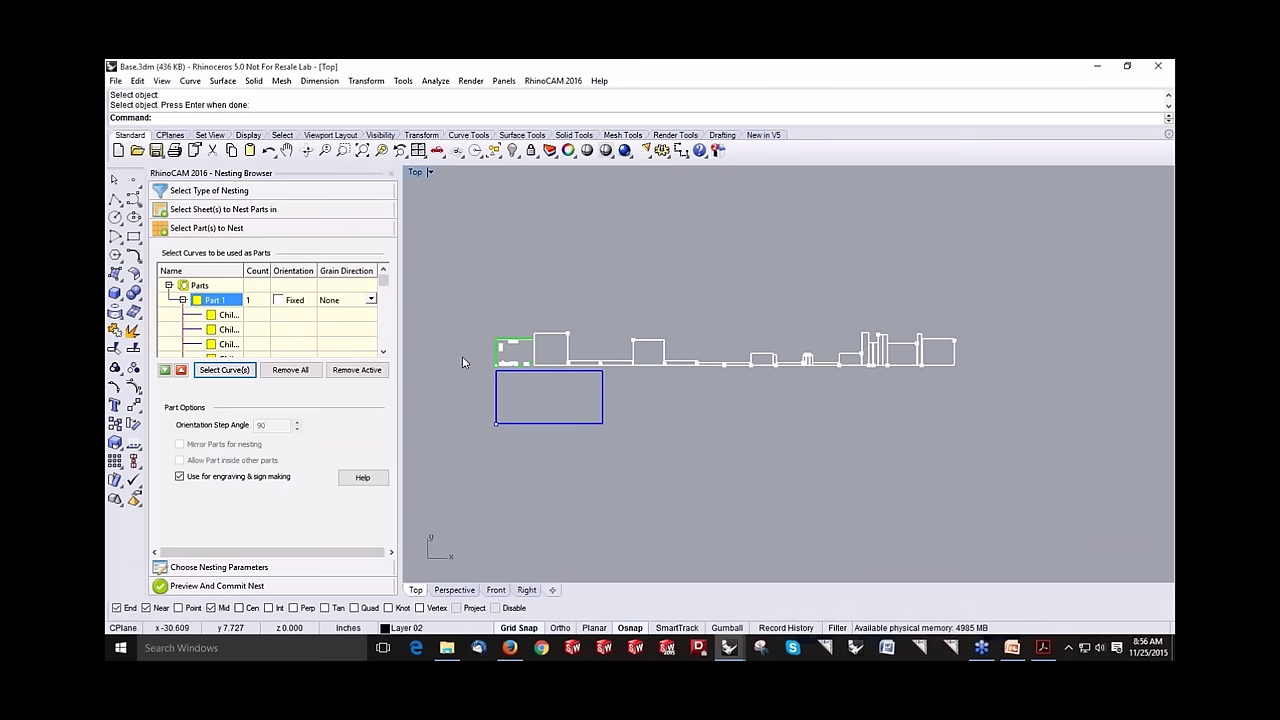
scroll(492, 344, up, 5)
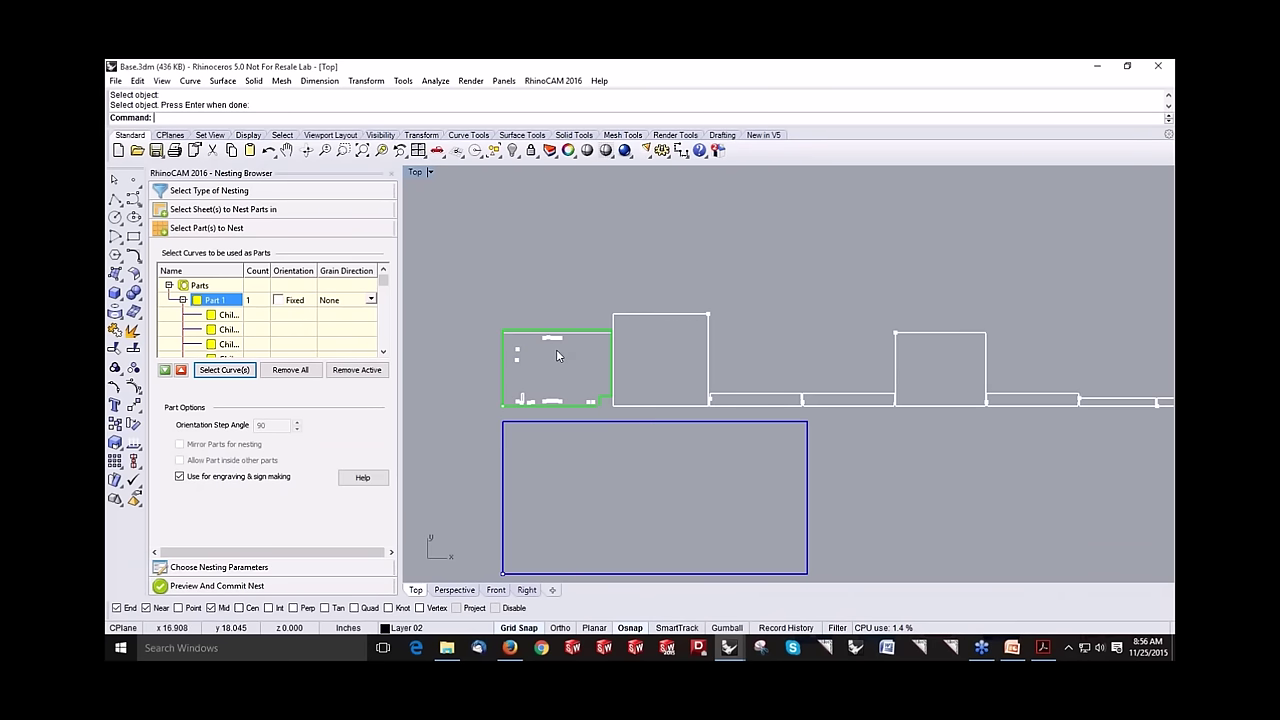
scroll(545, 343, down, 4)
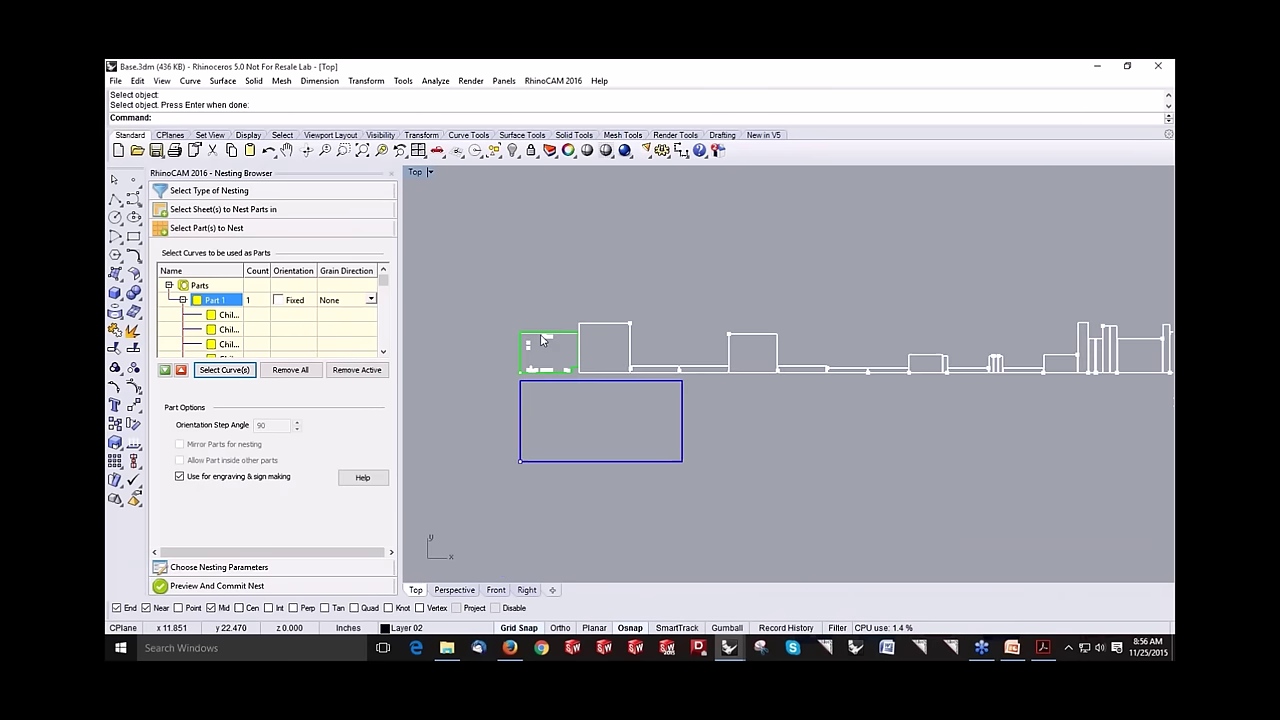
Step: Remove all listed parts, reselect every exploded cabinet curve as parts to nest, and look through the resulting parts list
click(303, 372)
click(238, 372)
scroll(491, 305, down, 3)
drag(480, 272, 840, 358)
key(Return)
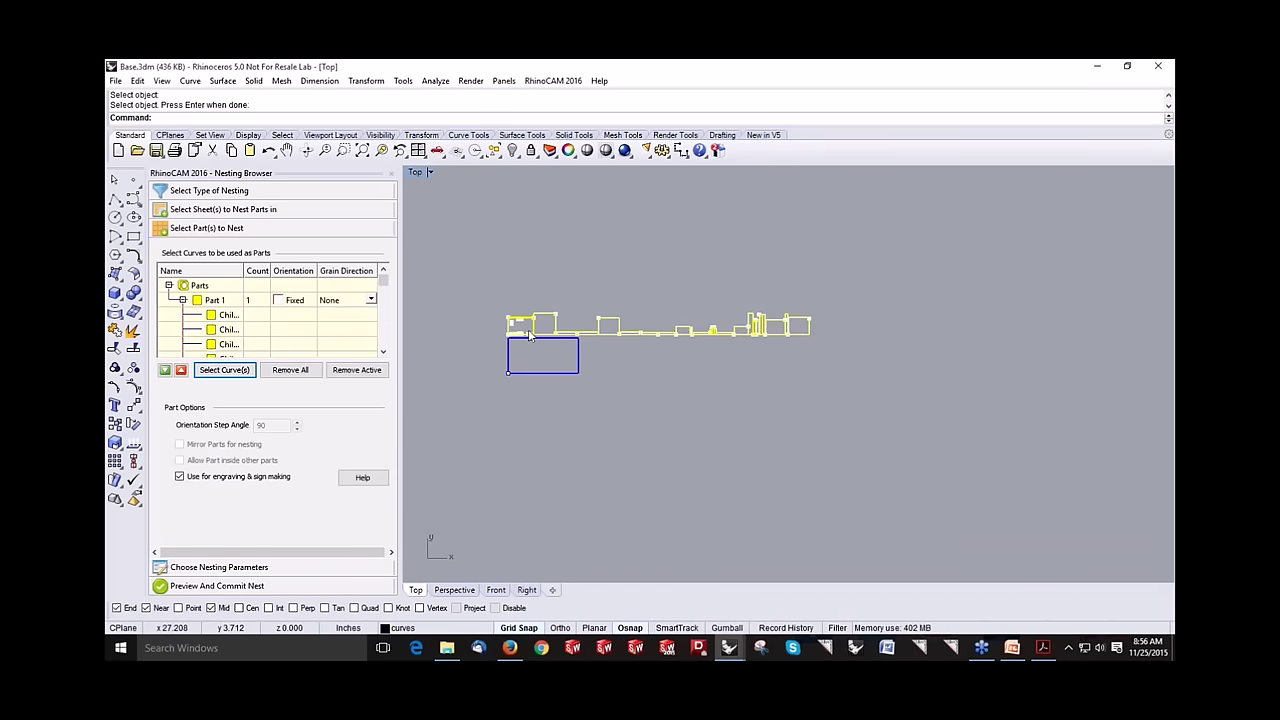
click(183, 300)
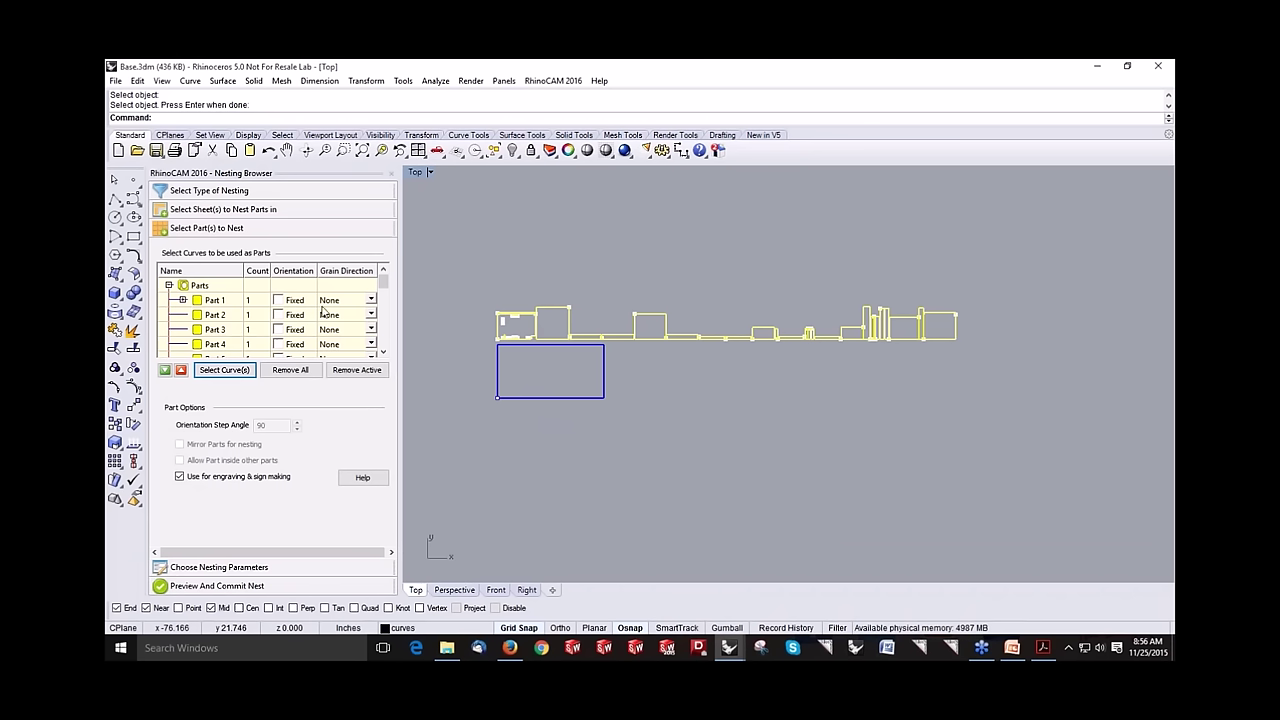
drag(383, 281, 381, 326)
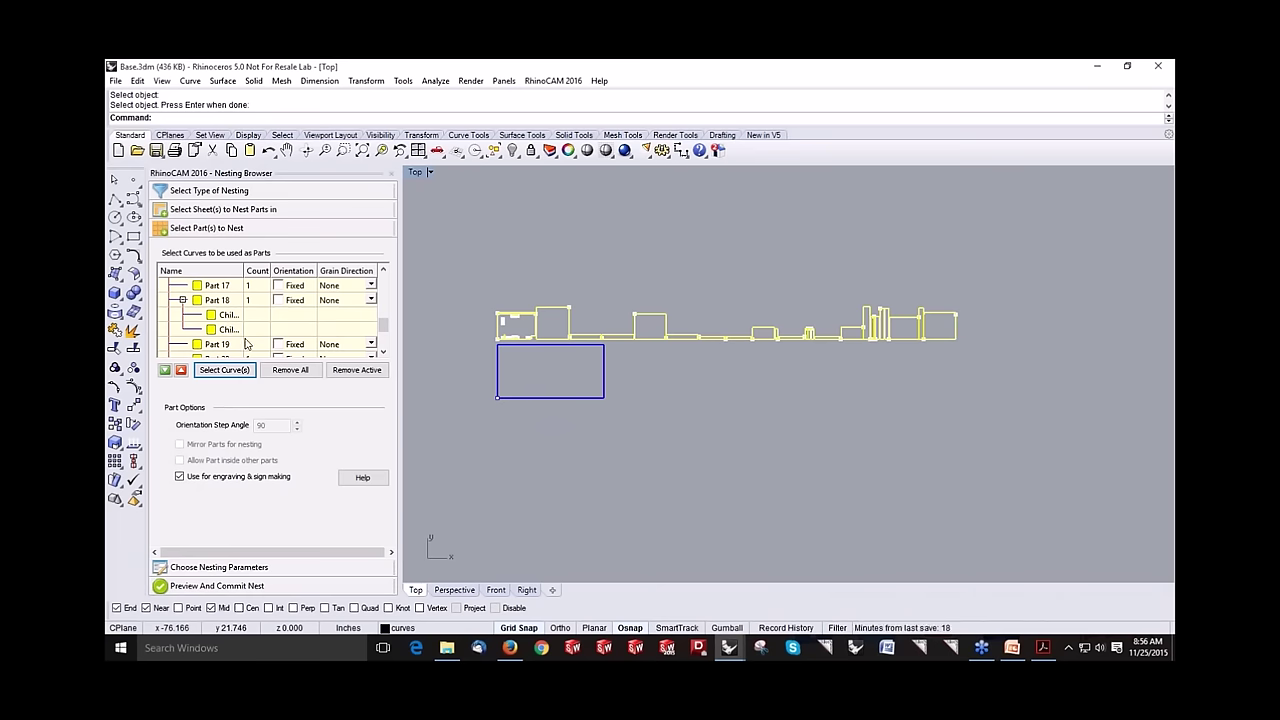
Step: Set the nesting distances to 0.3 part to part and 0.15 part to sheet, and lay out the nested sheets along X
click(207, 570)
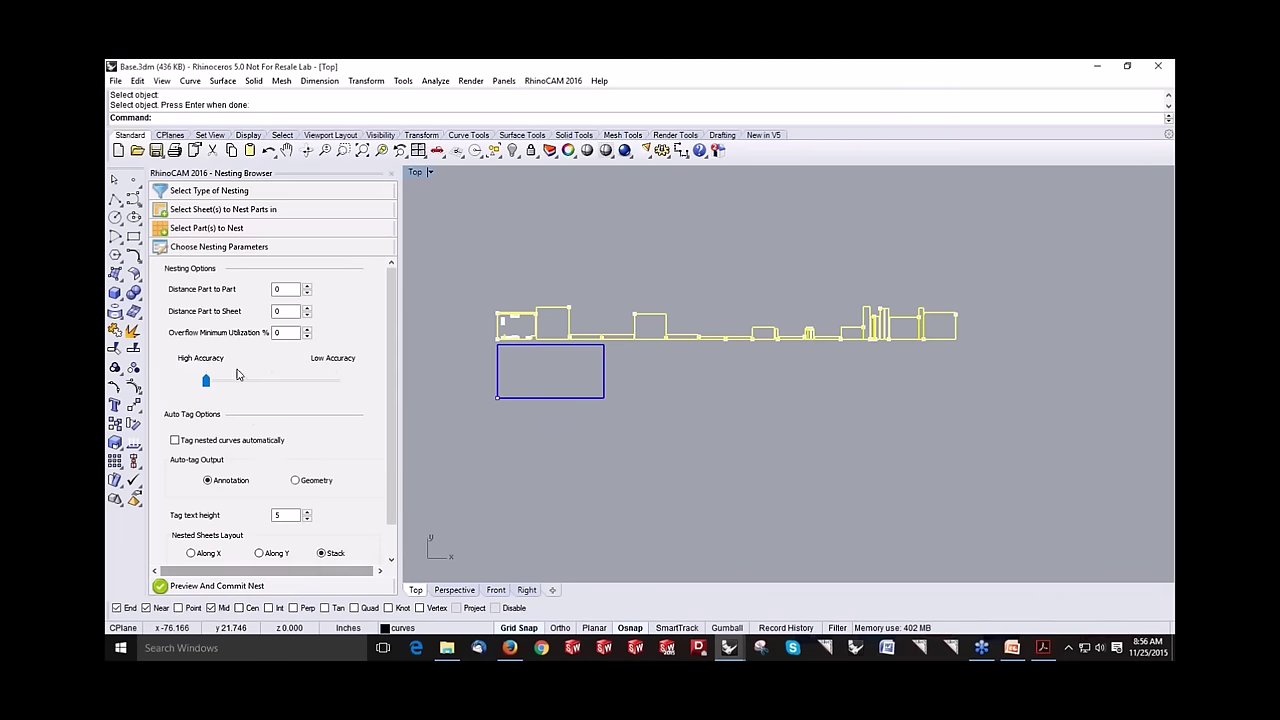
click(287, 291)
click(287, 313)
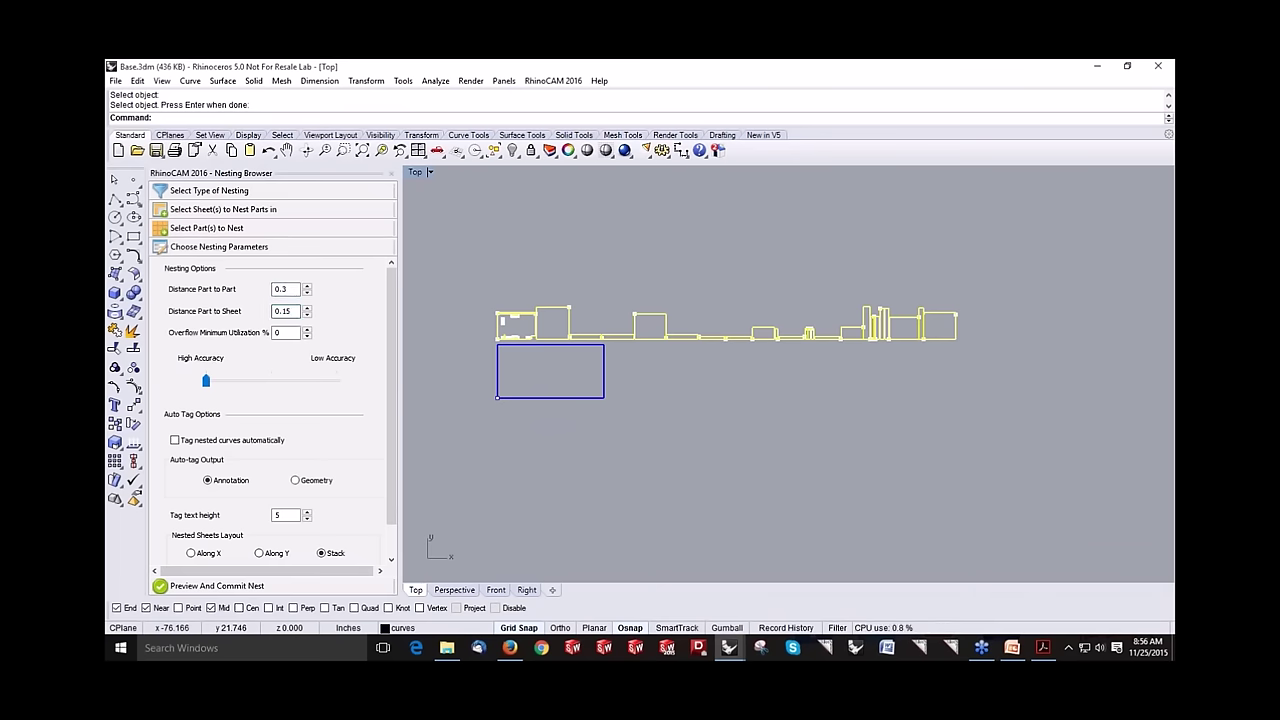
scroll(394, 525, down, 2)
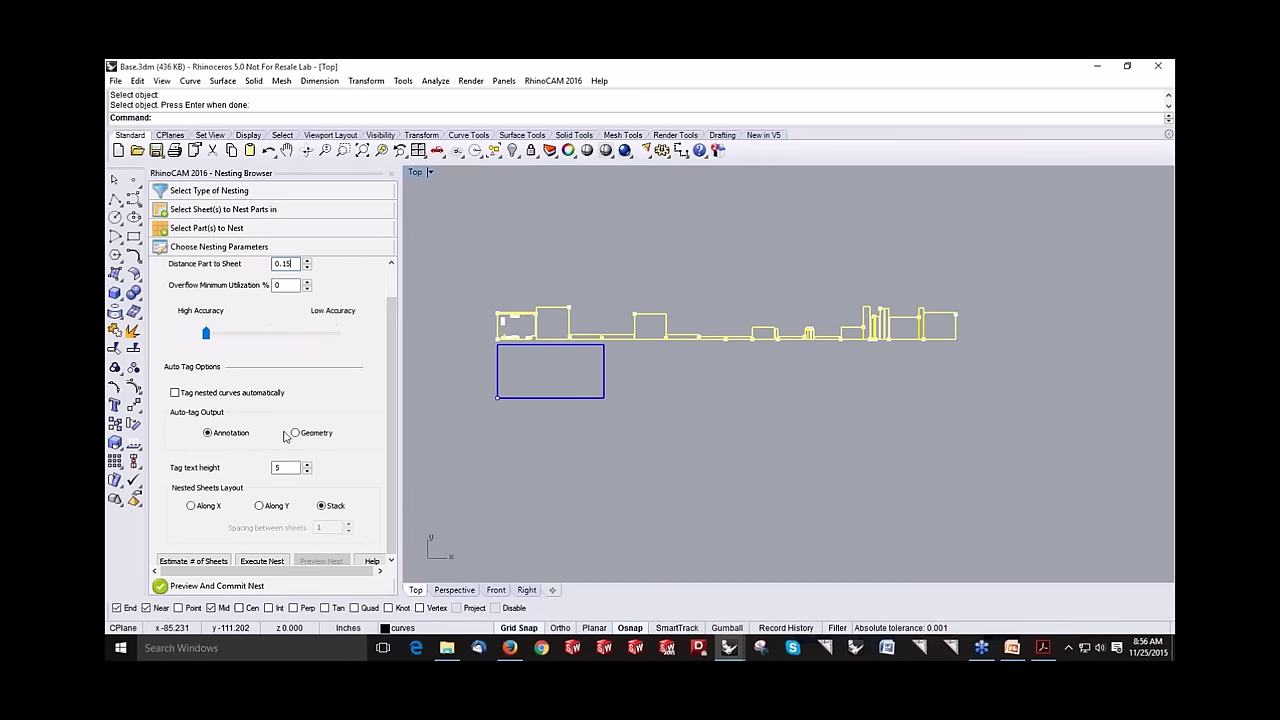
click(204, 511)
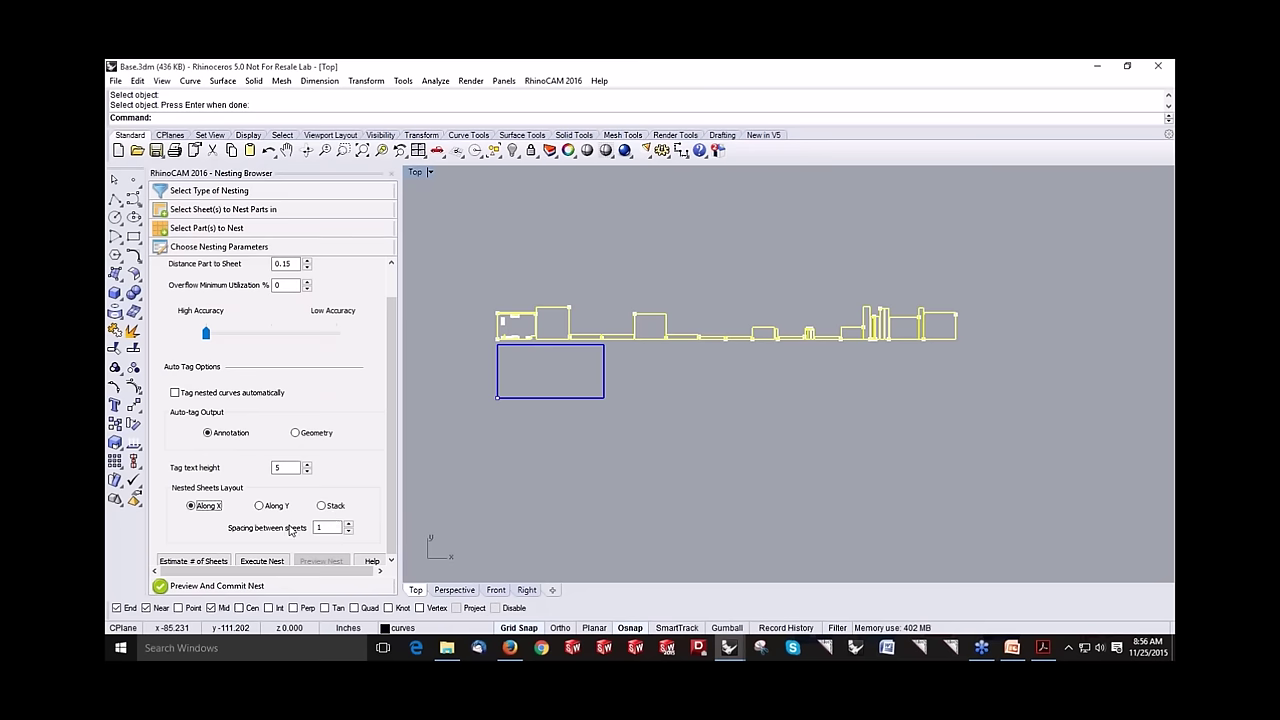
Step: Estimate the number of sheets needed and edit the count of Sheet 1 to match the estimate
click(212, 562)
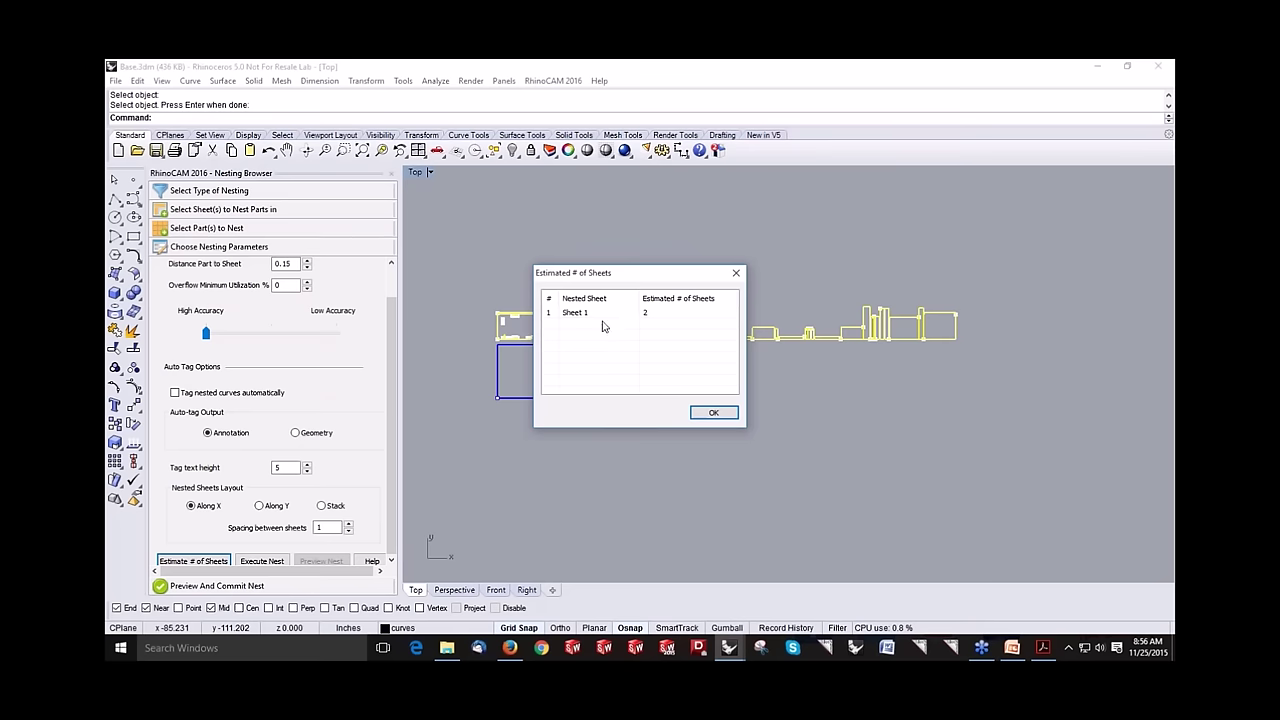
click(709, 413)
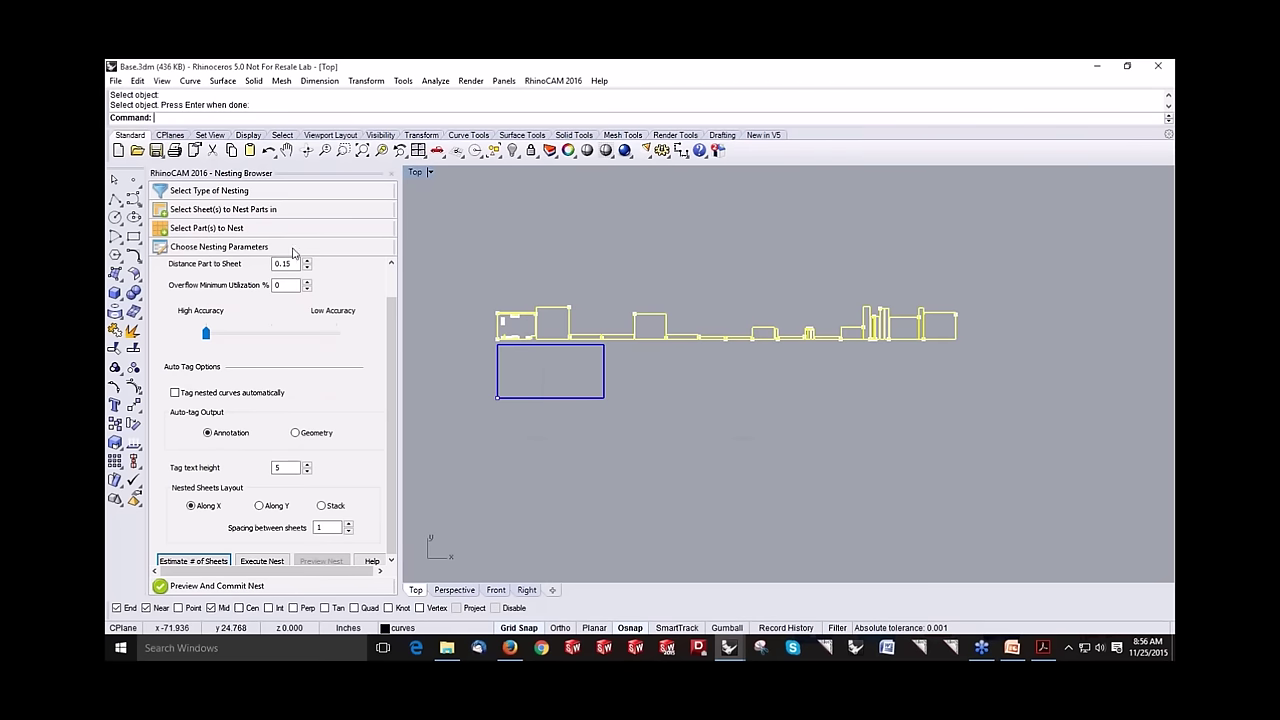
click(271, 209)
click(266, 265)
click(266, 267)
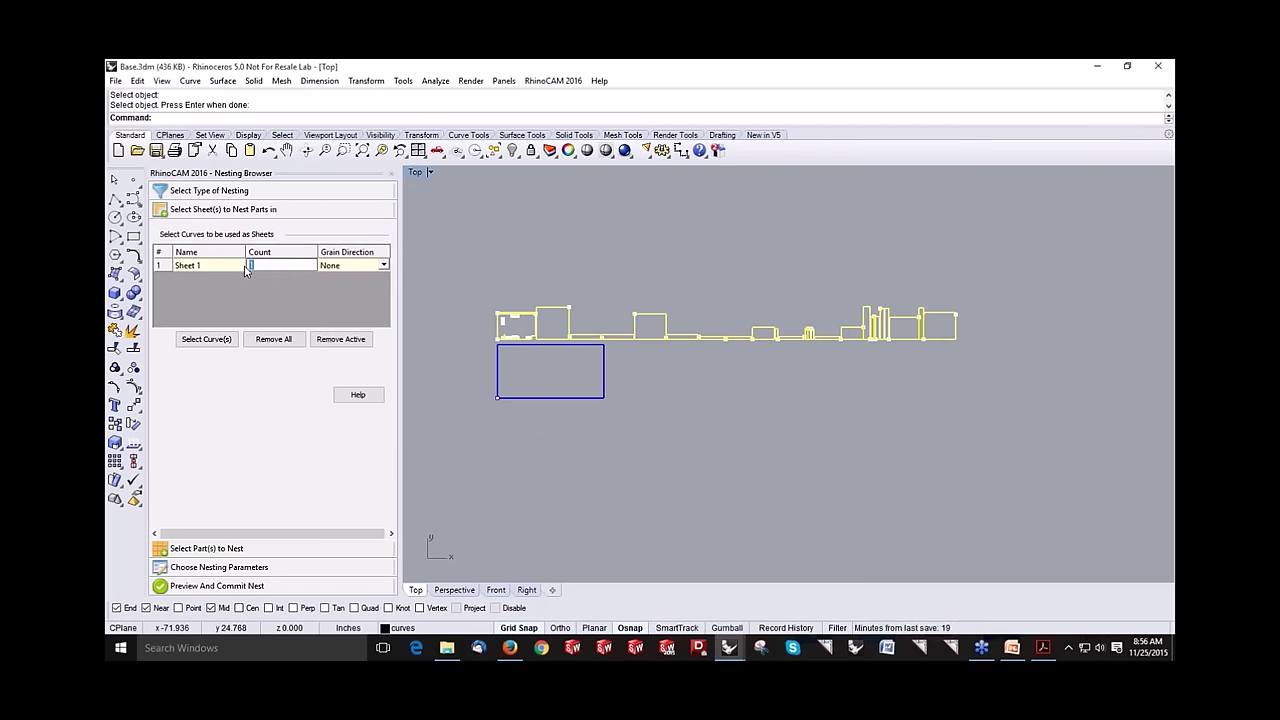
Step: Execute the nest with the chosen parameters and preview nested sheets Sheet 1-1 and Sheet 1-2
click(257, 567)
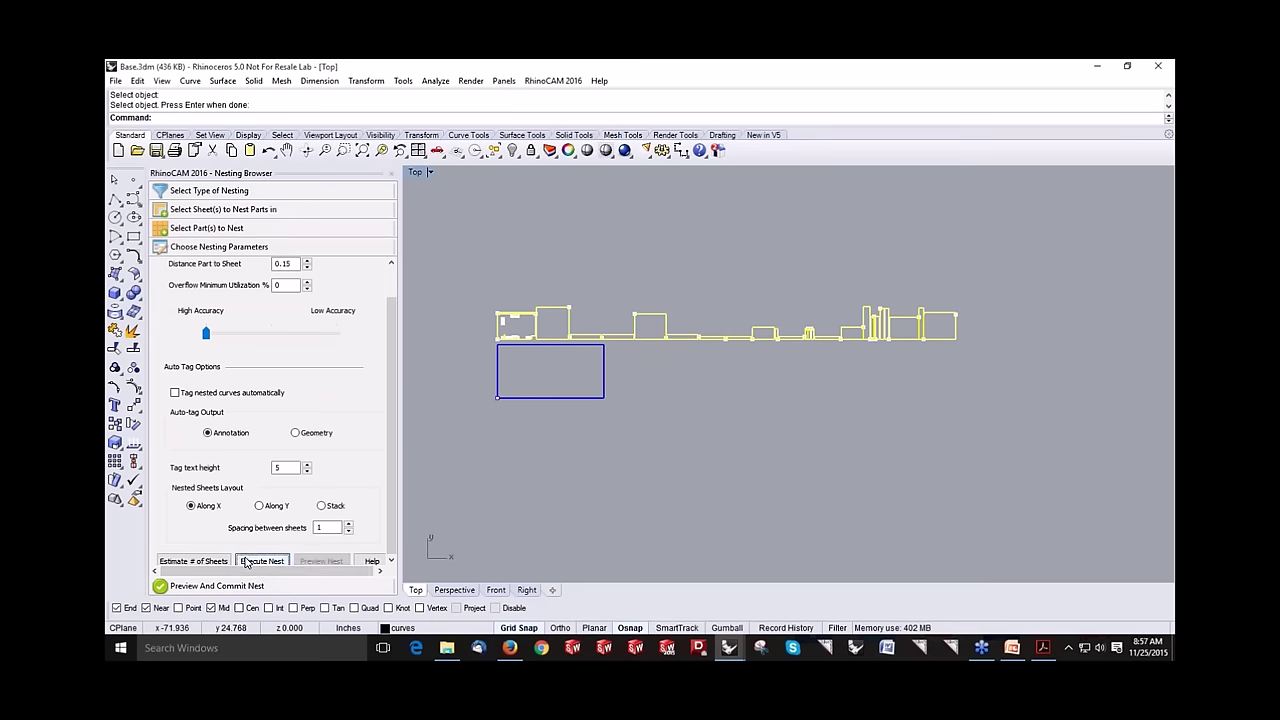
click(310, 566)
scroll(540, 378, up, 5)
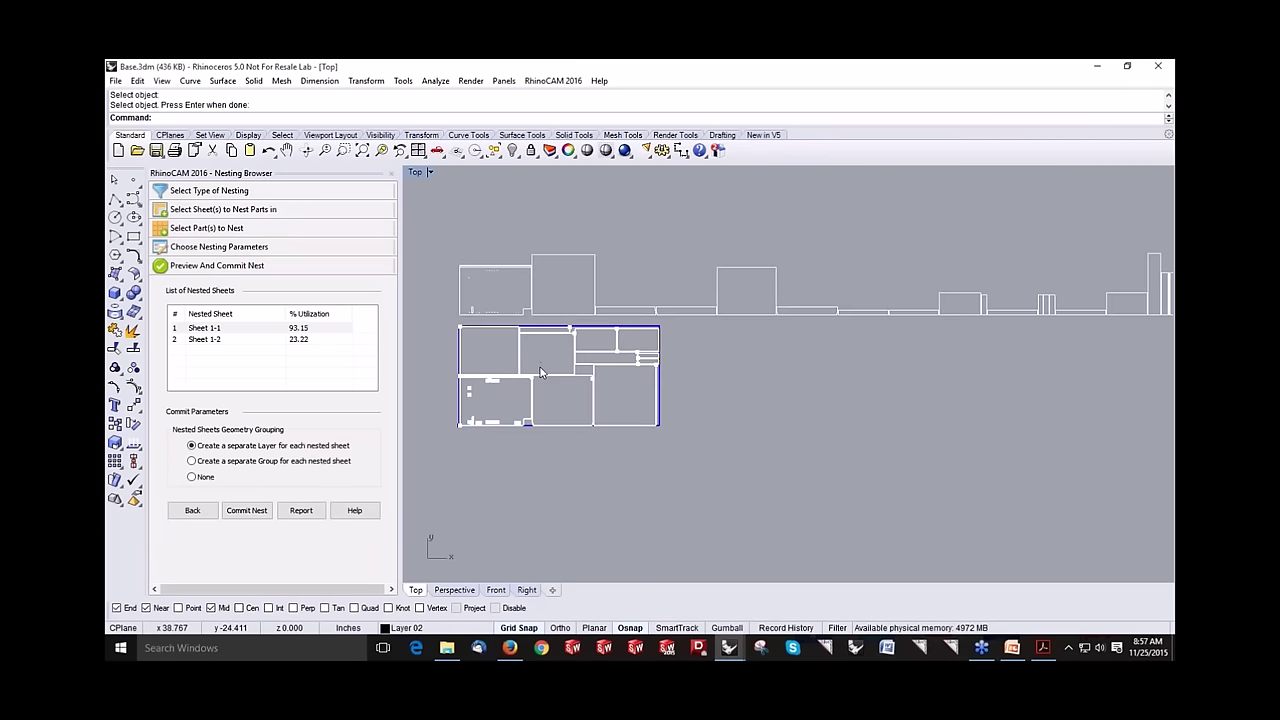
click(238, 341)
click(226, 329)
click(228, 339)
Step: Commit the nest with a separate layer for each nested sheet and inspect the nested layout
click(246, 514)
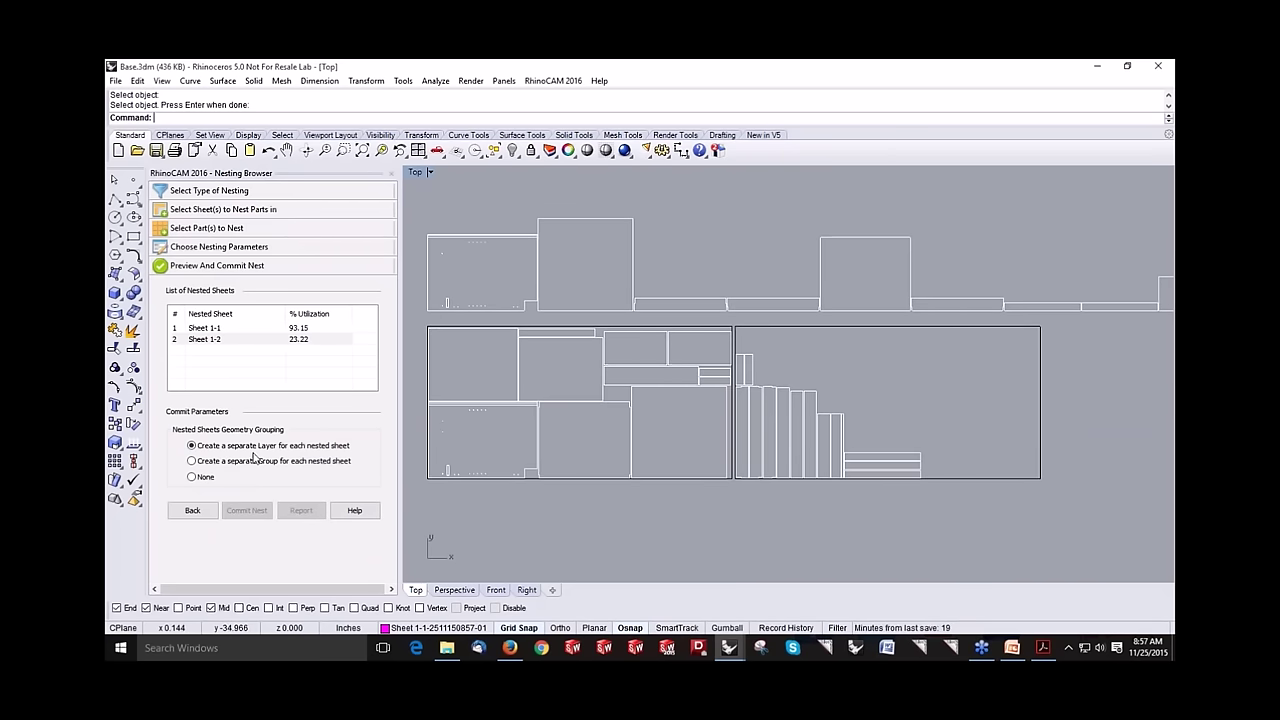
scroll(597, 434, up, 2)
scroll(798, 463, down, 2)
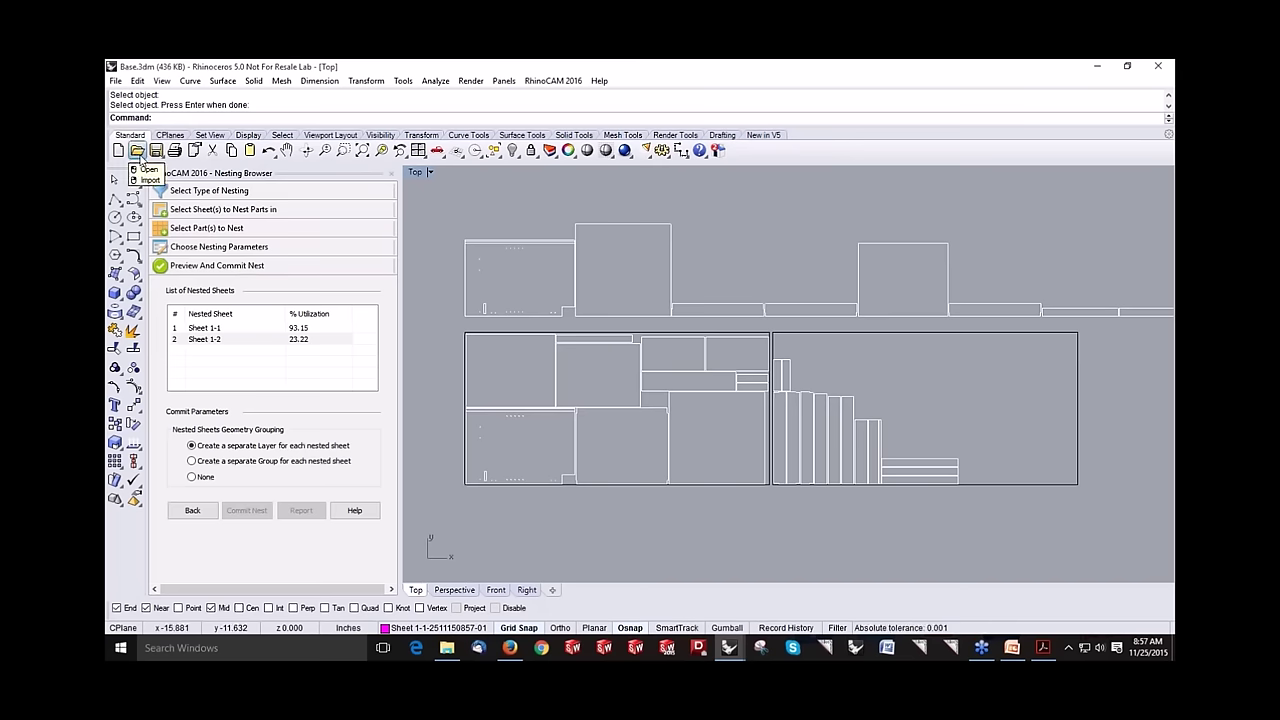
Step: Discard the changes to Base.3dm and open Part-101.3dm from the KnowledgeBase_Automation folder in RhinoCAM2016
click(137, 150)
click(679, 390)
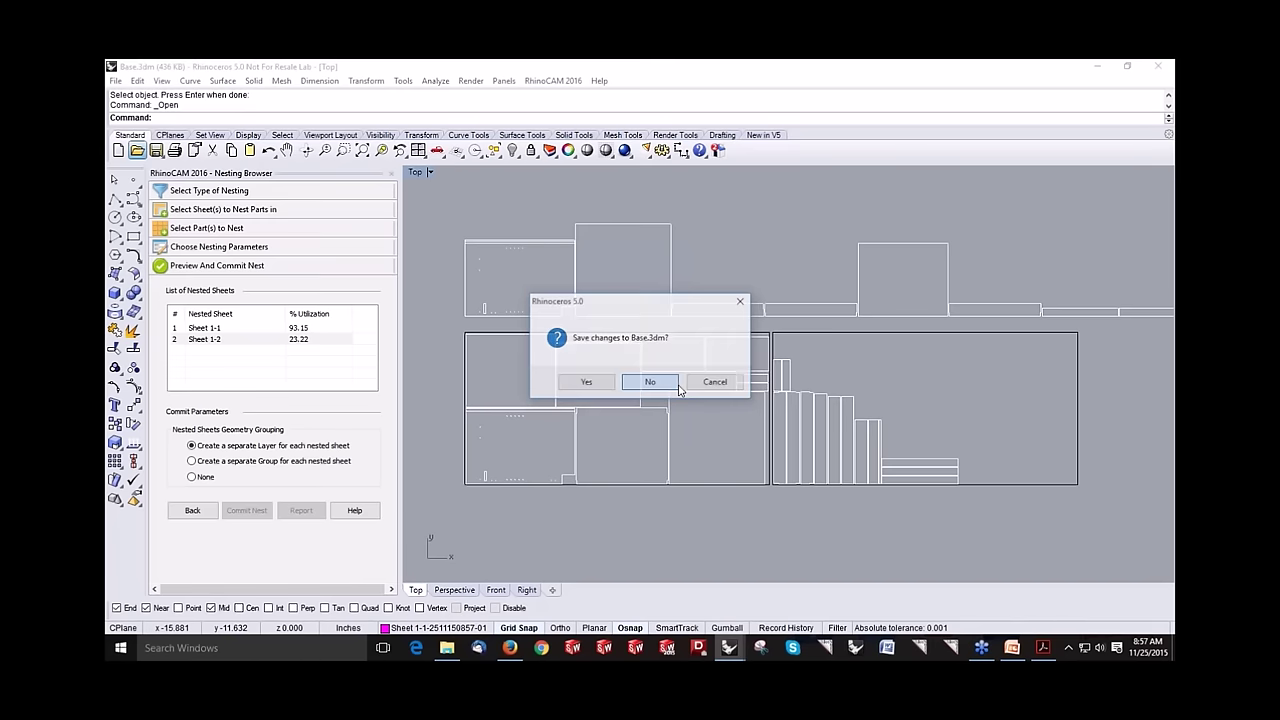
click(337, 115)
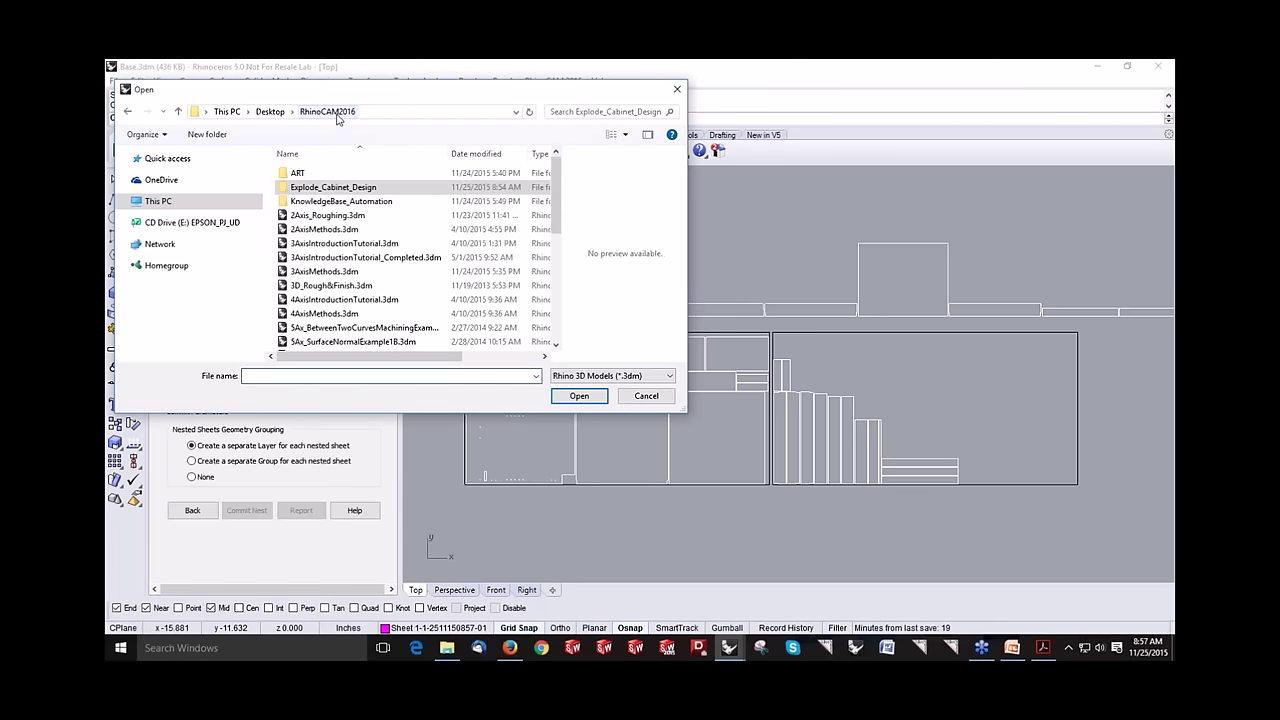
double_click(410, 203)
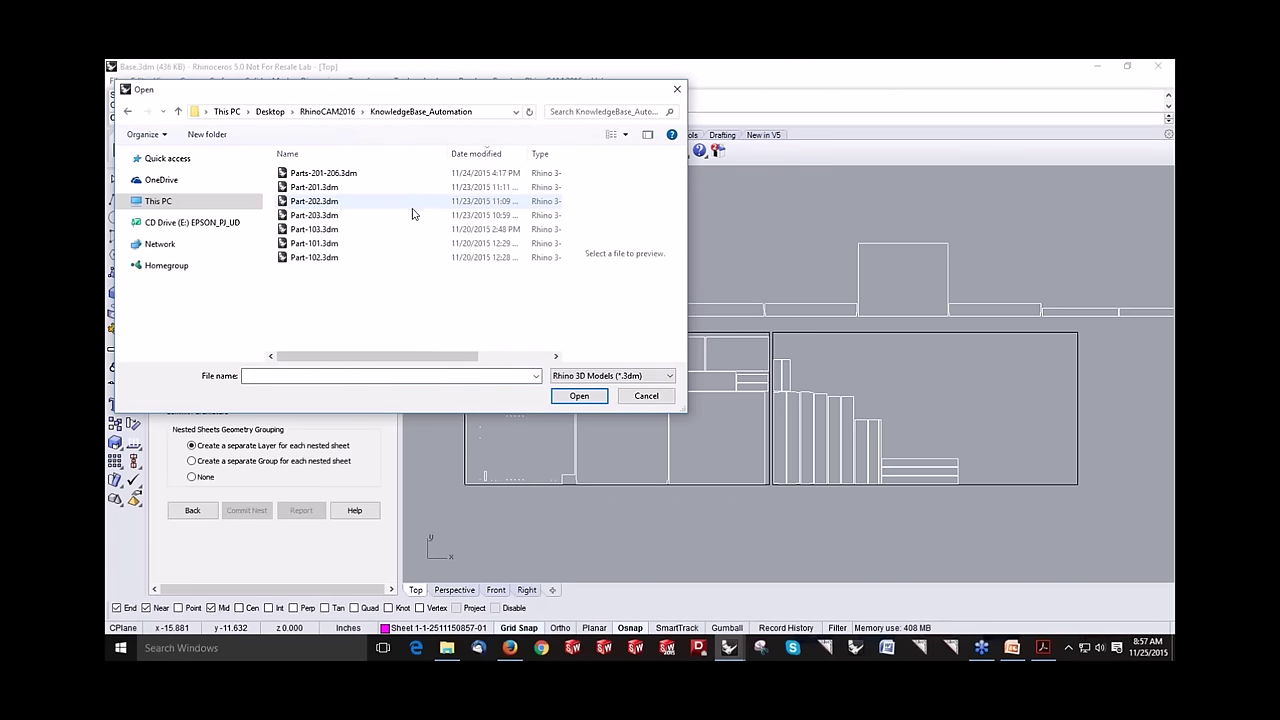
click(400, 243)
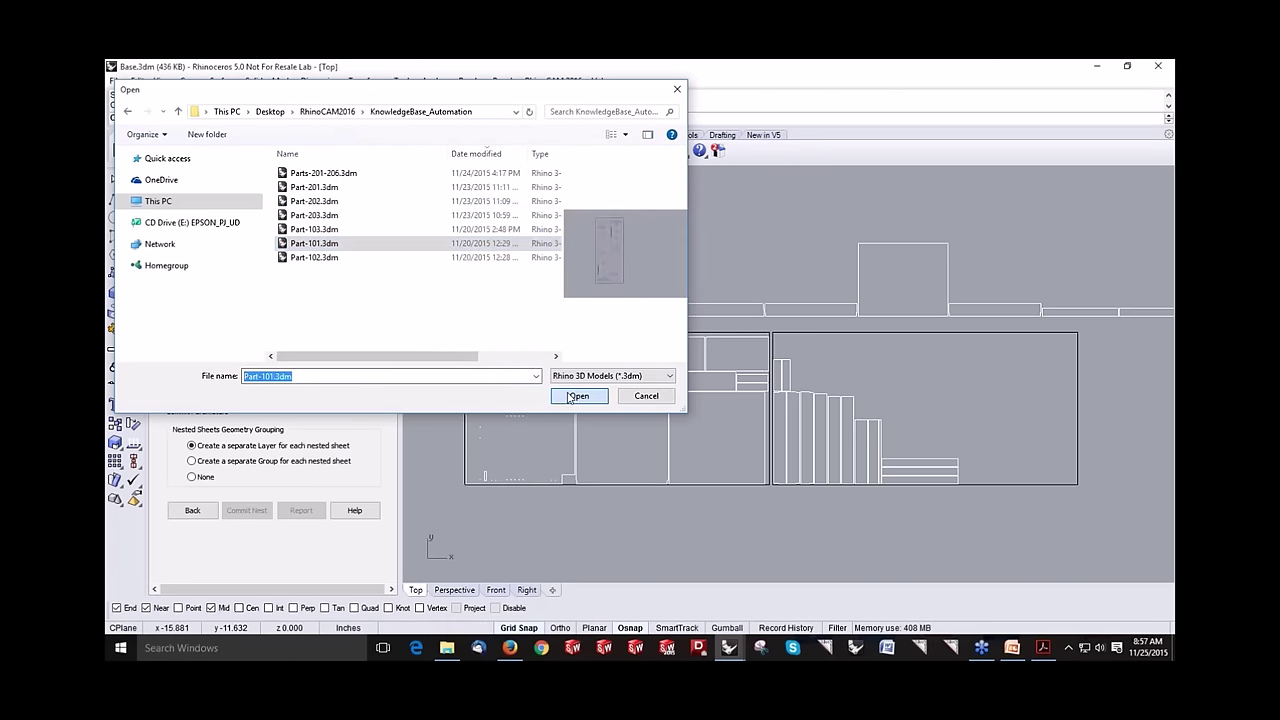
Step: Open the Part-101.3dm file, close the Nesting Browser and start the MILL module
click(576, 396)
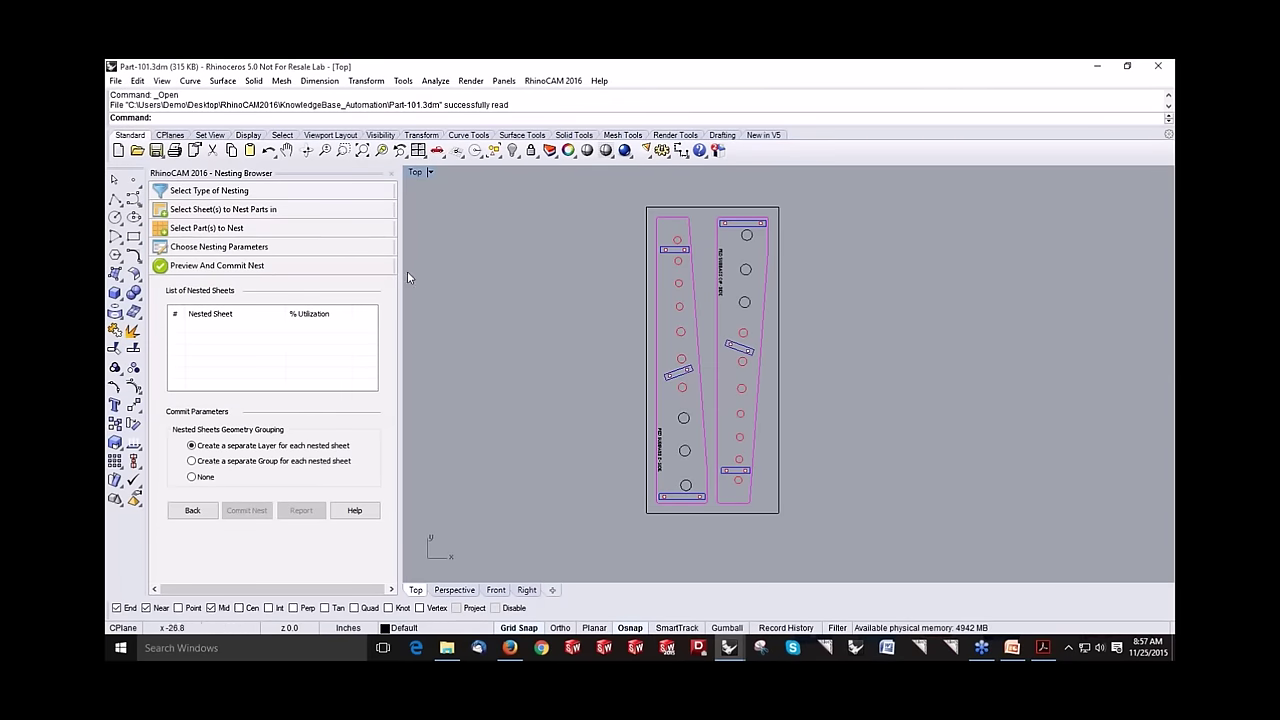
click(391, 173)
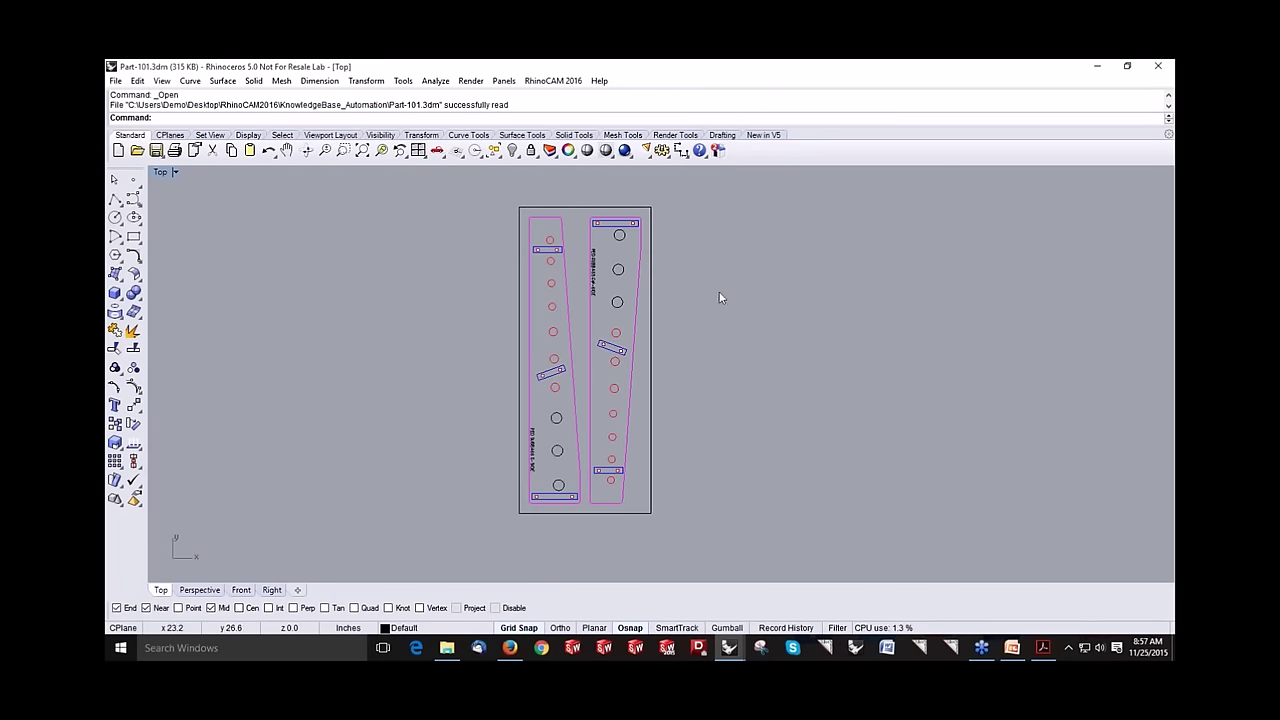
click(548, 81)
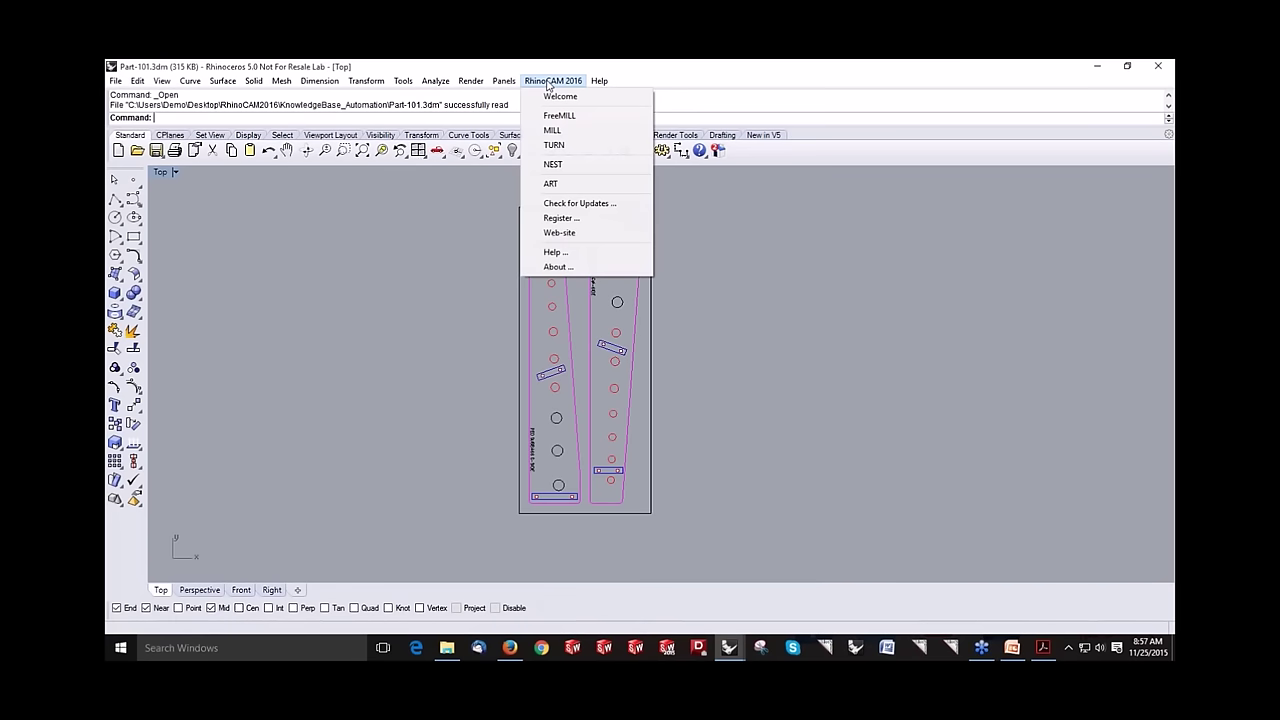
click(553, 131)
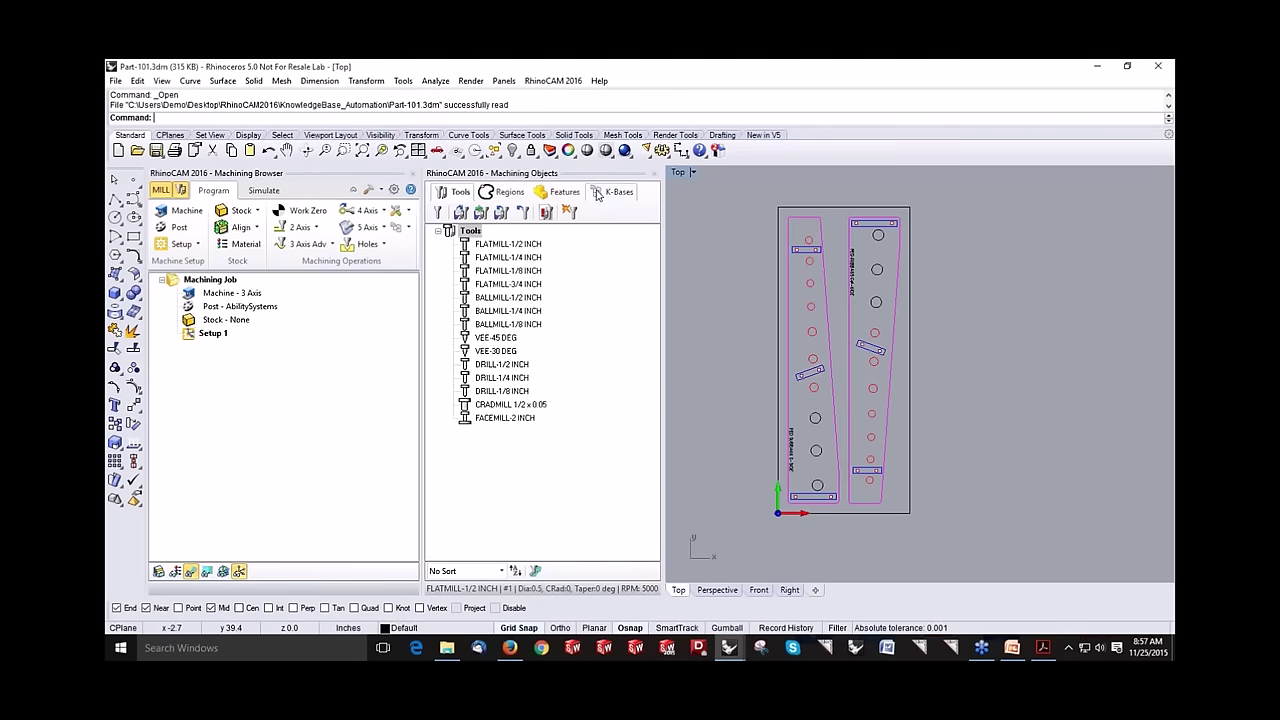
Step: Load the Part-101.vkb knowledge base file into the K-Bases of the machining objects
click(598, 194)
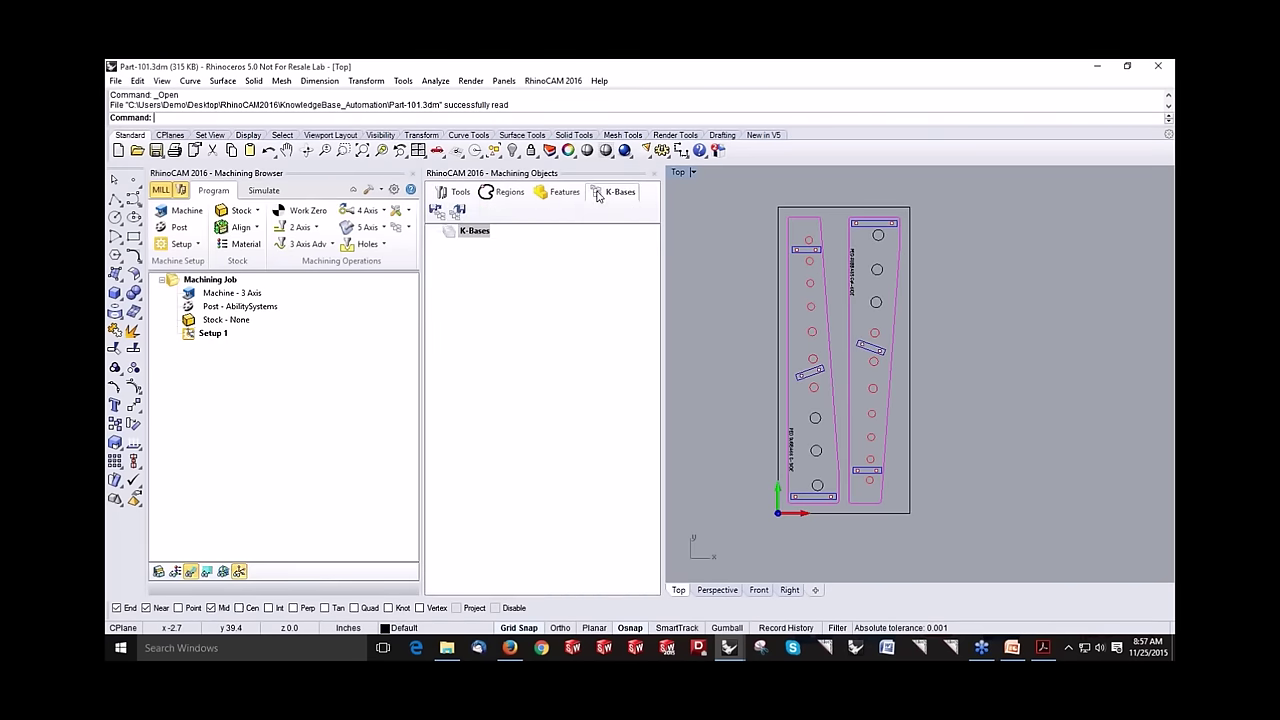
click(455, 213)
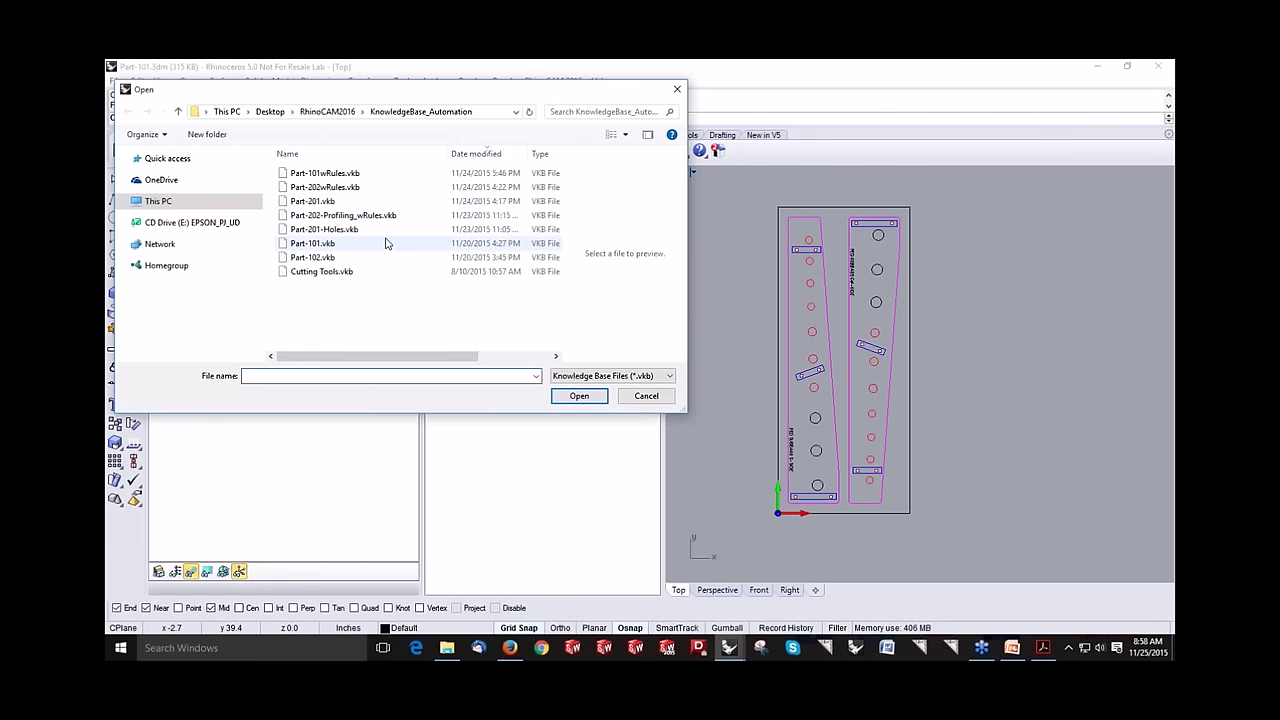
click(386, 243)
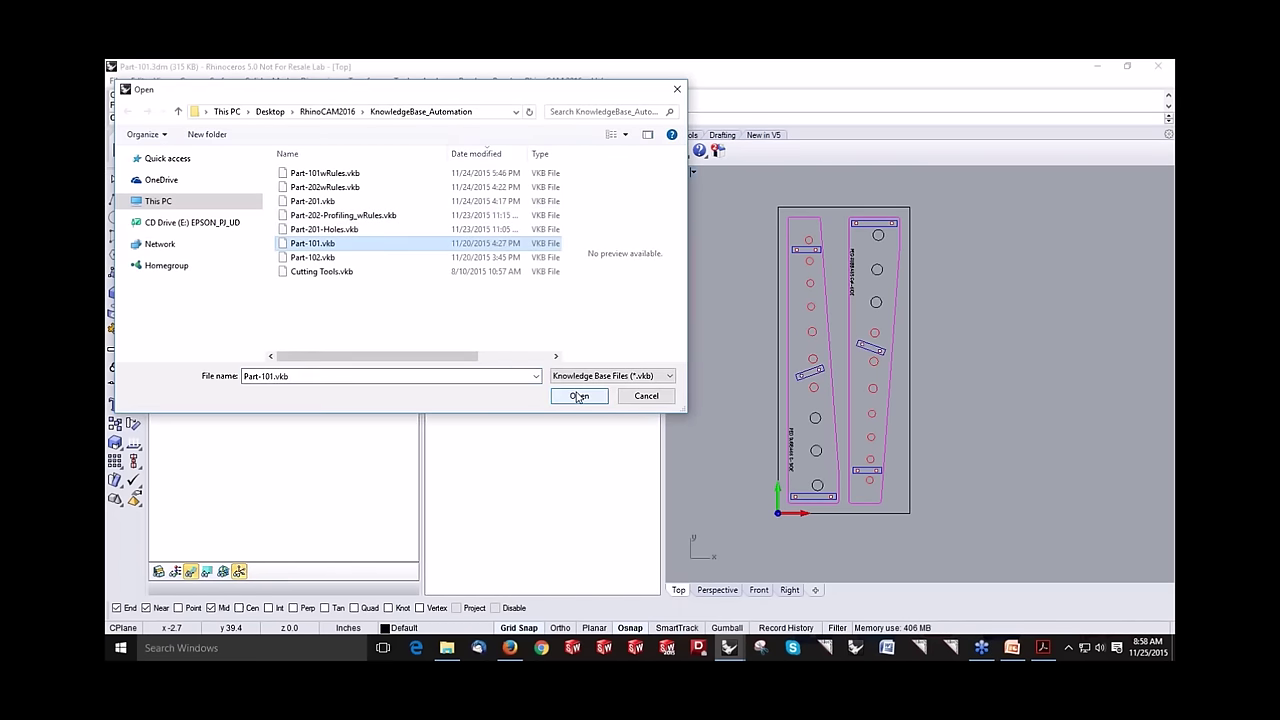
click(578, 396)
click(698, 401)
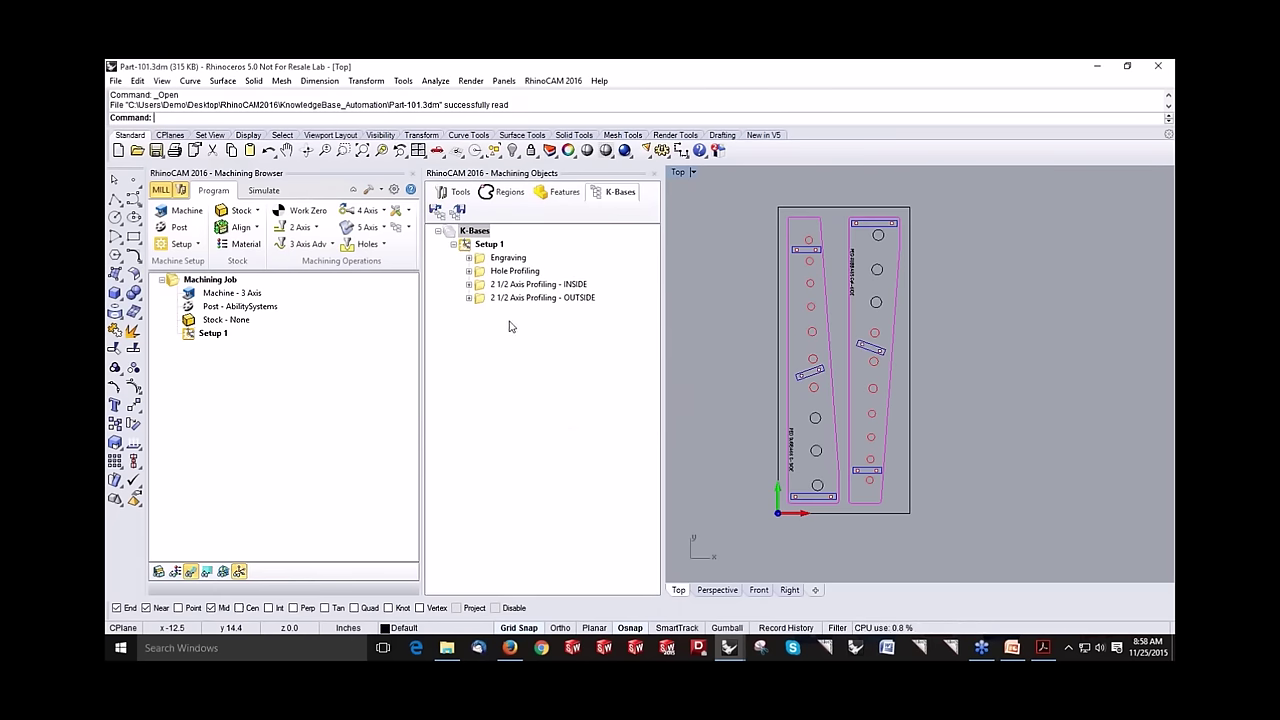
Step: Review the Engraving, Hole Profiling and inside and outside 2 1/2 Axis Profiling operations in the loaded knowledge base
click(510, 257)
click(505, 272)
click(511, 285)
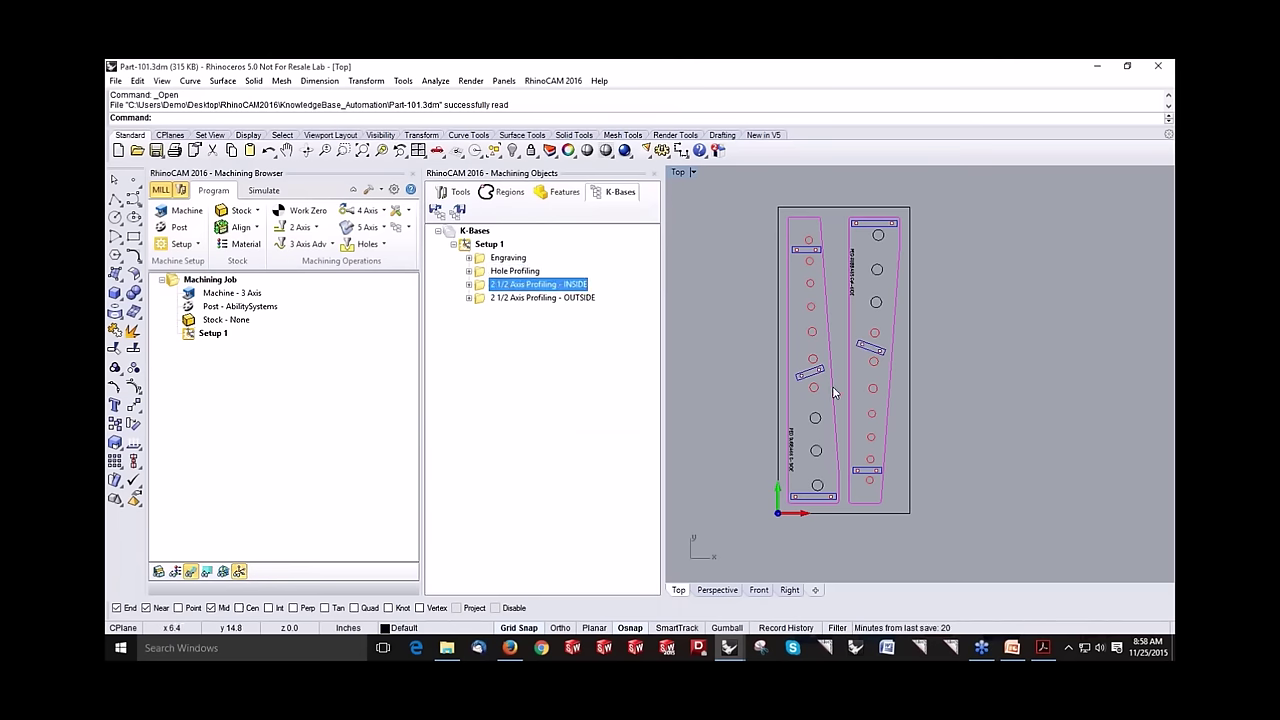
click(512, 298)
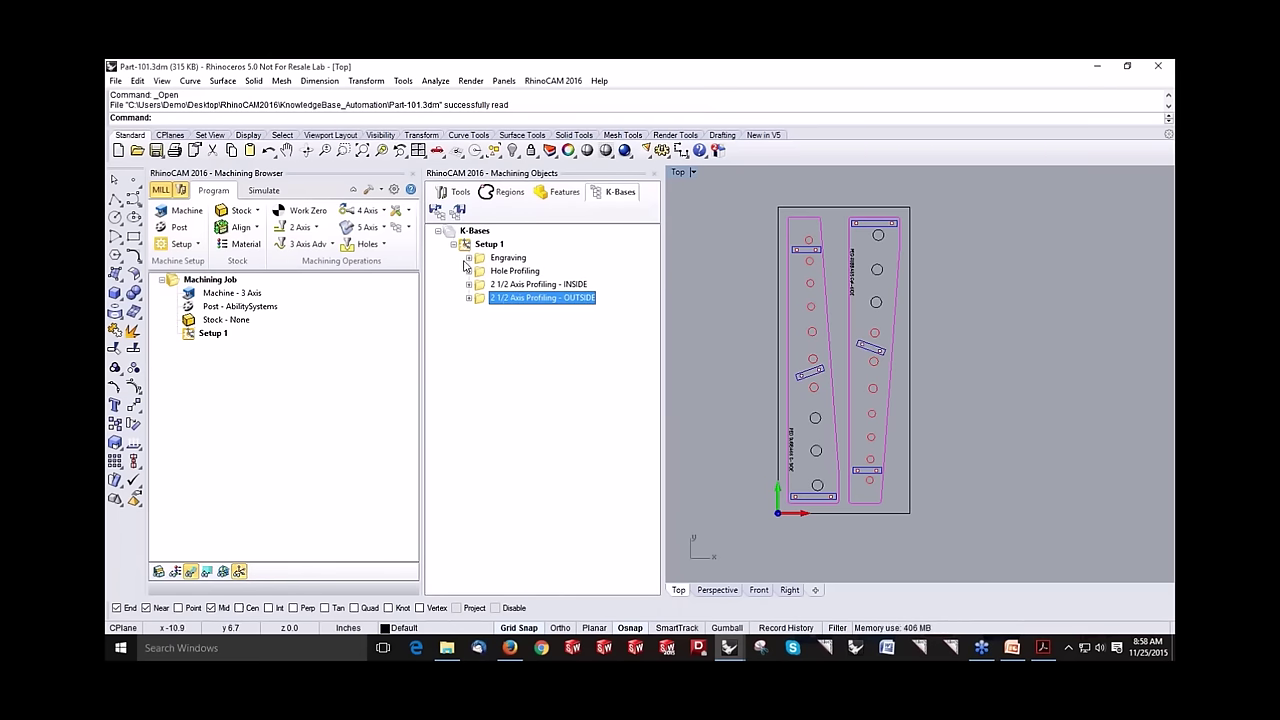
Step: Set the Engraving operation's geometry selection rules to select by the ENGRAVE layer
click(468, 259)
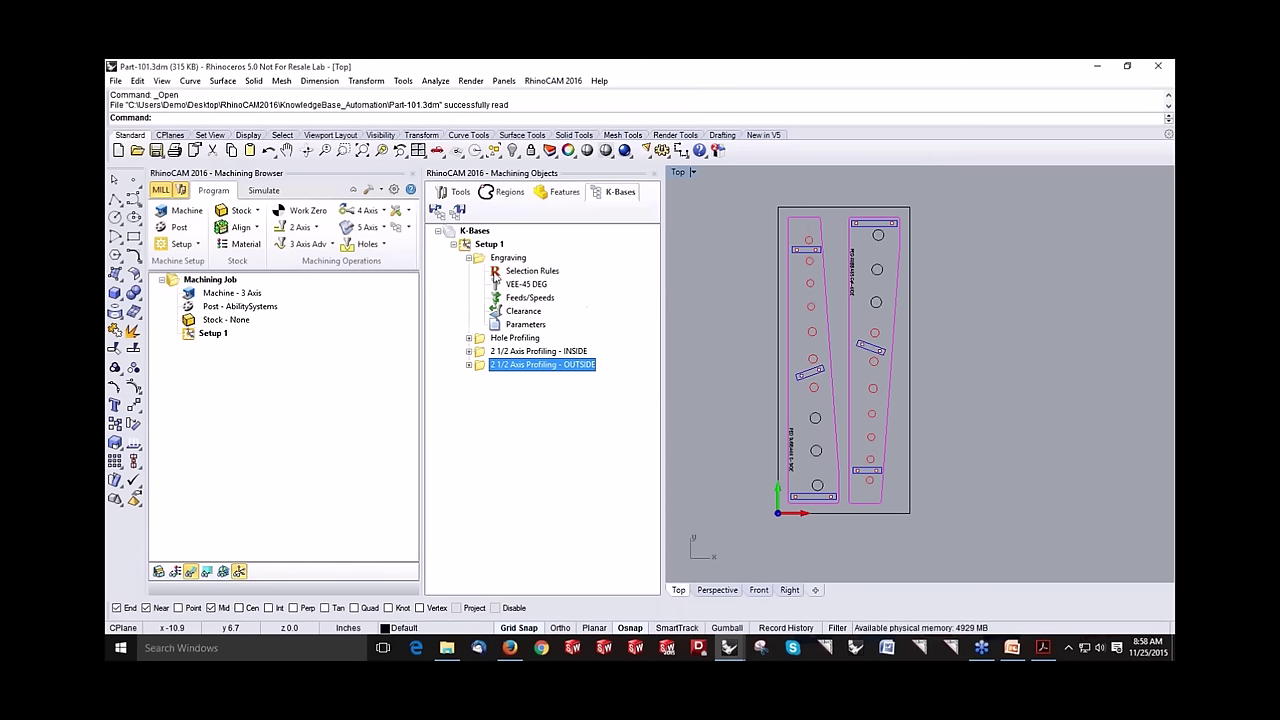
click(498, 276)
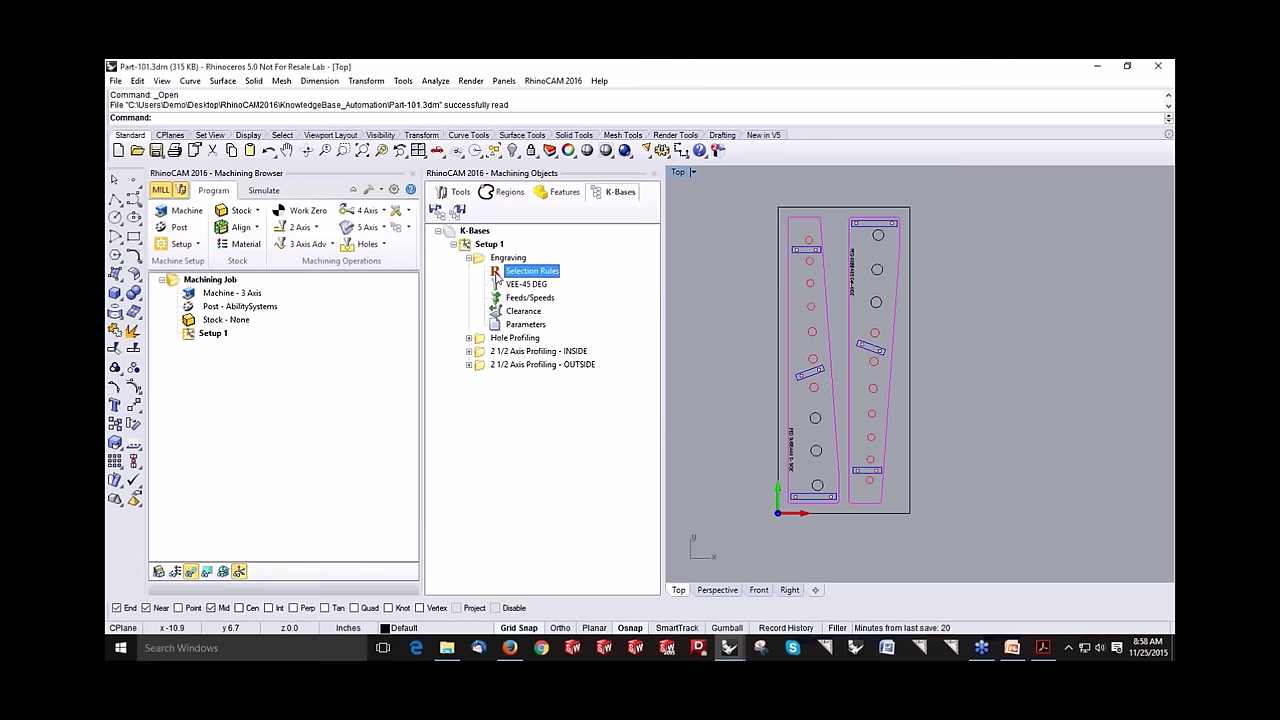
double_click(496, 277)
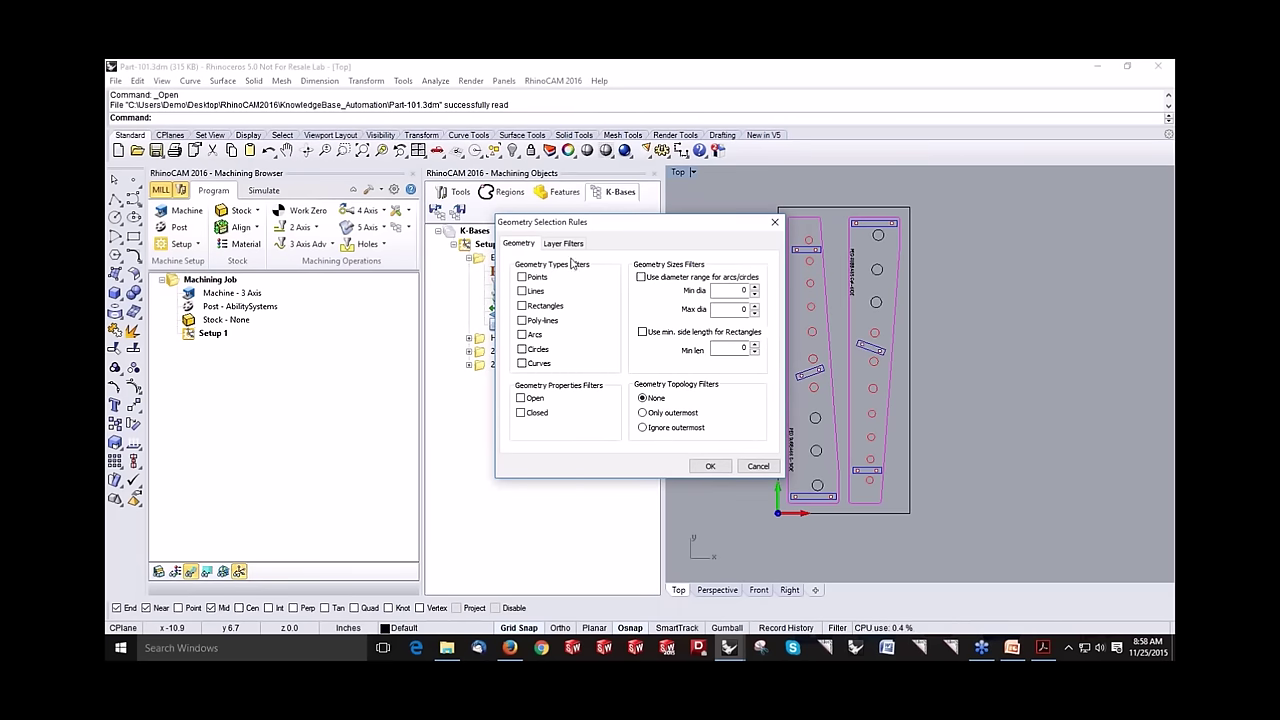
drag(596, 226, 532, 236)
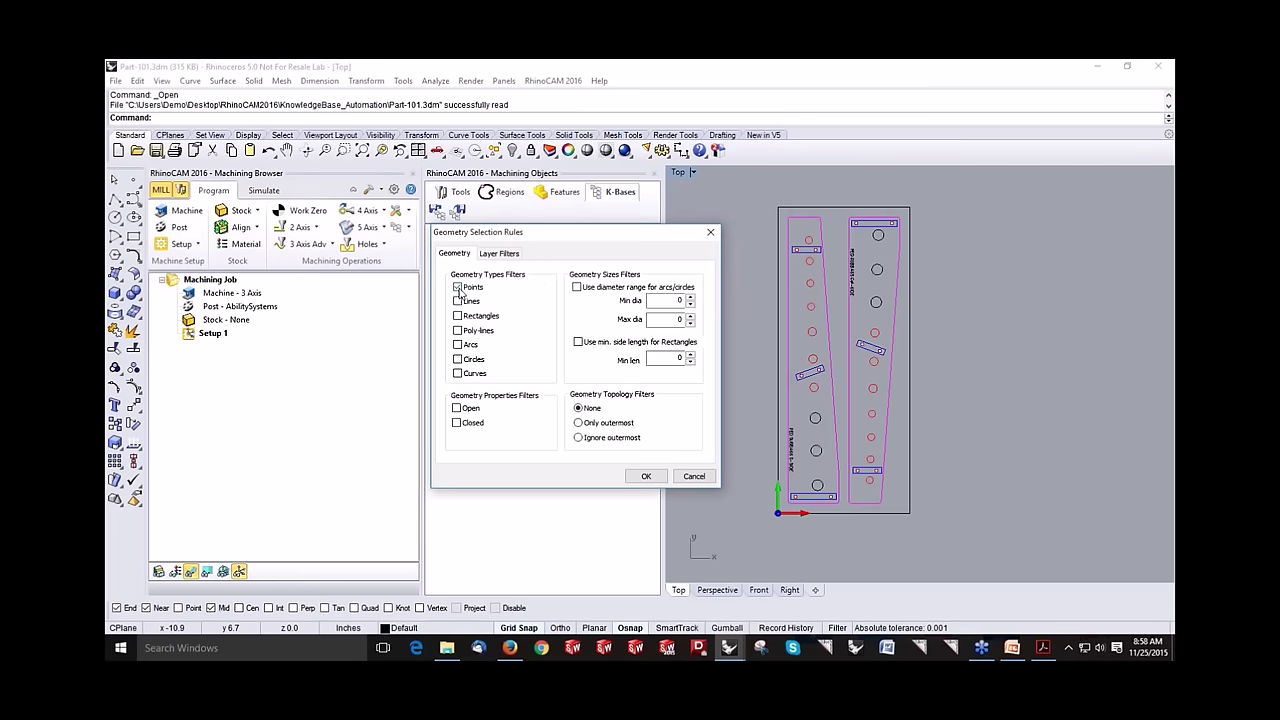
click(496, 256)
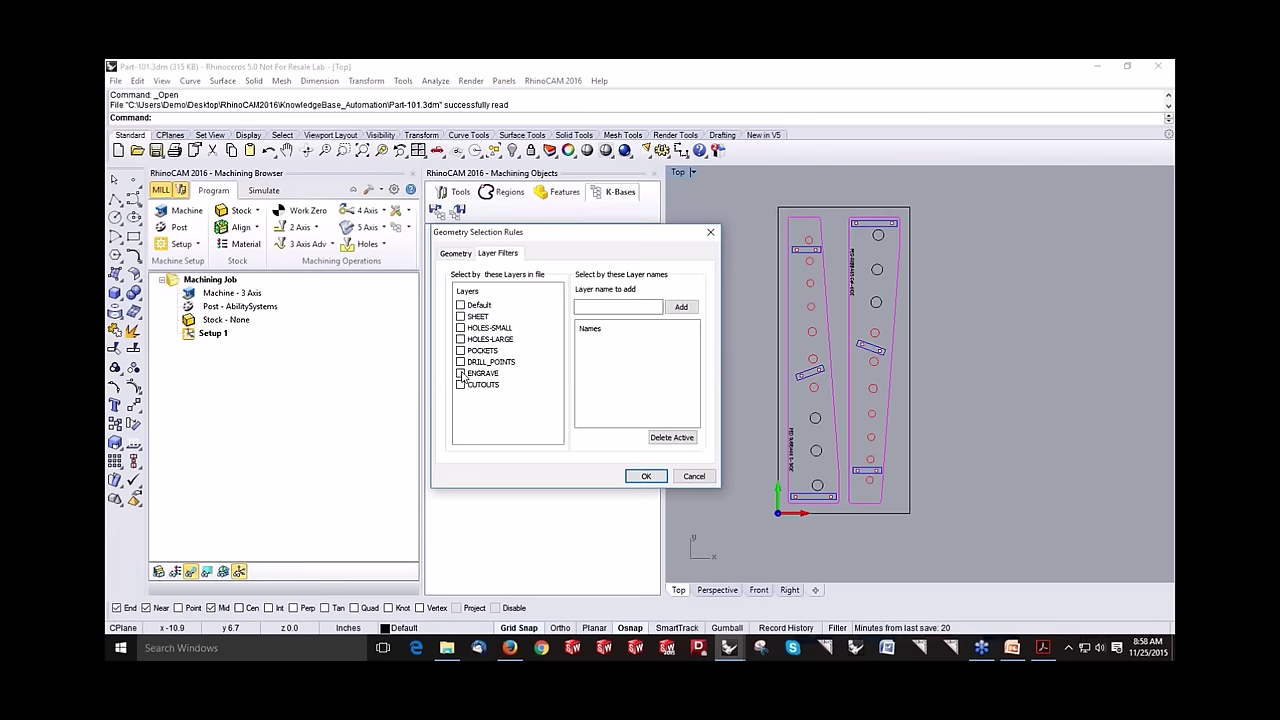
click(461, 374)
click(650, 478)
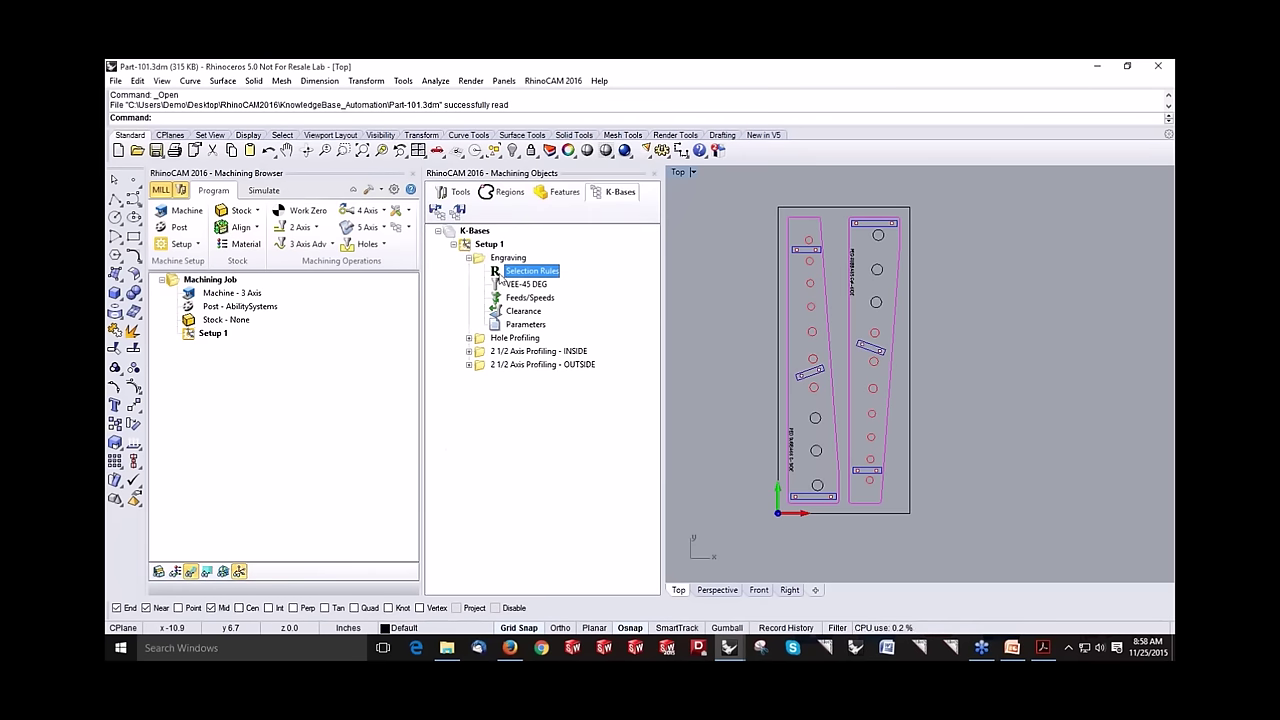
Step: Expand the Hole Profiling operation and recheck the layer filters in the Engraving operation's selection rules
click(470, 339)
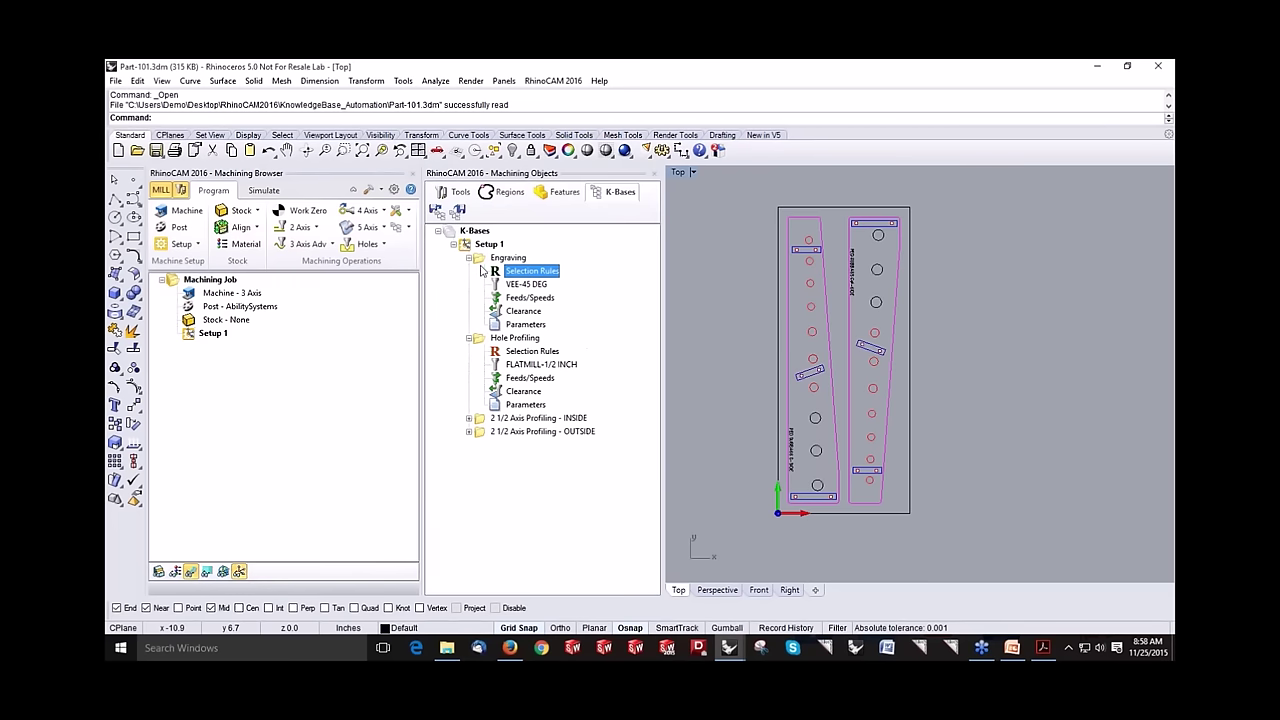
double_click(497, 278)
click(561, 243)
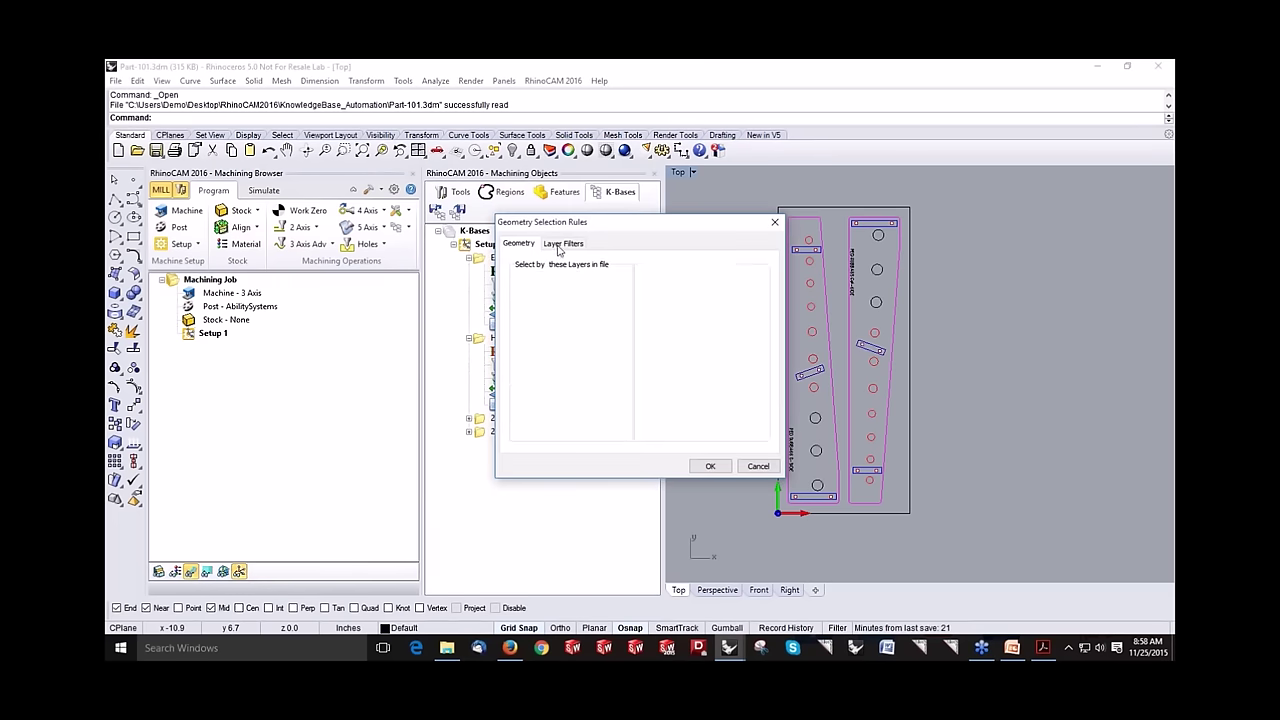
click(757, 466)
Step: Set the Hole Profiling selection rules to arcs and circles within a diameter range of 0 to 1
double_click(501, 352)
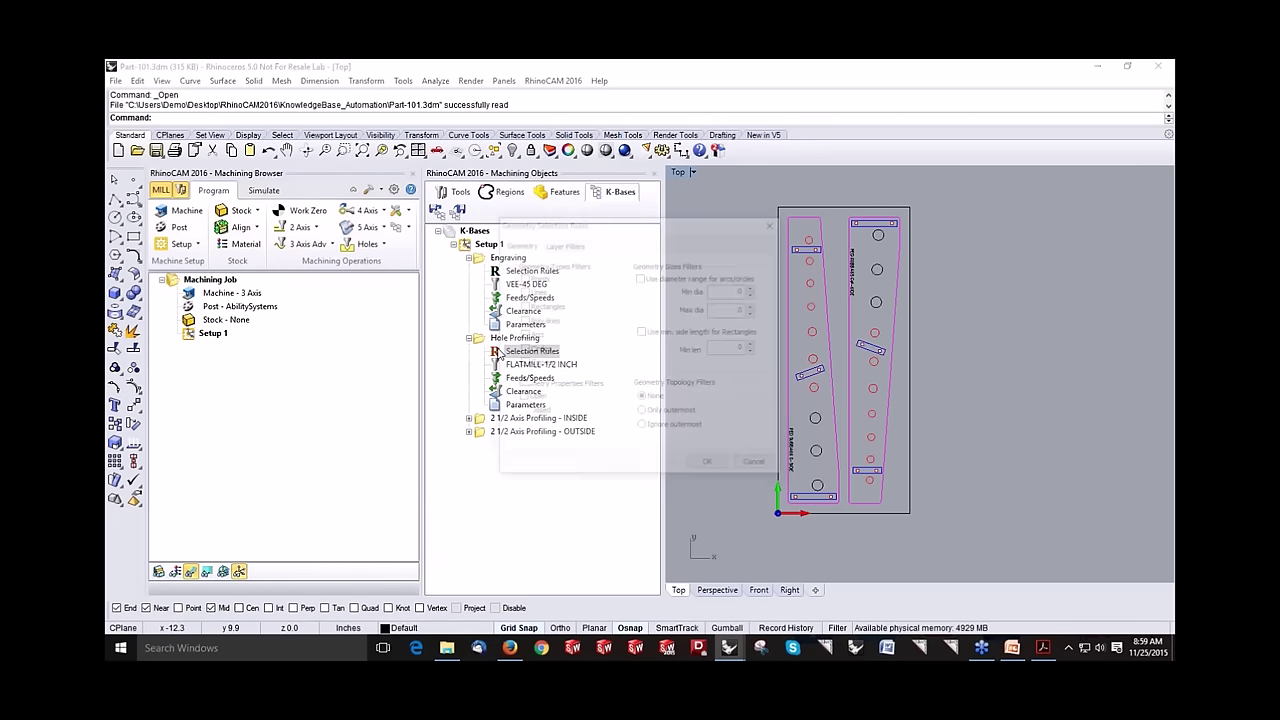
click(521, 335)
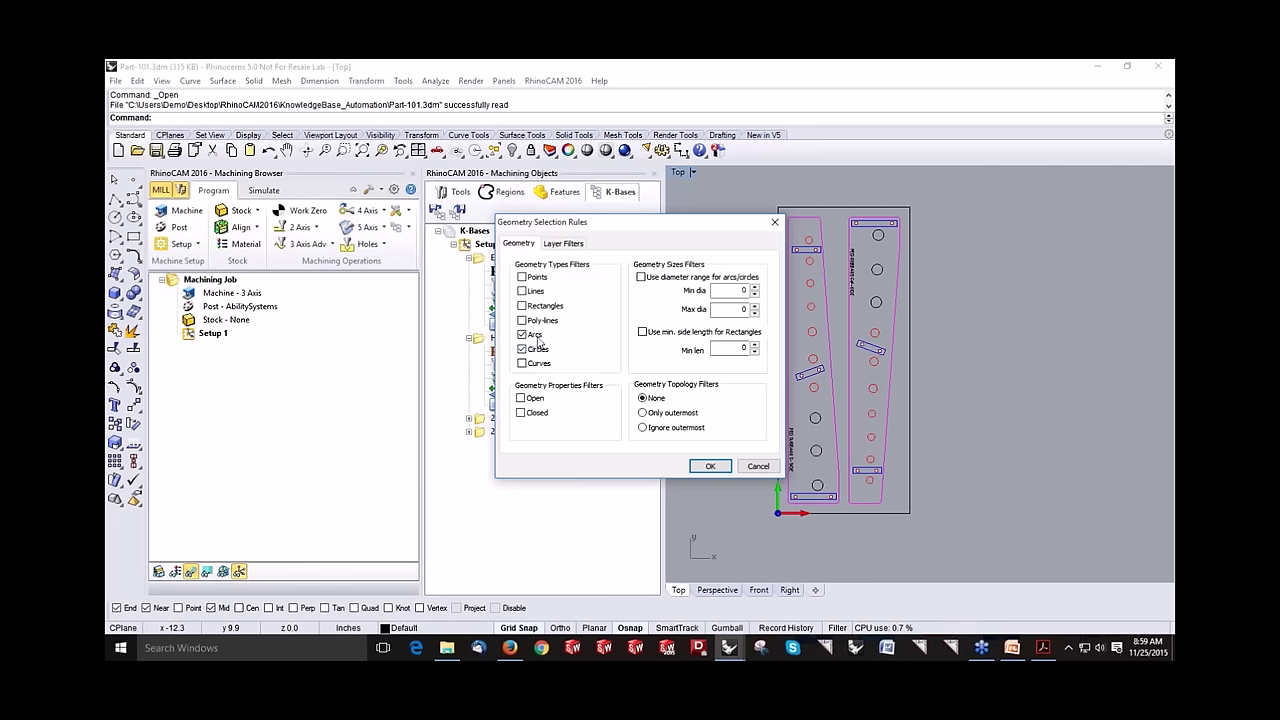
click(654, 280)
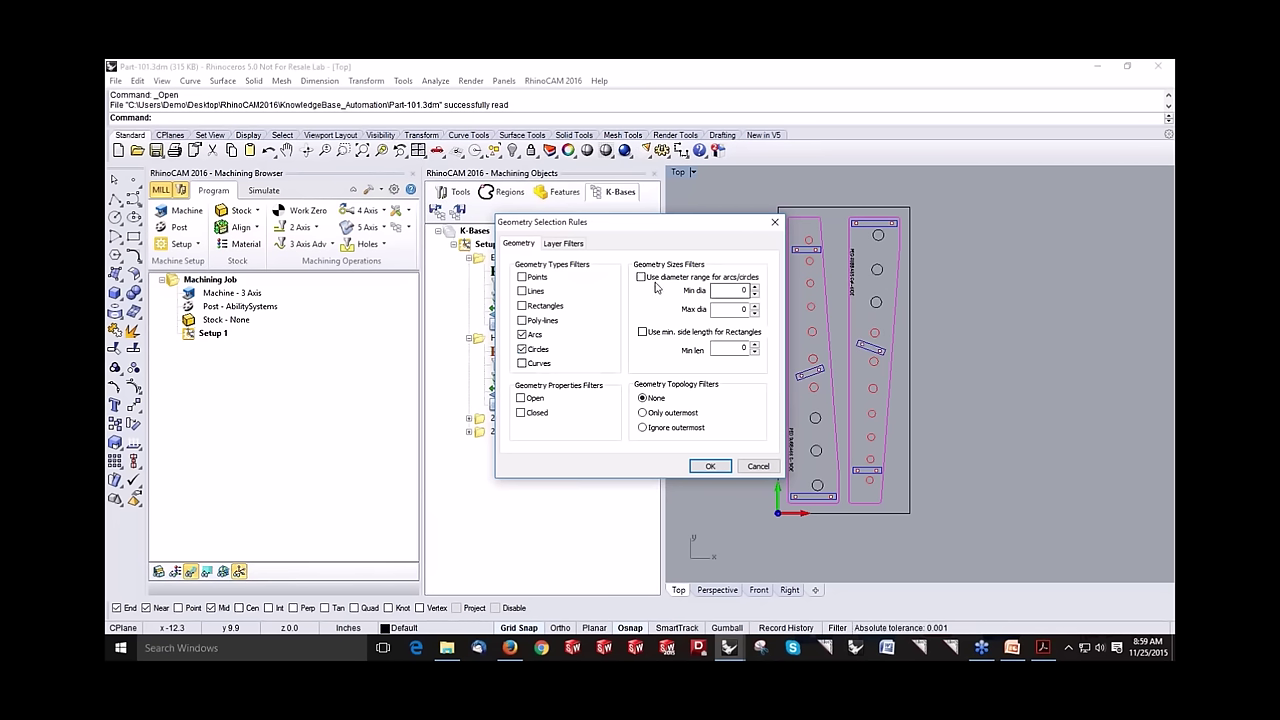
double_click(744, 309)
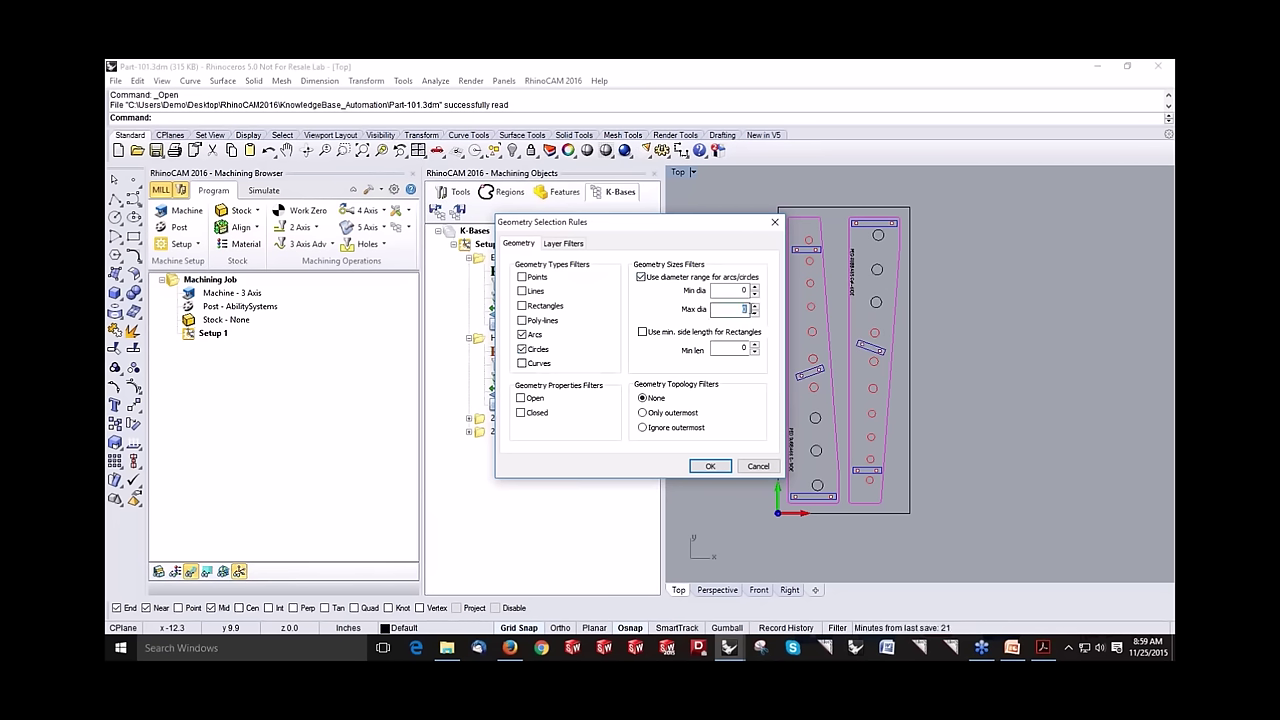
text(1)
click(710, 466)
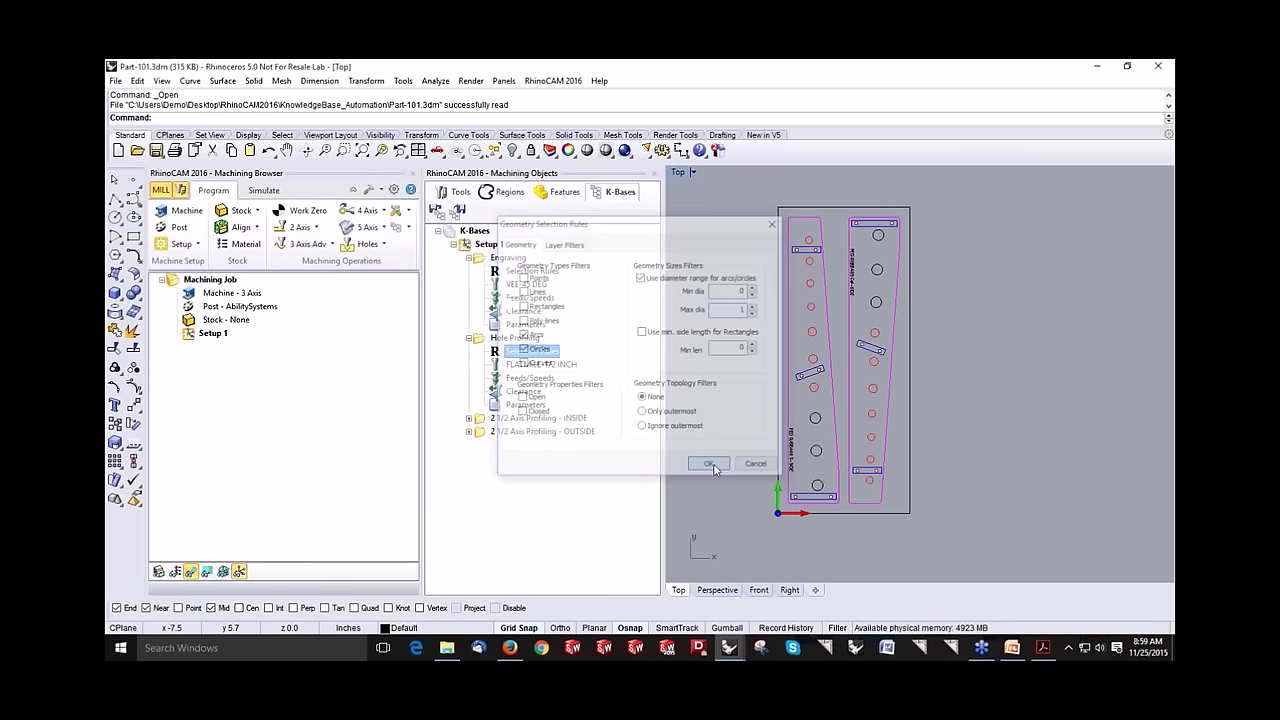
Step: Set the 2 1/2 Axis Profiling - INSIDE selection rules to arcs and circles, using a diameter range with a minimum diameter of 1
click(469, 419)
double_click(531, 432)
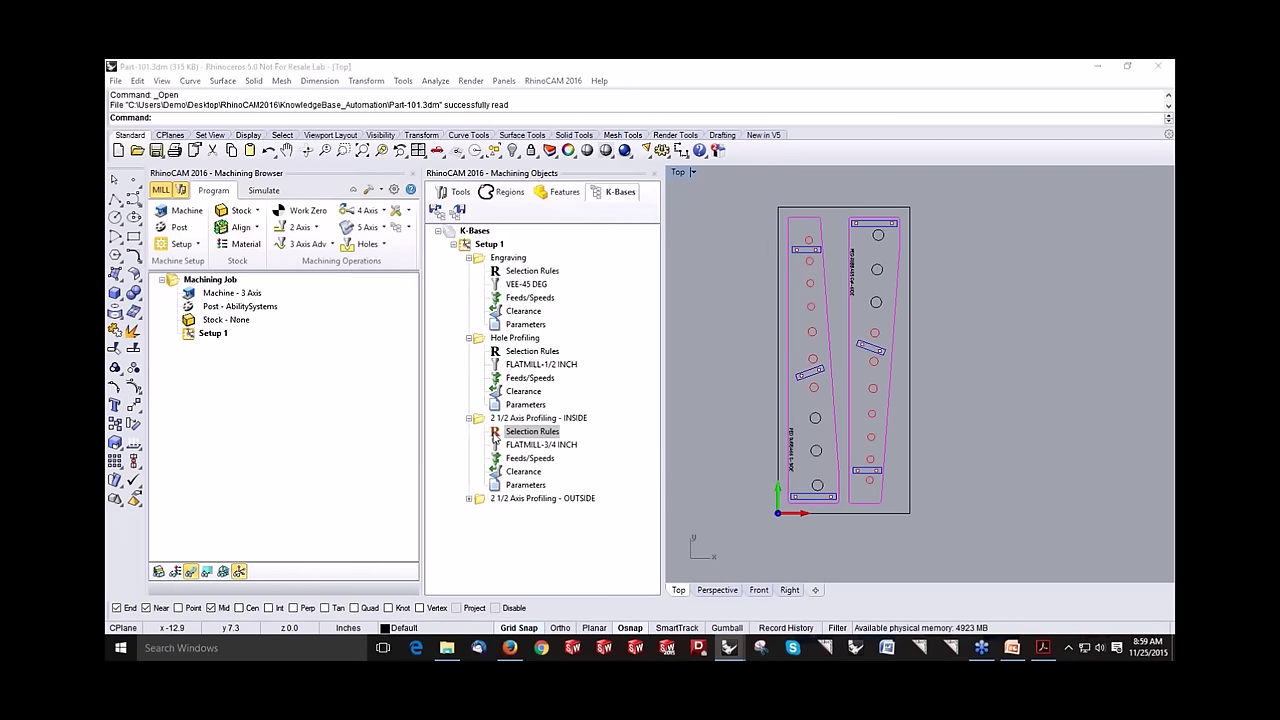
click(521, 334)
click(521, 348)
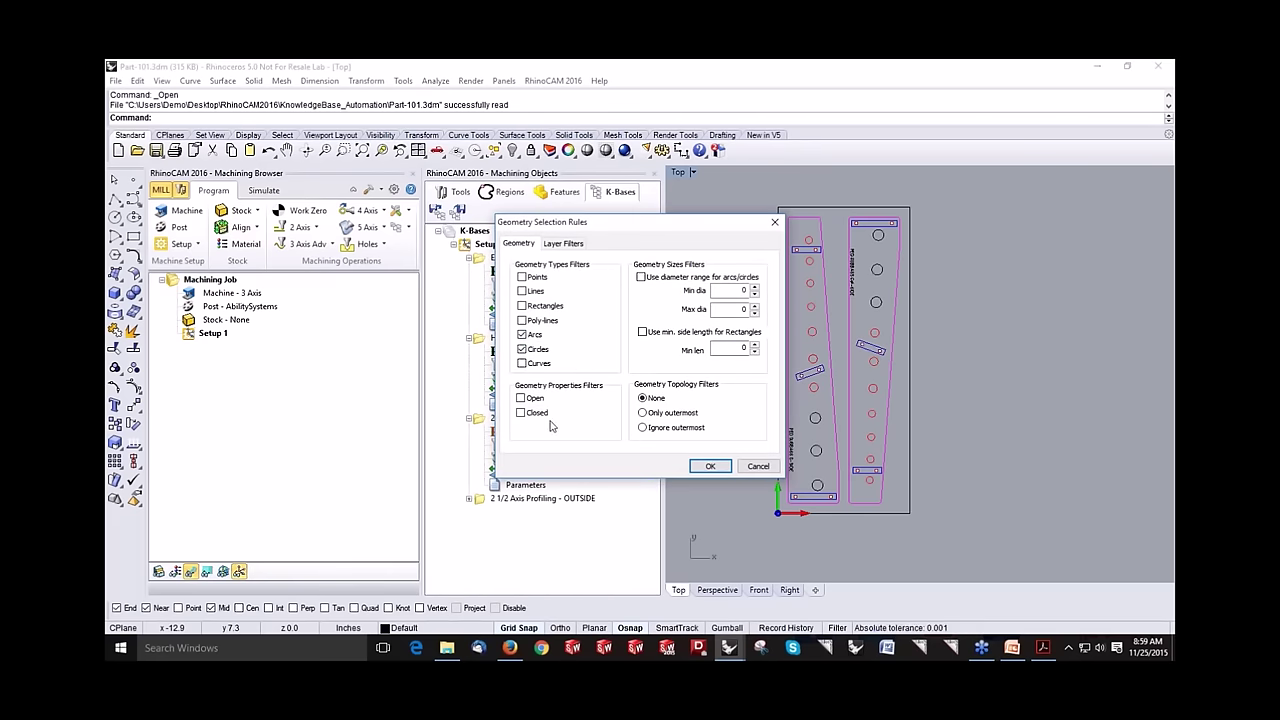
click(641, 277)
click(735, 310)
double_click(735, 310)
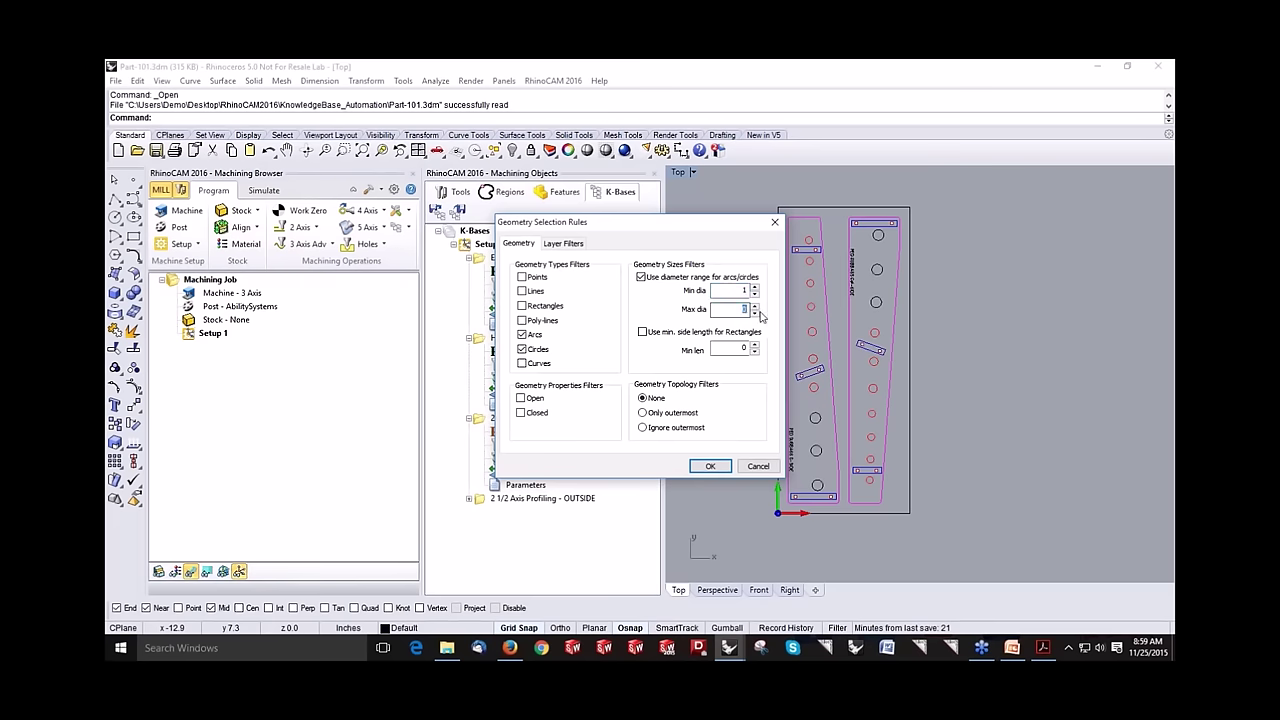
click(705, 466)
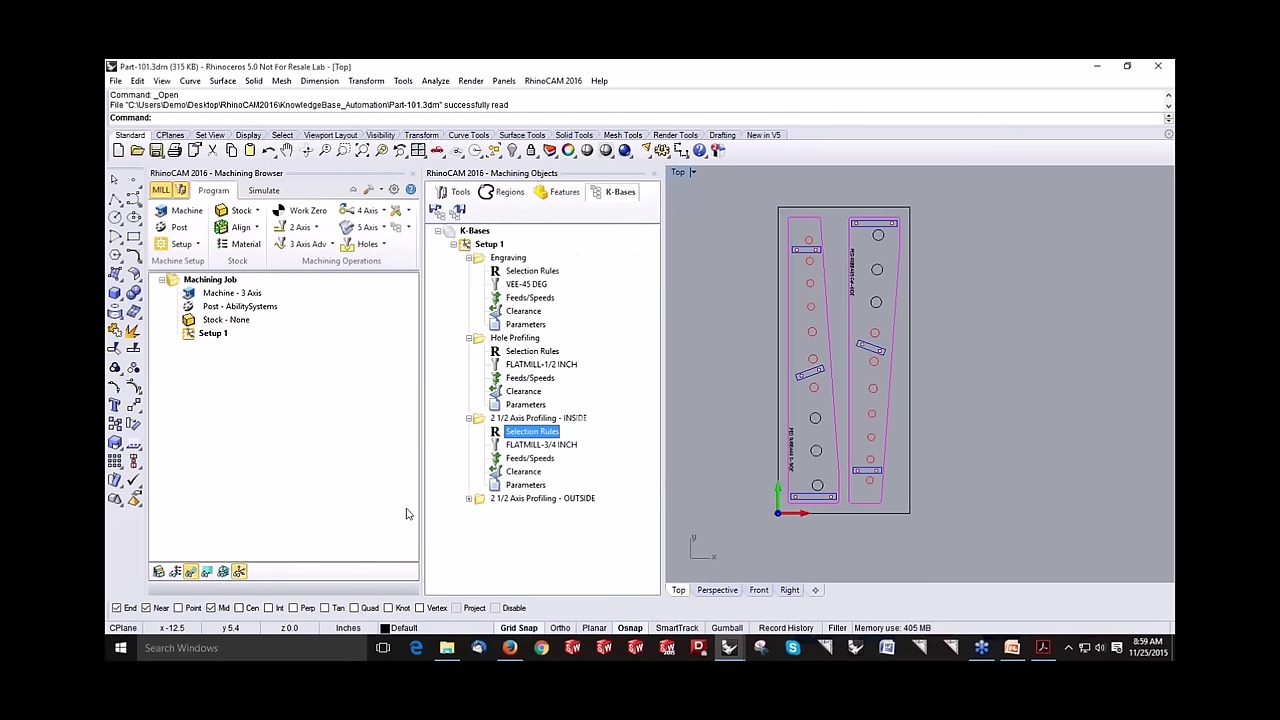
Step: Set the 2 1/2 Axis Profiling - OUTSIDE selection rules to select by the CUTOUTS layer
click(477, 499)
click(468, 498)
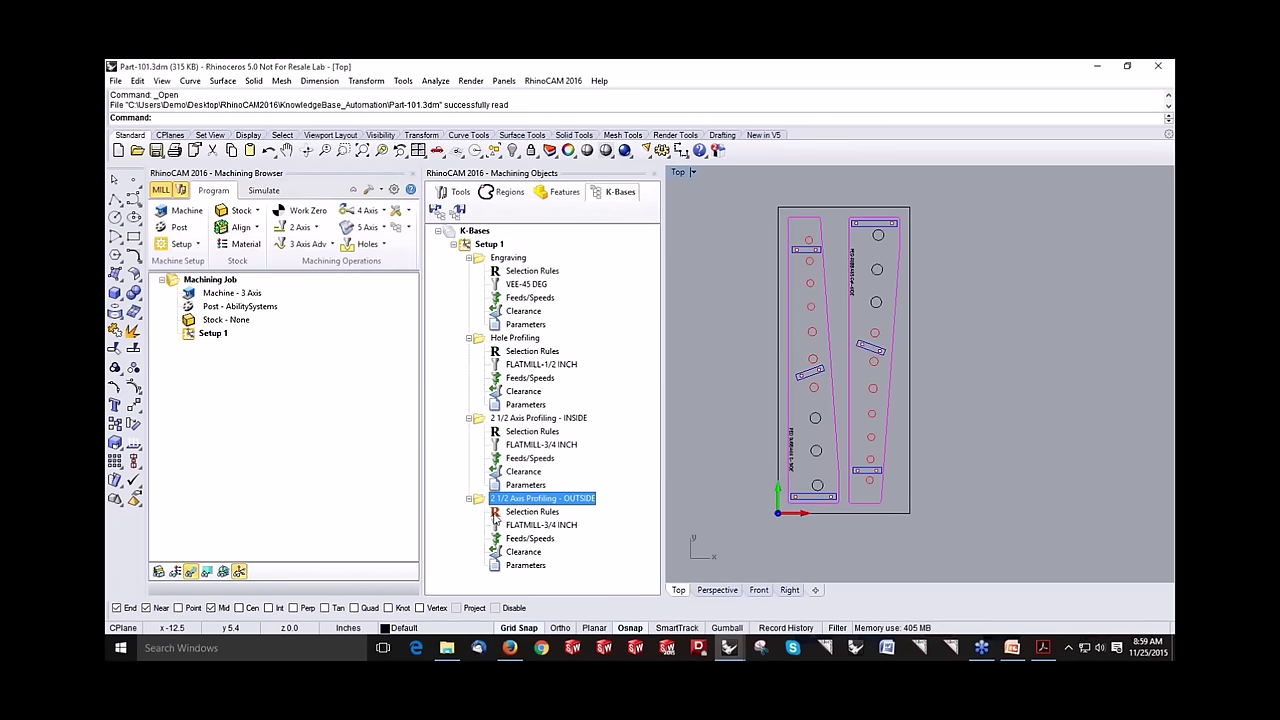
double_click(496, 514)
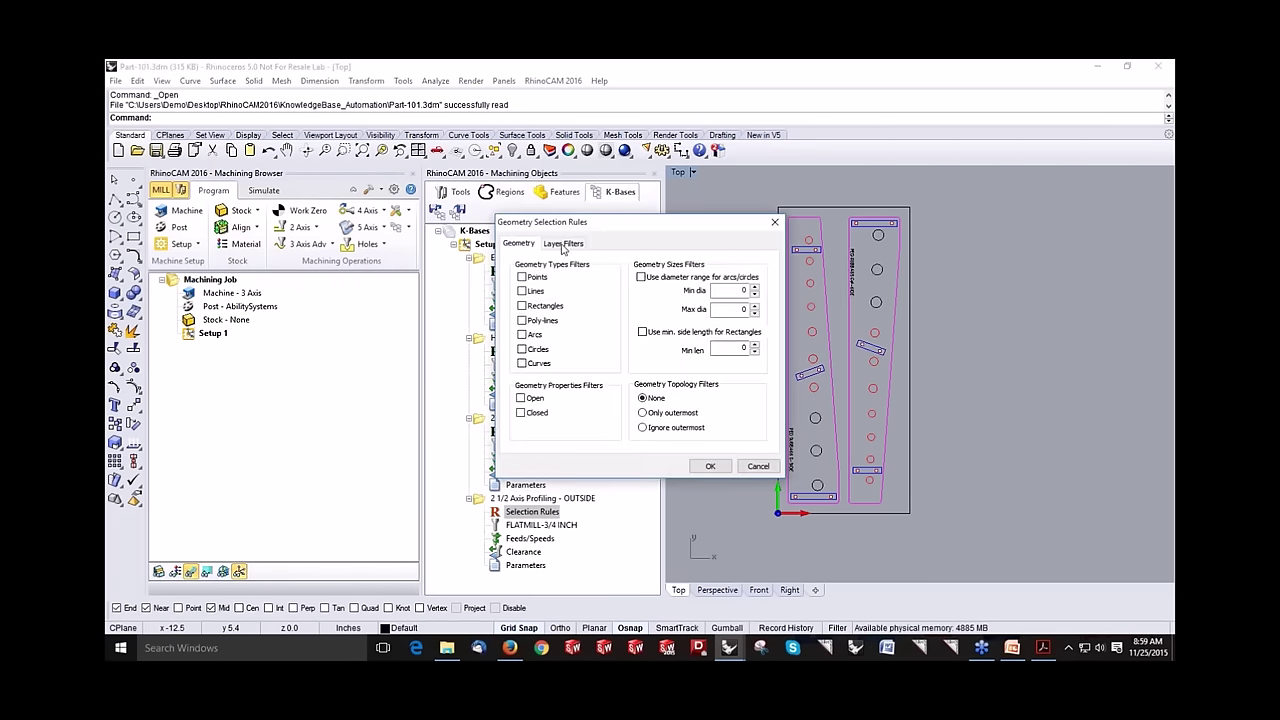
click(563, 244)
click(524, 375)
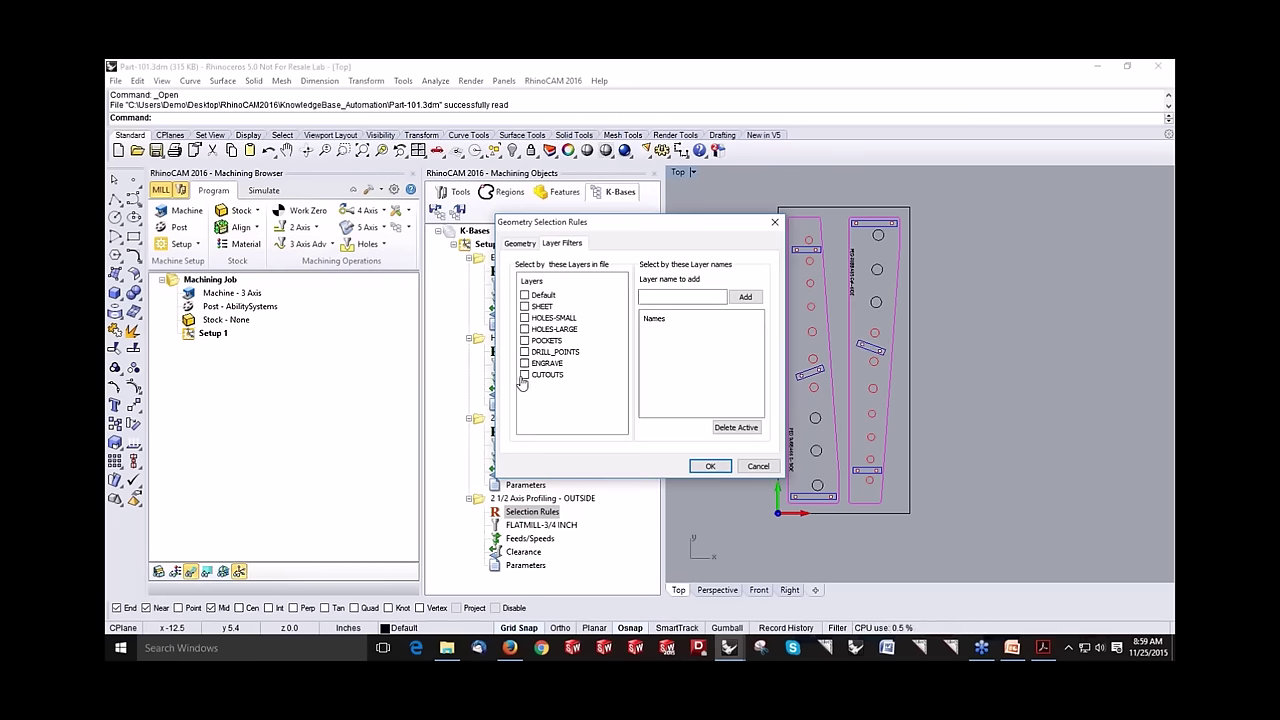
click(709, 467)
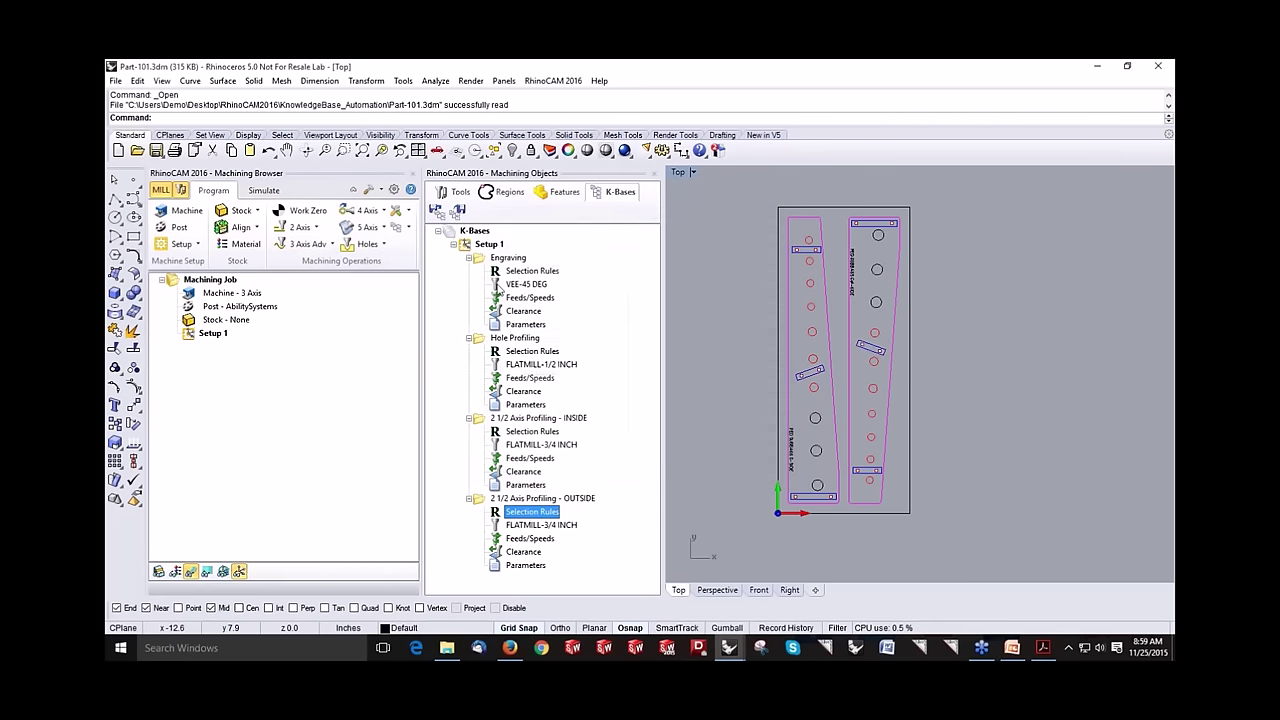
Step: Collapse the four knowledge base operations and delete the empty Setup 1 from the machining job
click(469, 258)
click(469, 271)
click(469, 284)
click(469, 298)
click(211, 337)
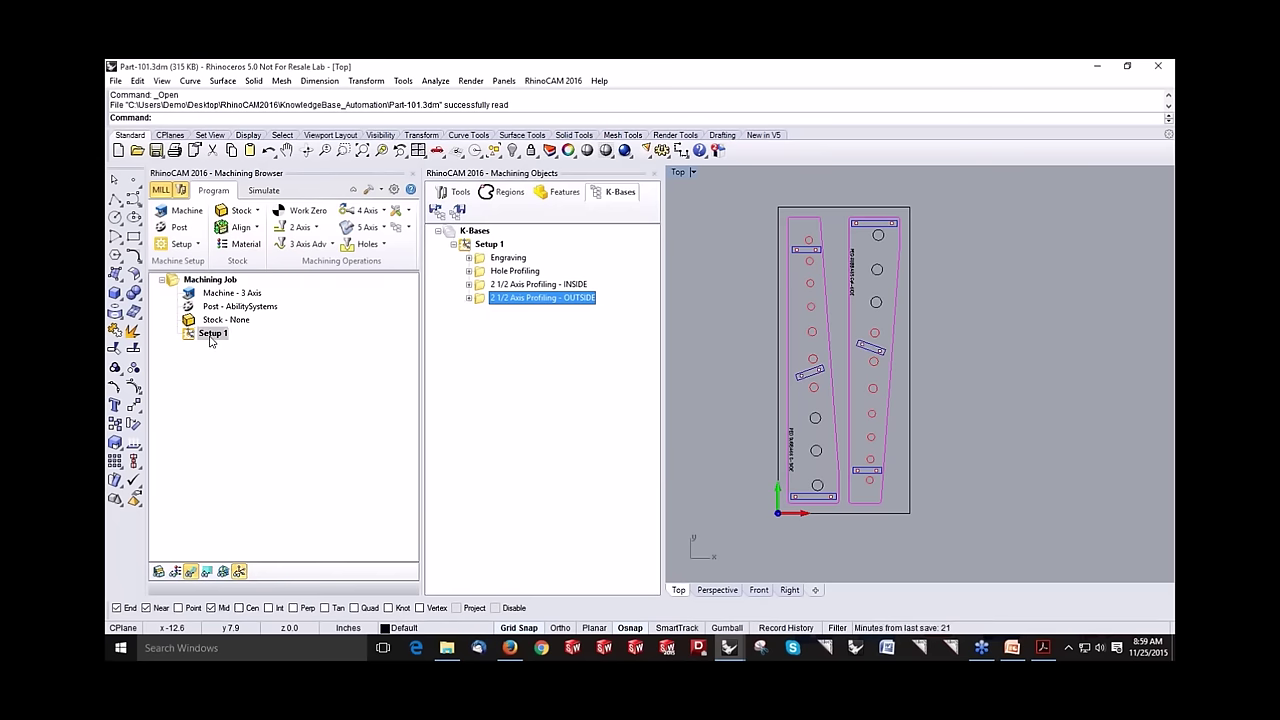
key(Delete)
Step: Save the knowledge base Setup 1 as Part-101wRules1.vkb and decline the prompt to set selection rules
click(482, 247)
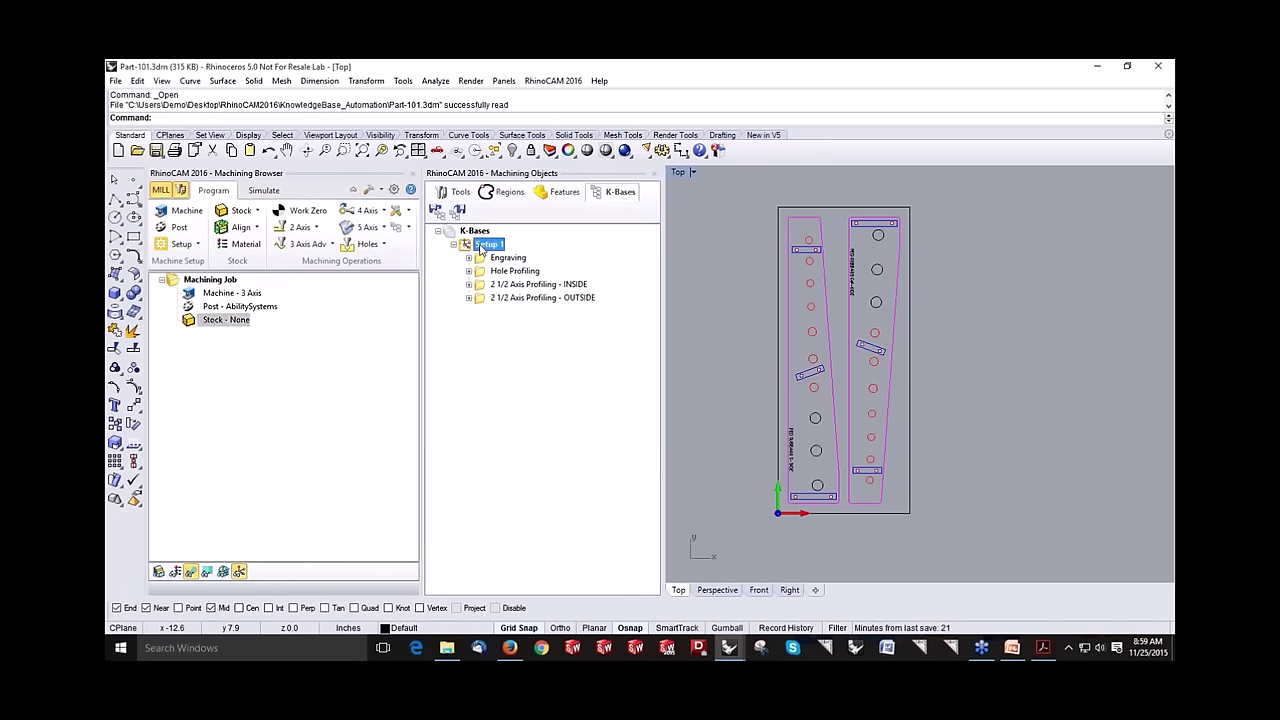
click(463, 217)
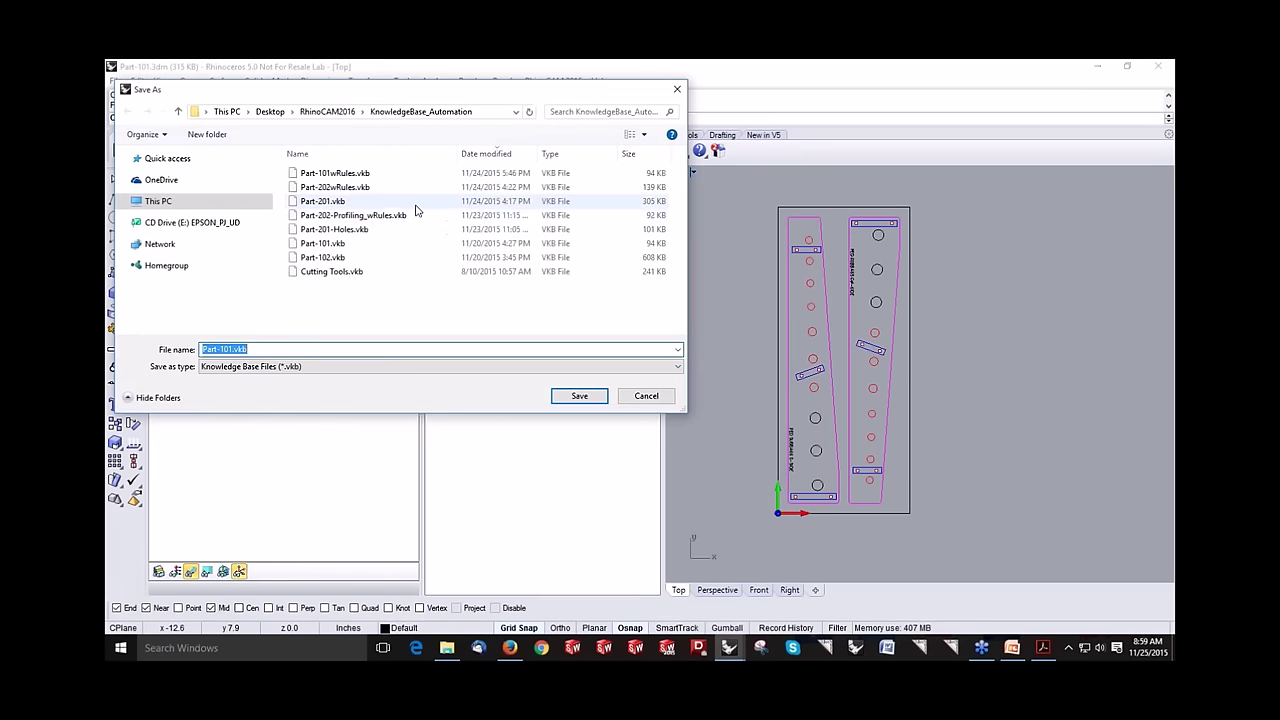
click(365, 176)
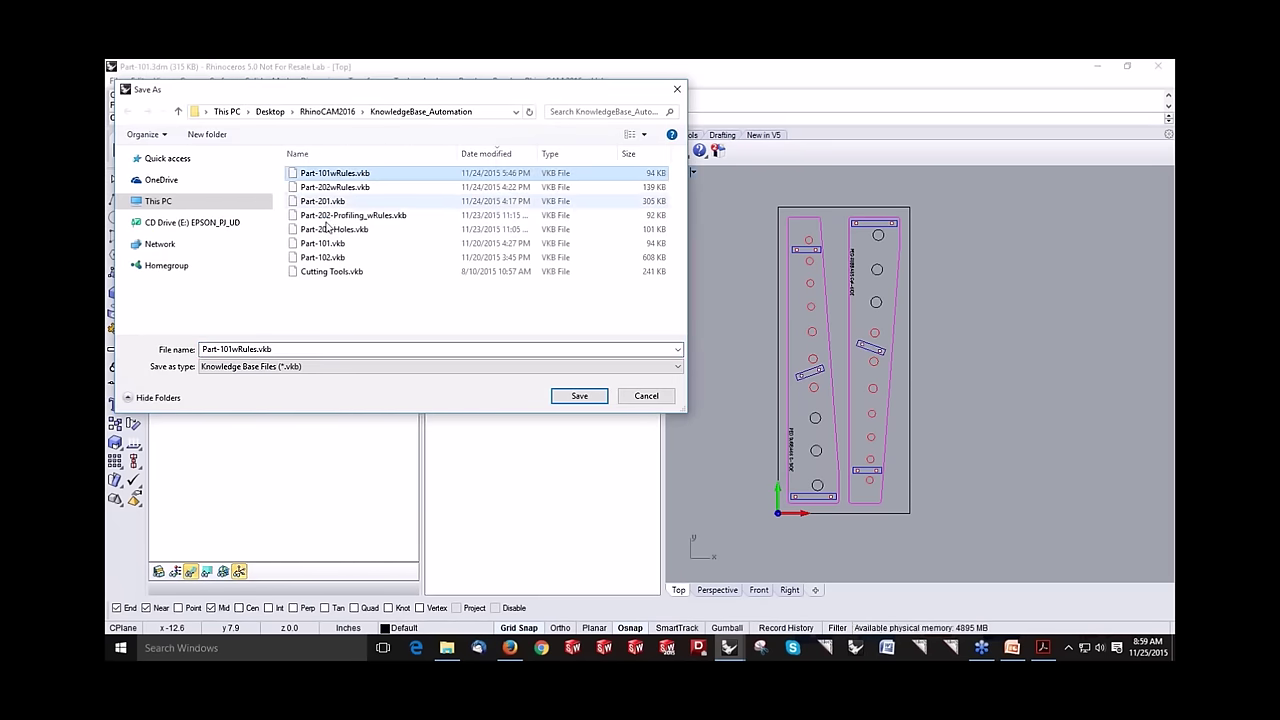
click(258, 348)
click(258, 348)
click(258, 348)
text(1)
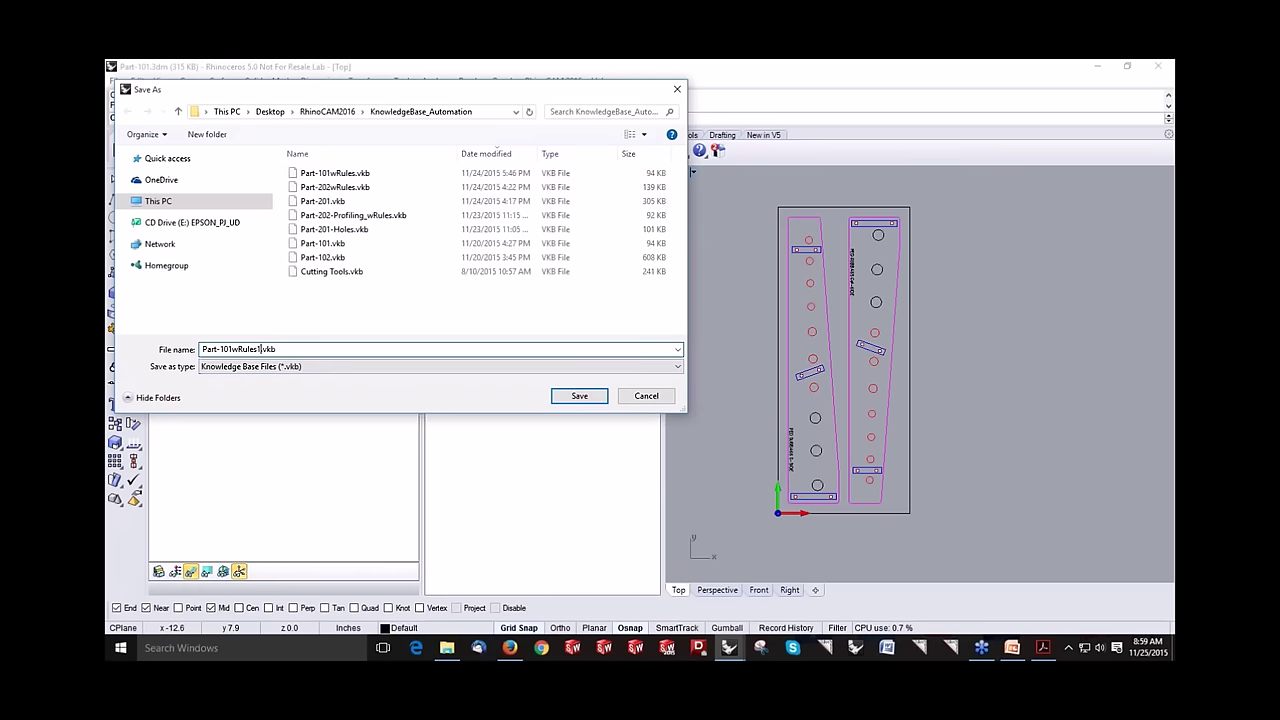
click(575, 397)
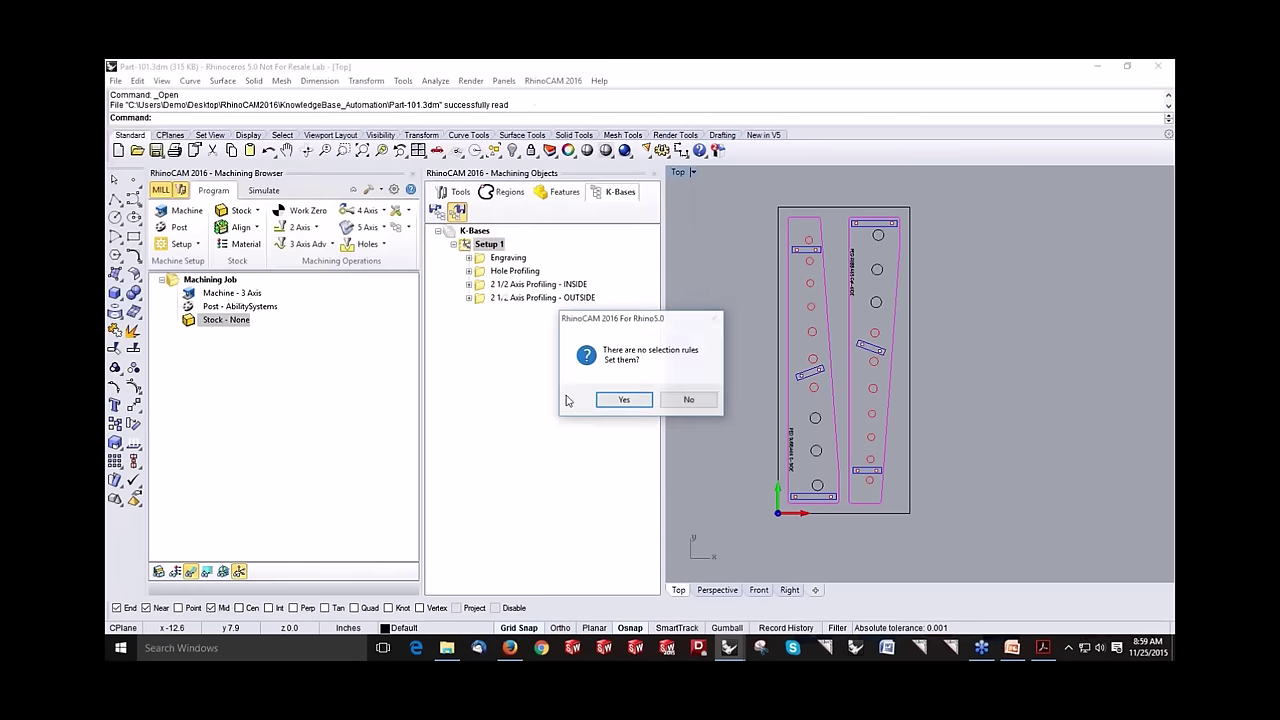
click(690, 400)
Step: Apply the knowledge base Setup 1 to the machining job and check the geometry picked for each of its four operations
drag(467, 247, 197, 348)
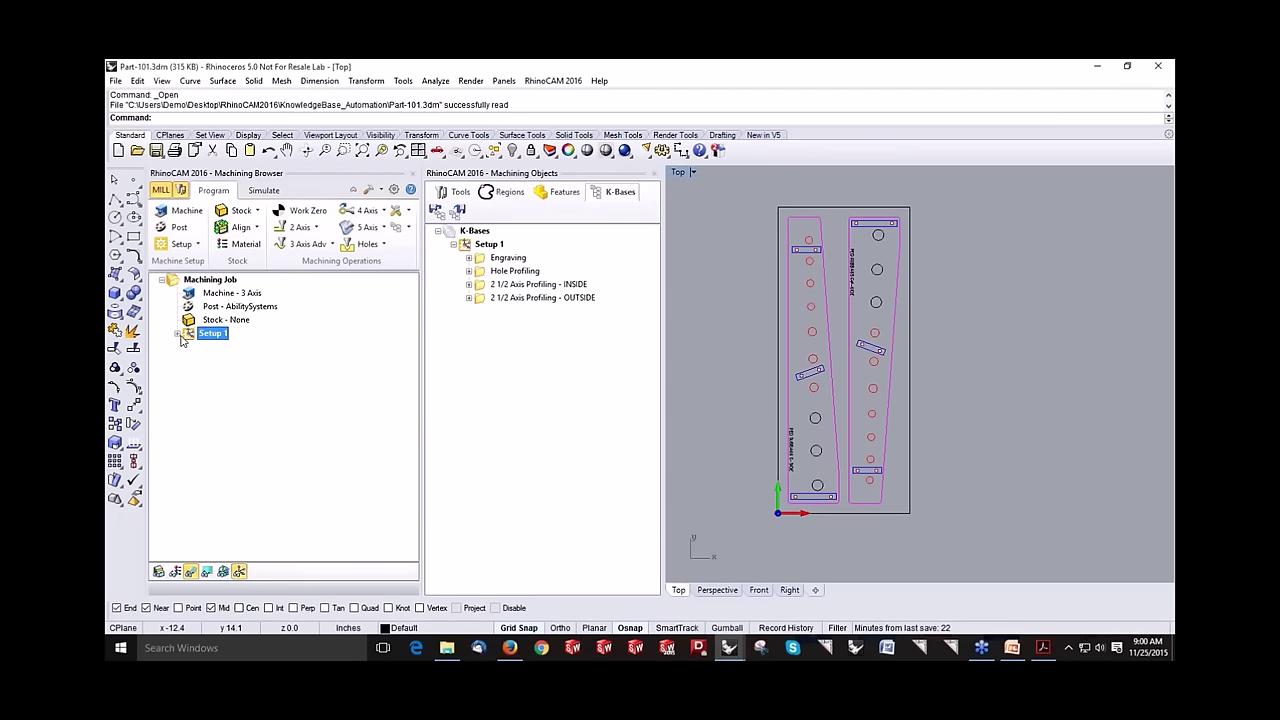
click(177, 333)
click(232, 348)
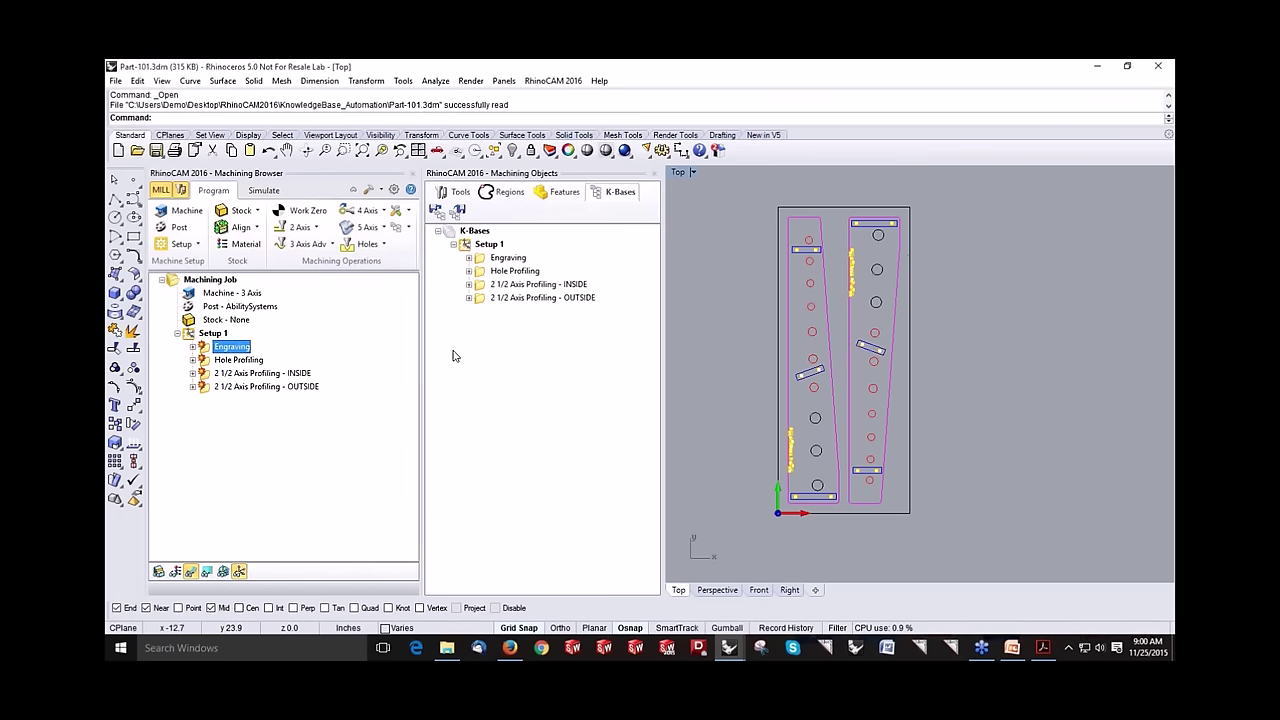
click(236, 360)
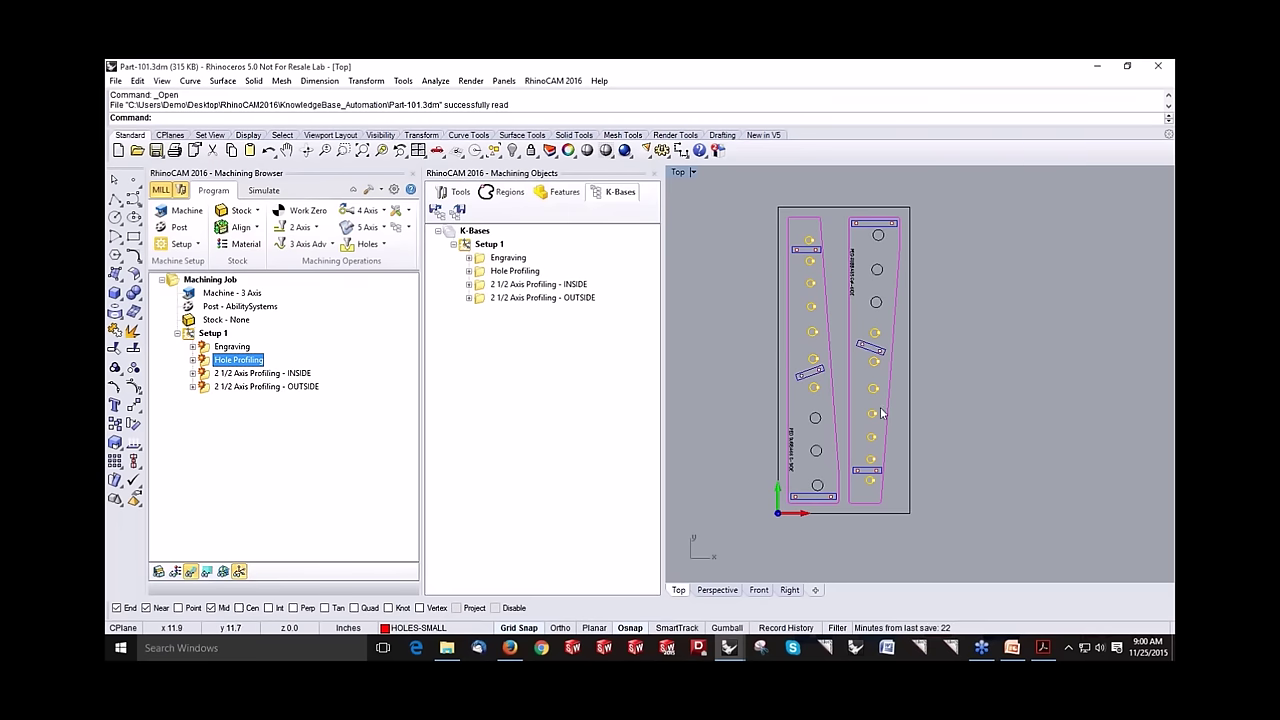
click(278, 376)
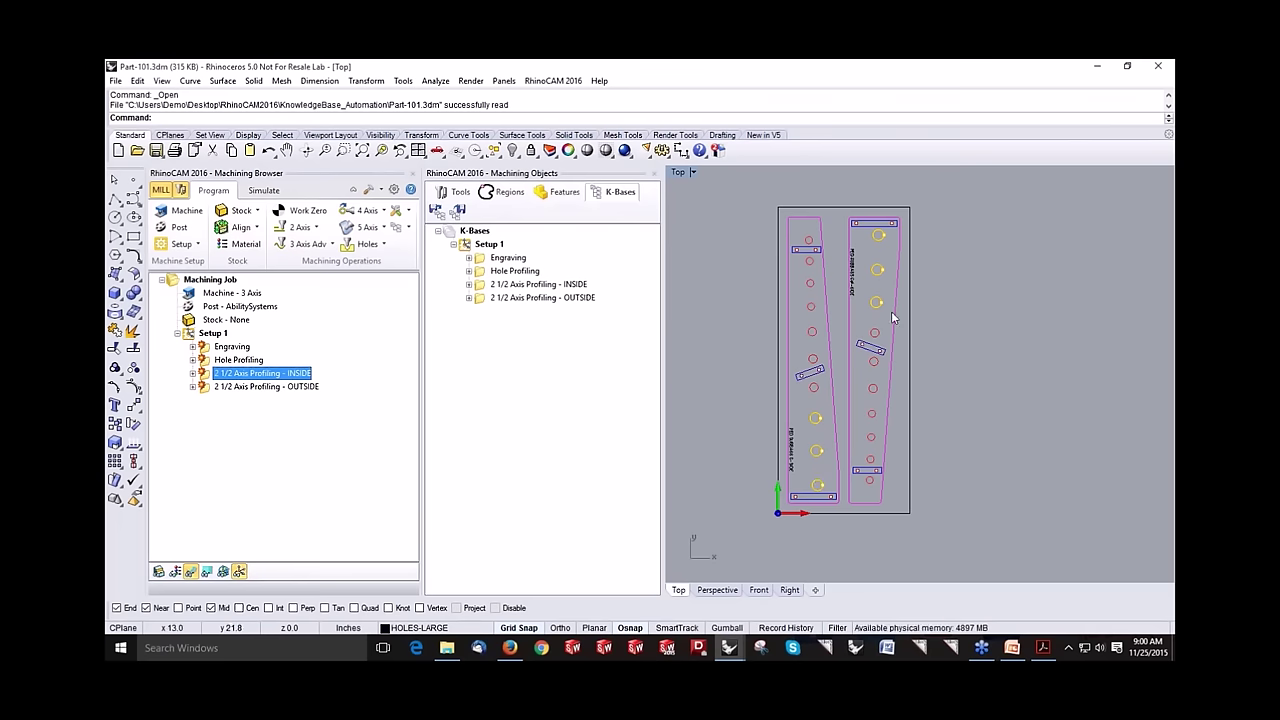
click(236, 388)
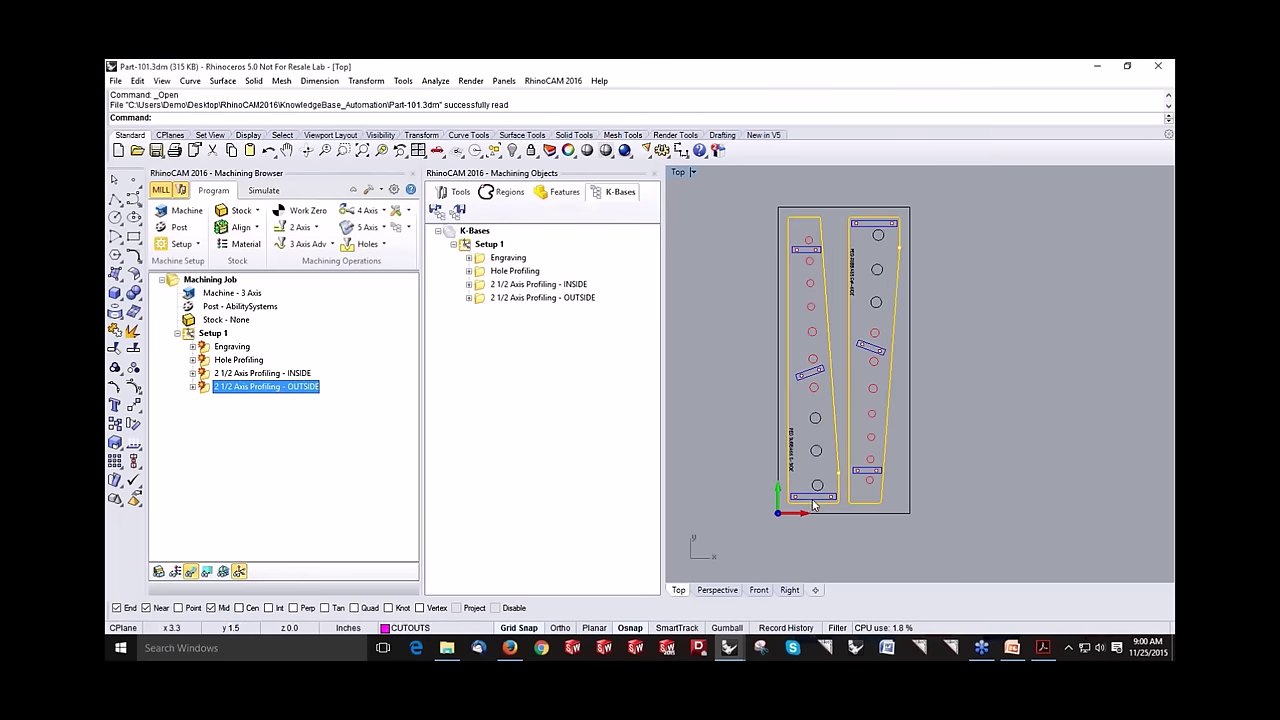
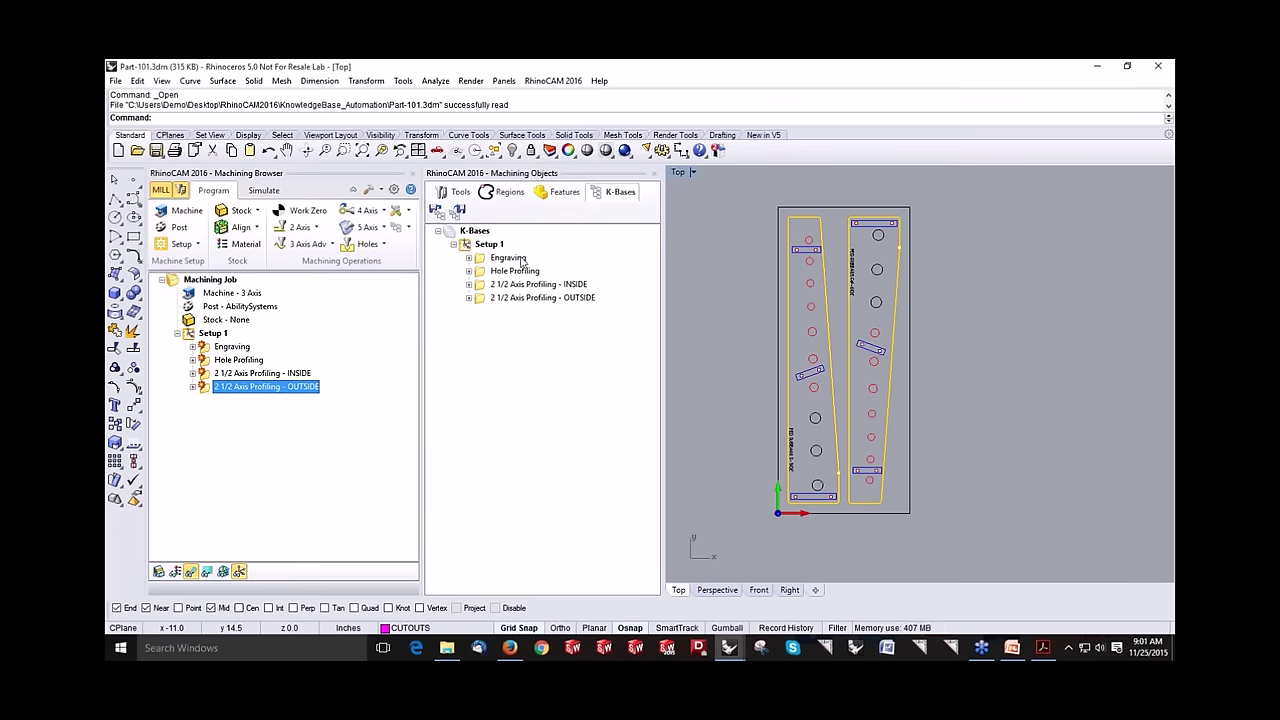
Step: Recheck the four operations' selected geometry and generate all toolpaths in Setup 1 of the machining job
click(229, 349)
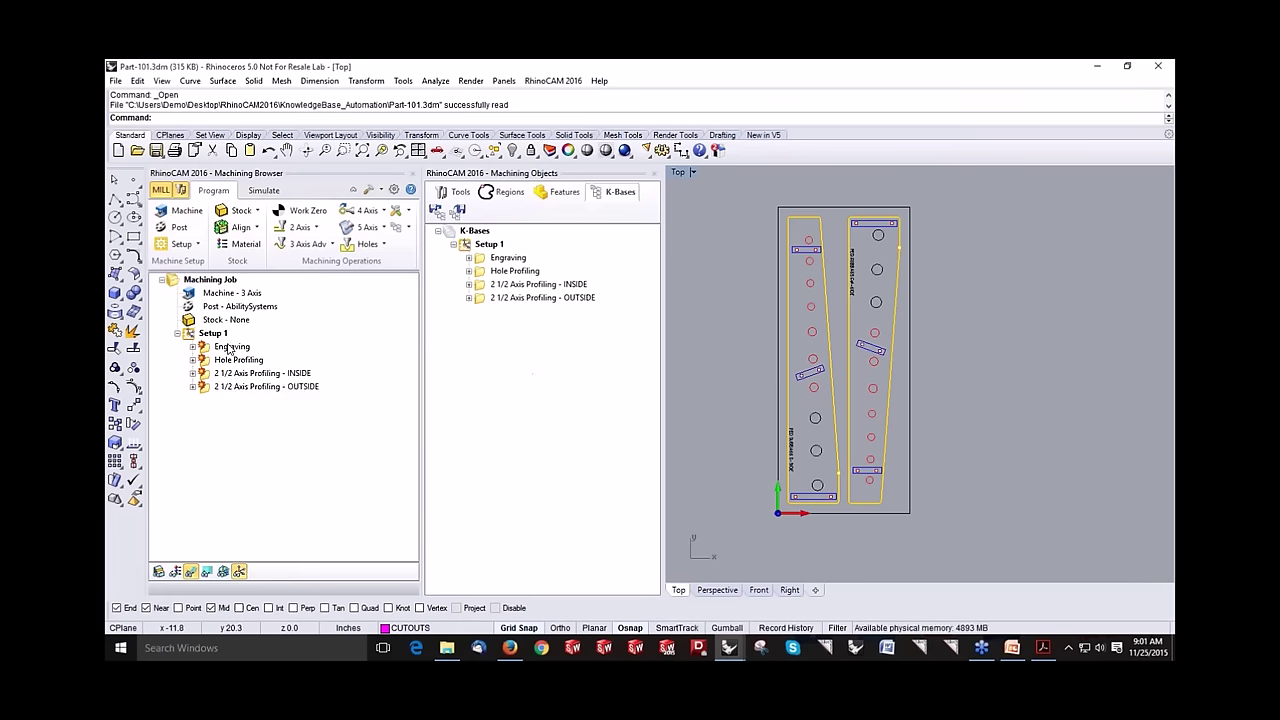
click(229, 360)
click(229, 374)
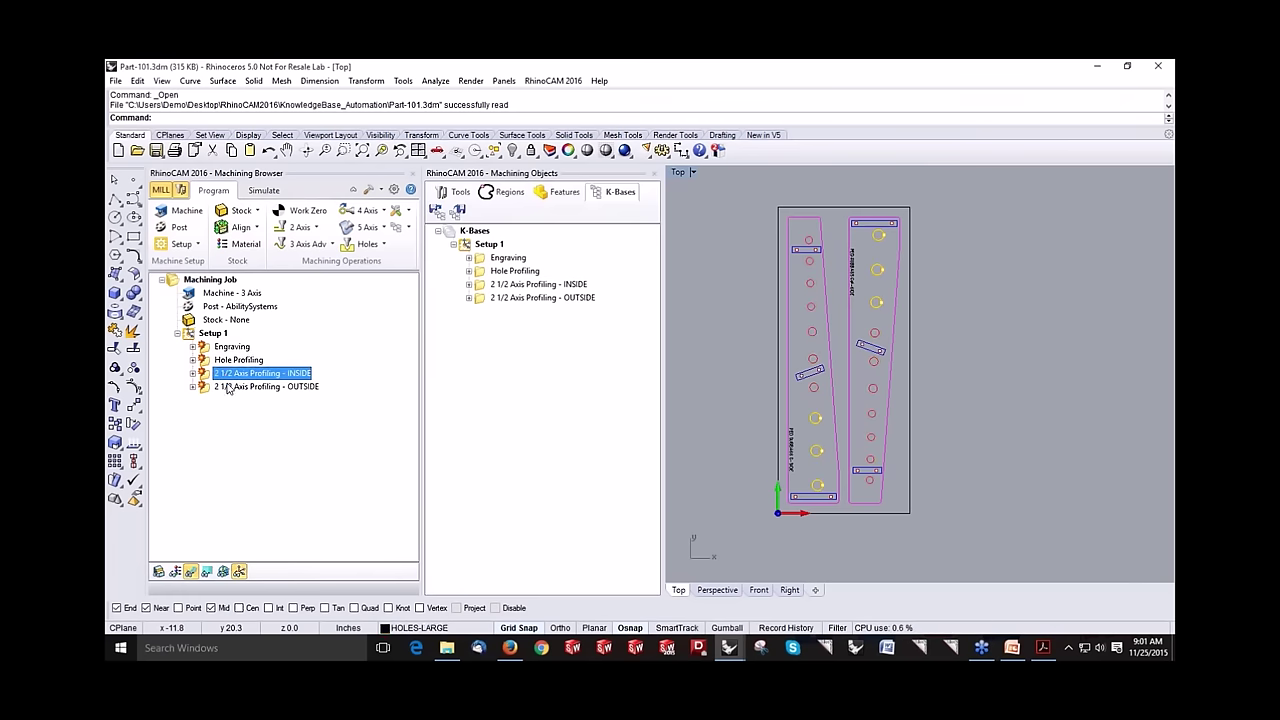
click(228, 388)
click(207, 336)
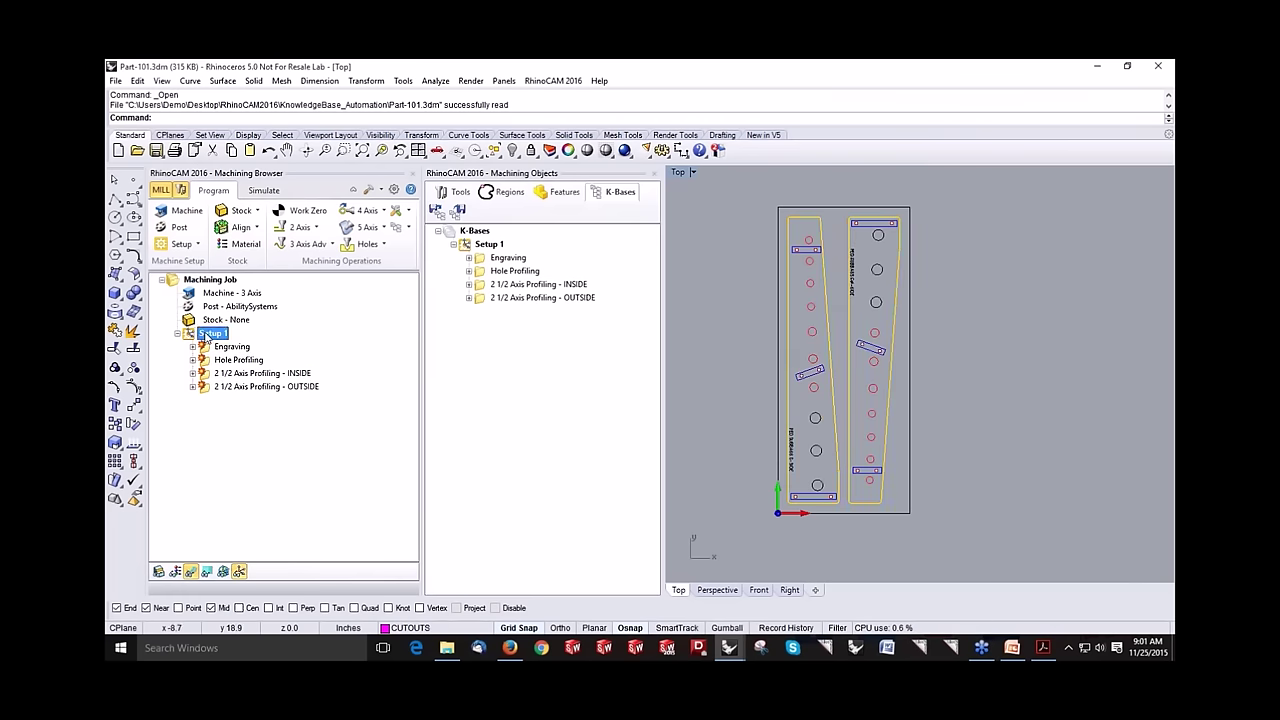
right_click(207, 336)
click(212, 343)
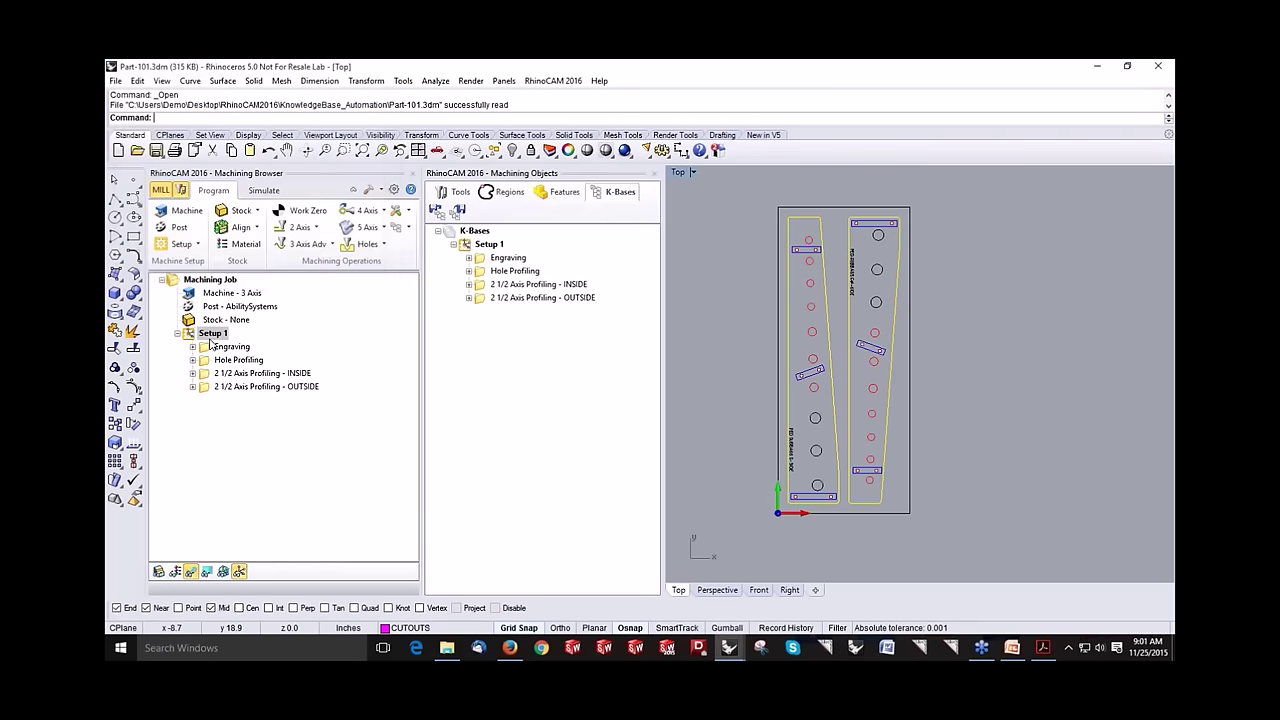
Step: Display the toolpaths of Engraving, Hole Profiling, and the INSIDE and OUTSIDE 2 1/2 Axis Profiling operations
click(212, 346)
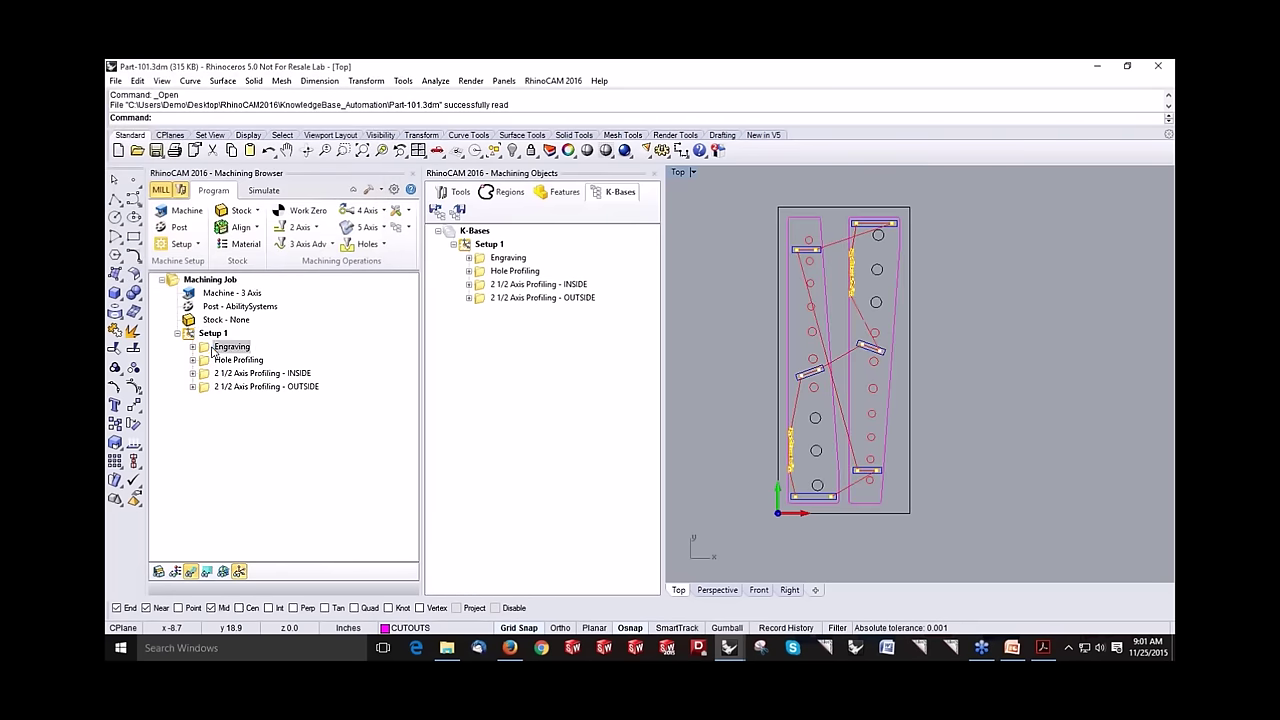
click(215, 362)
click(220, 362)
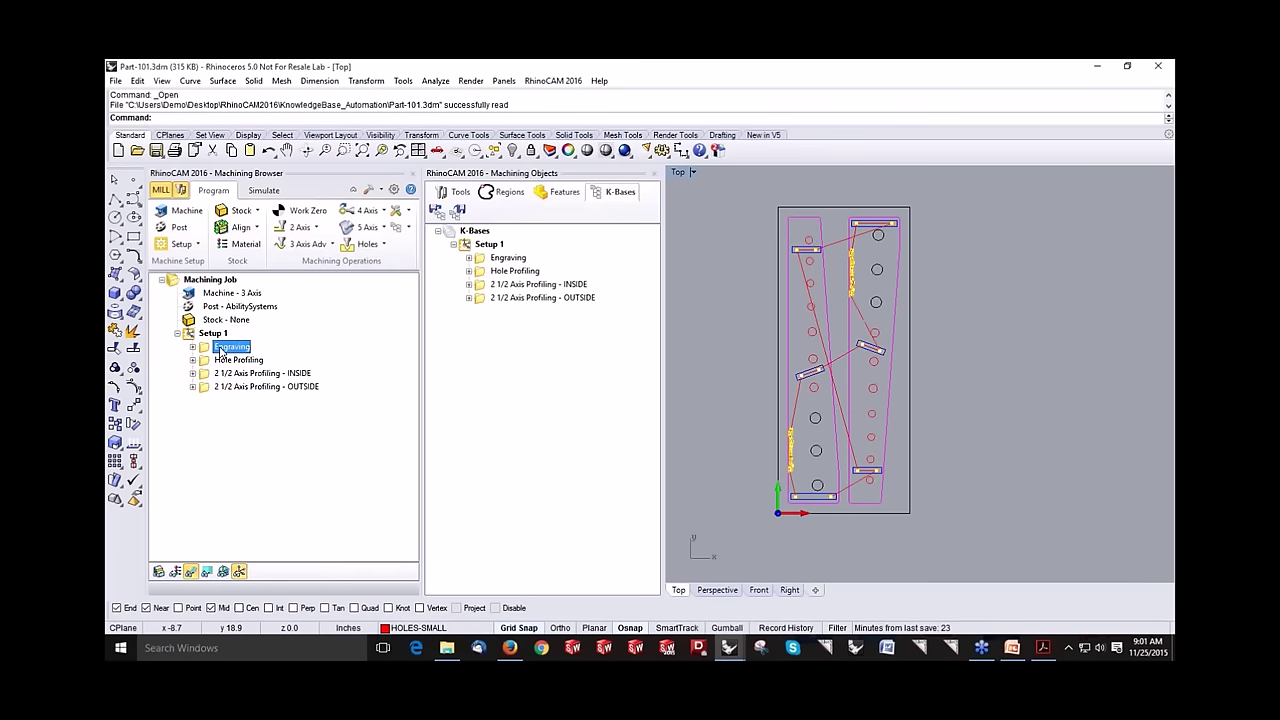
click(222, 363)
click(226, 374)
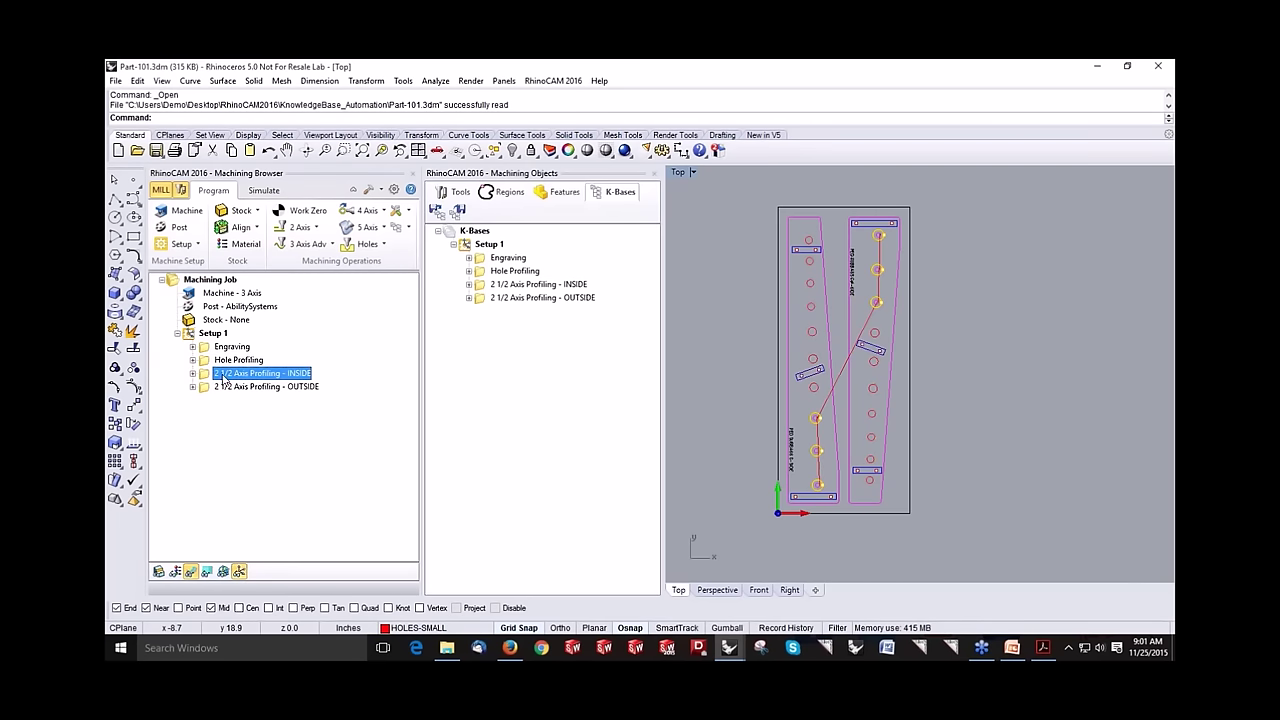
click(224, 389)
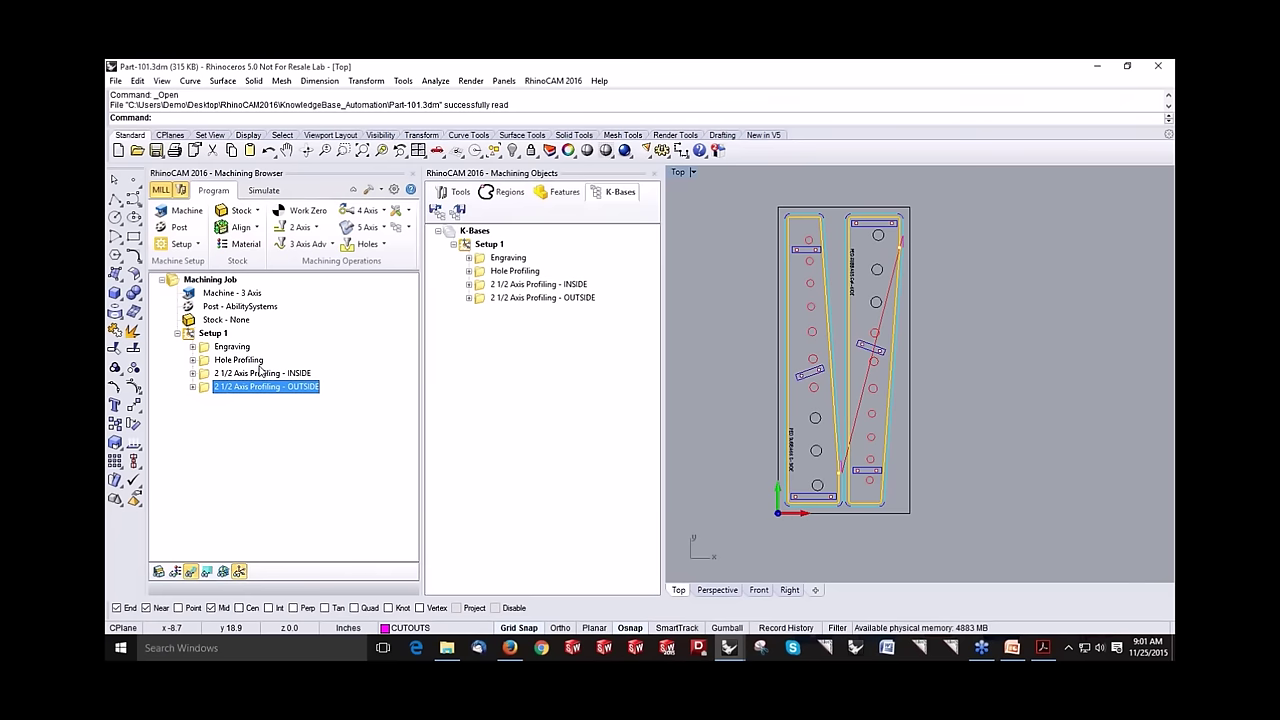
Step: Open Part-102.3dm from the KnowledgeBase_Automation folder and look over its nested parts
click(137, 151)
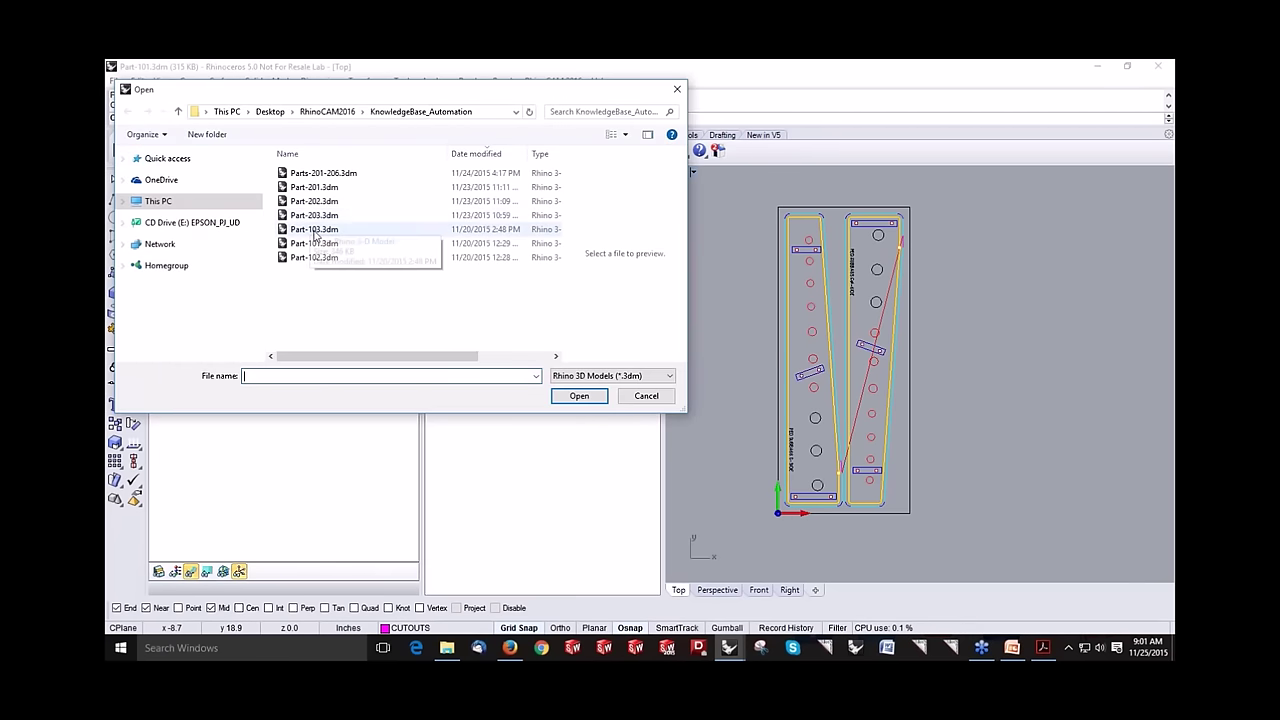
click(333, 258)
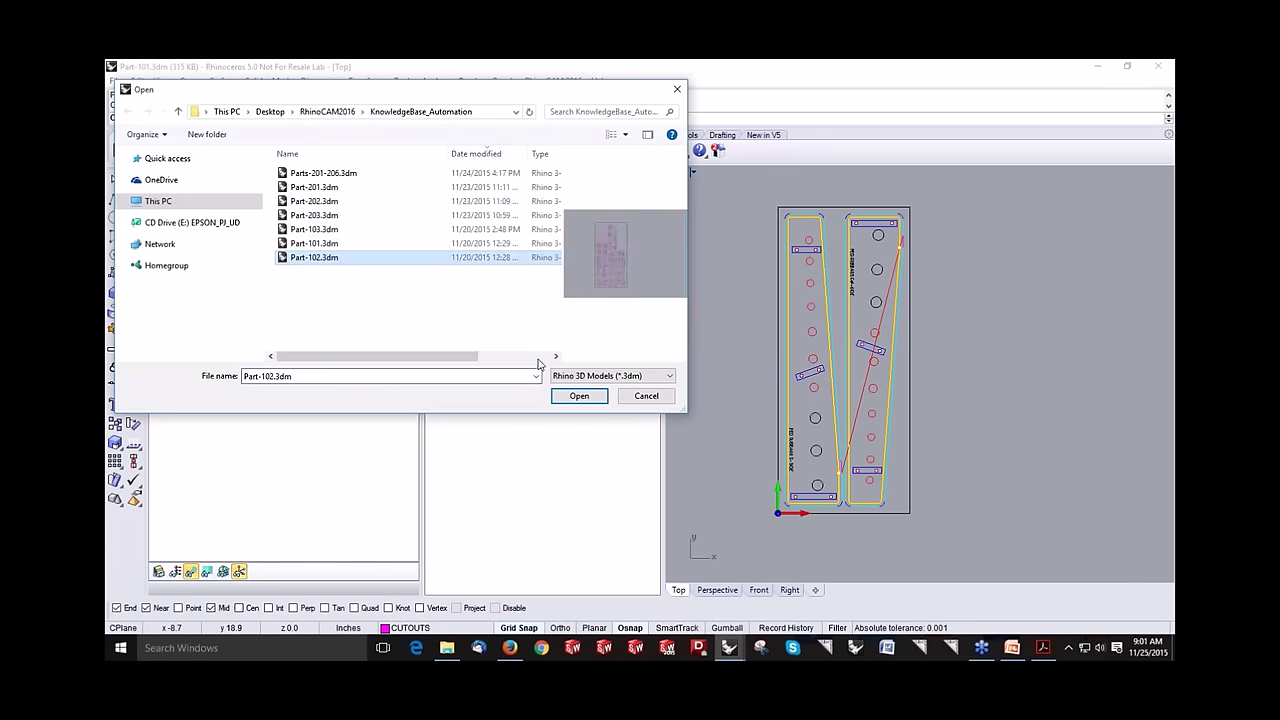
click(583, 396)
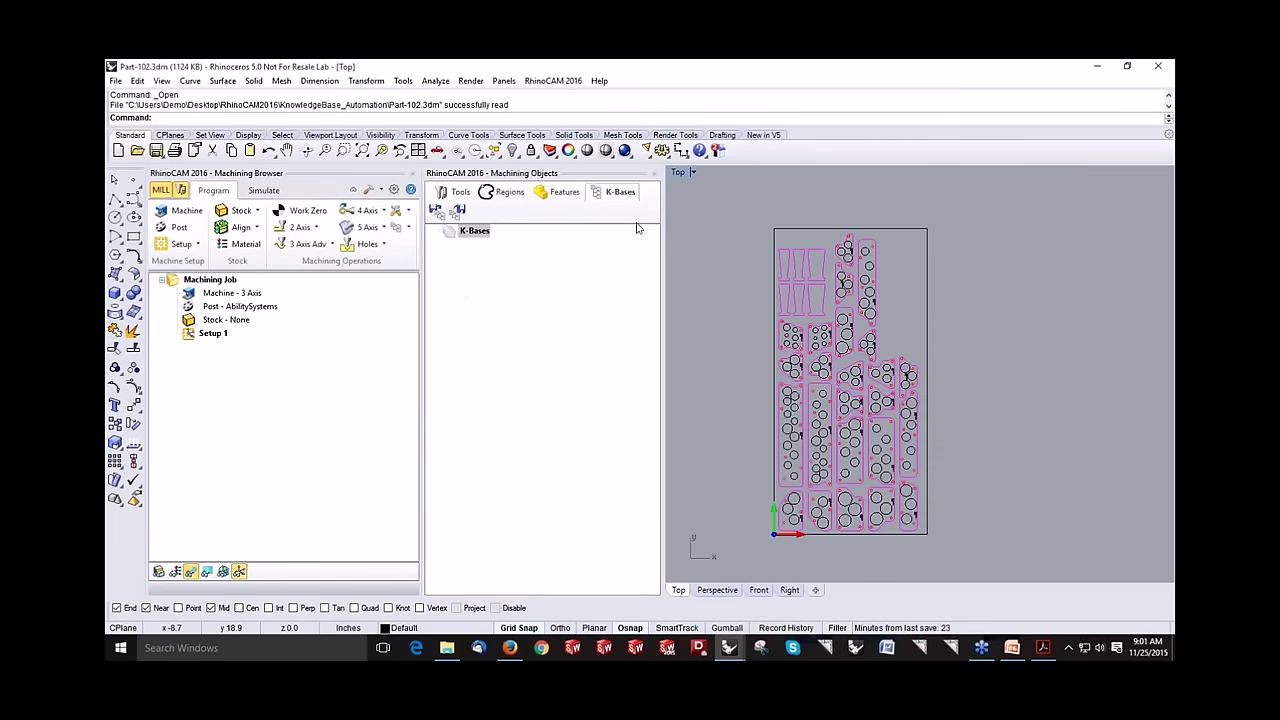
scroll(695, 332, up, 8)
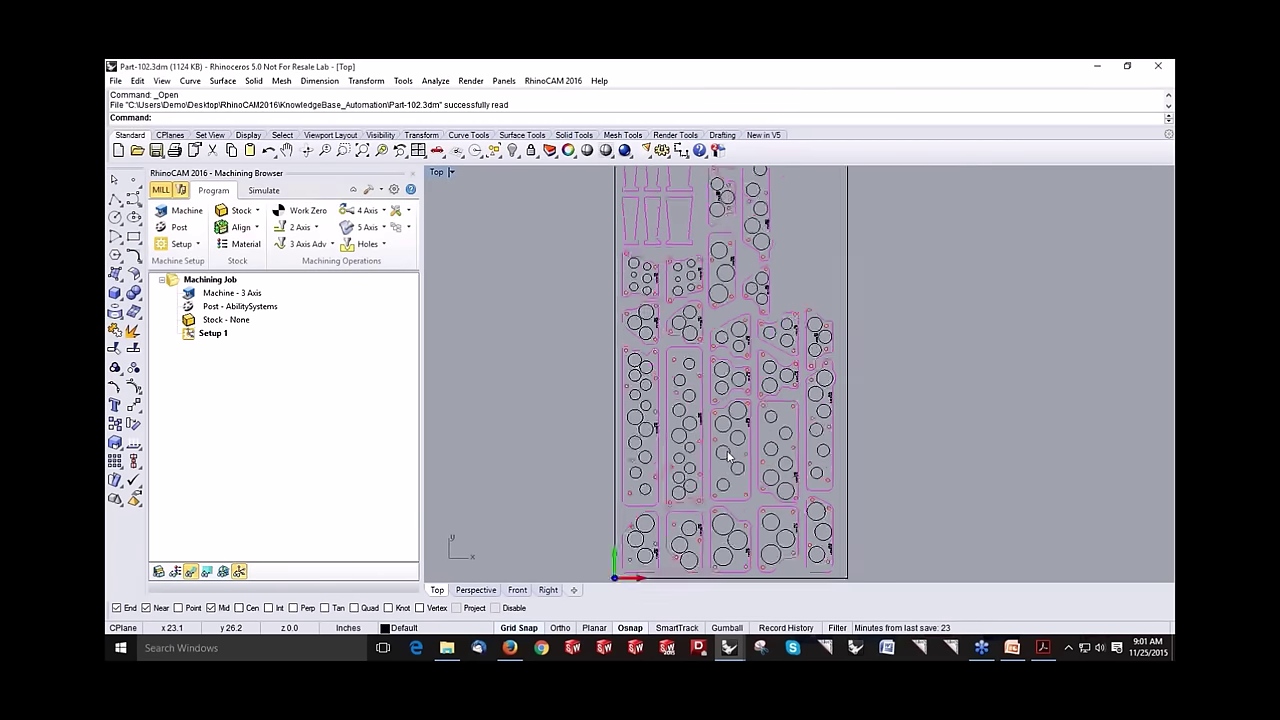
scroll(650, 400, down, 8)
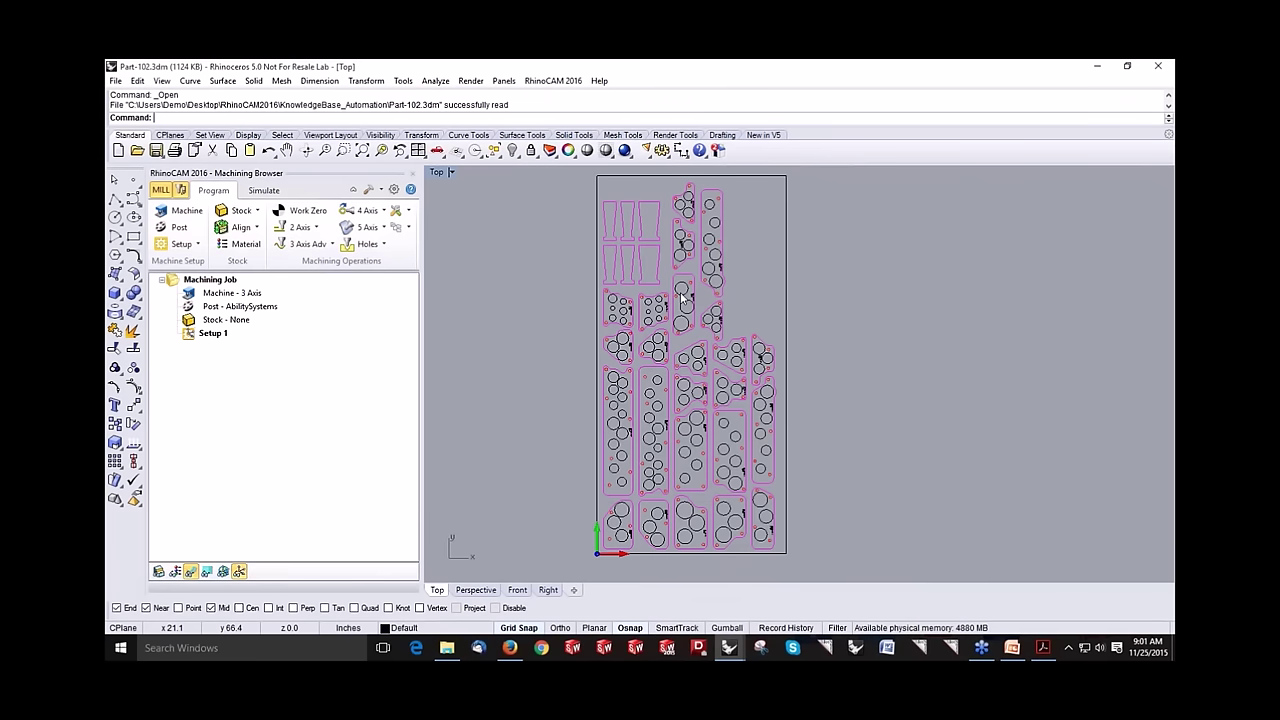
Step: Load the knowledge base file Part-101wRules1.vkb into the Part-102 machining job
click(407, 229)
click(412, 250)
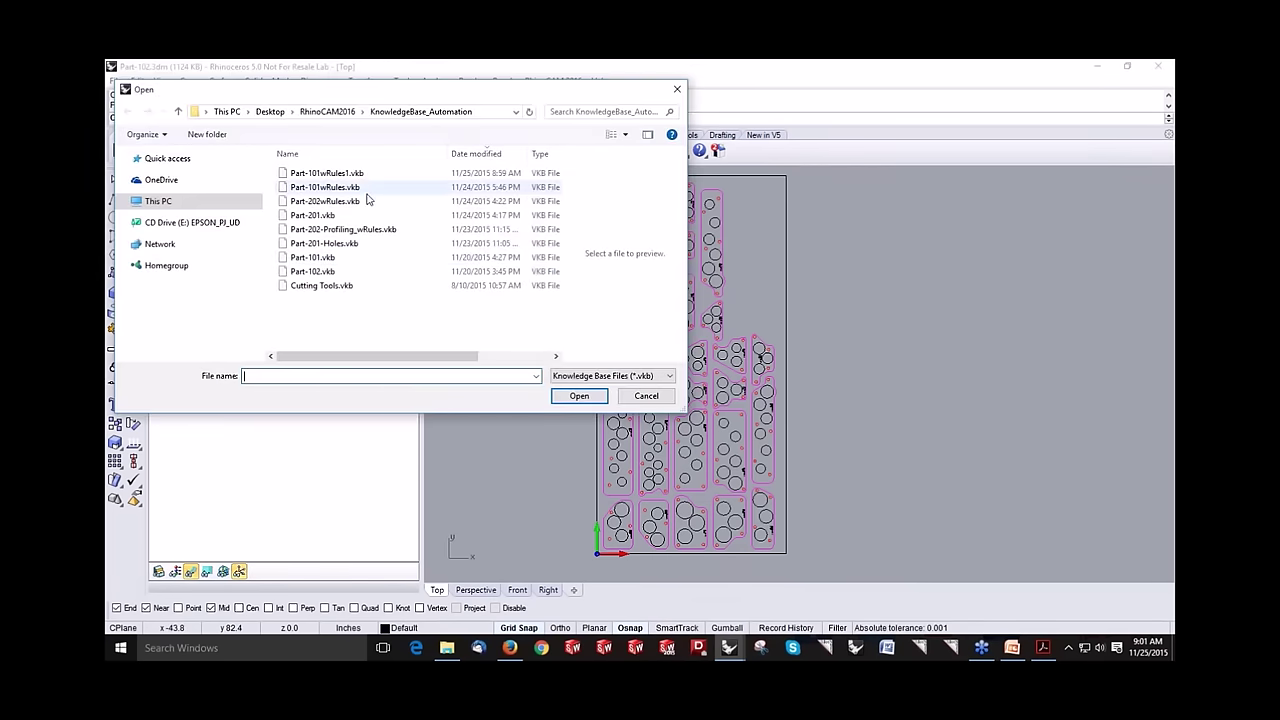
click(358, 176)
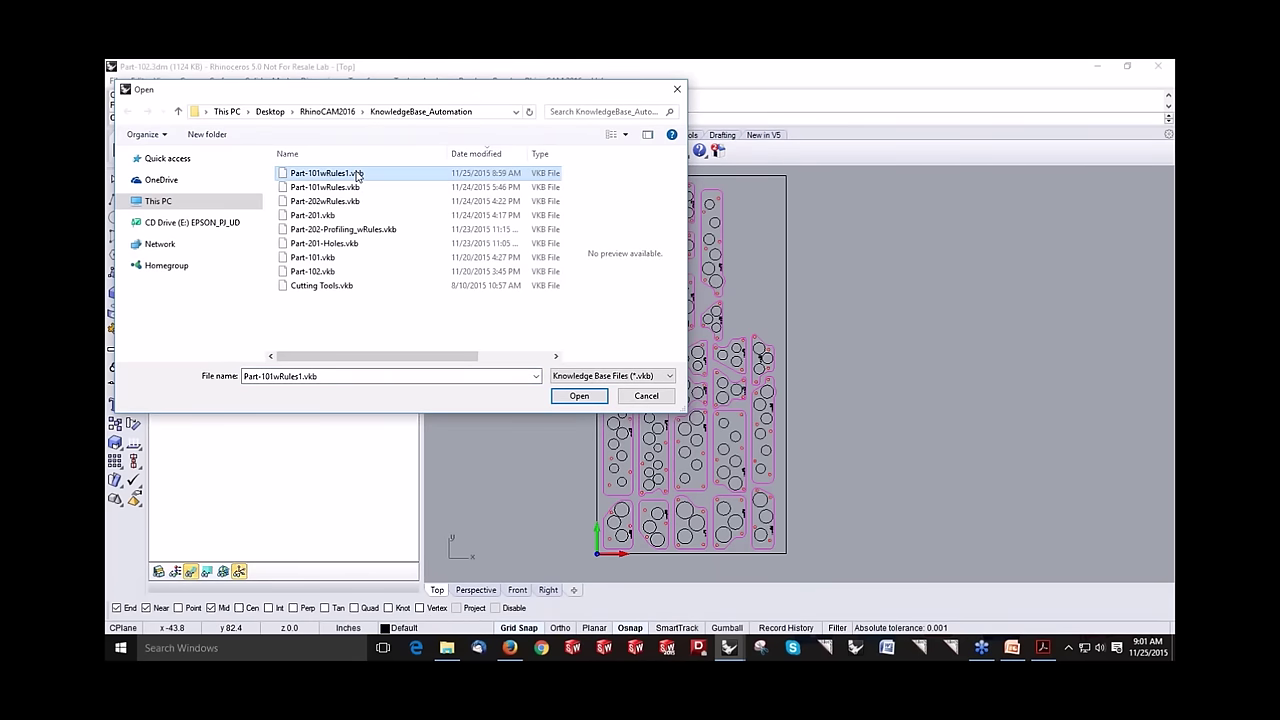
click(579, 396)
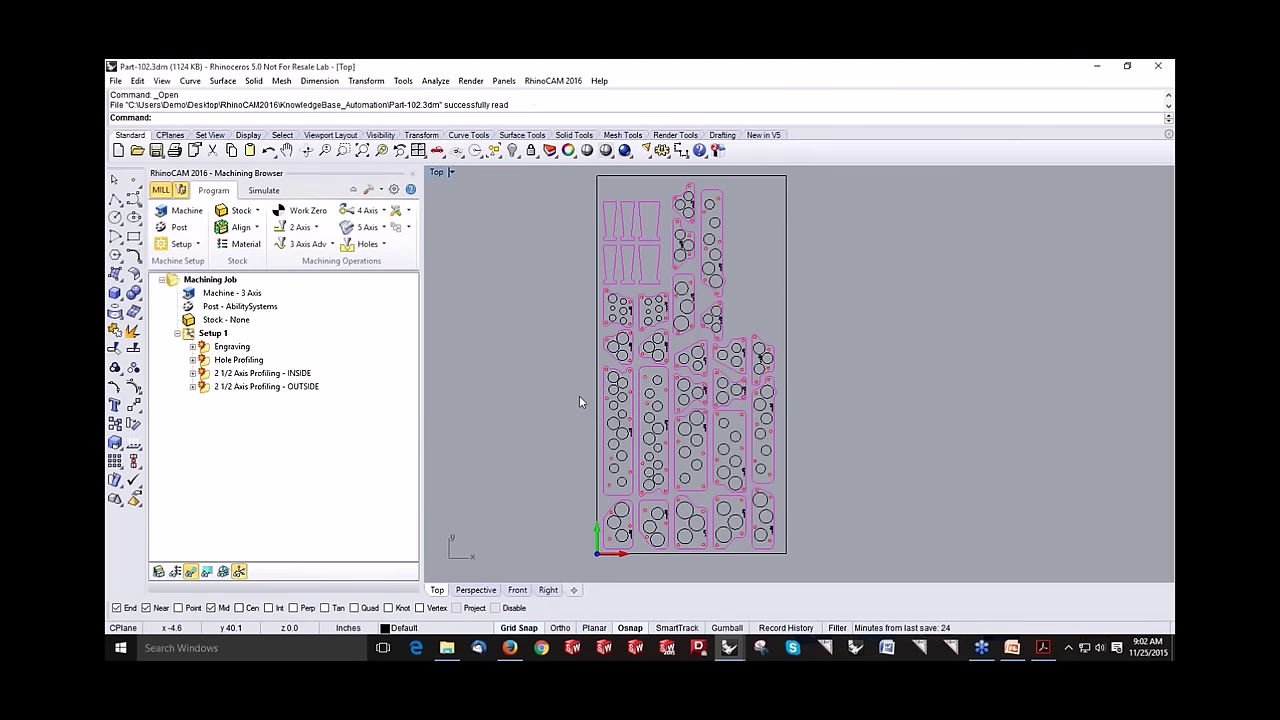
Step: Examine the geometry selected for each of the four Part-102 operations, including the Engraving operation's drive region list
click(228, 347)
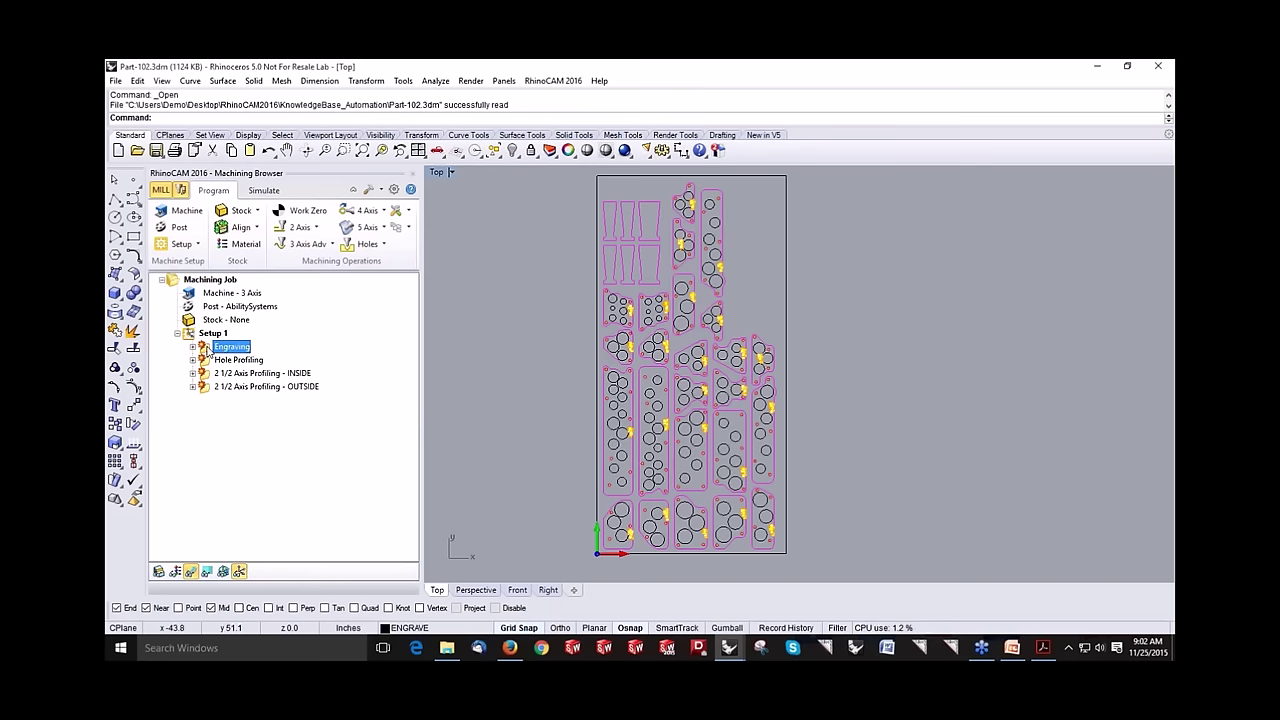
double_click(207, 347)
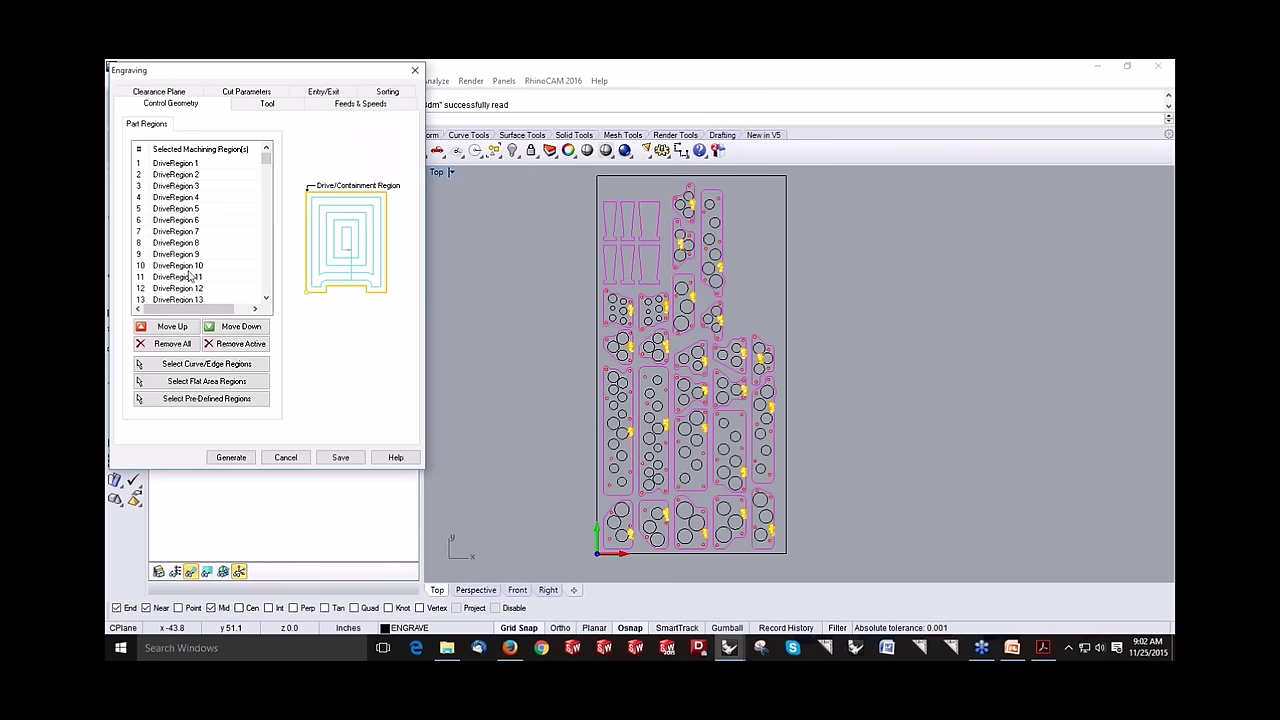
click(286, 458)
click(236, 361)
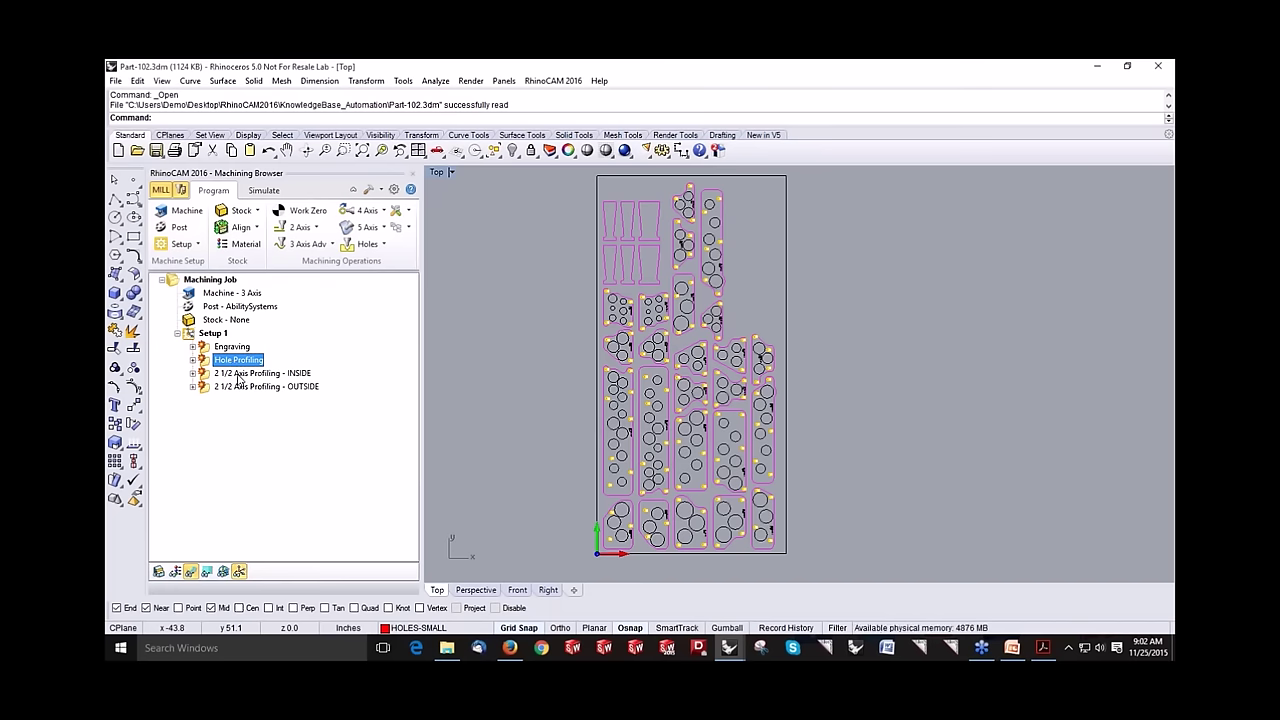
click(240, 374)
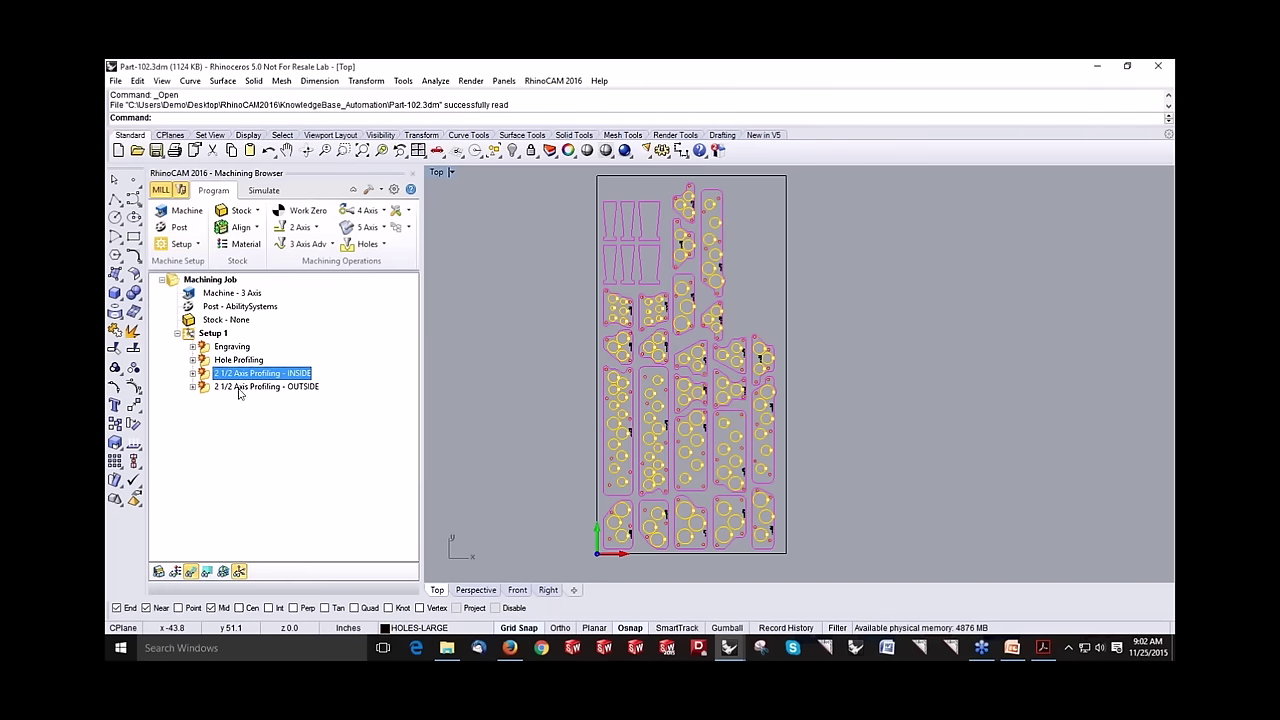
click(239, 387)
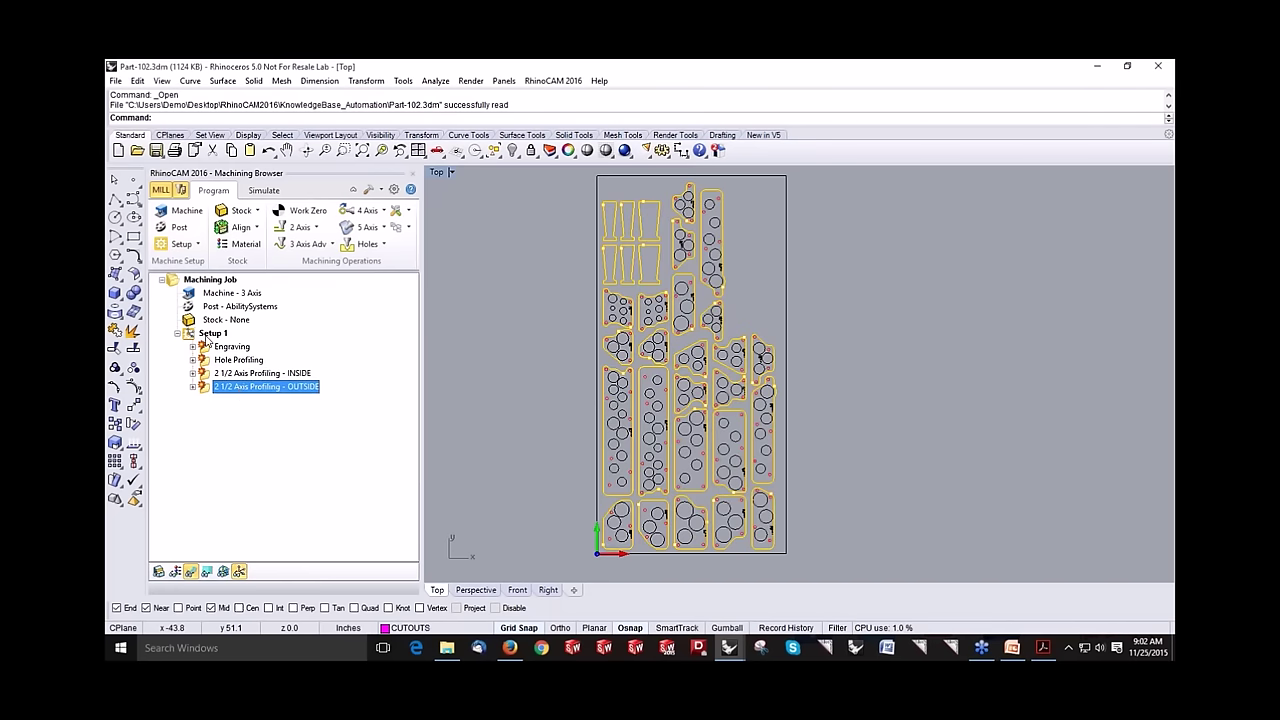
Step: Generate all toolpaths in Setup 1 for the Part-102 layout
click(208, 335)
right_click(208, 341)
click(245, 344)
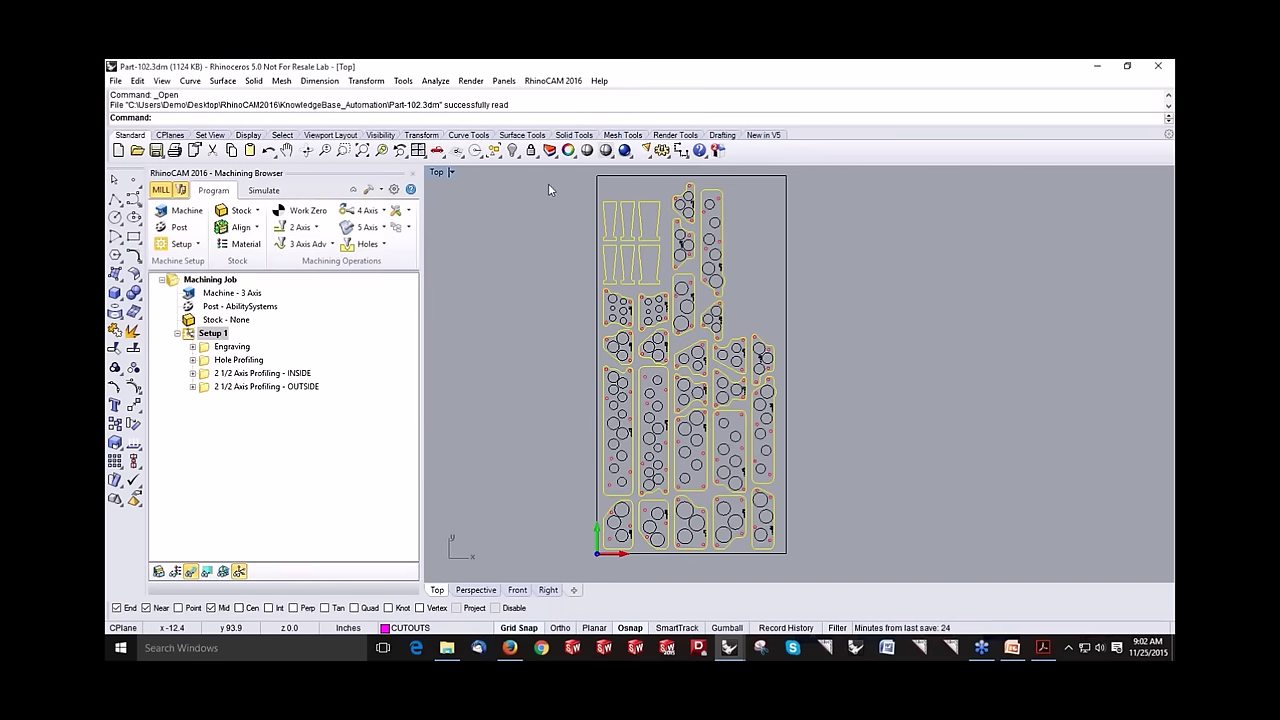
Step: Review the layer names used in Part-102 and close the layer list
click(550, 151)
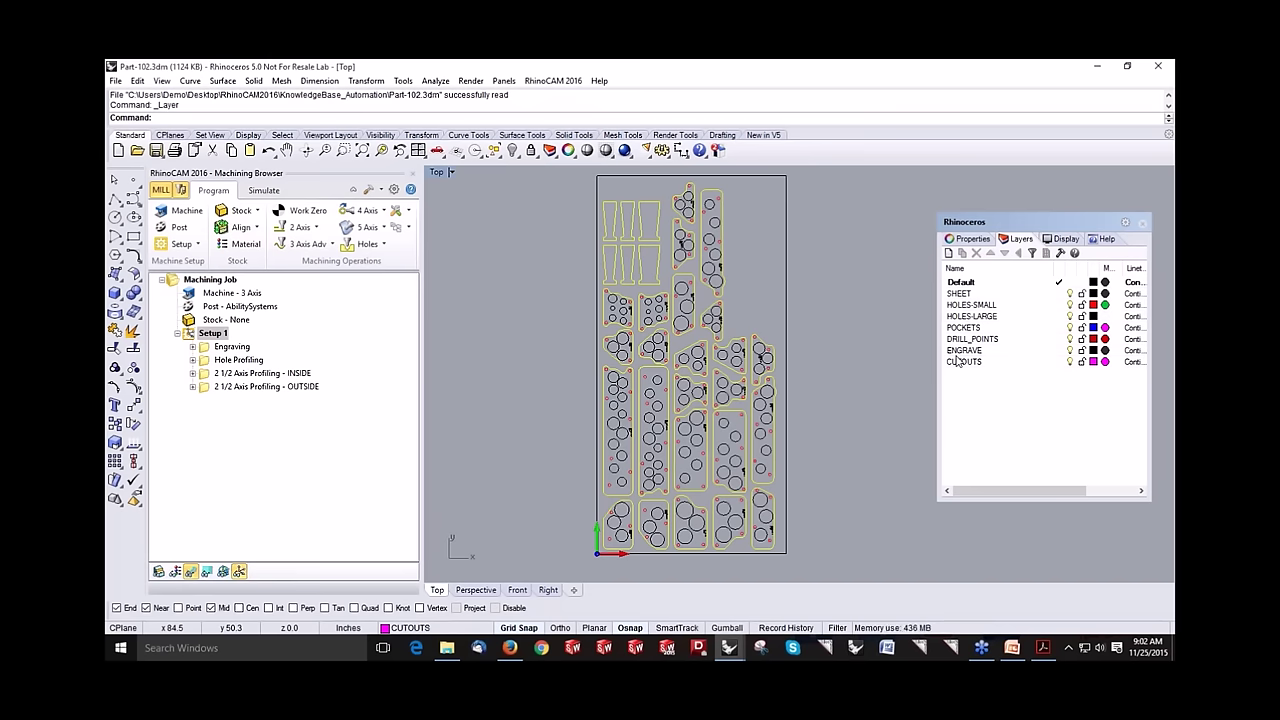
click(1143, 224)
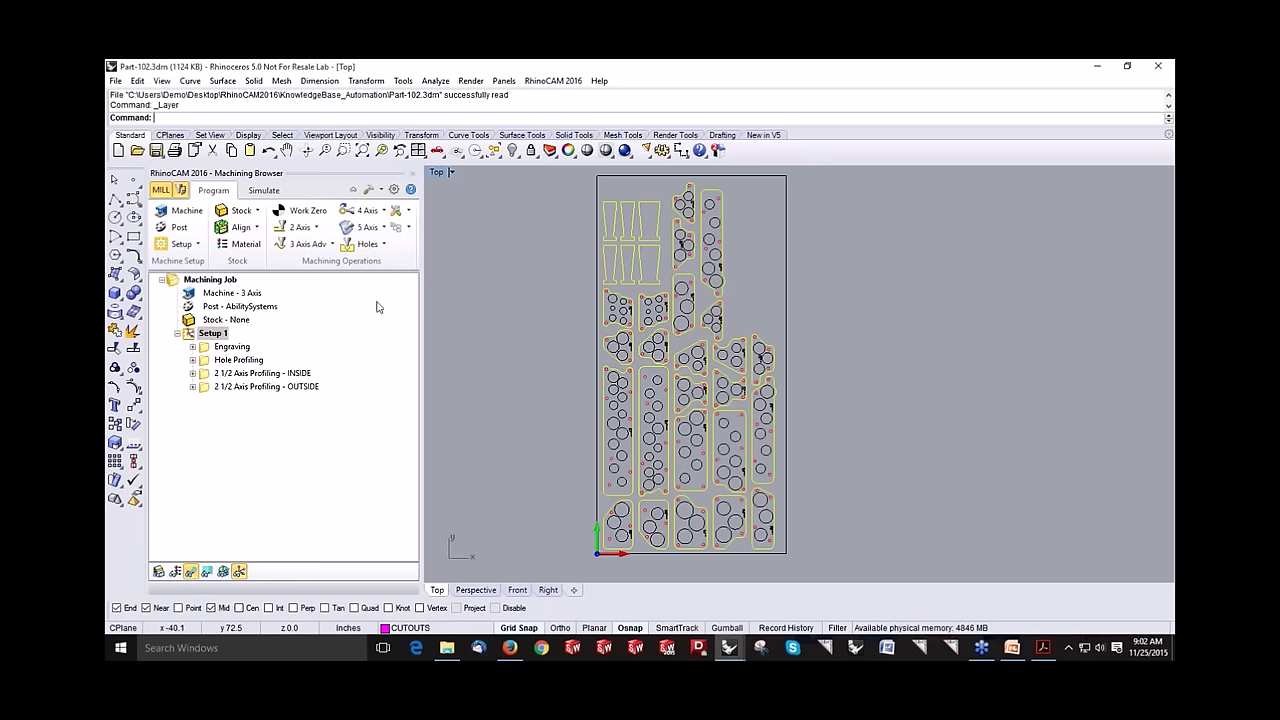
Step: Open Part-103.3dm from the KnowledgeBase_Automation folder without saving the changes to Part-102
click(137, 151)
click(651, 384)
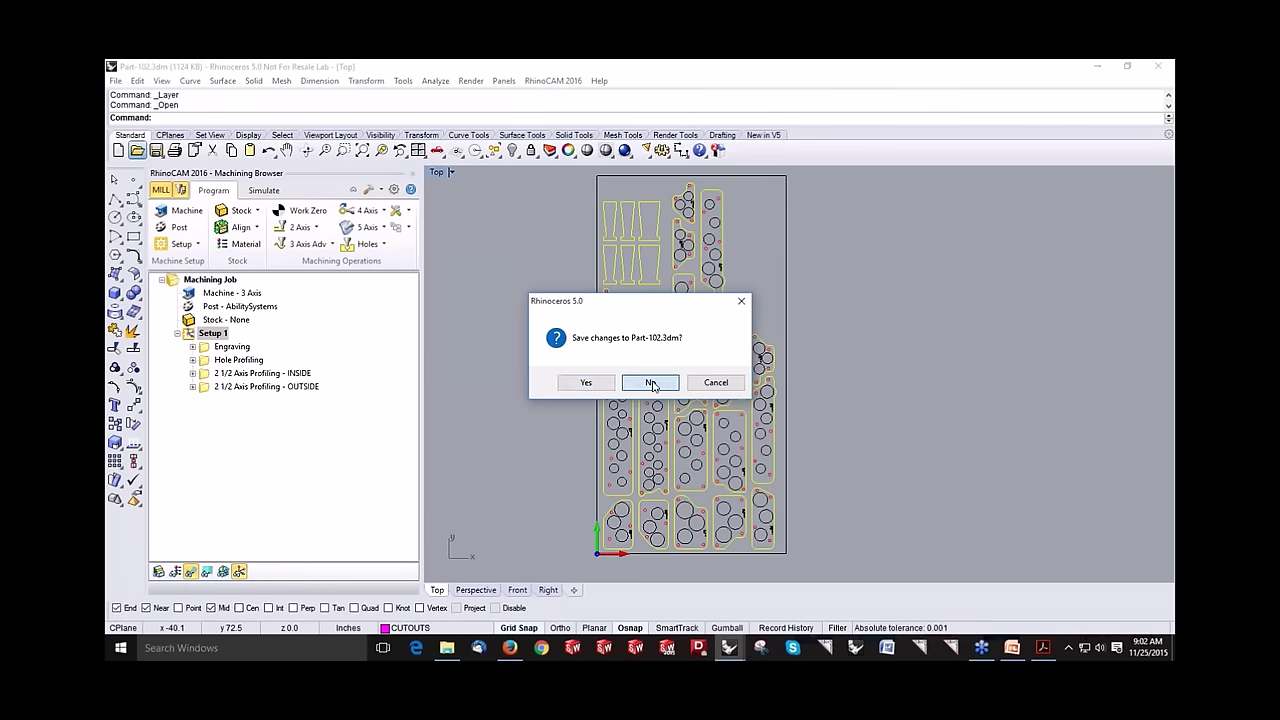
click(322, 232)
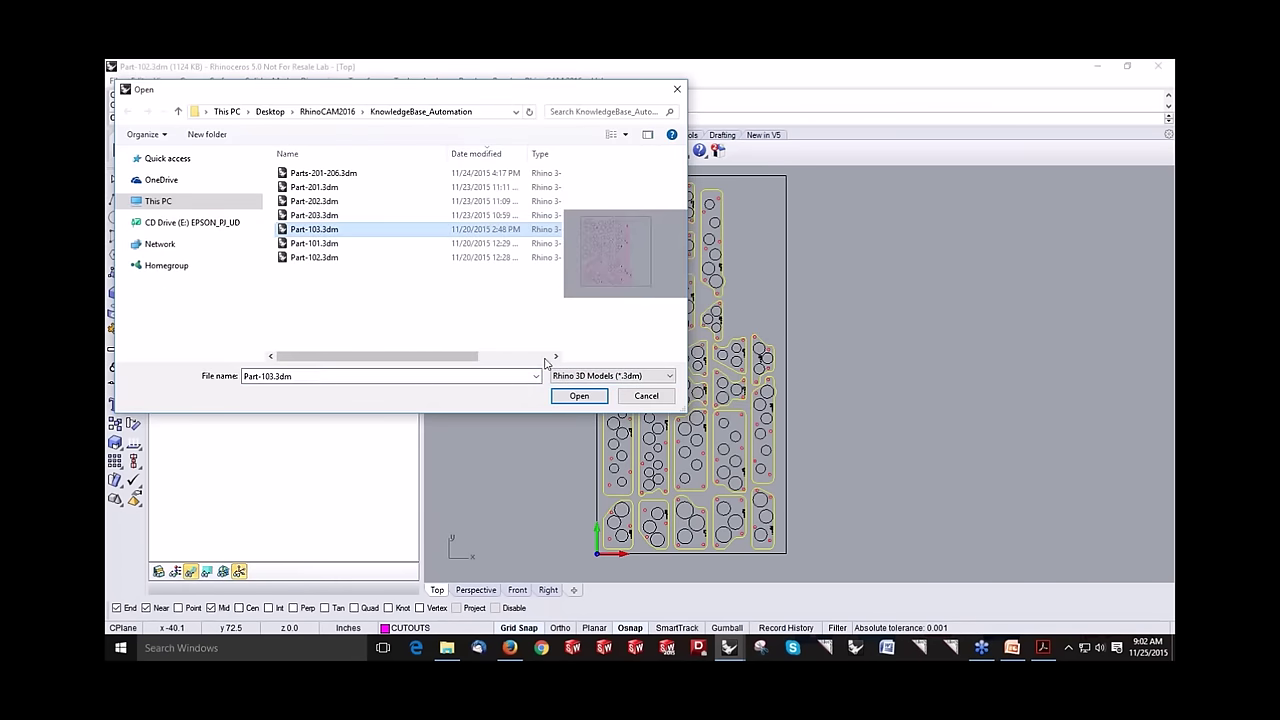
click(575, 396)
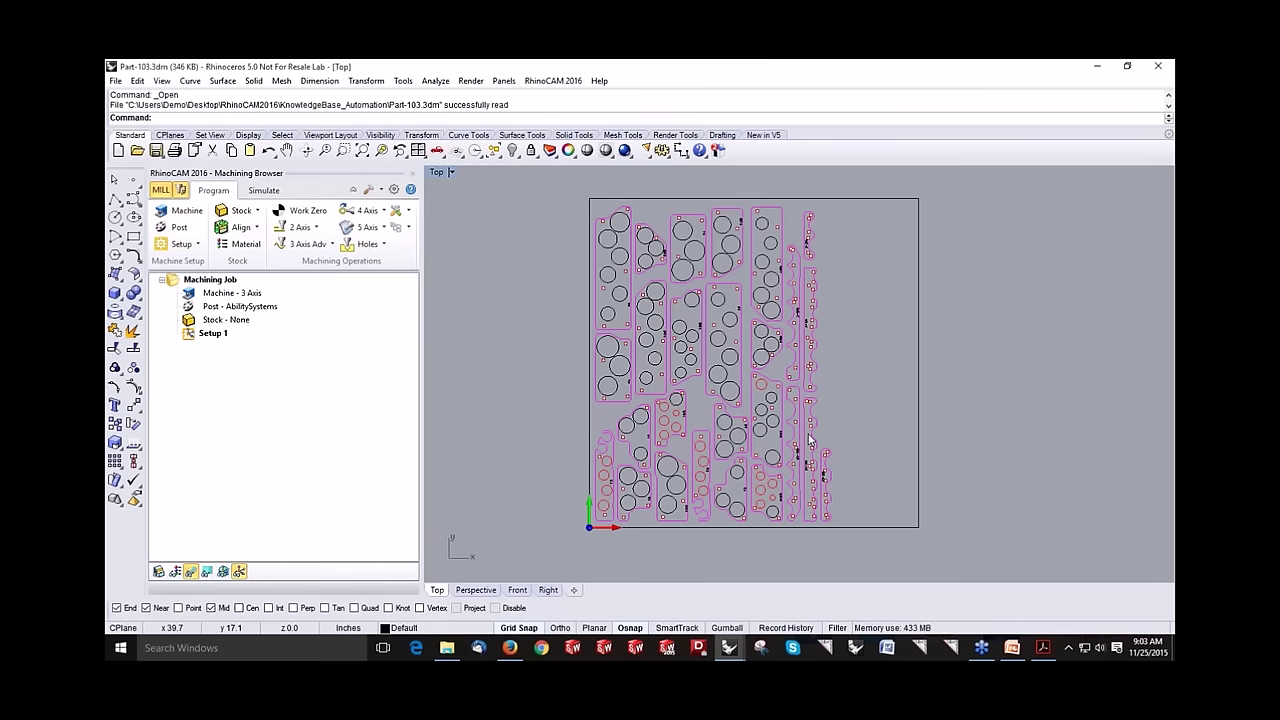
Step: Load the knowledge base file Part-101wRules.vkb into the Part-103 machining job
click(404, 228)
click(406, 255)
click(325, 187)
click(578, 396)
Step: Regenerate all toolpaths in Setup 1 for the Part-103 layout
click(210, 334)
right_click(208, 340)
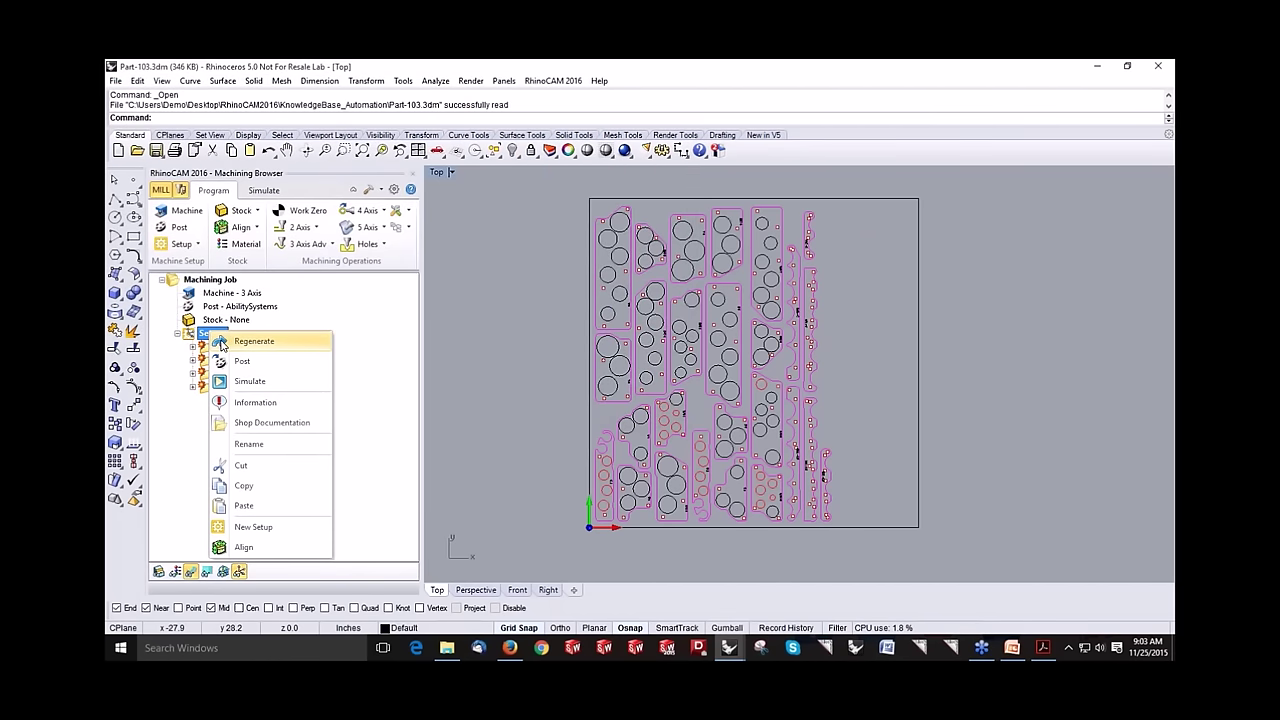
click(221, 344)
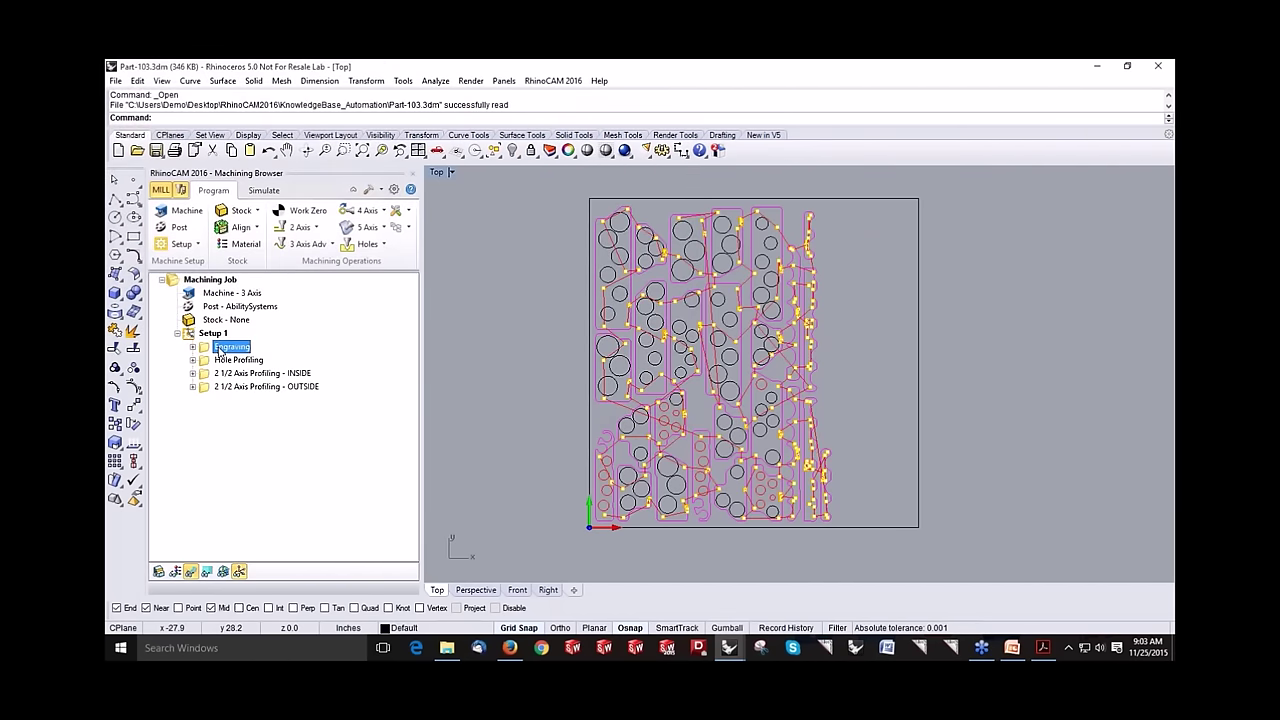
Step: Review the hole profiling, inside profiling and outside profiling toolpaths on the Part-103 layout
click(222, 361)
click(228, 373)
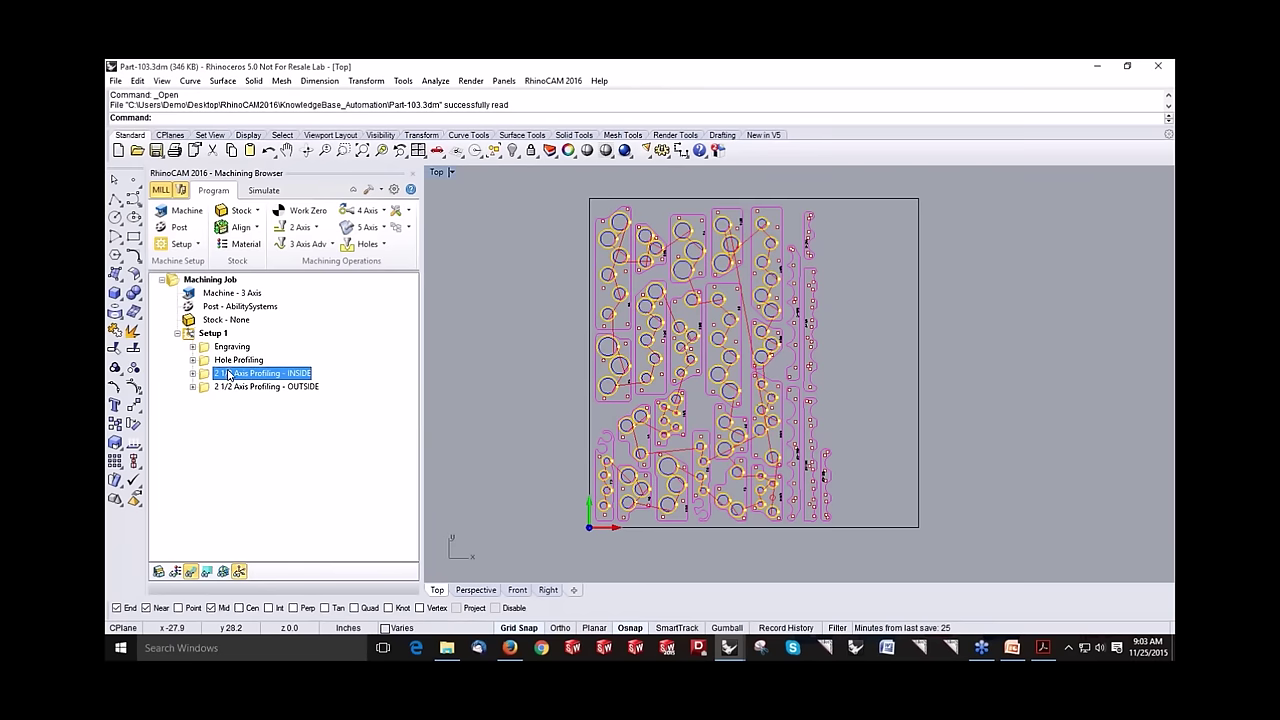
click(236, 386)
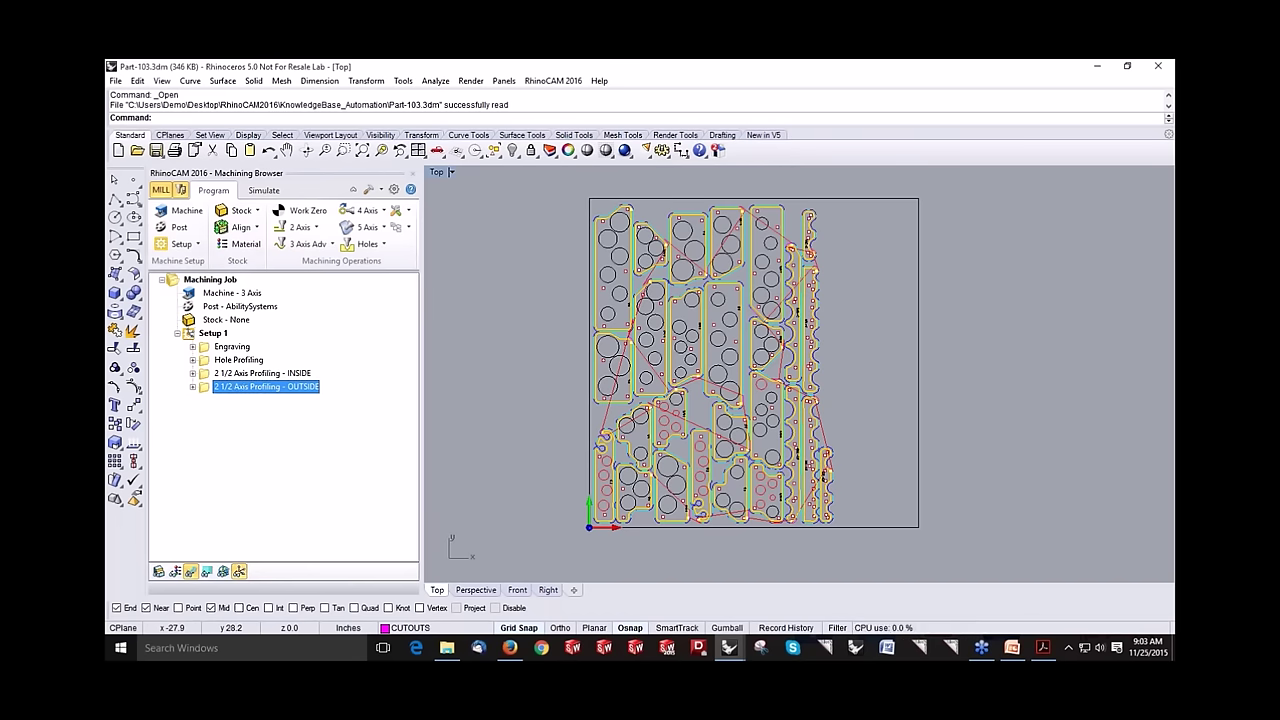
Step: Open 3AxisMethods.3dm from the RhinoCAM2016 folder without saving the changes to Part-103
click(139, 152)
click(650, 382)
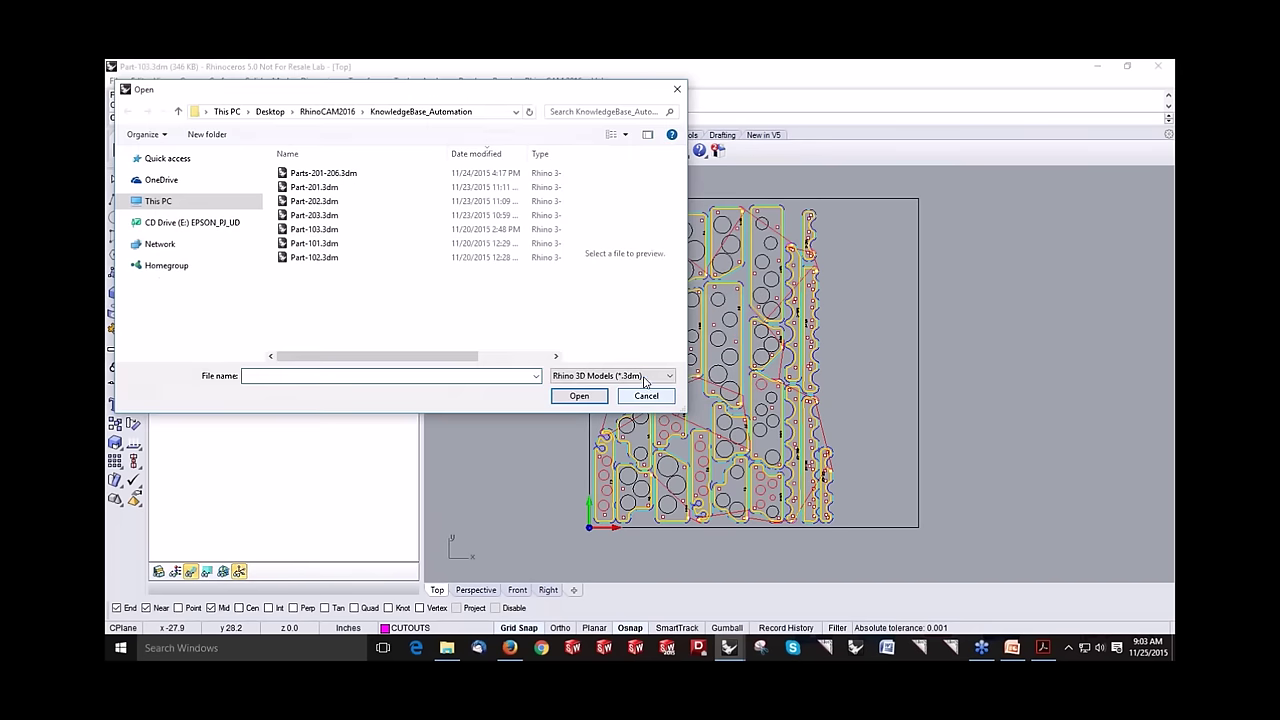
click(327, 111)
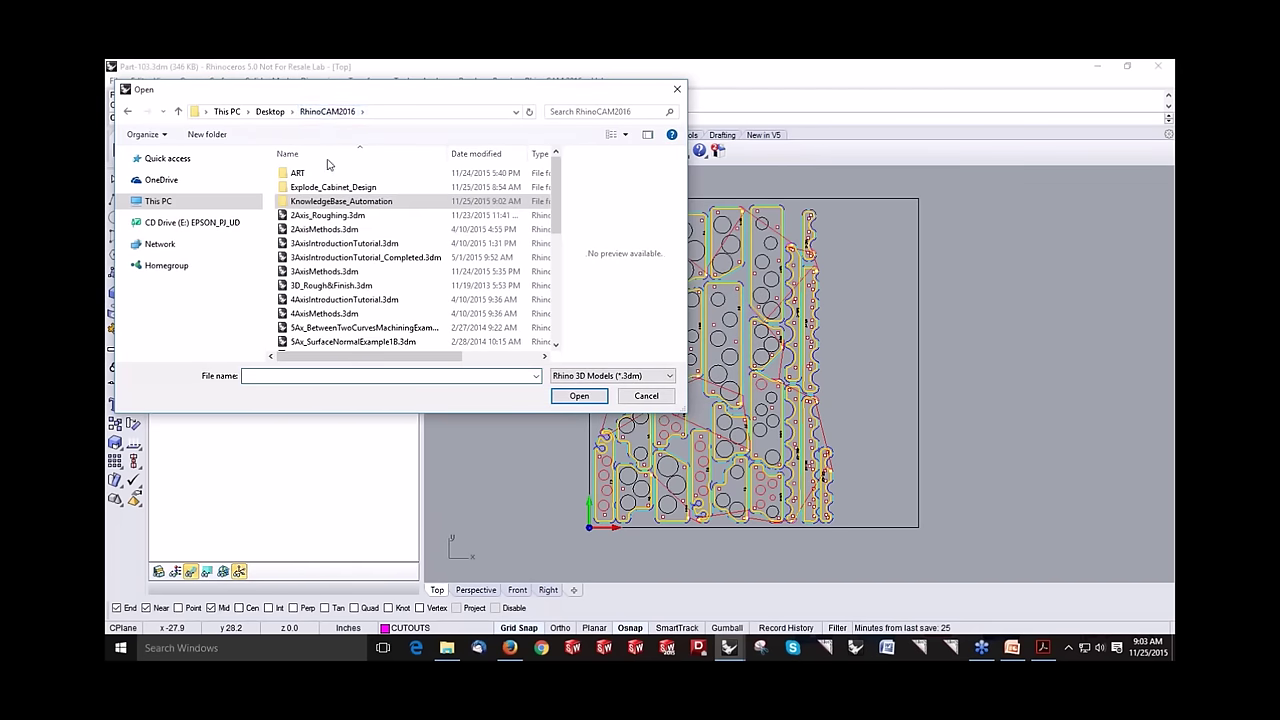
click(343, 272)
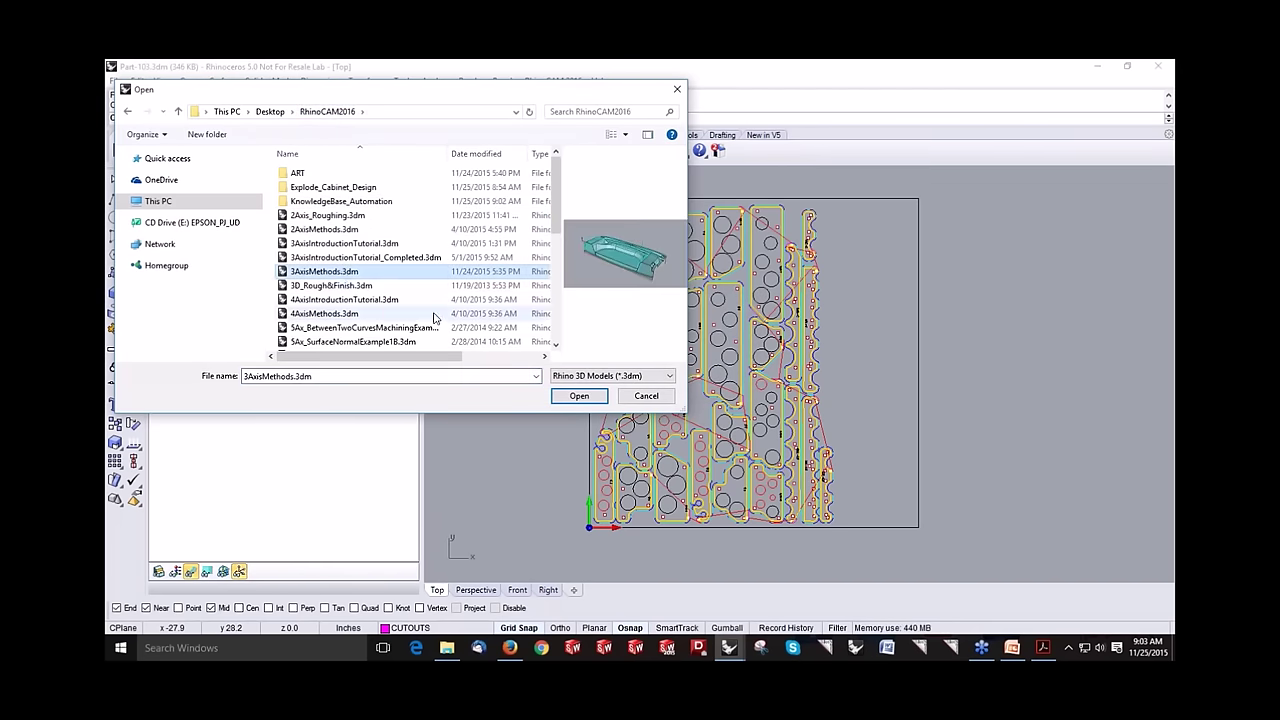
click(577, 395)
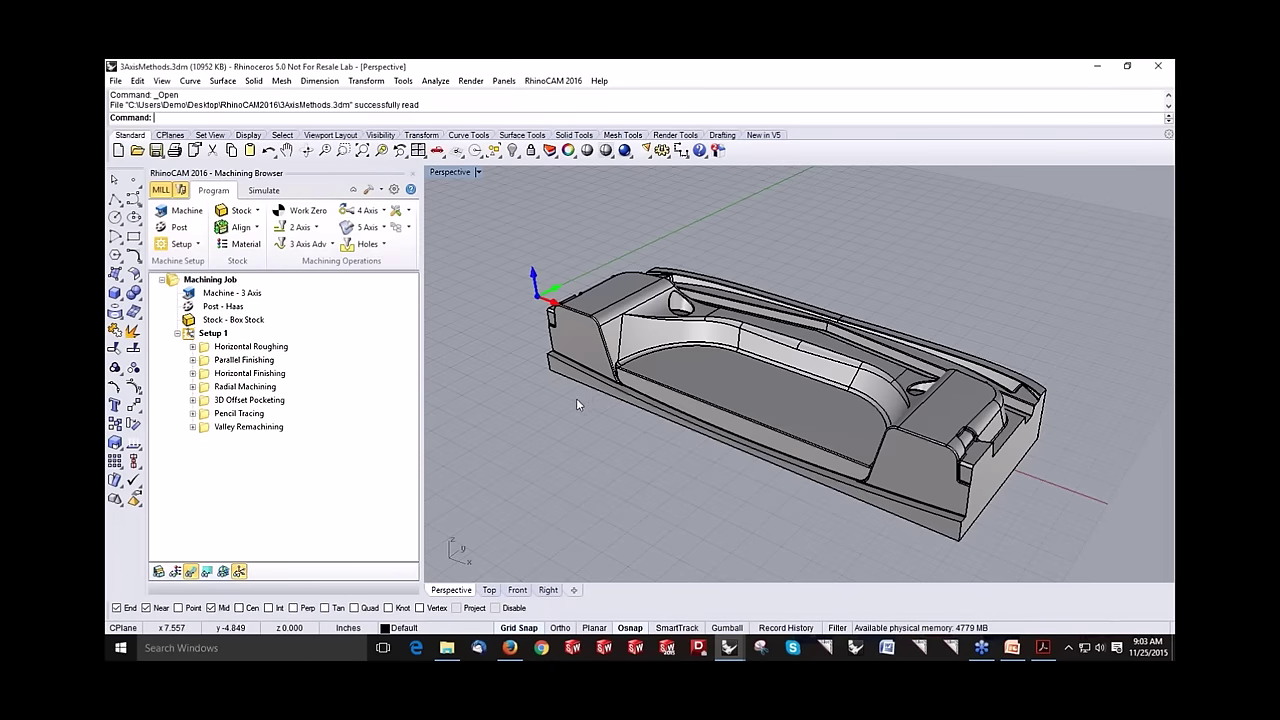
Step: Inspect the Parallel Finishing toolpath on the 3D part up close
click(243, 360)
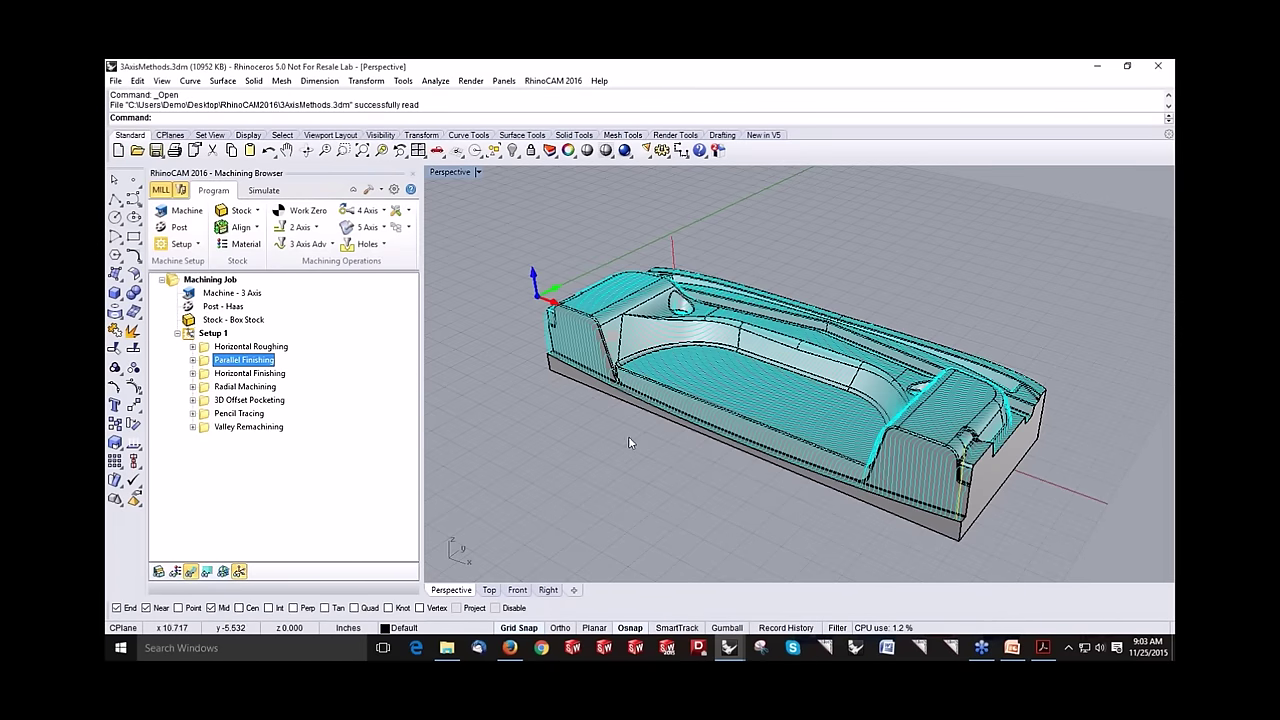
right_drag(628, 436, 881, 456)
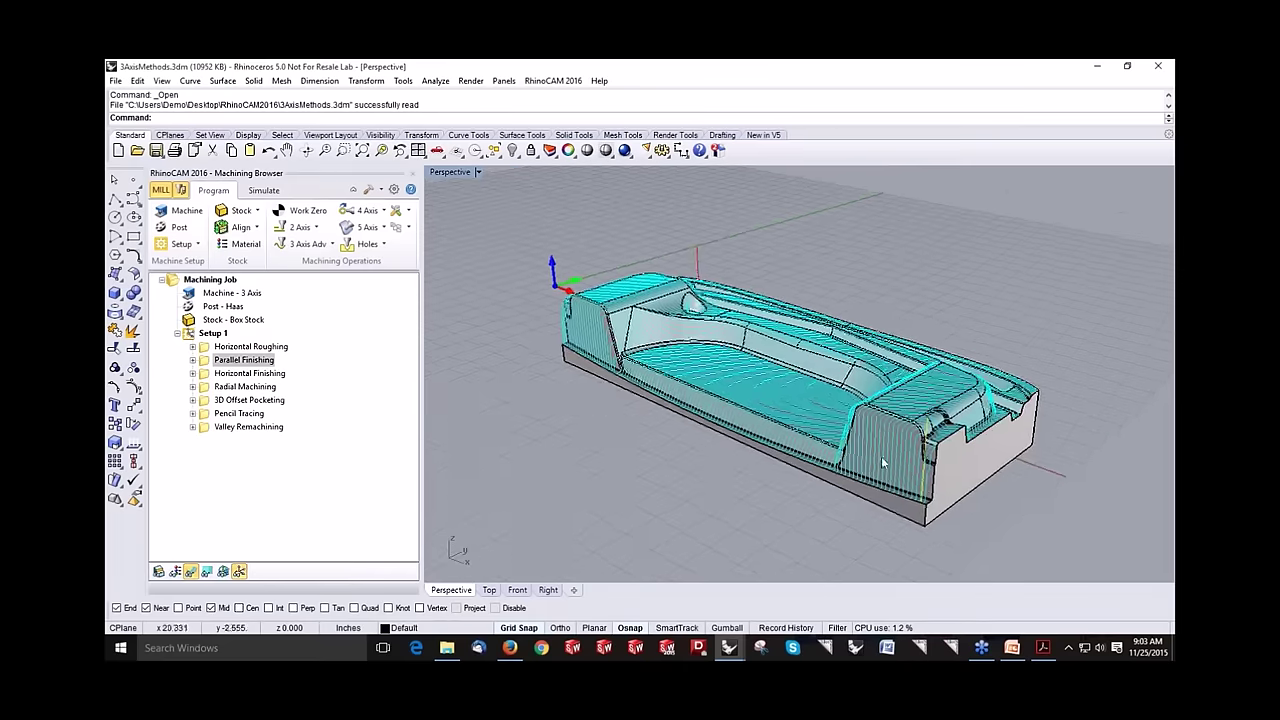
scroll(881, 456, up, 3)
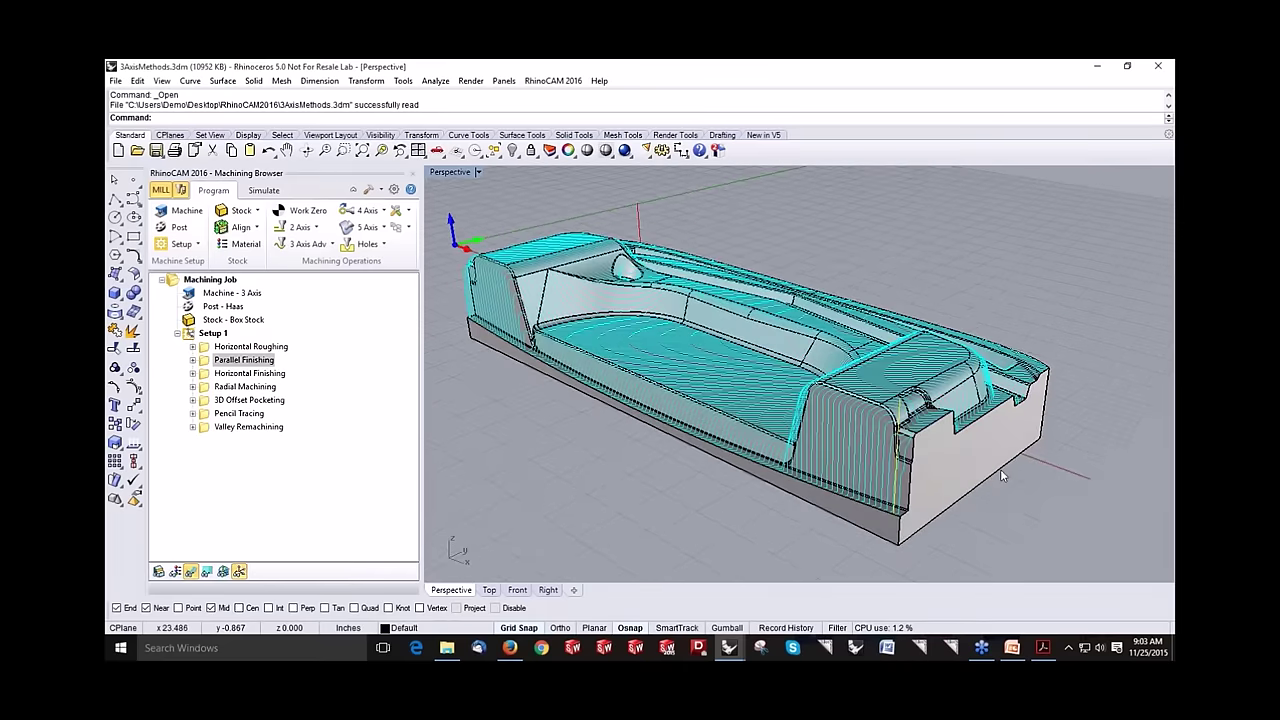
Step: Set the Parallel Finishing cutting area to Tops & Sides, generate its toolpath, and check the operation's containment regions
double_click(207, 361)
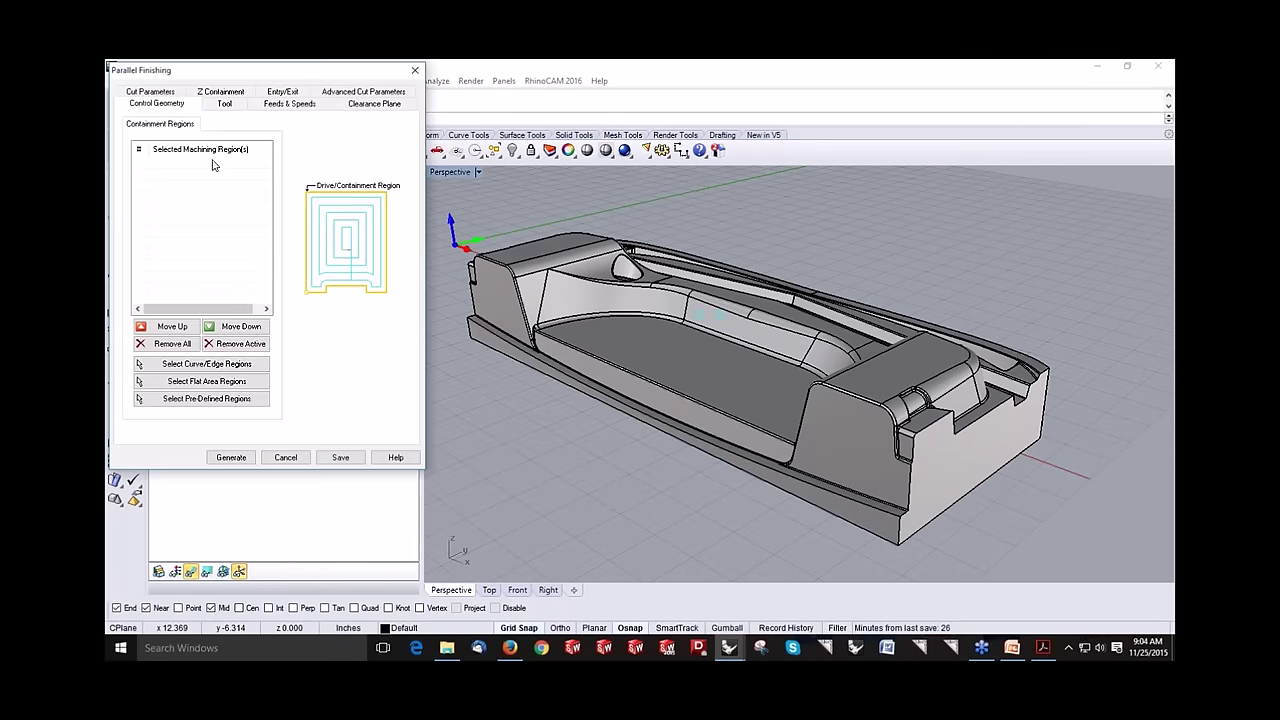
click(149, 92)
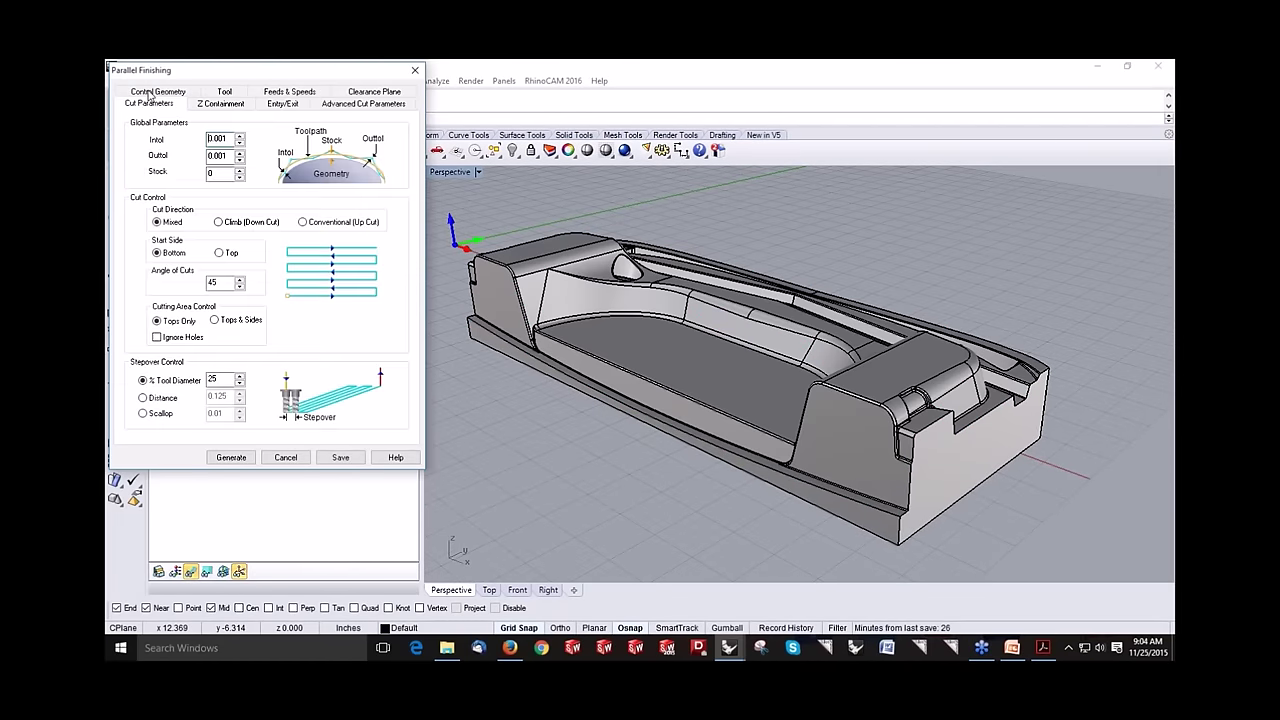
click(227, 325)
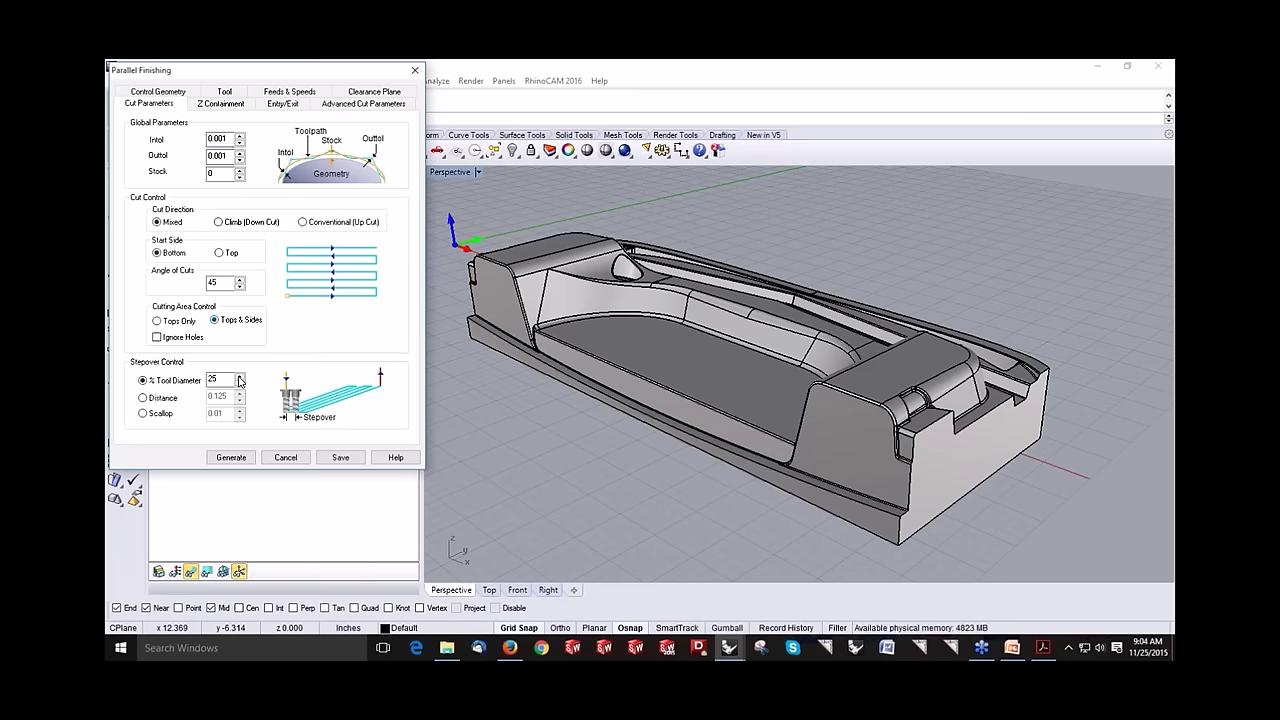
click(235, 457)
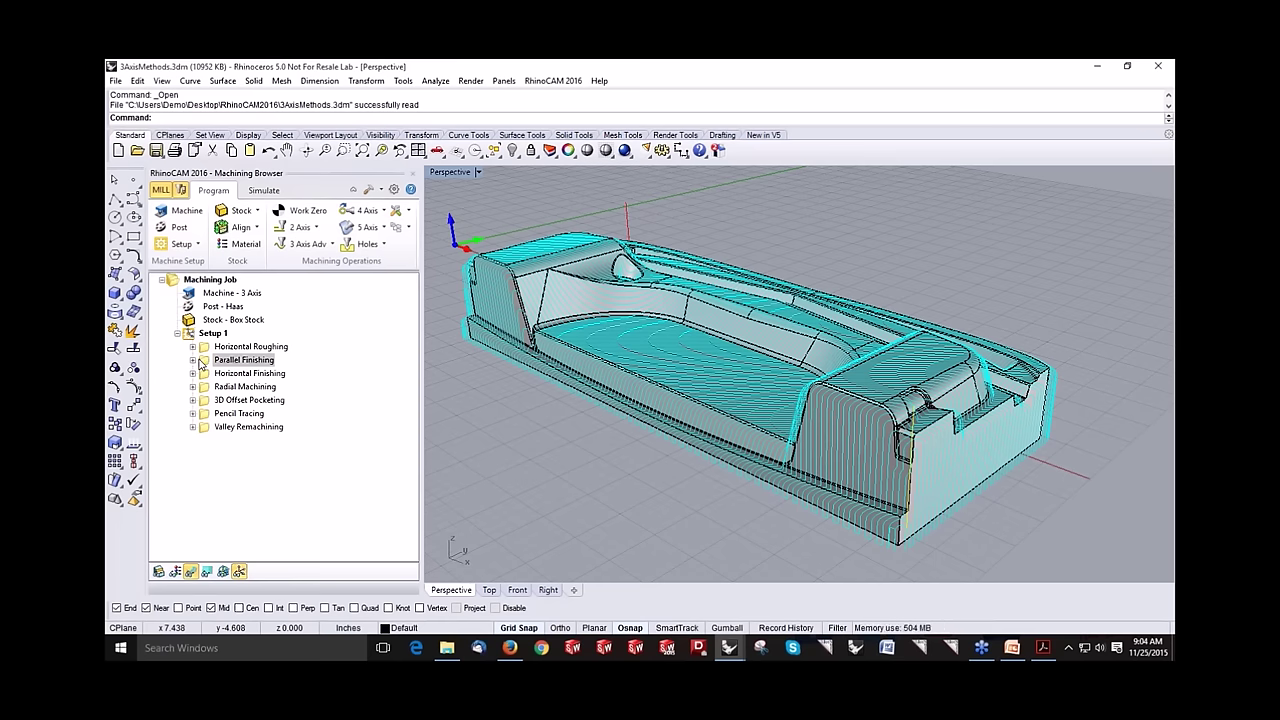
double_click(200, 362)
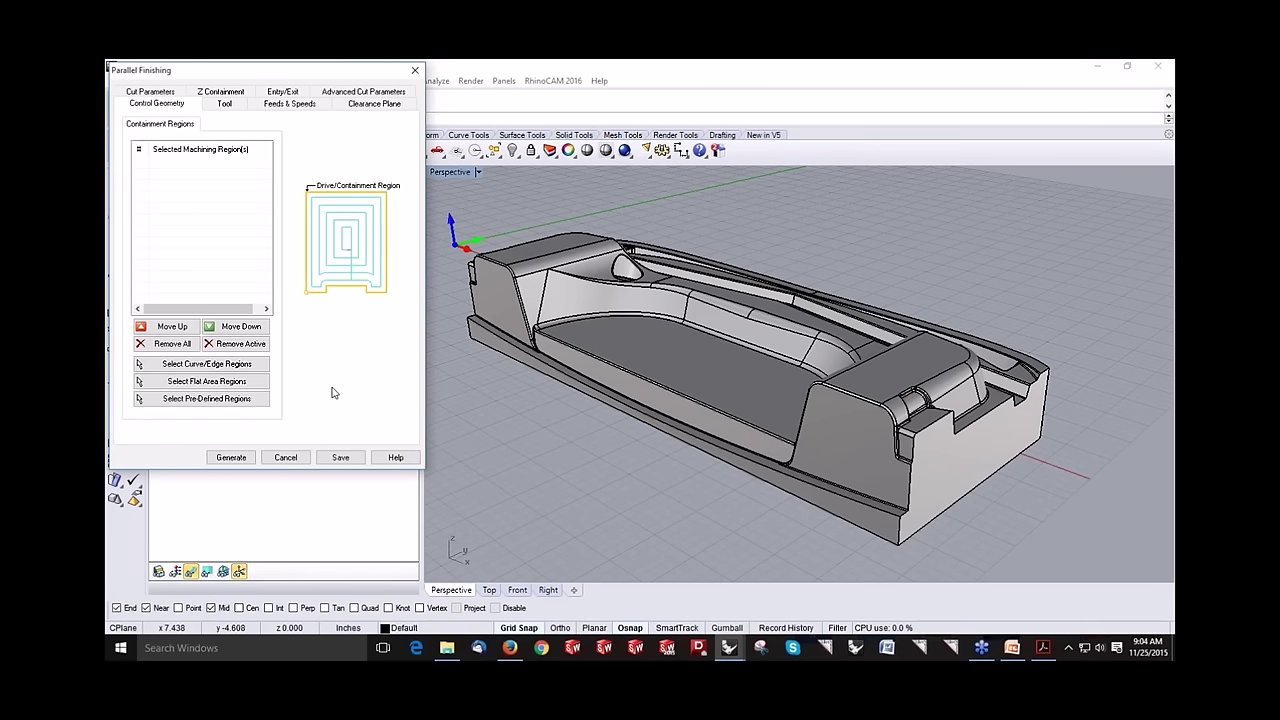
click(286, 458)
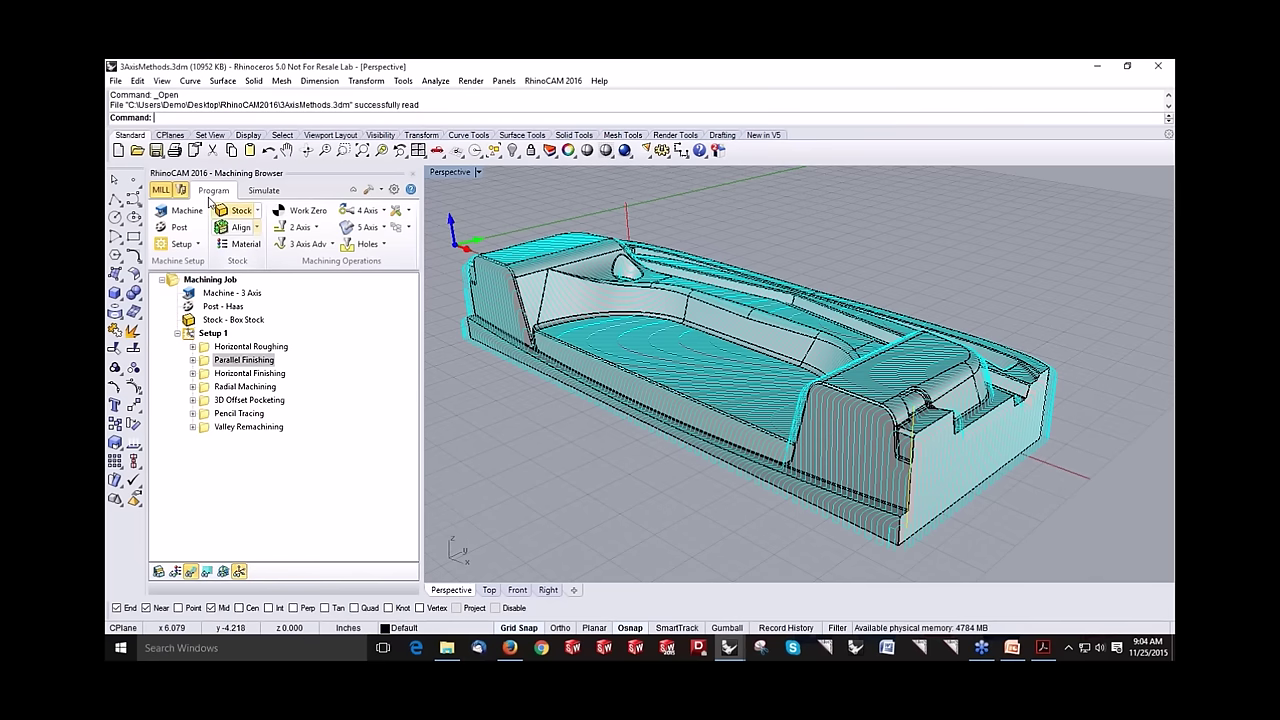
Step: Reopen Part-102.3dm from the KnowledgeBase_Automation folder without saving the changes to 3AxisMethods
click(137, 150)
click(650, 381)
double_click(372, 202)
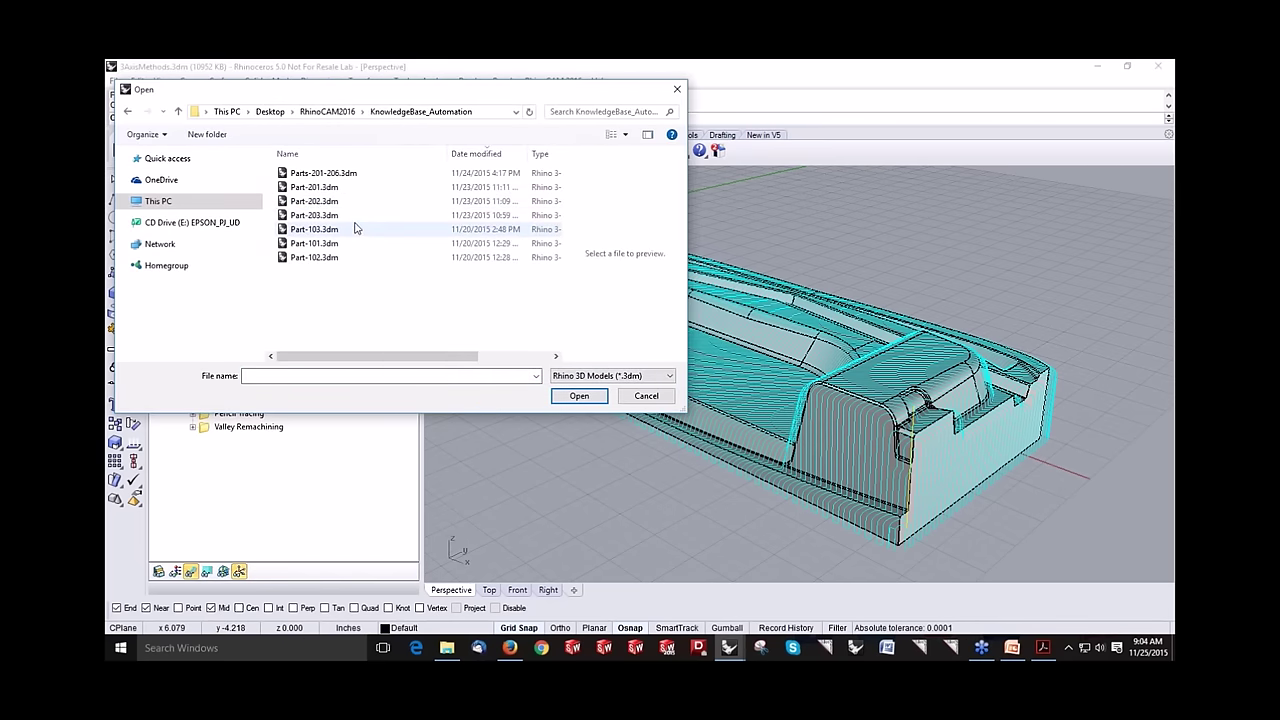
click(345, 257)
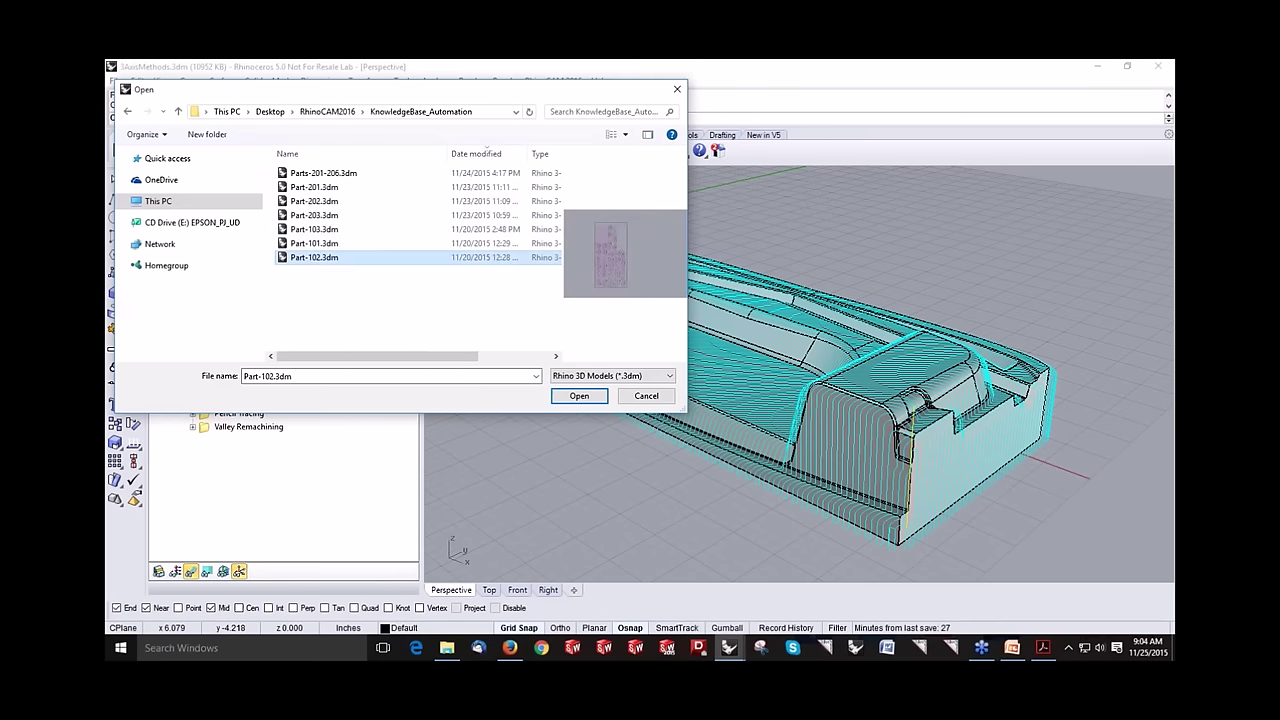
click(580, 396)
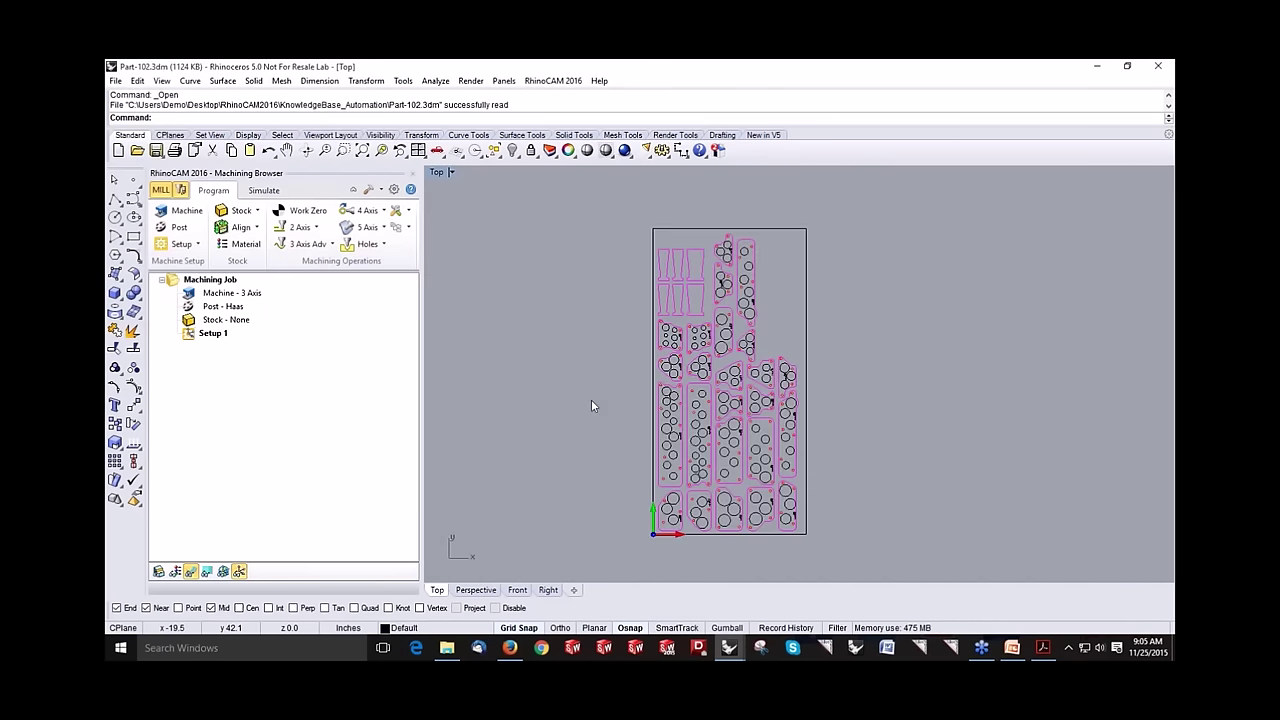
Step: Load the knowledge base file Part-101wRules1.vkb into the reopened Part-102 machining job
click(409, 230)
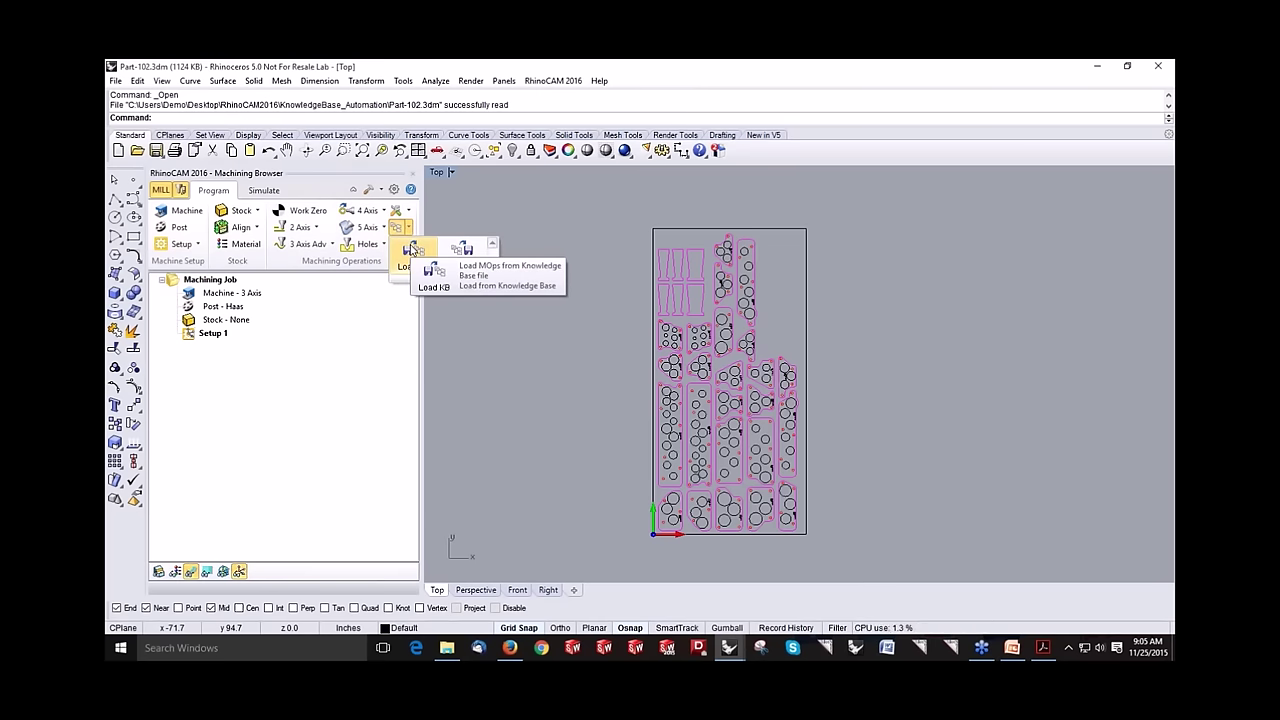
click(412, 248)
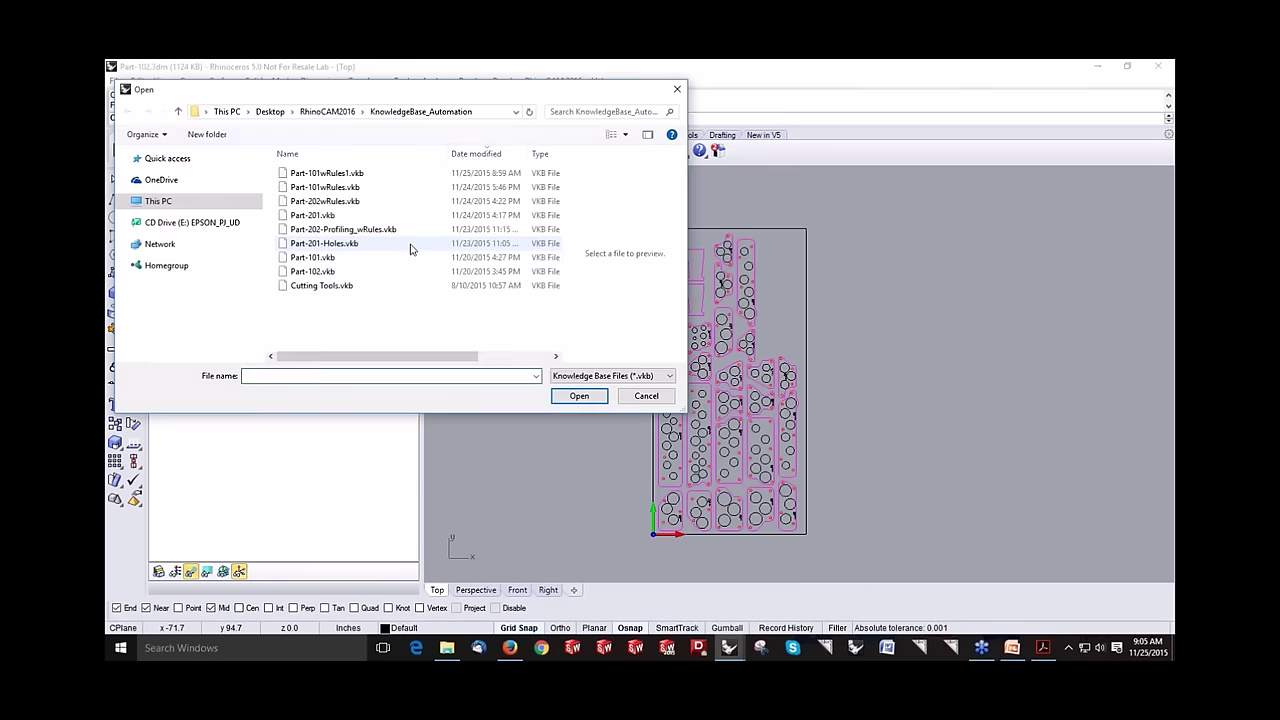
click(381, 176)
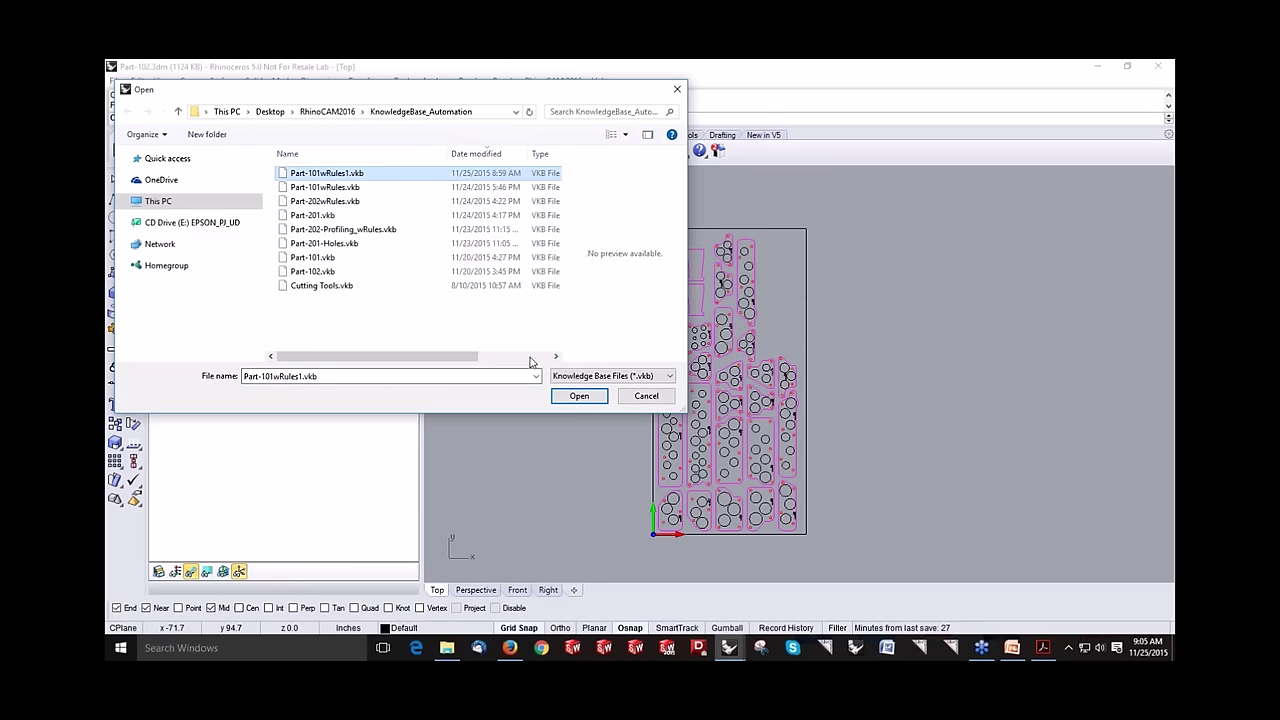
click(586, 399)
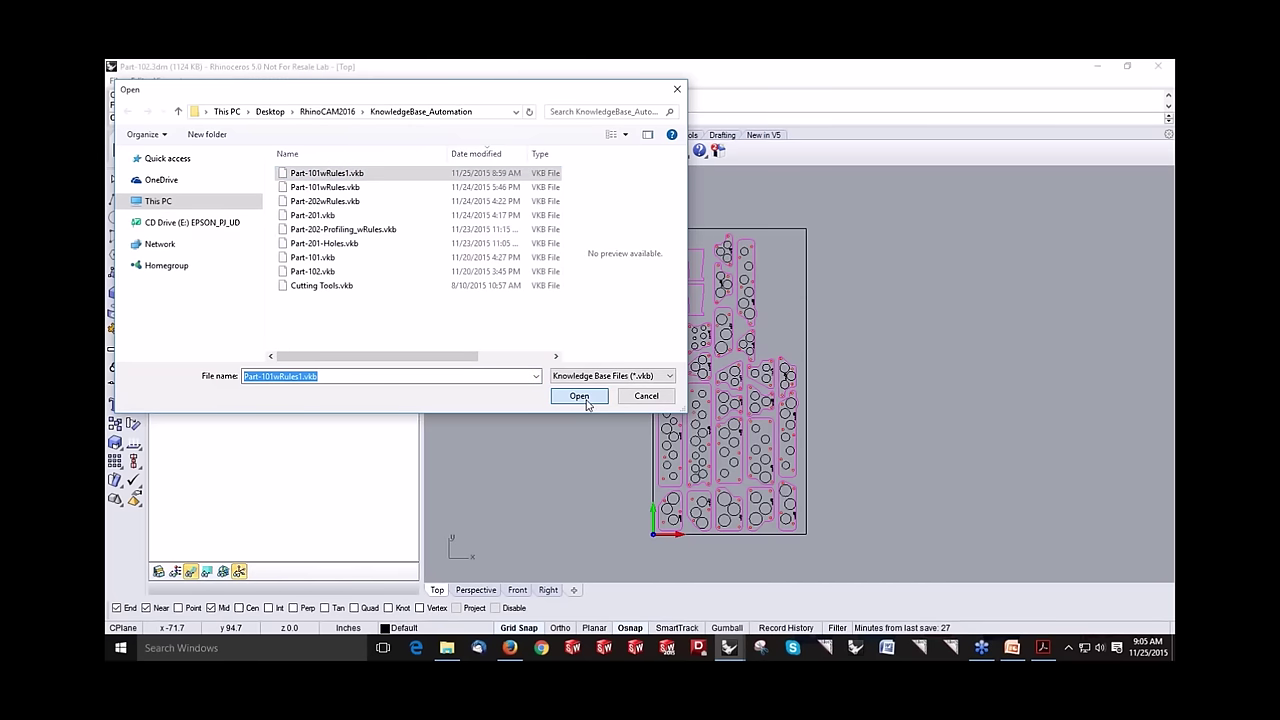
Step: Examine the geometry selected for the engraving, hole profiling, inside profiling and outside profiling operations of Part-102
click(245, 348)
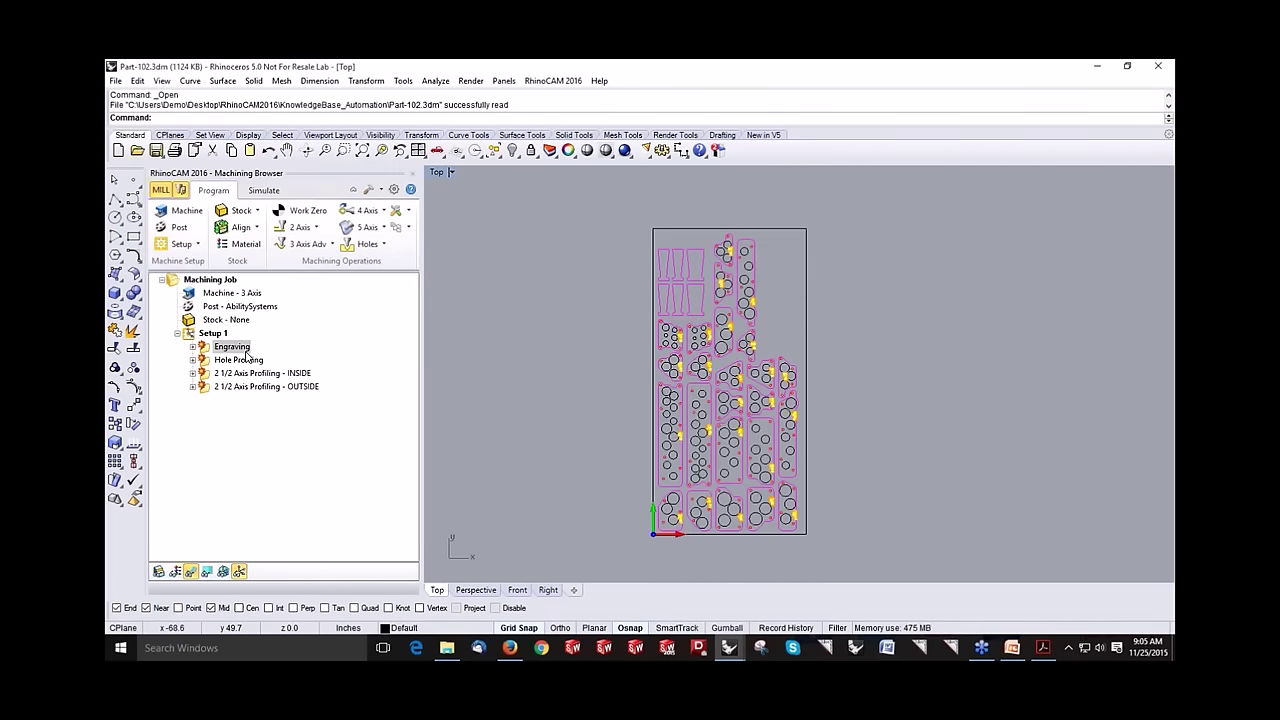
click(249, 362)
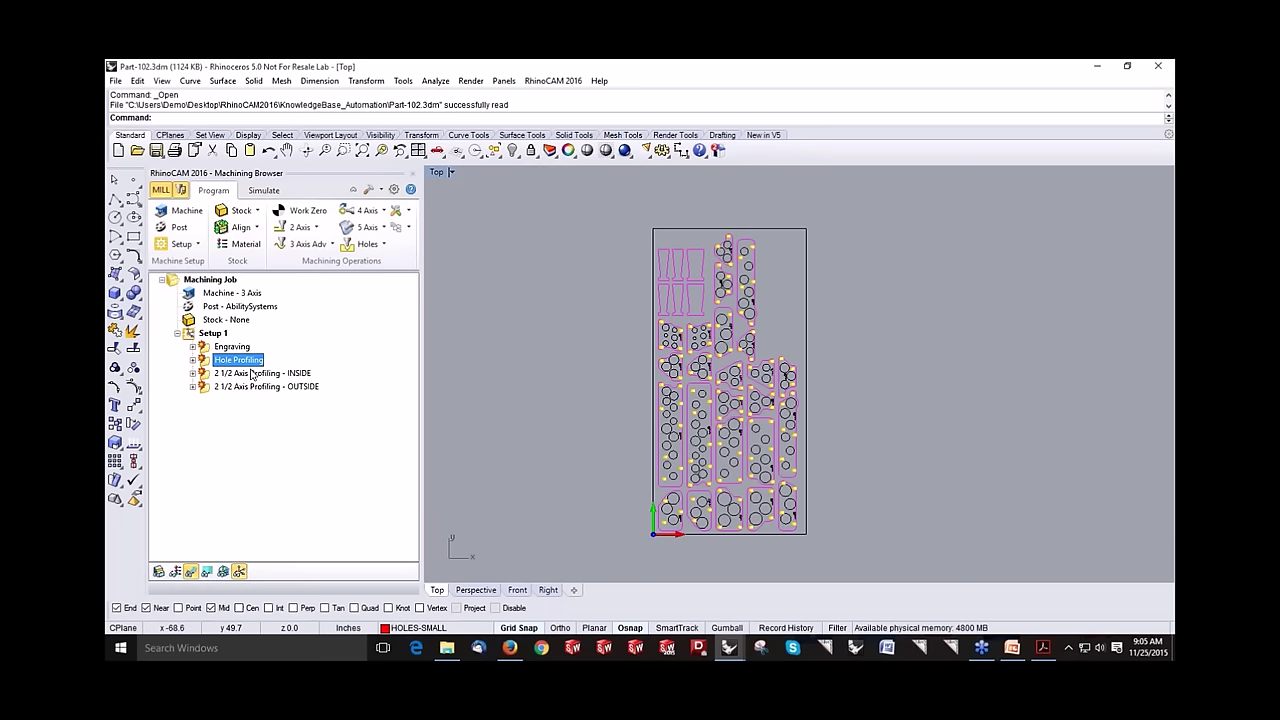
click(252, 373)
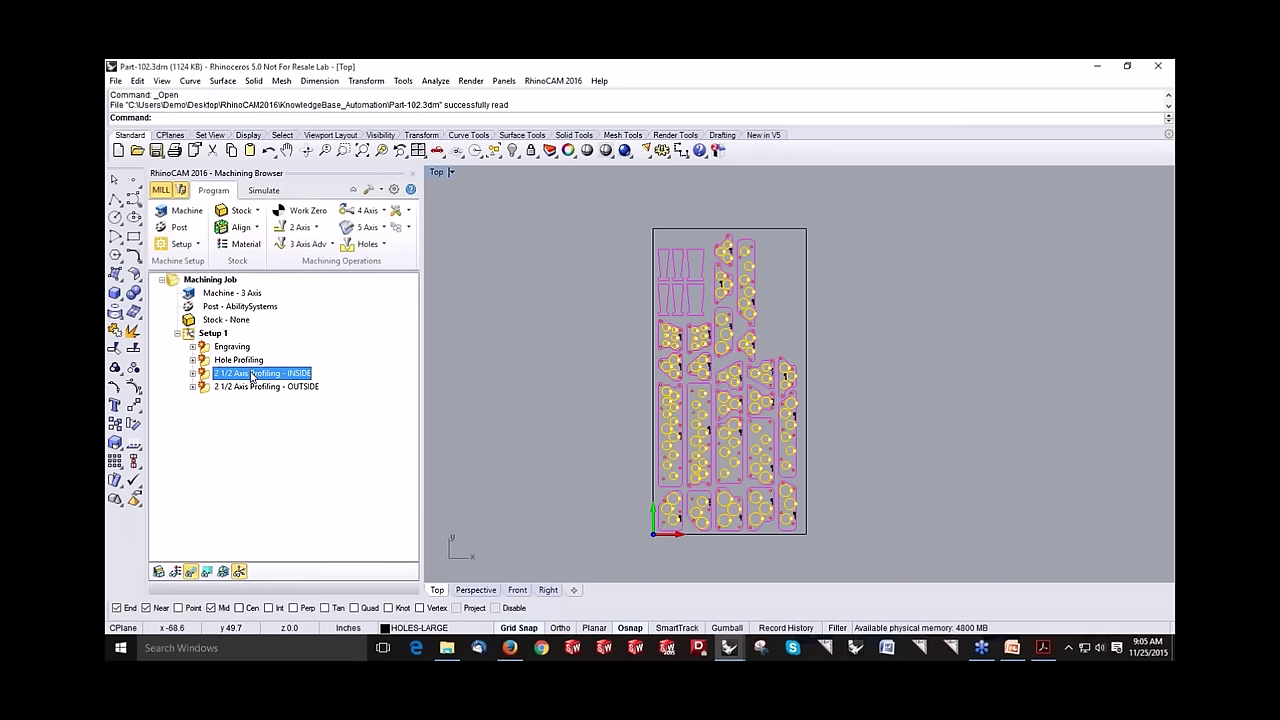
click(253, 387)
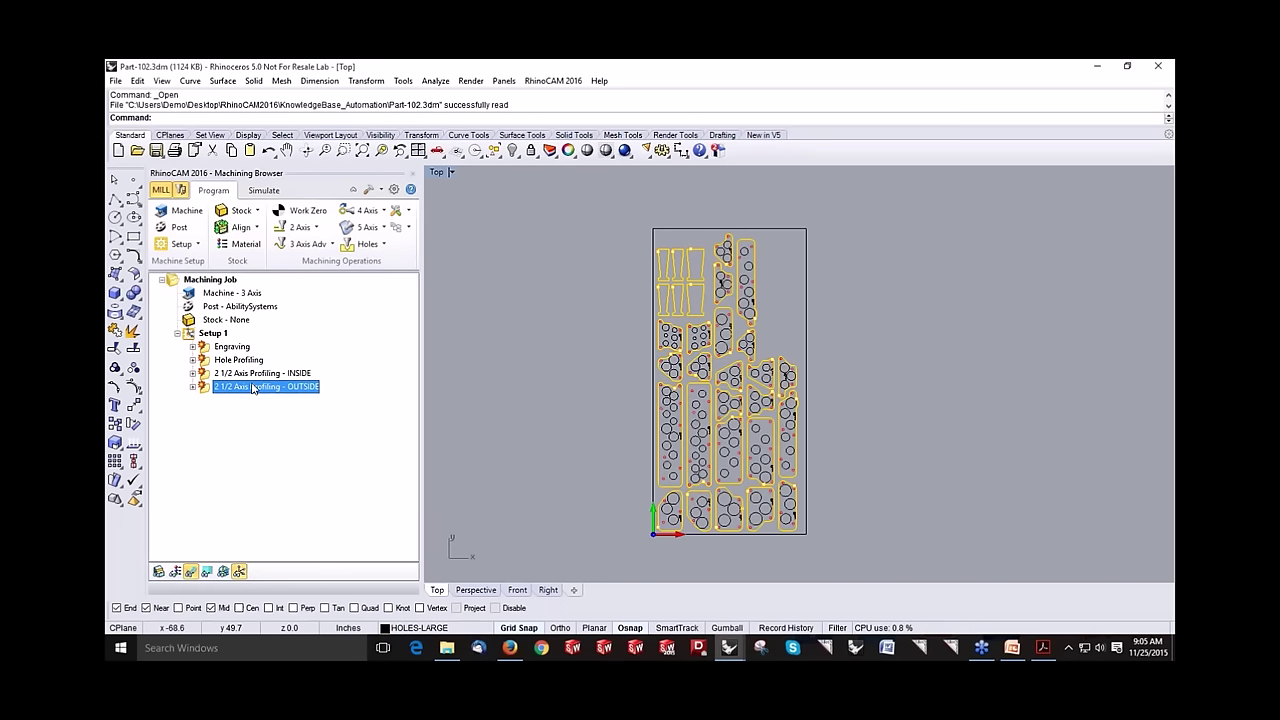
Step: Regenerate all toolpaths in Setup 1 for the reopened Part-102 layout
click(191, 336)
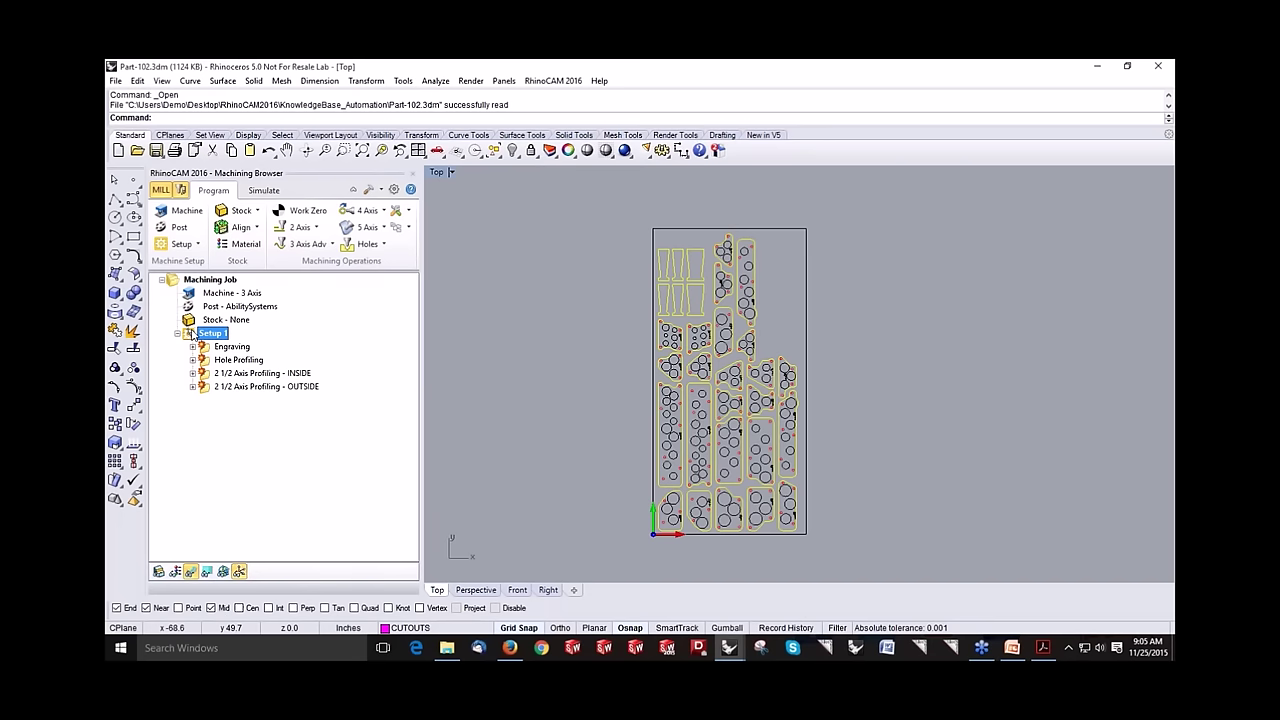
right_click(192, 336)
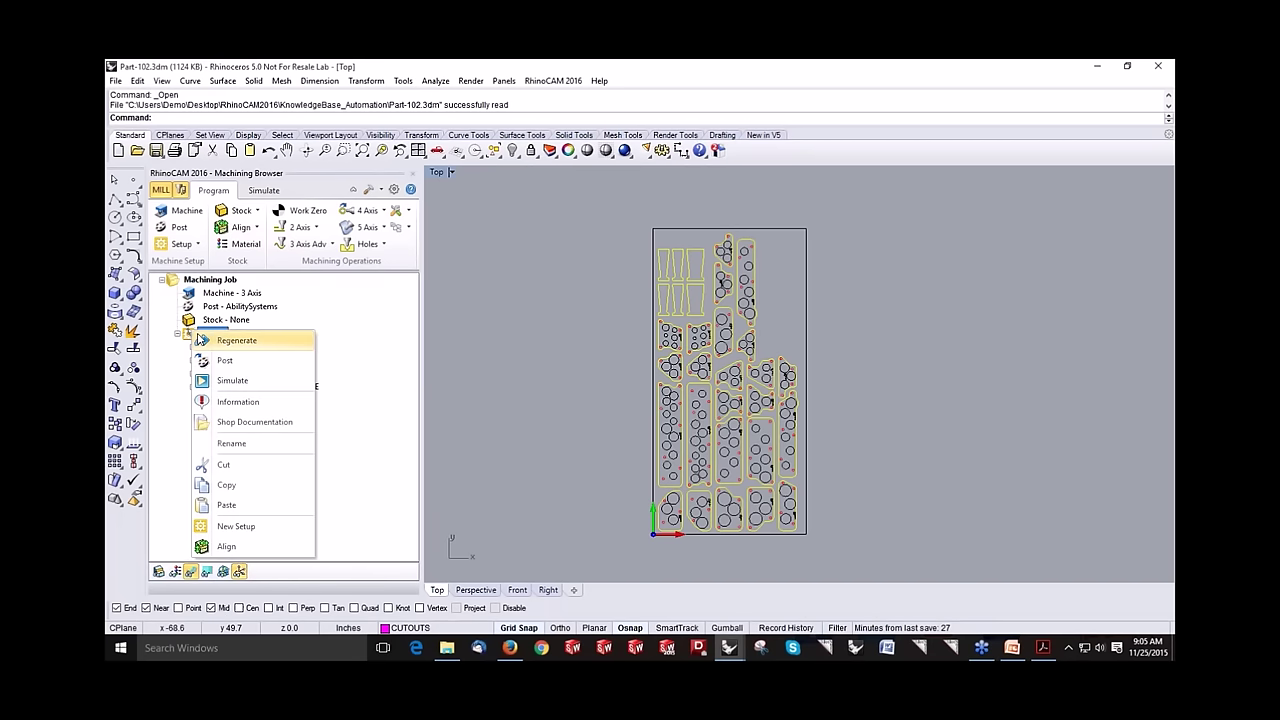
click(236, 340)
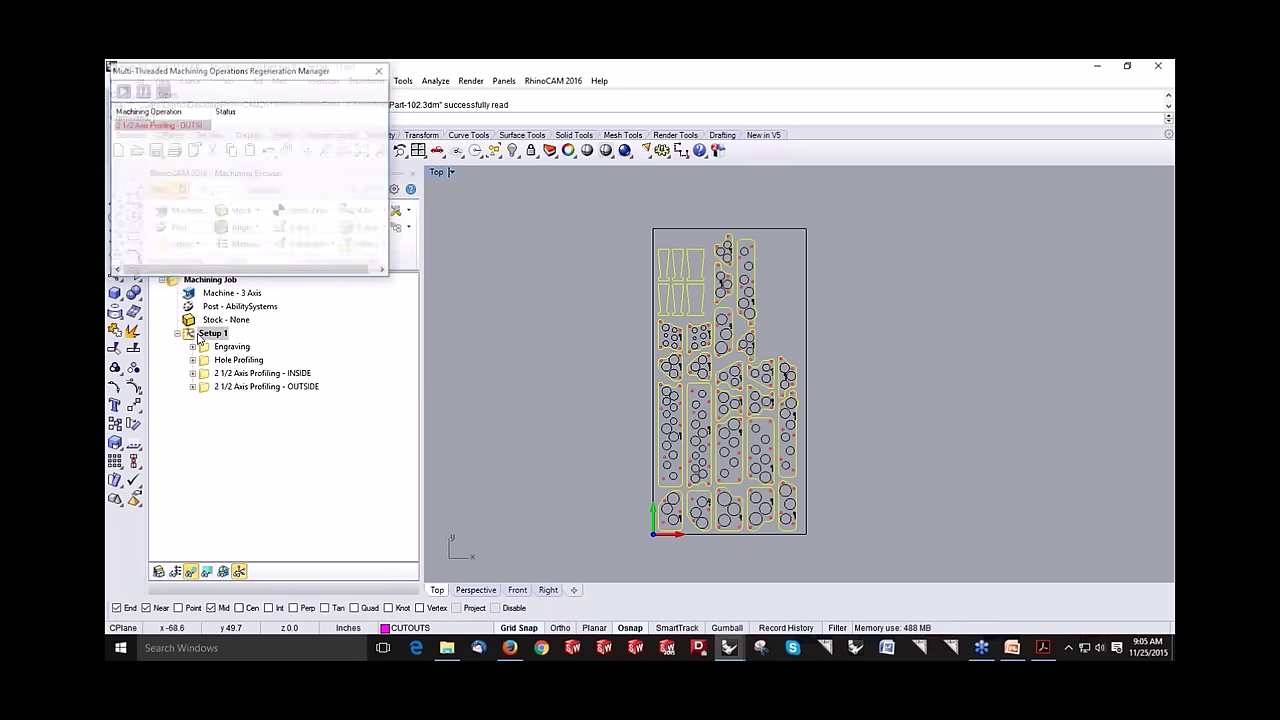
Step: Review each regenerated toolpath of Part-102, from engraving to outside profiling, and inspect the outside profiling up close
click(210, 347)
click(212, 360)
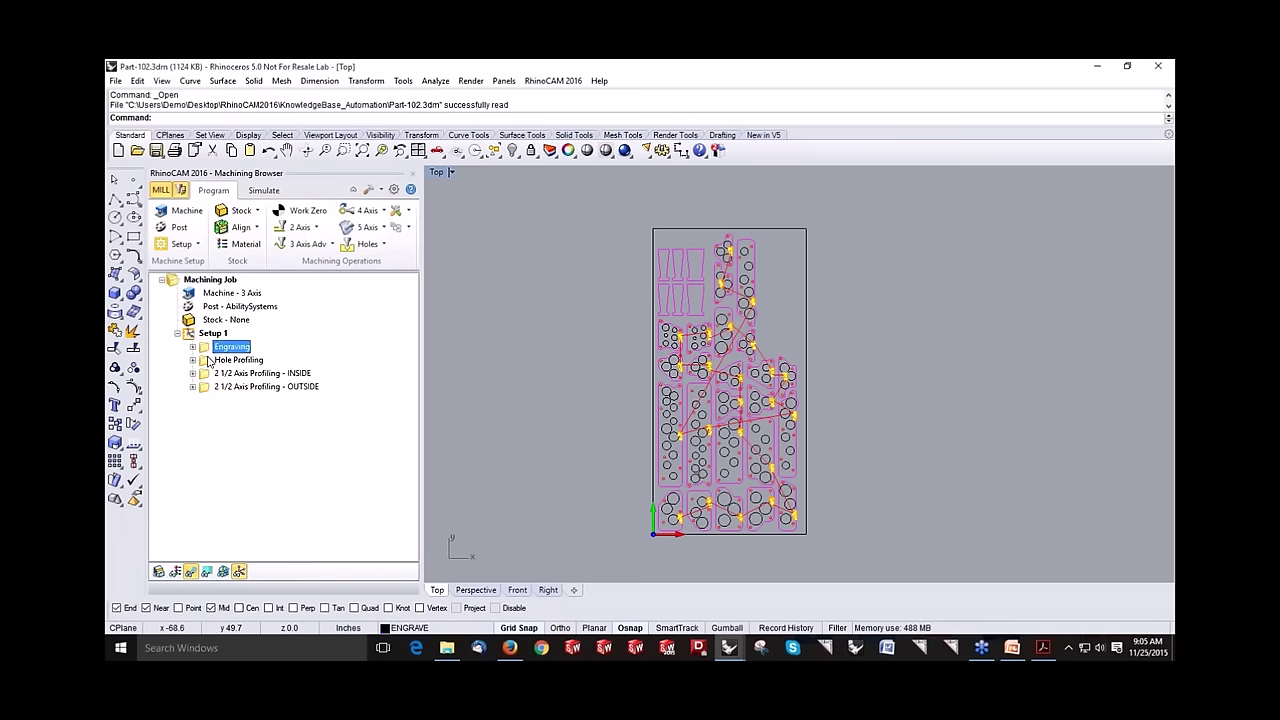
click(214, 373)
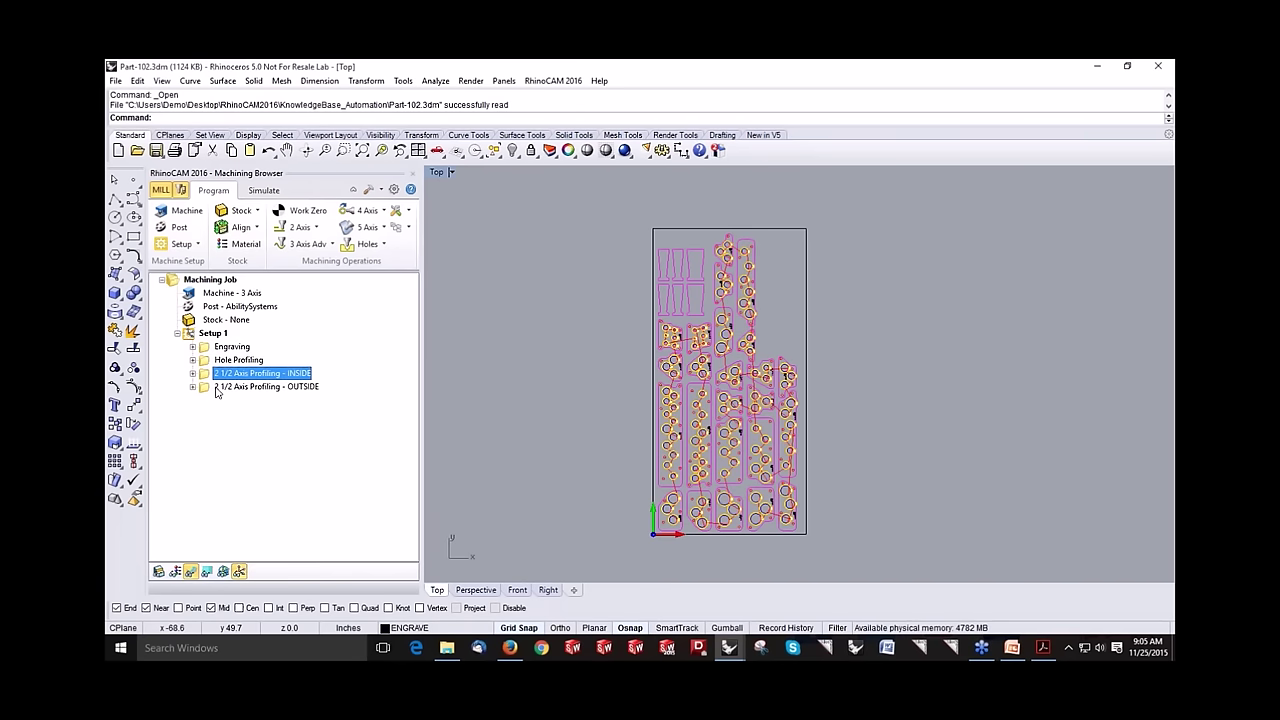
click(216, 387)
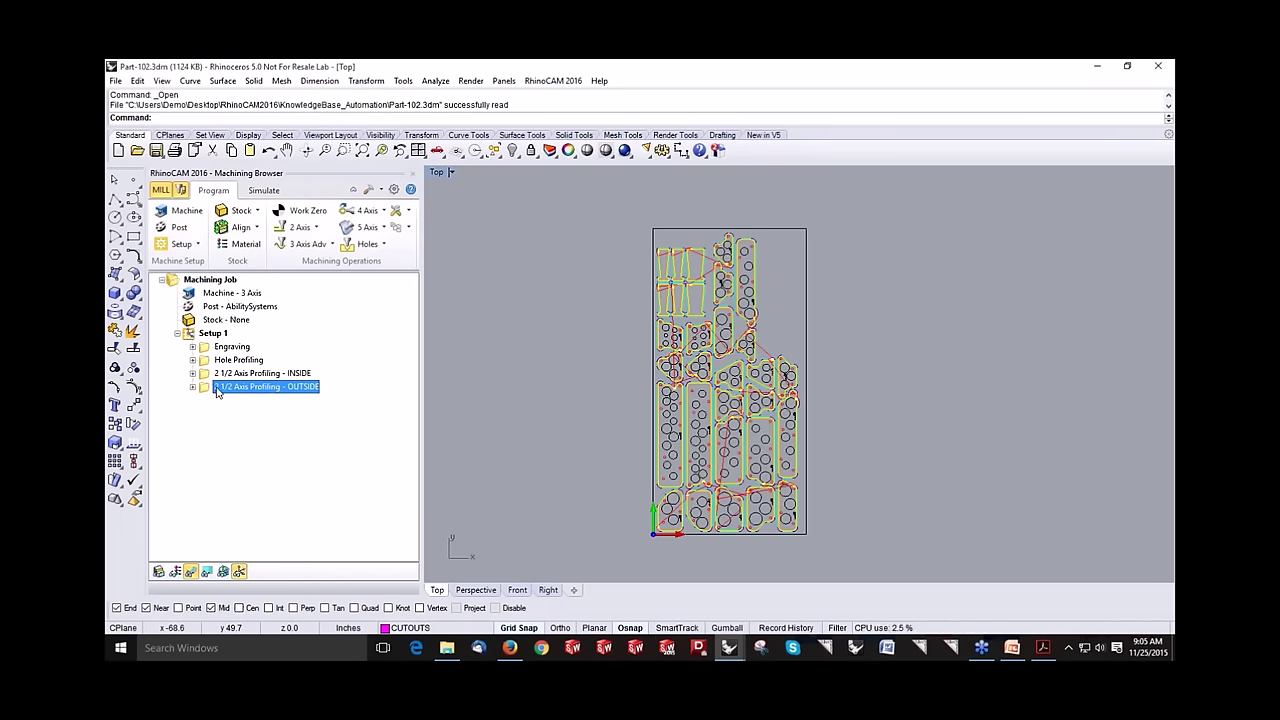
scroll(801, 465, up, 3)
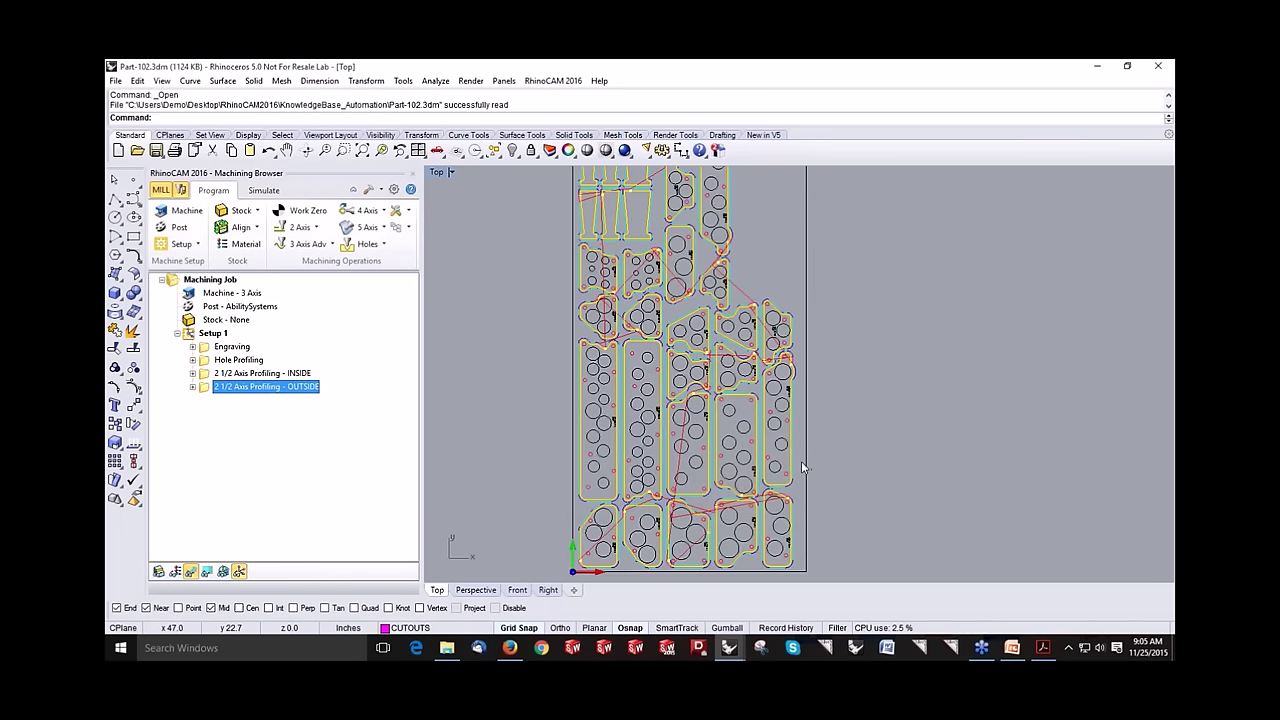